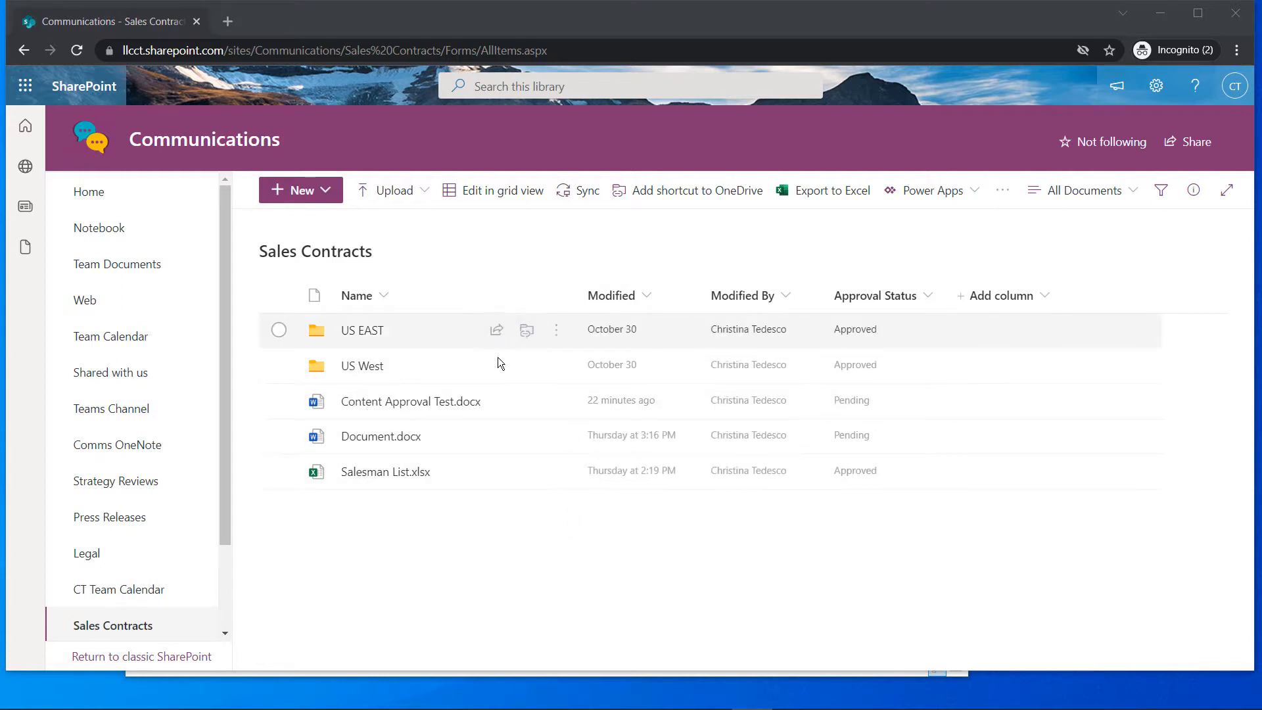
# Leave the Sales Contracts library for the Communications site home page
pyautogui.moveTo(531, 401)
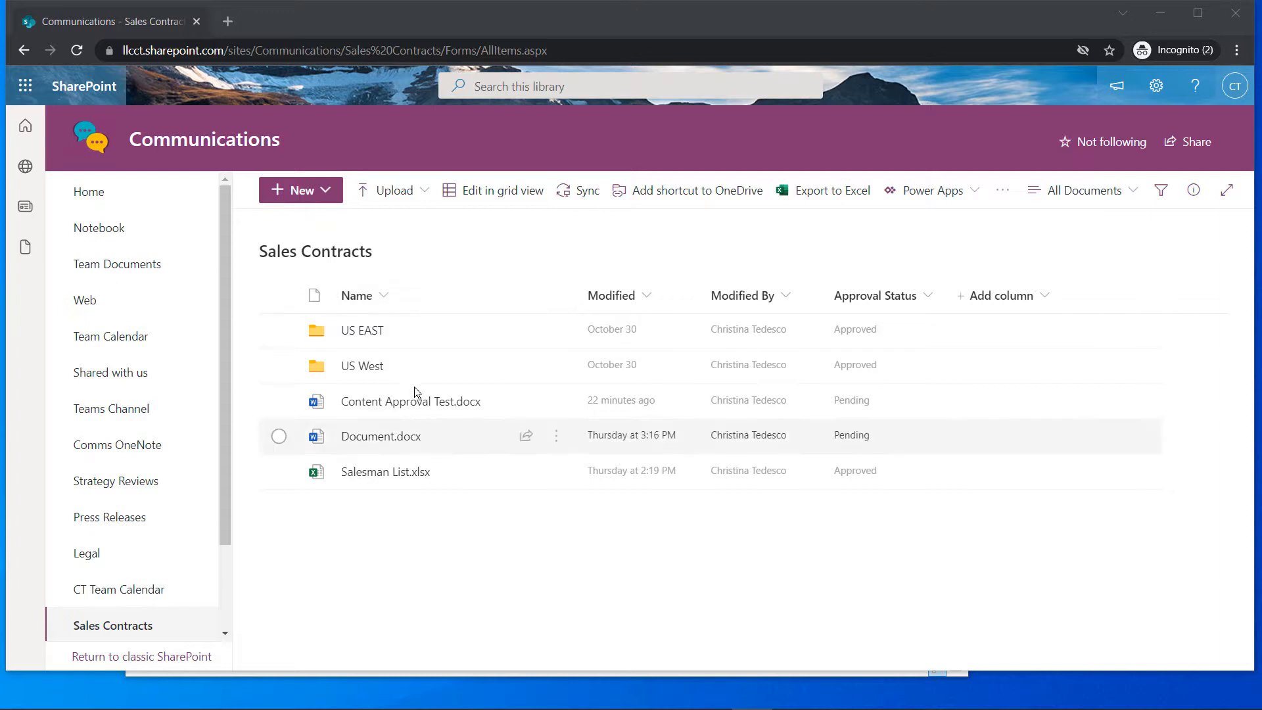
pyautogui.moveTo(424, 473)
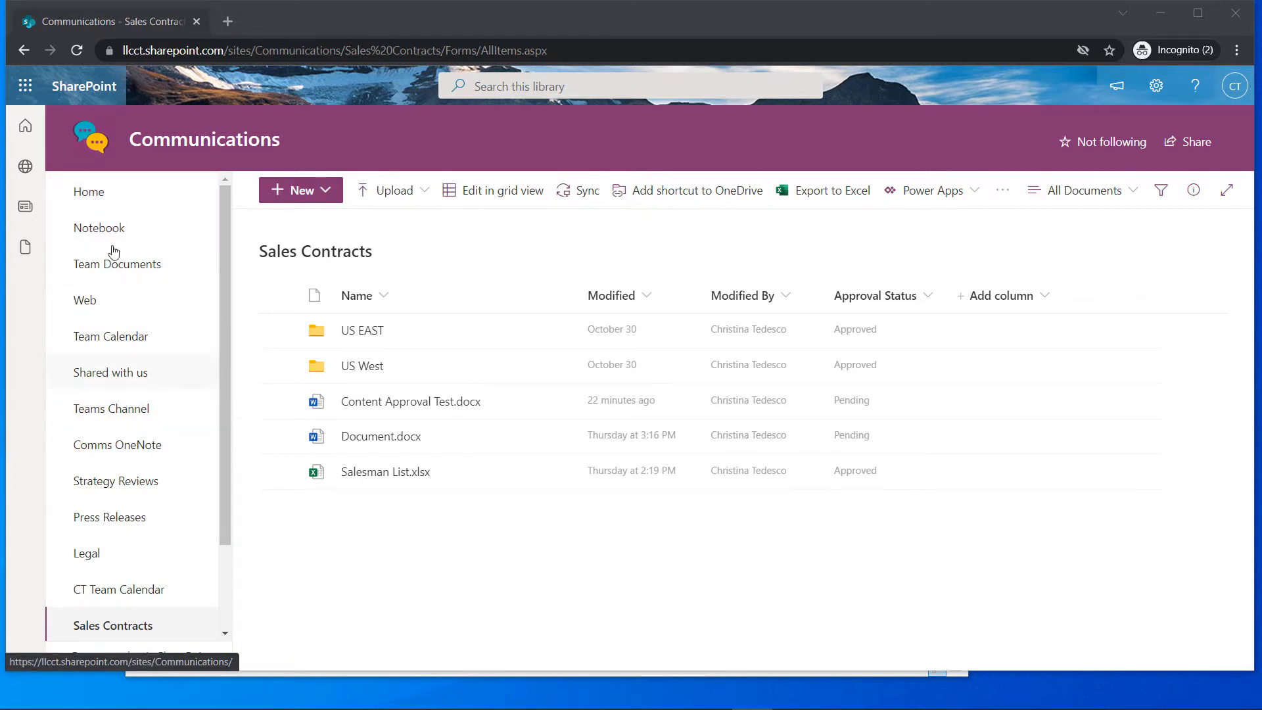
pyautogui.click(95, 204)
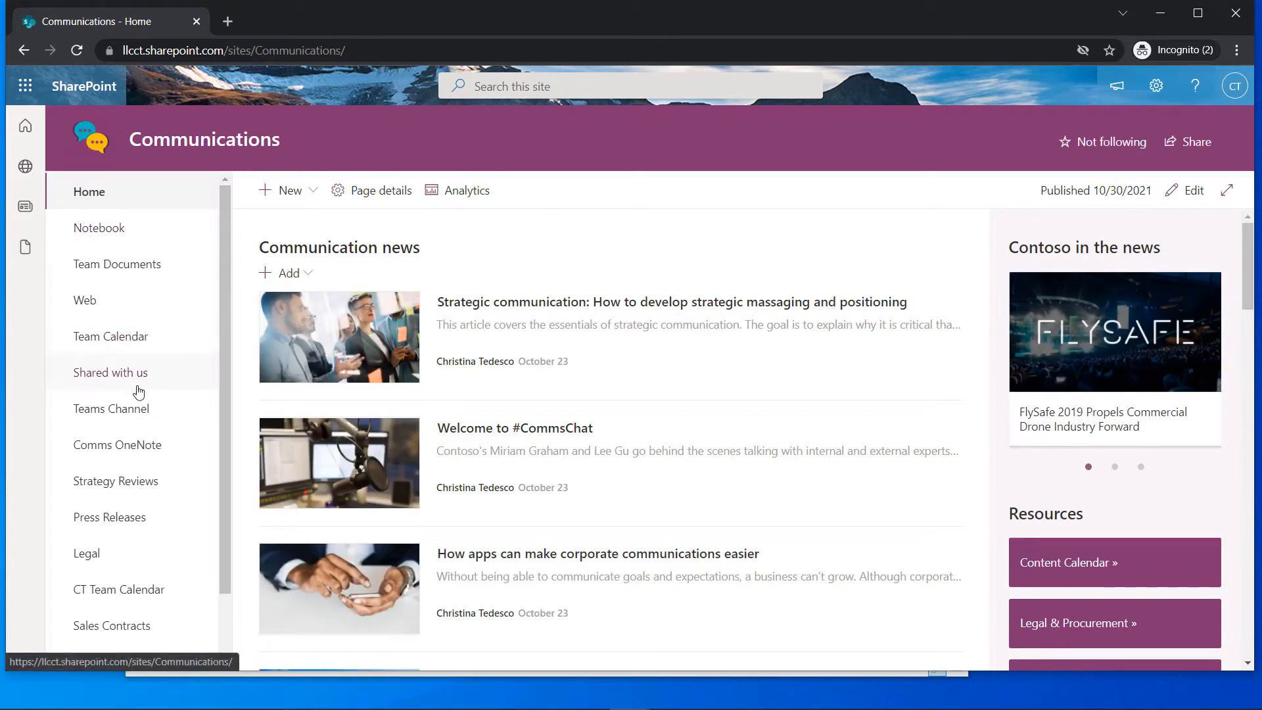
# Start a new list from + New and choose Blank list
pyautogui.click(313, 192)
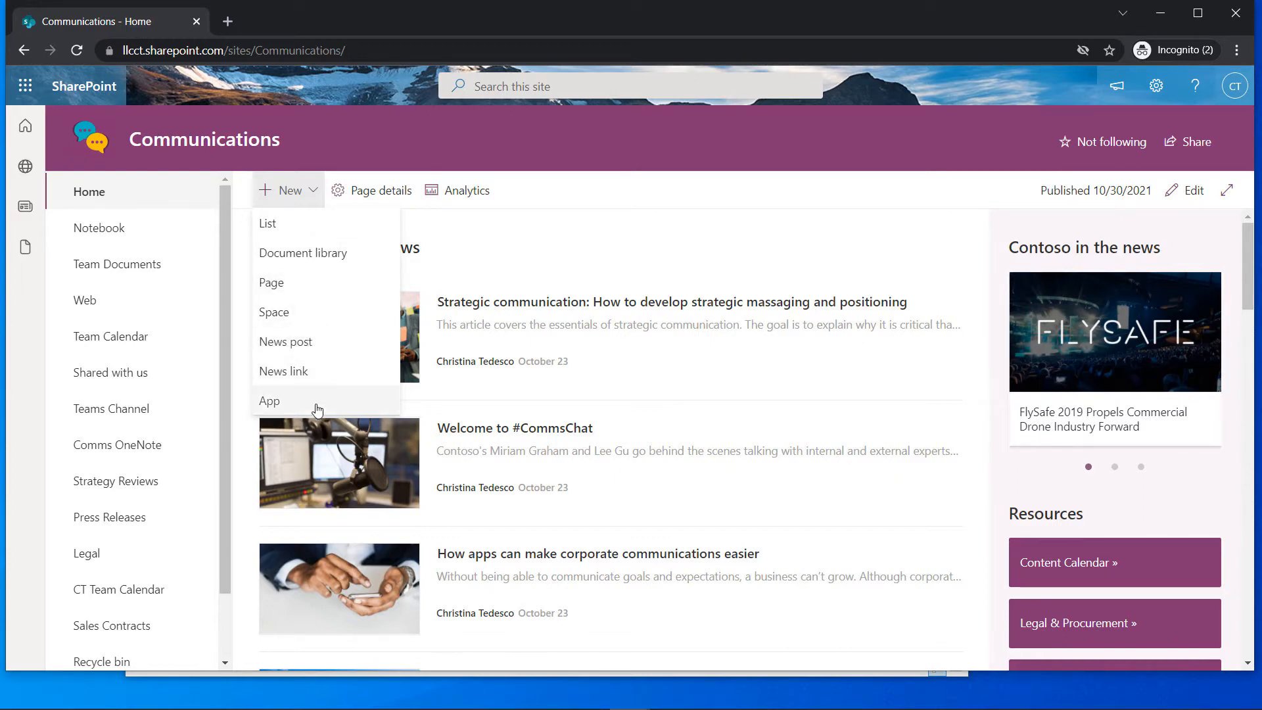
pyautogui.click(269, 225)
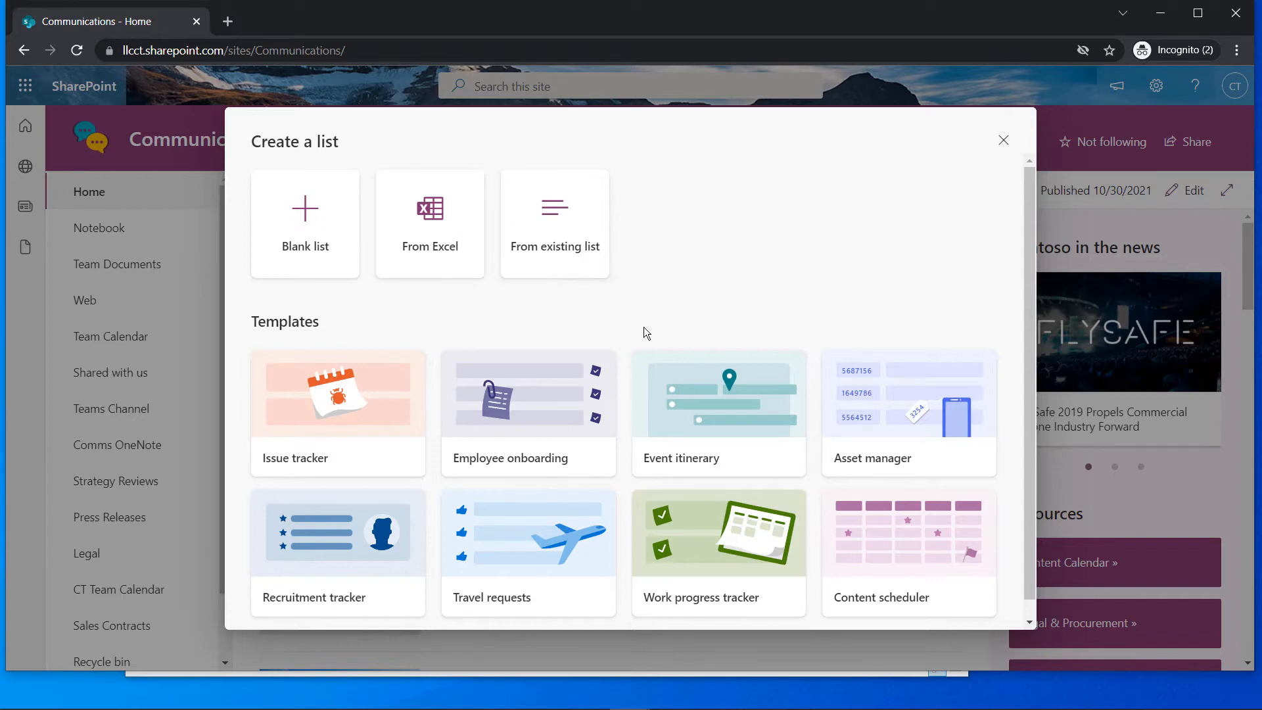
pyautogui.scroll(-1, 649, 337)
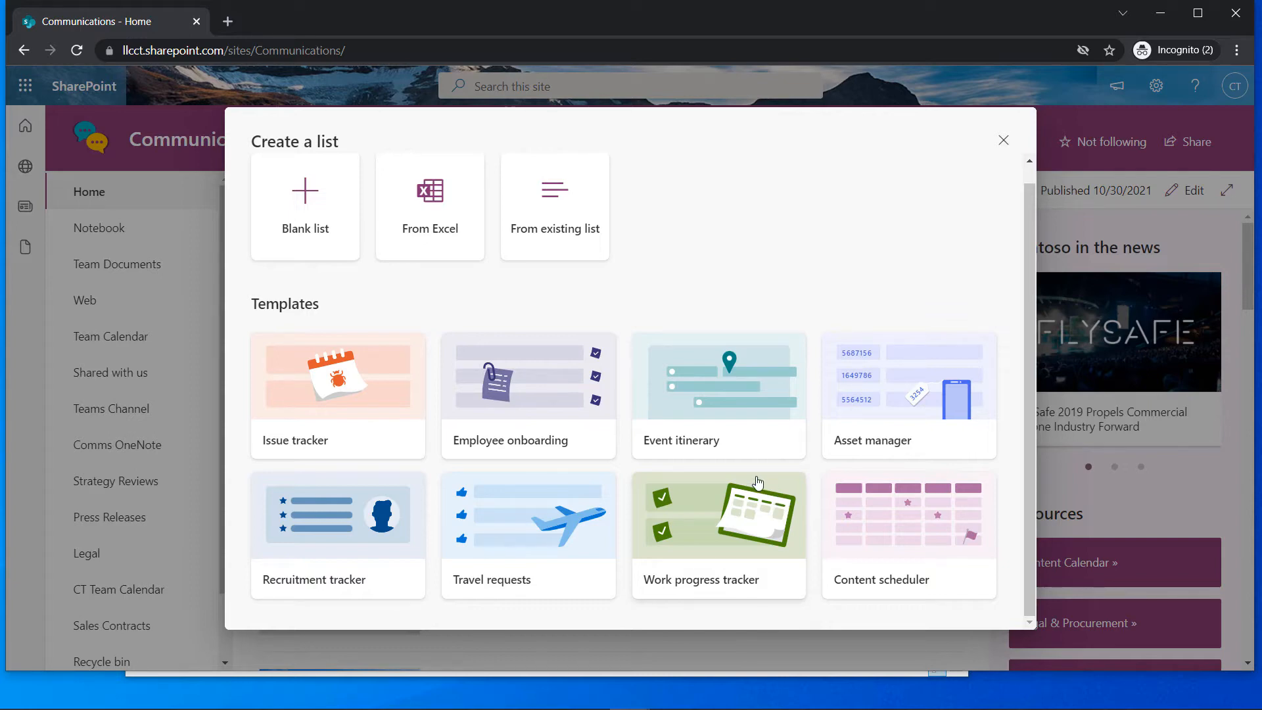
pyautogui.scroll(1, 698, 460)
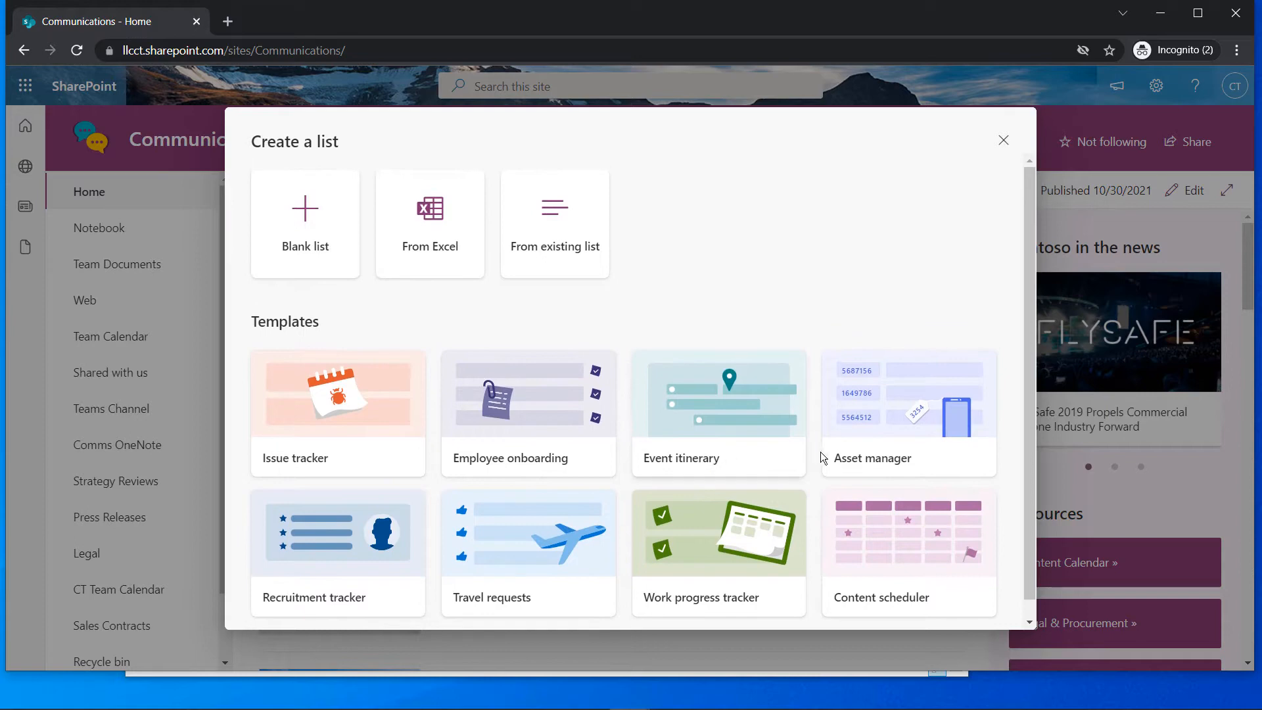
pyautogui.click(319, 240)
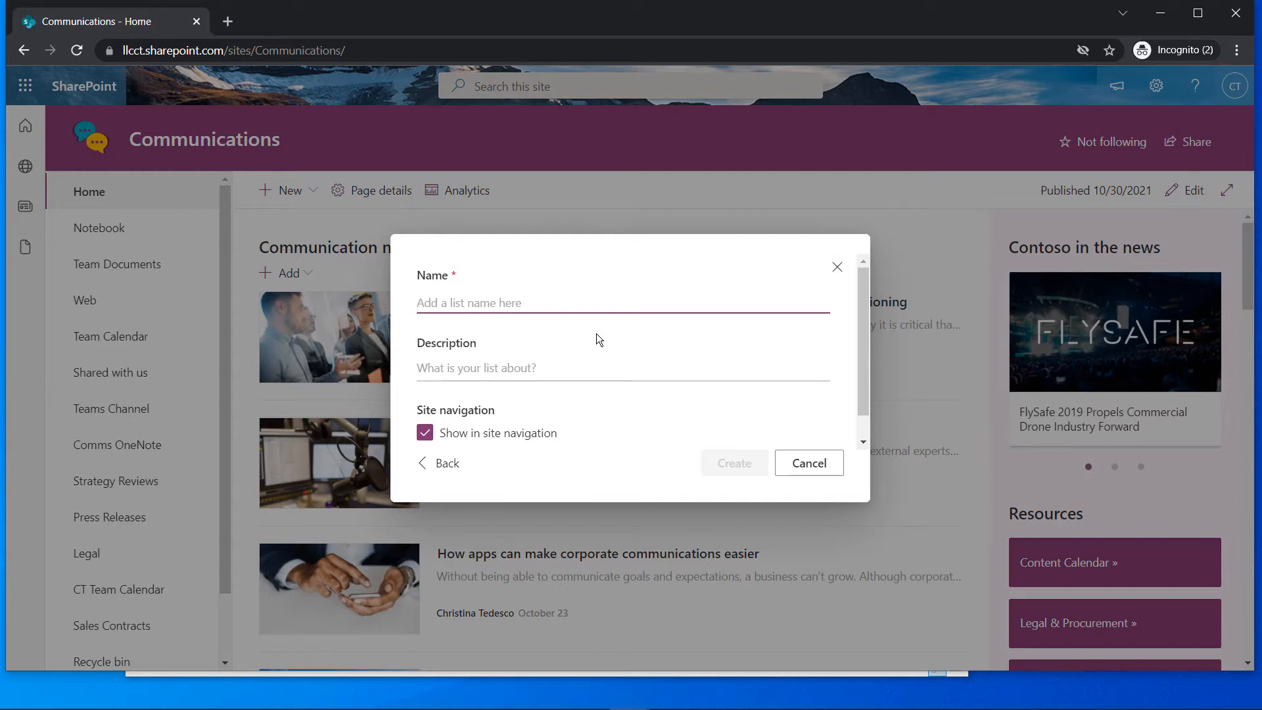
# Create the list Parts Inventory, described as 'Inventory of parts available for sale'
pyautogui.write('P')
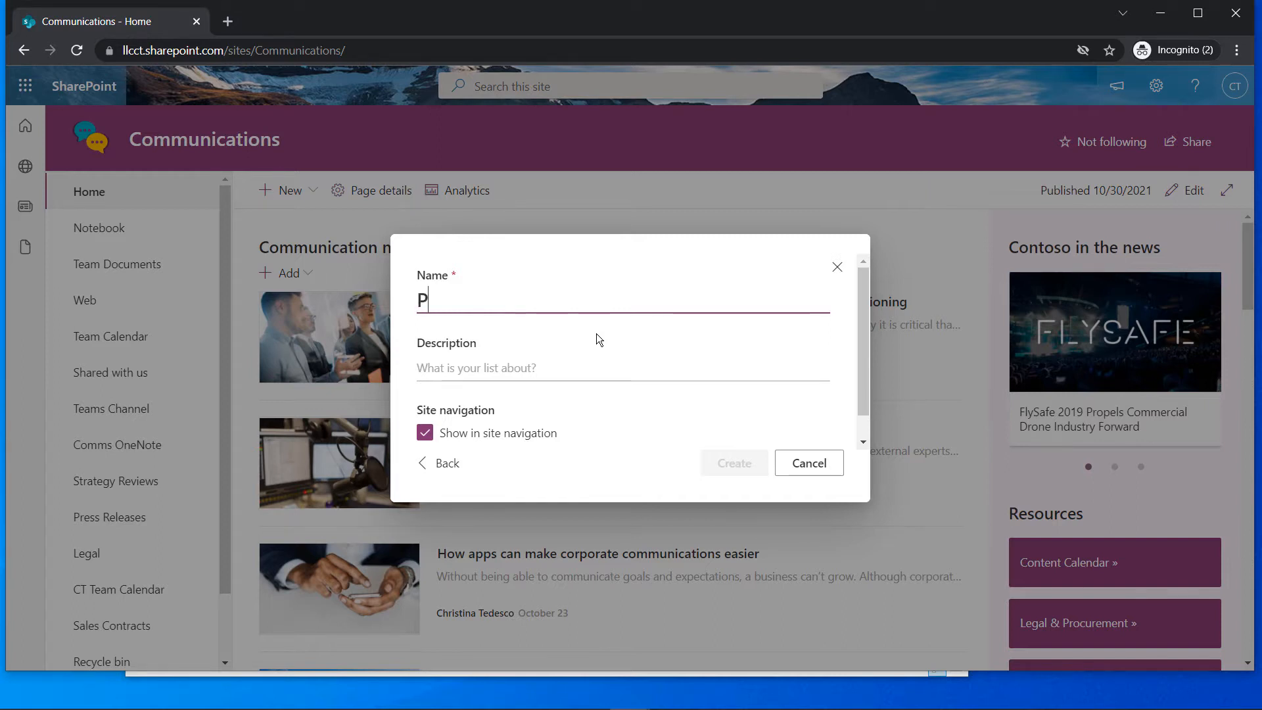
pyautogui.write('arts Inventory')
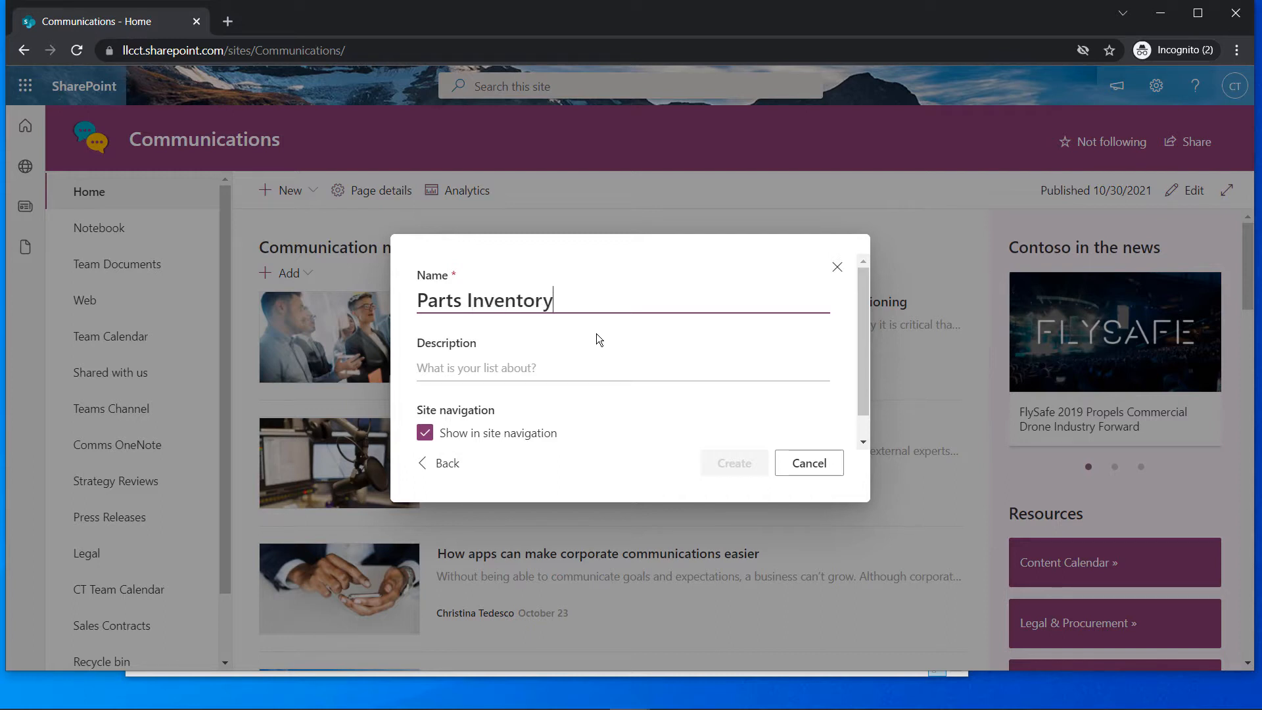
pyautogui.press('Tab')
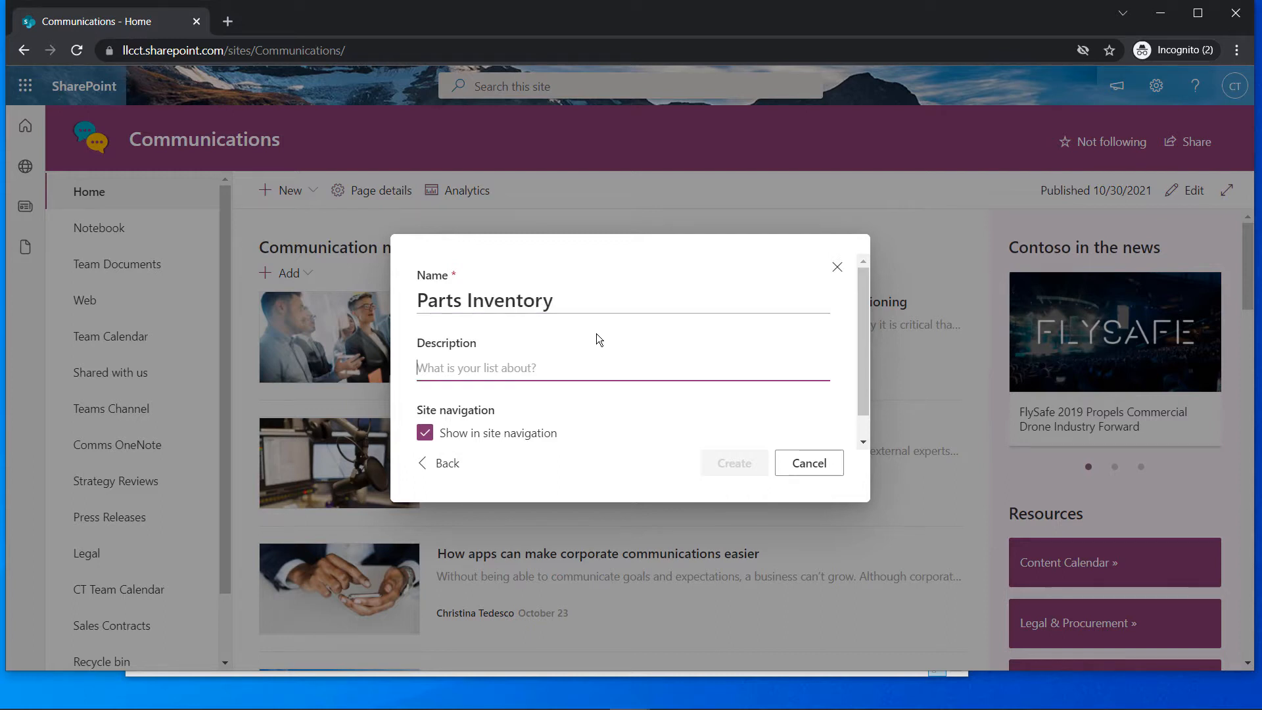
pyautogui.write('Inventory of ')
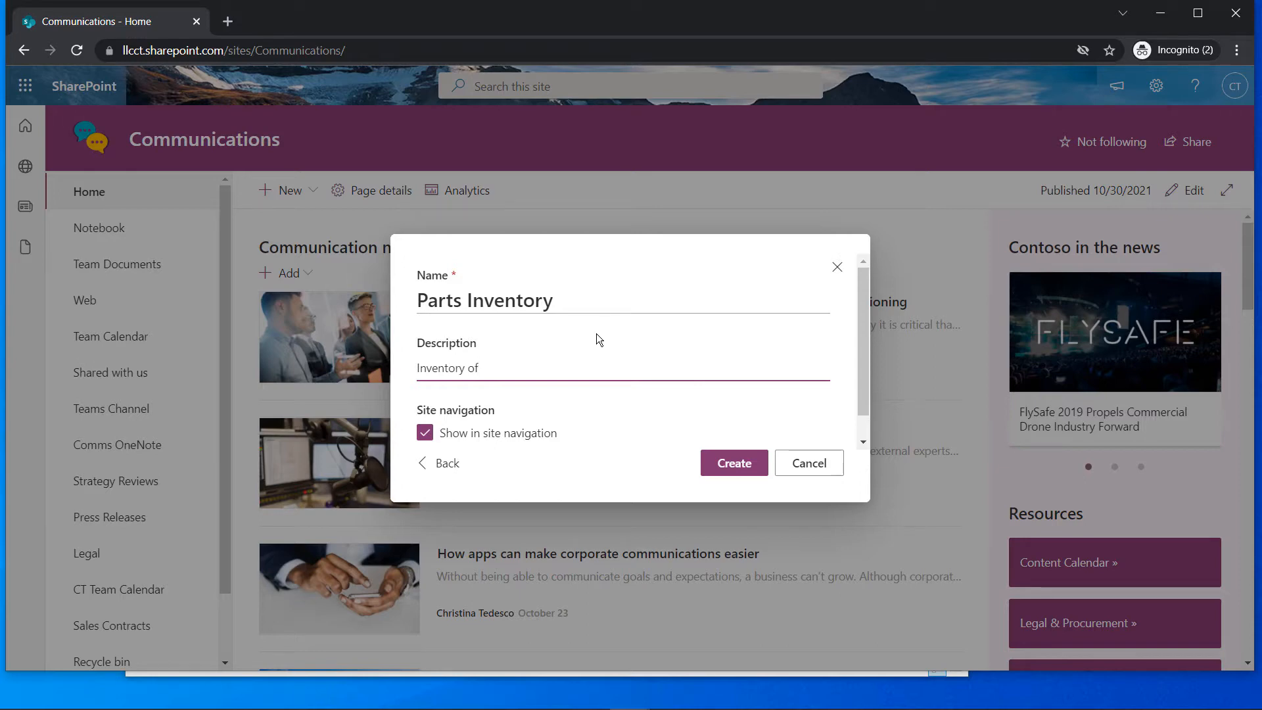
pyautogui.write('parts available for sale')
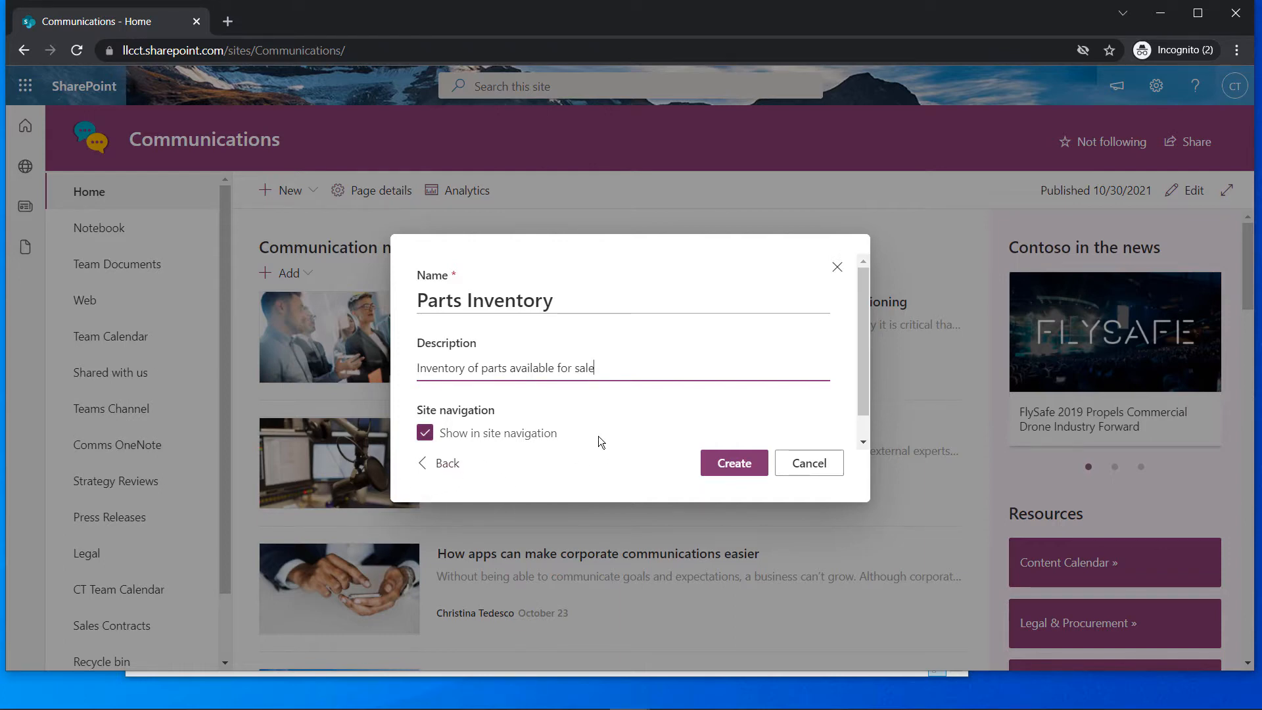
pyautogui.click(744, 463)
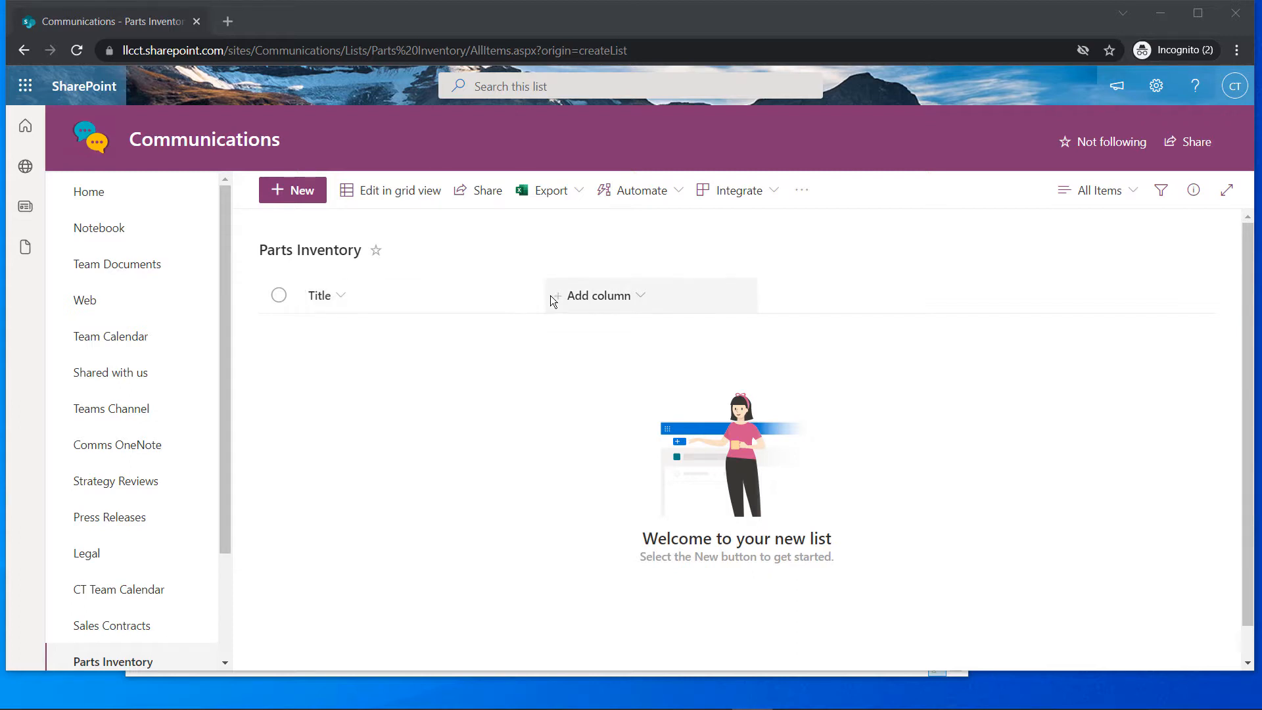
# Rename the Parts Inventory list's Title column to Part Name
pyautogui.click(531, 302)
pyautogui.moveTo(374, 427)
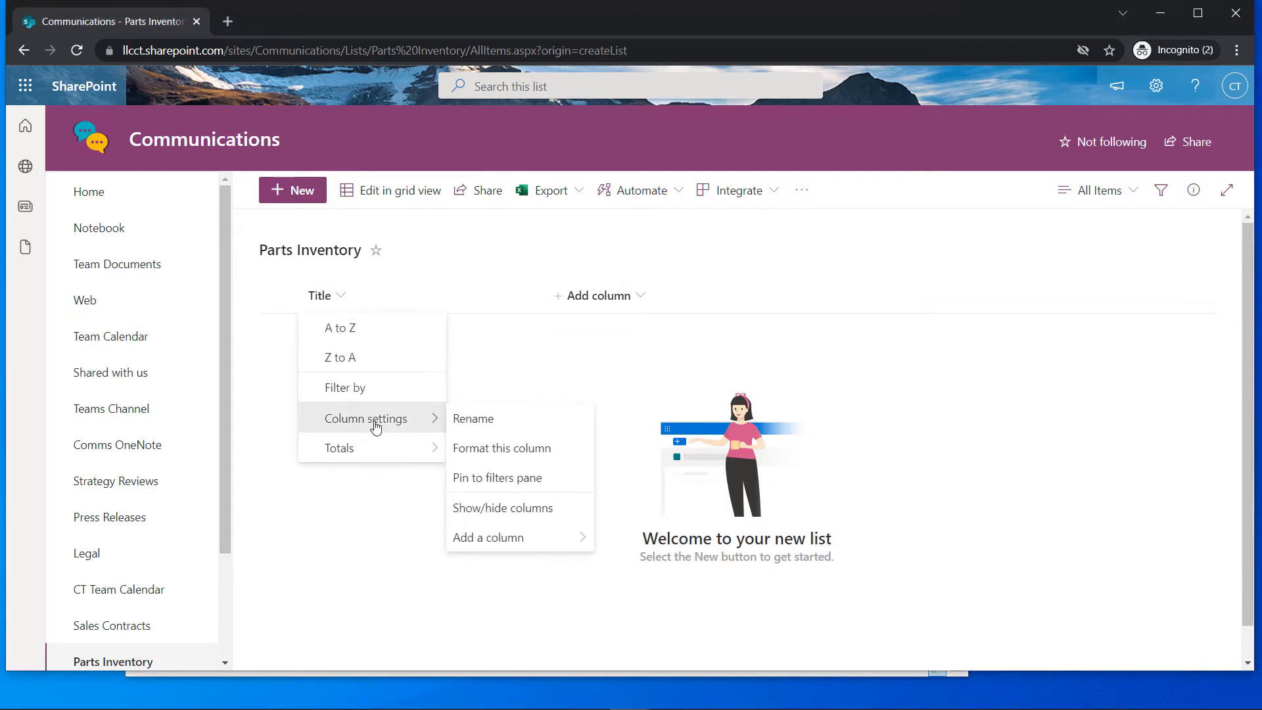
pyautogui.click(486, 424)
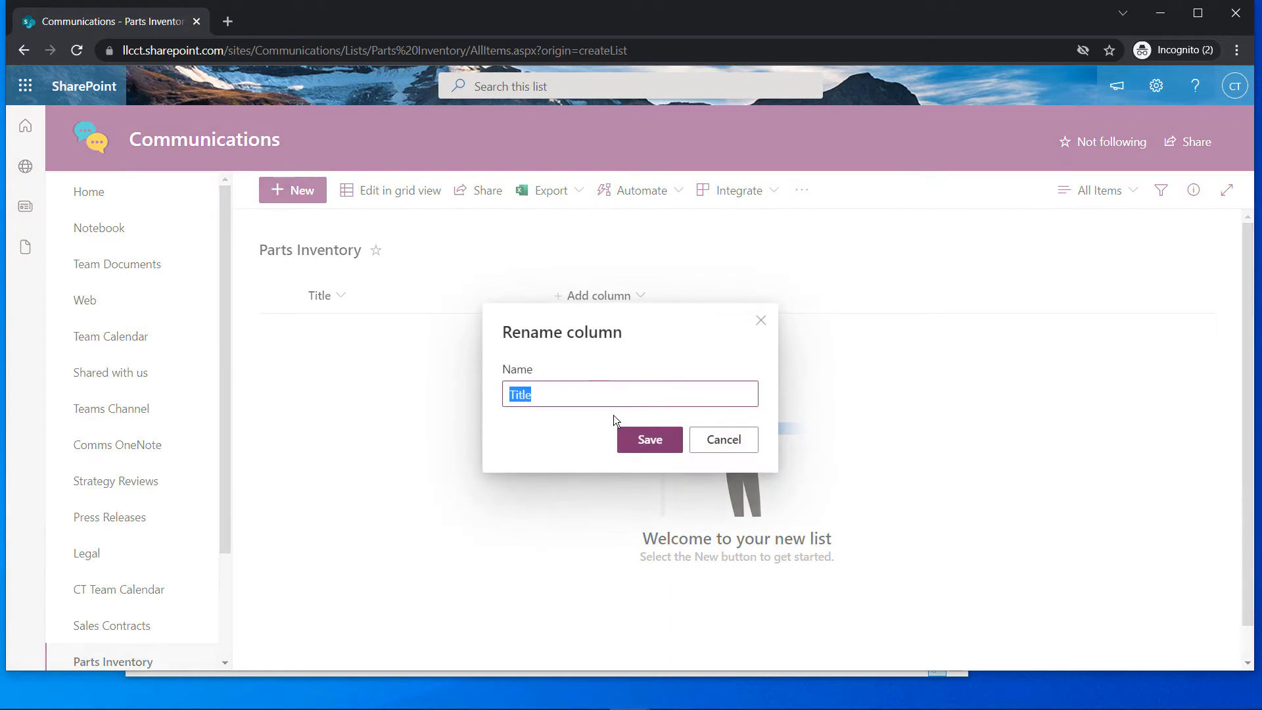
pyautogui.write('Part Name')
pyautogui.click(641, 439)
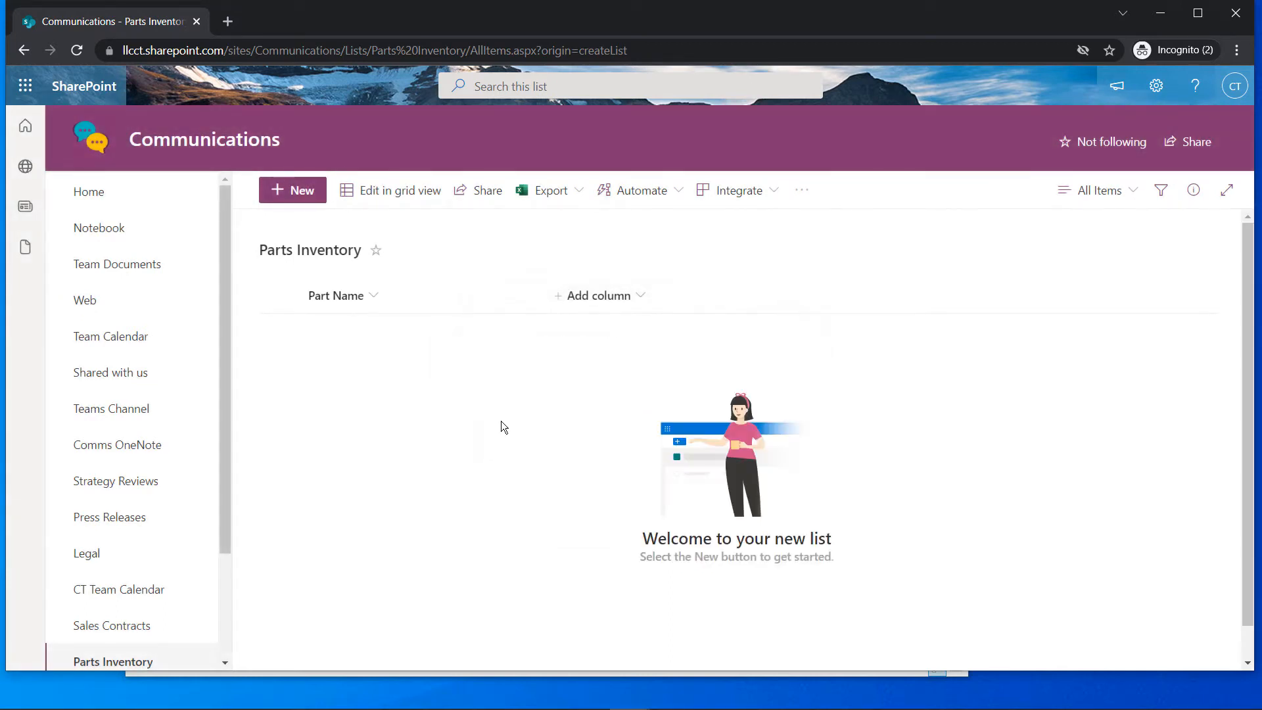
# Add a Number column Part Number, described as 'manufacture number of part'
pyautogui.click(640, 295)
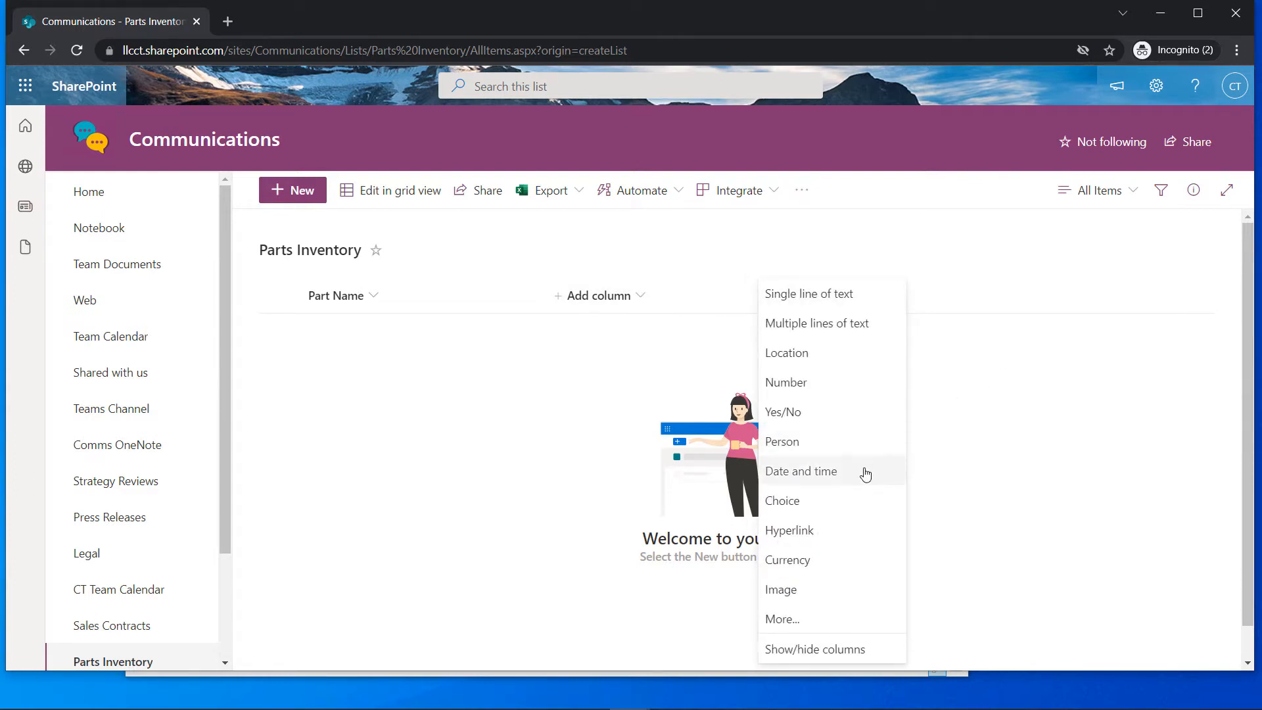
pyautogui.click(815, 383)
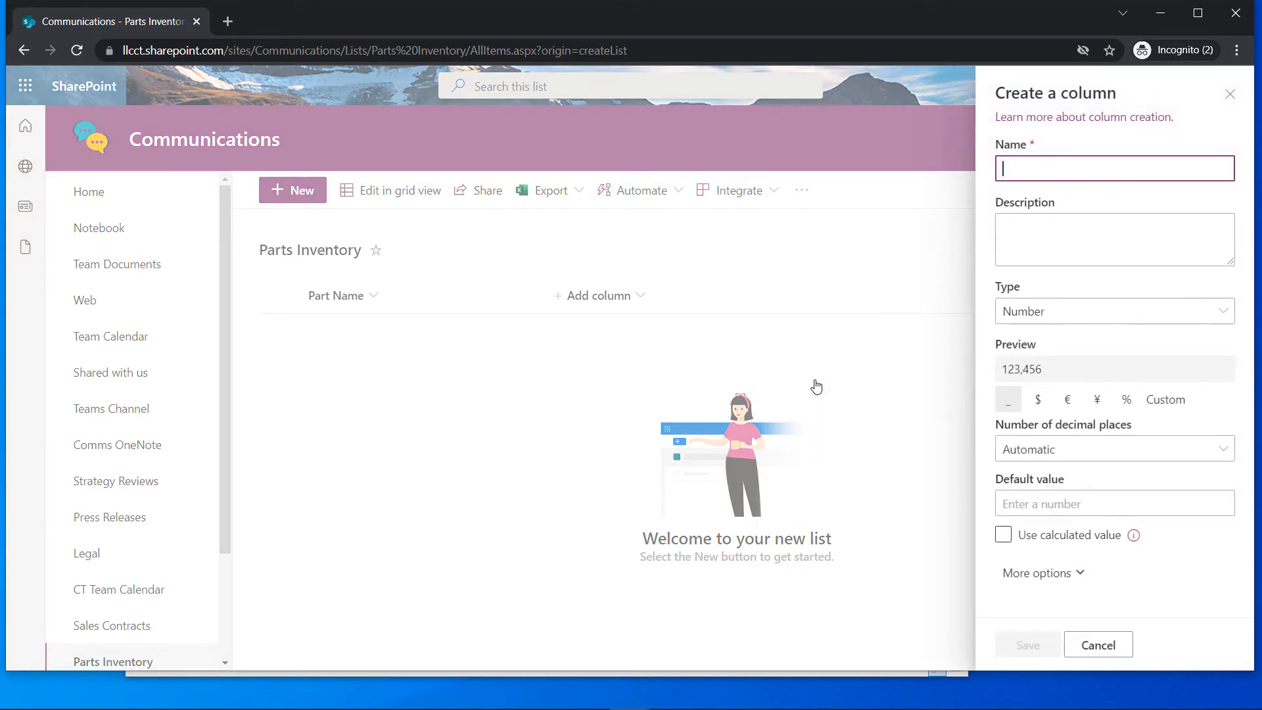
pyautogui.write('part ')
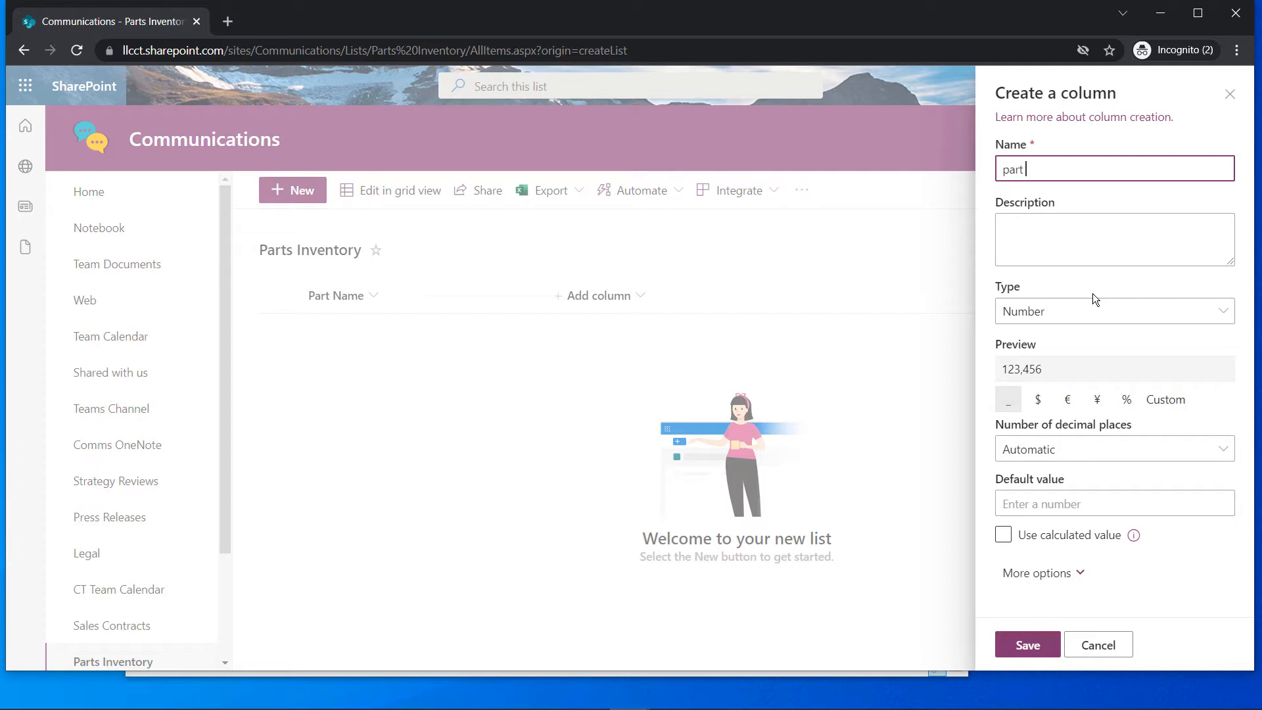
pyautogui.write('Number')
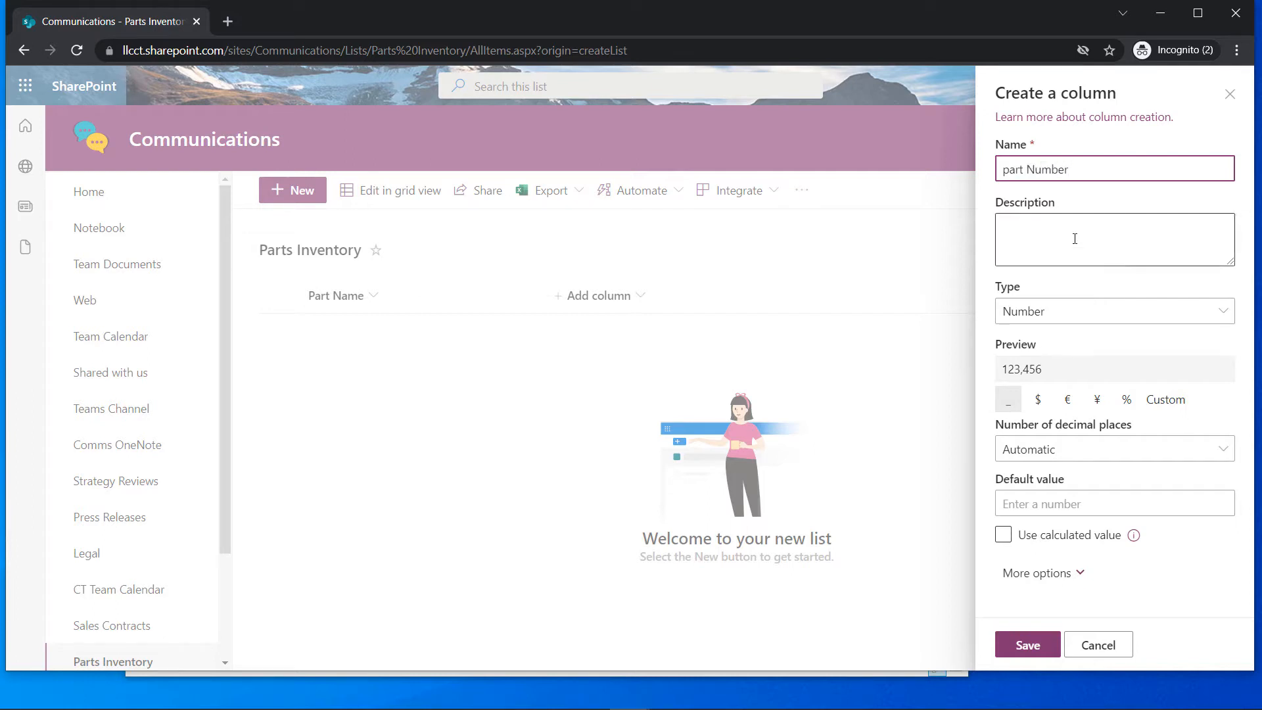
pyautogui.click(1008, 169)
pyautogui.press('BackSpace')
pyautogui.write('P')
pyautogui.click(1100, 252)
pyautogui.write('manufa')
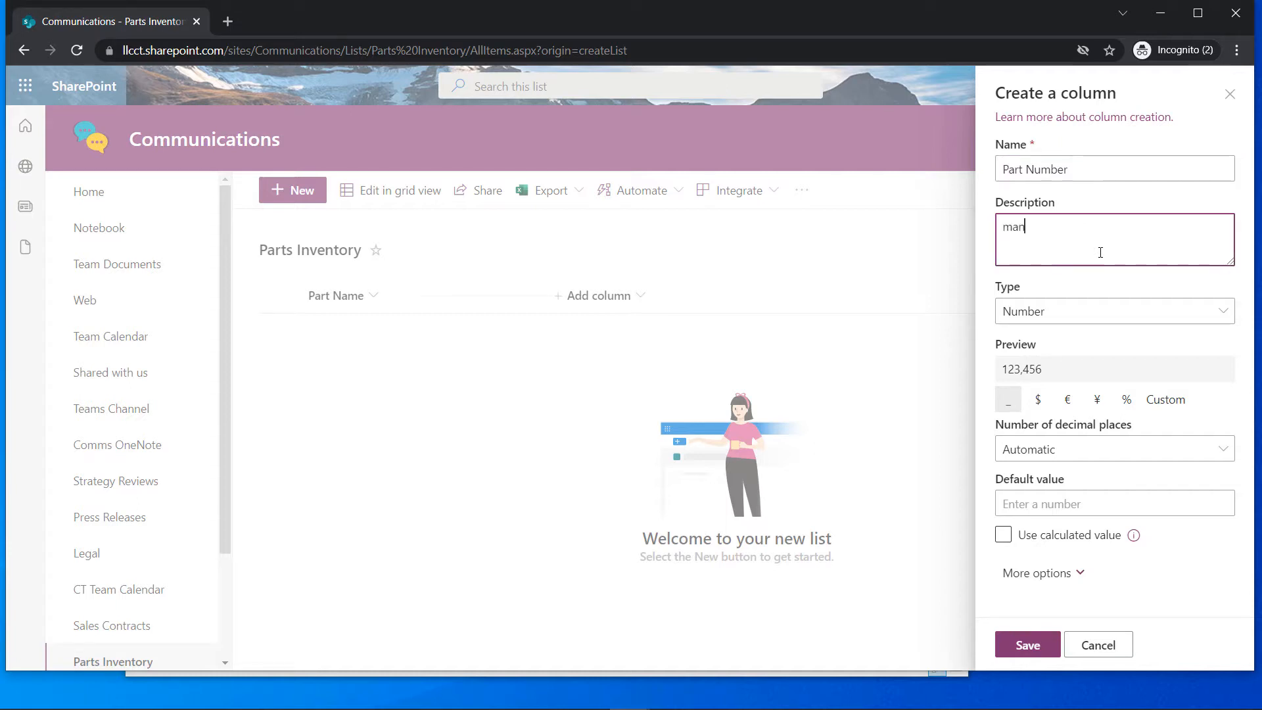
pyautogui.write('ure number of part')
pyautogui.click(1027, 646)
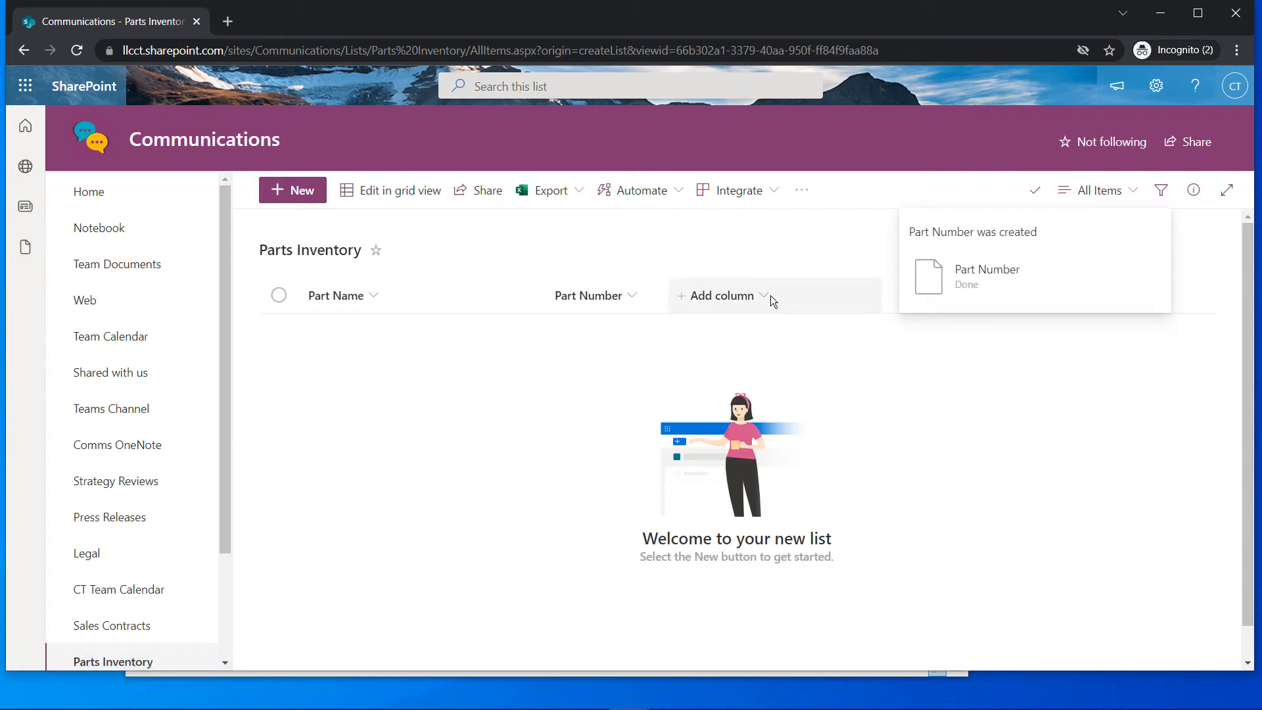
# Add a single-line text column Part Description, described as 'Description of Part'
pyautogui.click(766, 295)
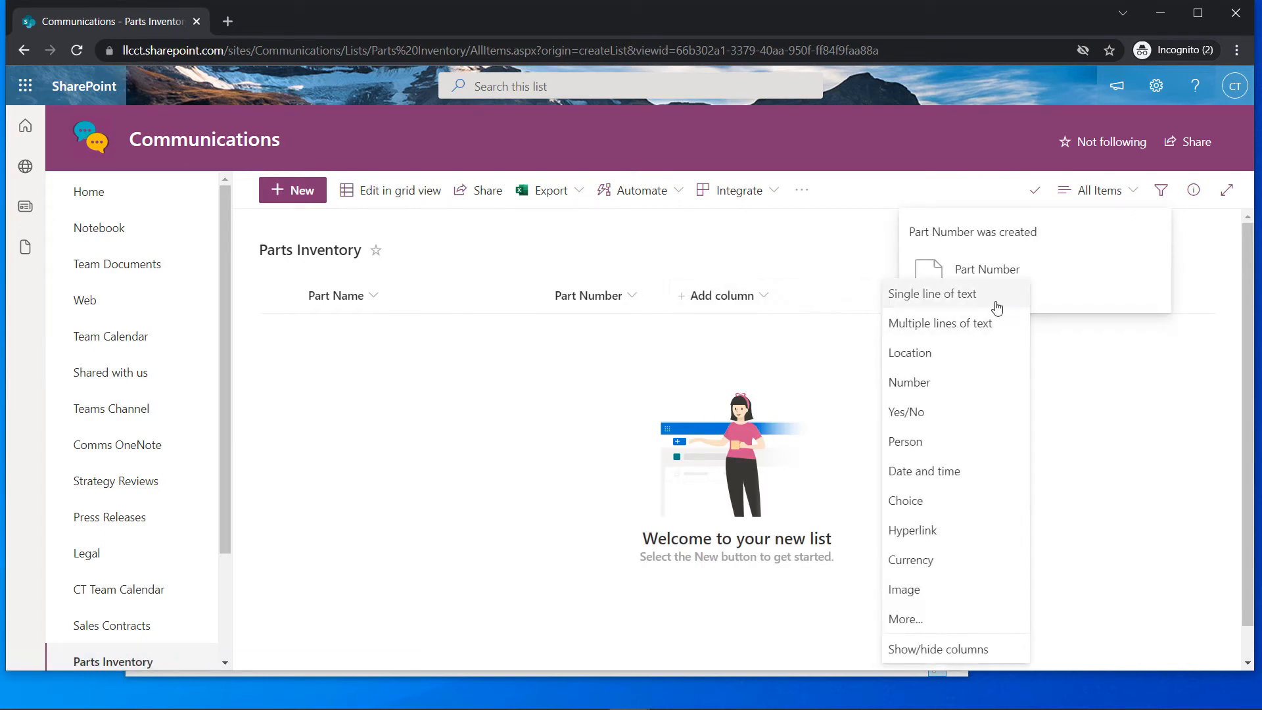
pyautogui.click(963, 301)
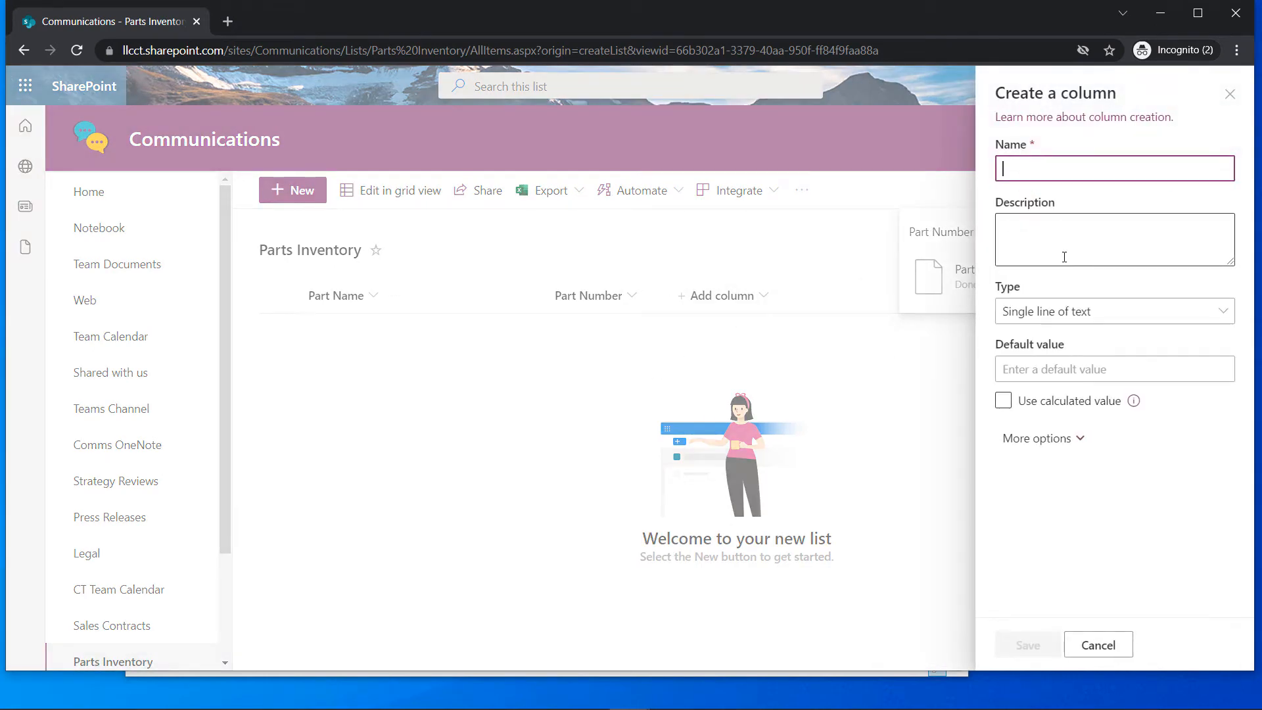
pyautogui.write('Par')
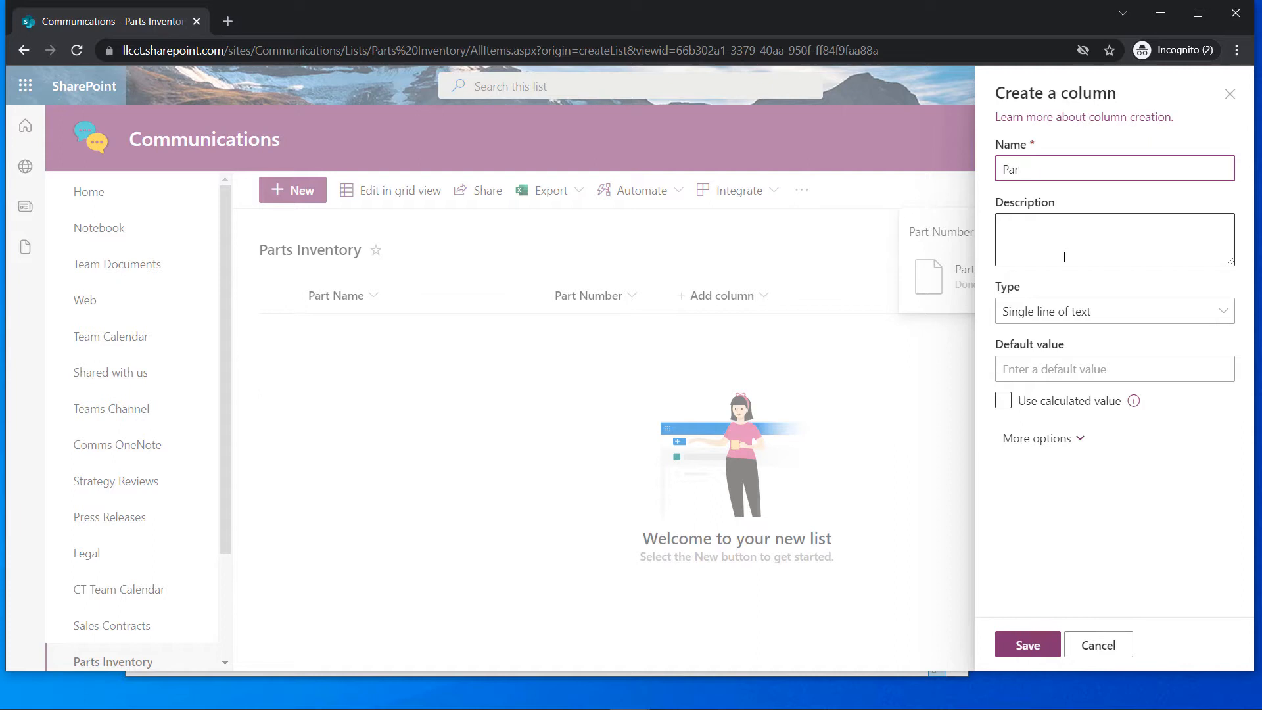
pyautogui.write('yt')
pyautogui.write('descriptio')
pyautogui.press('BackSpace')
pyautogui.write('D')
pyautogui.click(1064, 256)
pyautogui.write('Descr')
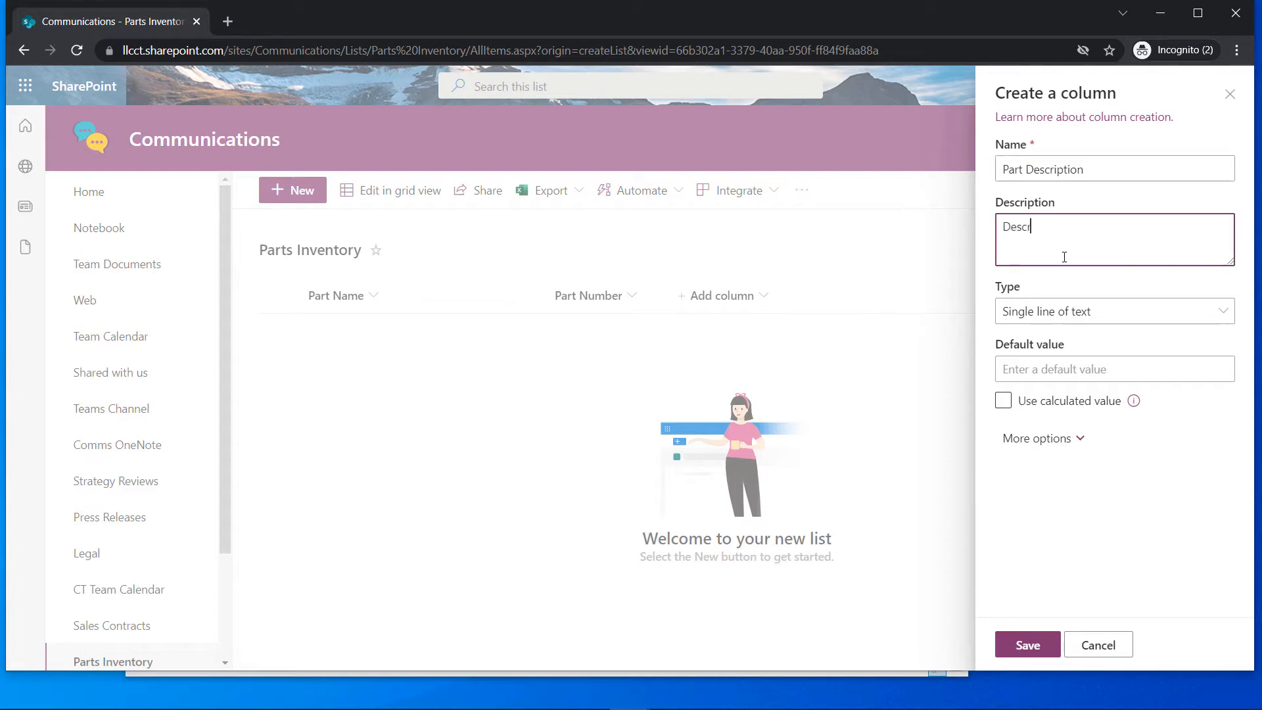
pyautogui.write('iption of Part')
pyautogui.click(1028, 643)
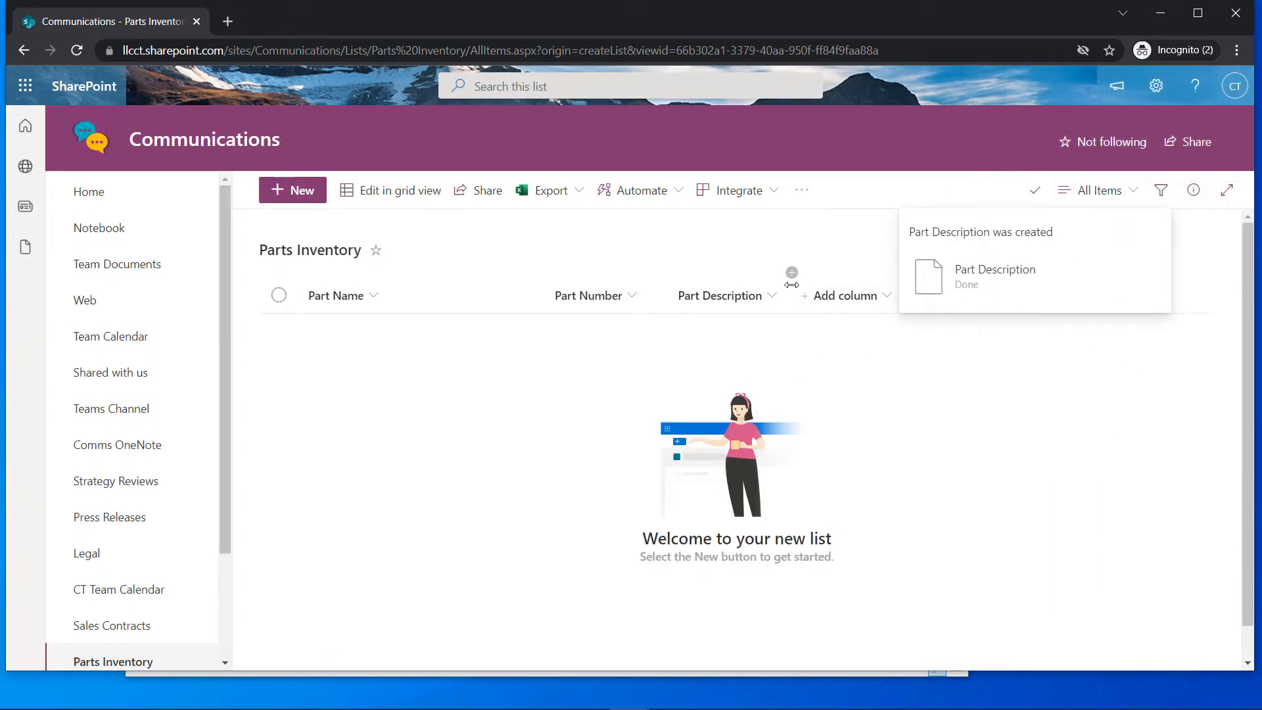
# Add a Date and time column Avail From, described as 'Part is avail from this date'
pyautogui.click(883, 300)
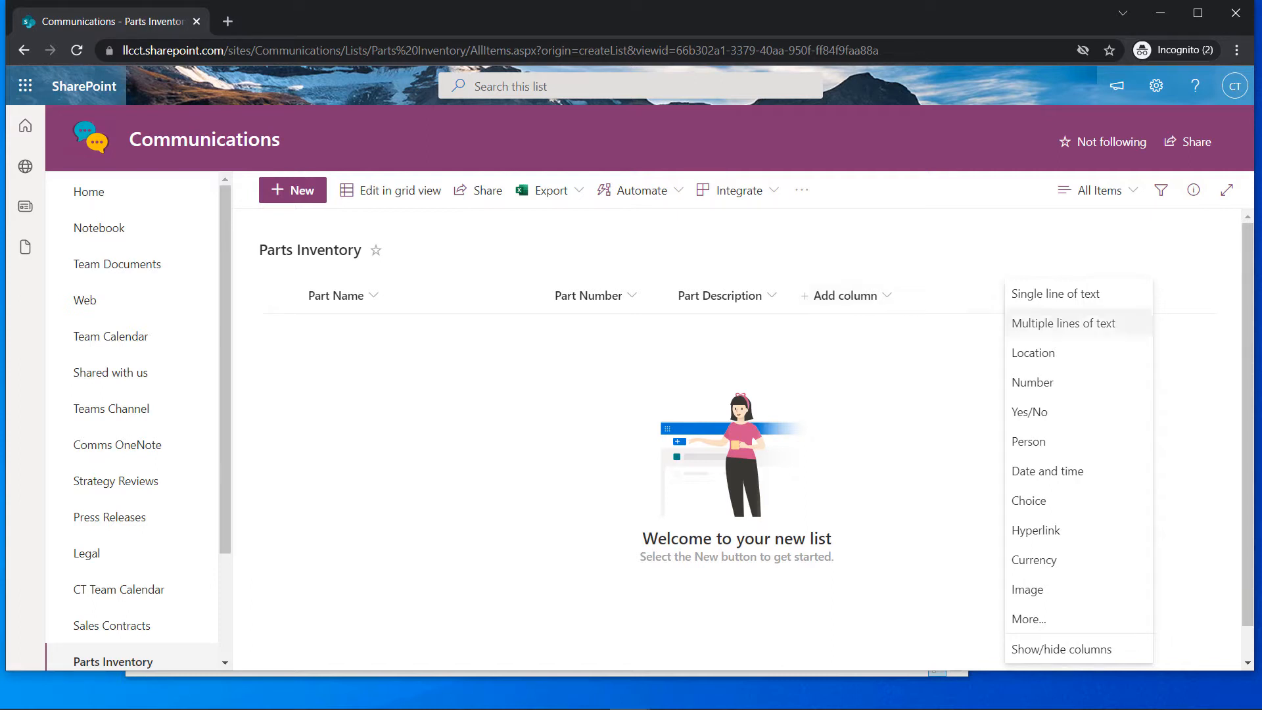
pyautogui.click(1070, 477)
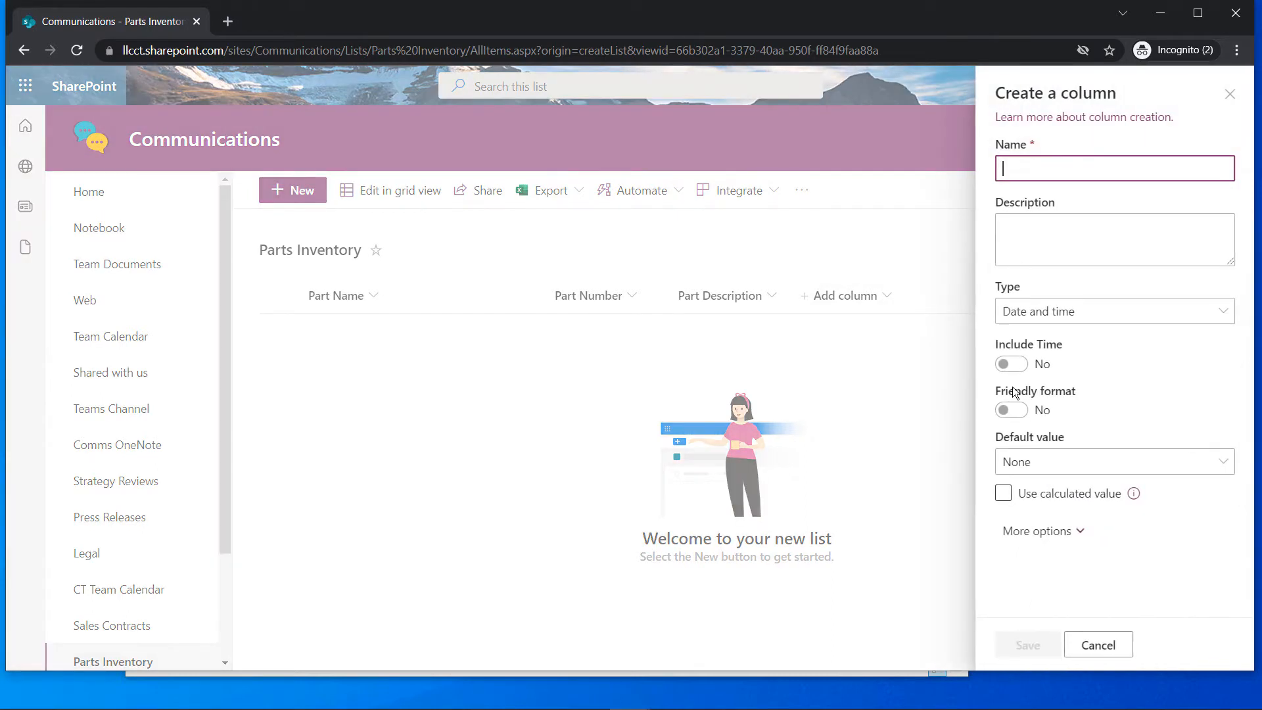
pyautogui.write('Avail For')
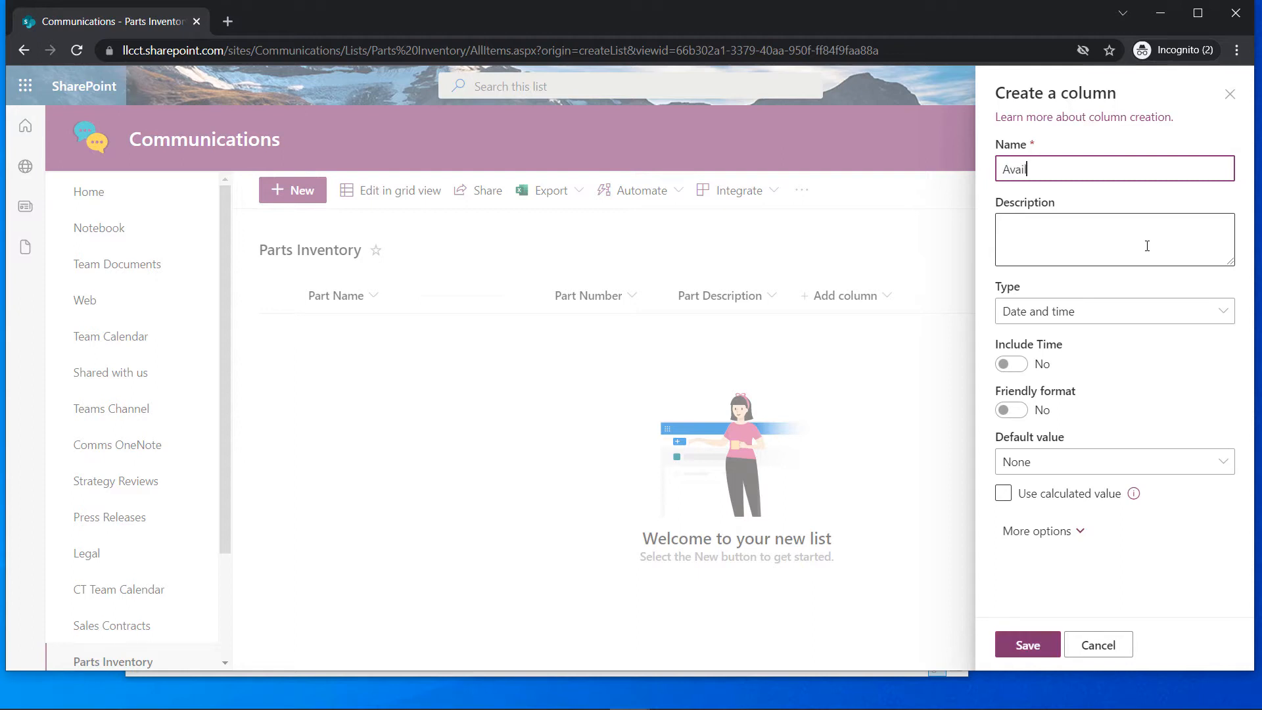
pyautogui.press('BackSpace')
pyautogui.write('rom')
pyautogui.click(1146, 245)
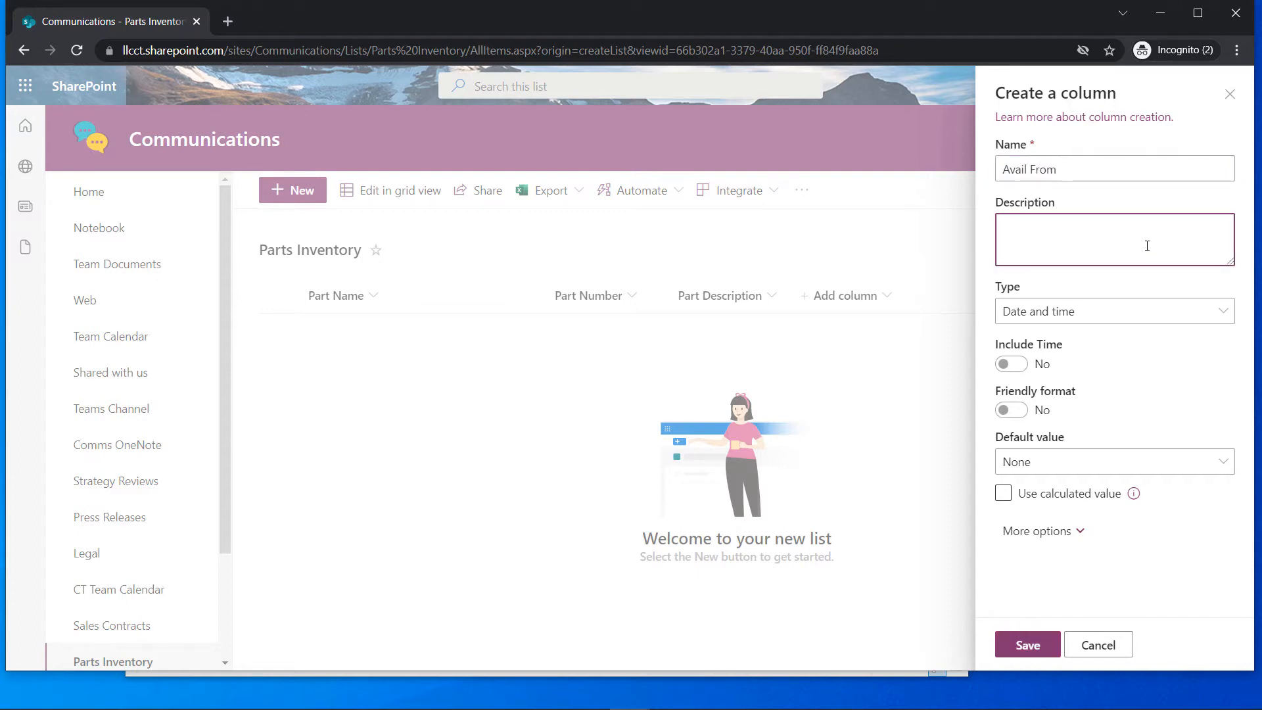
pyautogui.write('Part is avail from this date')
pyautogui.click(1093, 316)
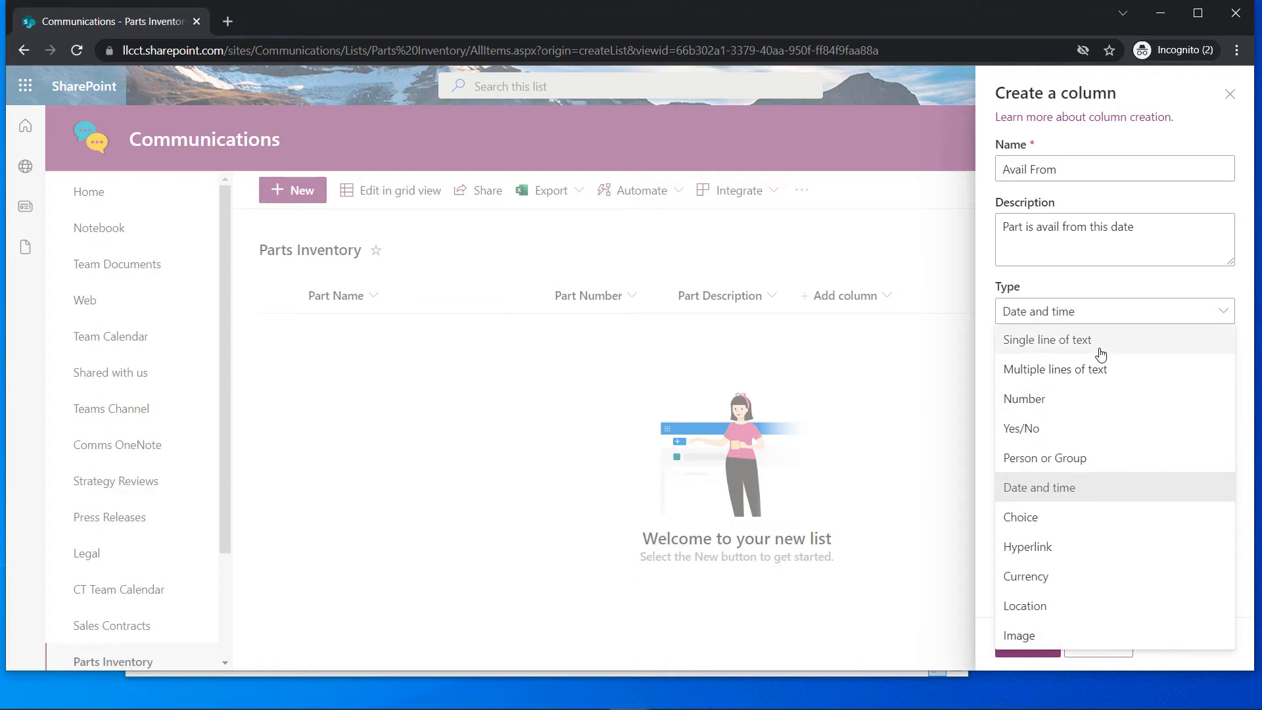
pyautogui.click(1049, 489)
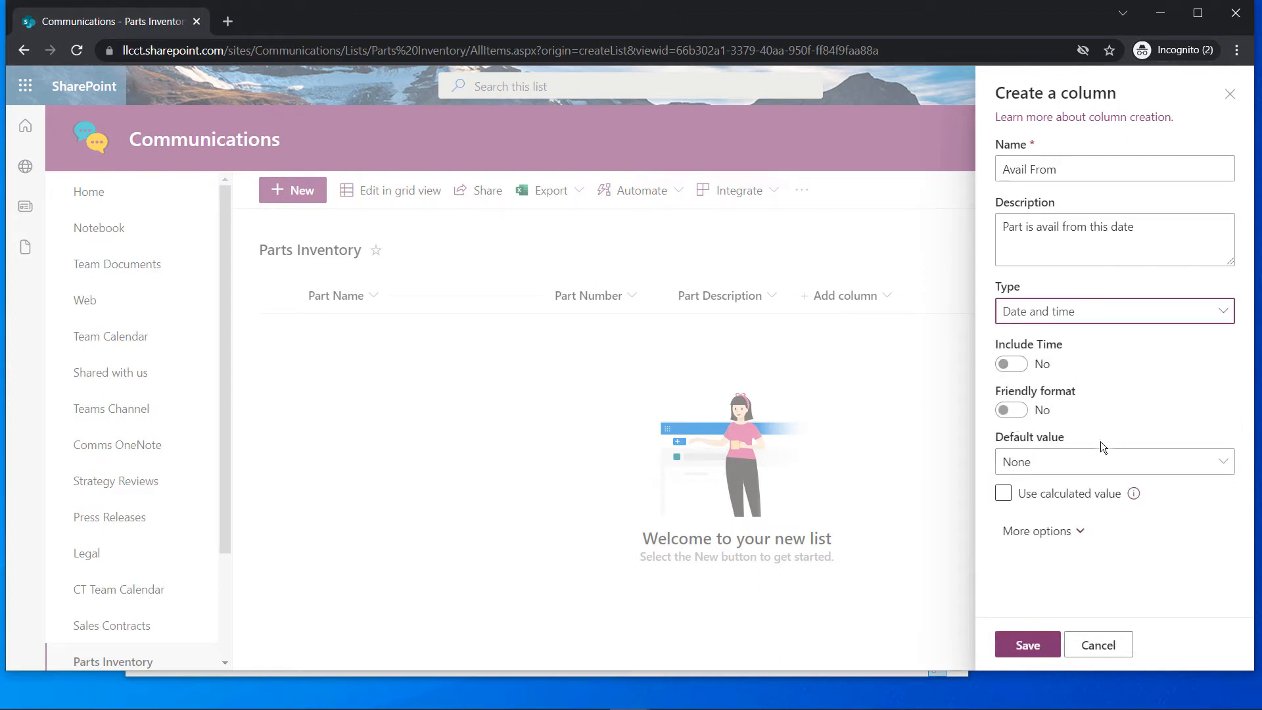
pyautogui.click(1023, 645)
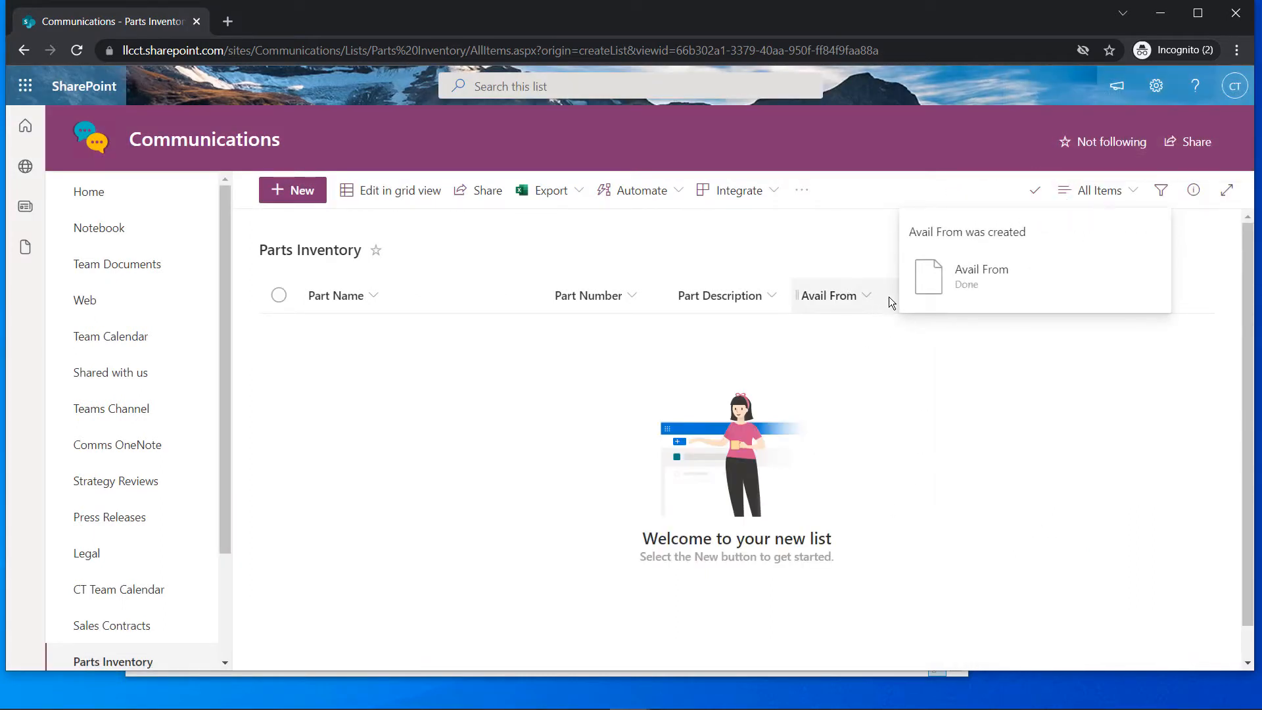
pyautogui.click(1034, 190)
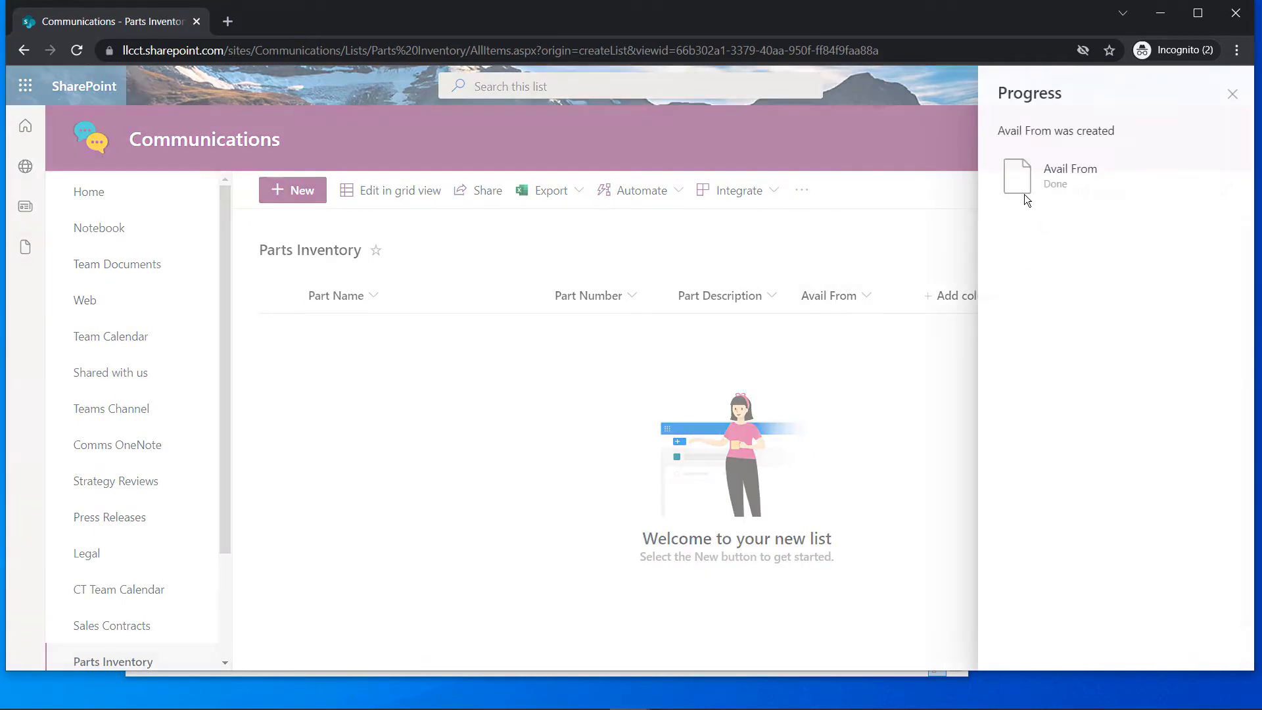
# Start a new Date and time column named Avail To
pyautogui.click(1230, 95)
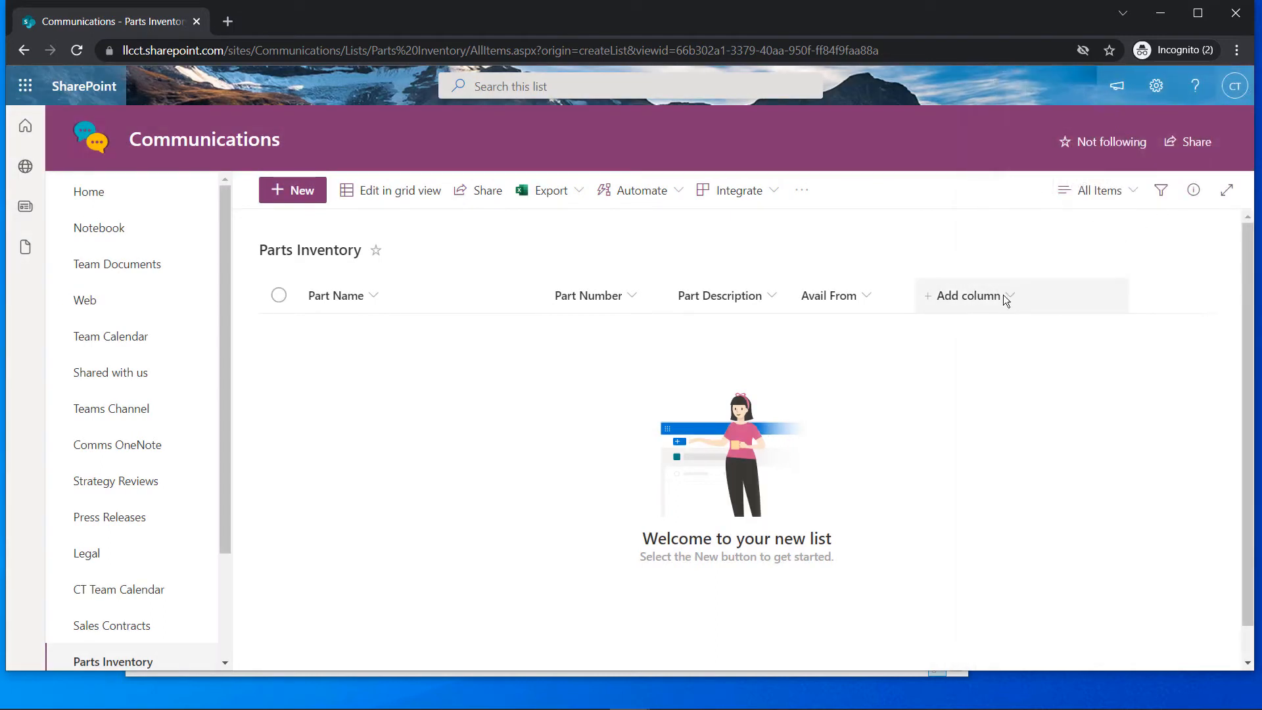
pyautogui.click(1005, 298)
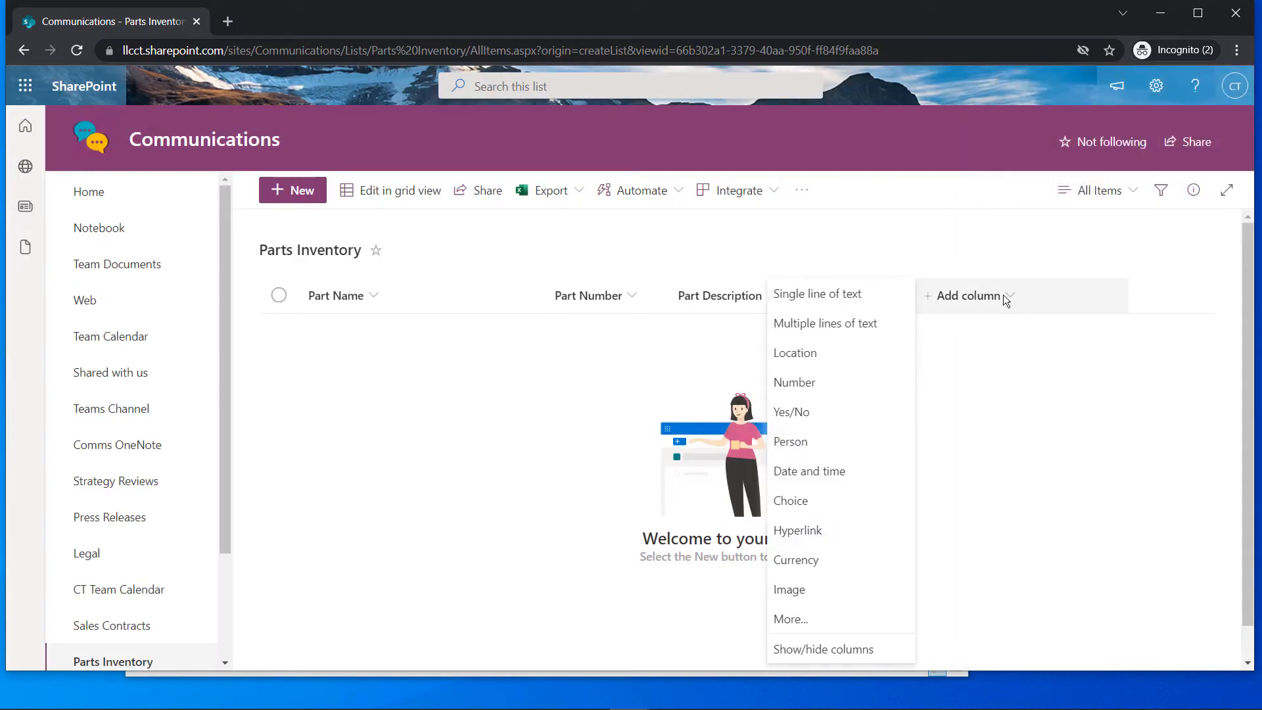
pyautogui.click(809, 471)
pyautogui.write('Avail')
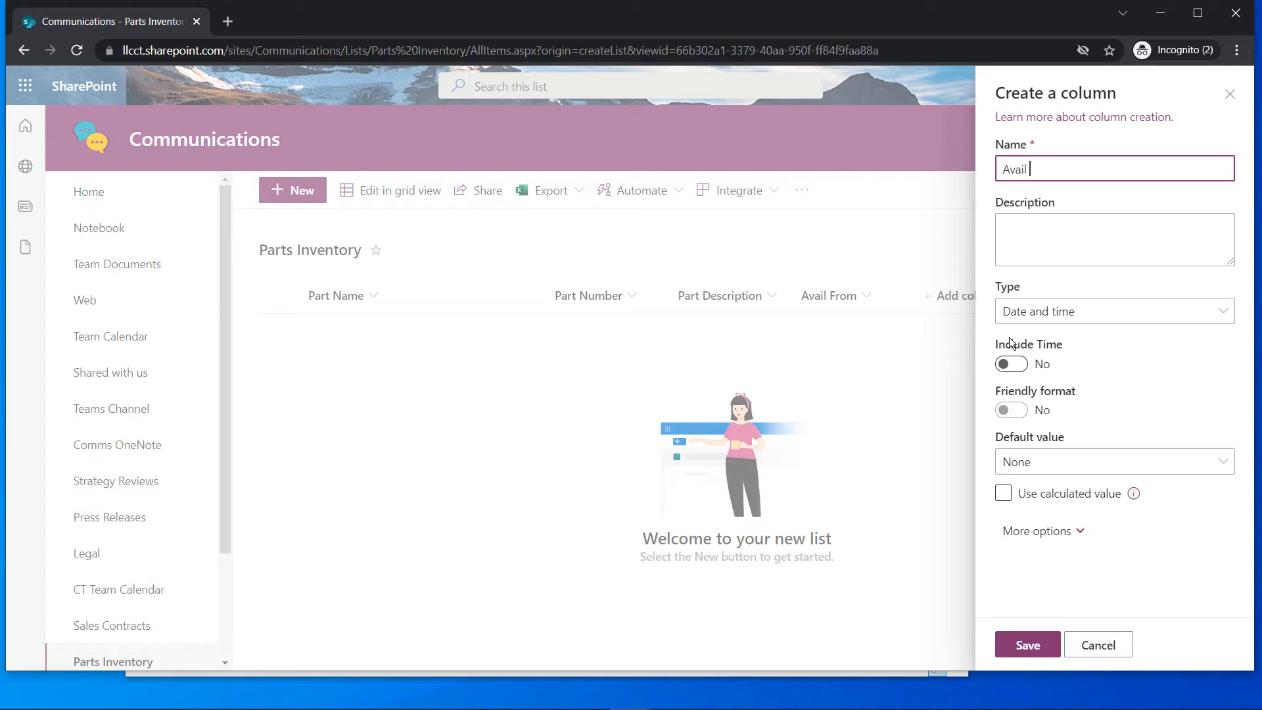
pyautogui.write(' To')
pyautogui.click(1087, 244)
# Describe Avail To as 'Part is avail to this date' and save the column
pyautogui.write('Part ')
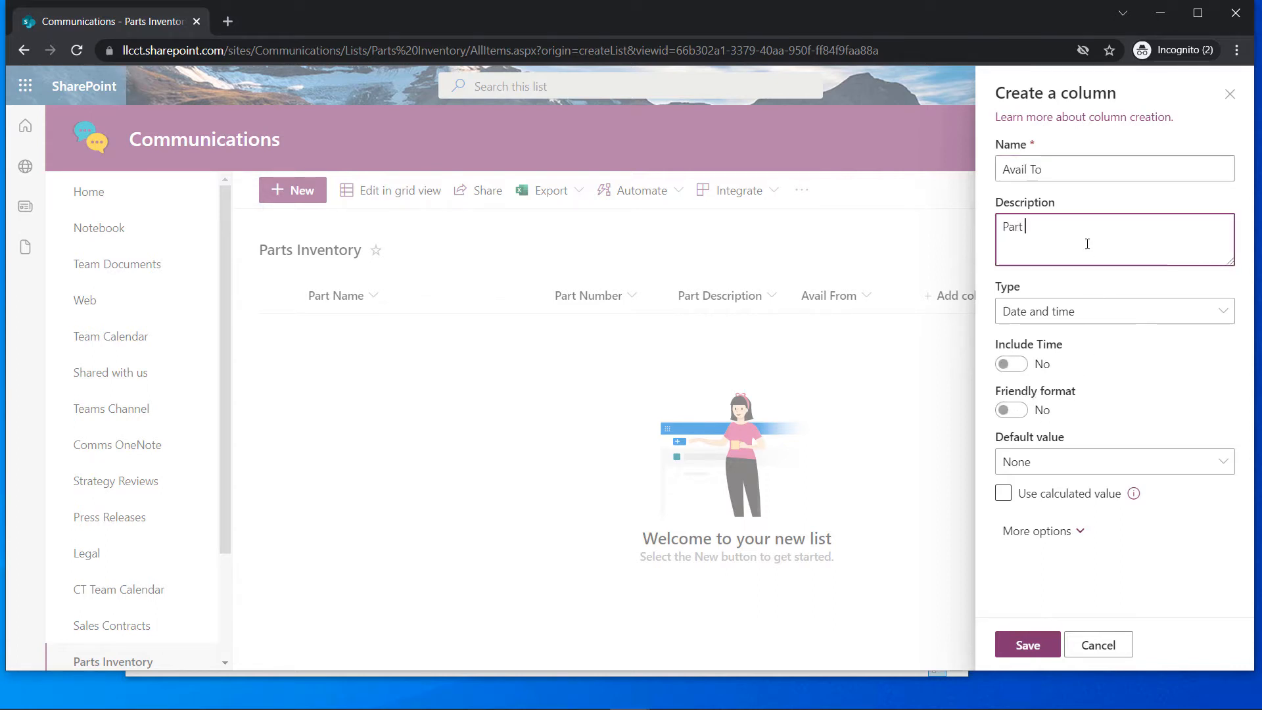
pyautogui.write('is avvail t')
pyautogui.press('BackSpace')
pyautogui.press('BackSpace')
pyautogui.press('BackSpace')
pyautogui.write('ail to this dae')
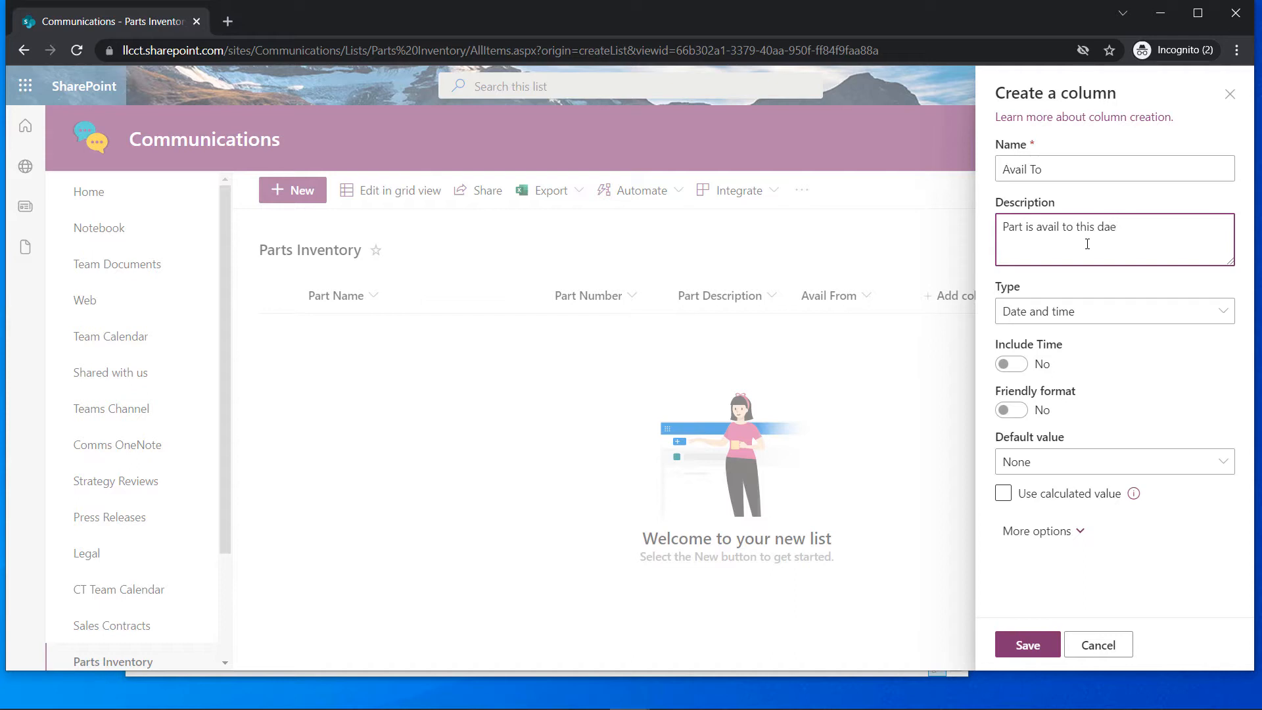
pyautogui.press('BackSpace')
pyautogui.write('te')
pyautogui.click(1145, 316)
pyautogui.click(1145, 316)
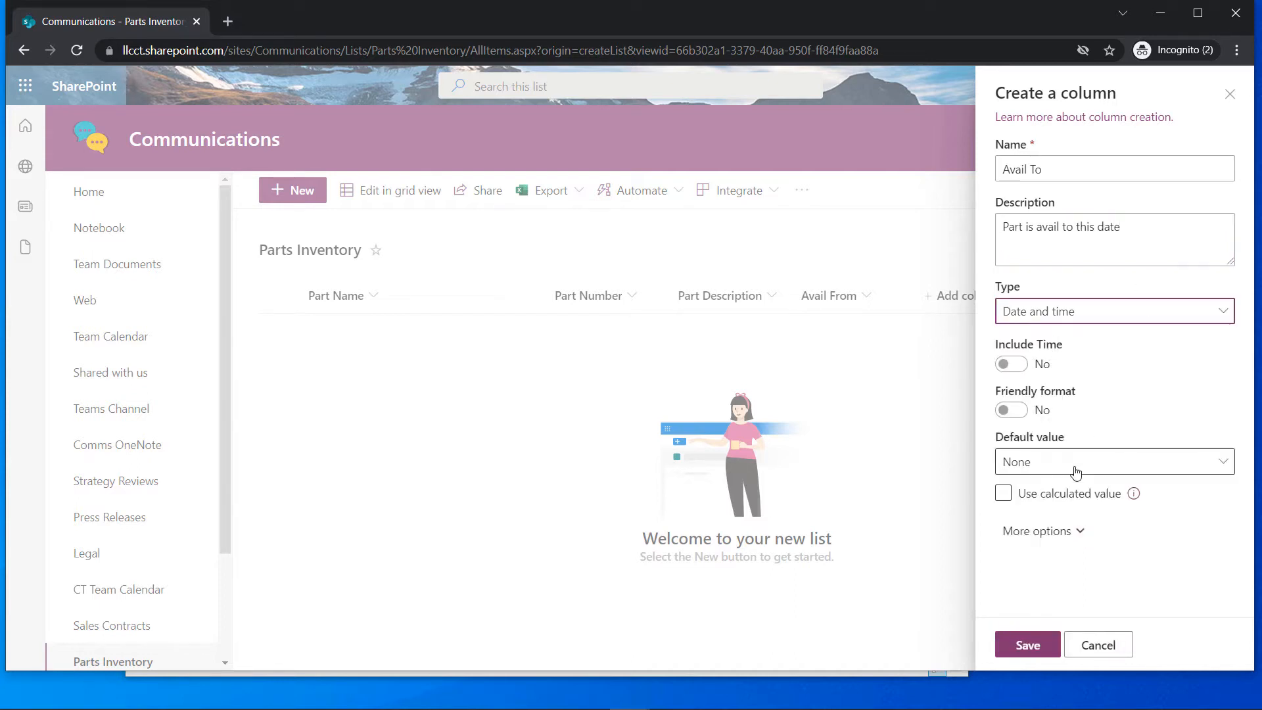
pyautogui.click(1025, 645)
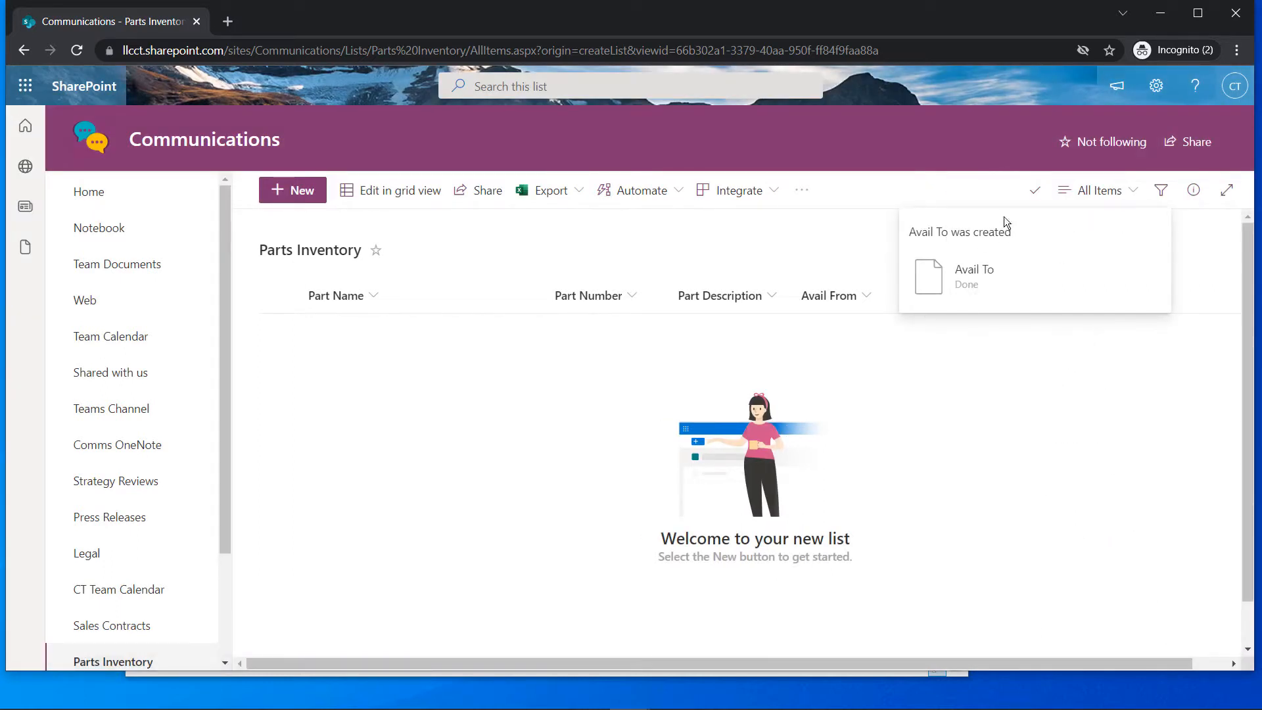
pyautogui.click(1035, 190)
# Enter a new item: Part Name Widgit, Part Number 10001, description 'Widget widget widget'
pyautogui.click(929, 207)
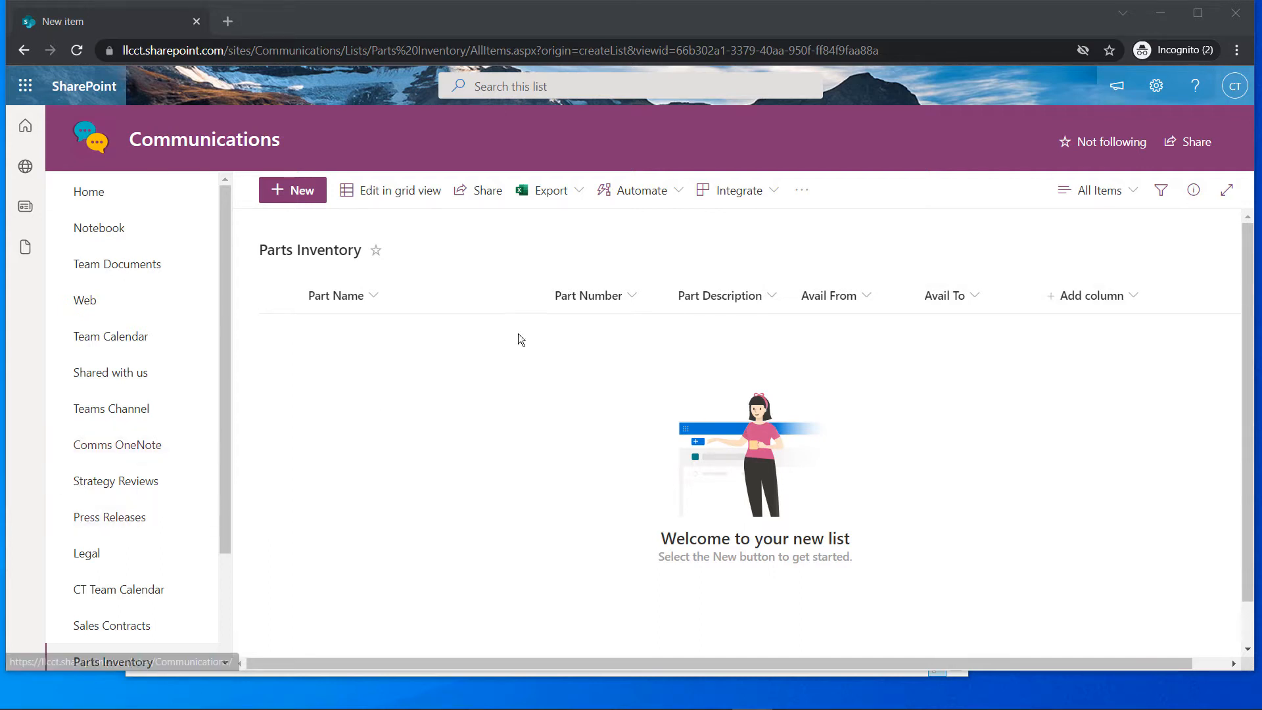
pyautogui.click(297, 191)
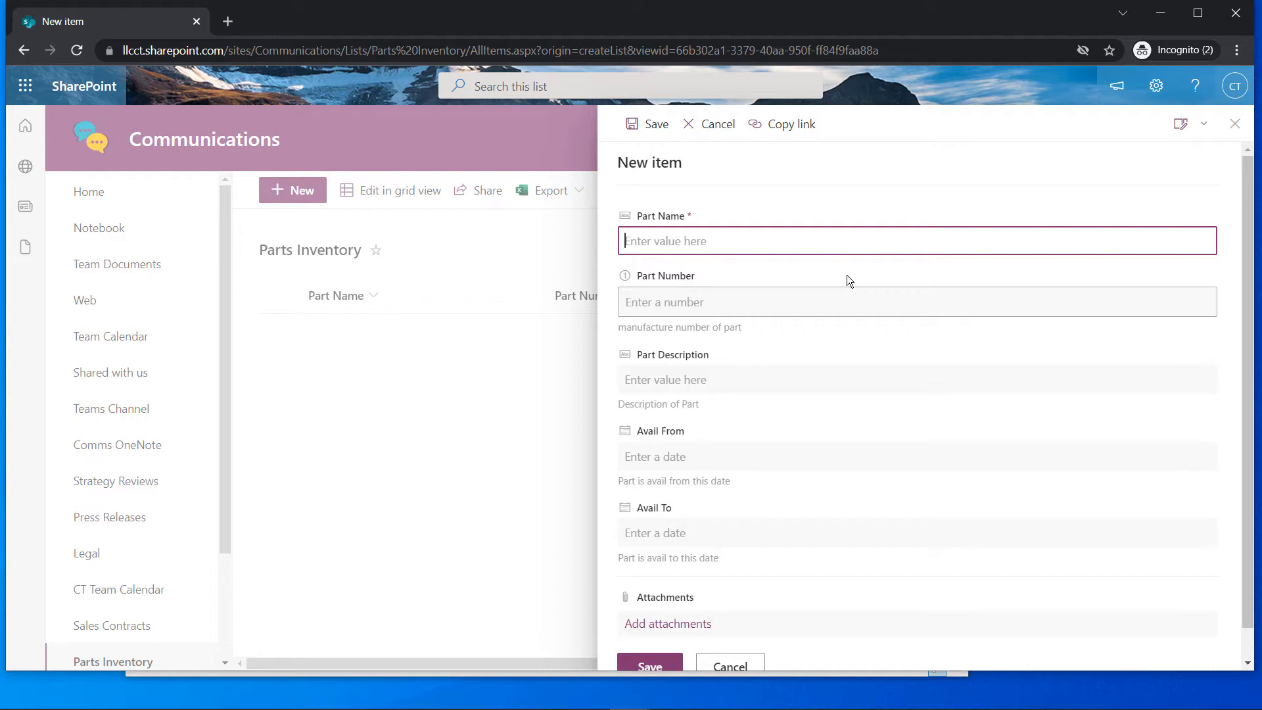
pyautogui.write('Wodgit')
pyautogui.press('Tab')
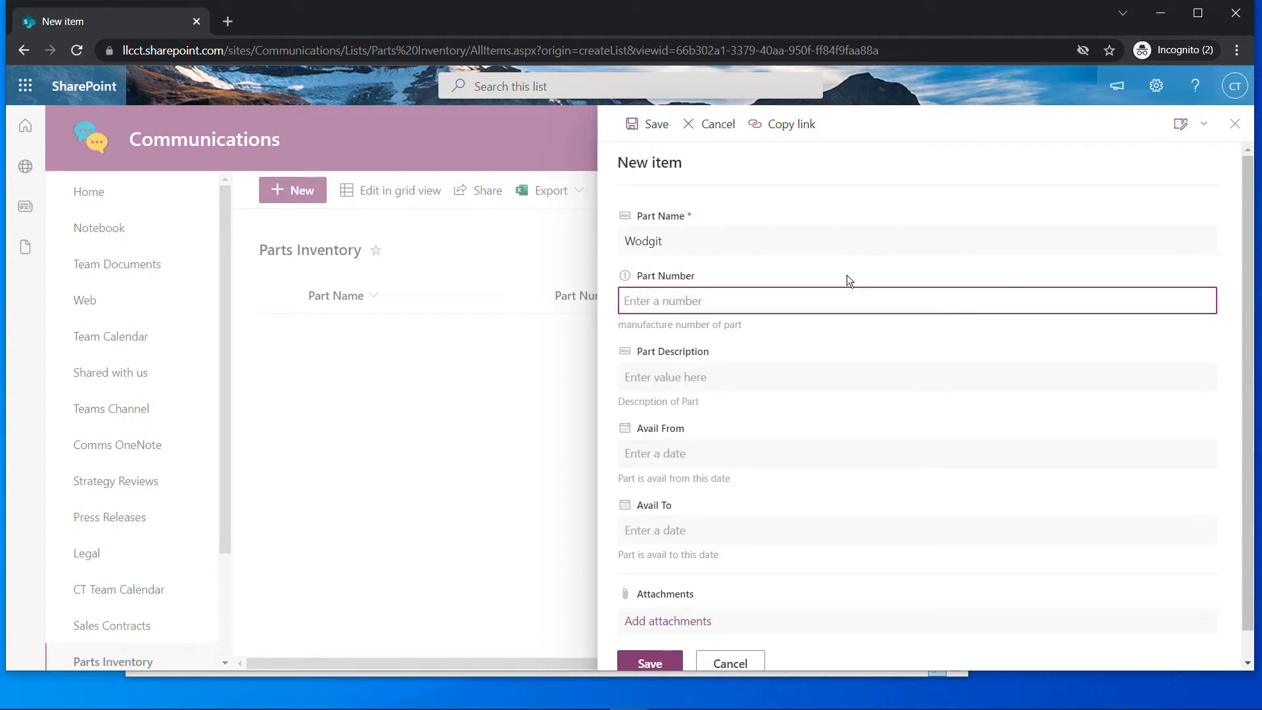
pyautogui.write('0001')
pyautogui.doubleClick(651, 250)
pyautogui.press('Left')
pyautogui.press('Right')
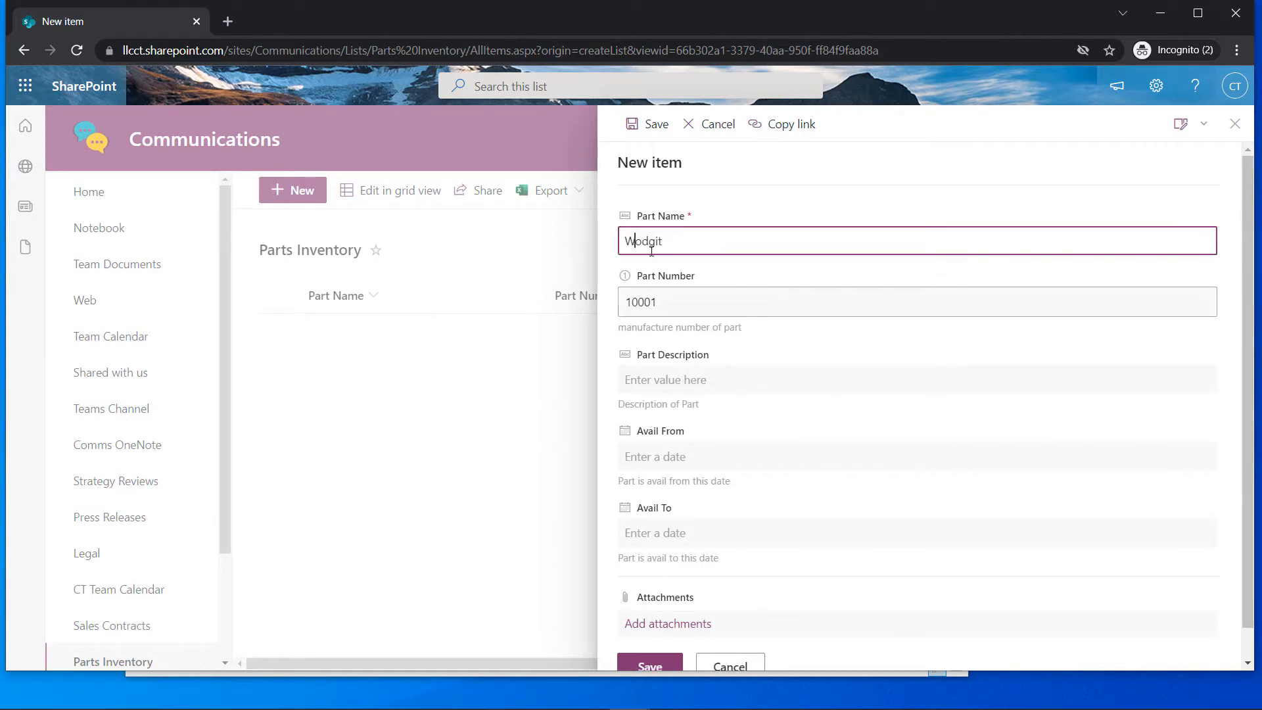
pyautogui.press('Delete')
pyautogui.write('i')
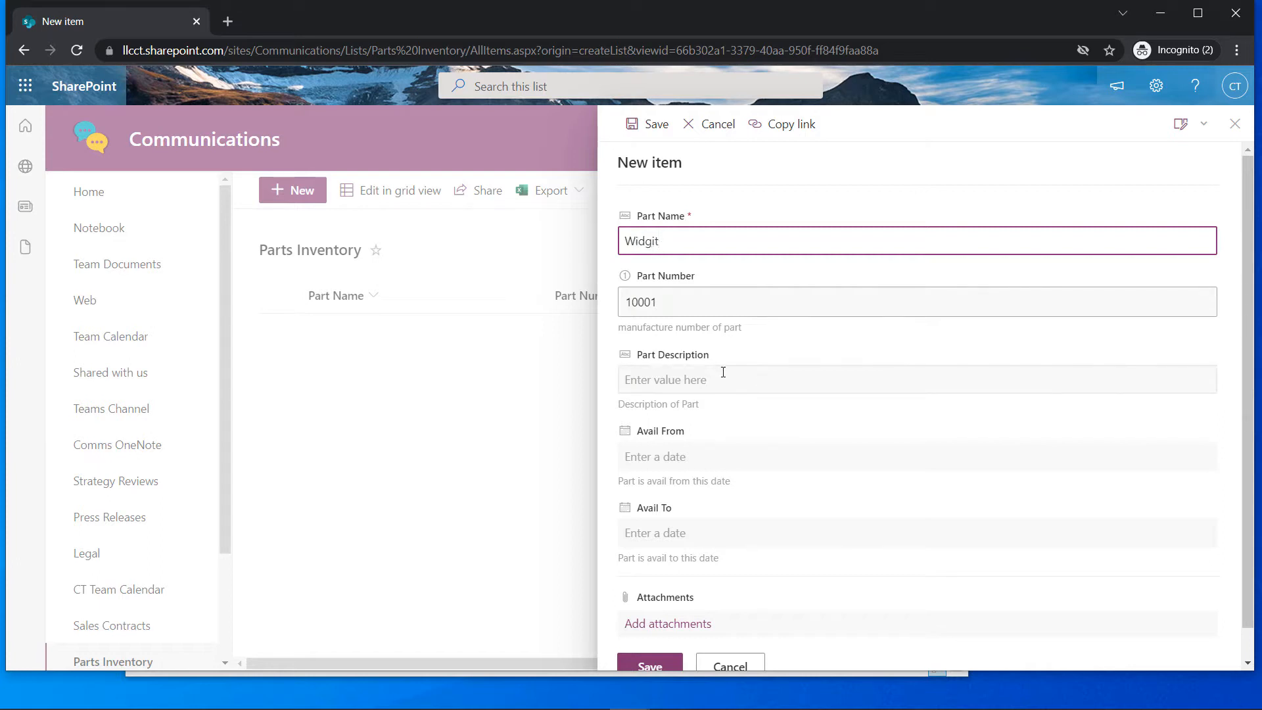
pyautogui.click(720, 379)
pyautogui.write('W')
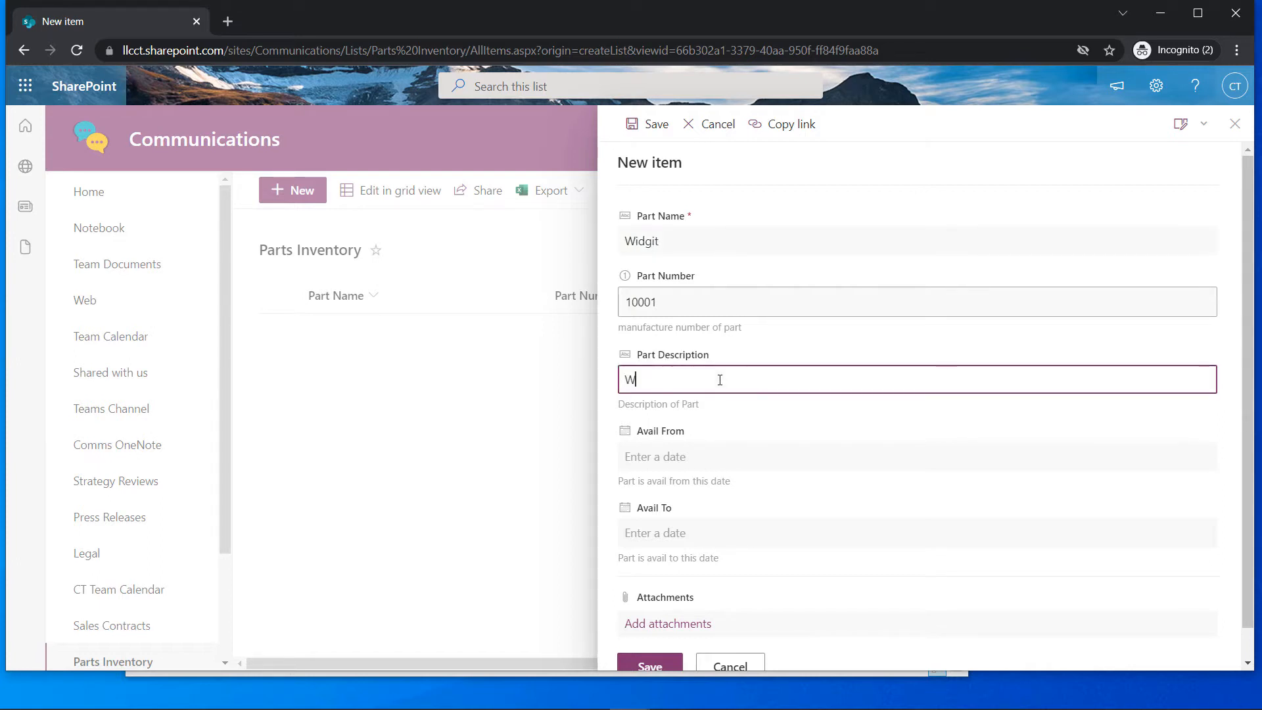
pyautogui.write('idget widget widget')
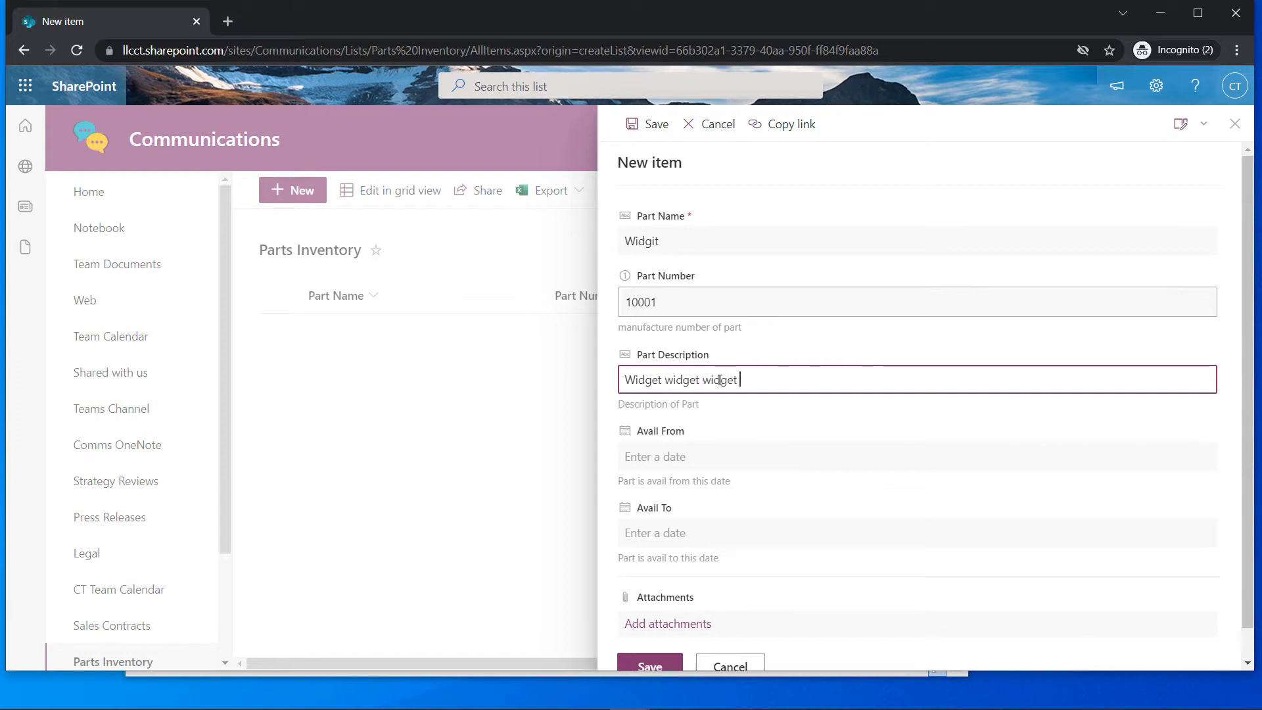
# Set Avail From 11/1/2021 and Avail To 11/30/2021, then save the Widgit item
pyautogui.click(677, 455)
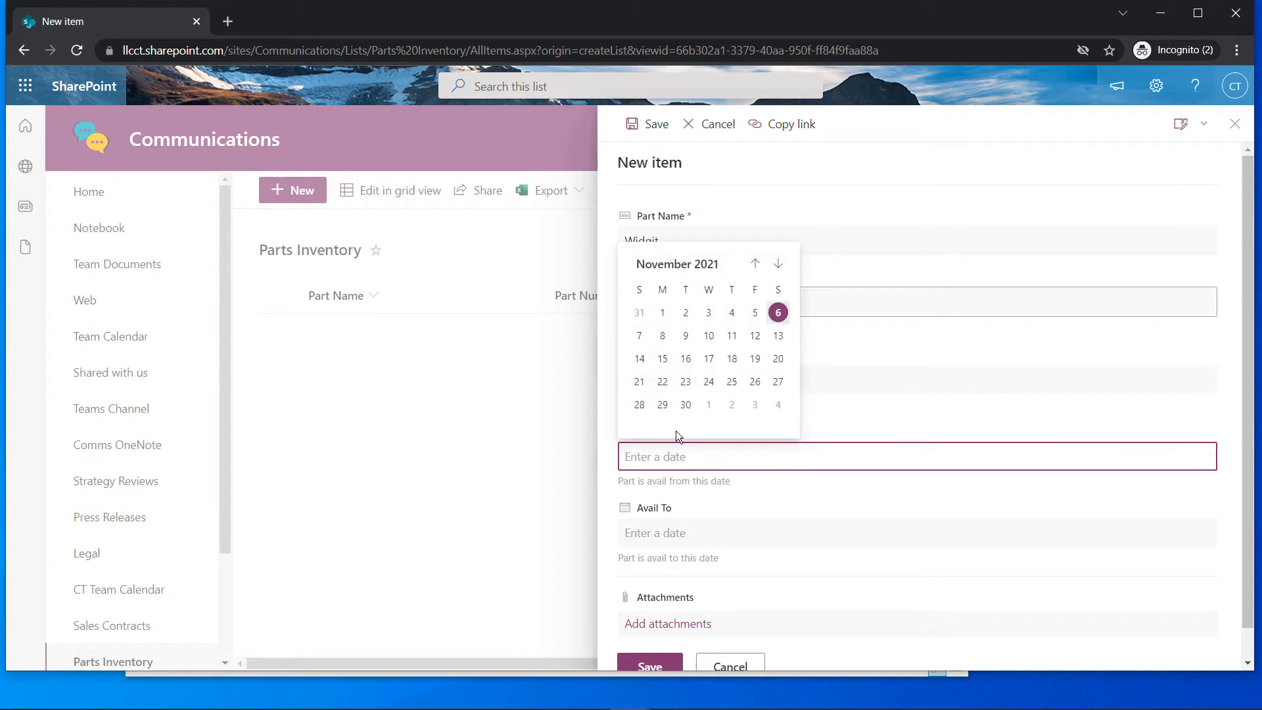
pyautogui.click(661, 312)
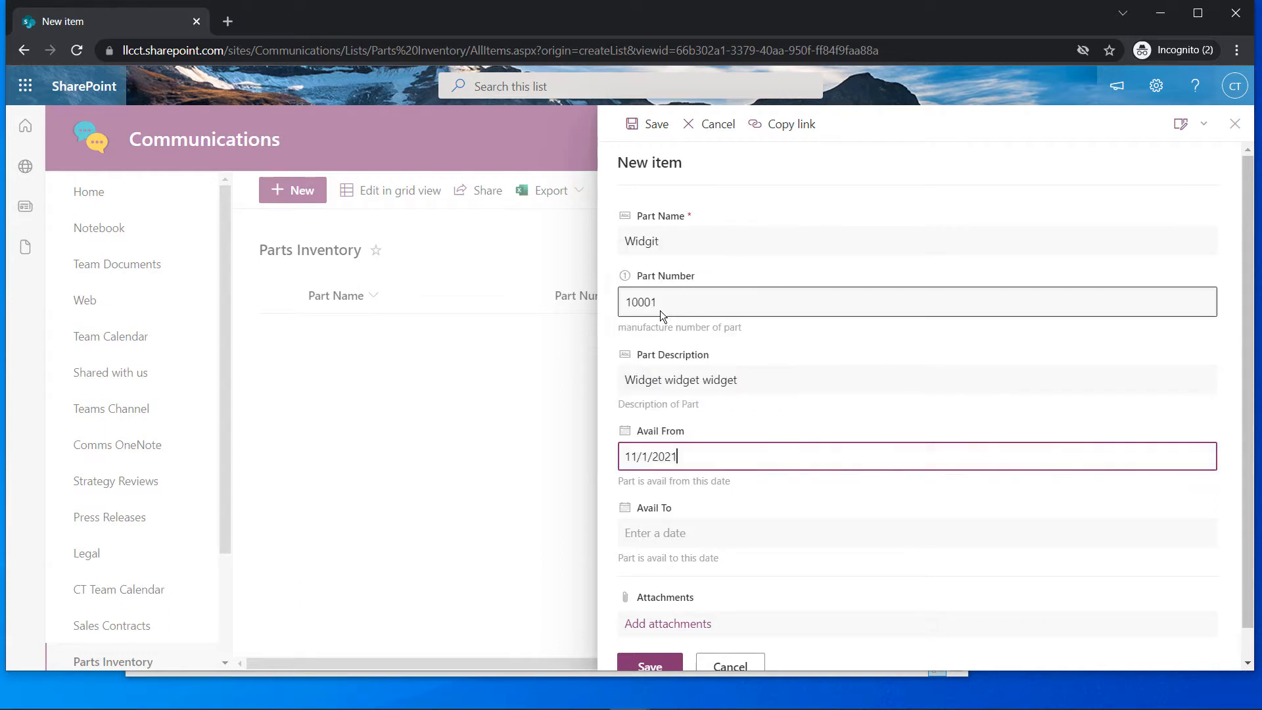
pyautogui.click(713, 534)
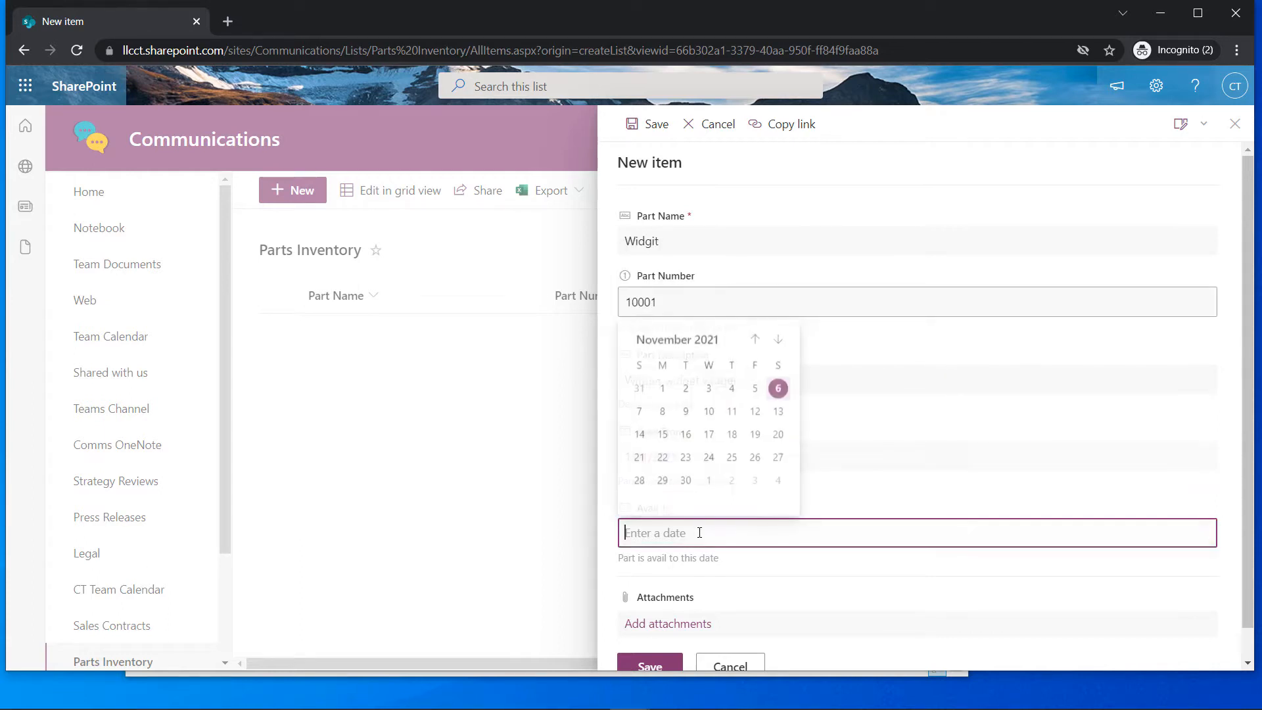
pyautogui.click(683, 481)
pyautogui.scroll(-1, 690, 506)
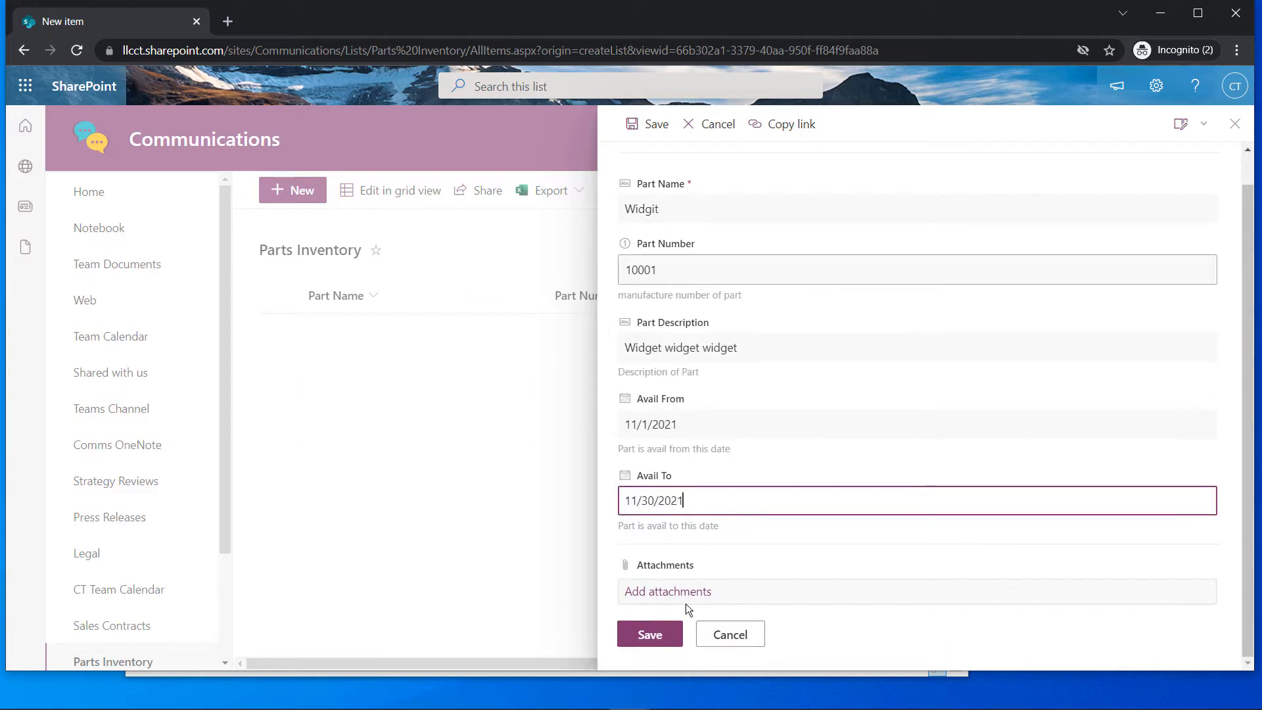
pyautogui.click(671, 637)
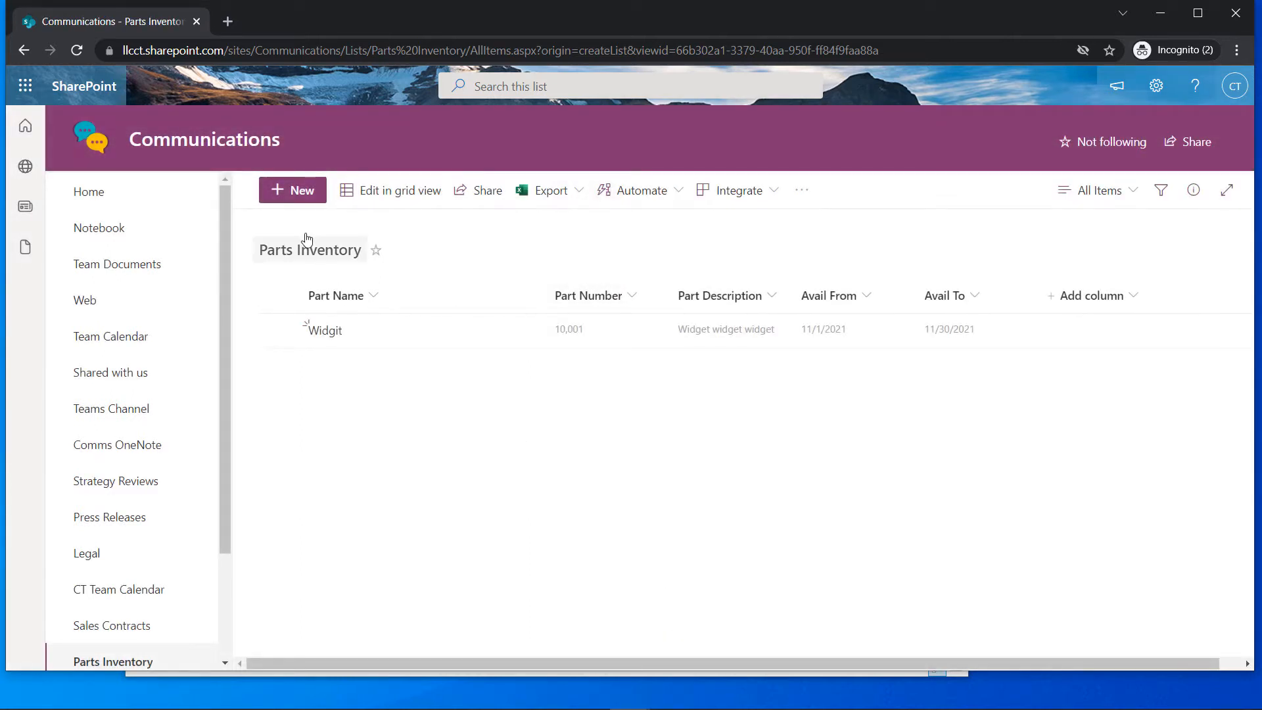
# Enter a new item Wonket with Part Number 20002 and description 'Wonket for Wonket'
pyautogui.click(306, 188)
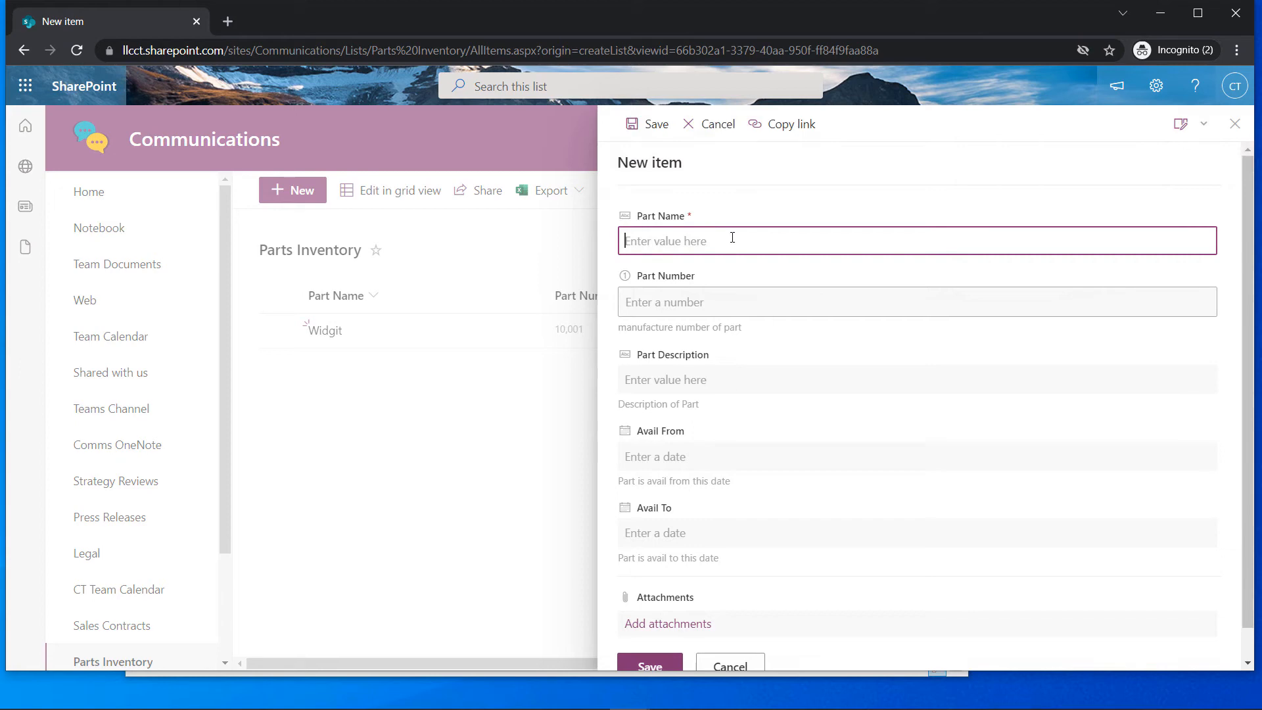
pyautogui.write('Wonkey')
pyautogui.press('Tab')
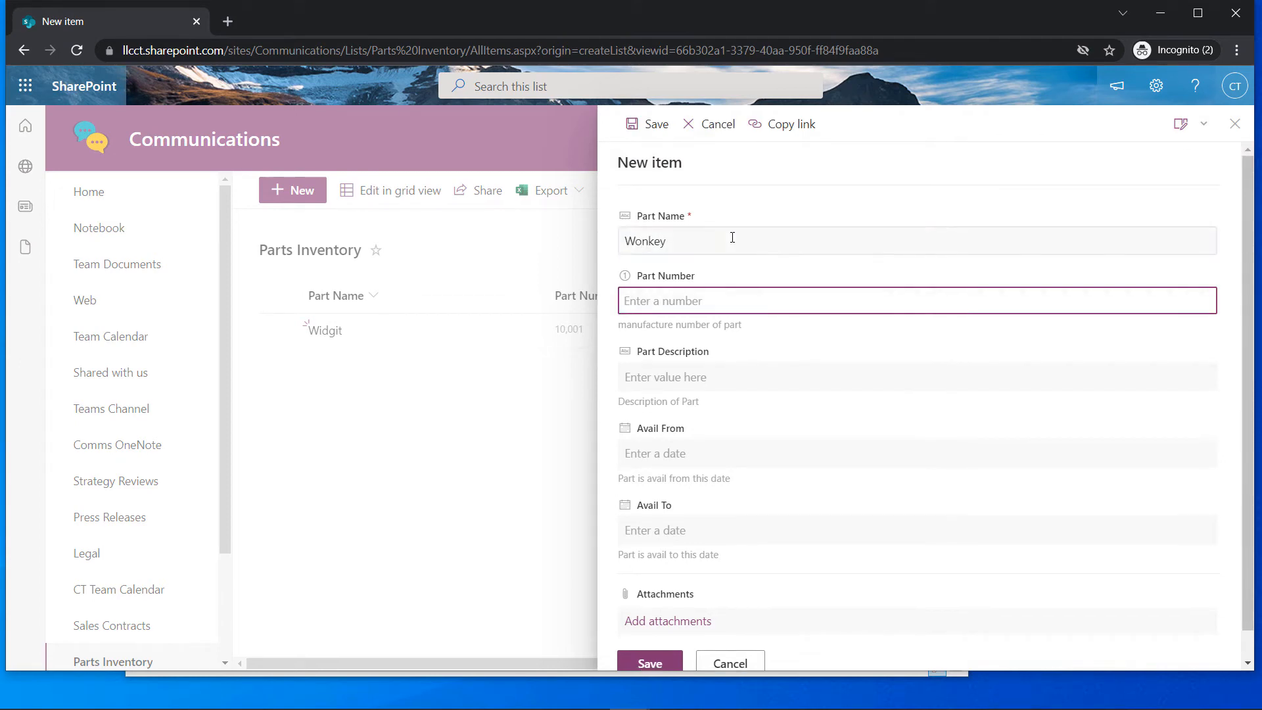
pyautogui.write('20002')
pyautogui.click(699, 369)
pyautogui.write('Won')
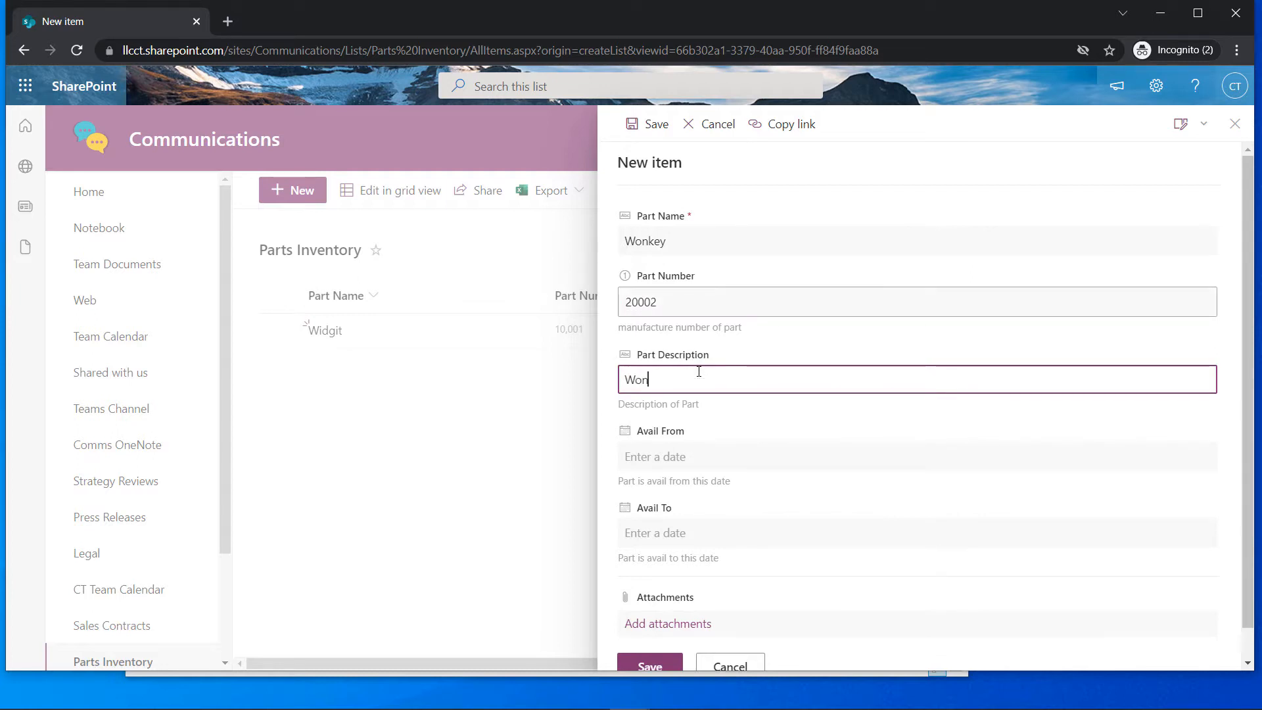
pyautogui.write('ket for Wonket')
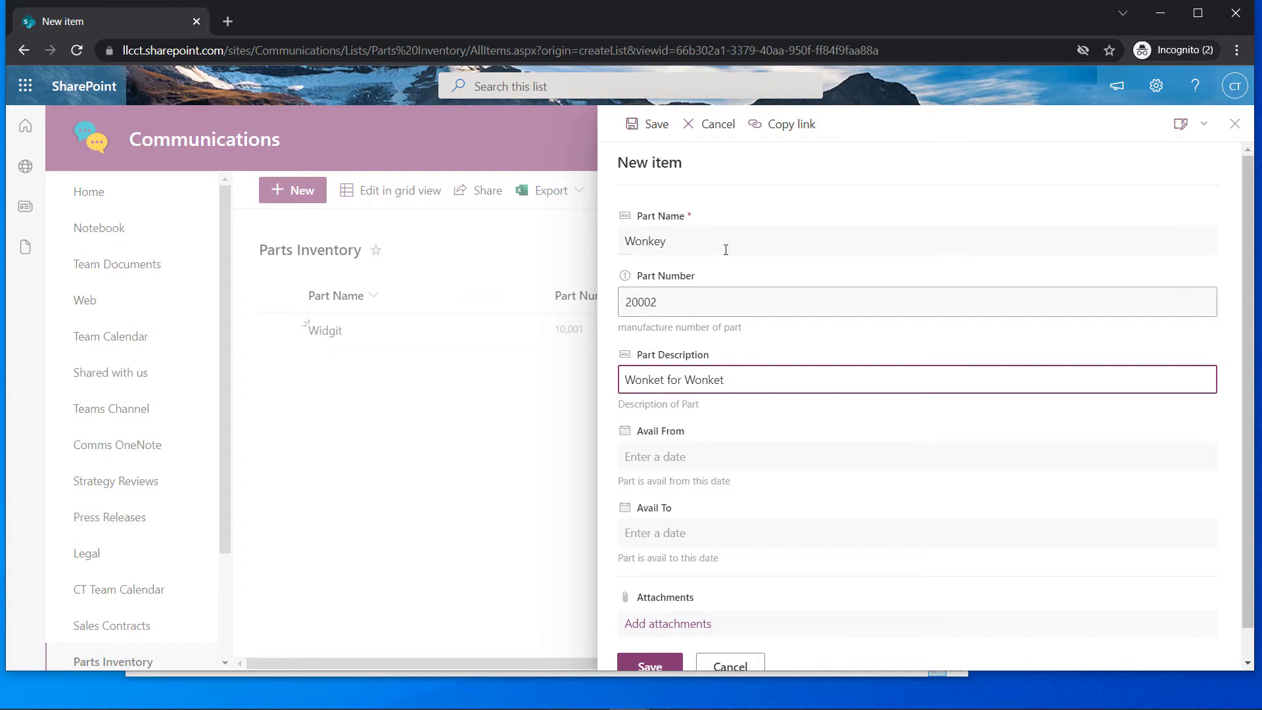
pyautogui.doubleClick(732, 236)
pyautogui.click(733, 237)
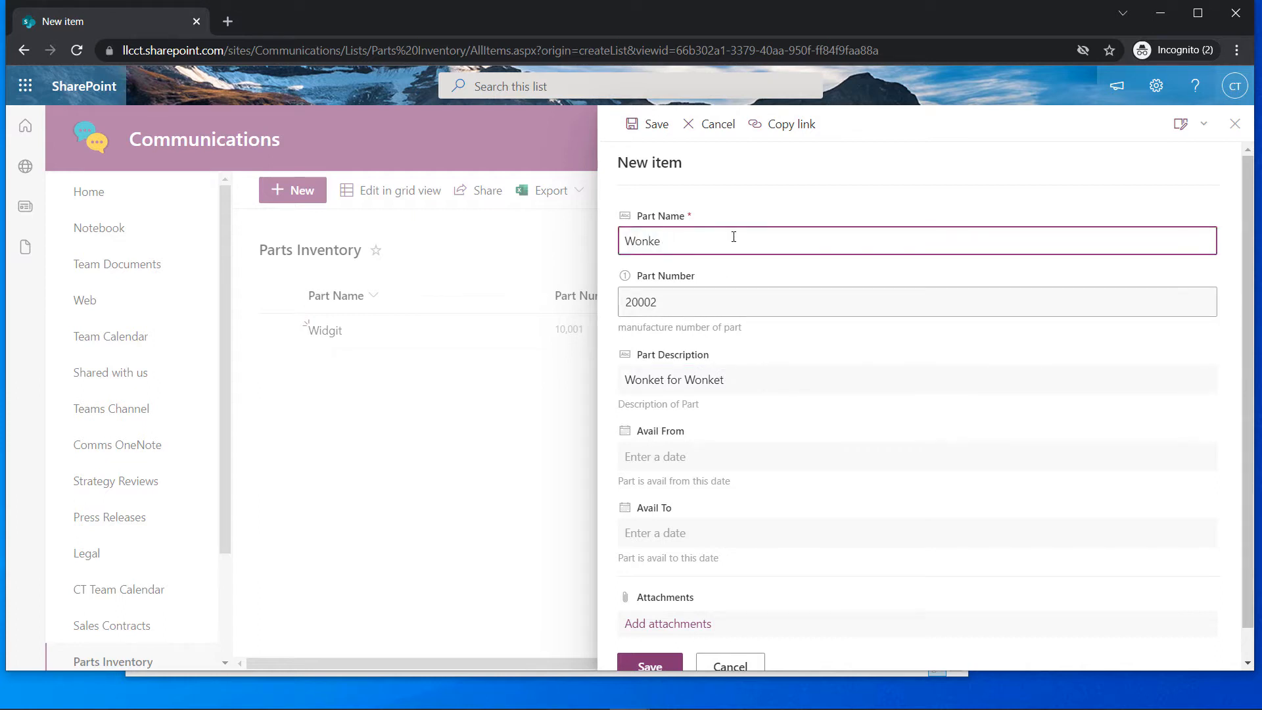
# Set Avail From 11/14/2021 and Avail To 12/17/2021, then save the Wonket item
pyautogui.click(762, 456)
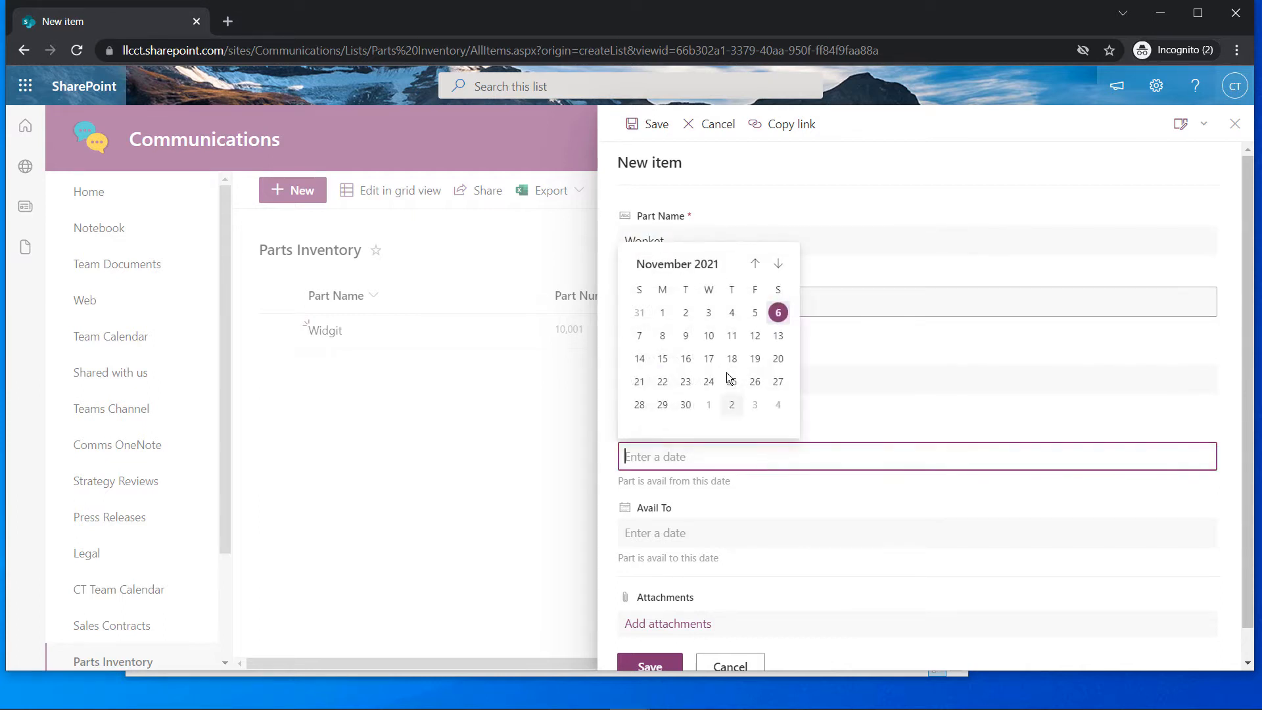
pyautogui.click(641, 359)
pyautogui.click(685, 533)
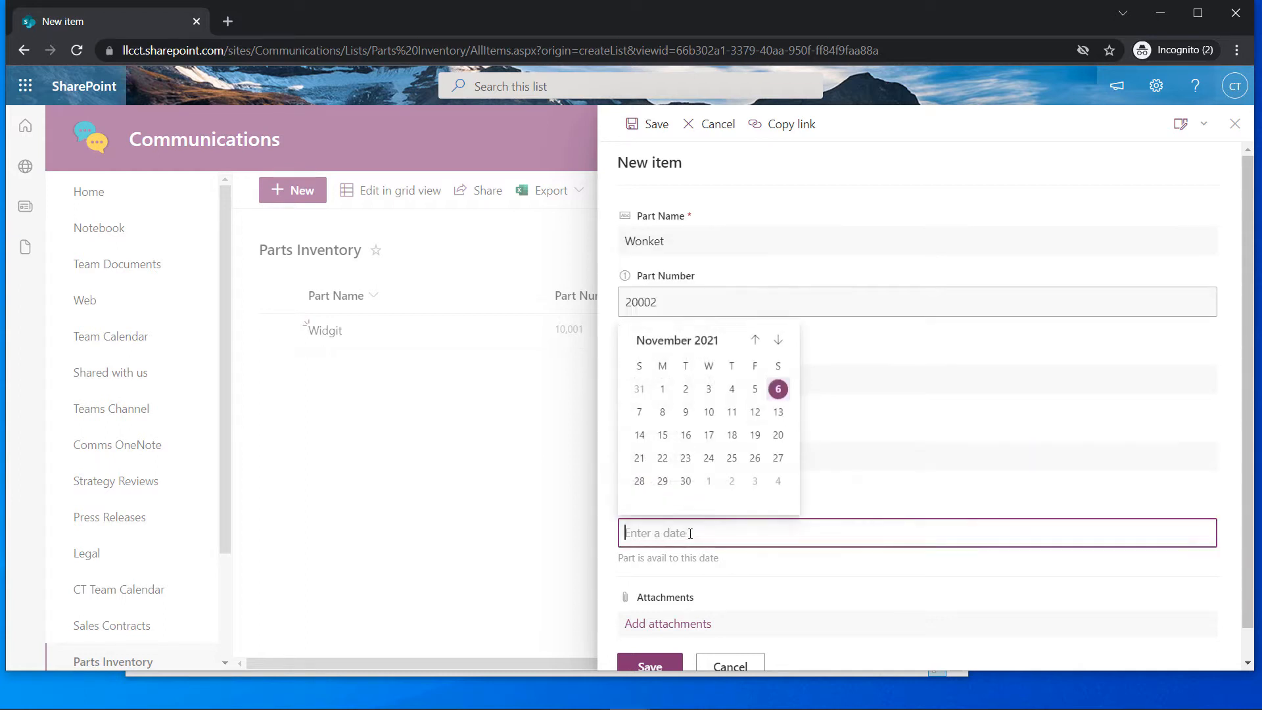
pyautogui.click(775, 341)
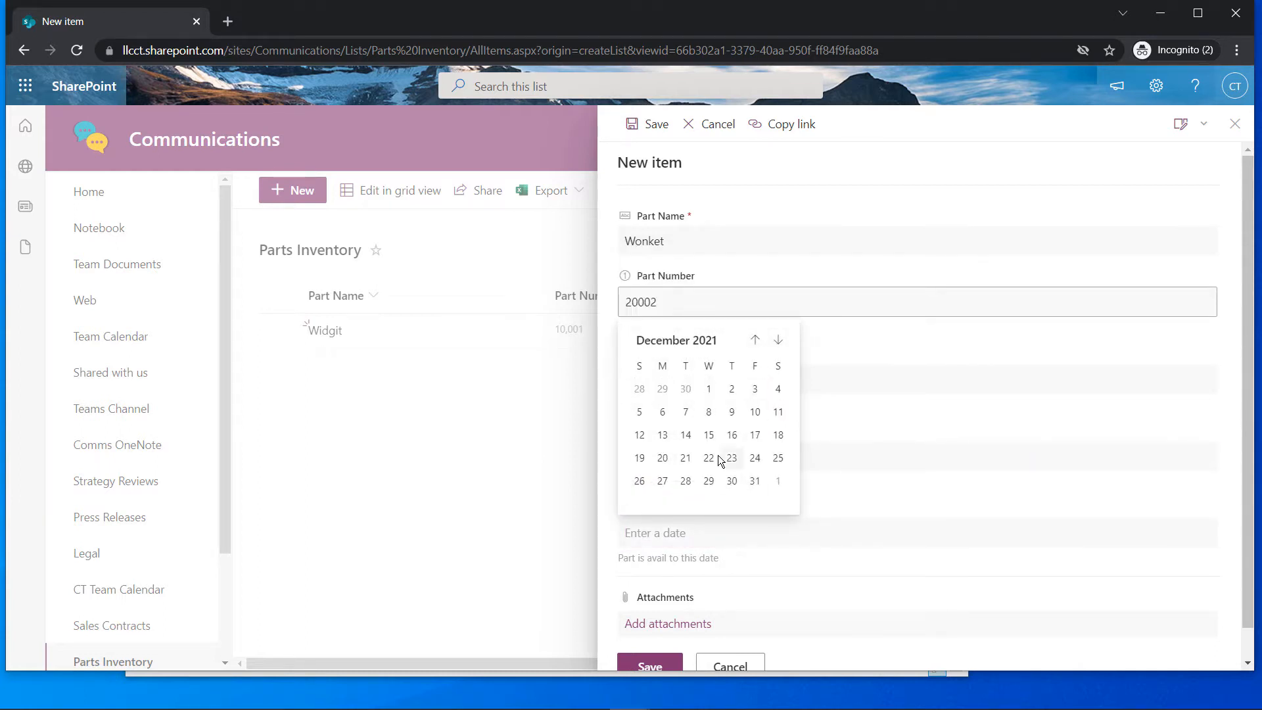
pyautogui.click(757, 436)
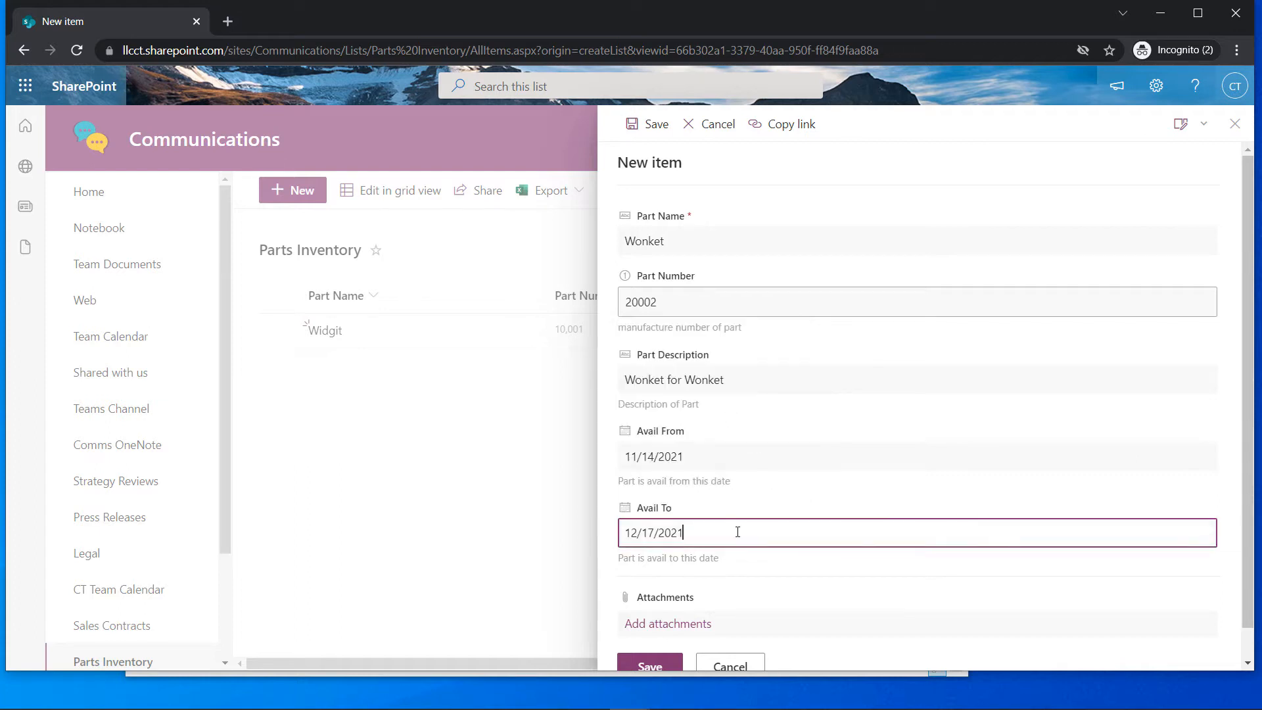
pyautogui.scroll(-1, 738, 531)
pyautogui.click(647, 632)
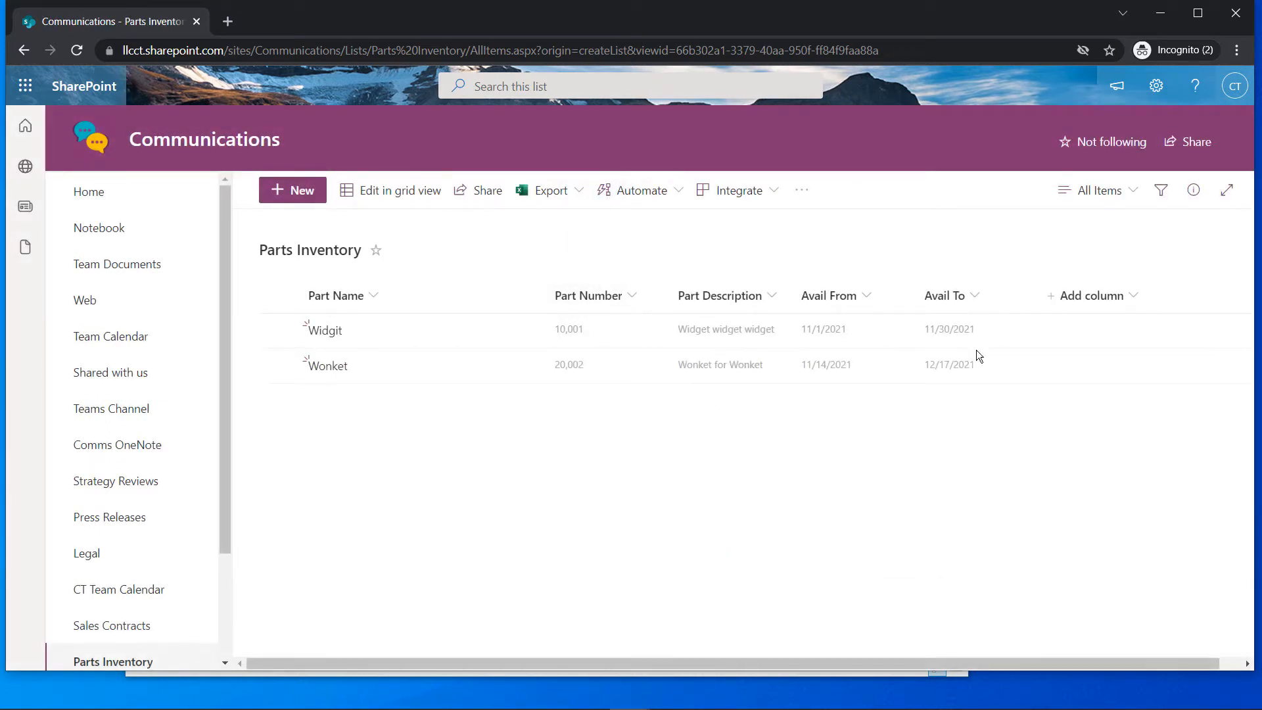
# Start a new Parts Inventory item named Thingy, part number 40014, description 'Thingy magigy'
pyautogui.click(306, 199)
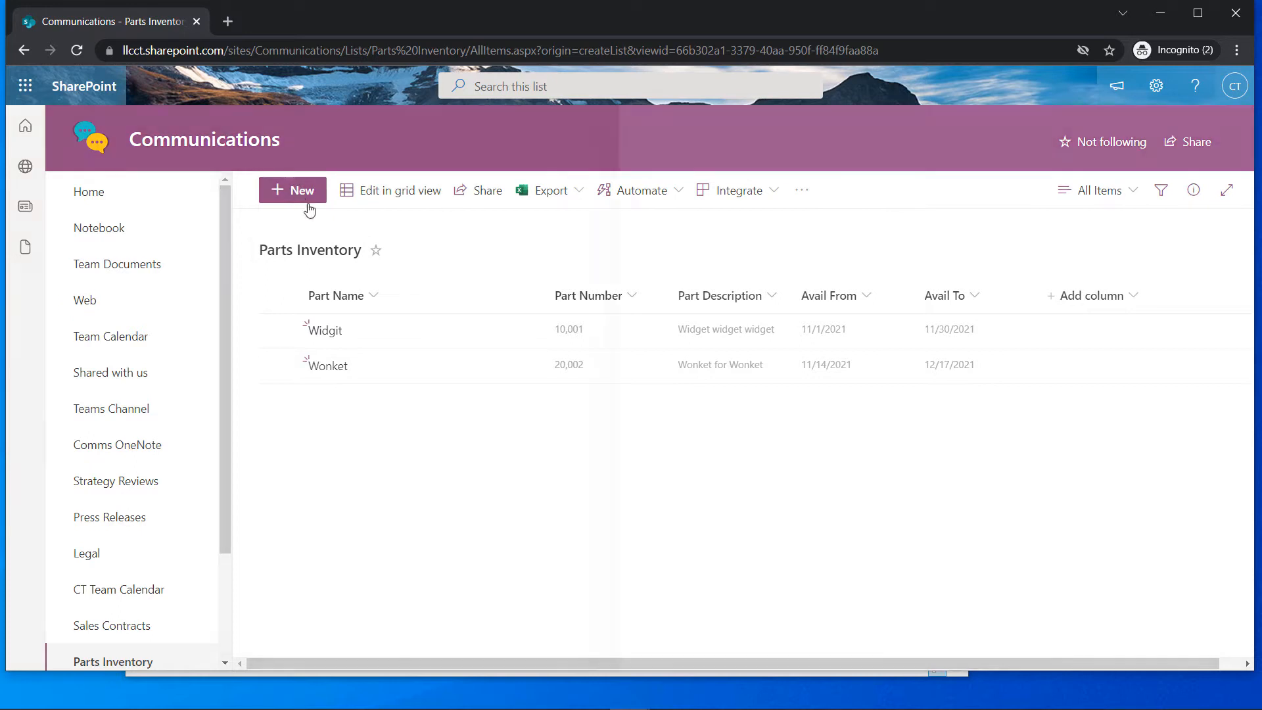
pyautogui.write('Thi')
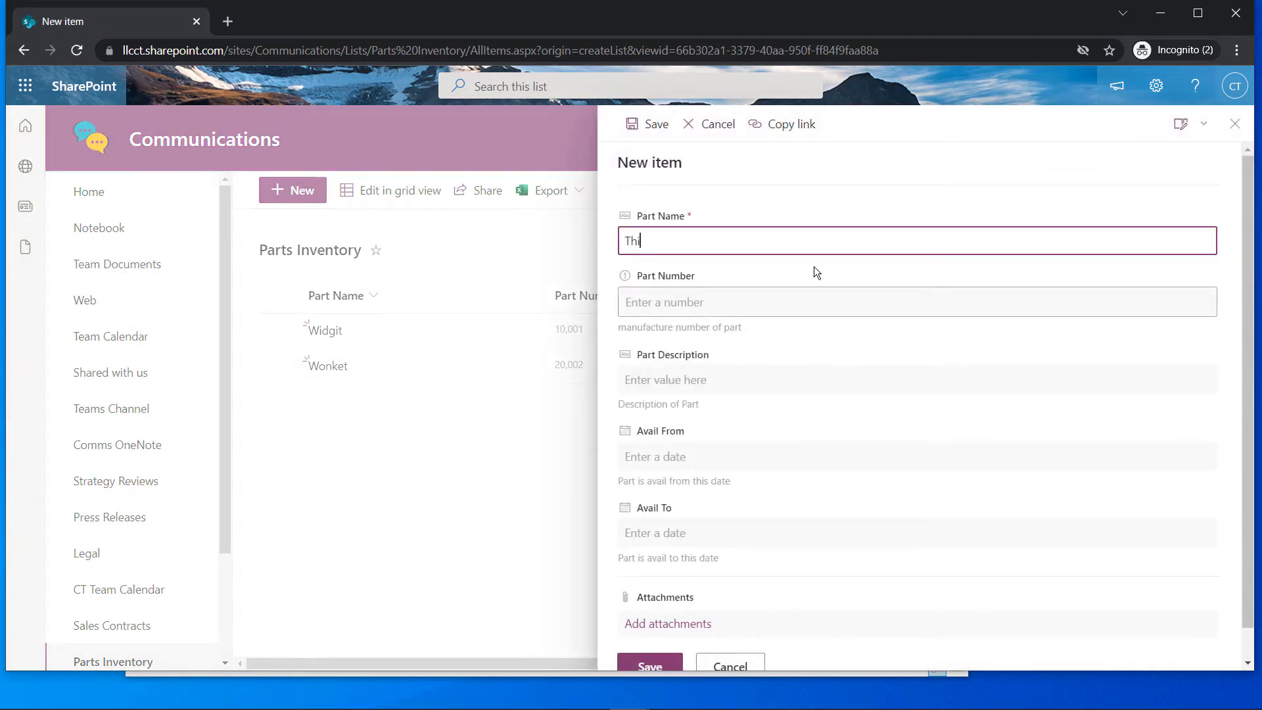
pyautogui.write('ngy')
pyautogui.press('Tab')
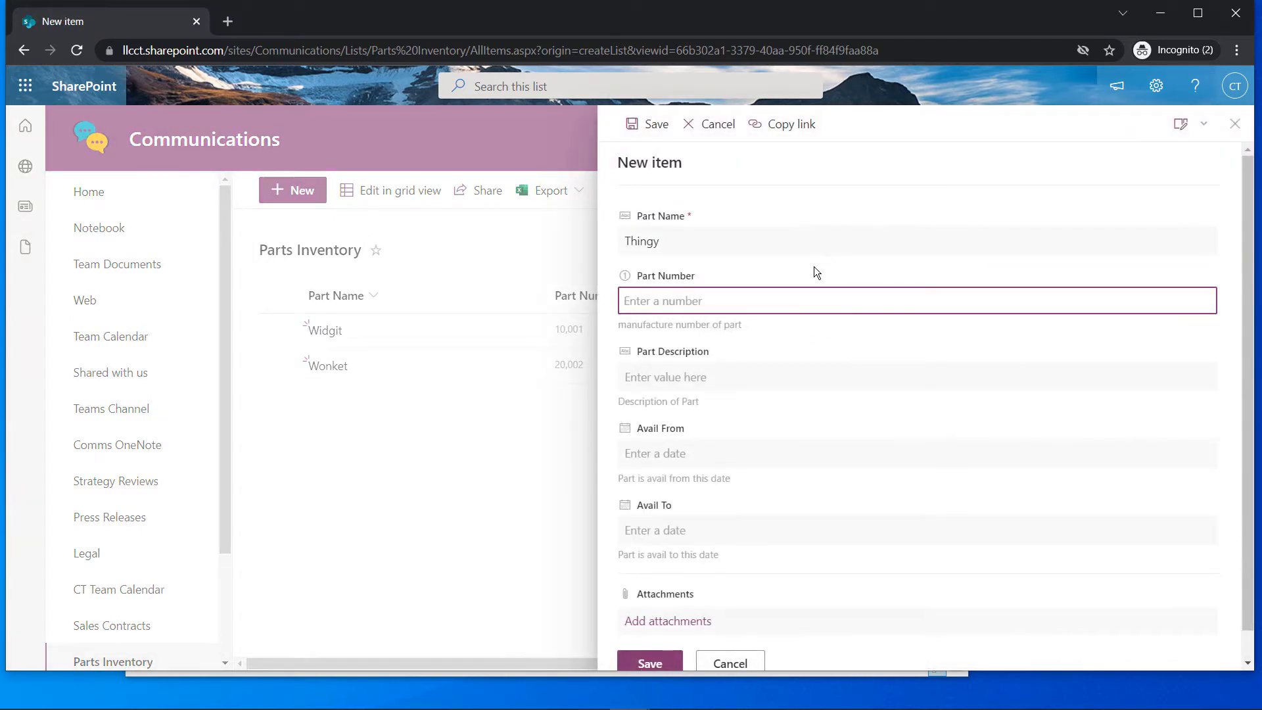
pyautogui.write('2')
pyautogui.press('BackSpace')
pyautogui.write('400014')
pyautogui.press('BackSpace')
pyautogui.click(777, 372)
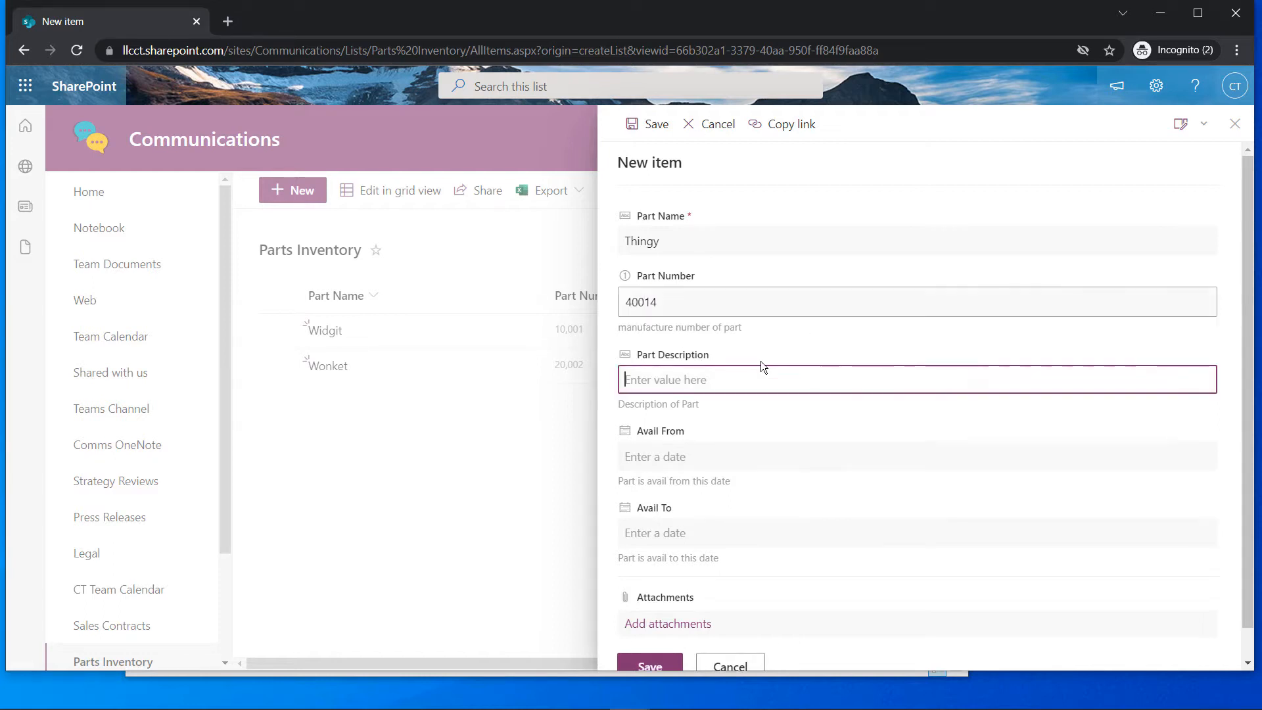
pyautogui.write('Tingiy')
pyautogui.write('h')
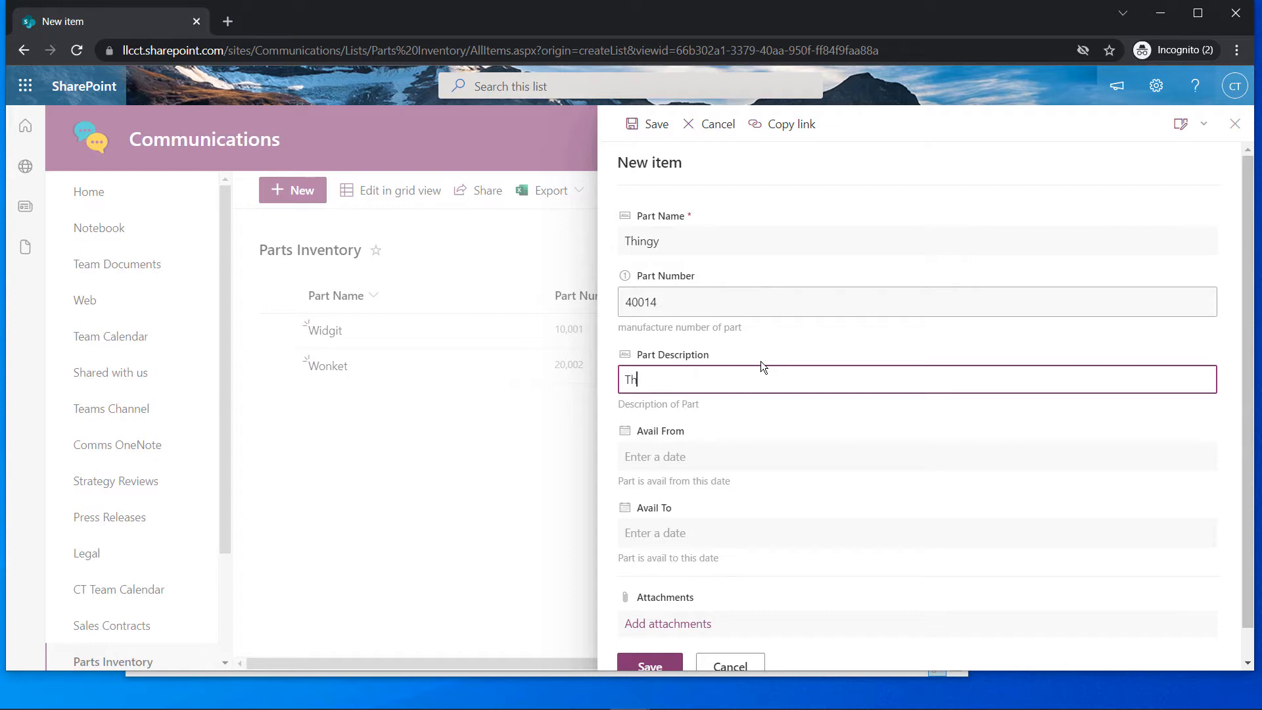
pyautogui.write('ingy magigy')
# Set availability from 11/30/2021 to 12/31/2021 and save the Thingy item
pyautogui.click(720, 462)
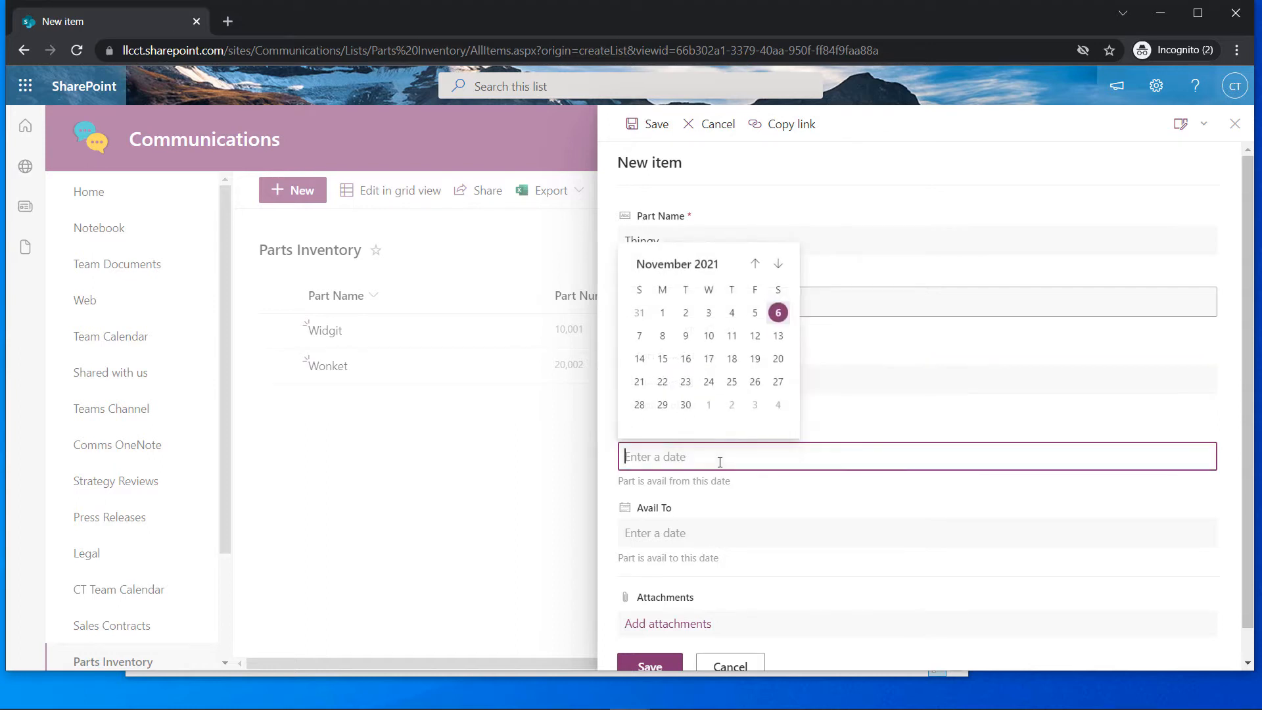
pyautogui.click(687, 406)
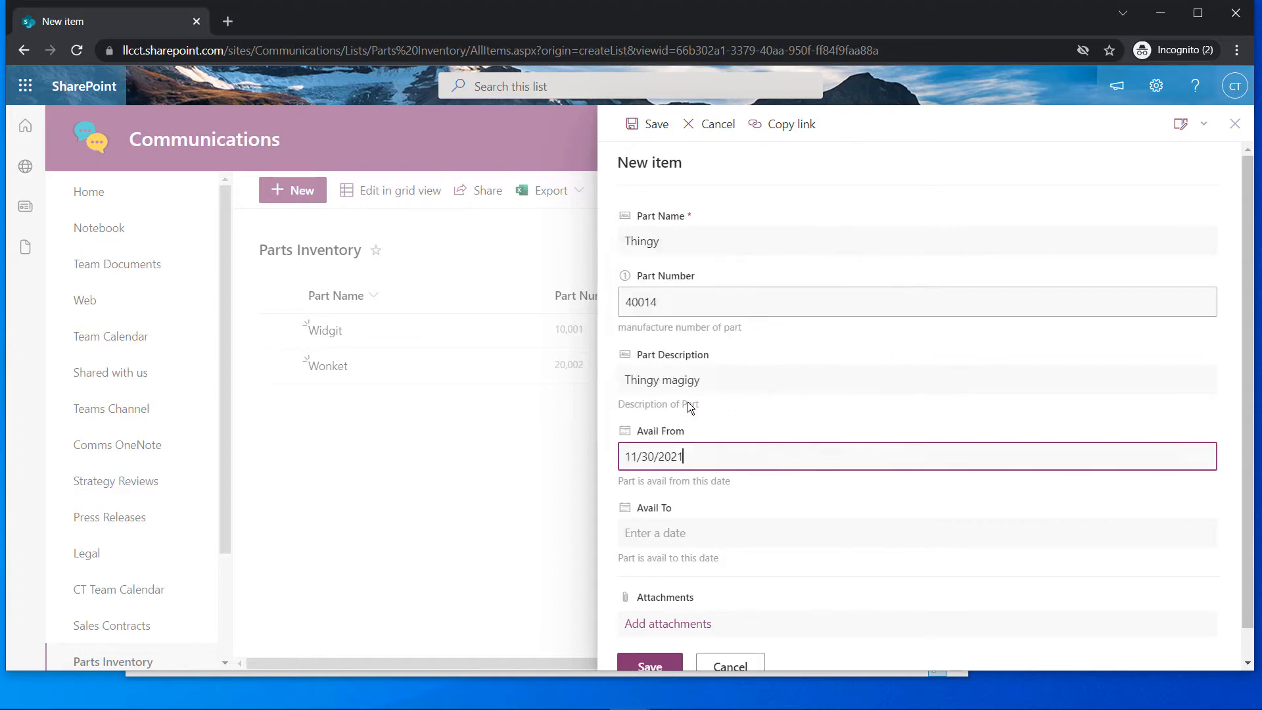
pyautogui.click(701, 534)
pyautogui.click(775, 340)
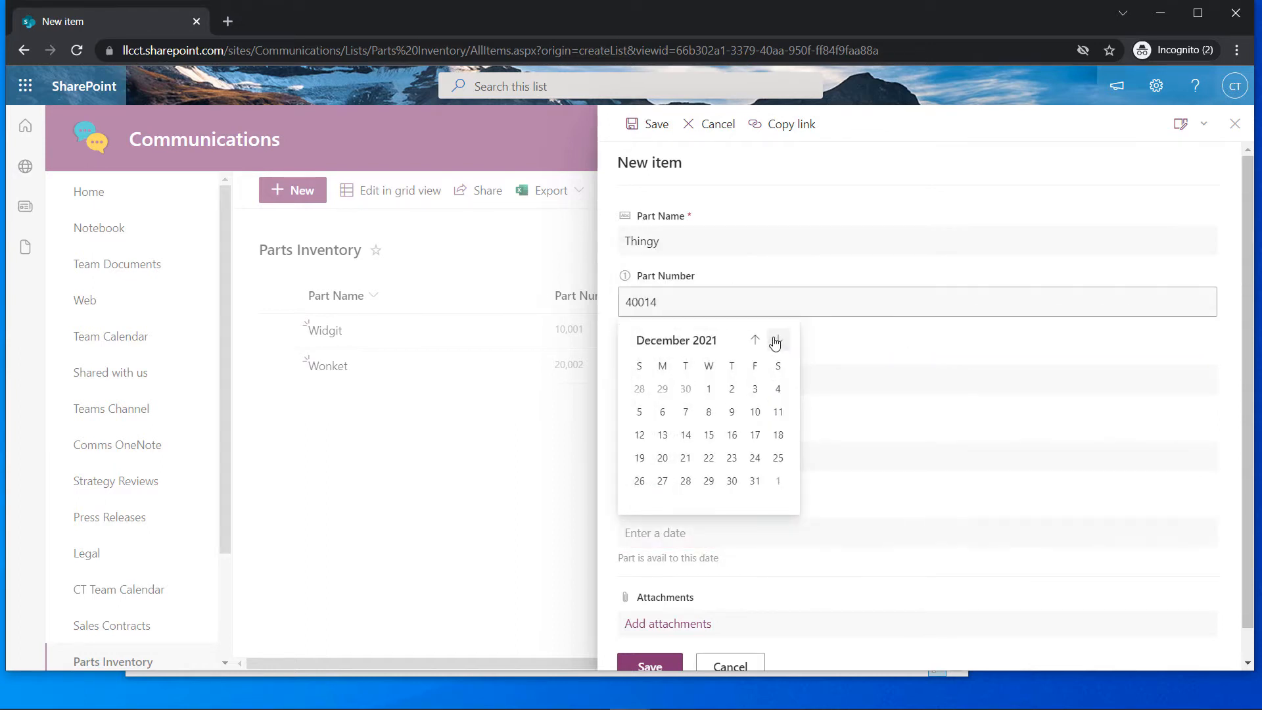
pyautogui.click(754, 480)
pyautogui.scroll(-1, 657, 625)
pyautogui.click(636, 636)
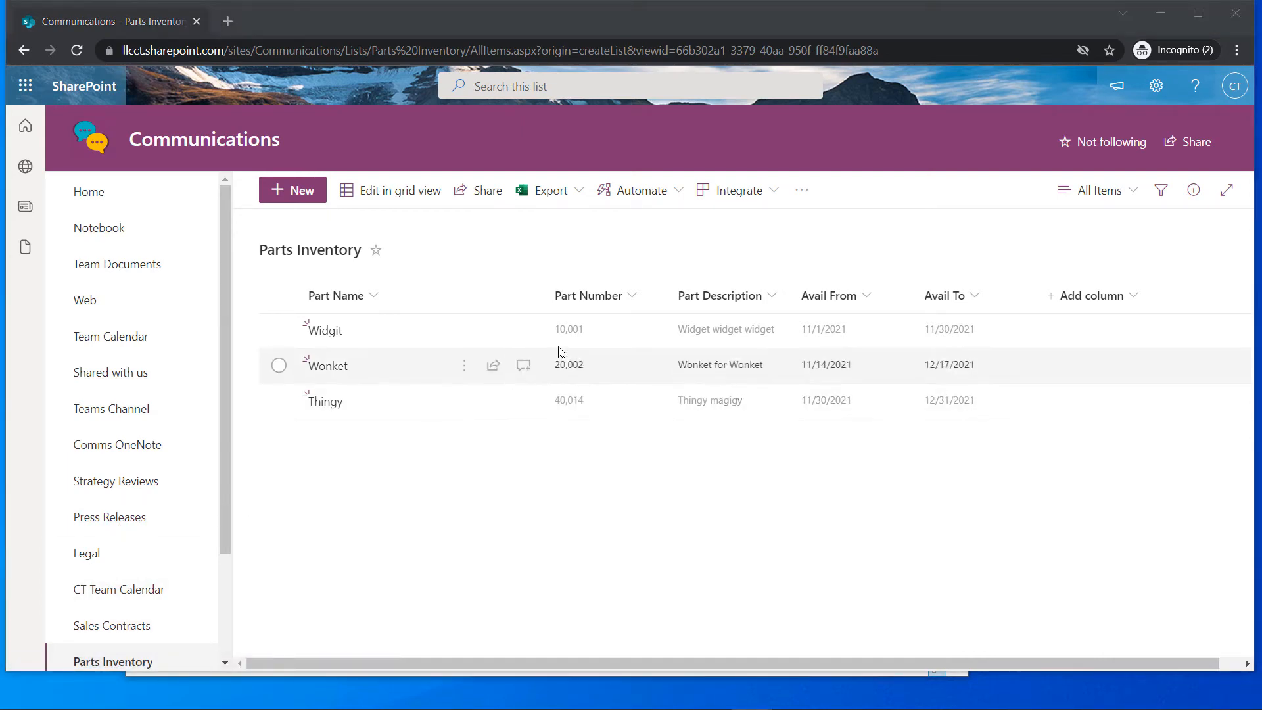
# Edit the Part Number column to turn off its thousands separator, so values read 10001, 20002, 40014
pyautogui.click(635, 293)
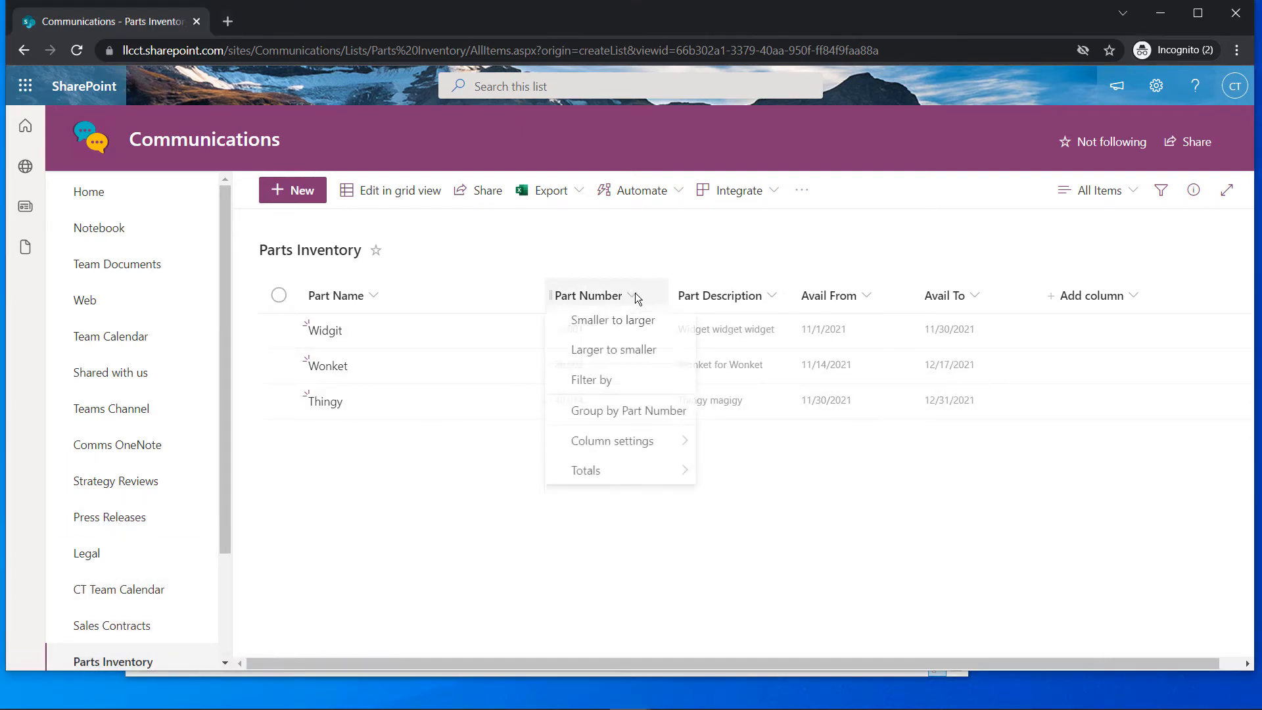
pyautogui.click(624, 452)
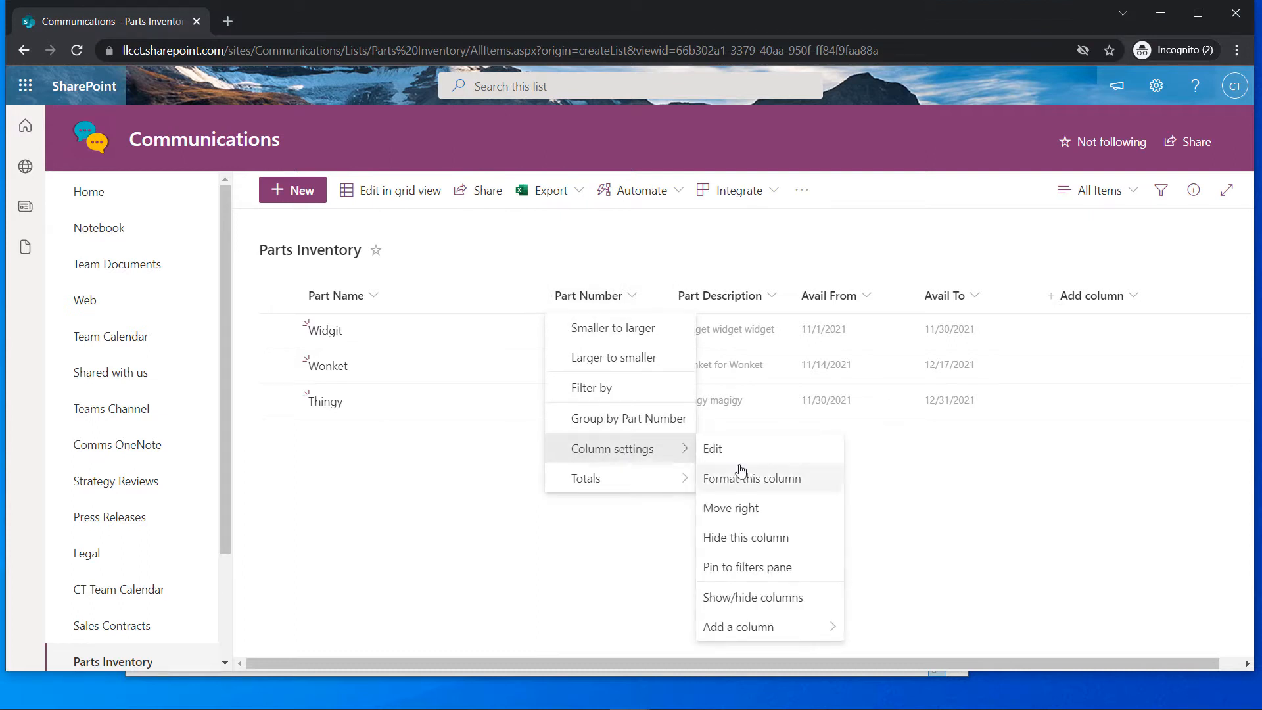
pyautogui.click(728, 454)
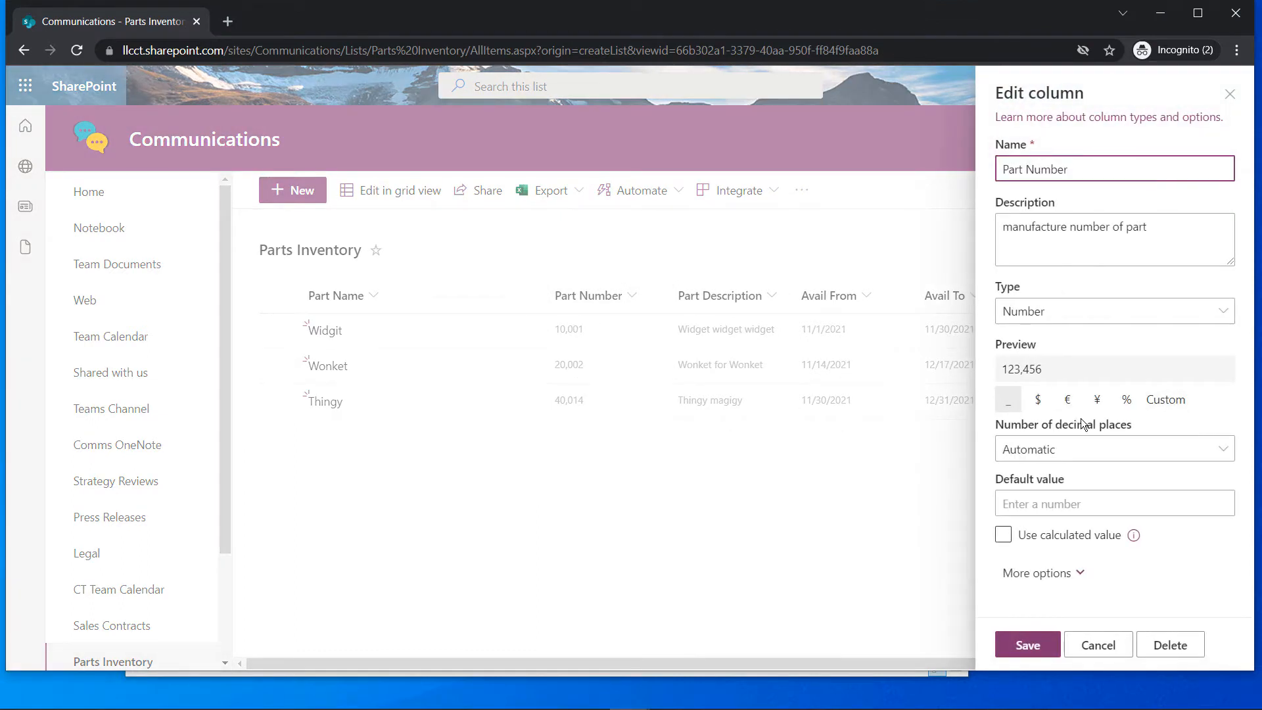
pyautogui.click(1039, 583)
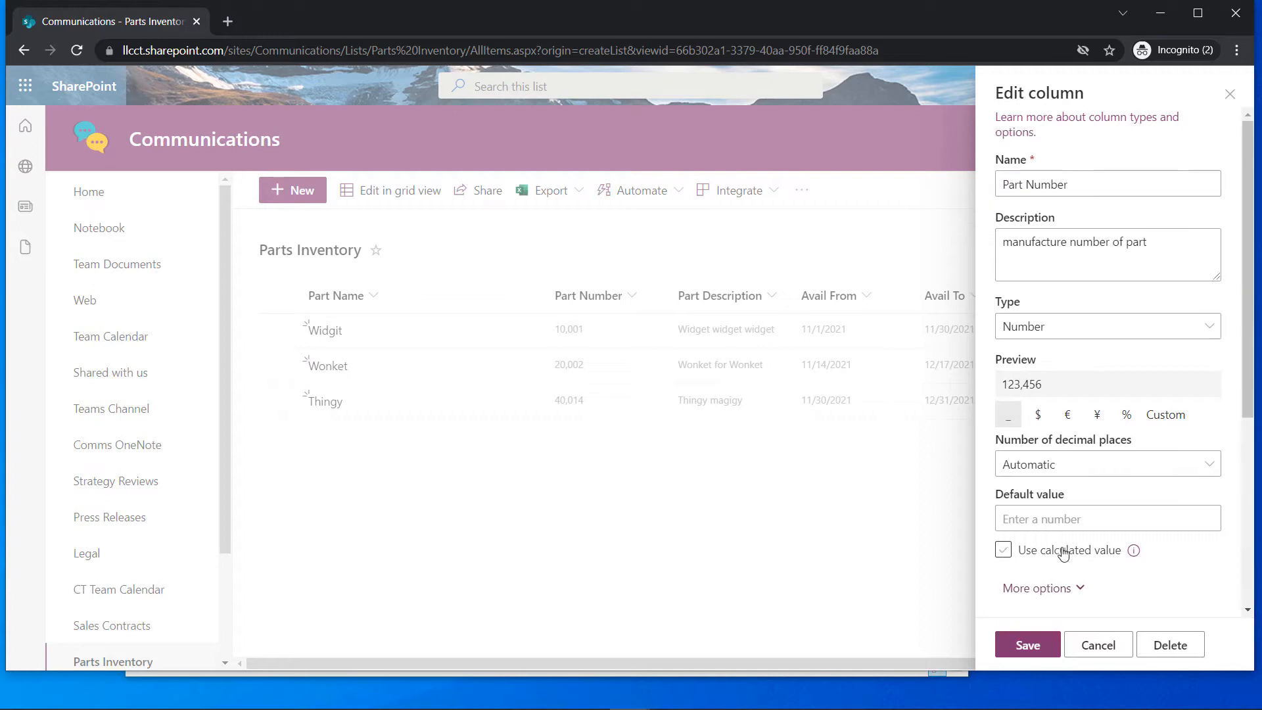
pyautogui.scroll(-5, 1062, 549)
pyautogui.click(1009, 324)
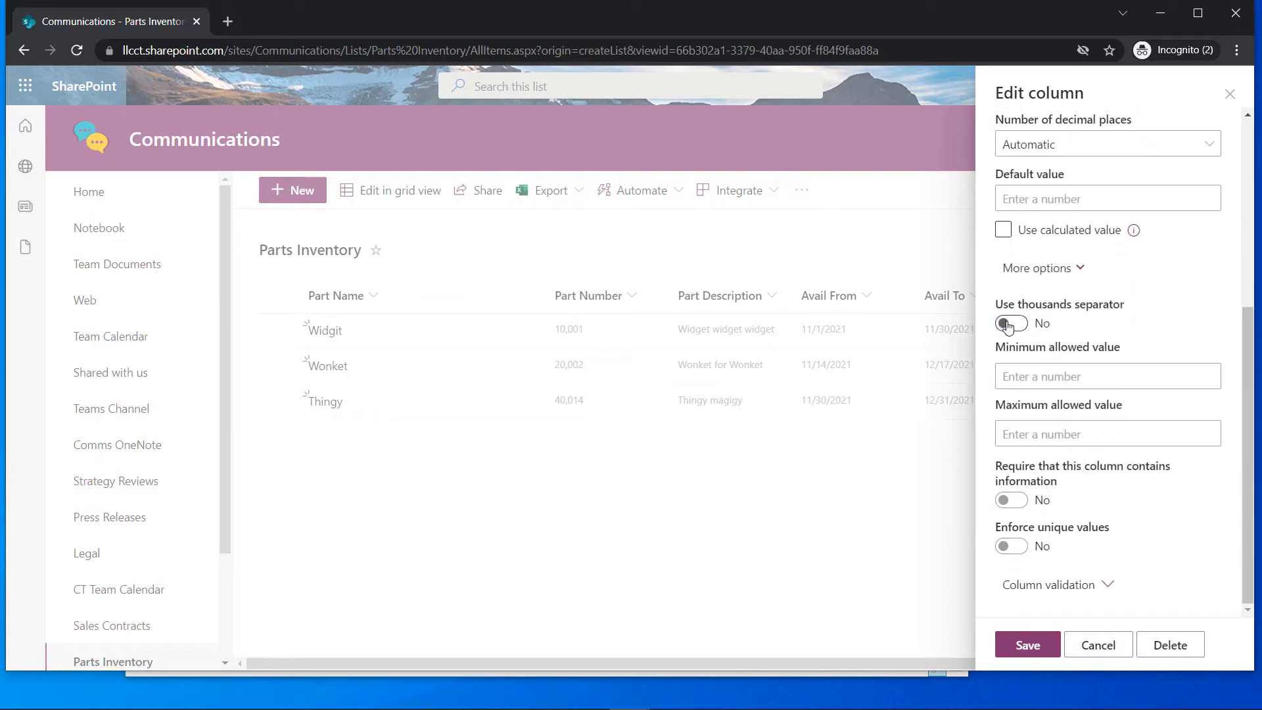
pyautogui.click(1029, 649)
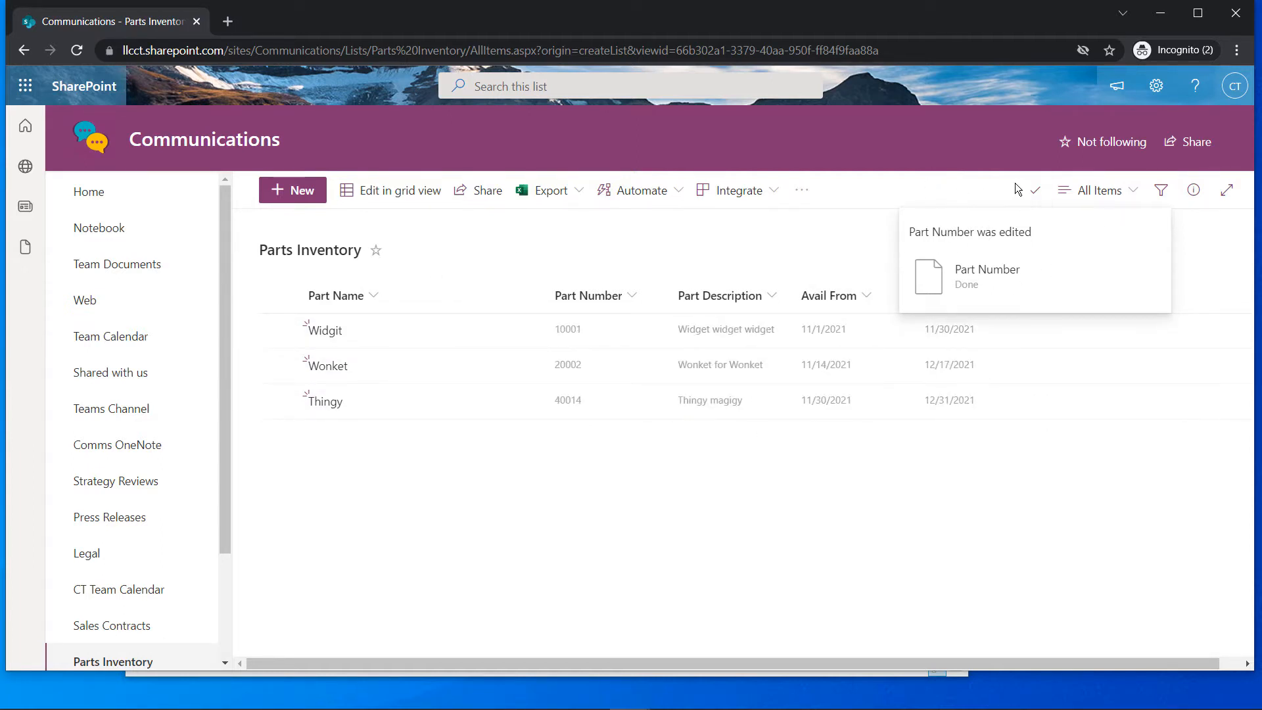
pyautogui.click(1034, 191)
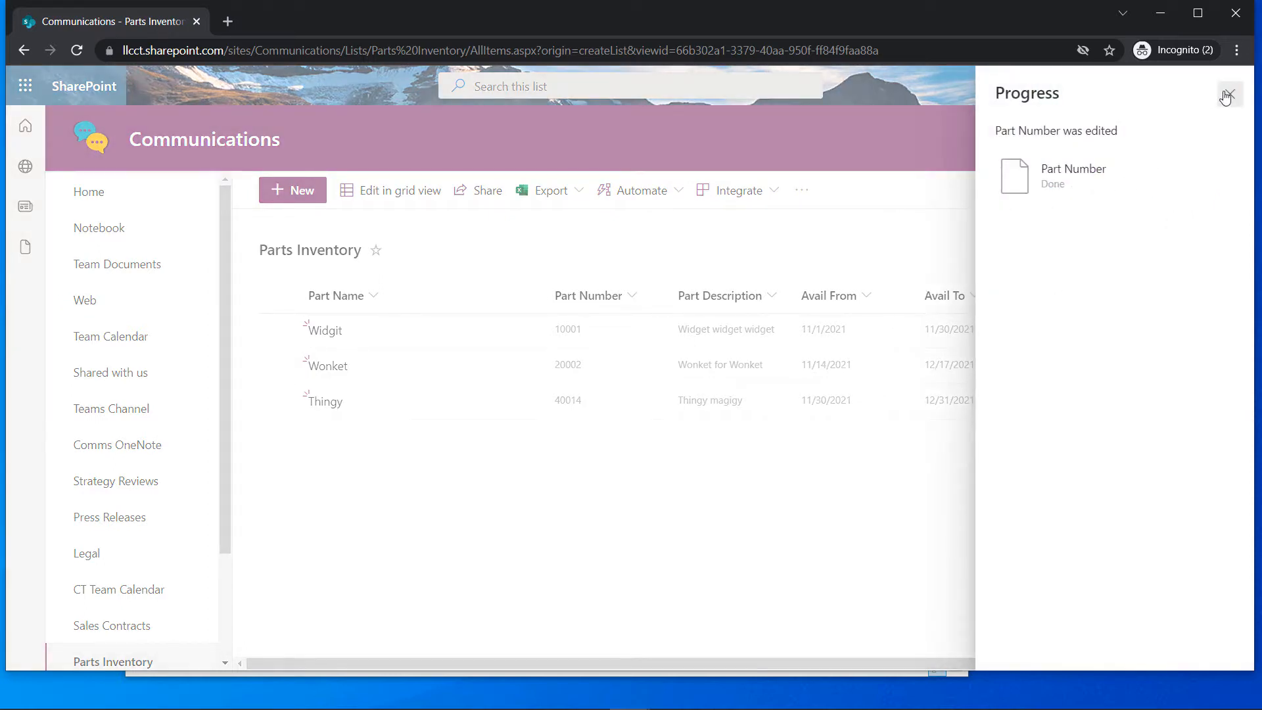
pyautogui.click(1228, 94)
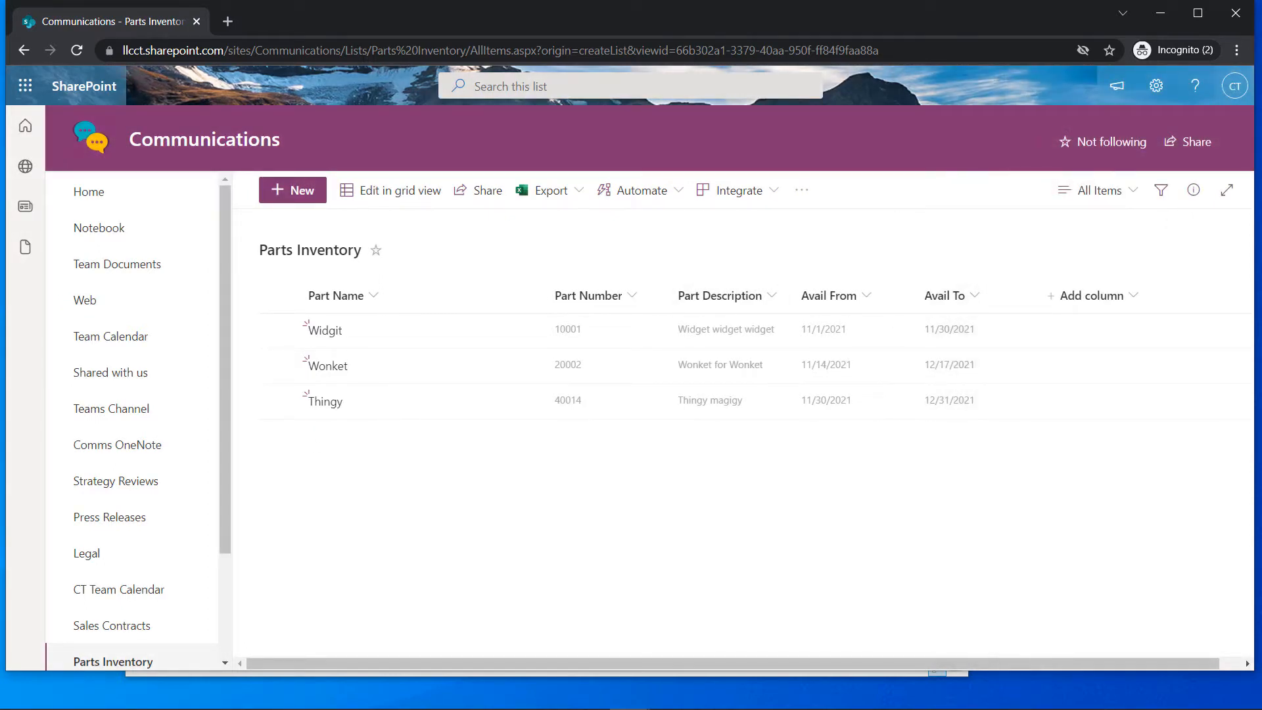
pyautogui.hotkey('alt', 'Tab')
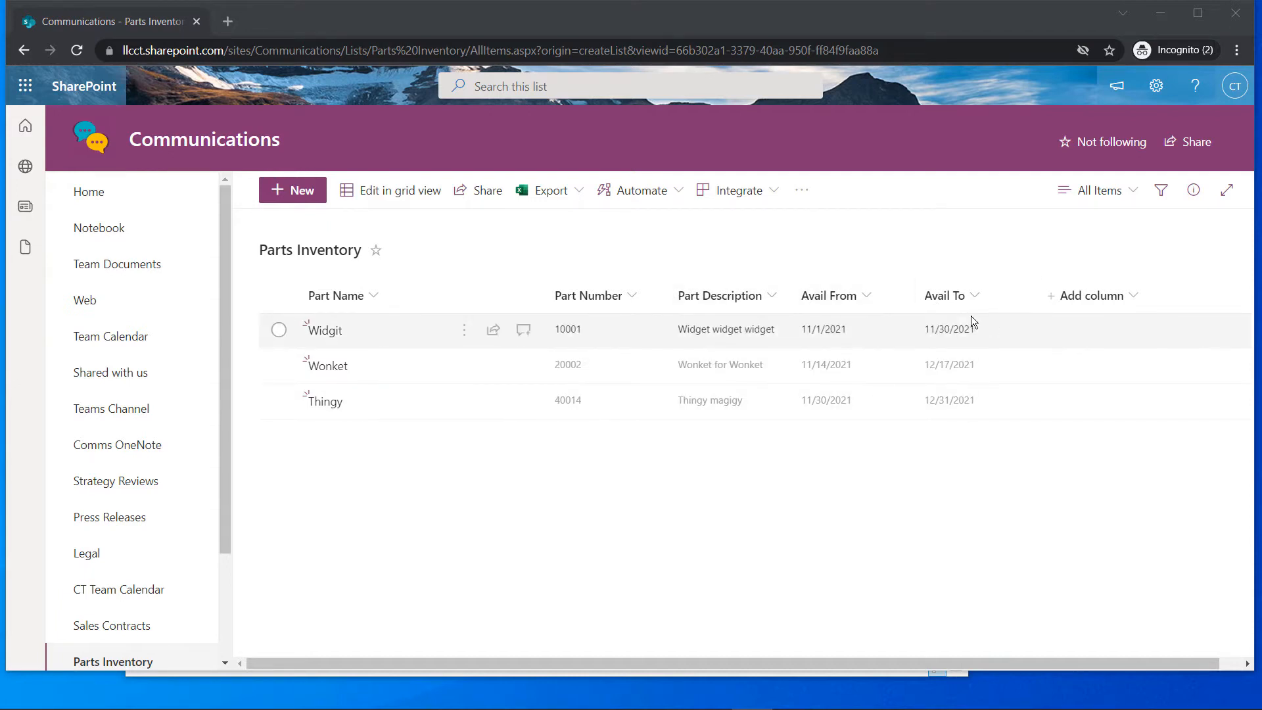
# Sort Parts Inventory by Part Description A to Z and group it by Avail From
pyautogui.click(775, 293)
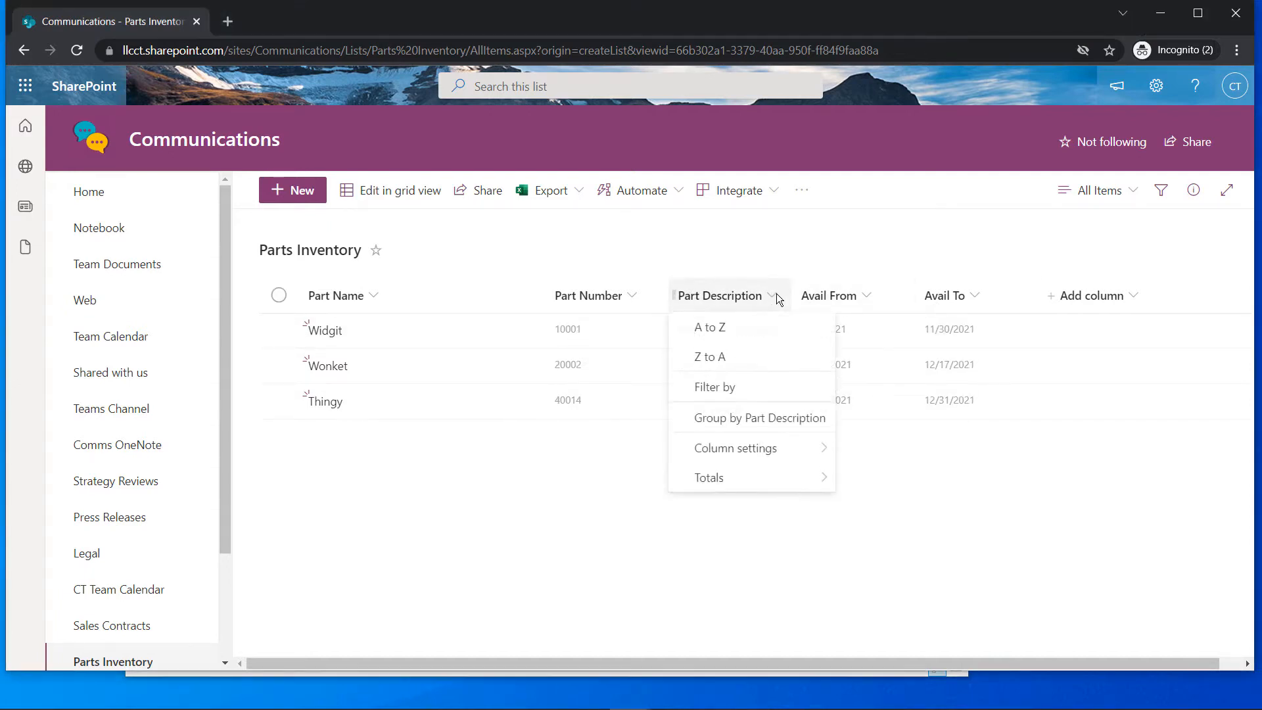
pyautogui.click(755, 329)
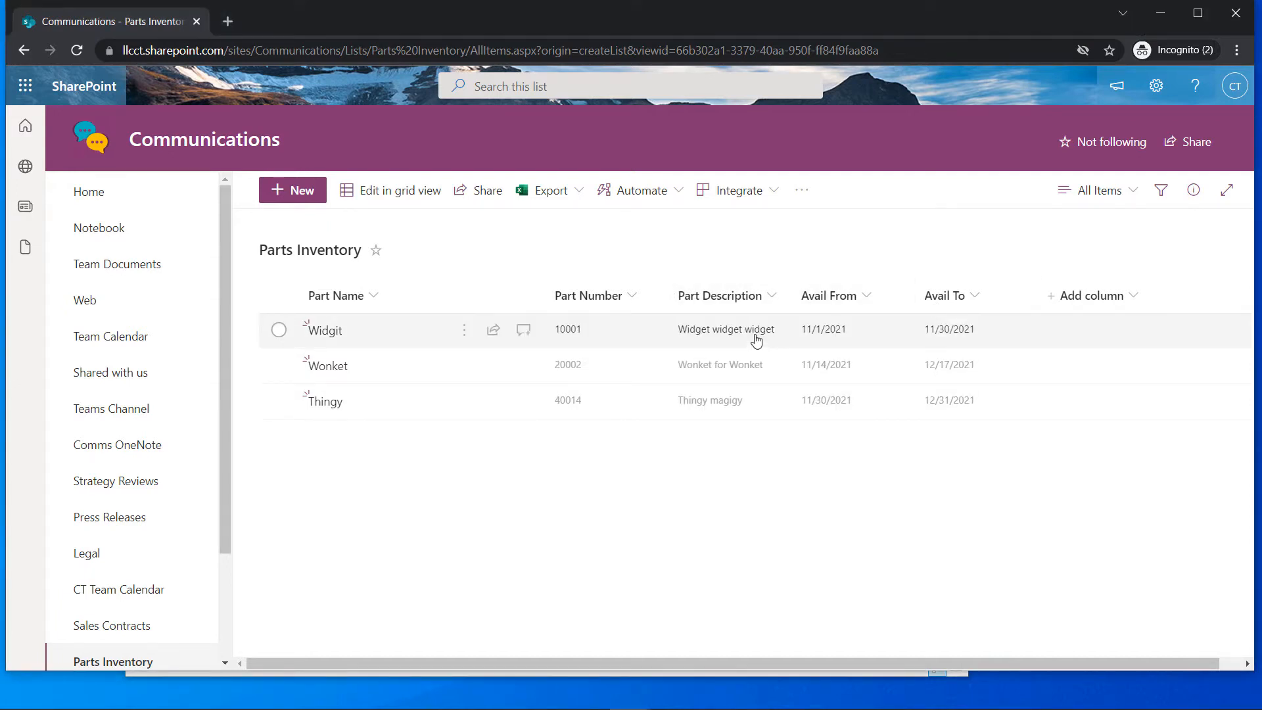
pyautogui.click(1123, 192)
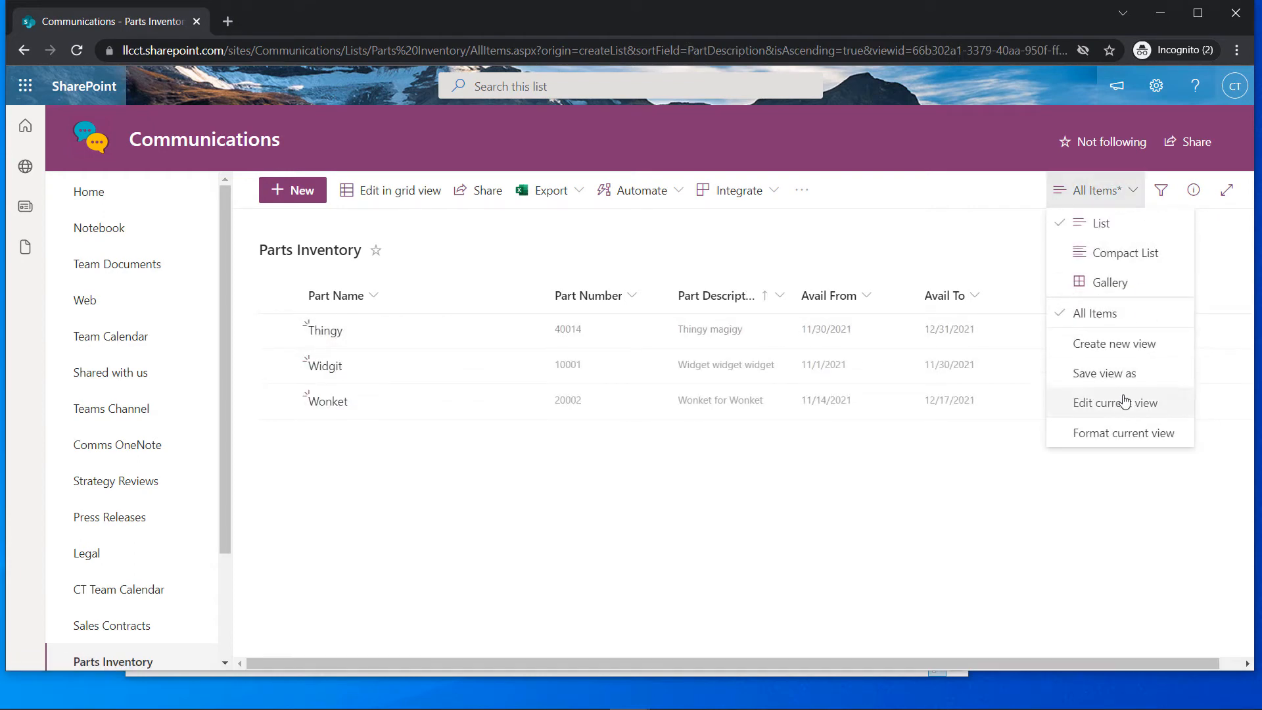
pyautogui.click(880, 250)
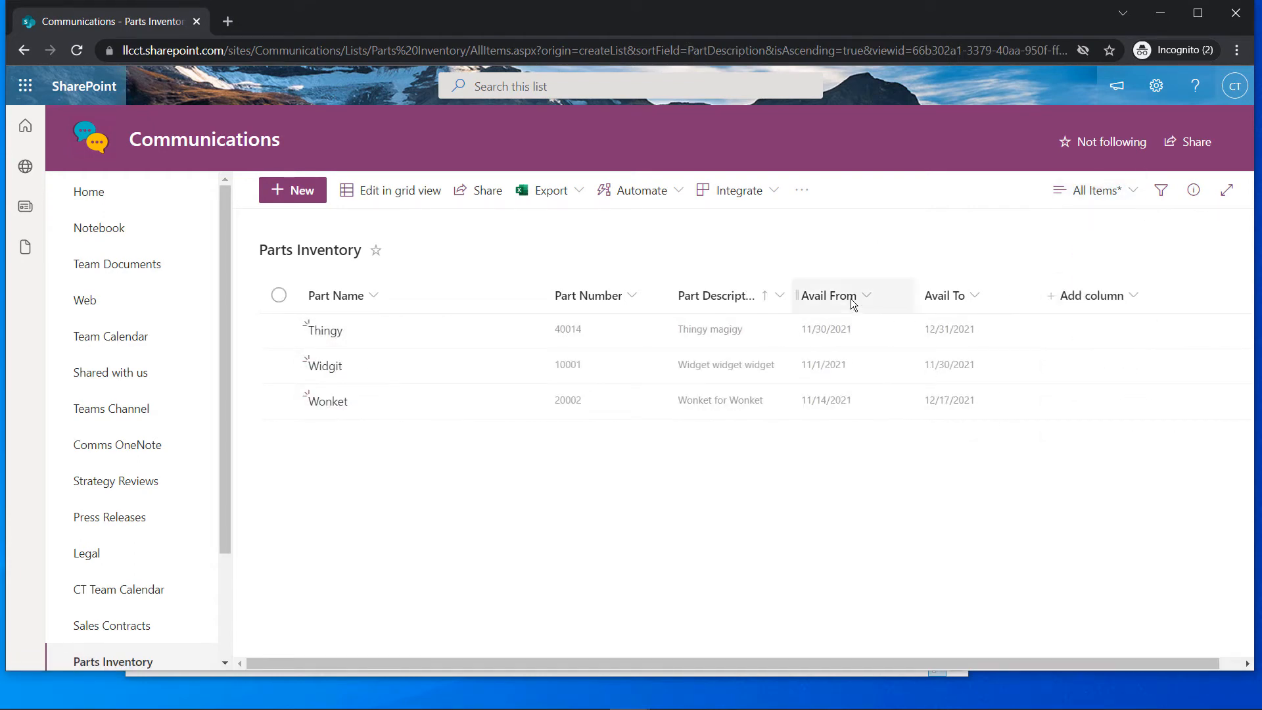
pyautogui.click(852, 299)
pyautogui.click(878, 417)
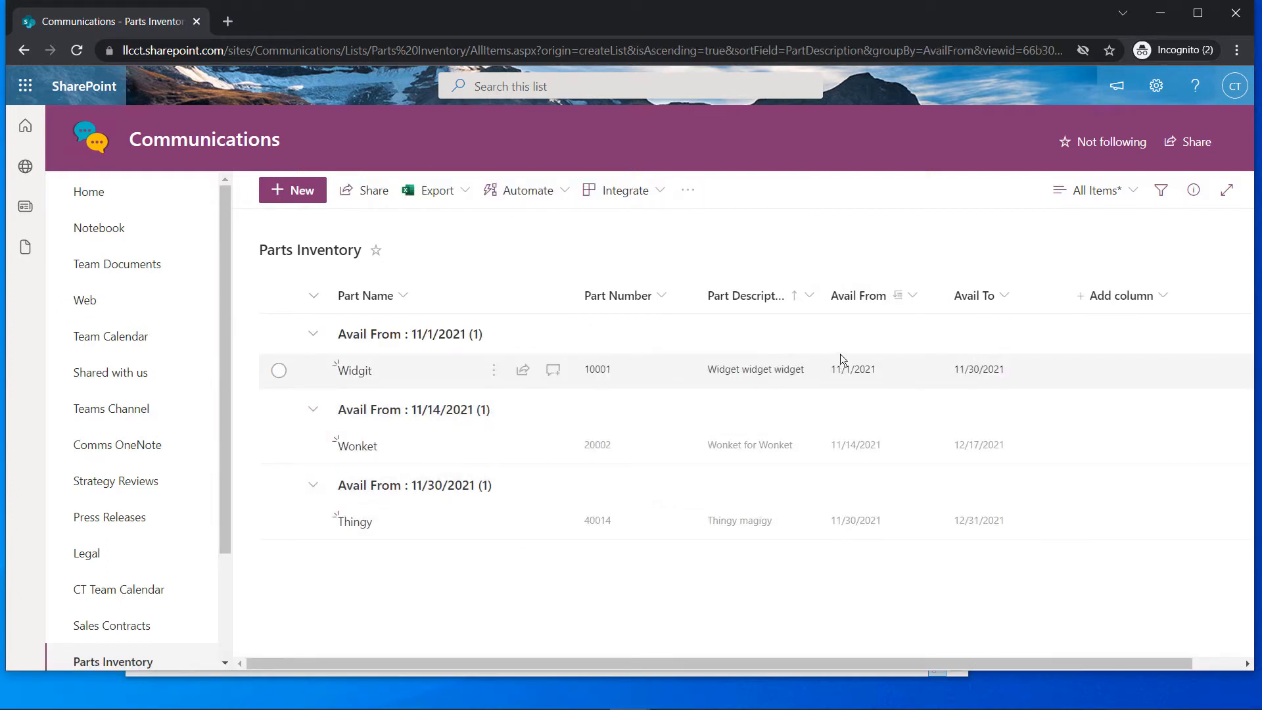
# Sort by Avail From oldest first and remove the Avail From grouping
pyautogui.click(910, 301)
pyautogui.click(901, 327)
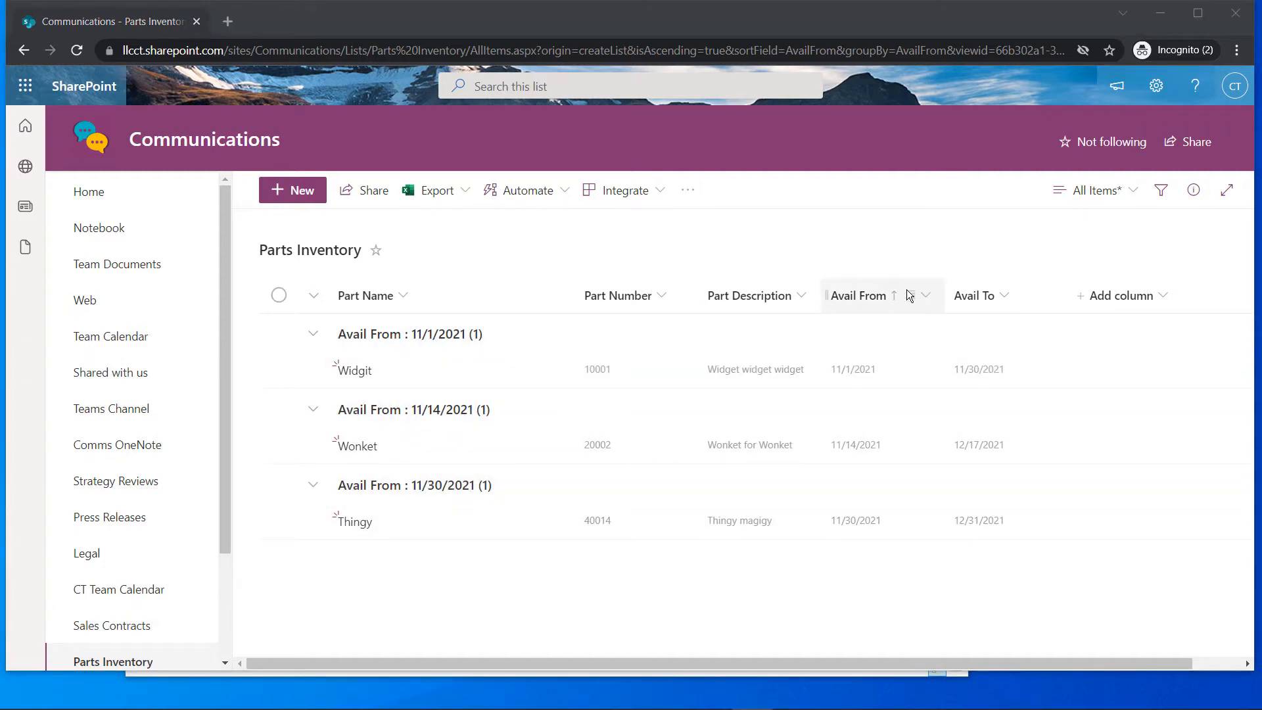
pyautogui.click(925, 297)
pyautogui.click(921, 421)
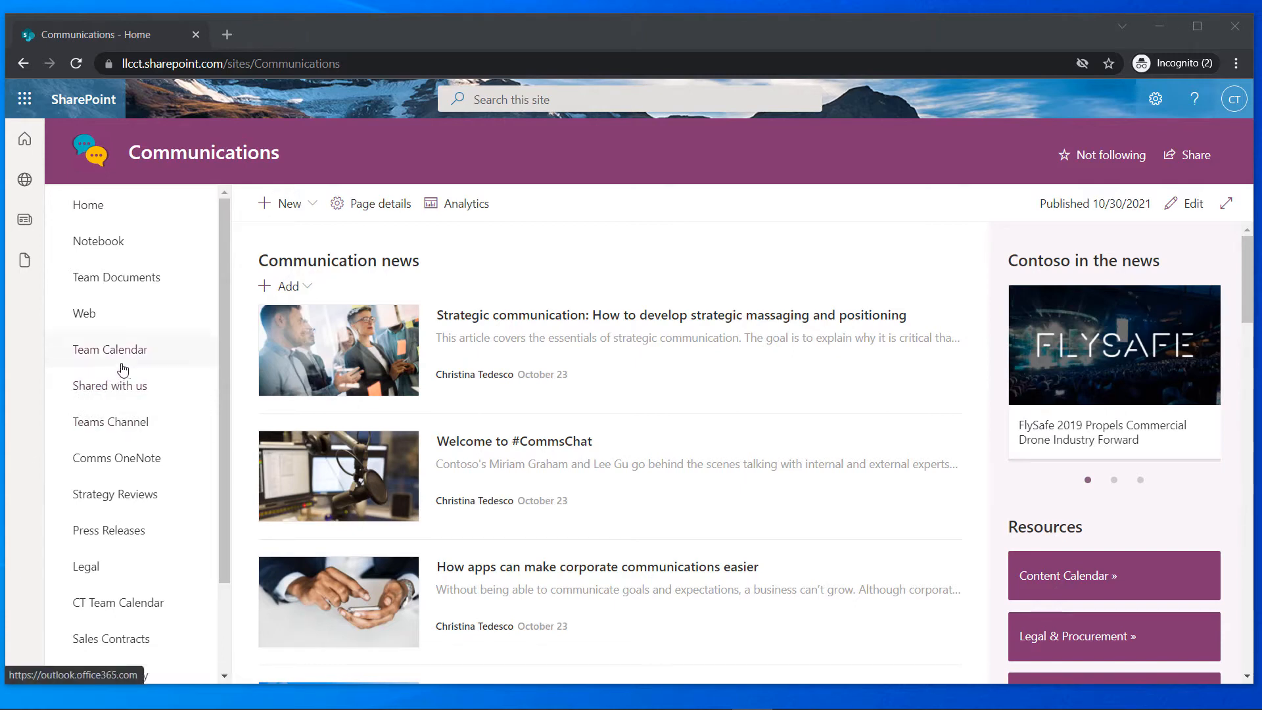
# Go to add an app and switch to the classic Your Apps page with built-in apps
pyautogui.click(315, 208)
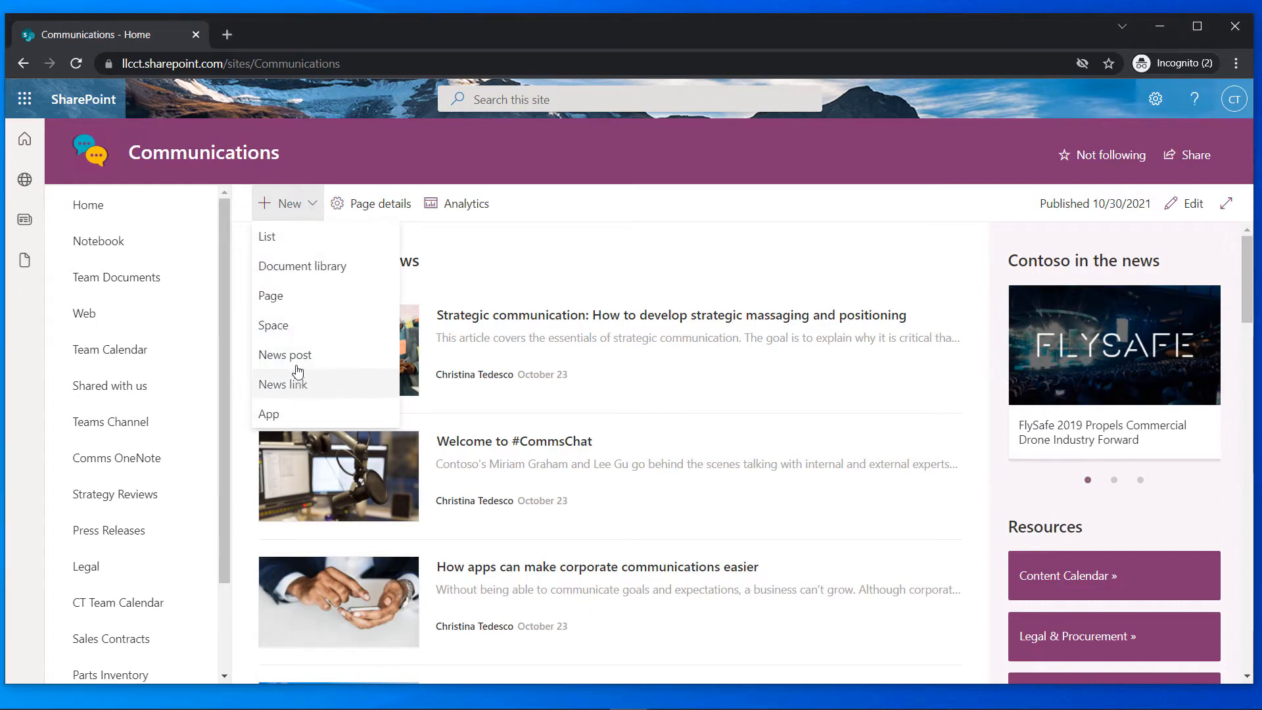
pyautogui.click(269, 413)
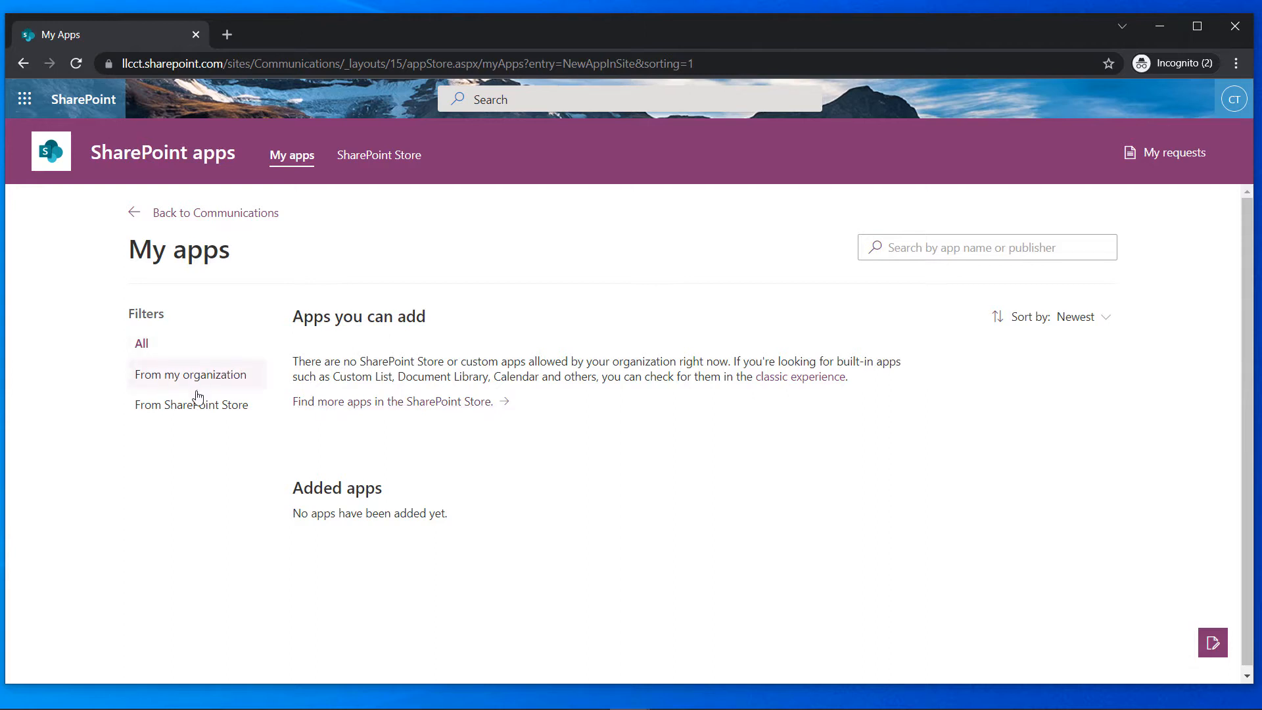
pyautogui.click(202, 410)
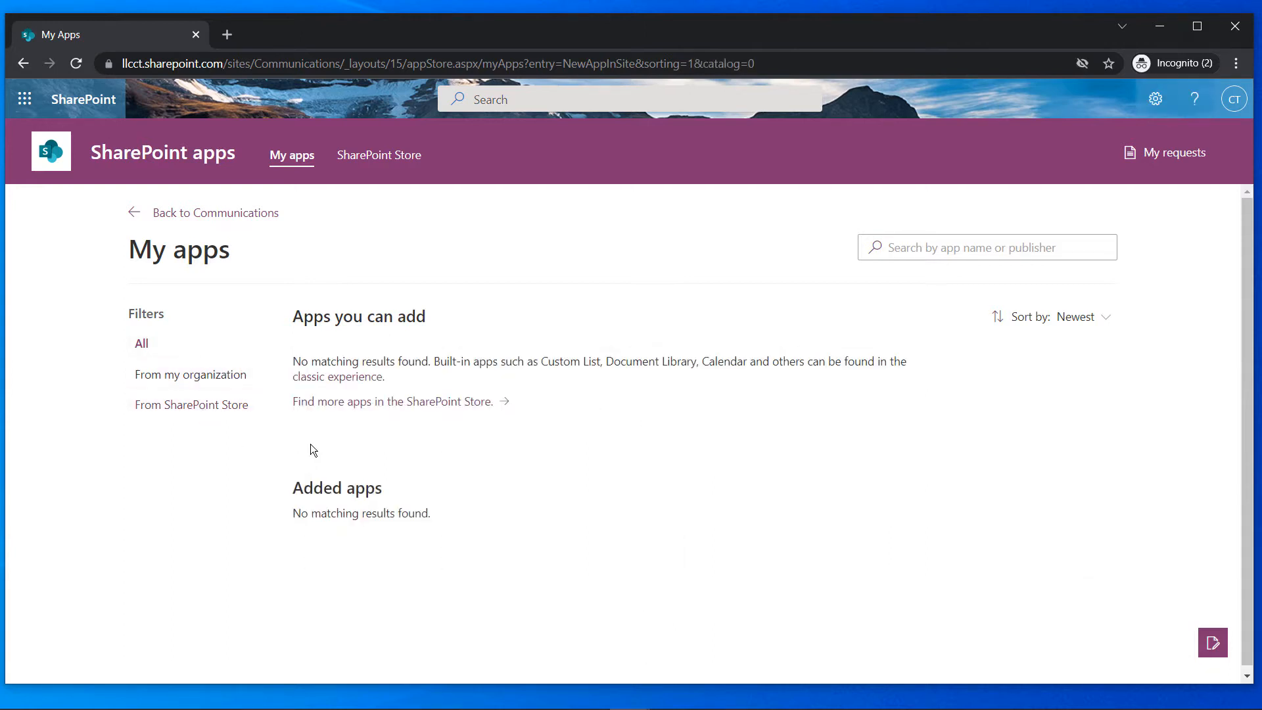
pyautogui.click(336, 386)
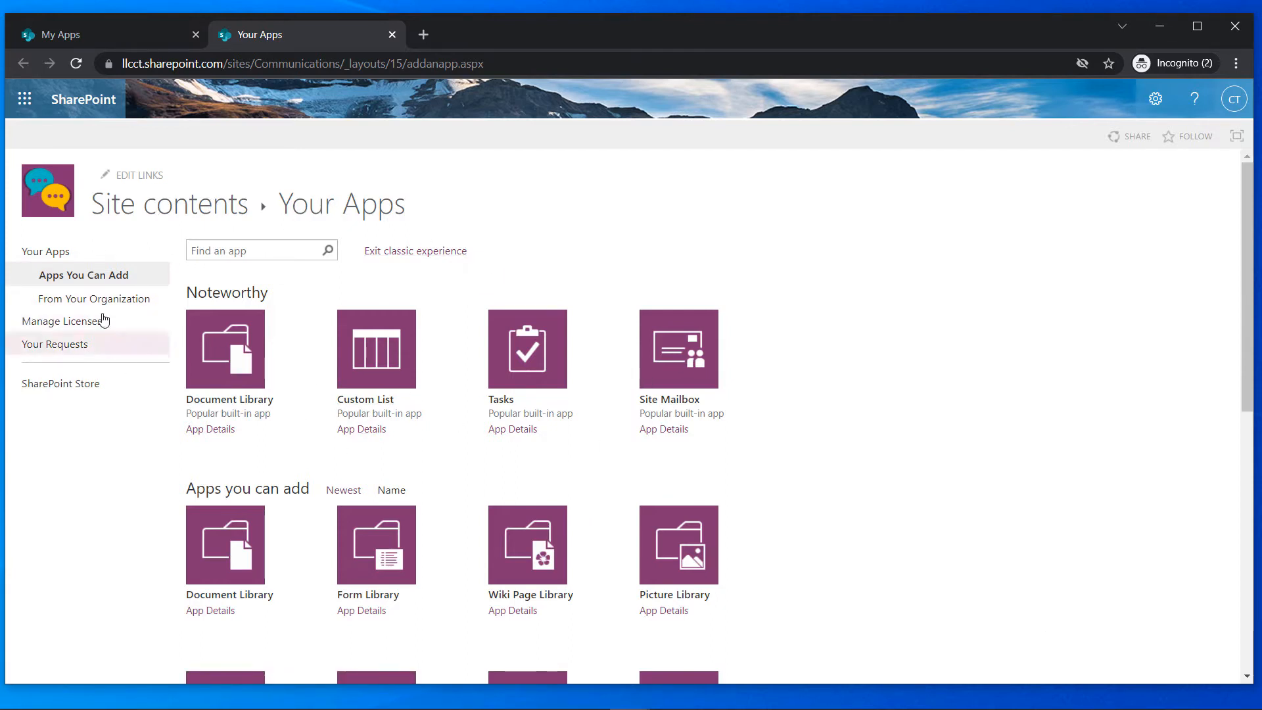
# Search for 'links' and create a Links list named Bookmark
pyautogui.click(282, 252)
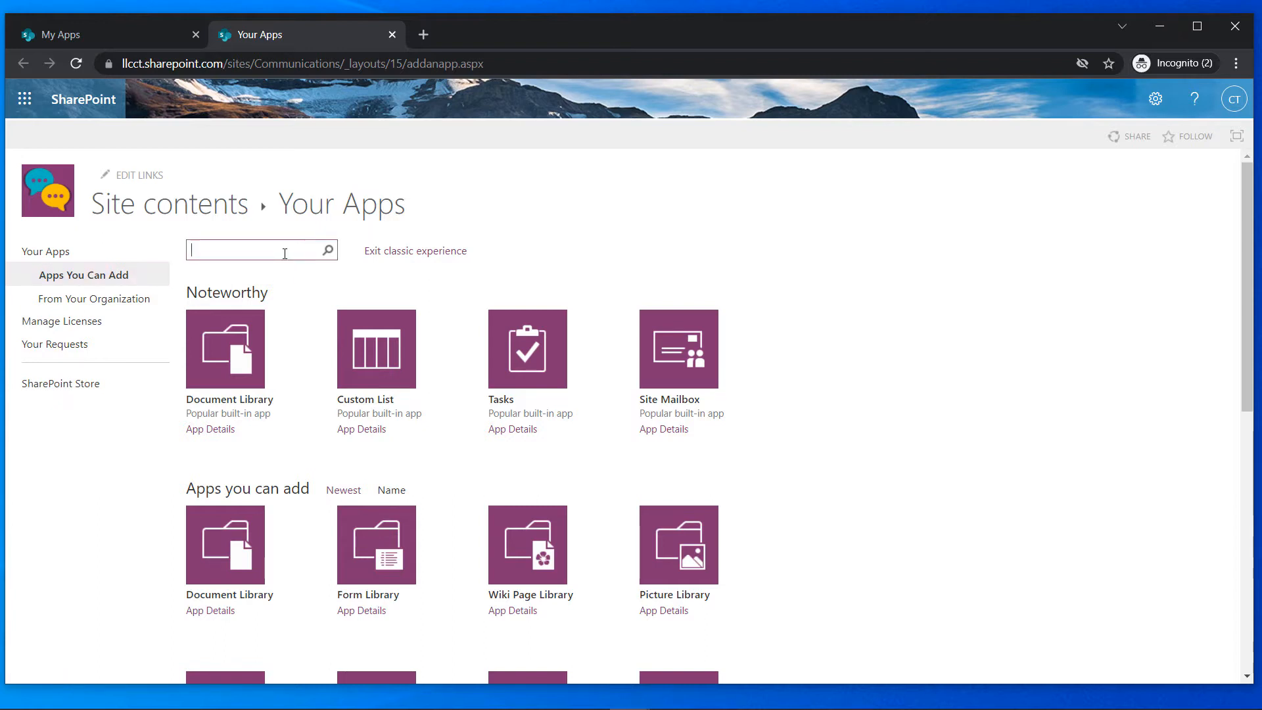
pyautogui.write('links')
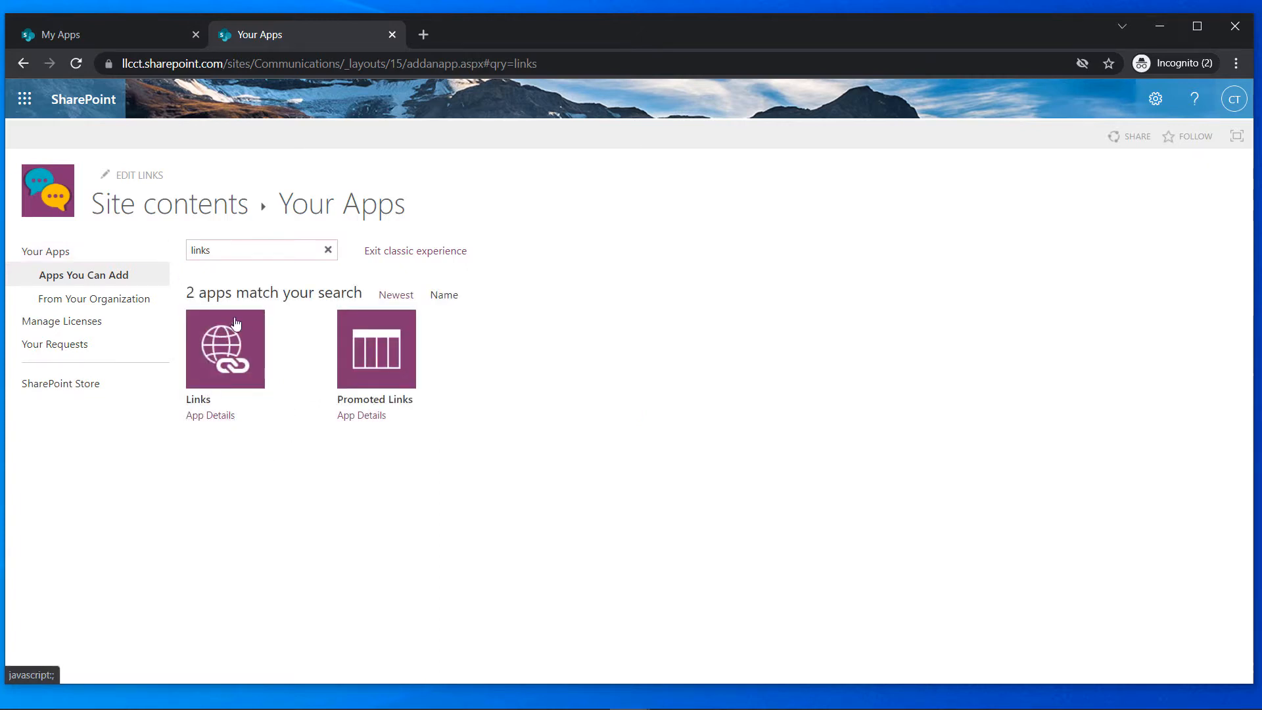
pyautogui.click(200, 402)
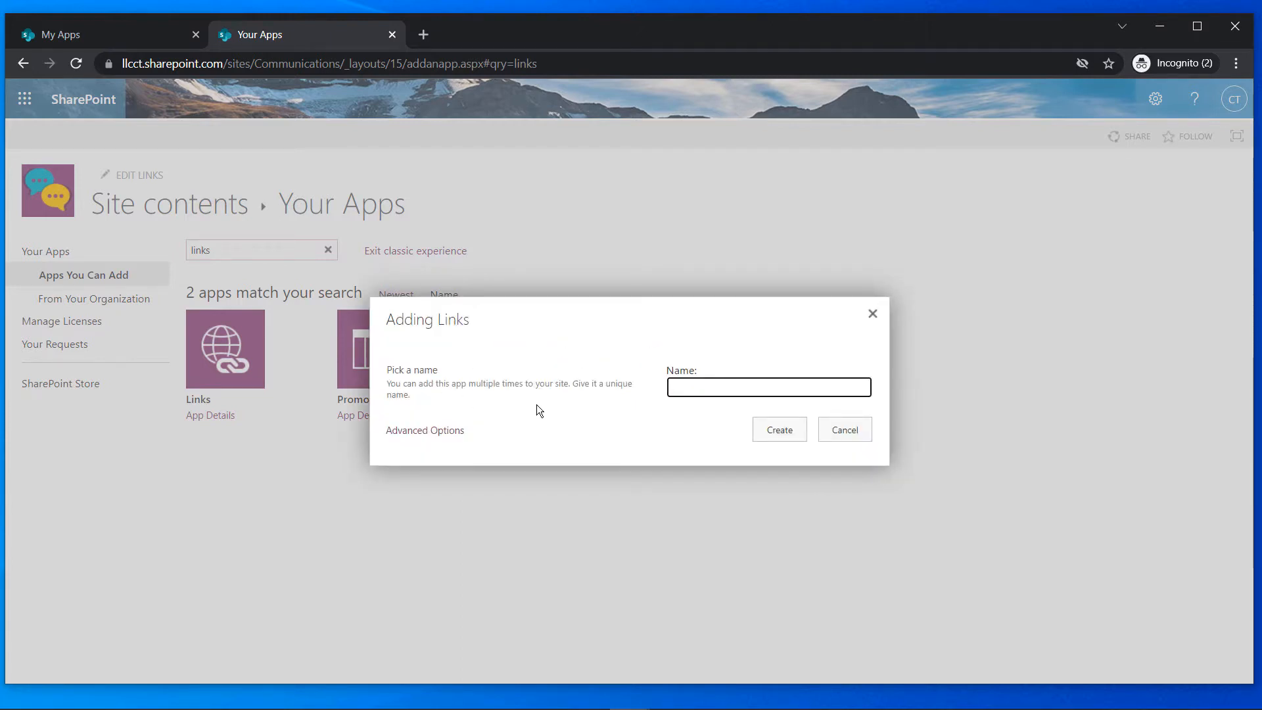
pyautogui.write('Bookmark')
pyautogui.click(786, 437)
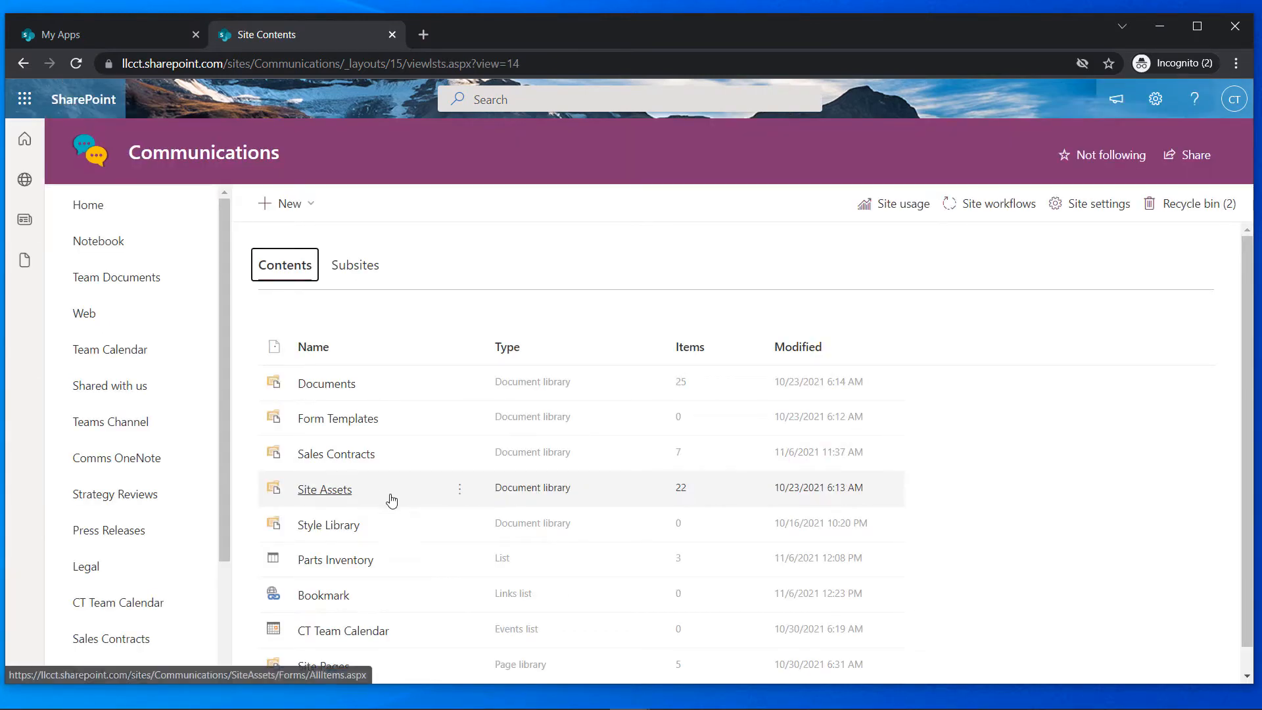
# Scroll down Site Contents and open the empty Bookmark list
pyautogui.scroll(-1, 309, 599)
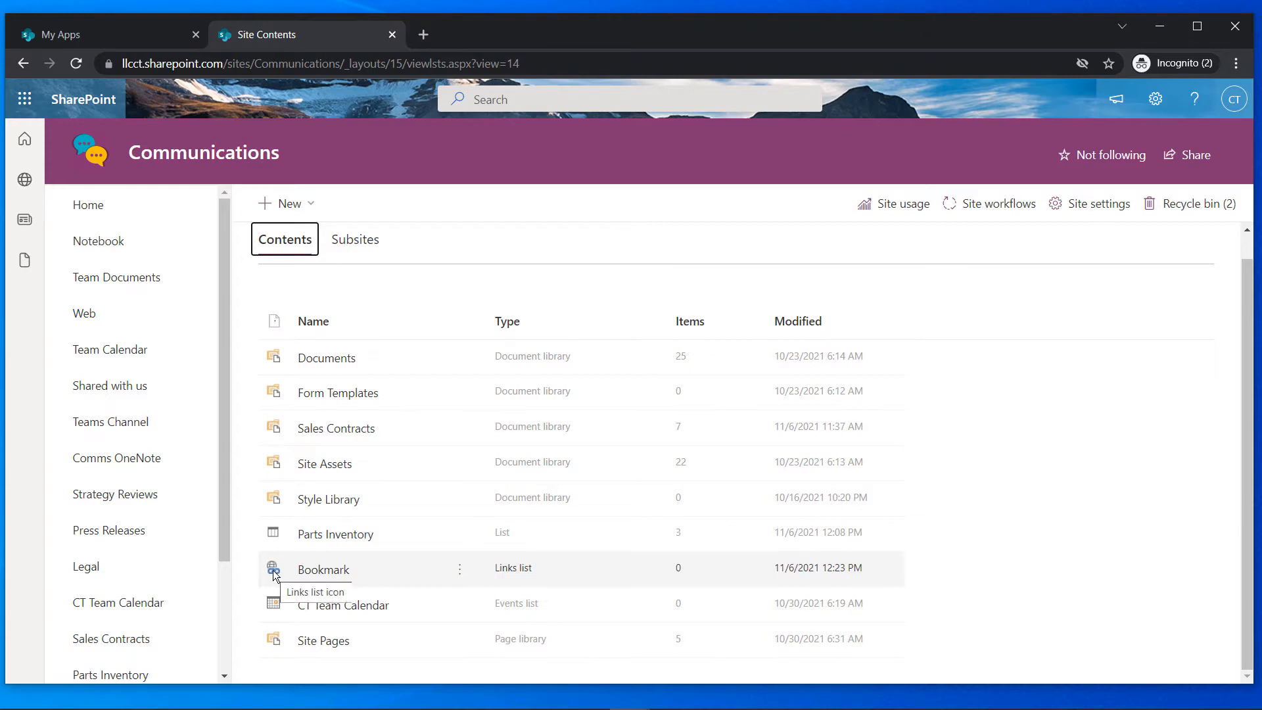
pyautogui.click(329, 570)
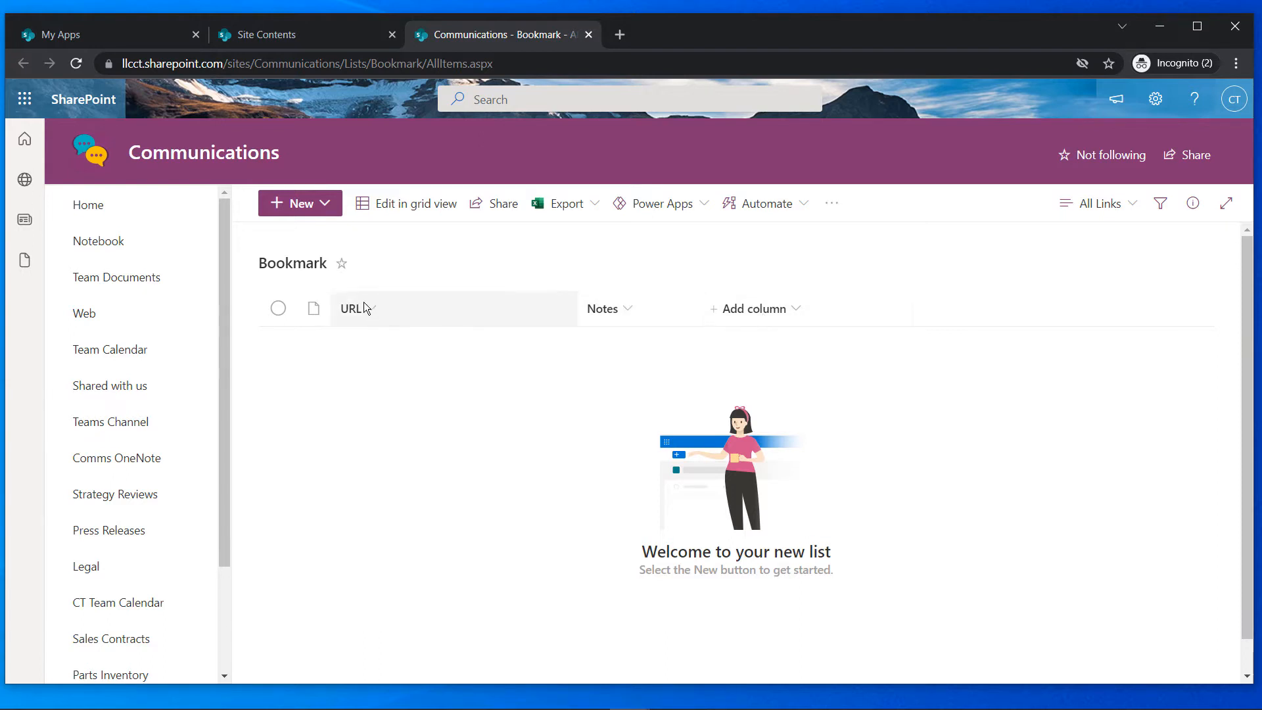
pyautogui.click(326, 208)
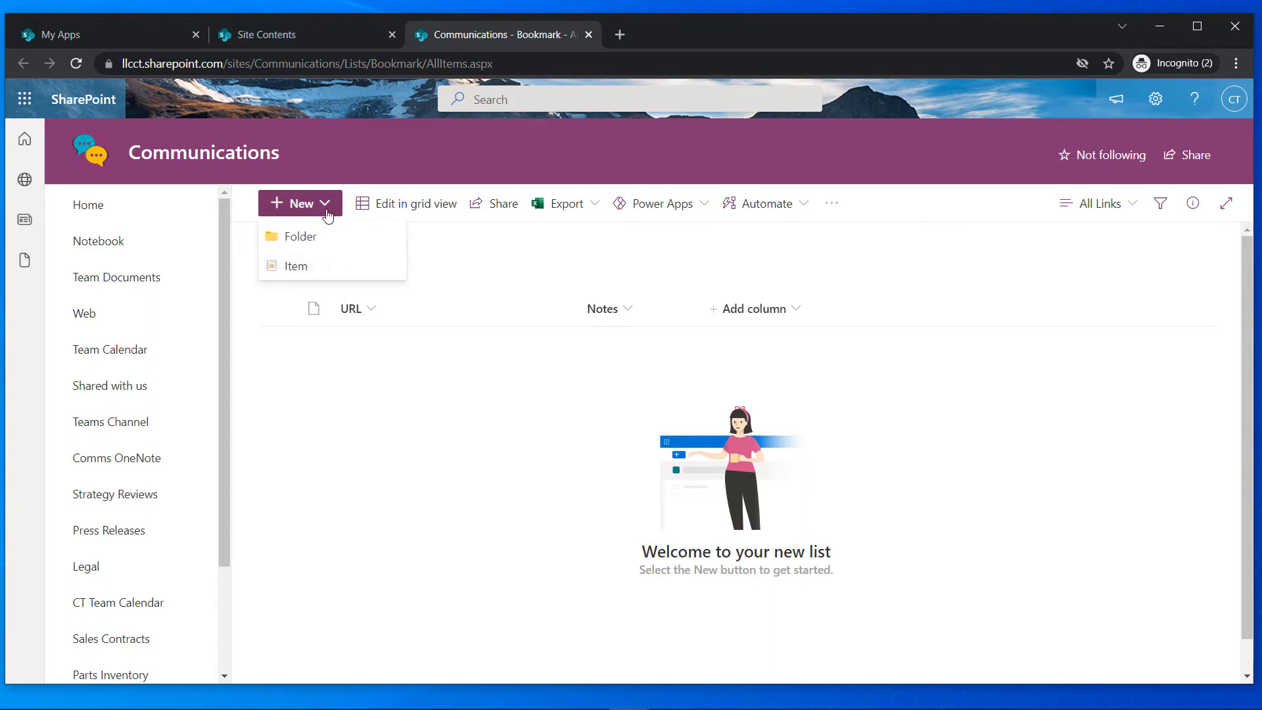
pyautogui.click(292, 265)
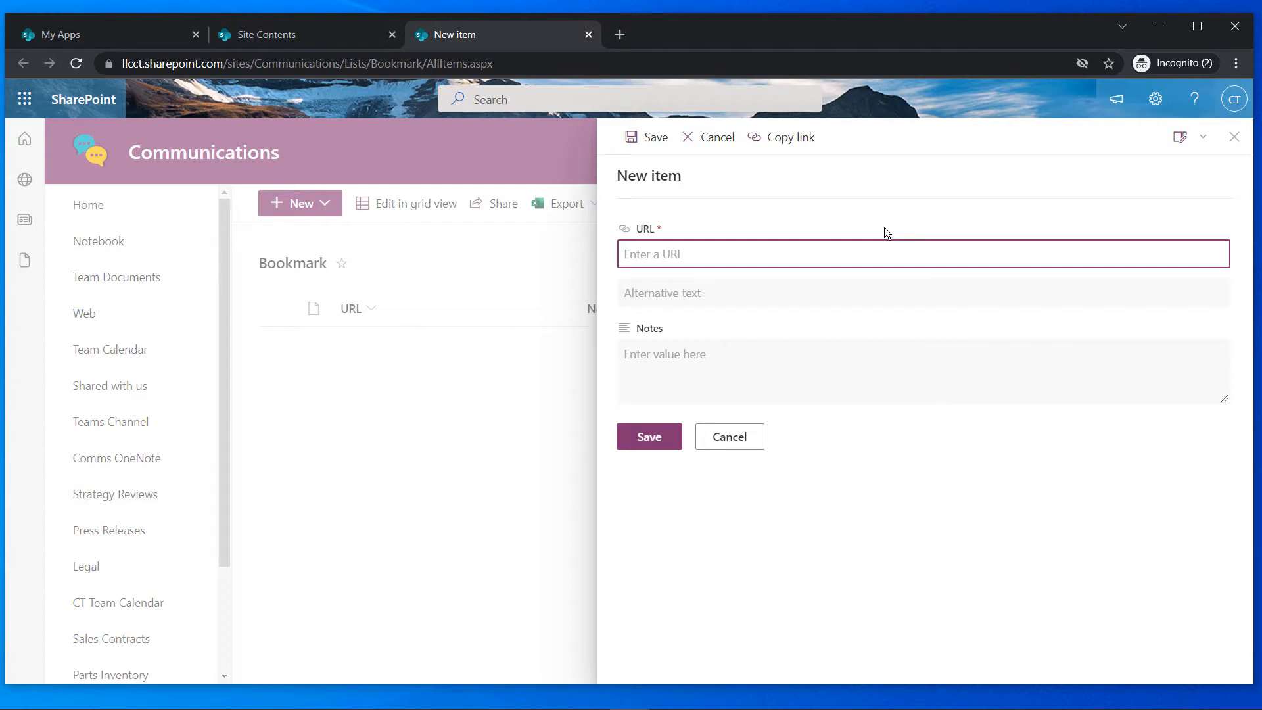
pyautogui.write('www.google.com')
pyautogui.click(820, 299)
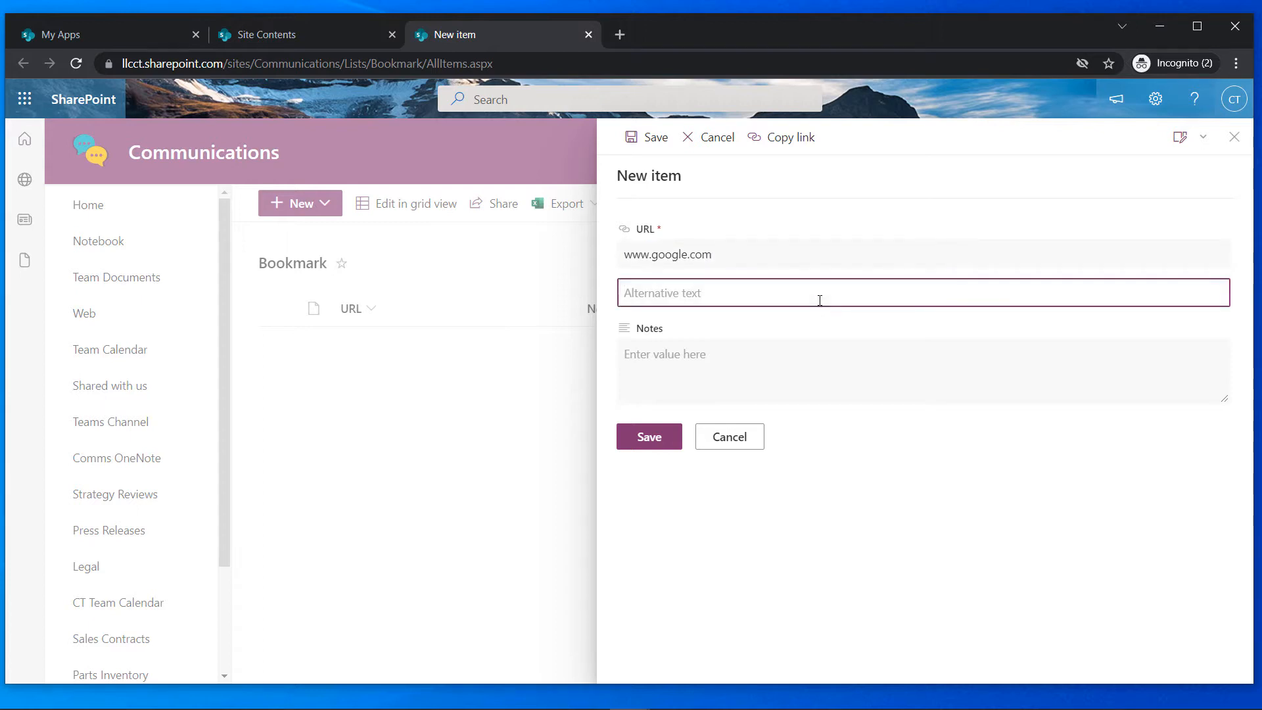
pyautogui.write('Searcj with')
pyautogui.press('BackSpace')
pyautogui.press('BackSpace')
pyautogui.press('BackSpace')
pyautogui.press('BackSpace')
pyautogui.press('BackSpace')
pyautogui.write('h with')
pyautogui.press('BackSpace')
pyautogui.press('BackSpace')
pyautogui.press('BackSpace')
pyautogui.press('BackSpace')
pyautogui.press('BackSpace')
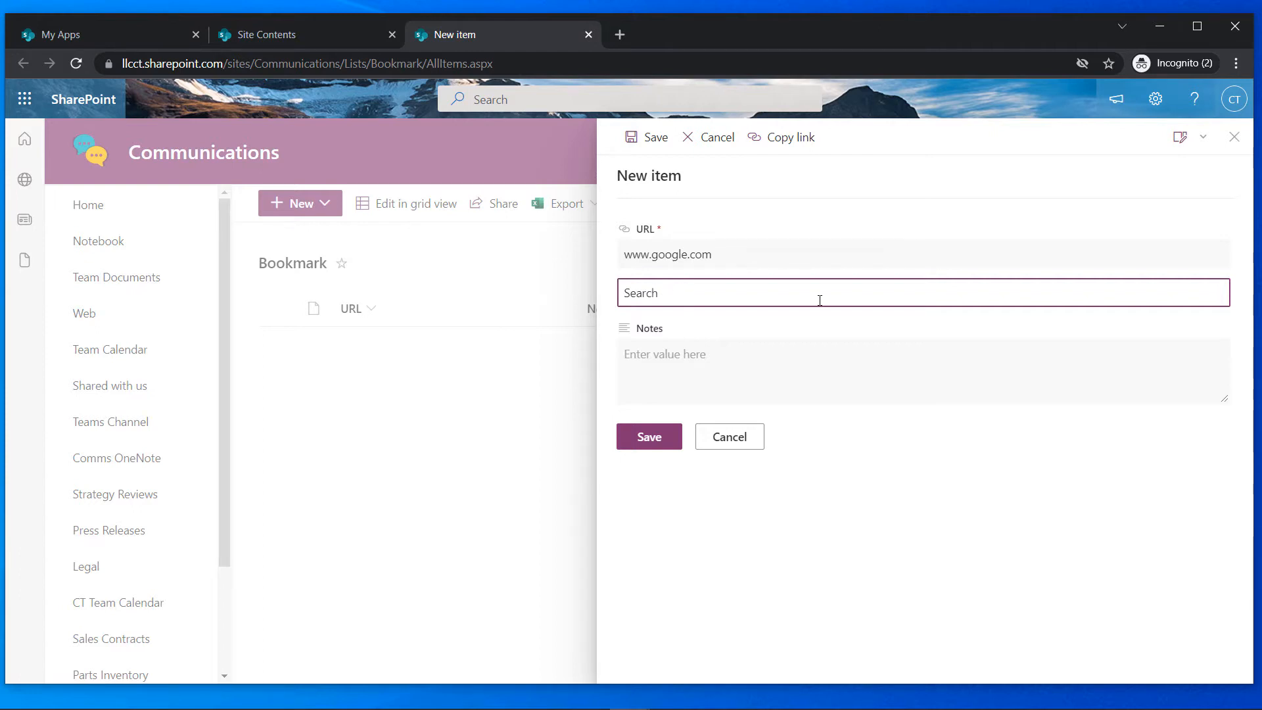
pyautogui.press('BackSpace')
pyautogui.press('BackSpace')
pyautogui.press('BackSpace')
pyautogui.press('BackSpace')
pyautogui.press('BackSpace')
pyautogui.press('BackSpace')
pyautogui.write('Link to Goog')
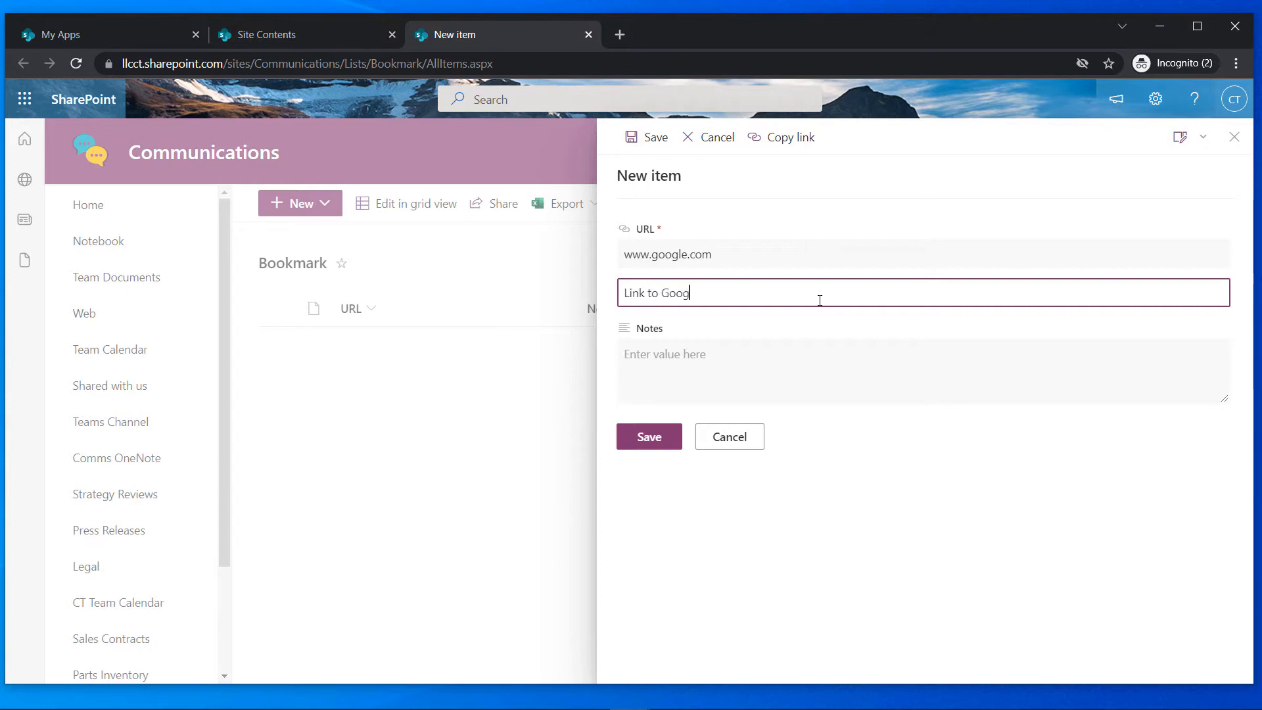
pyautogui.write('el')
pyautogui.press('BackSpace')
pyautogui.write('le')
pyautogui.click(790, 357)
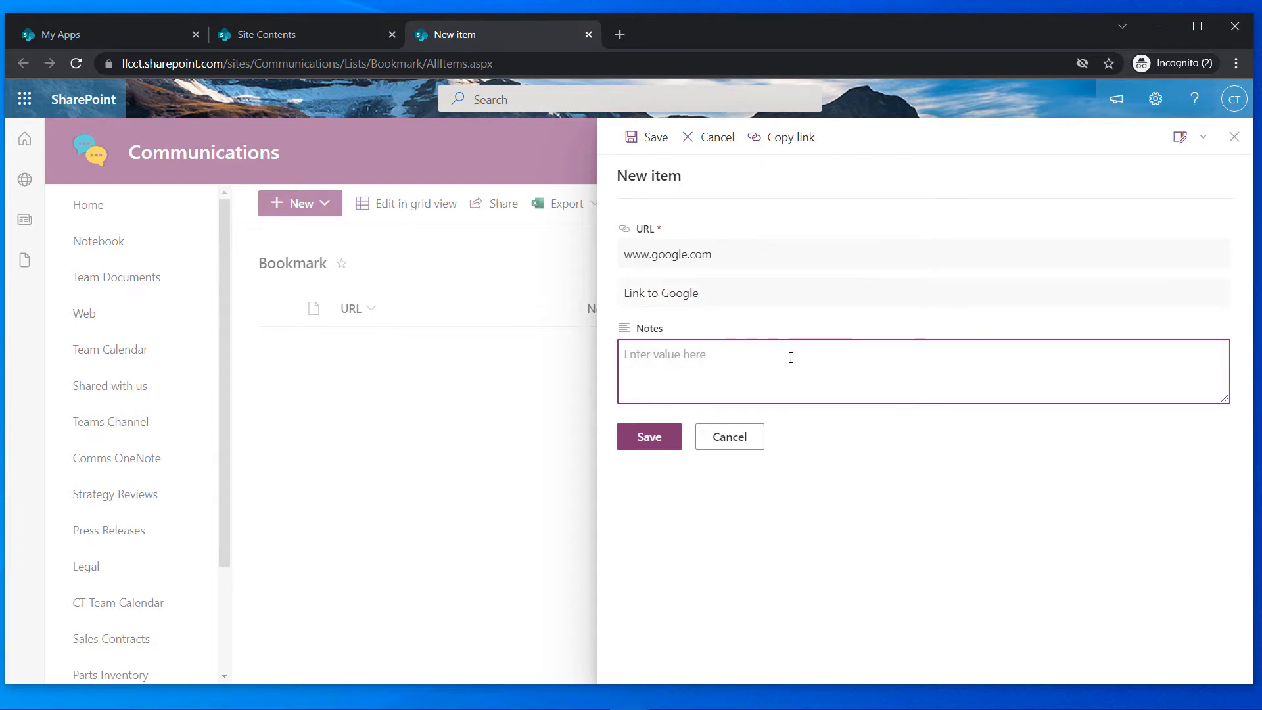
pyautogui.write('Search with ')
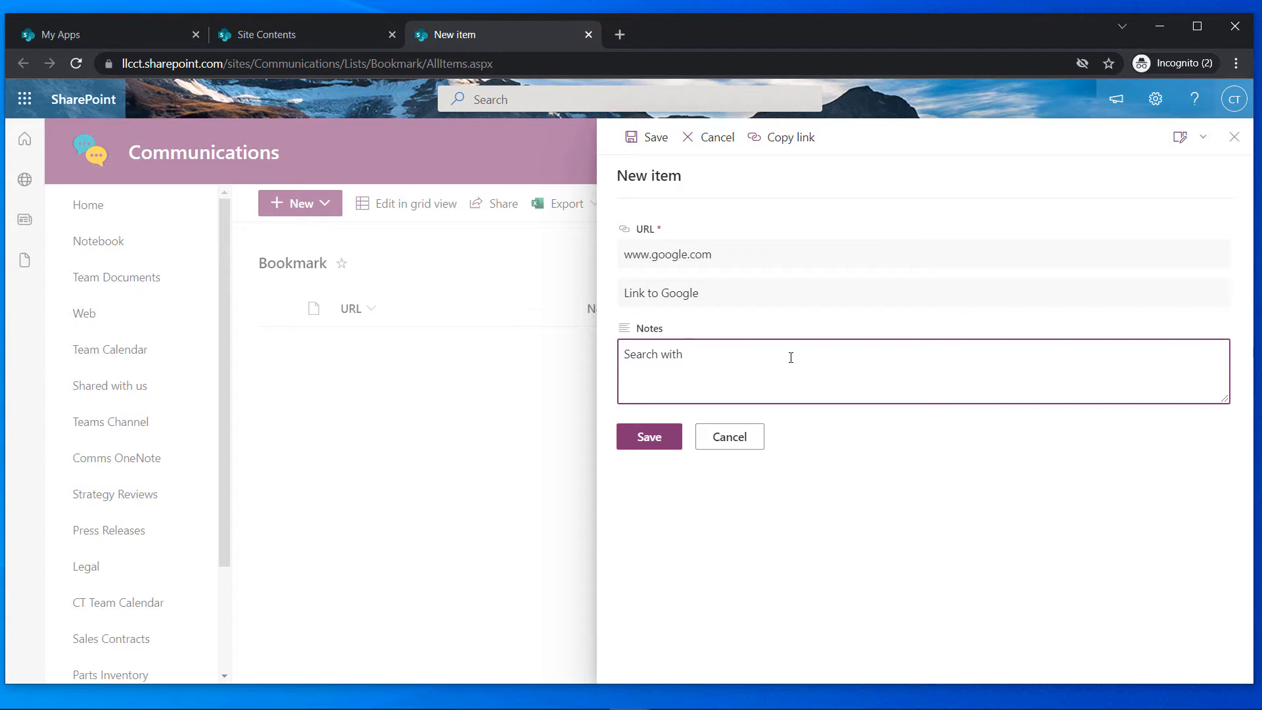
pyautogui.write('Google')
pyautogui.click(649, 436)
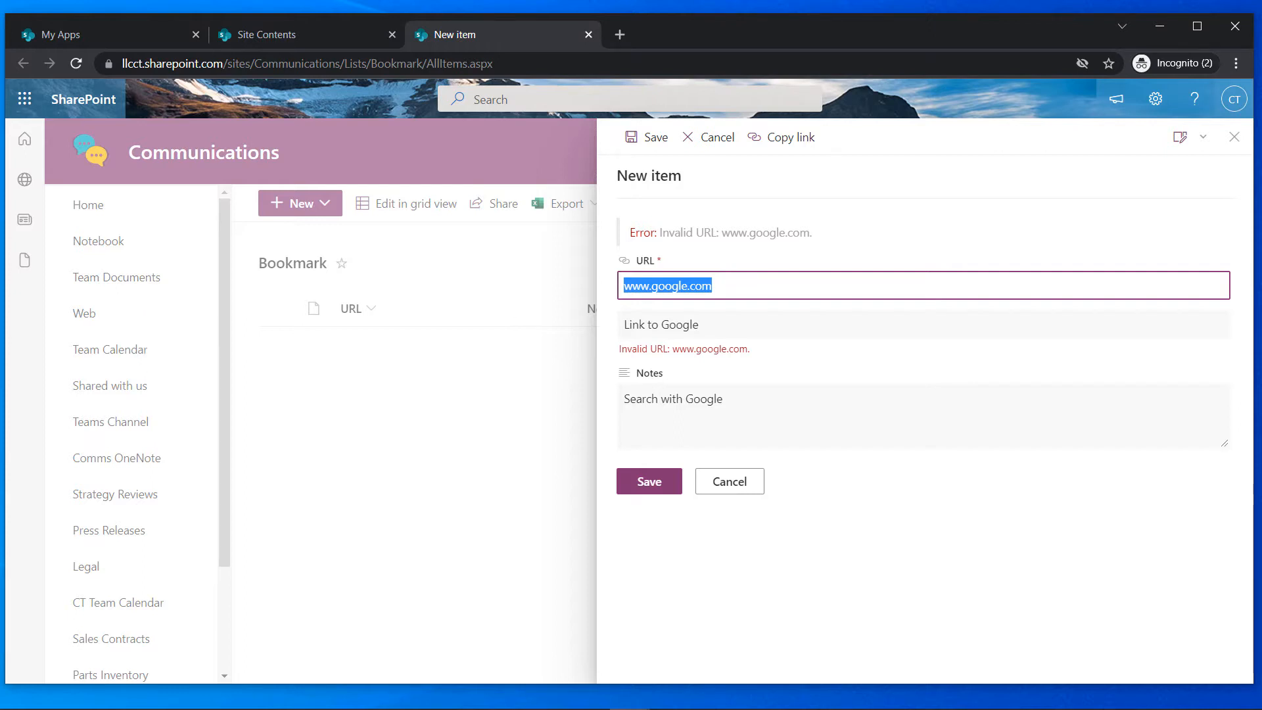
pyautogui.hotkey('alt', 'Tab')
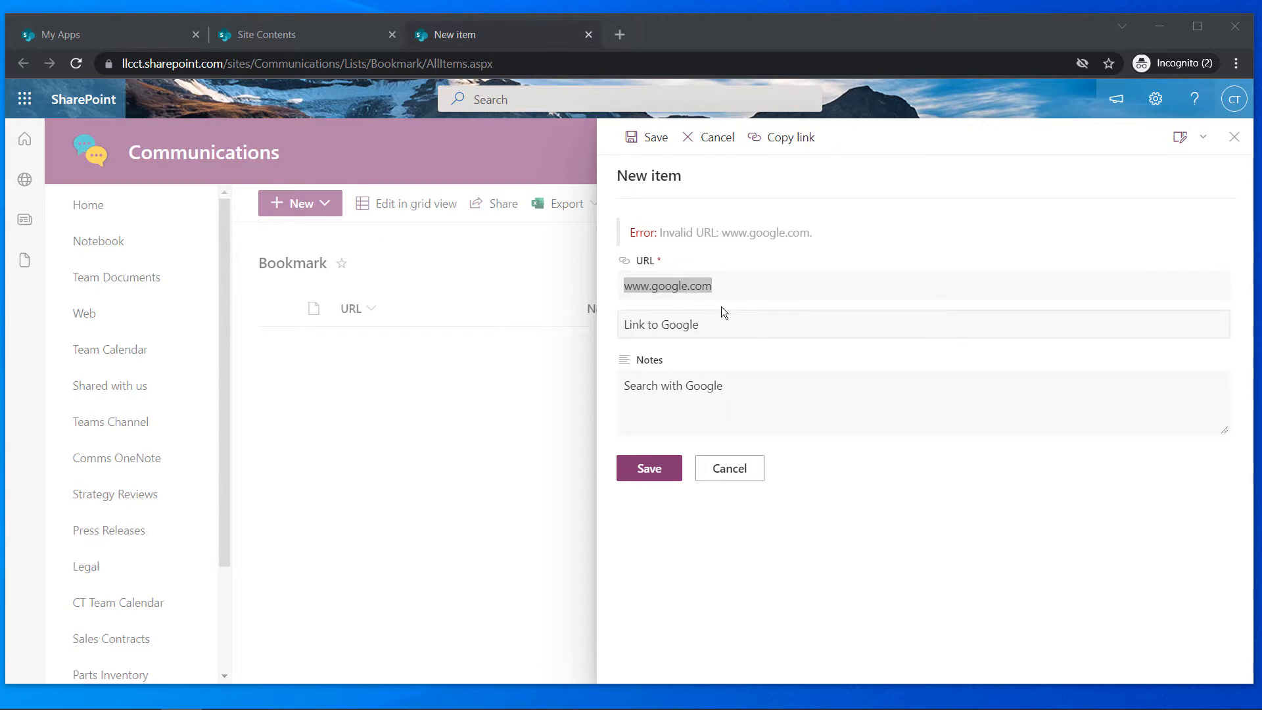
pyautogui.moveTo(730, 285); pyautogui.dragTo(595, 272)
pyautogui.write('https://www.google.com/')
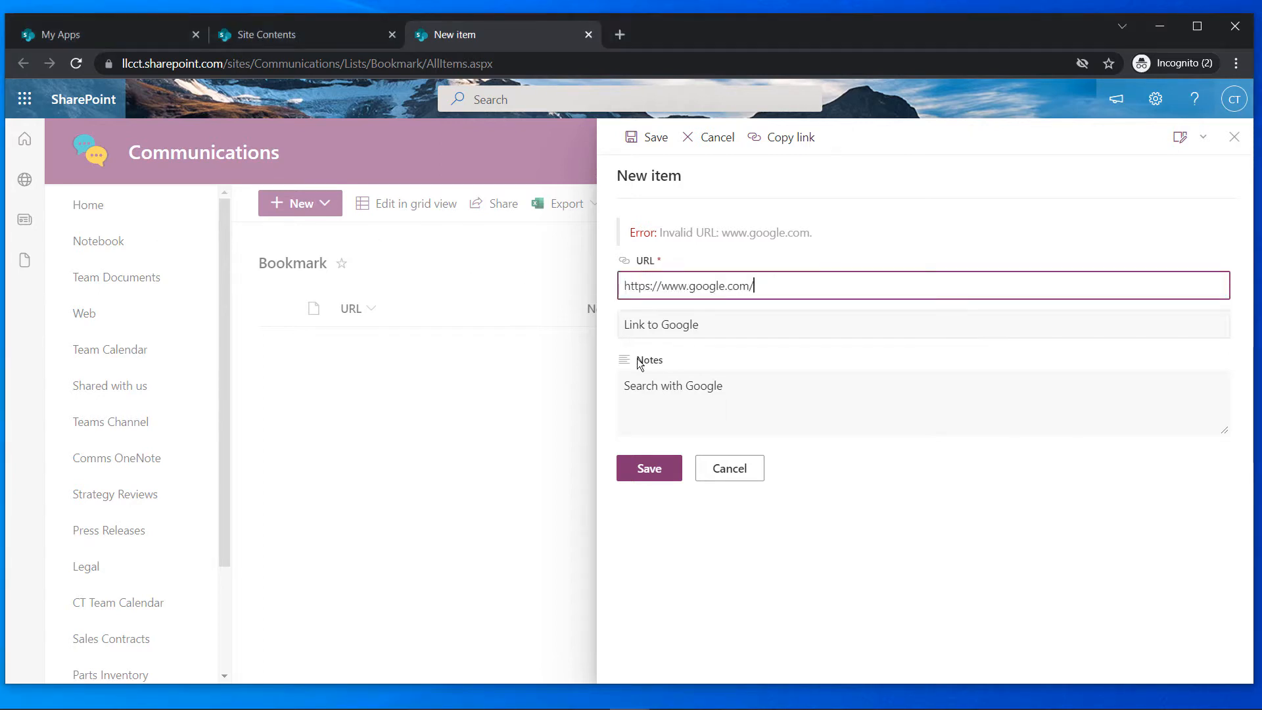
pyautogui.click(639, 465)
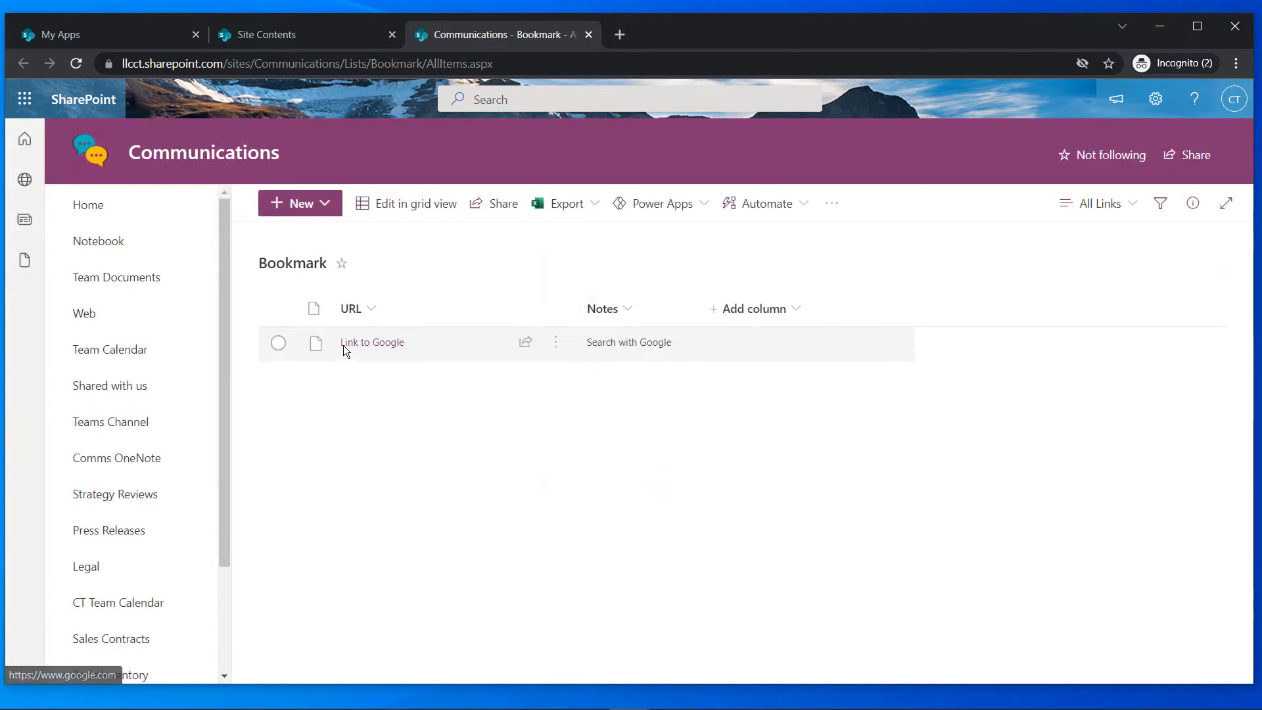
pyautogui.click(332, 201)
pyautogui.click(283, 270)
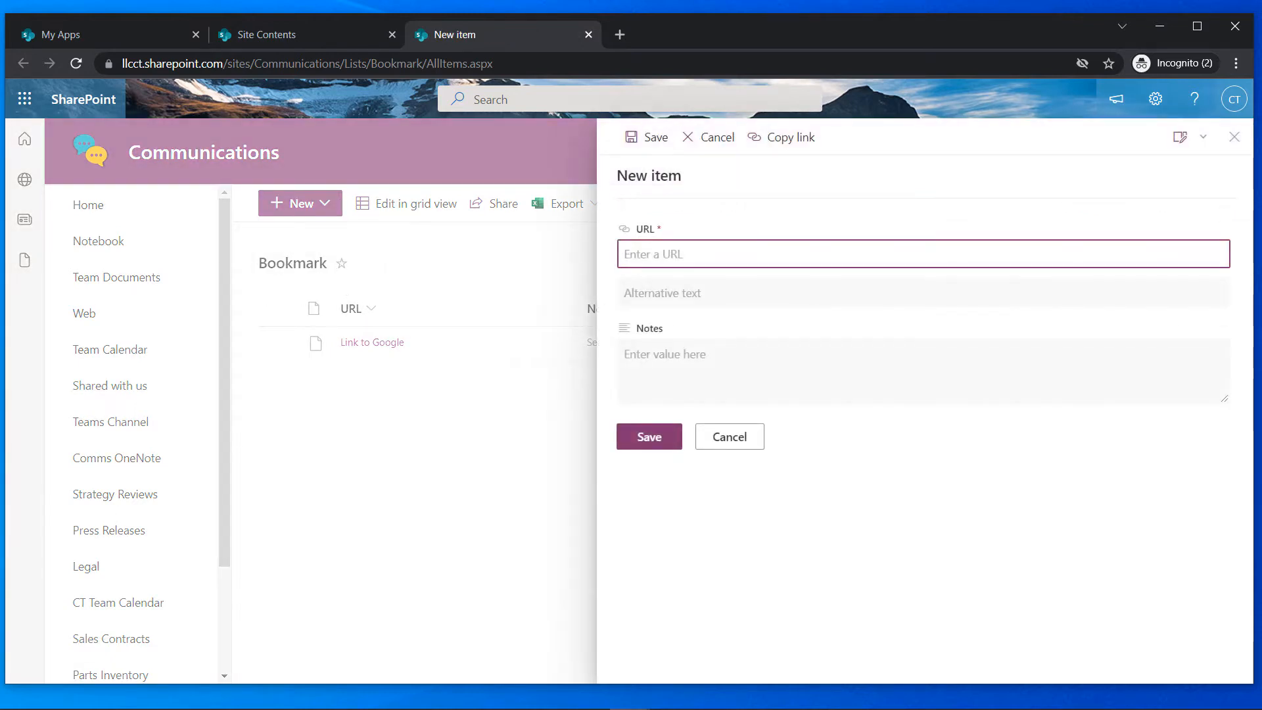
pyautogui.hotkey('alt', 'Tab')
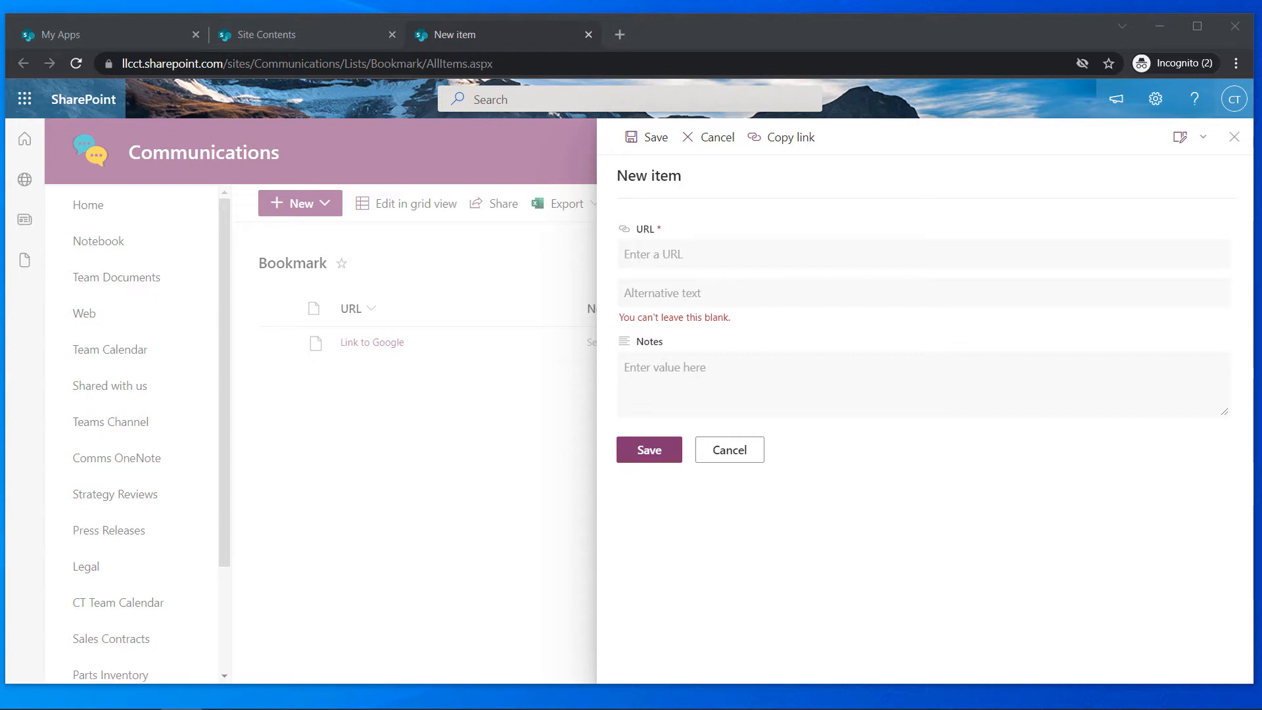
pyautogui.click(706, 260)
pyautogui.write('https://www.bing.com/')
pyautogui.click(715, 304)
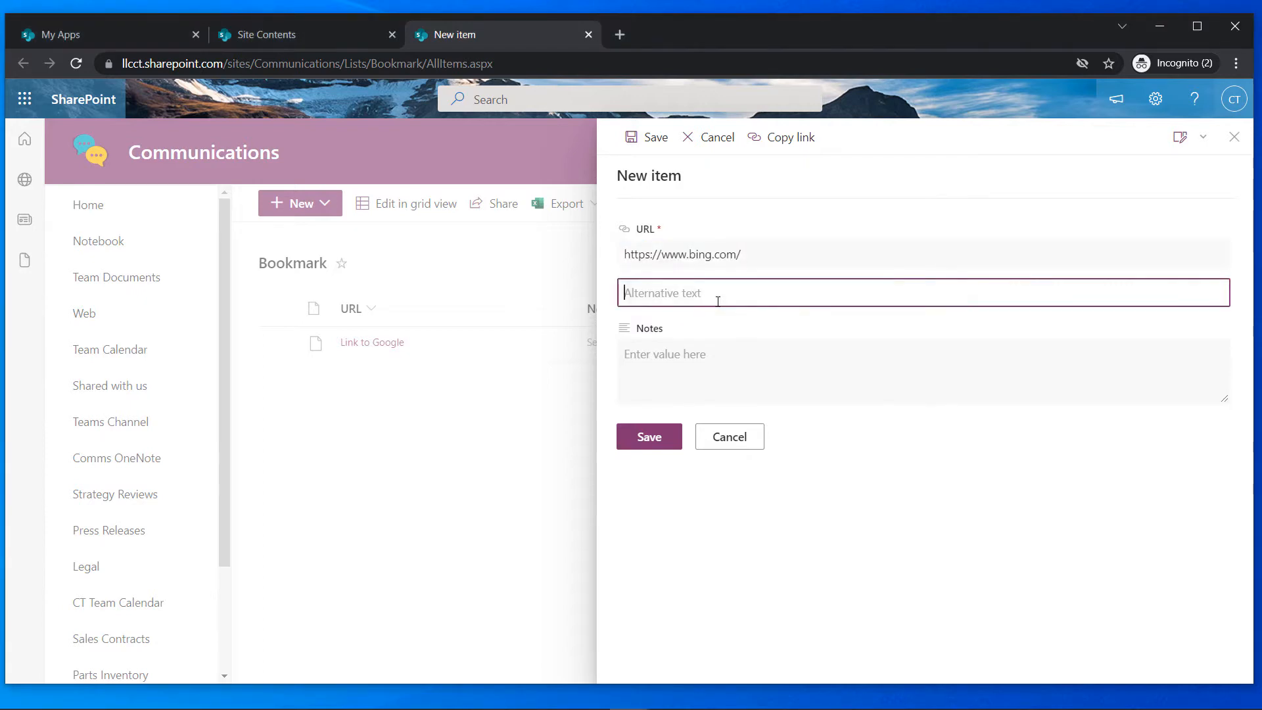
pyautogui.write('Search with Bing')
pyautogui.click(723, 358)
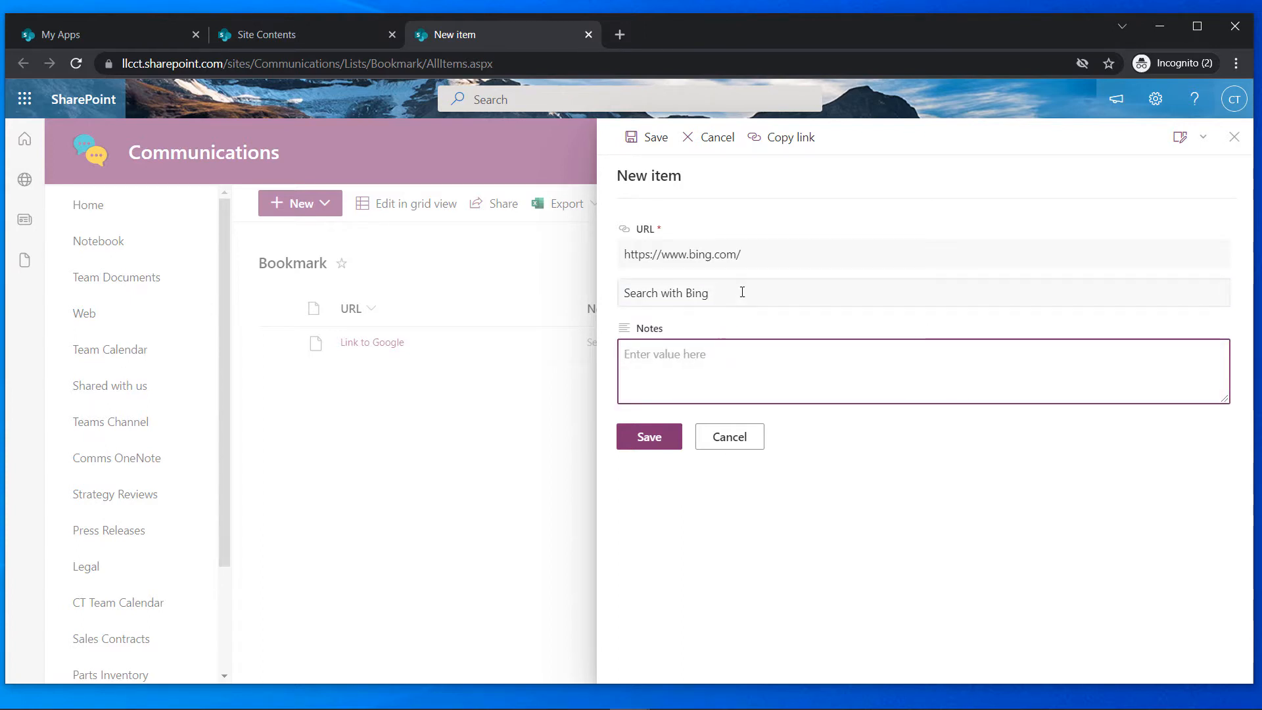
# Set display text 'Link to Bing' and note 'Search with Bing', then save
pyautogui.moveTo(741, 290); pyautogui.dragTo(556, 285)
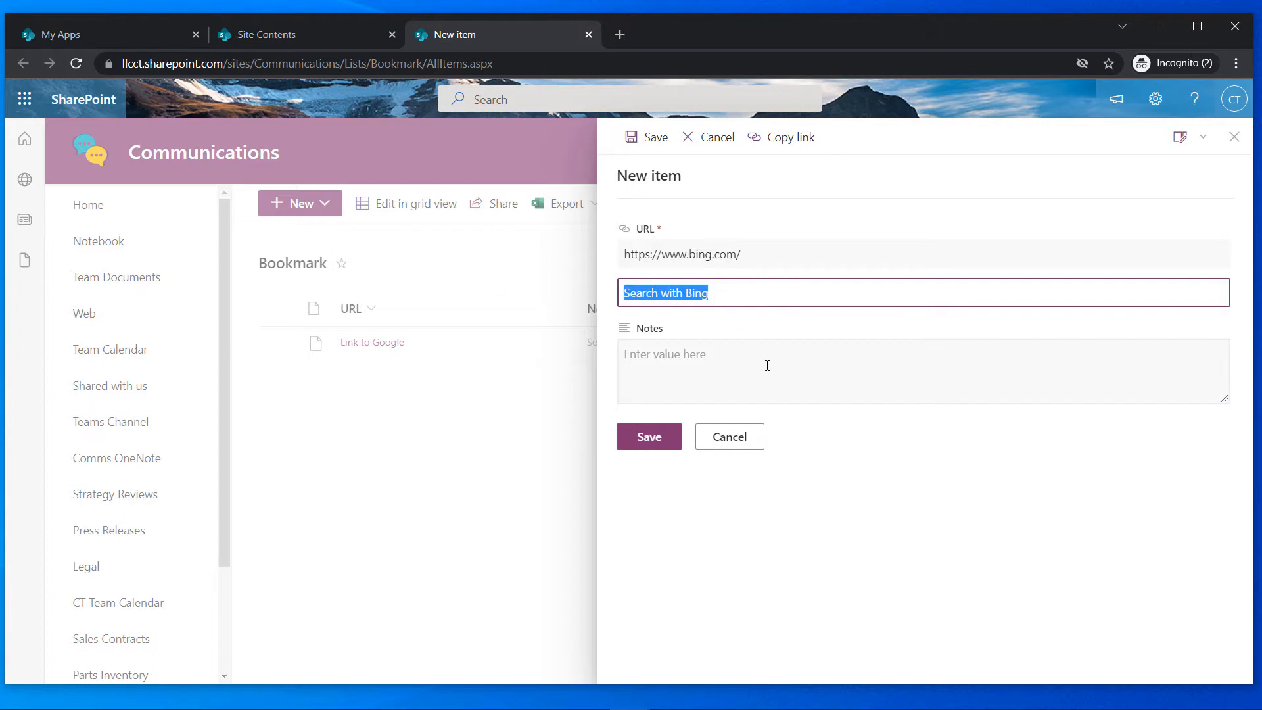
pyautogui.write('Link to ')
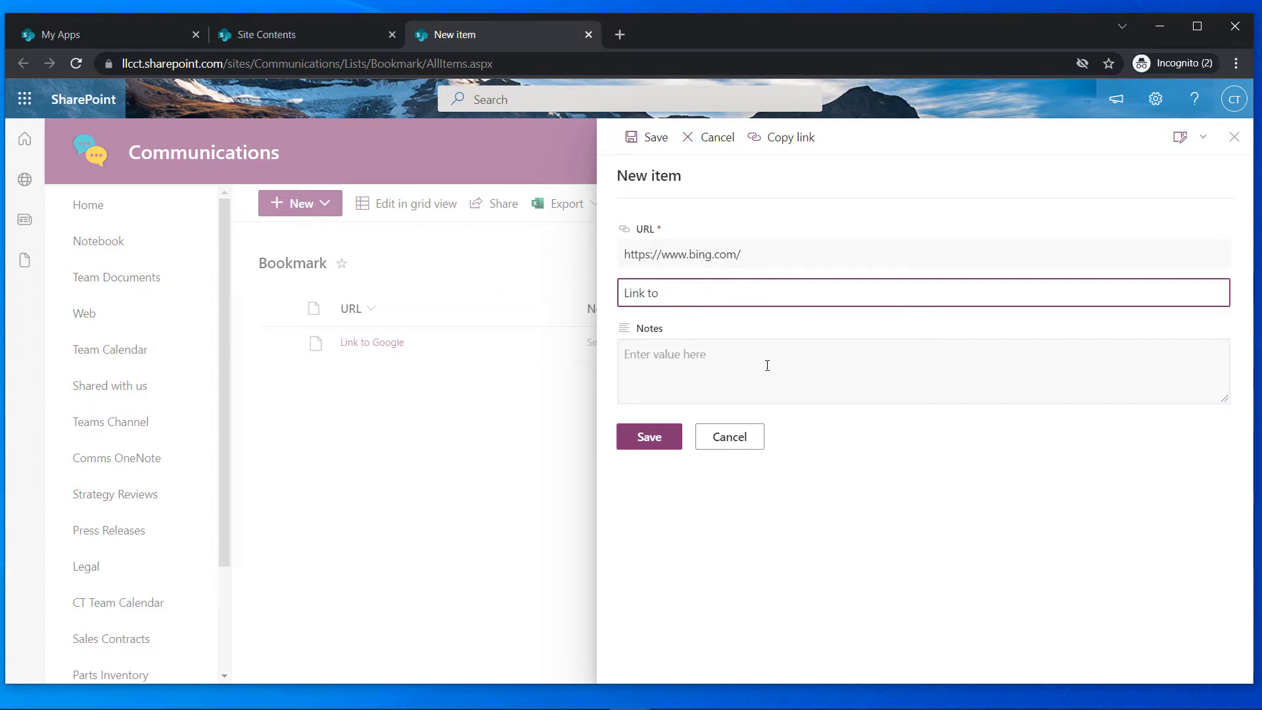
pyautogui.write('Bing')
pyautogui.click(767, 366)
pyautogui.write('Se')
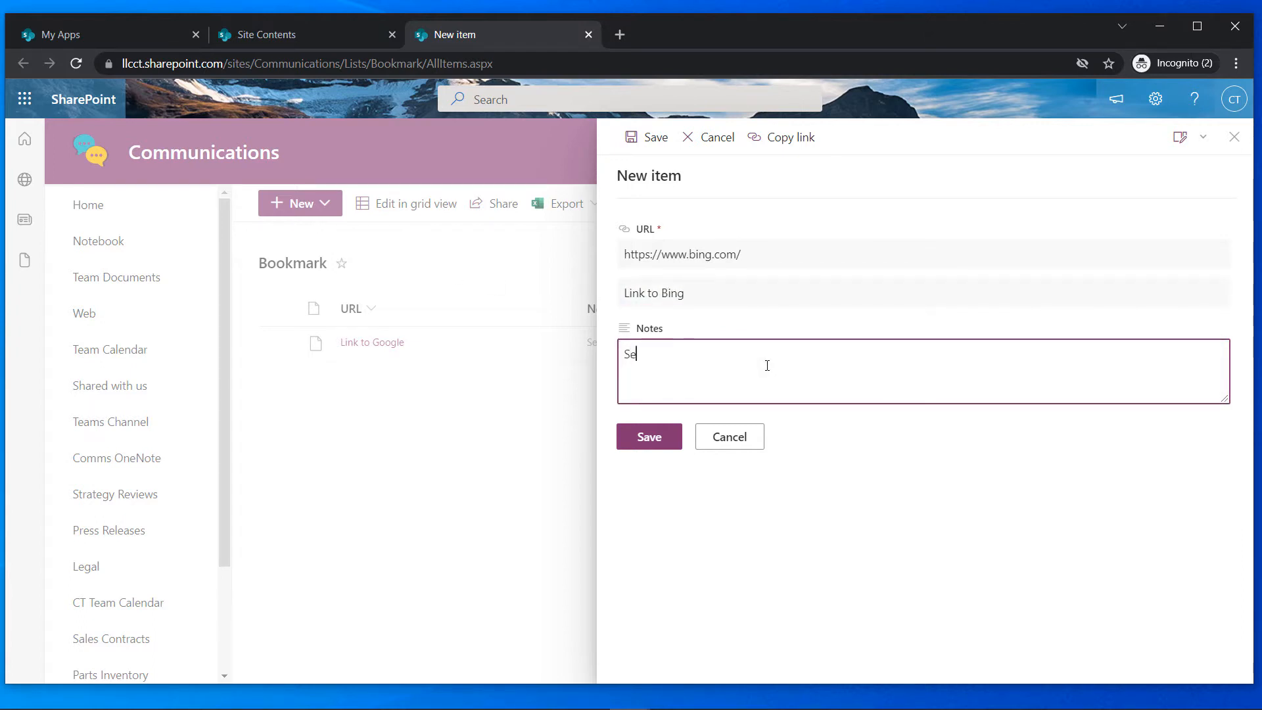
pyautogui.write('arch with Bing')
pyautogui.click(645, 444)
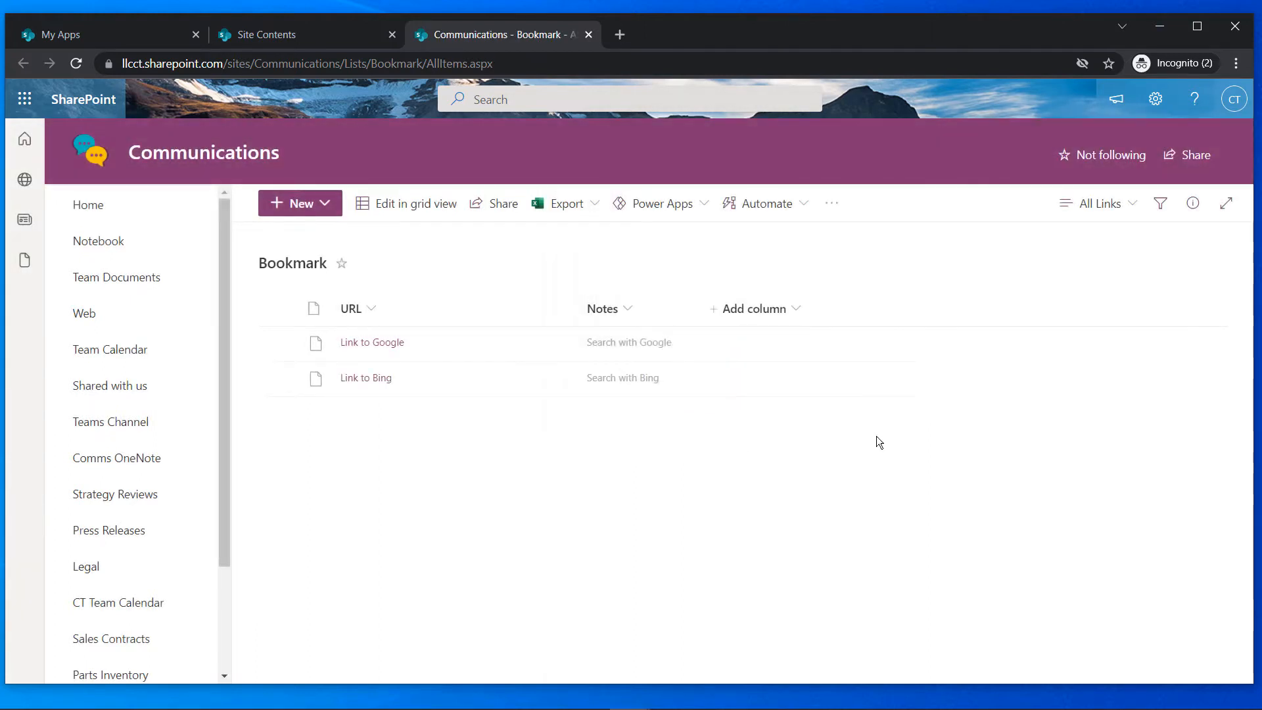
# Test the Link to Google and Link to Bing bookmarks, returning to SharePoint afterwards
pyautogui.click(379, 347)
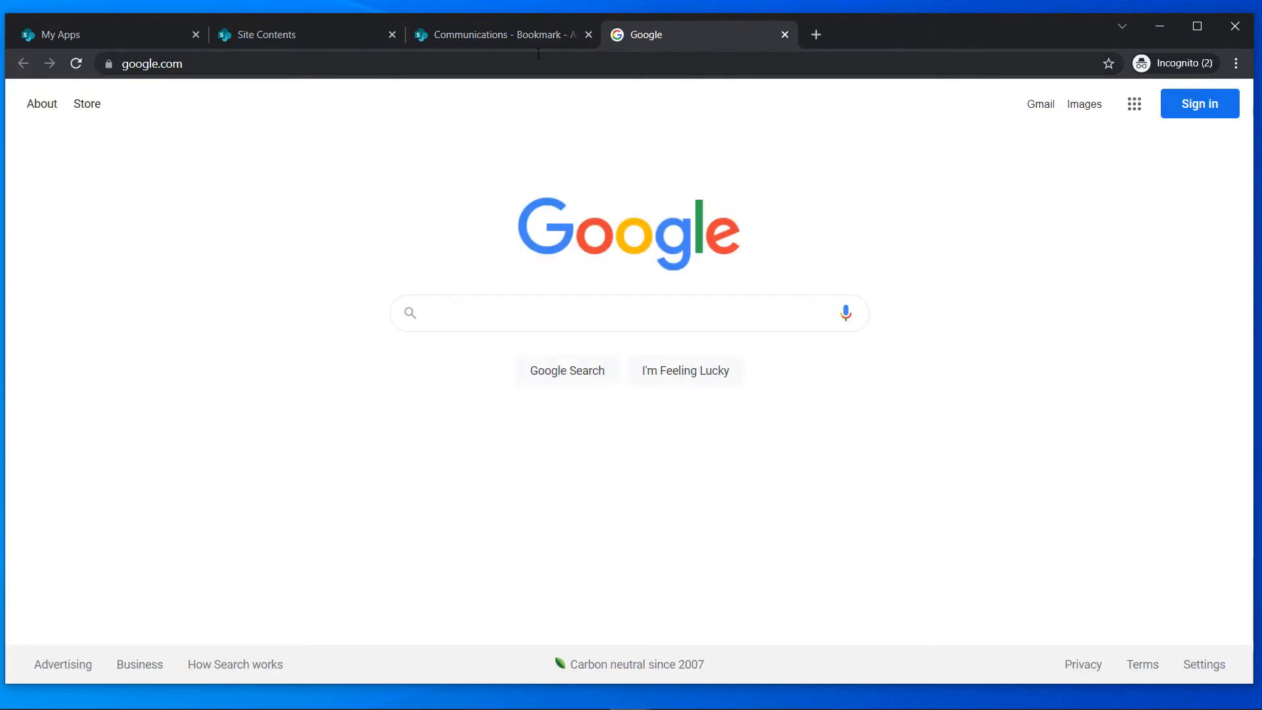
pyautogui.click(529, 36)
pyautogui.click(362, 378)
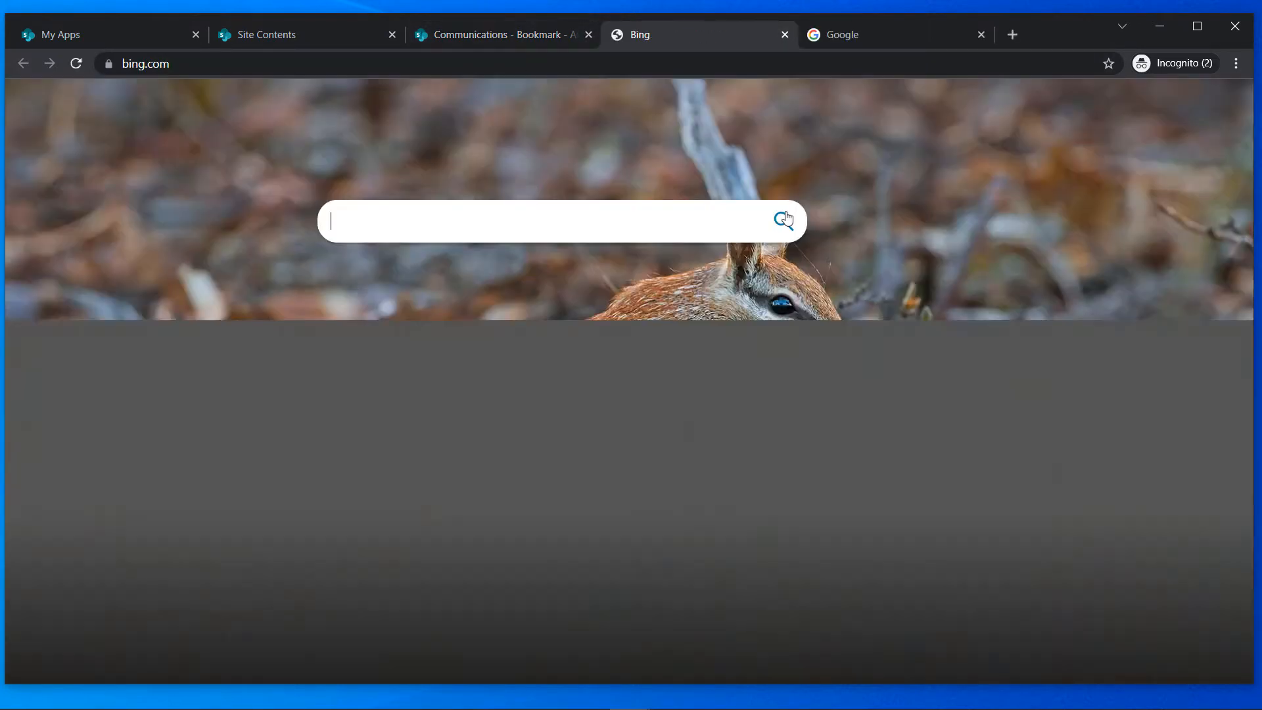
pyautogui.click(532, 31)
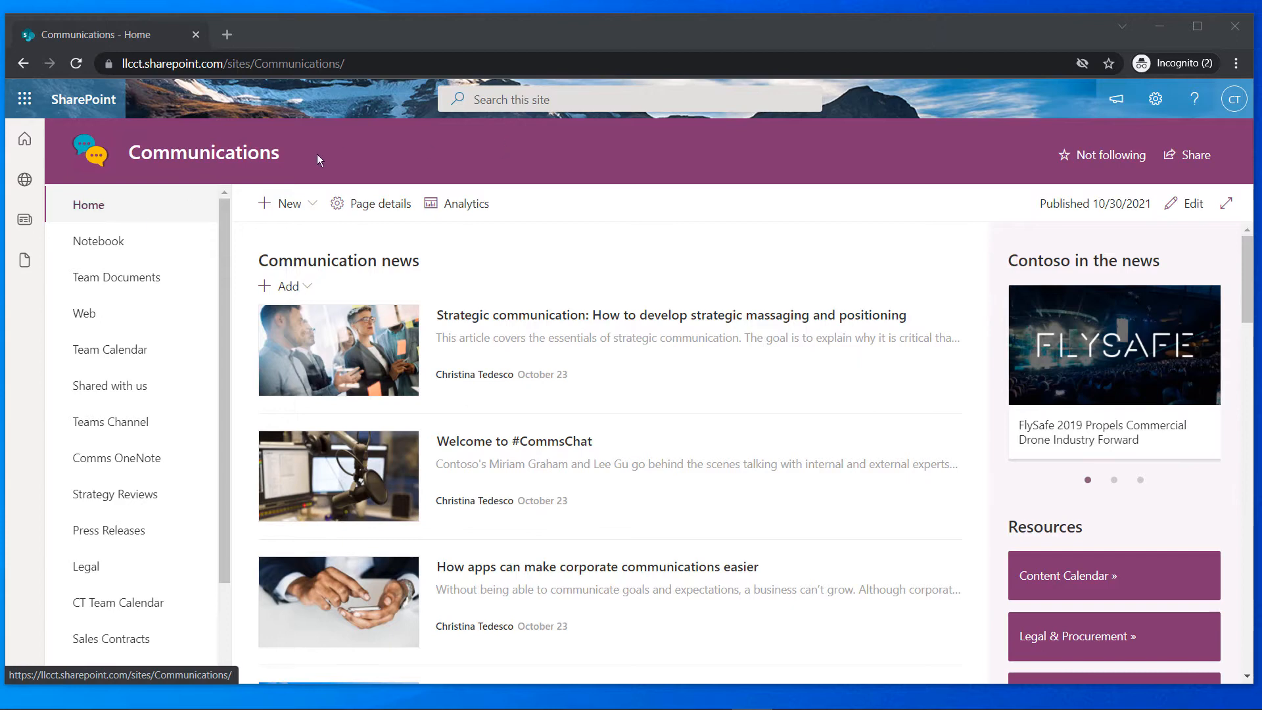
# Go to add an app and switch to the classic Your Apps page again
pyautogui.click(316, 209)
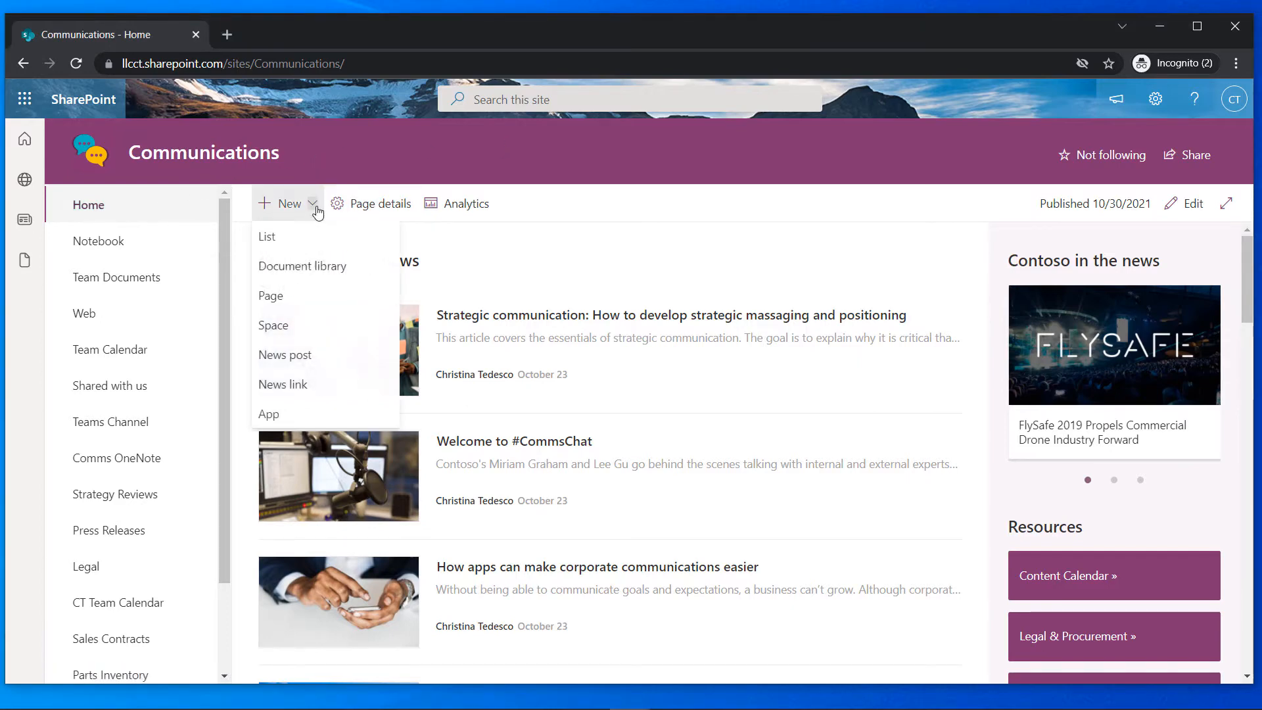
pyautogui.click(269, 414)
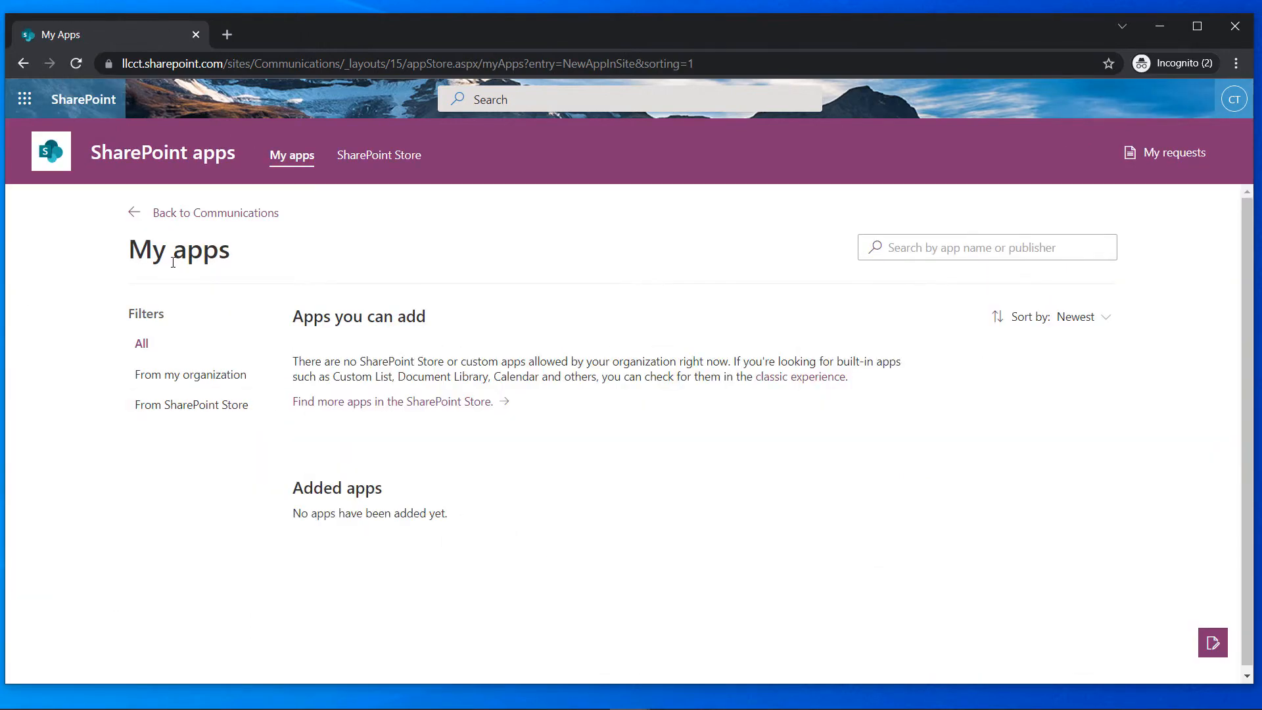
pyautogui.click(796, 377)
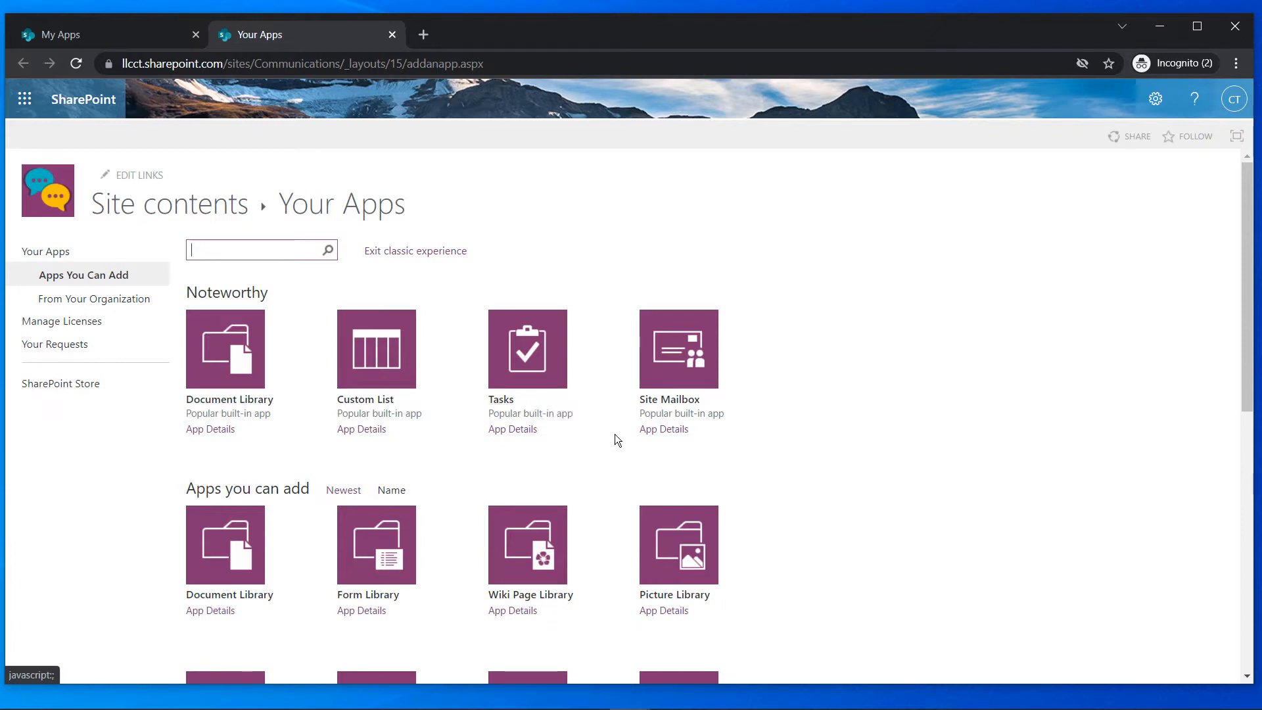
# Add a Tasks app named 'Salesman Task List', fixing the capital S before creating it
pyautogui.click(521, 385)
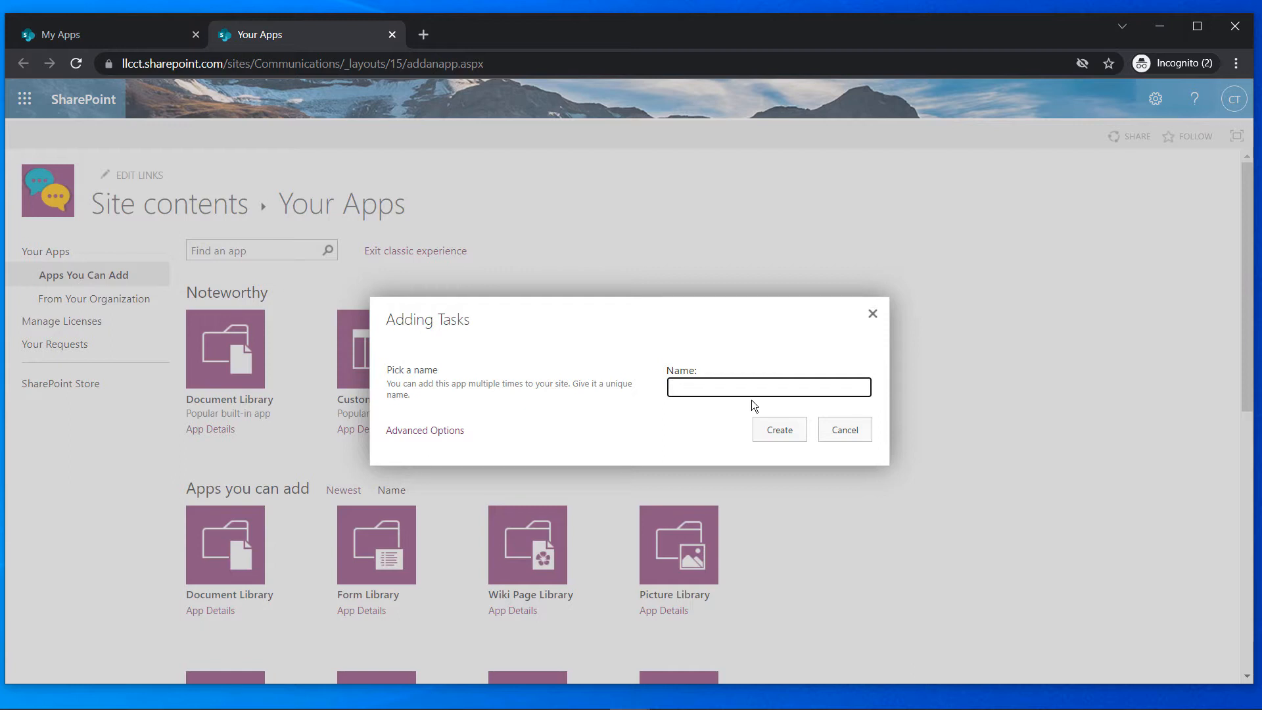
pyautogui.write('salesman ')
pyautogui.write('Tass')
pyautogui.write('ist')
pyautogui.press('Home')
pyautogui.hotkey('shift', 'Right')
pyautogui.write('S')
pyautogui.click(755, 428)
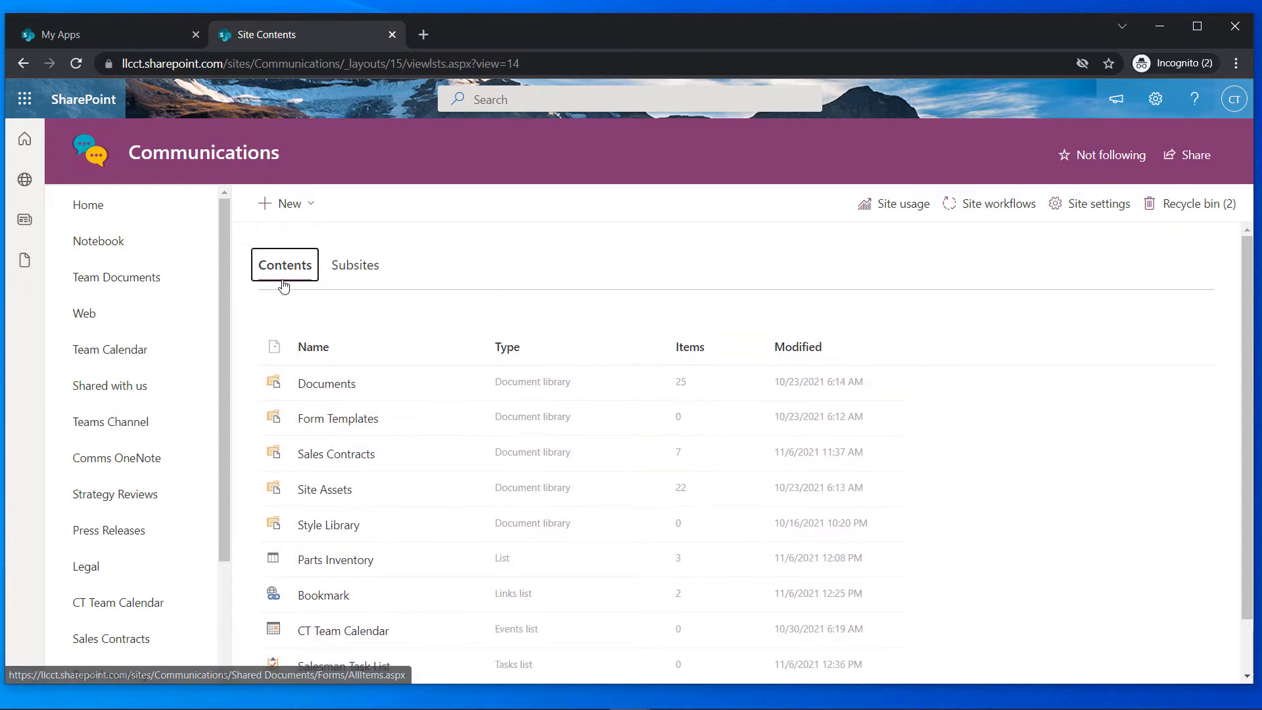
# Scroll down Site Contents and open the new Salesman Task List
pyautogui.scroll(-1, 290, 290)
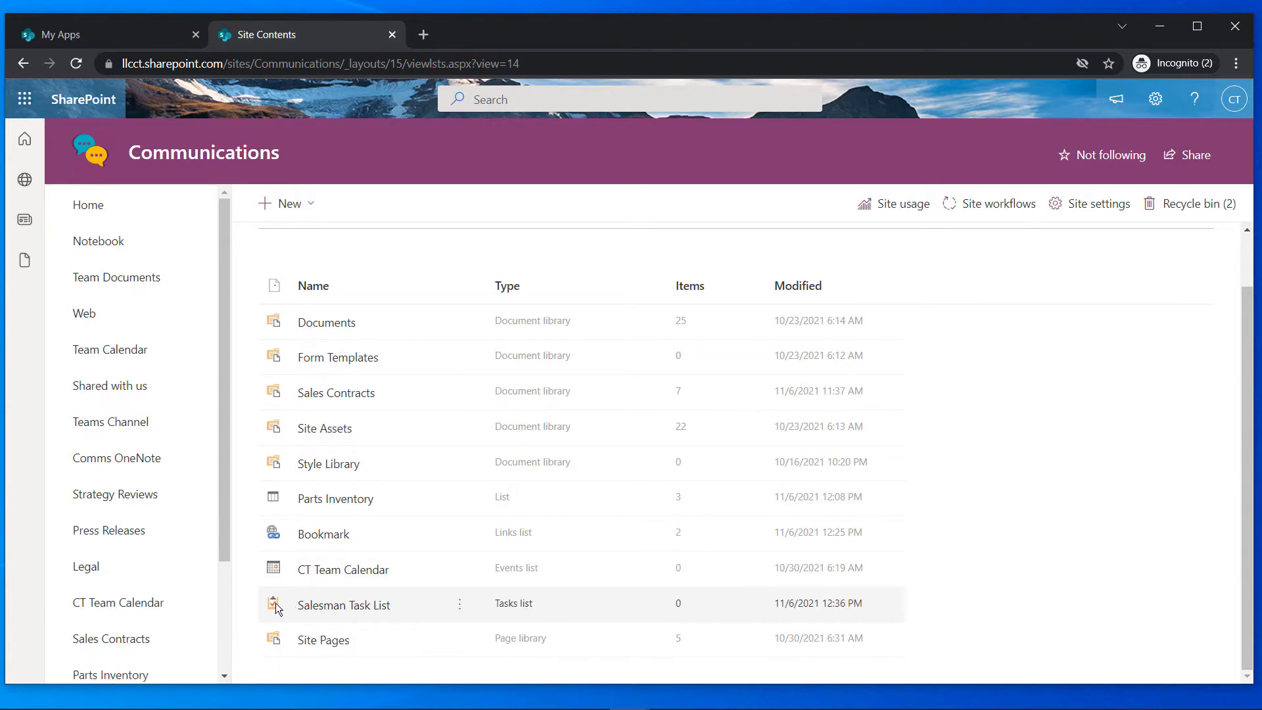
pyautogui.click(315, 610)
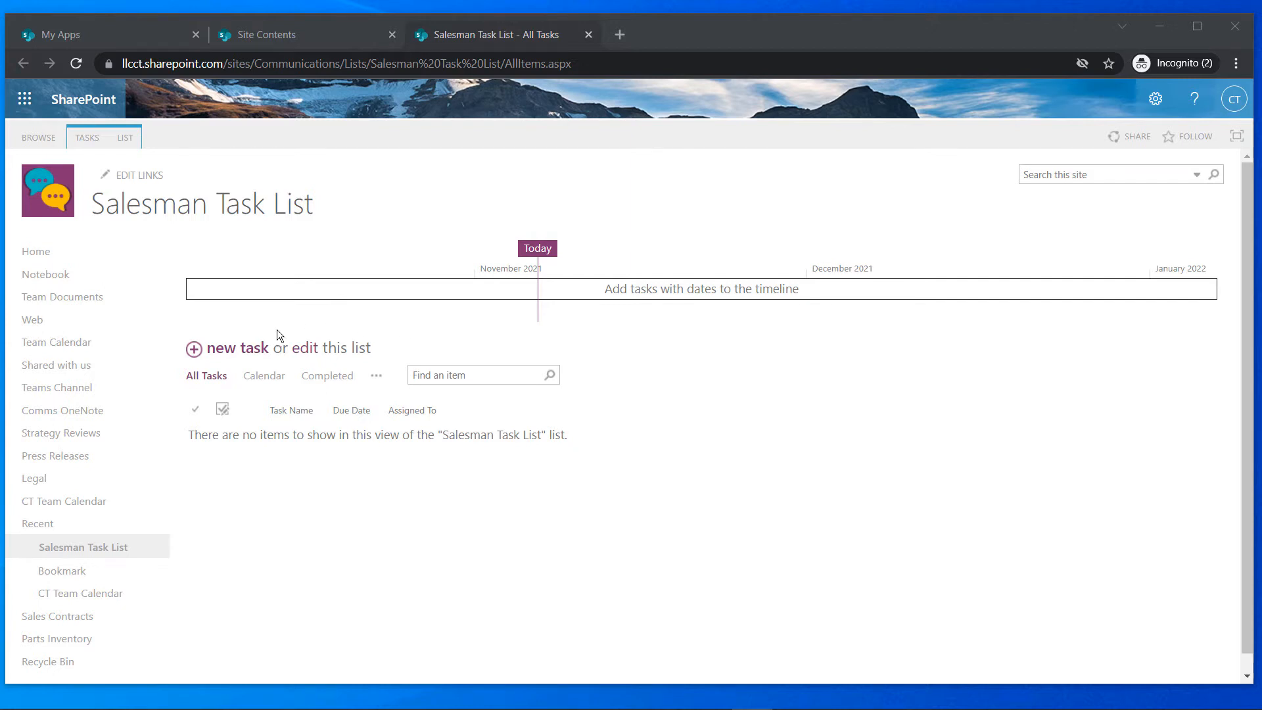
# Add task 'Upload latest Contracts' from 11/8 to 11/12, assigned to the suggested salesman, and save
pyautogui.click(231, 350)
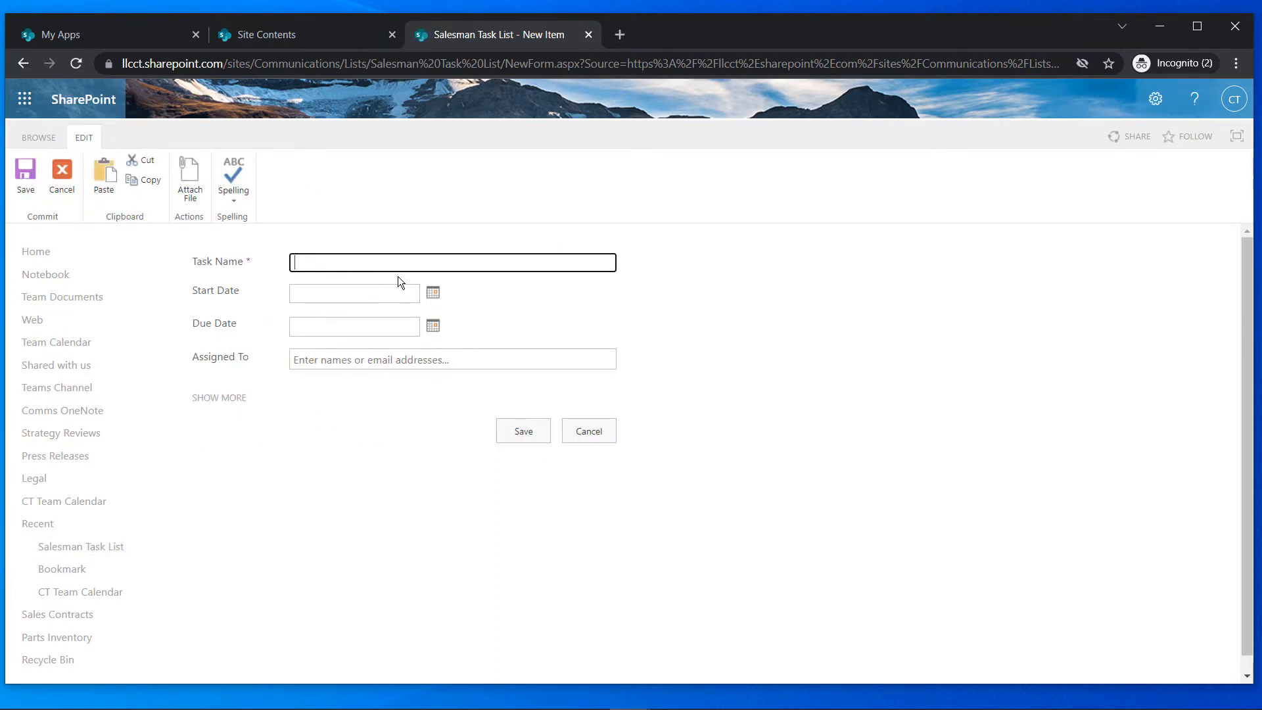
pyautogui.write('Upload latest Contracts')
pyautogui.click(432, 293)
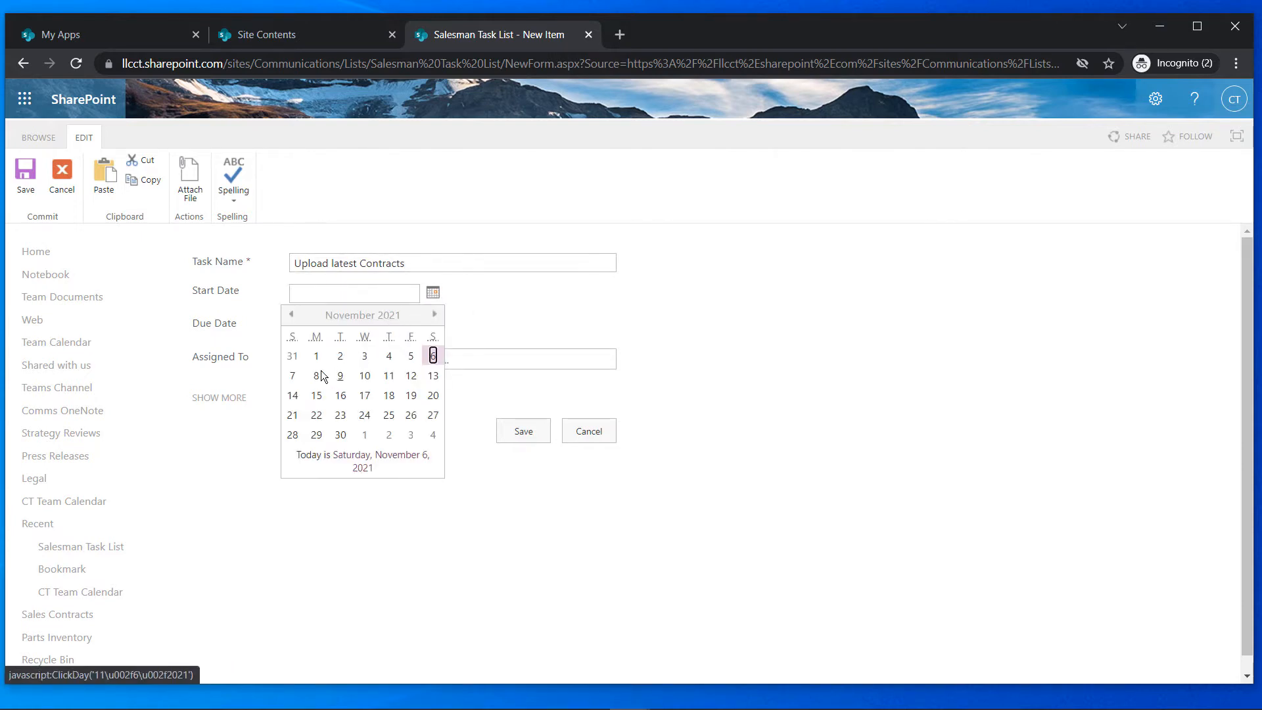
pyautogui.click(319, 373)
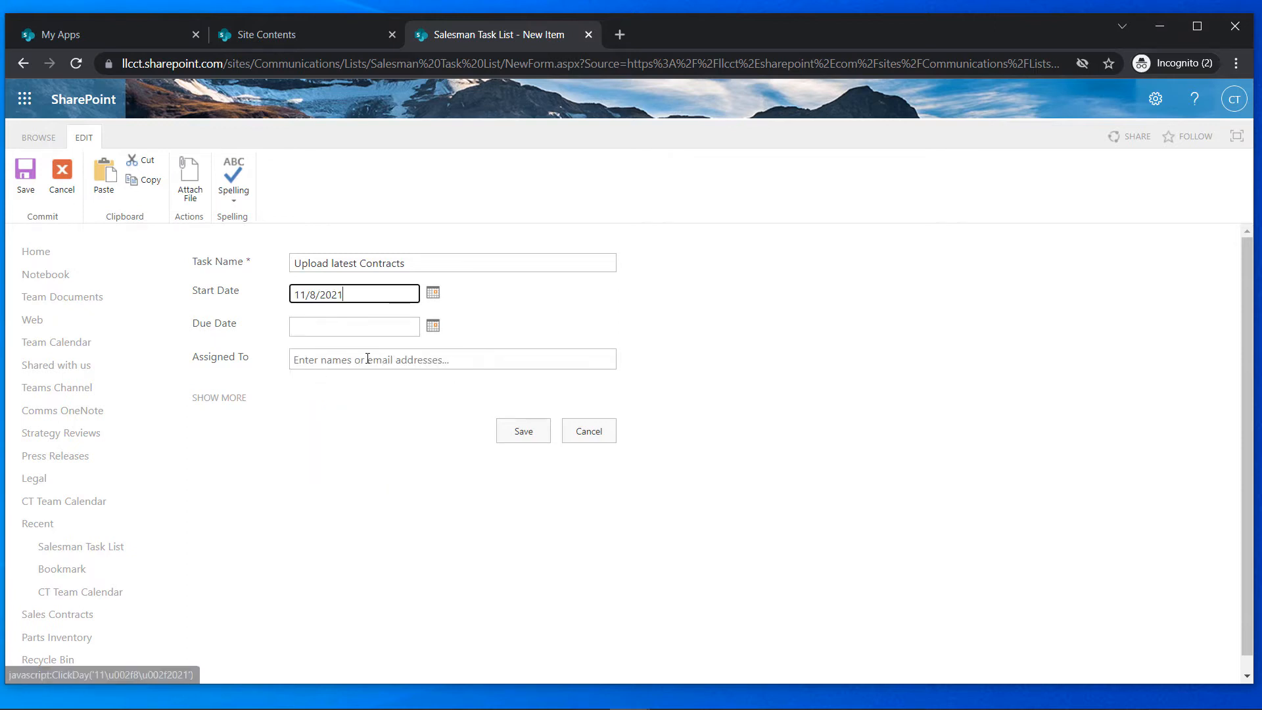
pyautogui.click(433, 325)
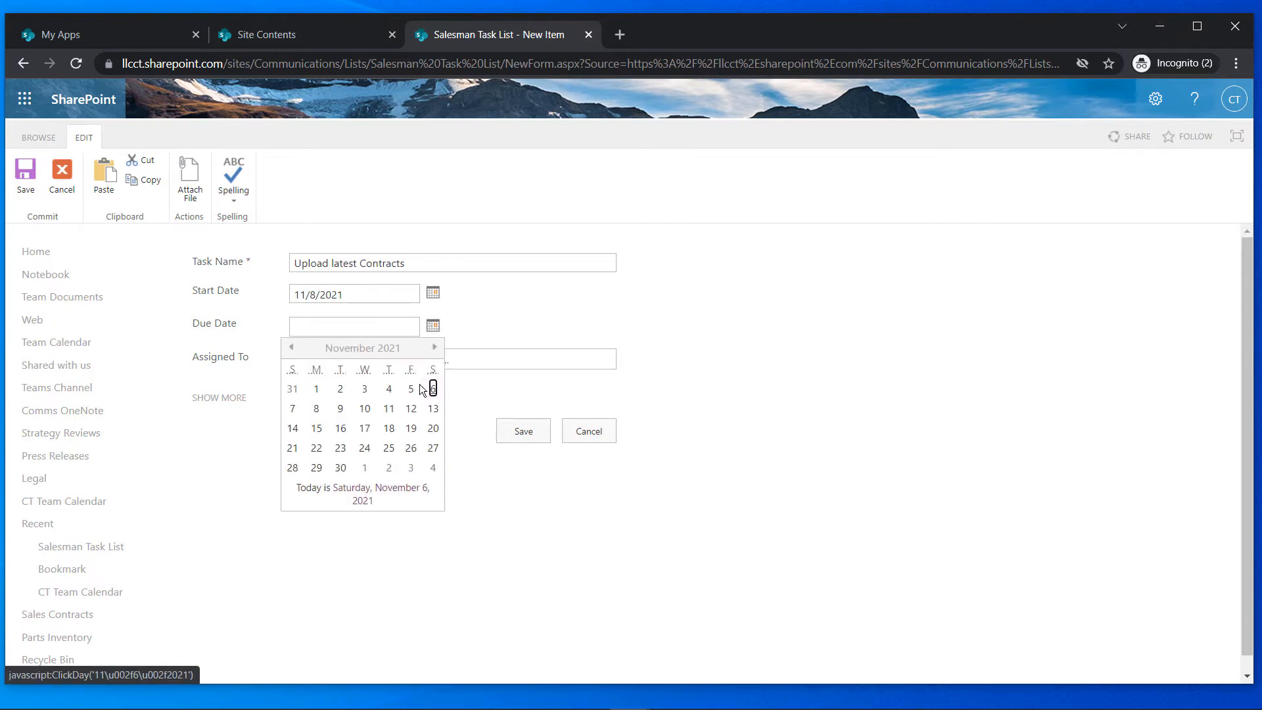
pyautogui.click(407, 411)
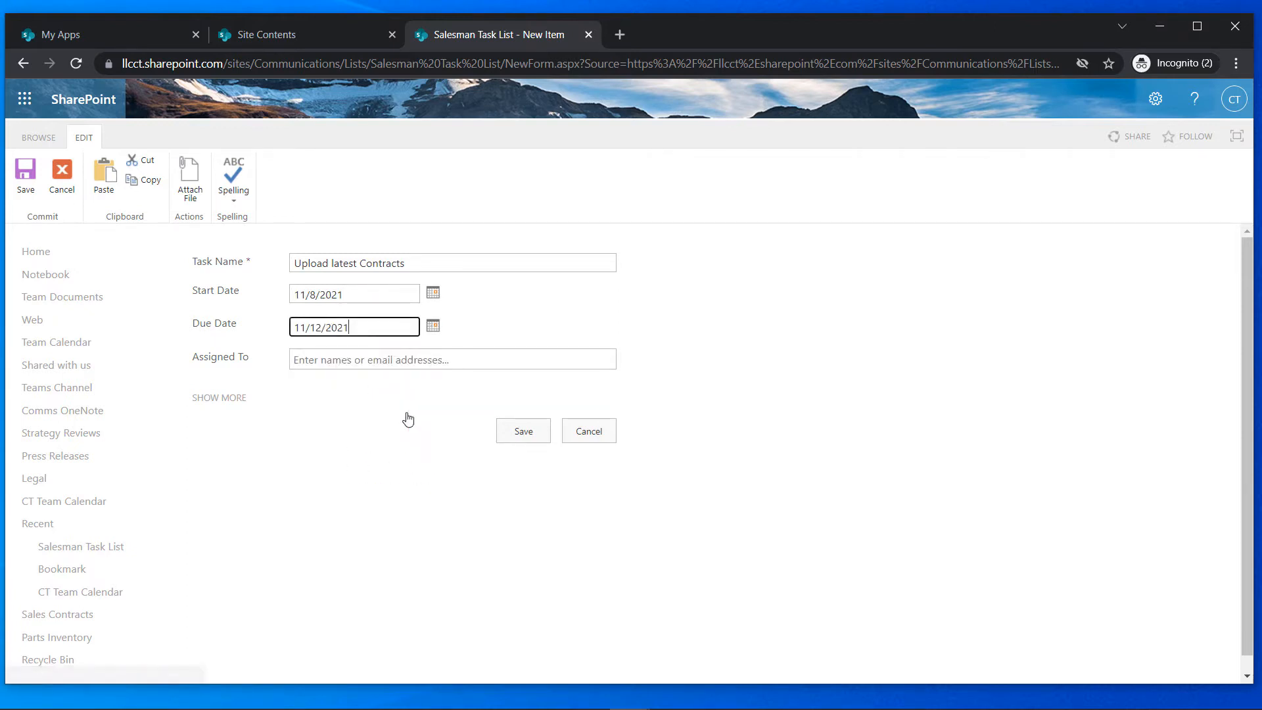
pyautogui.click(375, 362)
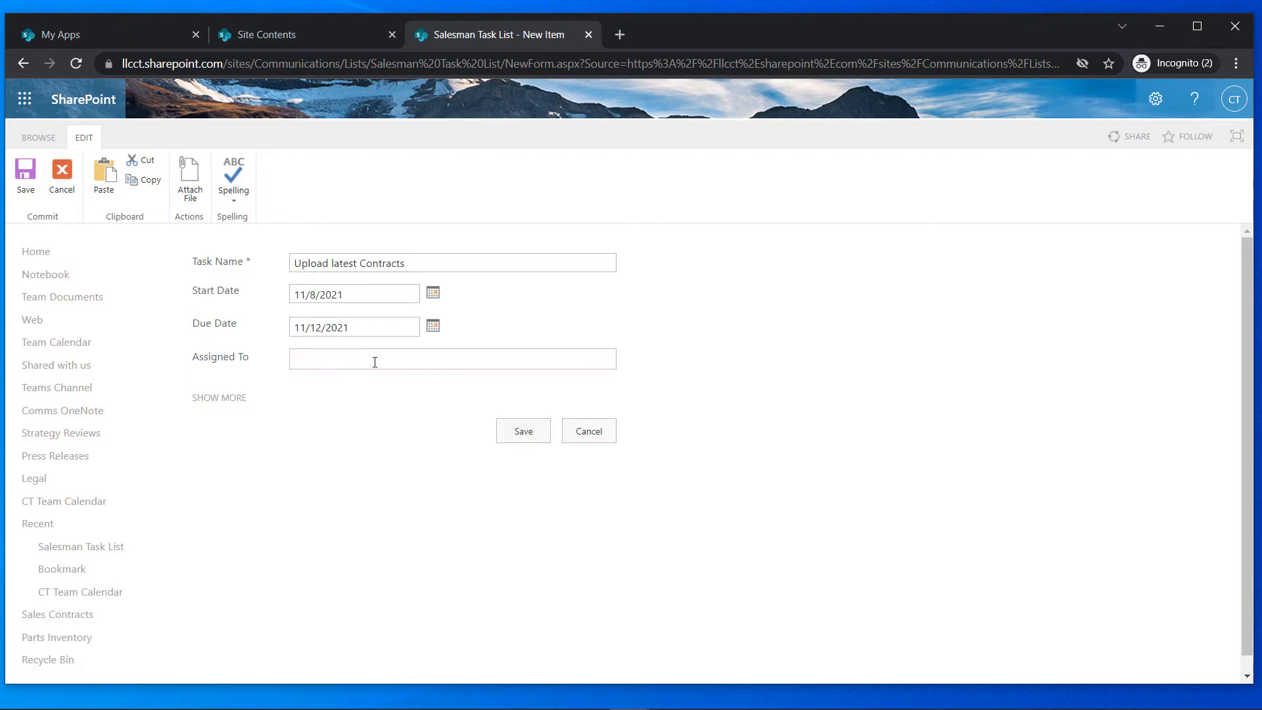
pyautogui.write('Tony')
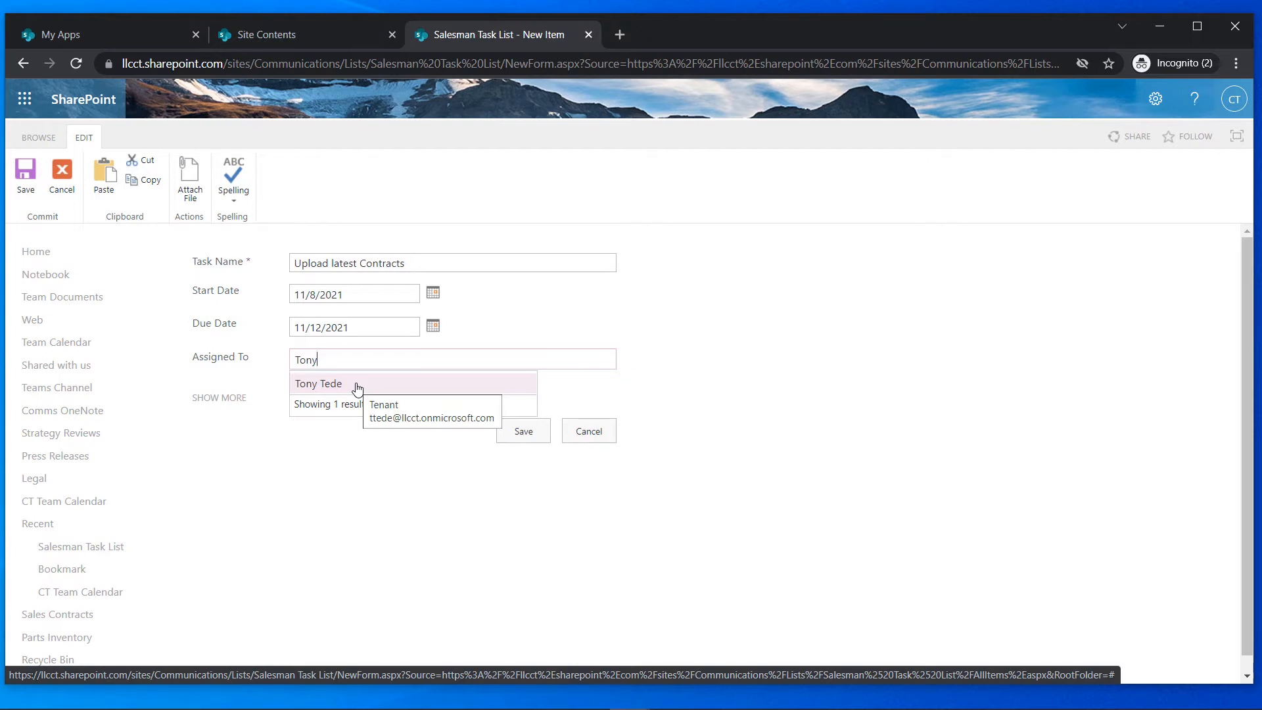
pyautogui.click(357, 387)
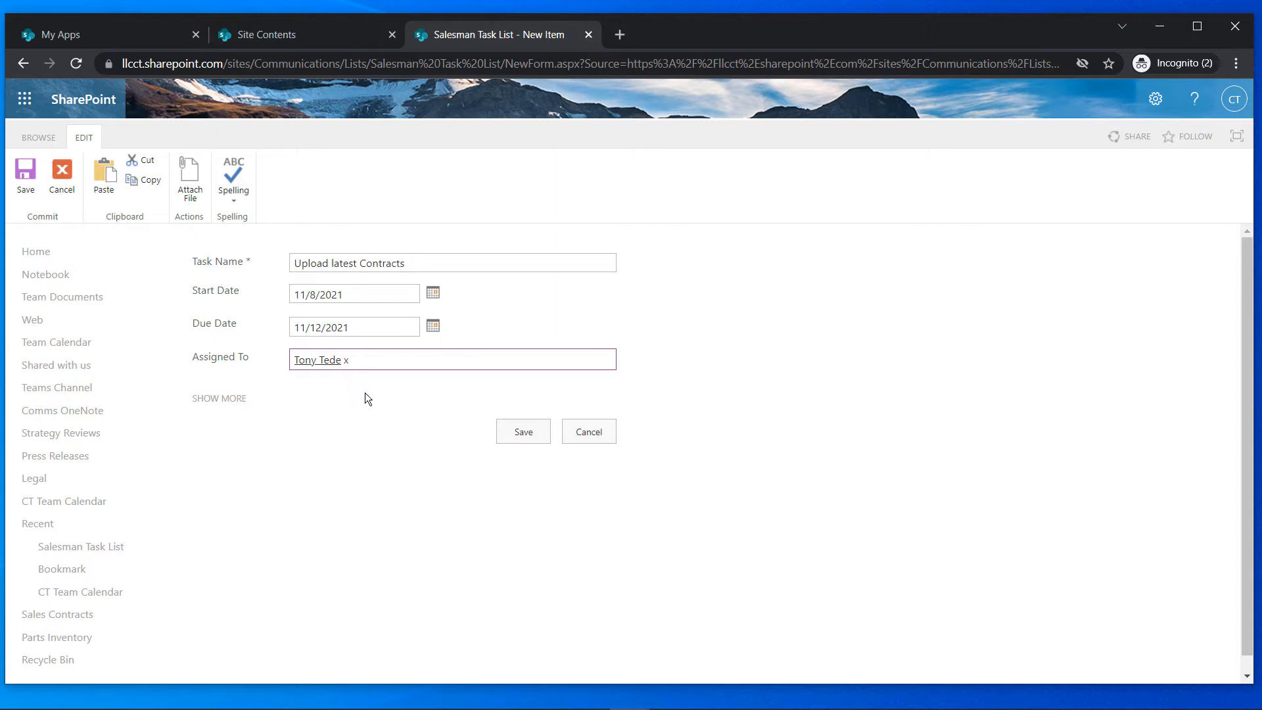
pyautogui.click(511, 437)
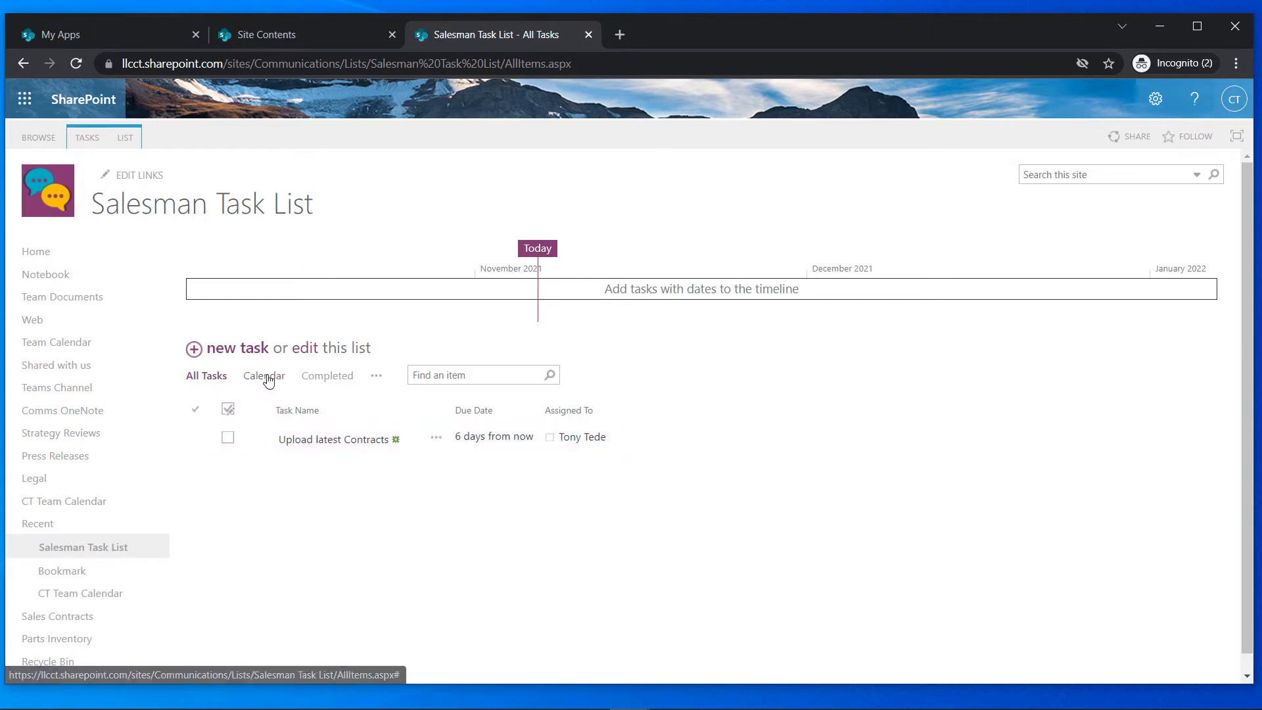
# Start a new task 'Review Contracts' with start date 11/15 and due date 11/18
pyautogui.click(238, 353)
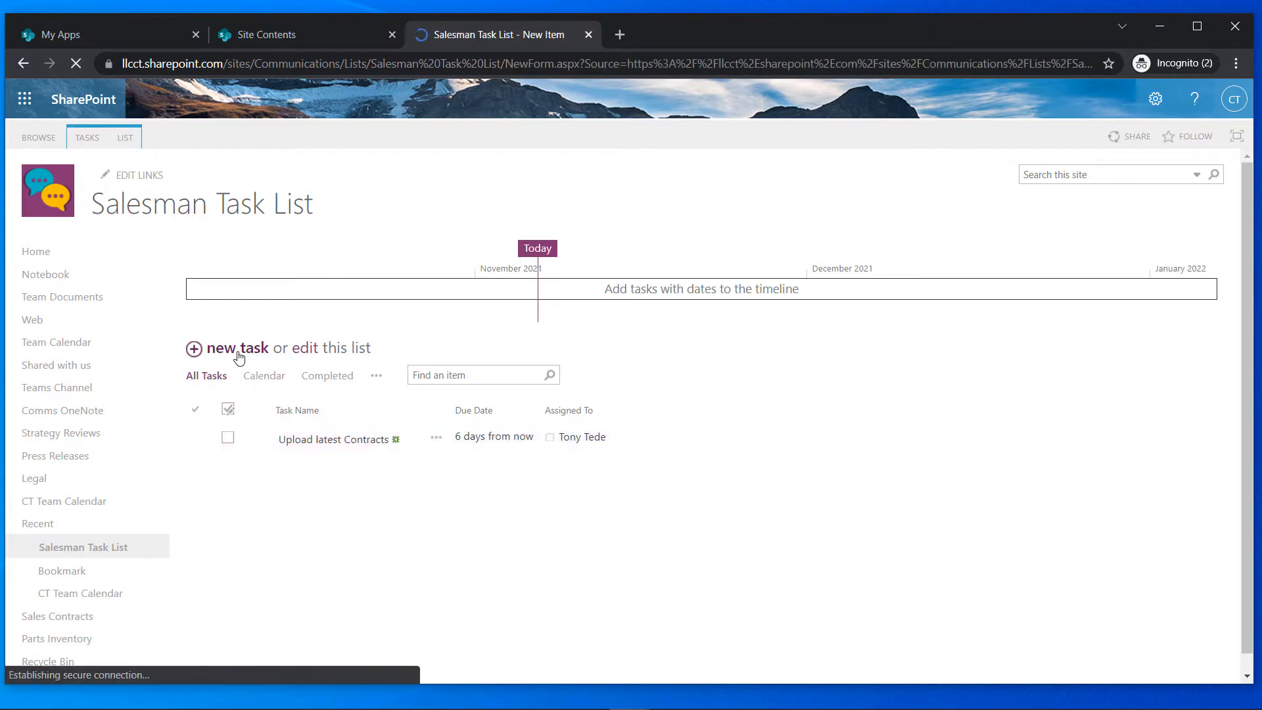
pyautogui.write('Re')
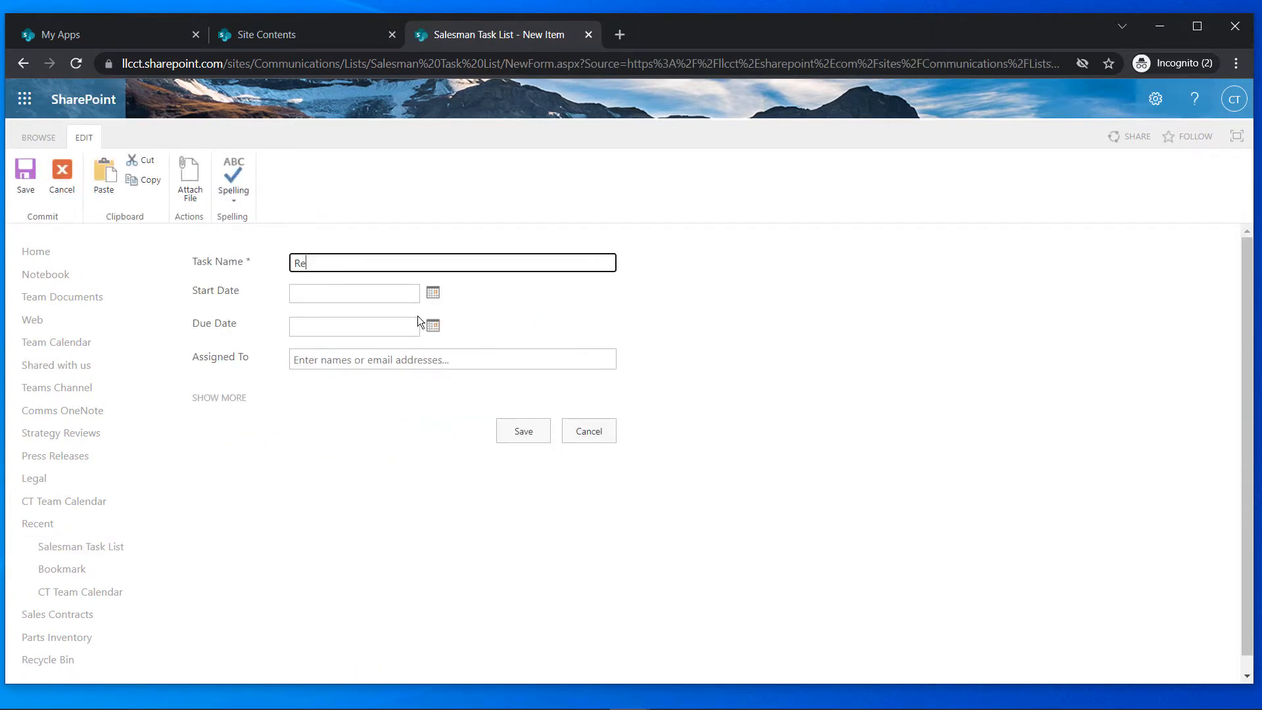
pyautogui.write('view Contracts')
pyautogui.click(433, 293)
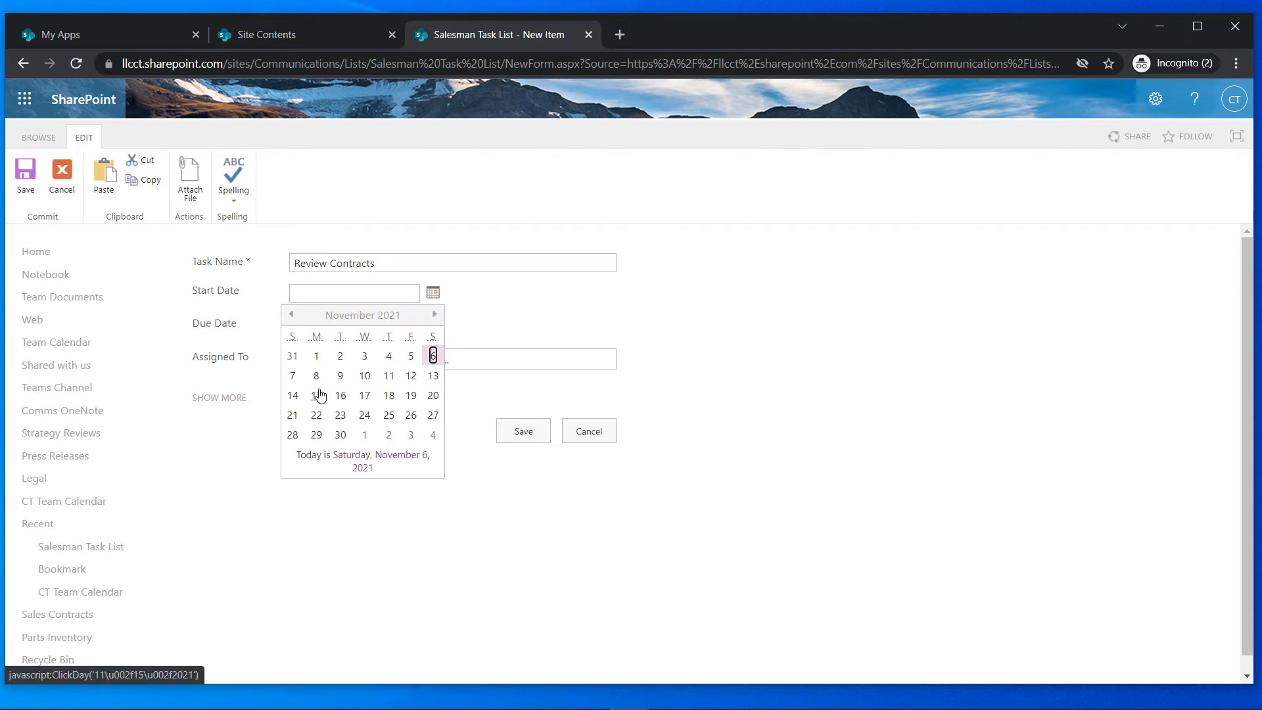
pyautogui.click(318, 395)
pyautogui.click(431, 327)
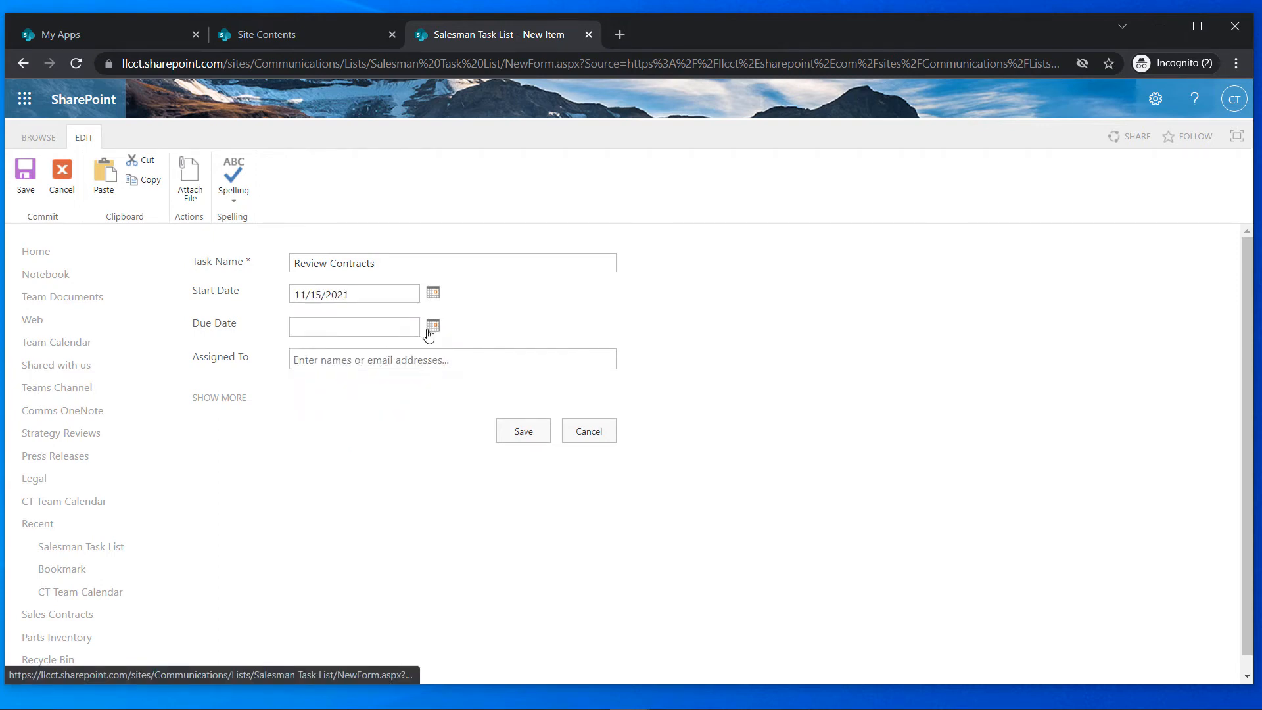
pyautogui.click(389, 429)
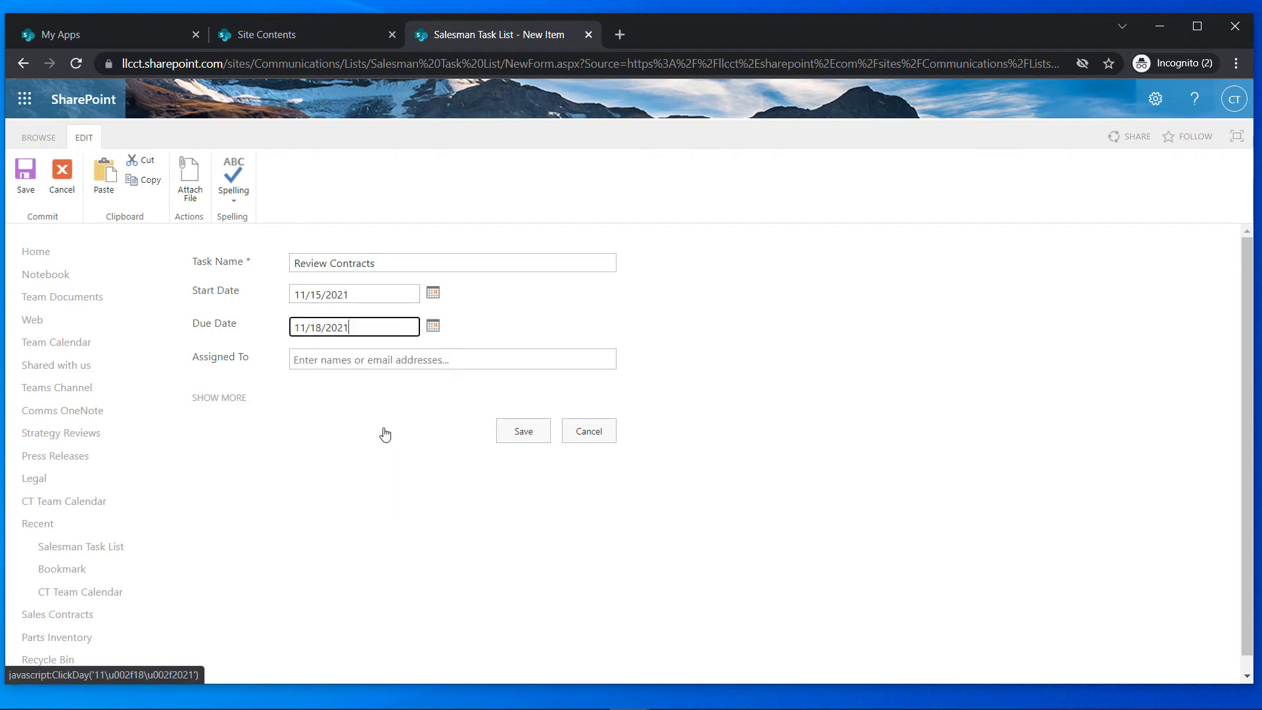
# Clear the mistyped assignee so Assigned To stays blank, and save the task
pyautogui.click(378, 355)
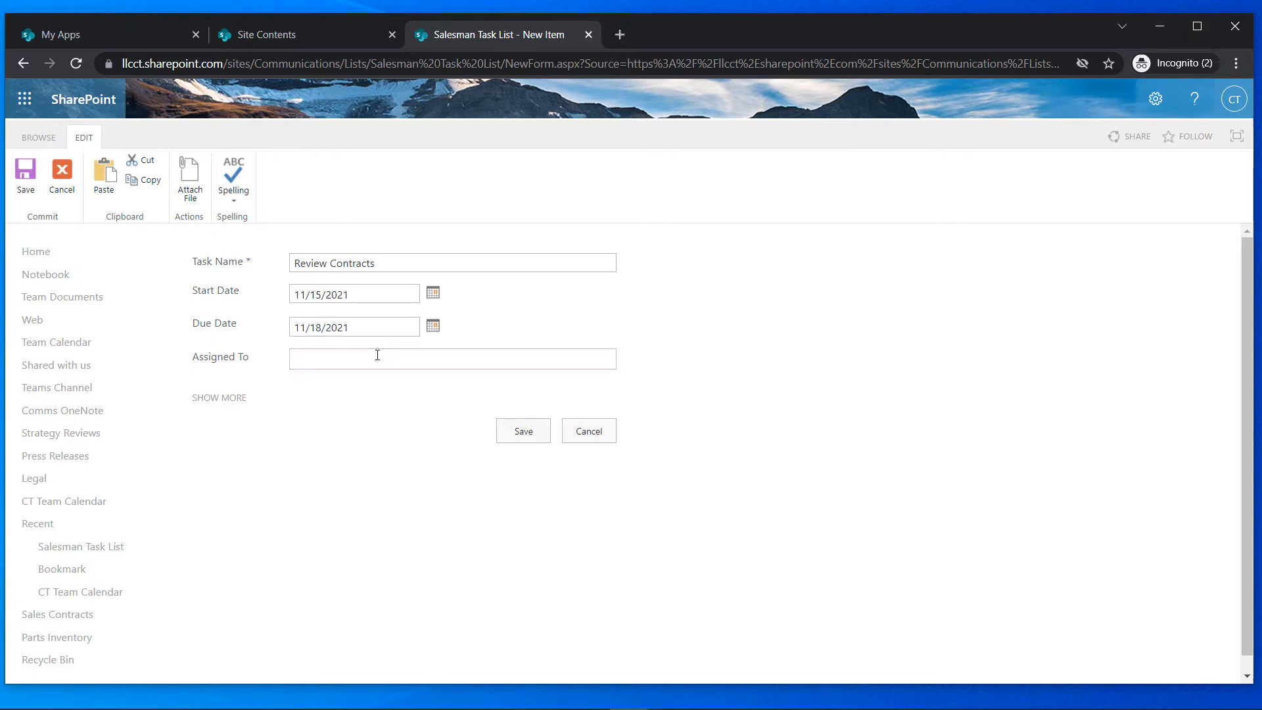
pyautogui.write('Chri')
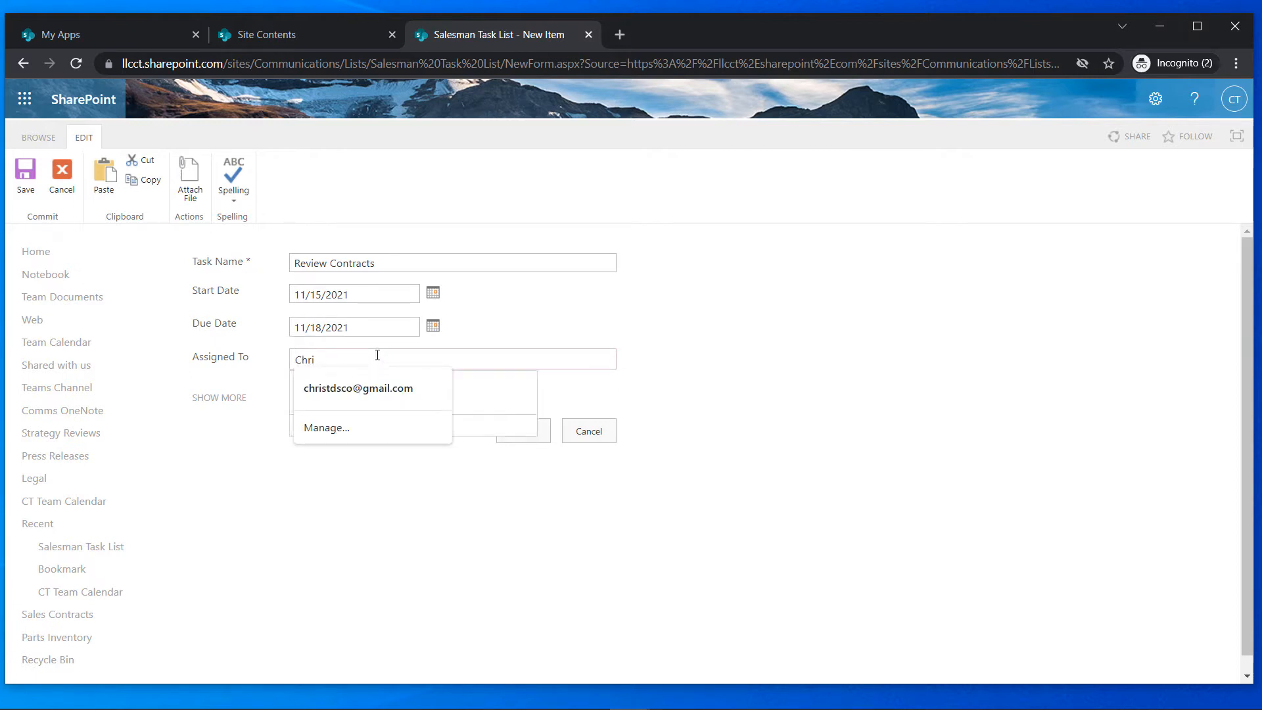
pyautogui.press('BackSpace')
pyautogui.press('BackSpace')
pyautogui.press('BackSpace')
pyautogui.write('t')
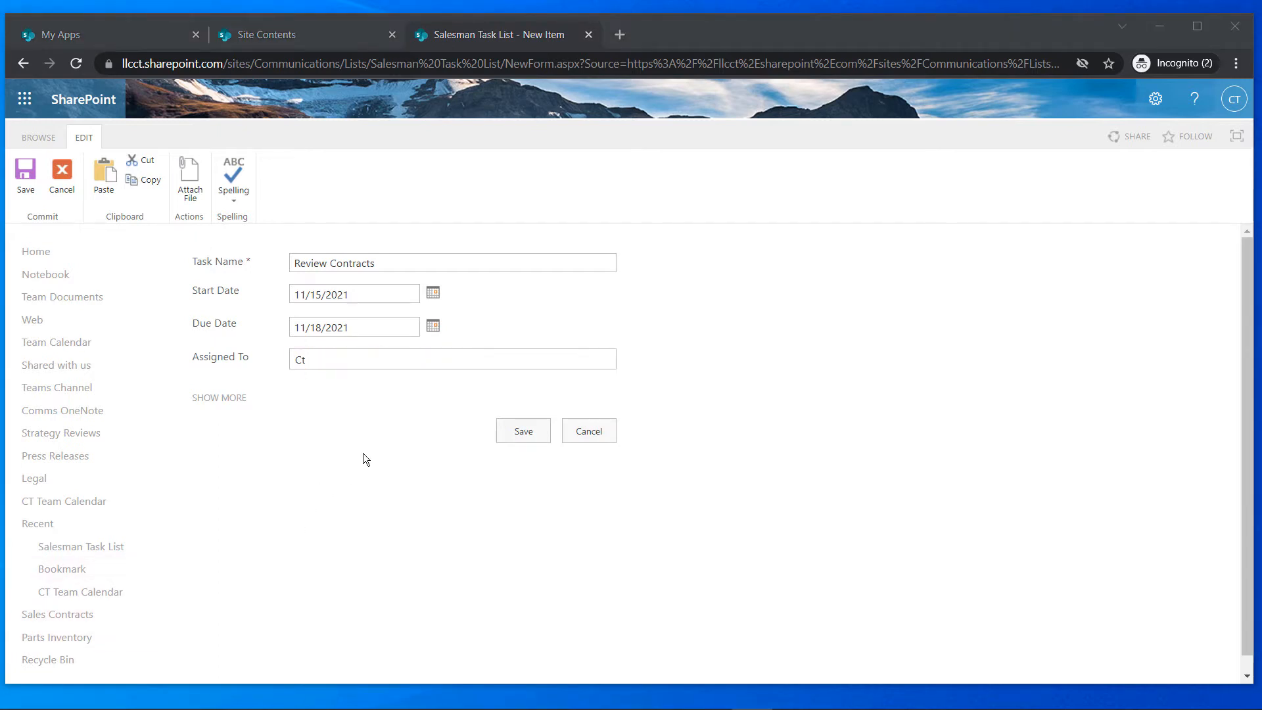
pyautogui.click(399, 368)
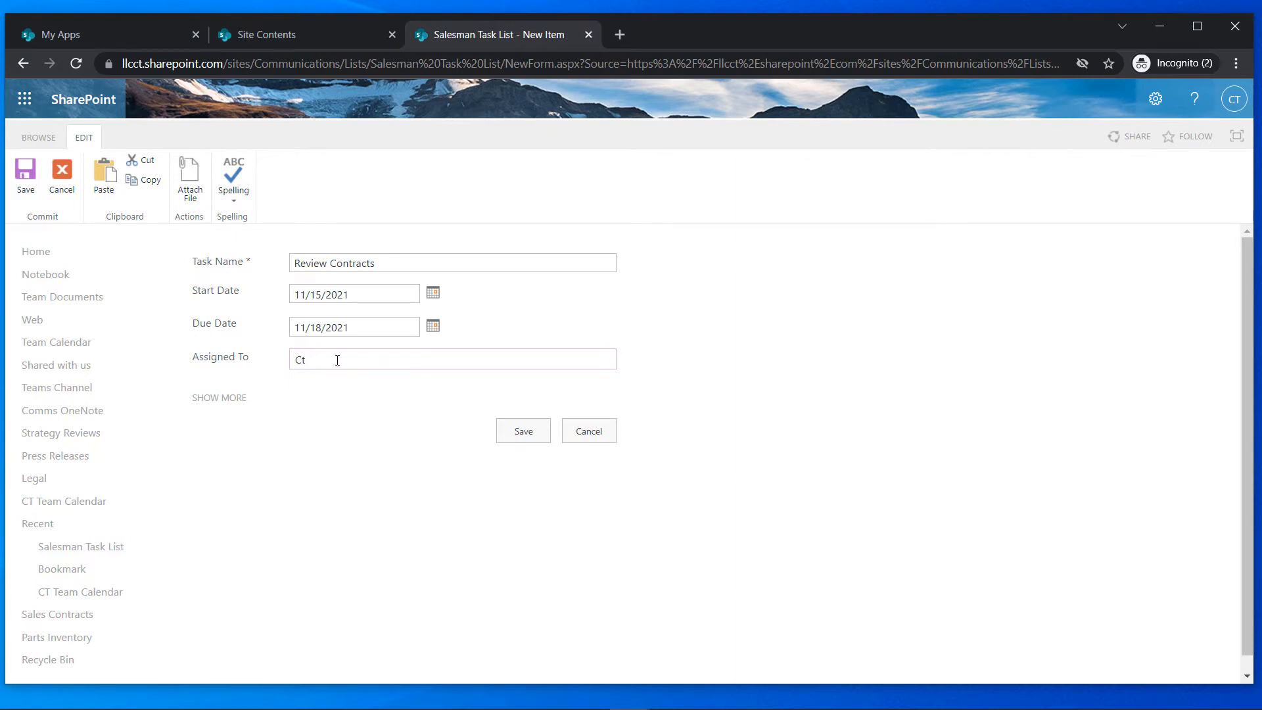
pyautogui.press('BackSpace')
pyautogui.press('BackSpace')
pyautogui.click(458, 455)
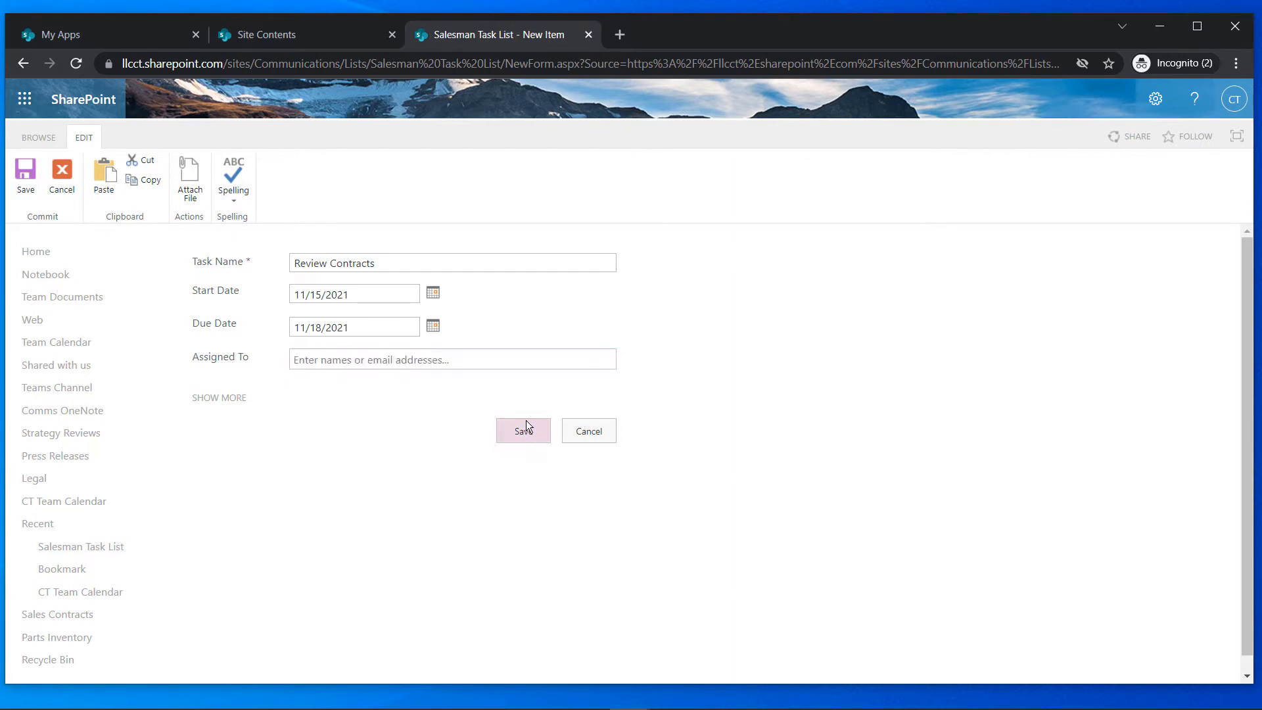
pyautogui.click(519, 430)
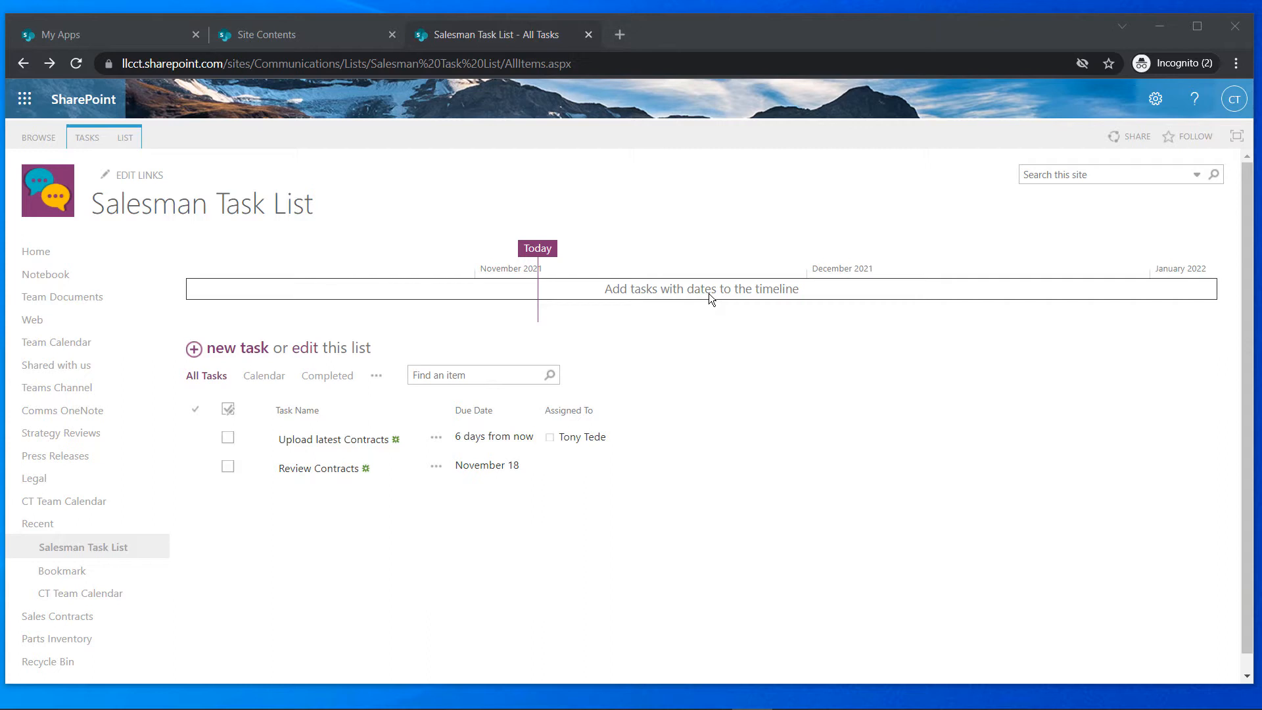
# Add a subtask named 'Upload TGY Contract' under Upload latest Contracts
pyautogui.click(437, 445)
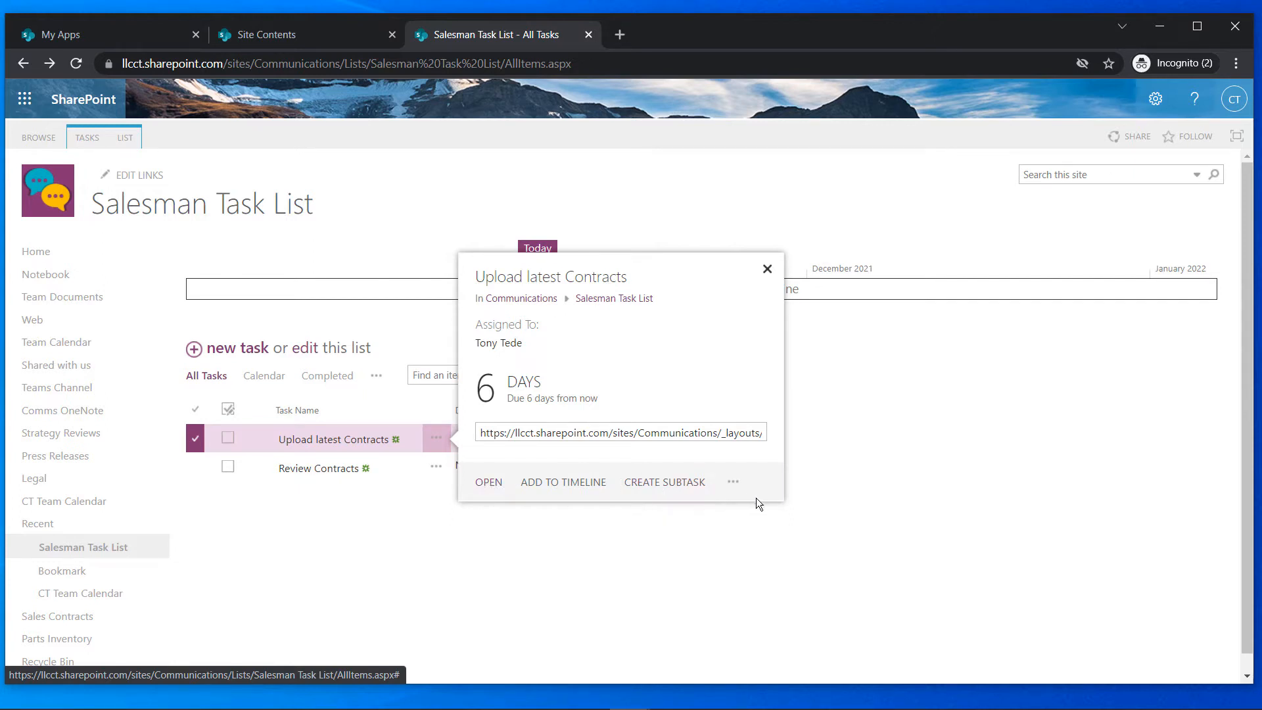
pyautogui.click(649, 481)
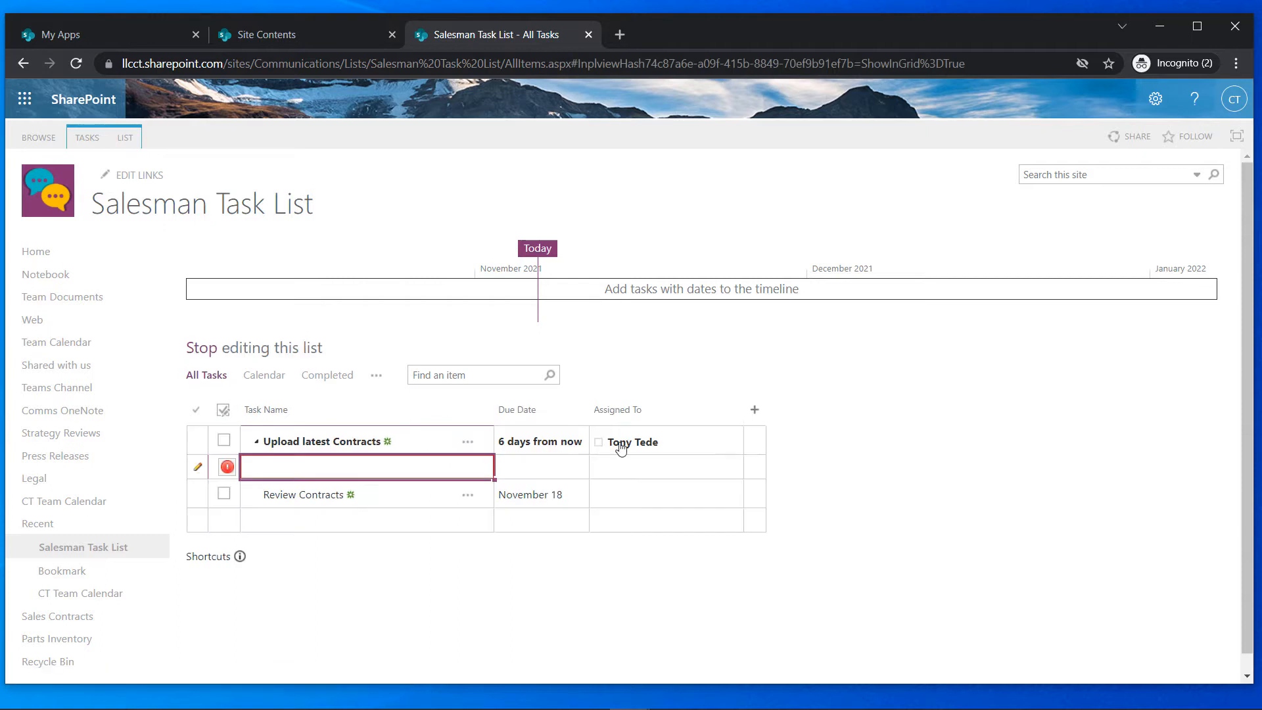
pyautogui.click(382, 459)
pyautogui.write('U')
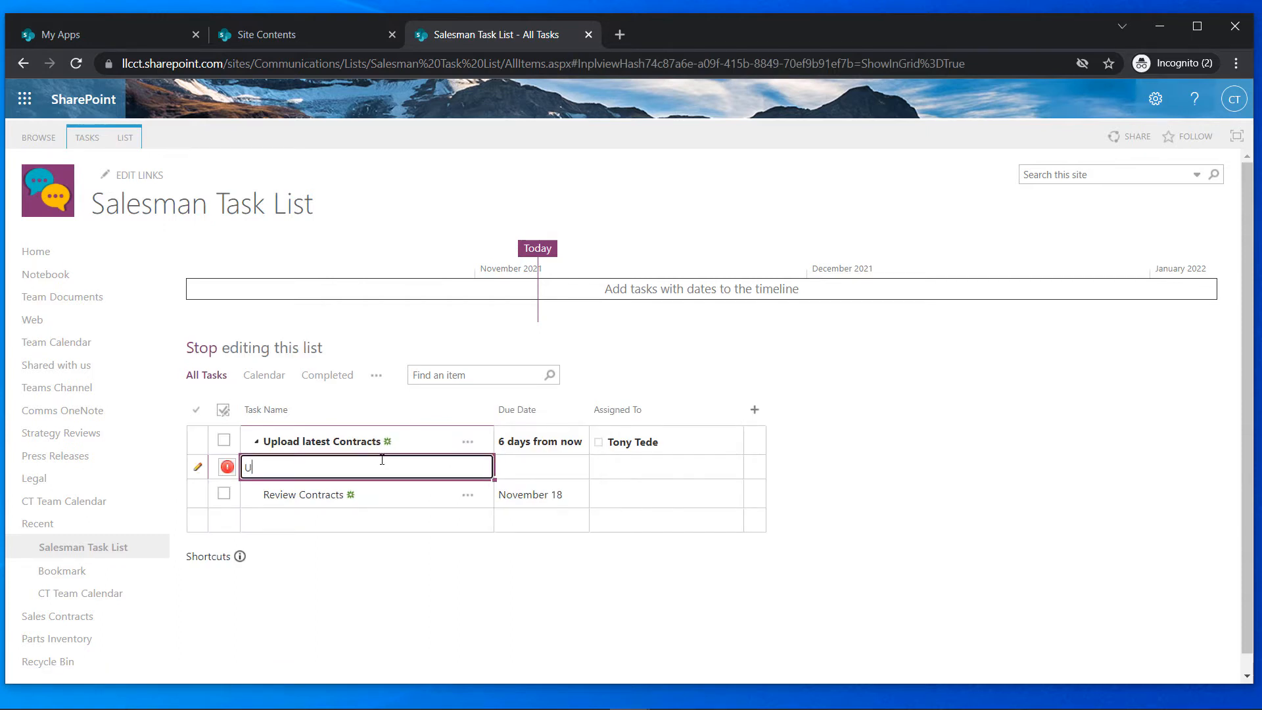
pyautogui.write('pload TGY Contract')
# Set the subtask's due date to 11/4/2021 and assign it to the same salesman
pyautogui.click(508, 471)
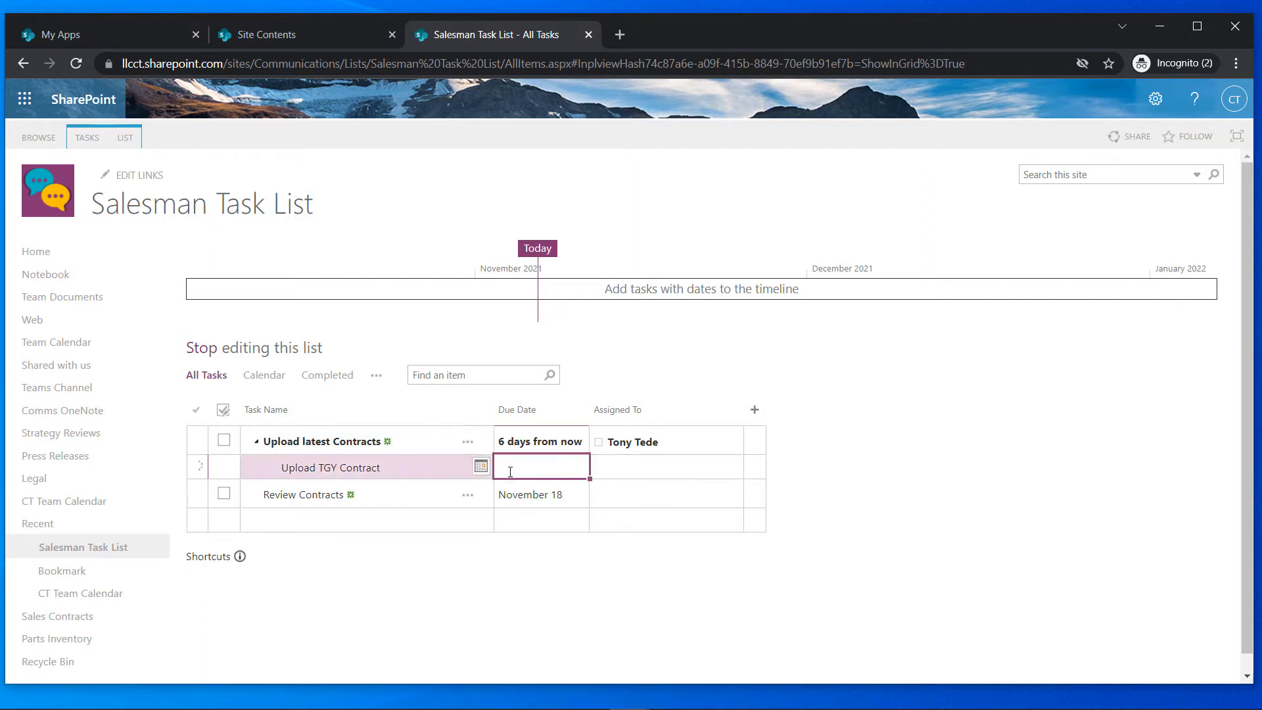
pyautogui.click(481, 470)
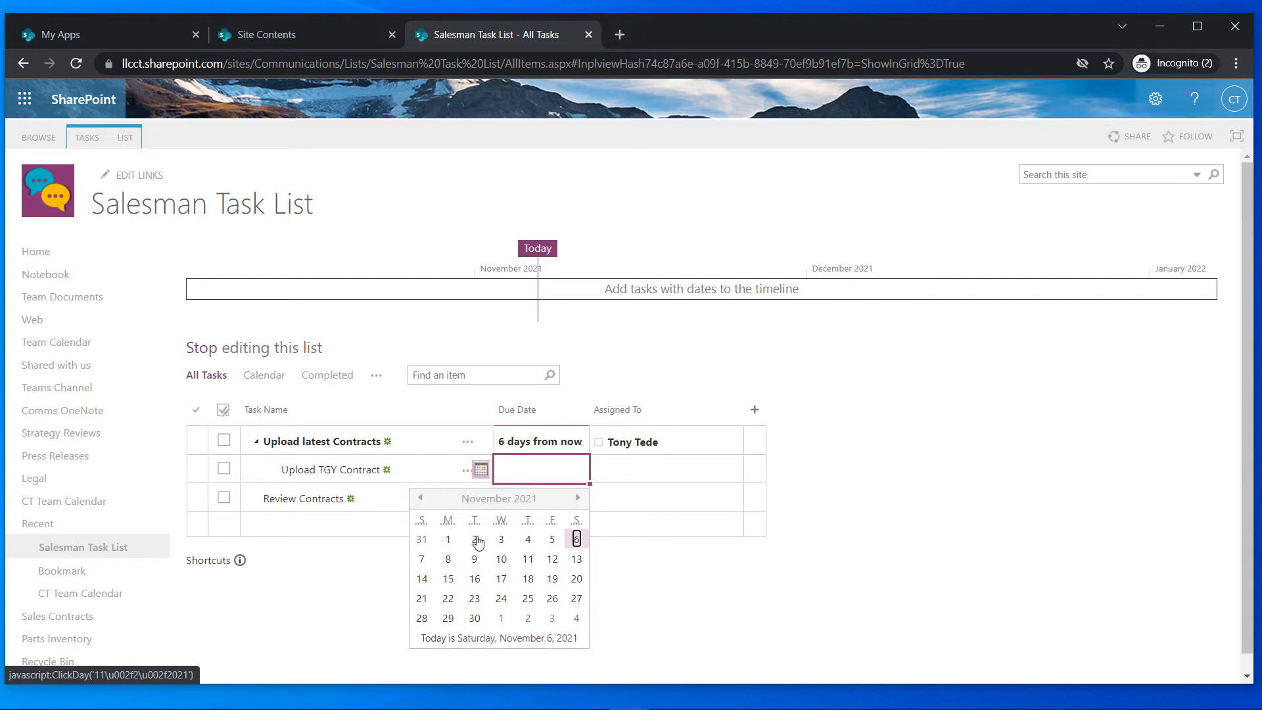
pyautogui.click(527, 542)
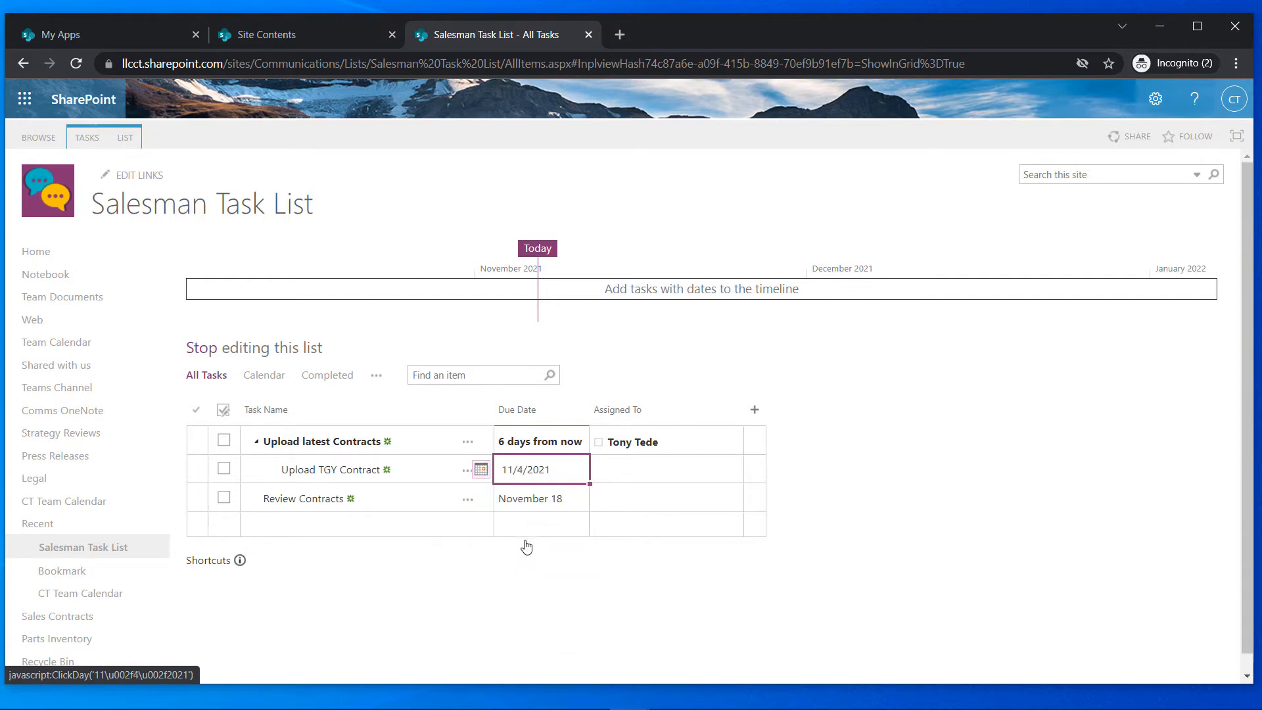
pyautogui.click(642, 469)
pyautogui.write('Tony')
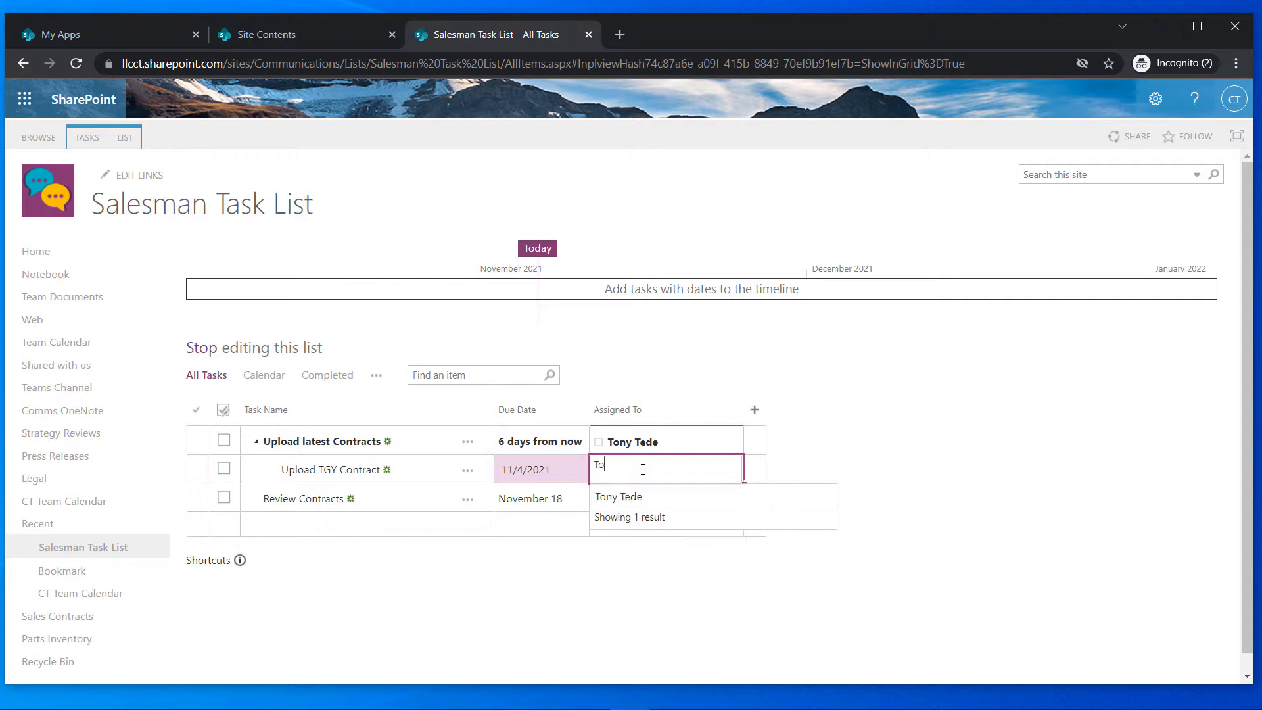
pyautogui.click(628, 498)
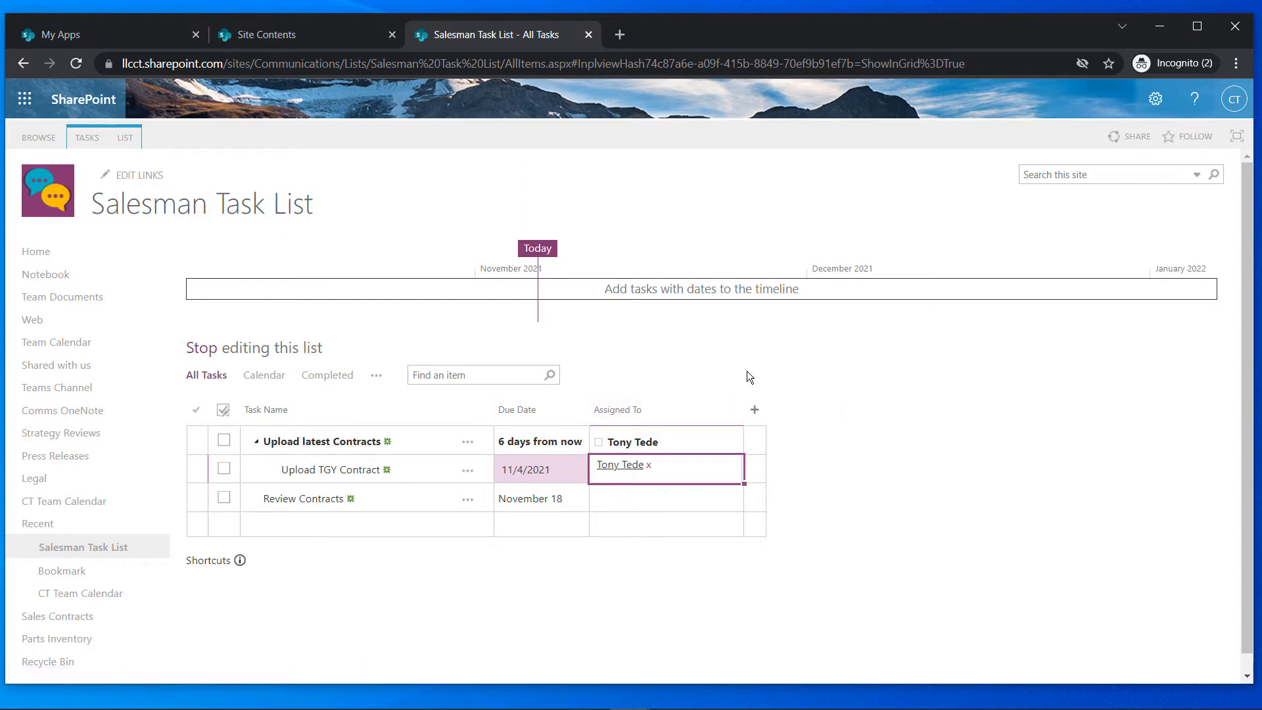
# Add Upload latest Contracts and Review Contracts to the timeline, then edit the subtask's due date
pyautogui.click(467, 443)
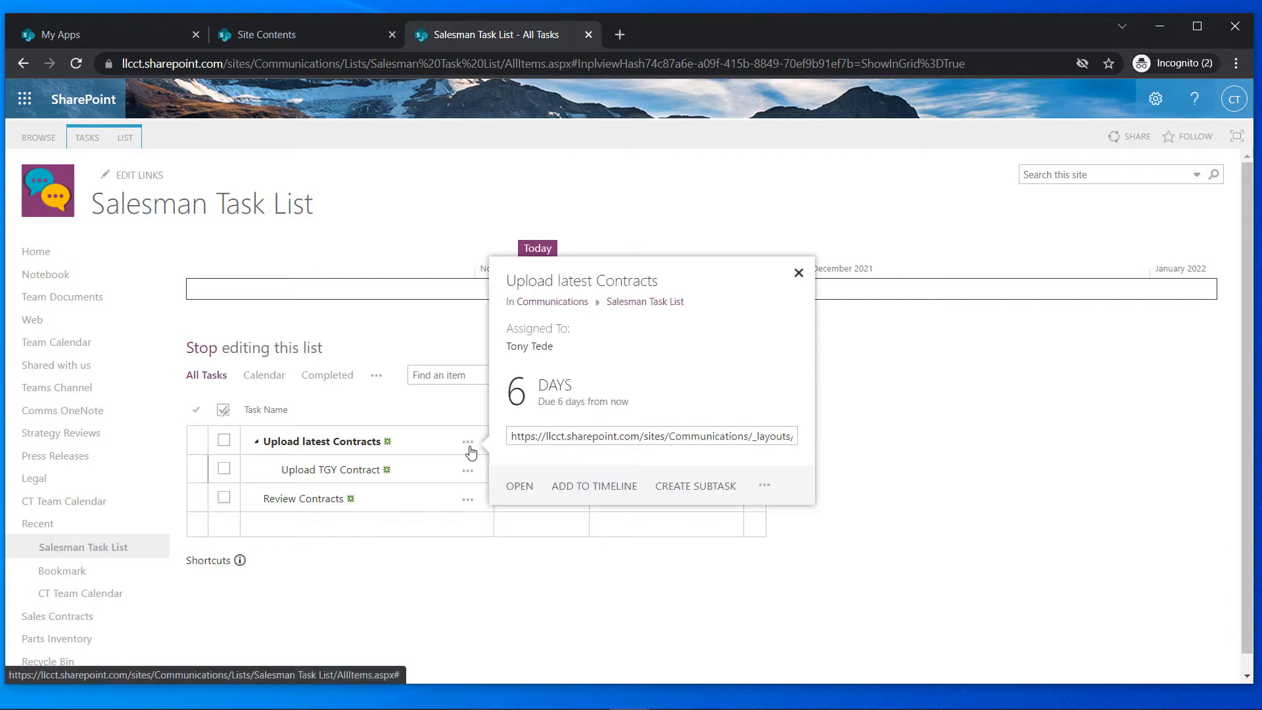
pyautogui.click(587, 486)
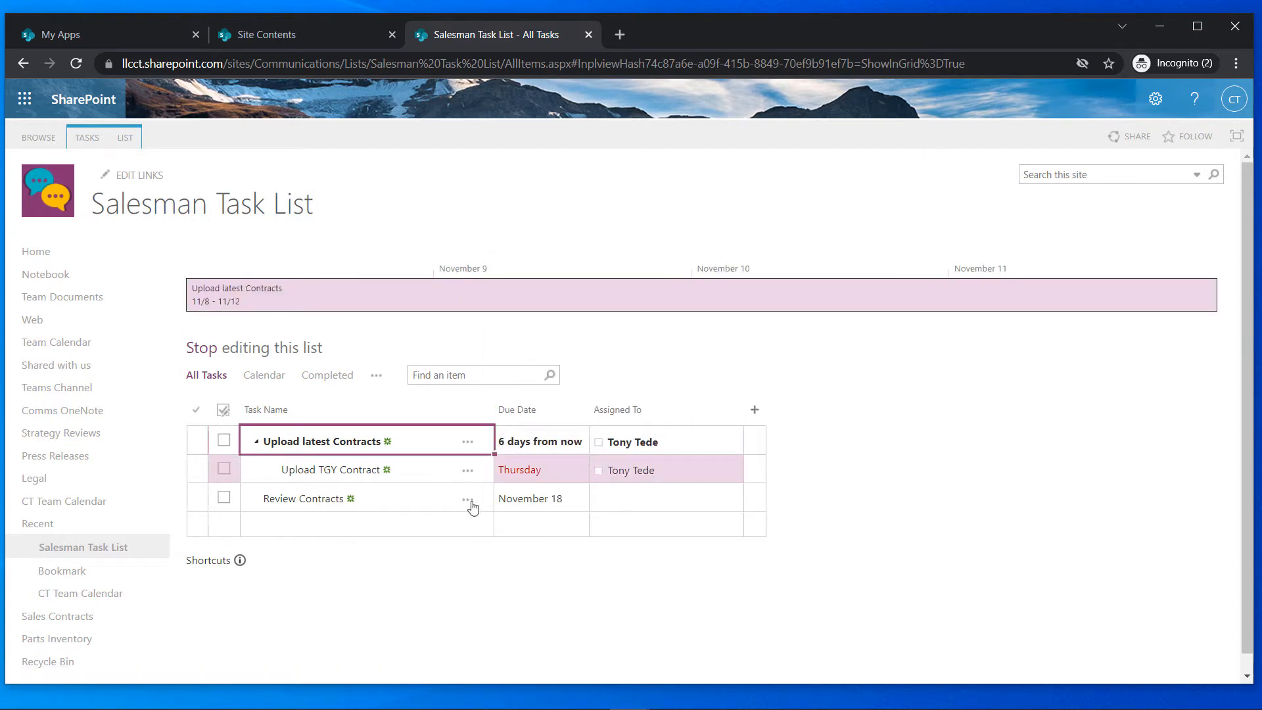
pyautogui.click(467, 503)
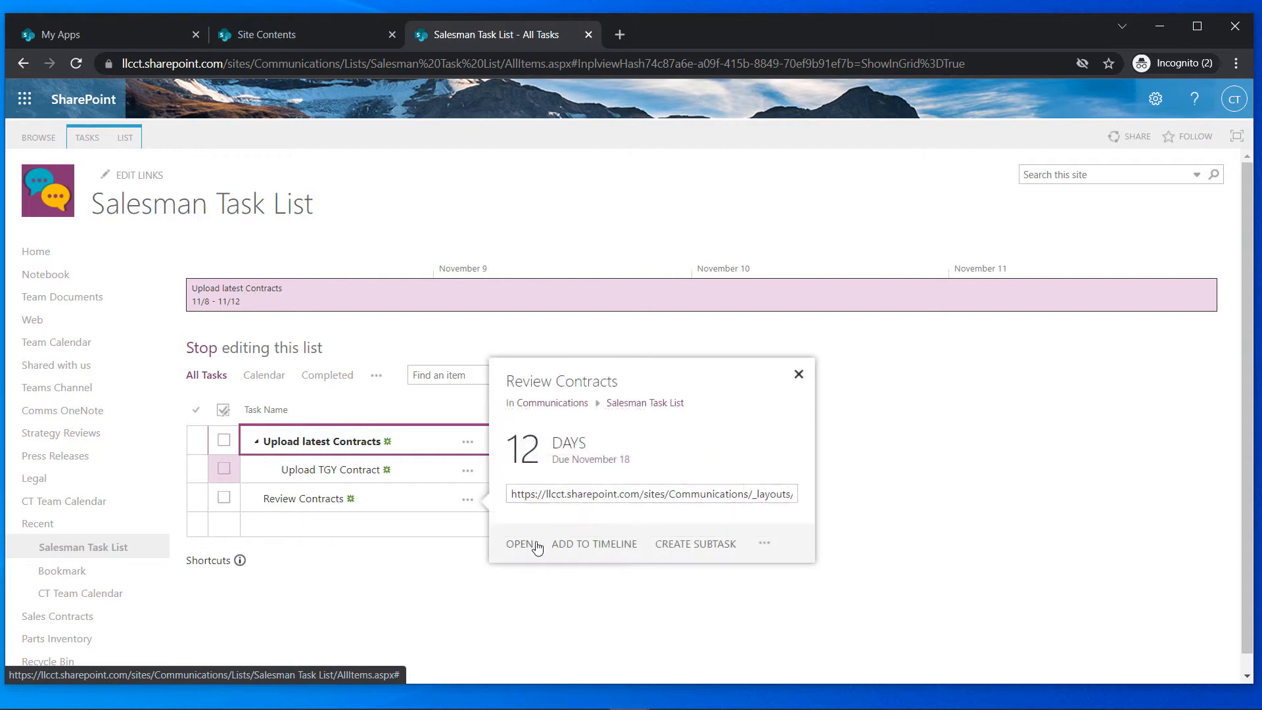
pyautogui.click(564, 544)
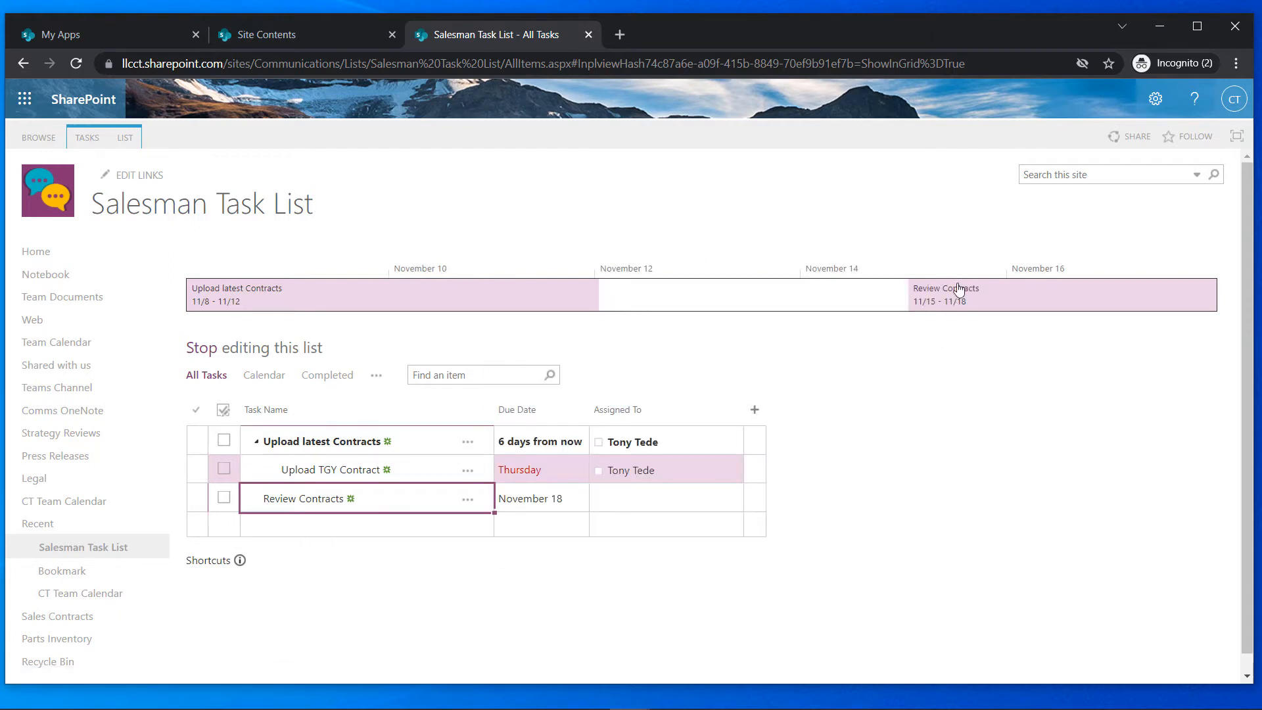
pyautogui.click(548, 470)
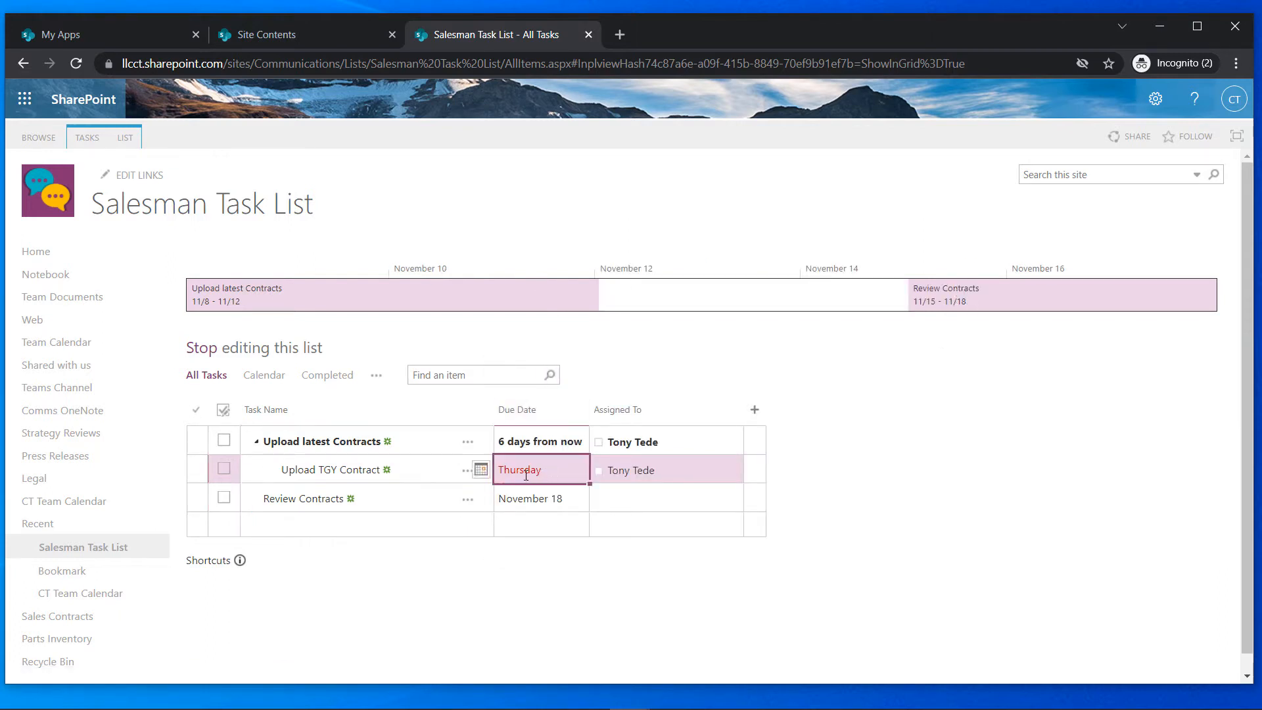
pyautogui.click(481, 469)
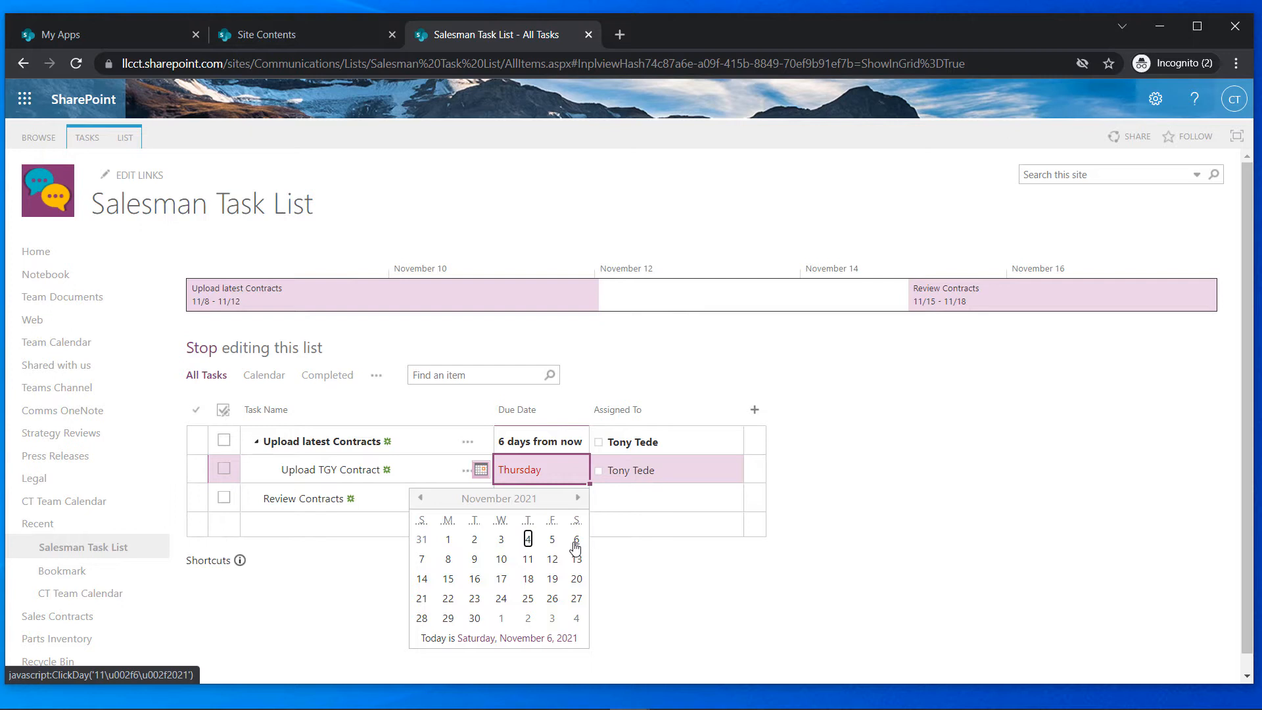
# Pick November 9 as the subtask's due date, then switch the list to Calendar view
pyautogui.click(475, 559)
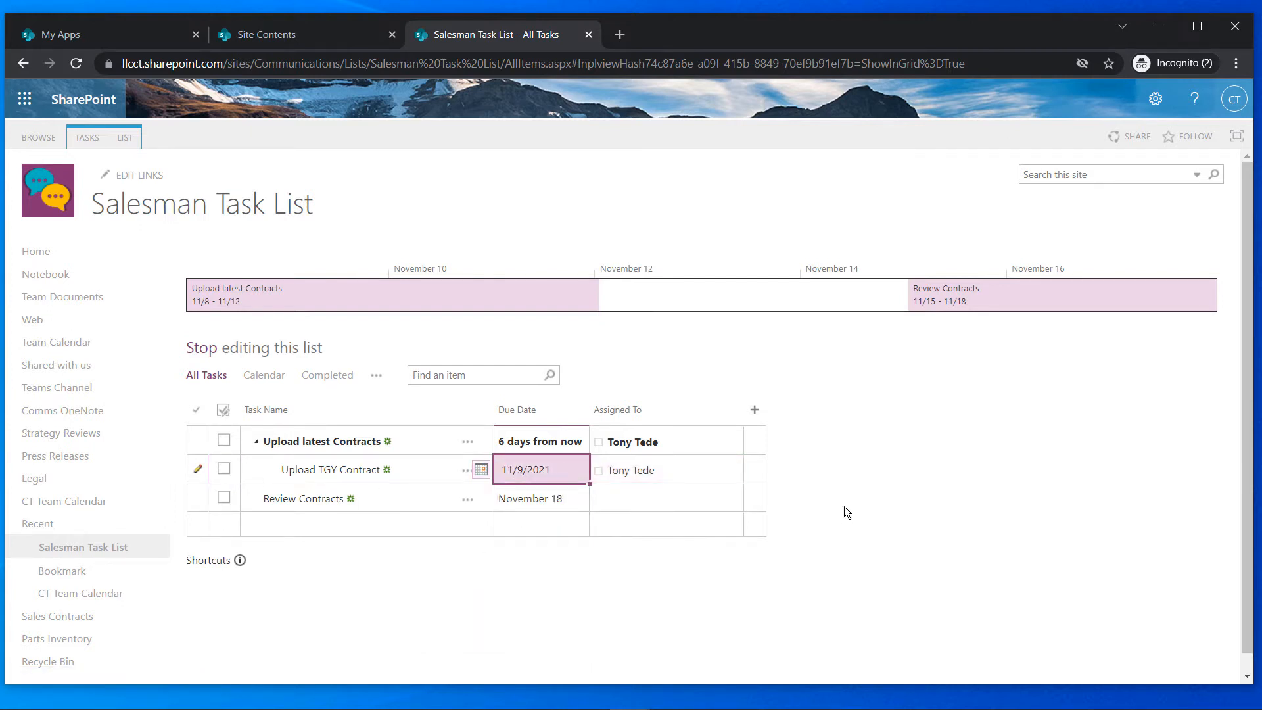
pyautogui.click(671, 471)
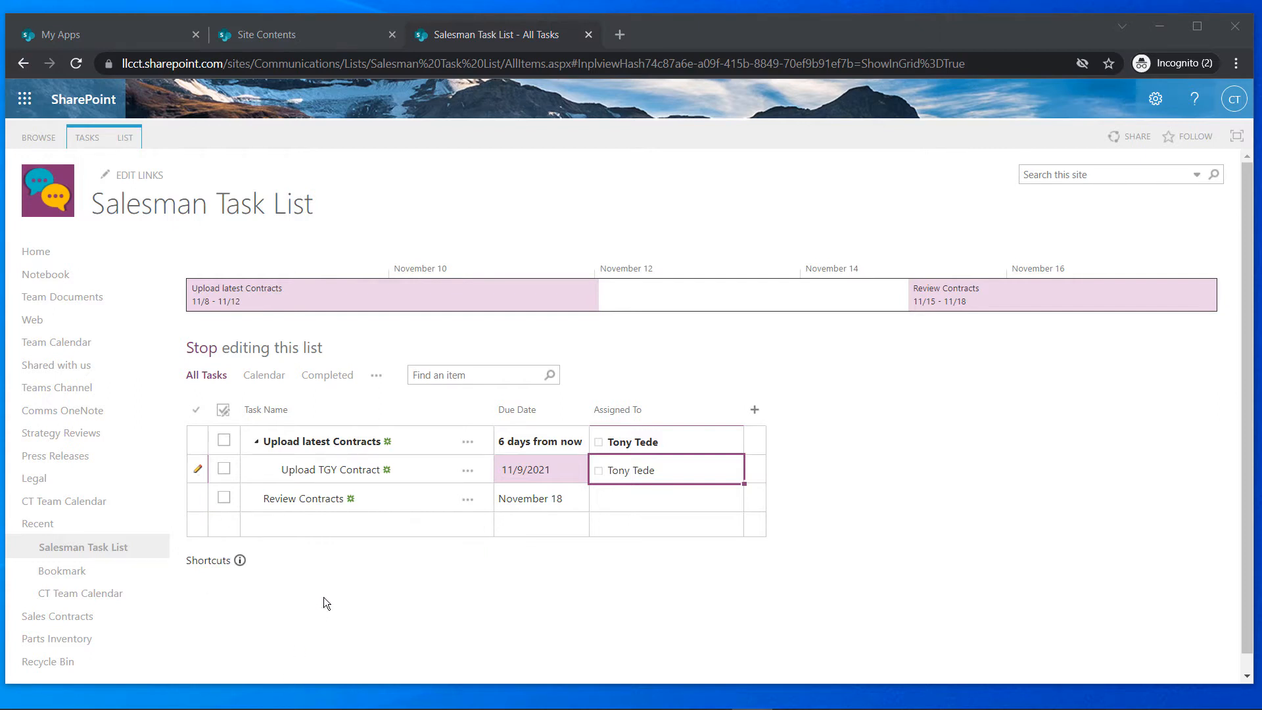
pyautogui.click(261, 383)
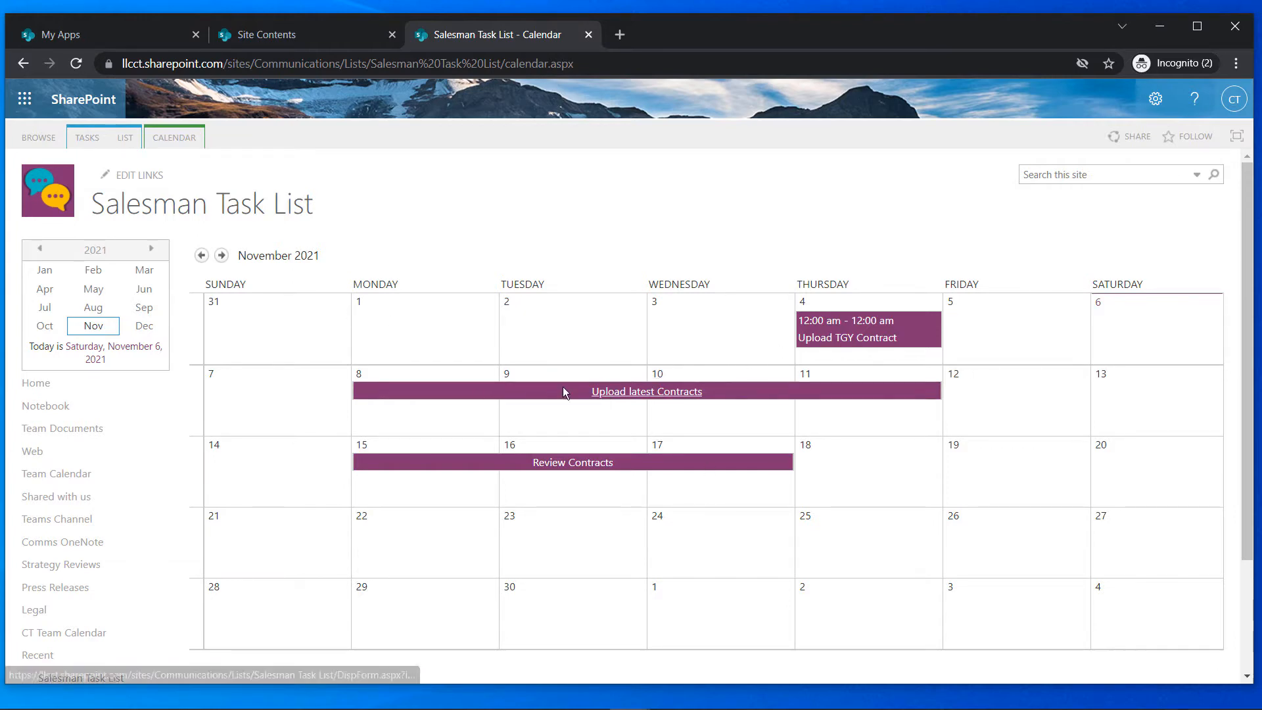
# Inspect the Upload latest Contracts event, check the Completed filter, then return to All Tasks
pyautogui.click(635, 395)
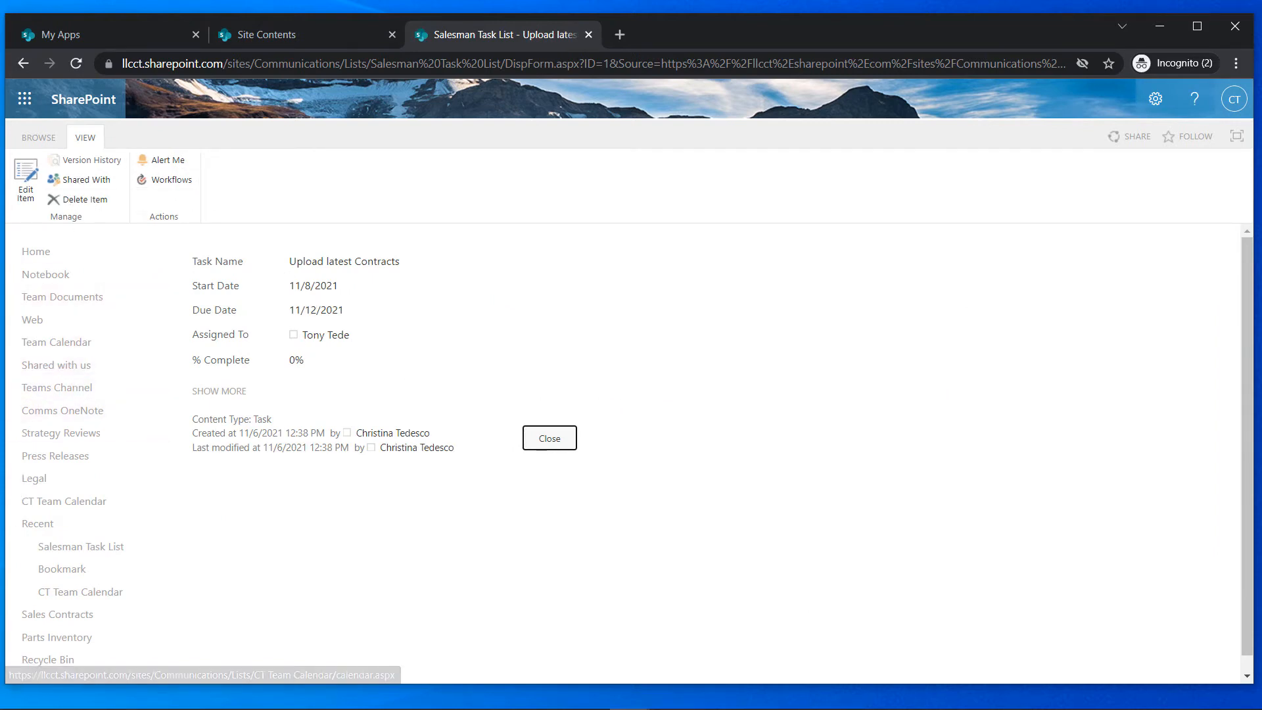
pyautogui.scroll(-1, 631, 453)
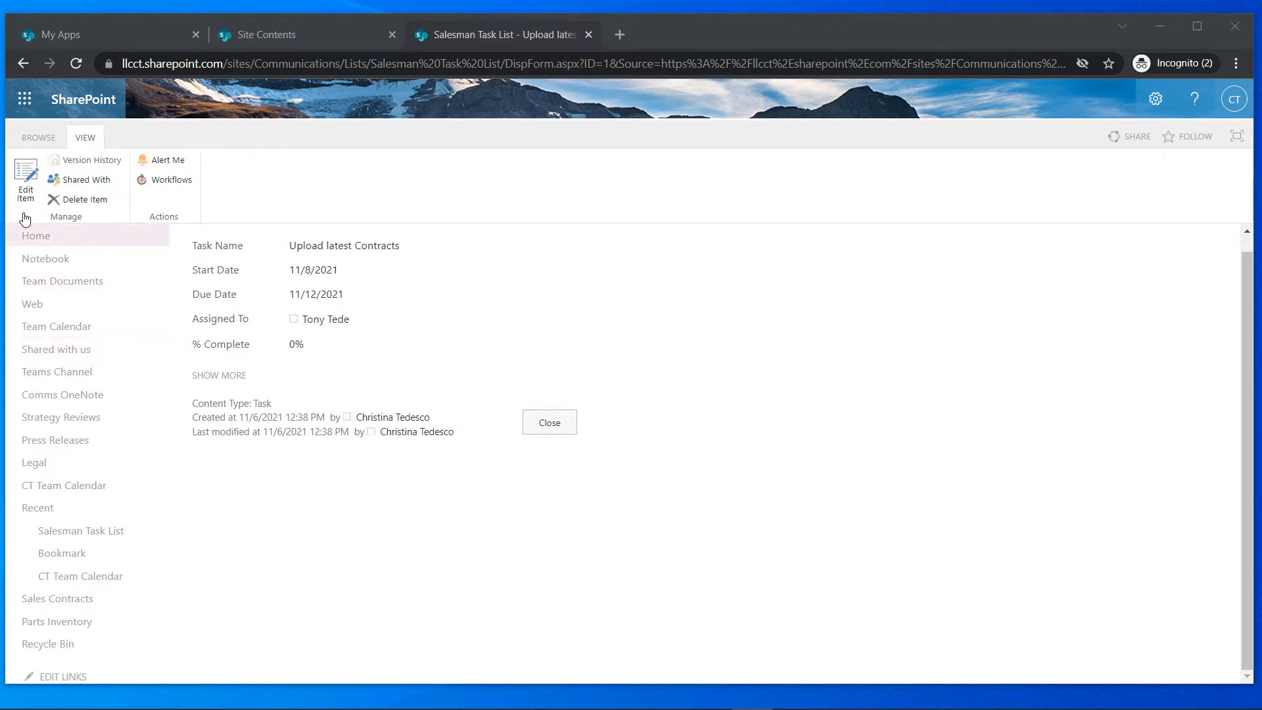
pyautogui.click(16, 65)
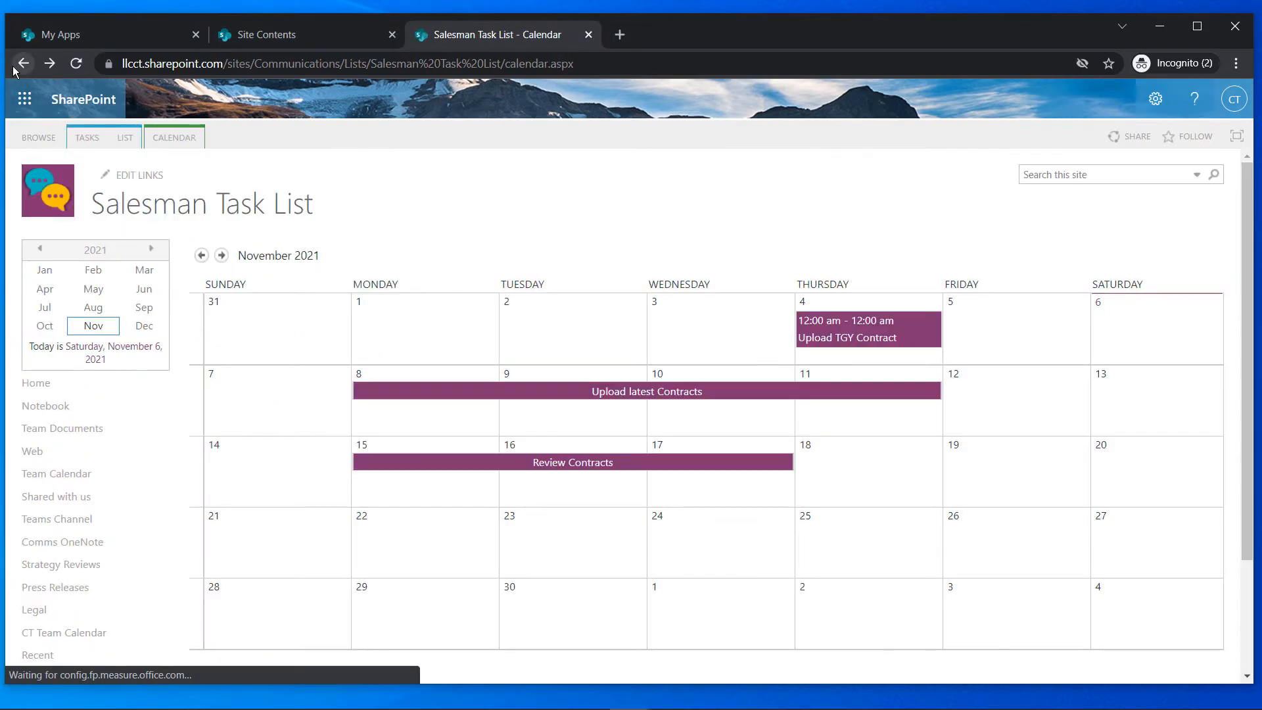
pyautogui.click(15, 66)
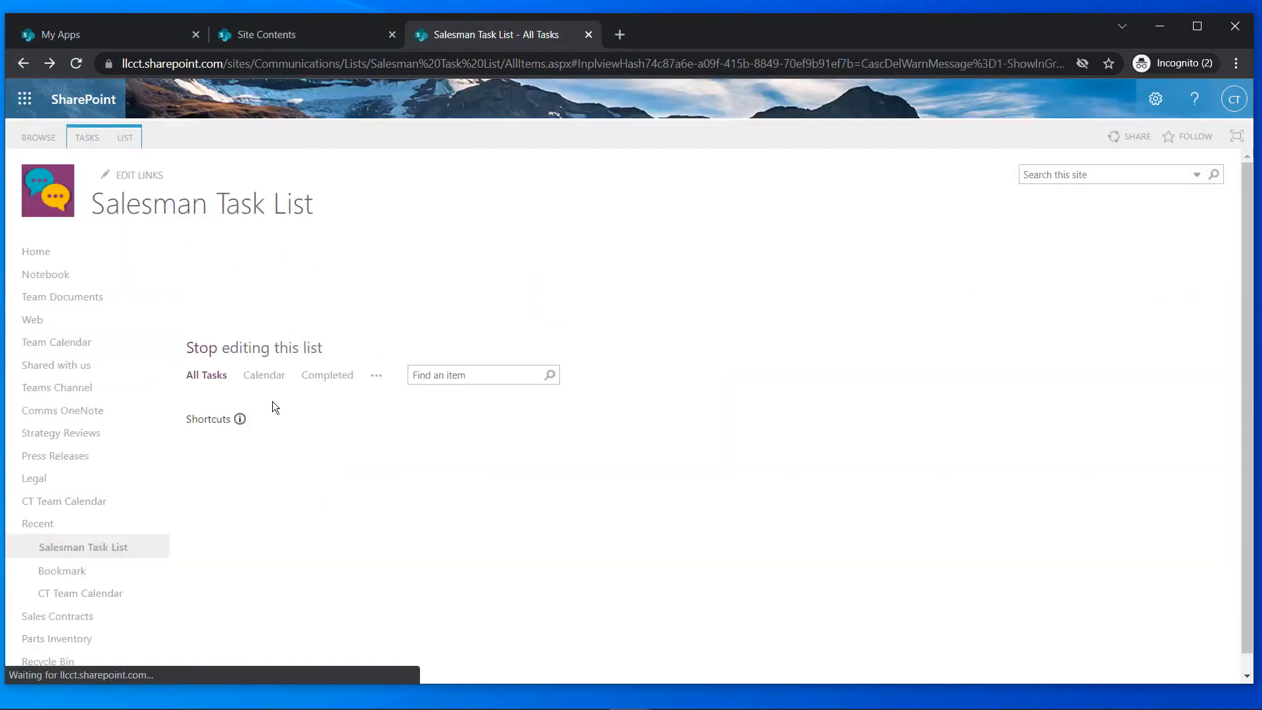
pyautogui.click(327, 380)
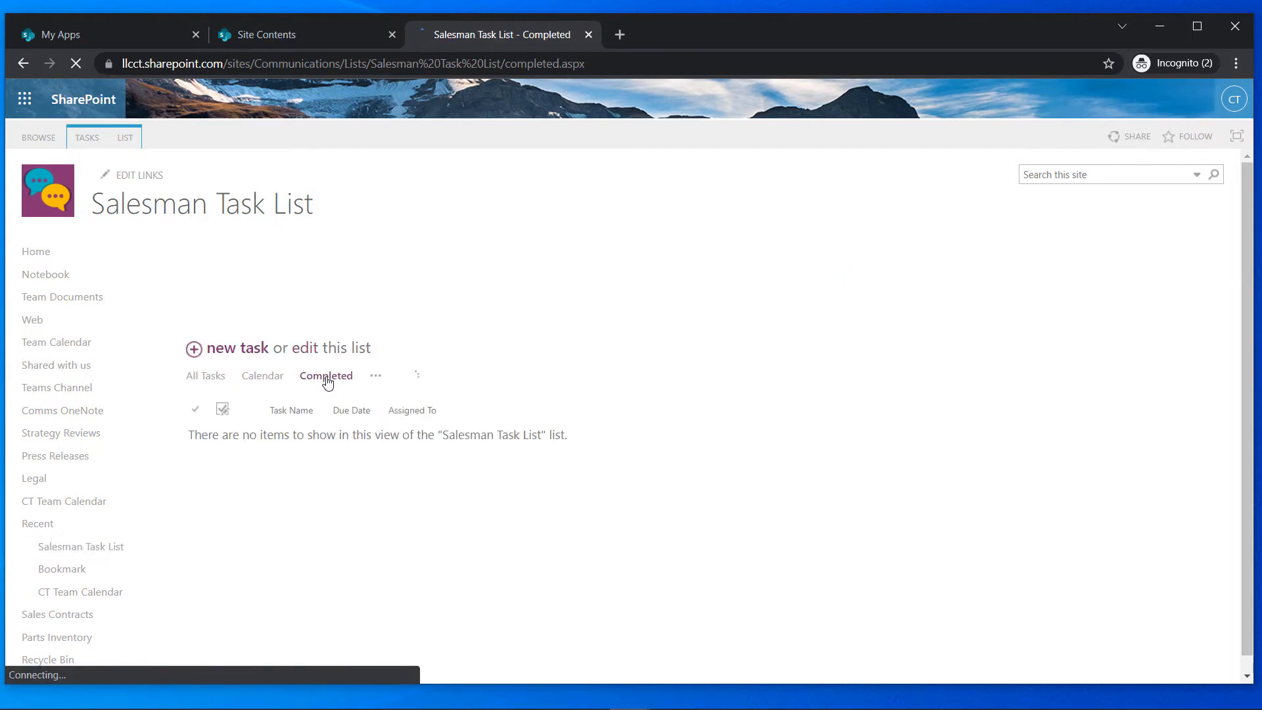
pyautogui.click(211, 375)
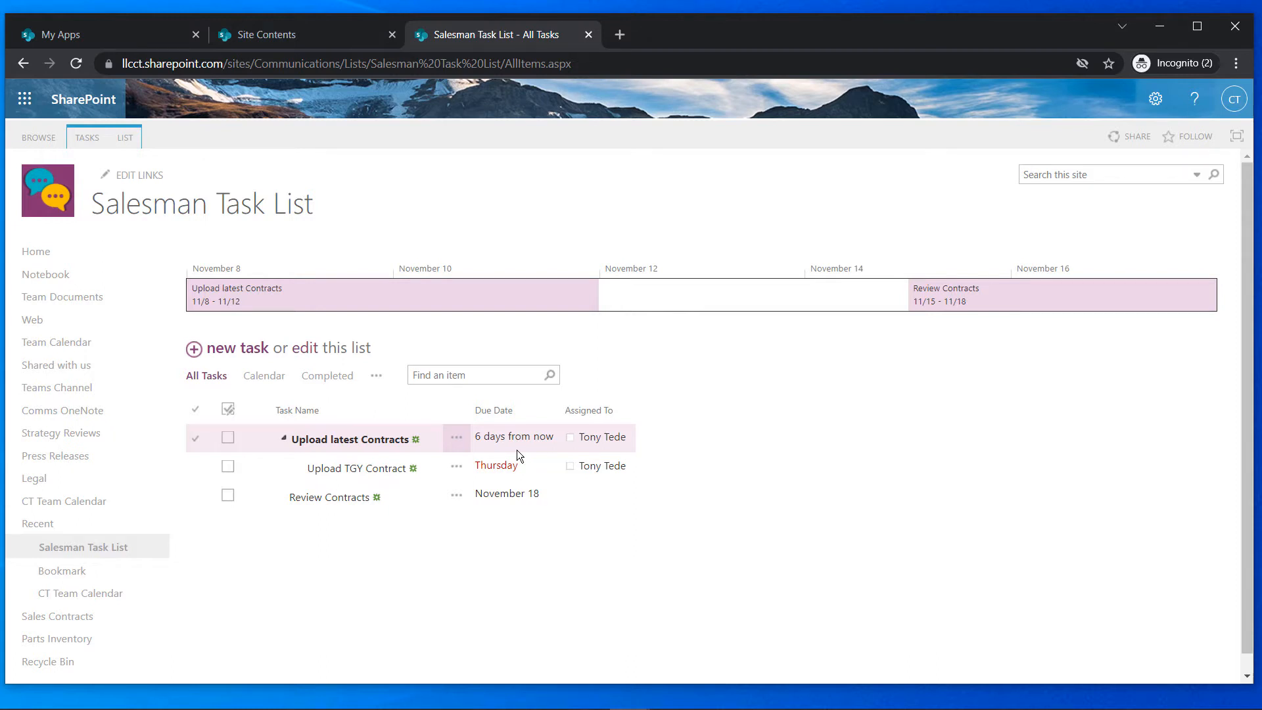
# Select the Upload TGY Contract subtask and open its details
pyautogui.click(524, 465)
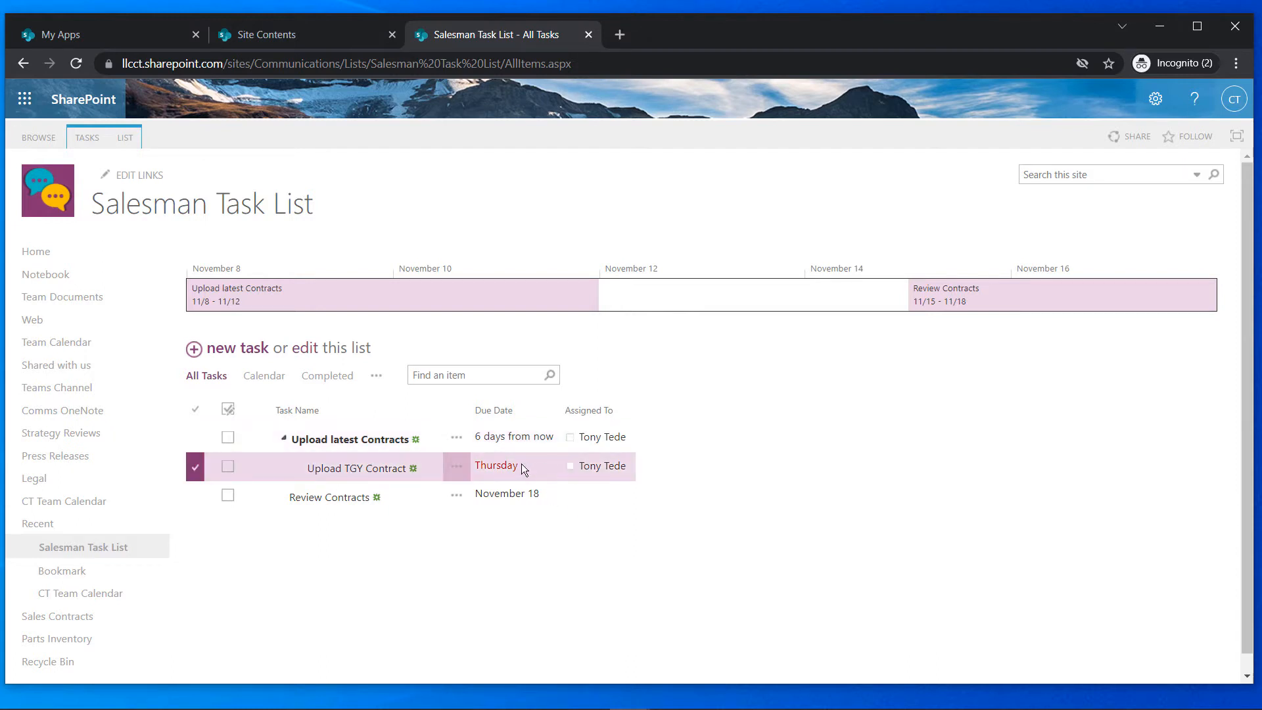
pyautogui.click(535, 472)
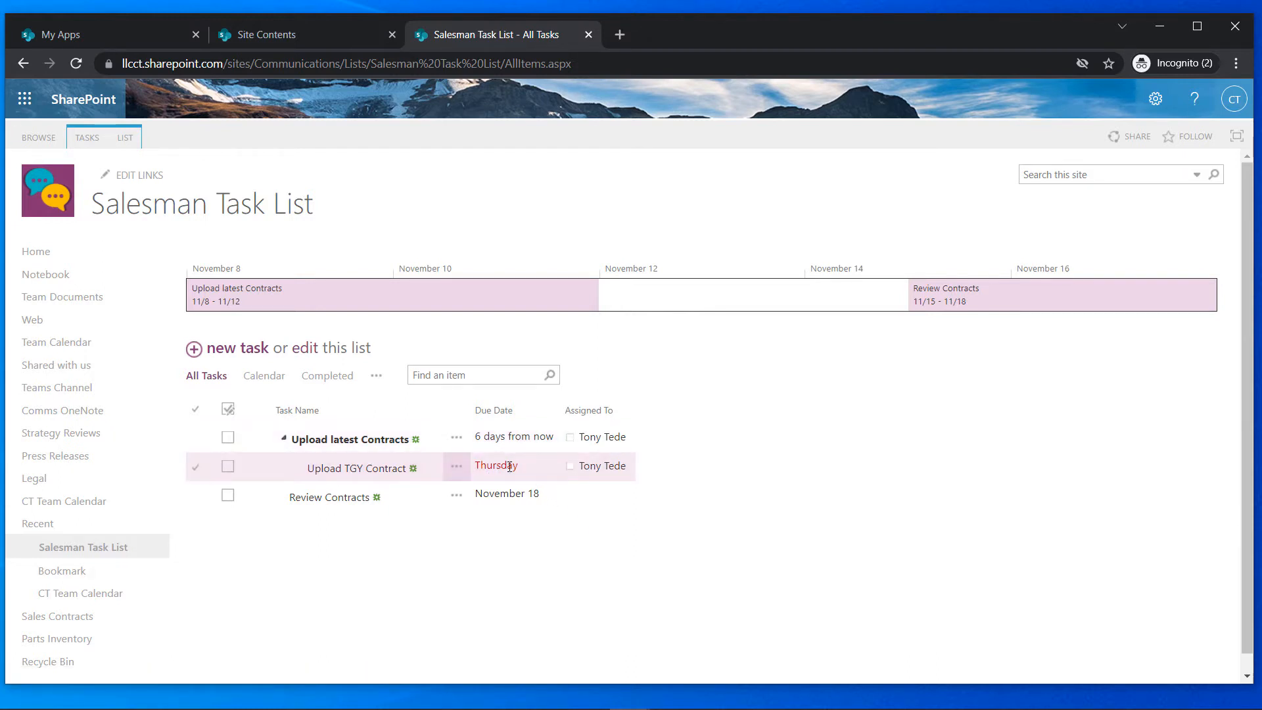
pyautogui.click(510, 466)
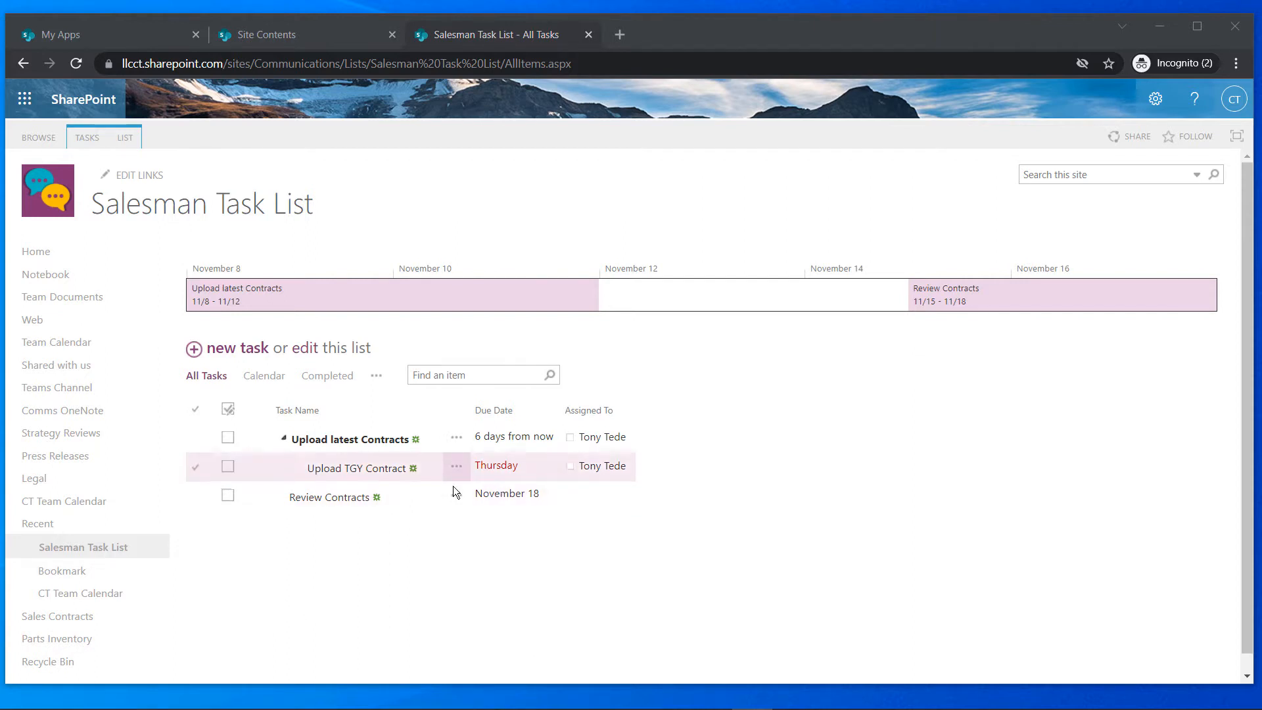
pyautogui.click(342, 469)
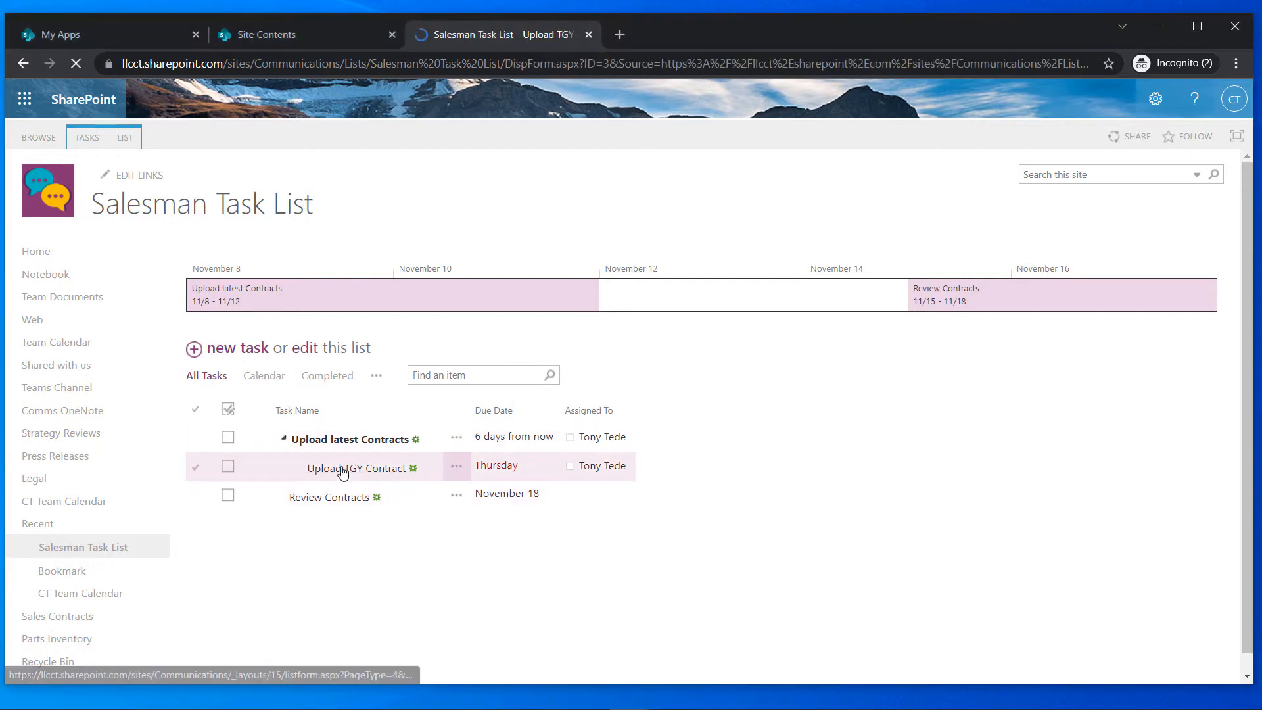
# Edit the subtask, change its due date to November 9, and save
pyautogui.click(21, 188)
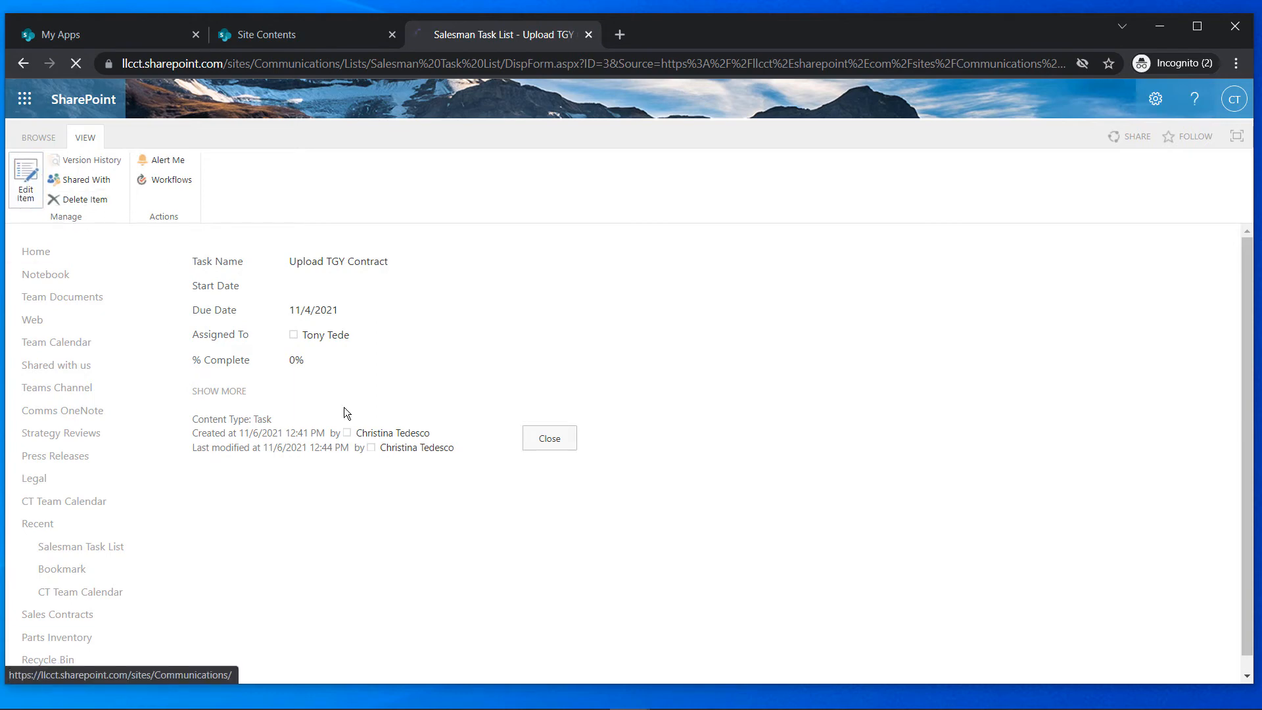
pyautogui.click(366, 328)
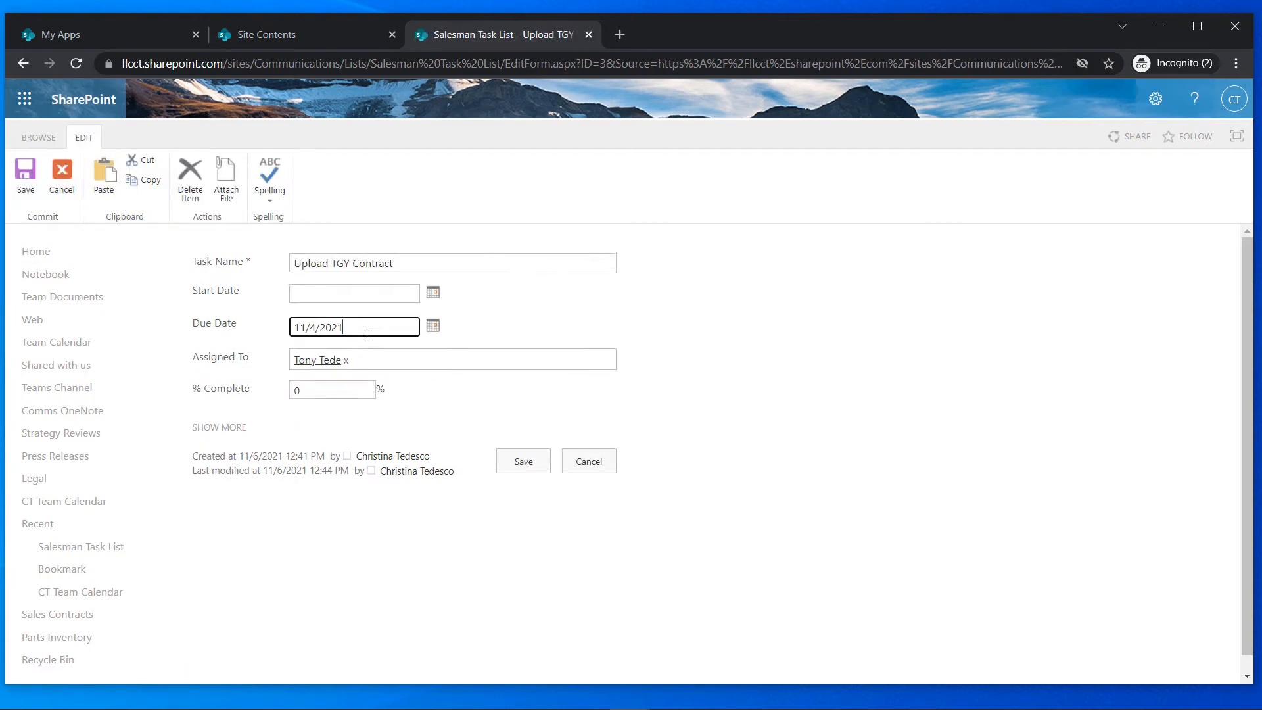
pyautogui.click(432, 325)
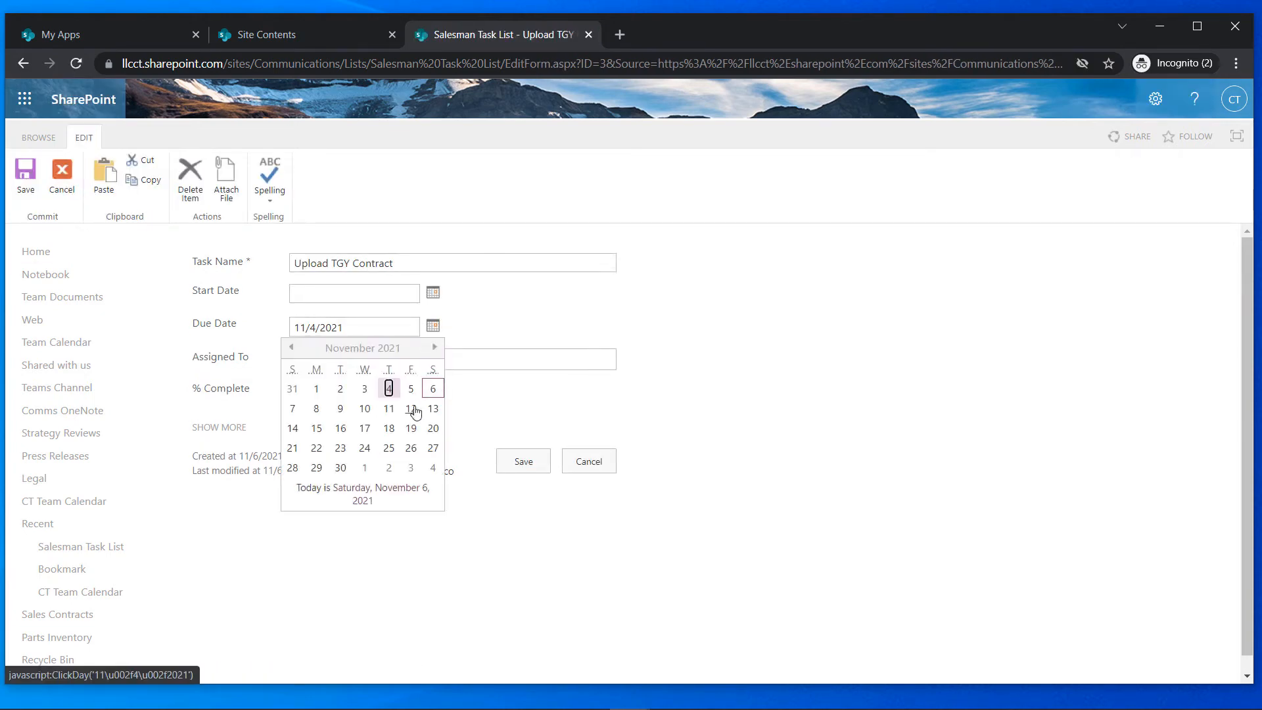
pyautogui.click(340, 410)
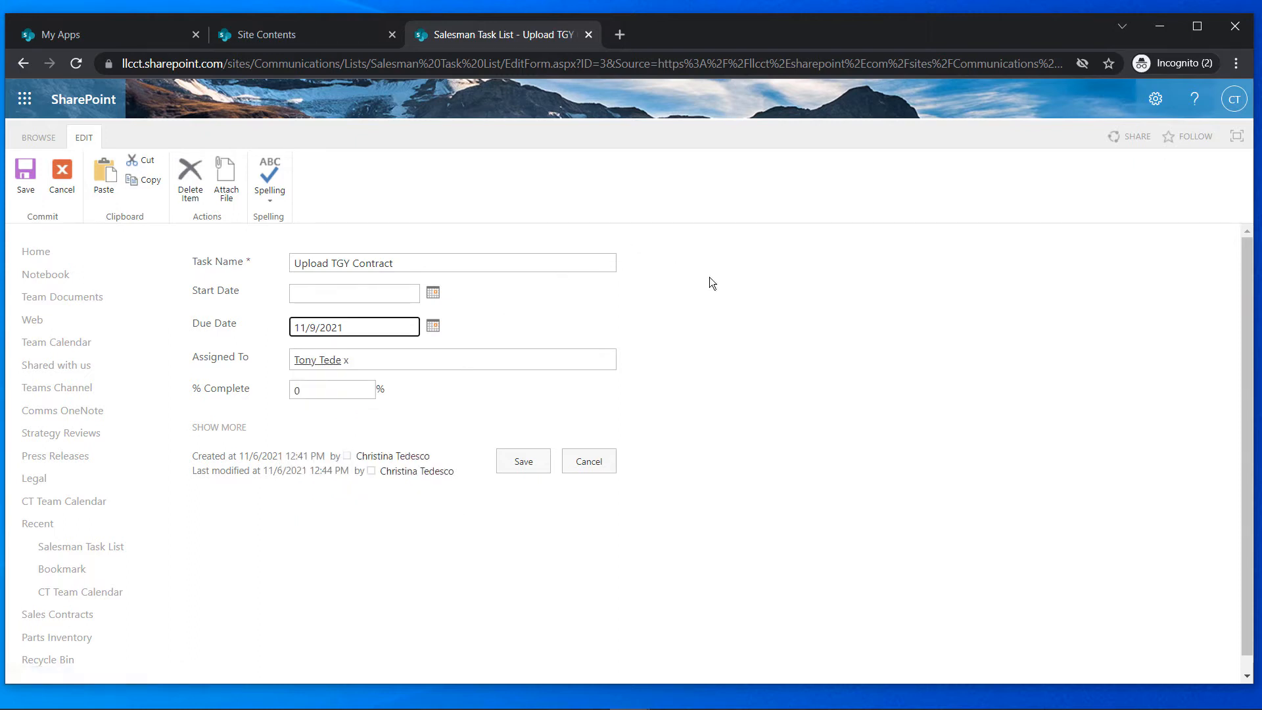
pyautogui.click(25, 175)
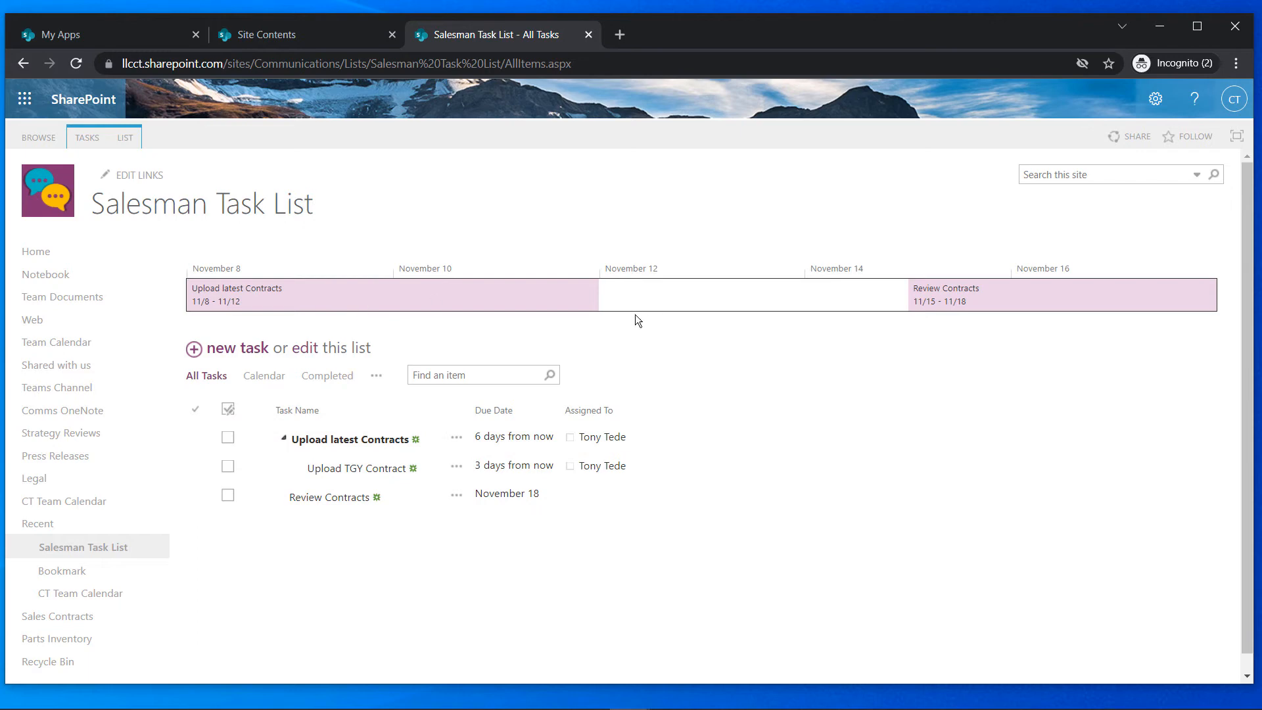
pyautogui.click(258, 376)
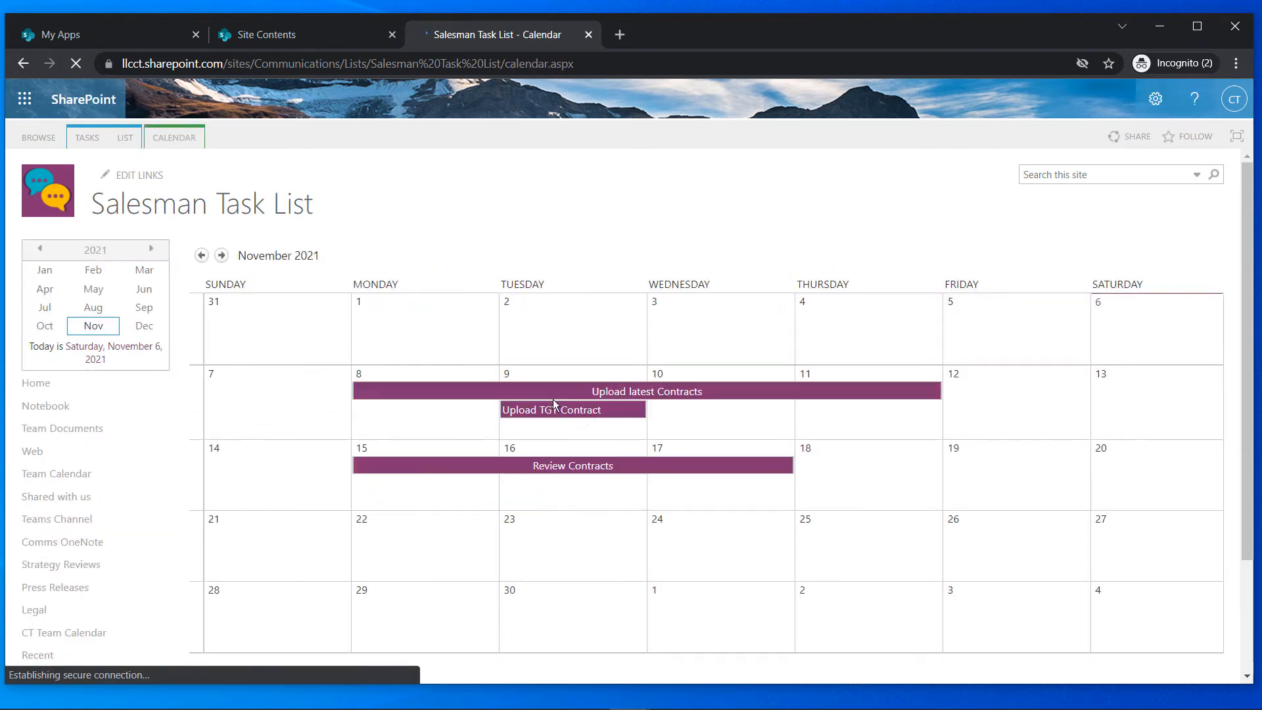
pyautogui.click(23, 63)
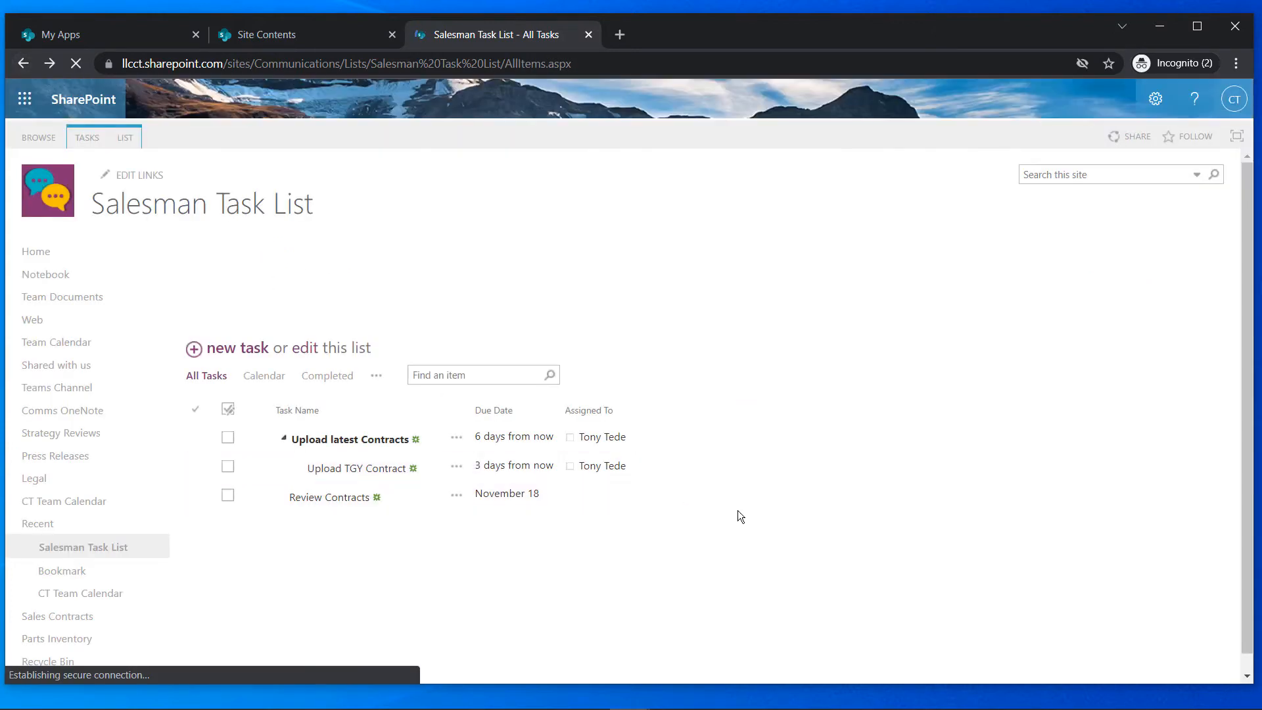
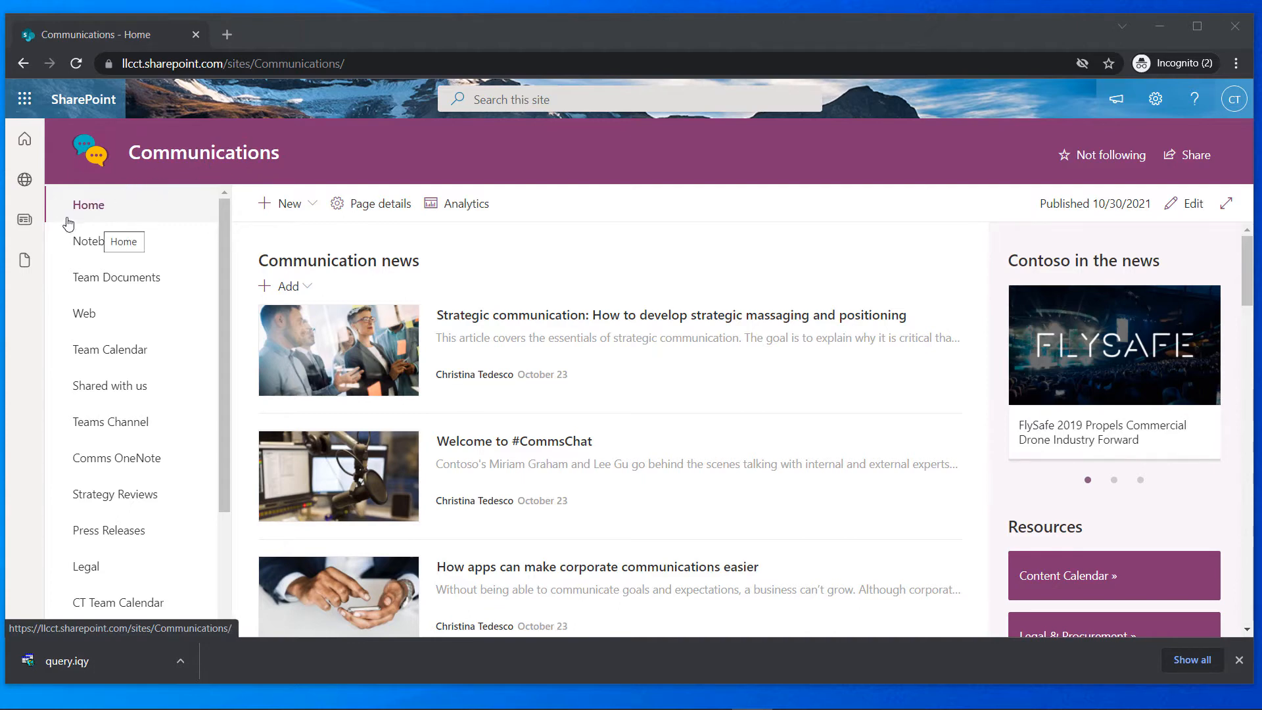
# Start a new list on the Communications site and bring the Customers.xlsx workbook over the page
pyautogui.click(312, 209)
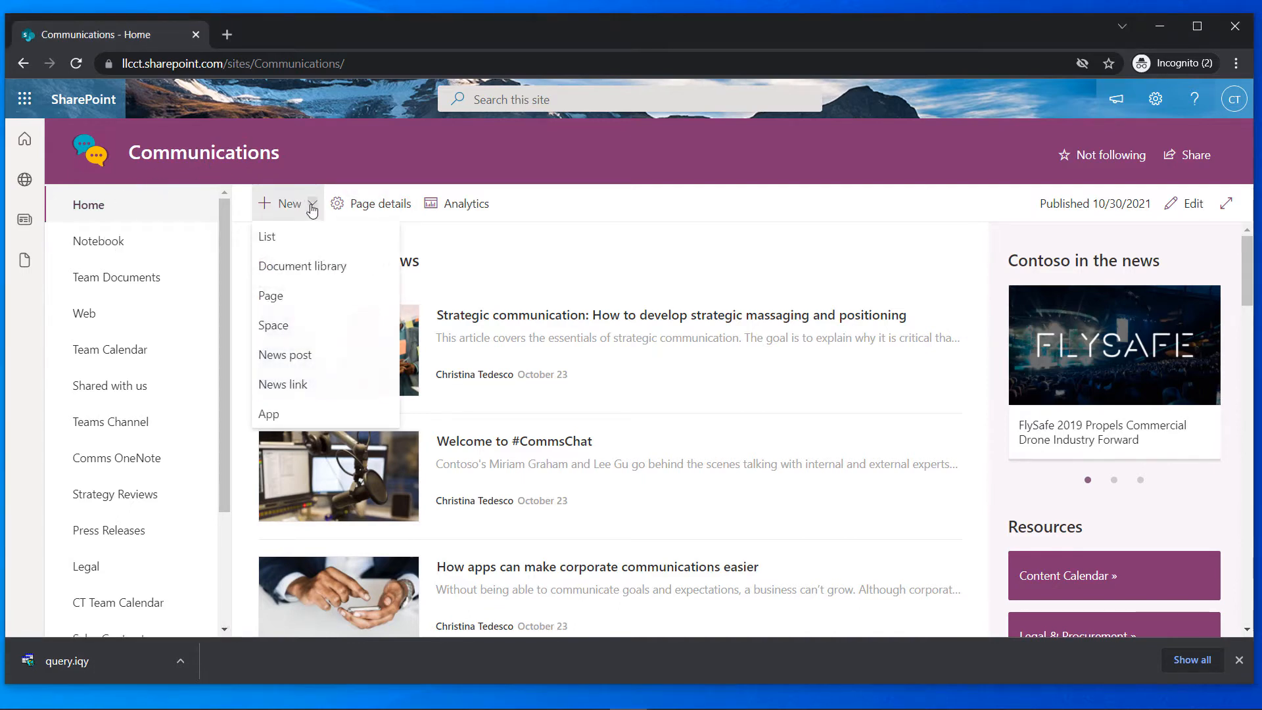
pyautogui.click(274, 242)
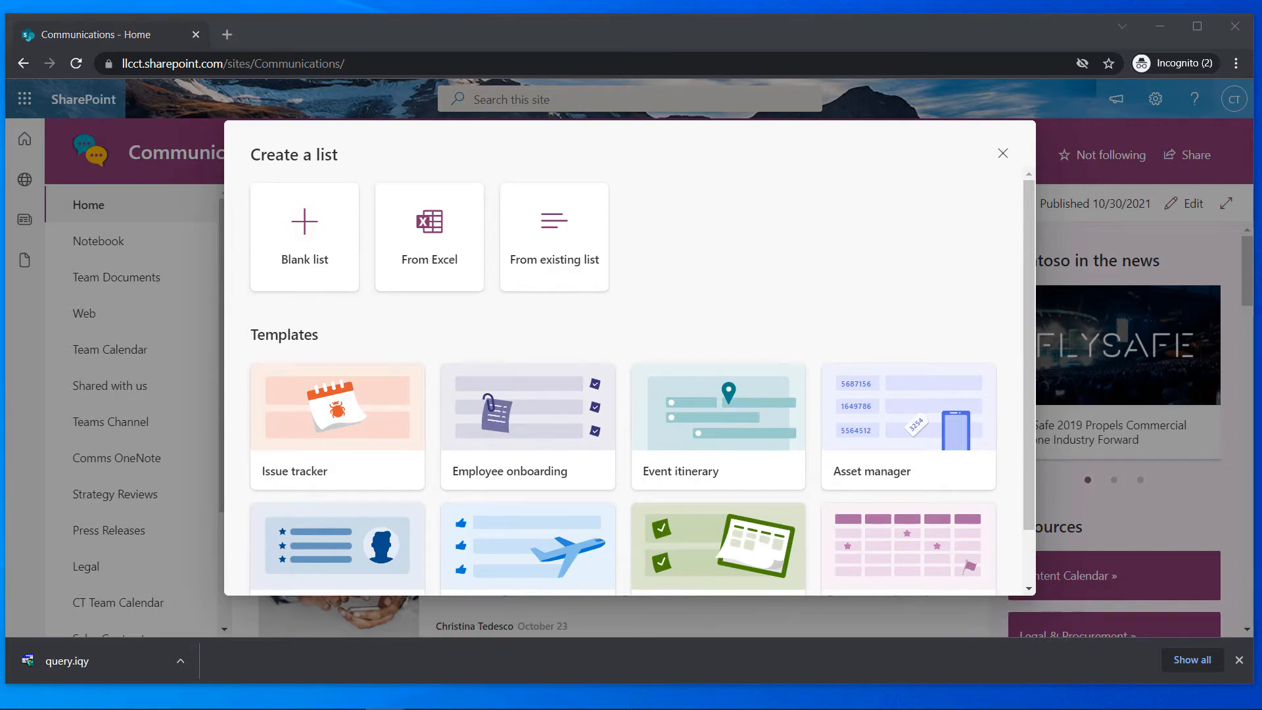
pyautogui.moveTo(0, 105); pyautogui.dragTo(833, 77)
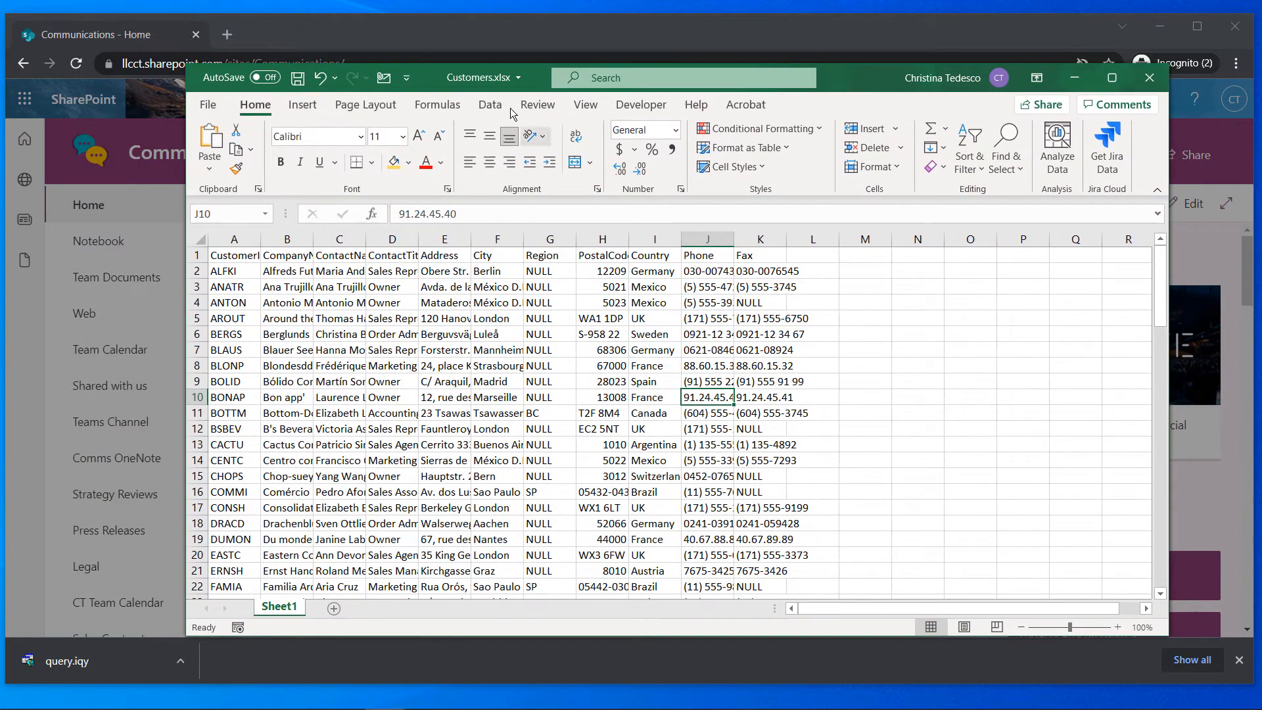
# Format the customer data range $A$1:$K$92 as a light blue table with headers
pyautogui.click(290, 289)
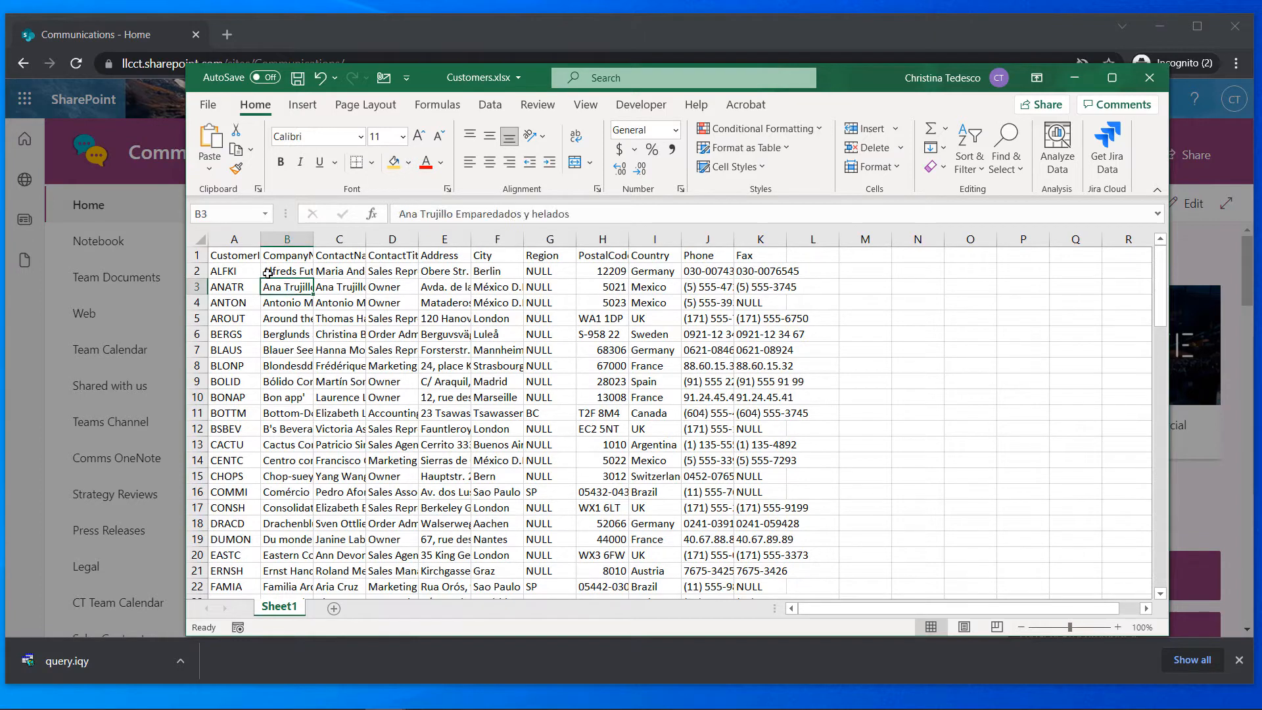
pyautogui.click(248, 262)
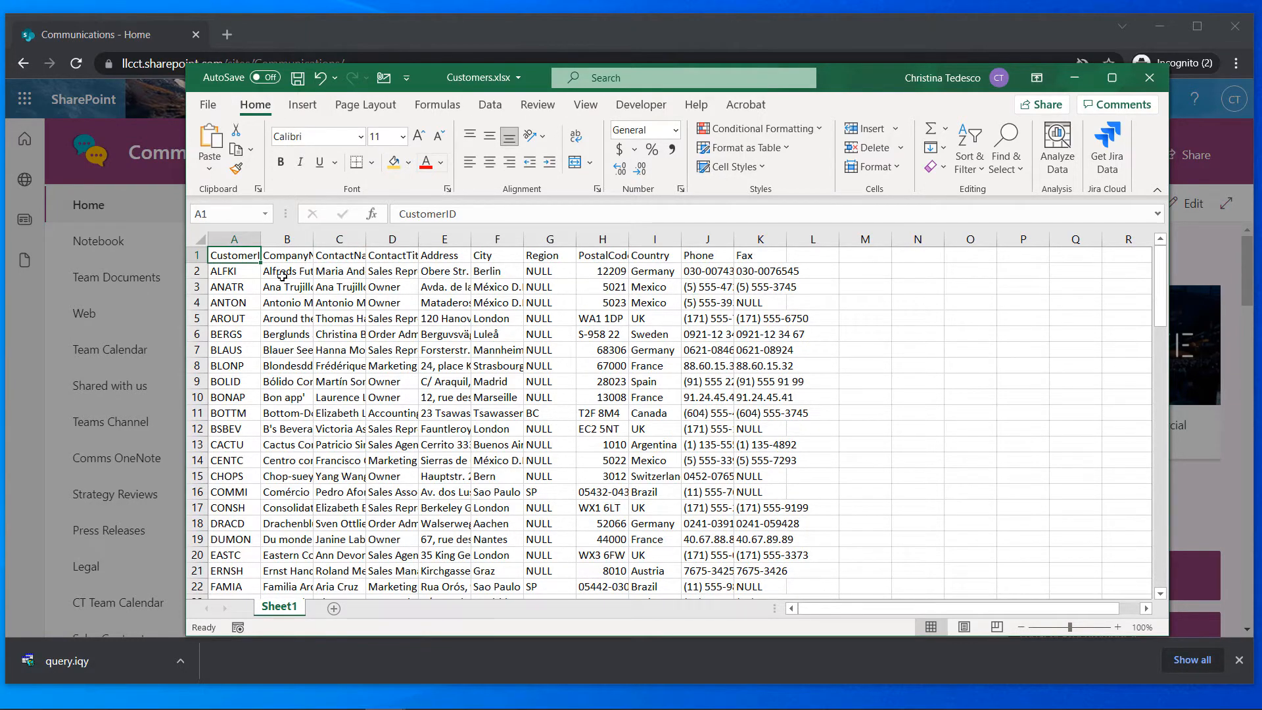
pyautogui.click(735, 148)
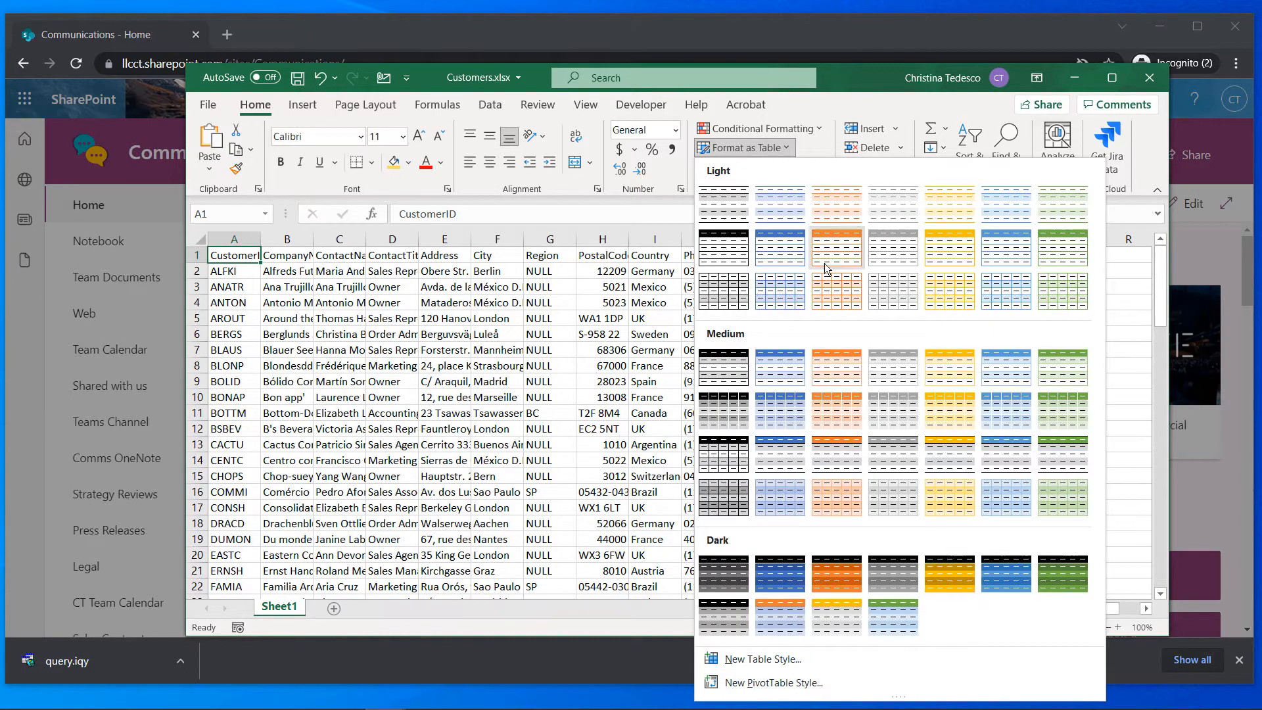
pyautogui.click(788, 260)
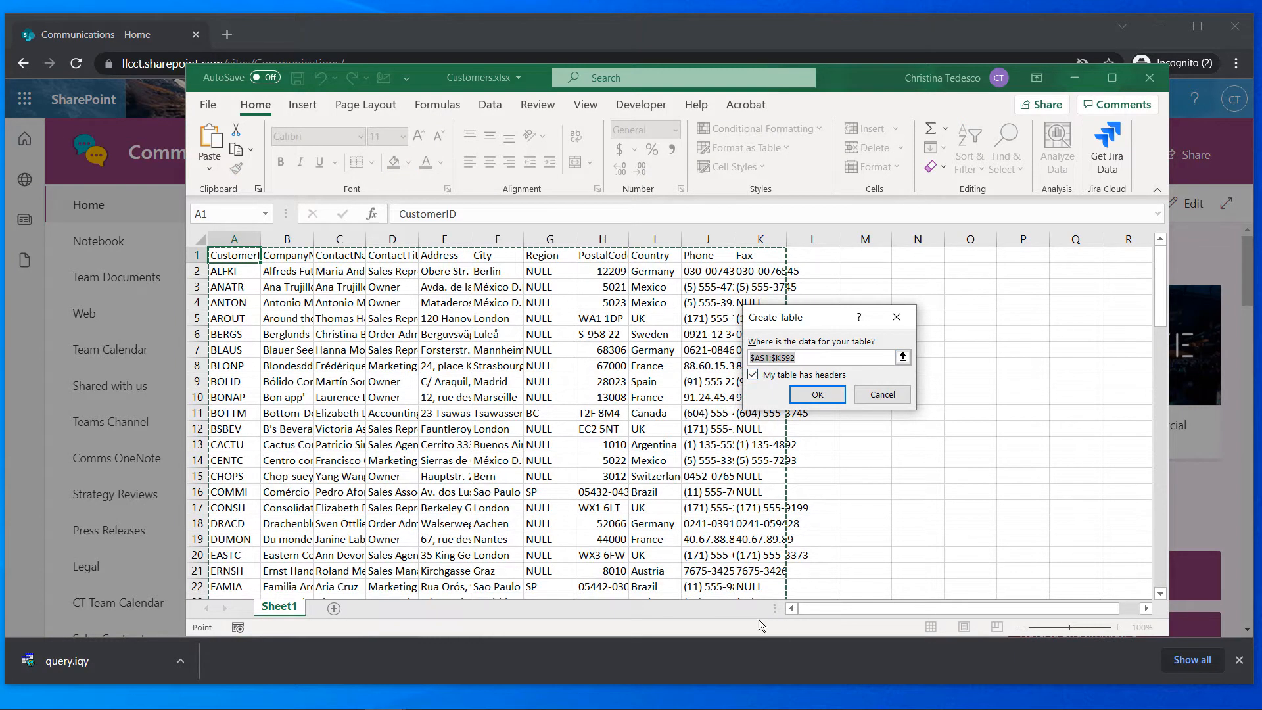
pyautogui.click(828, 397)
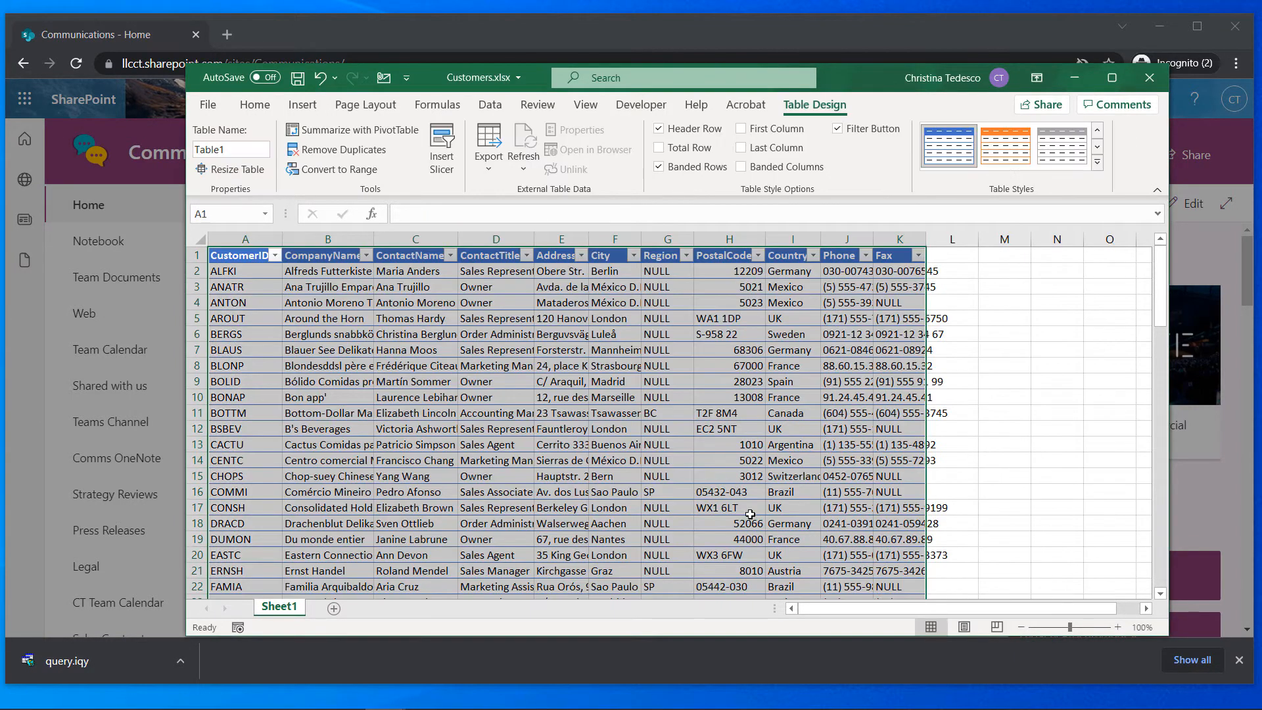
pyautogui.click(668, 415)
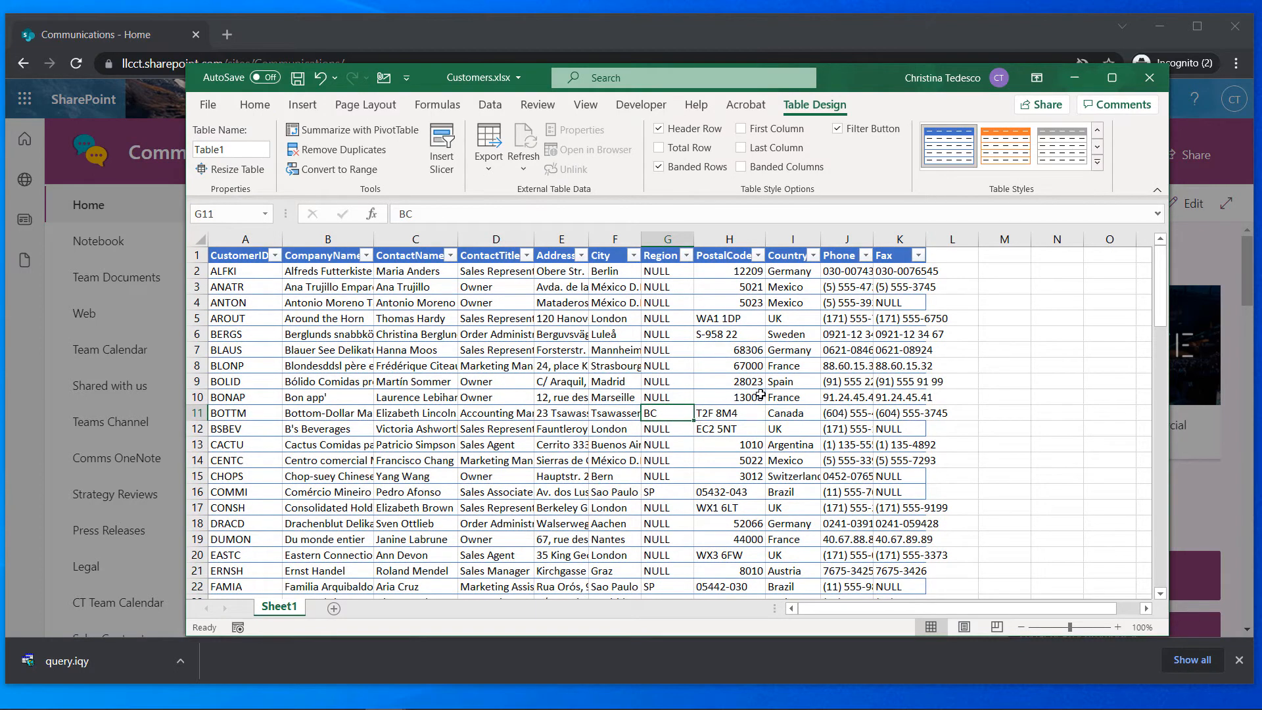
pyautogui.click(425, 334)
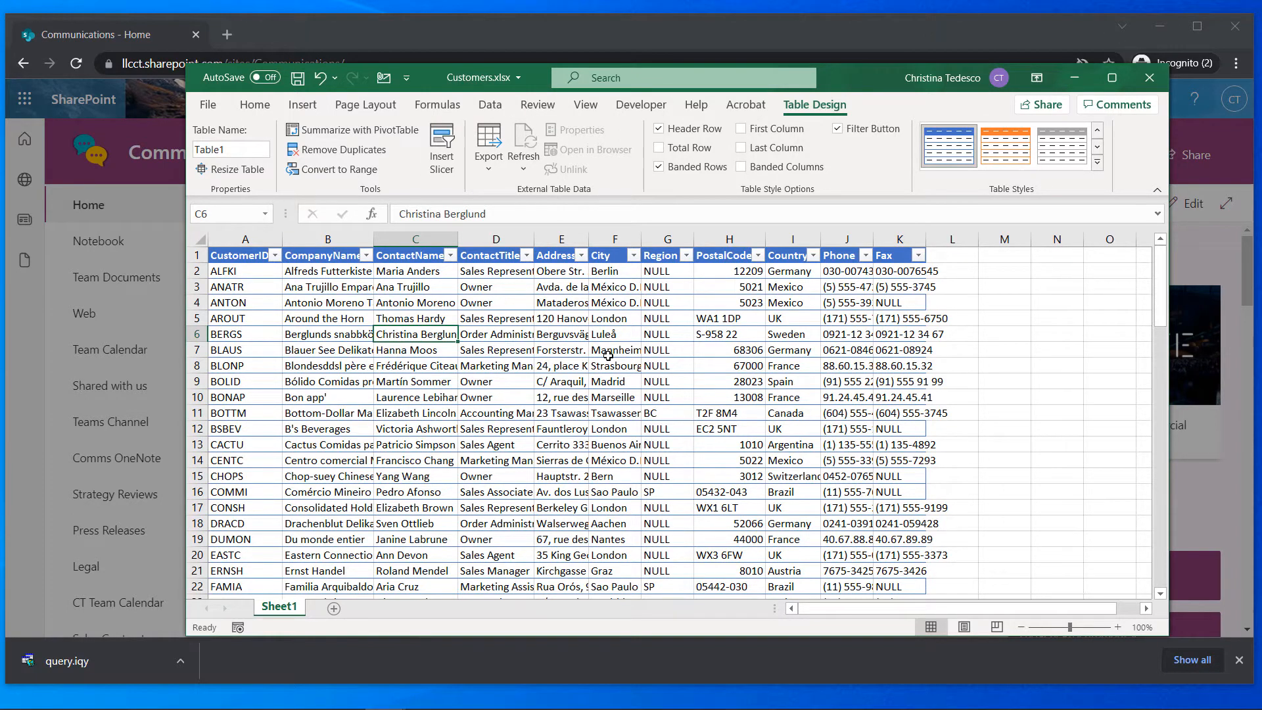
# Save Customers.xlsx and close the Excel window
pyautogui.click(211, 104)
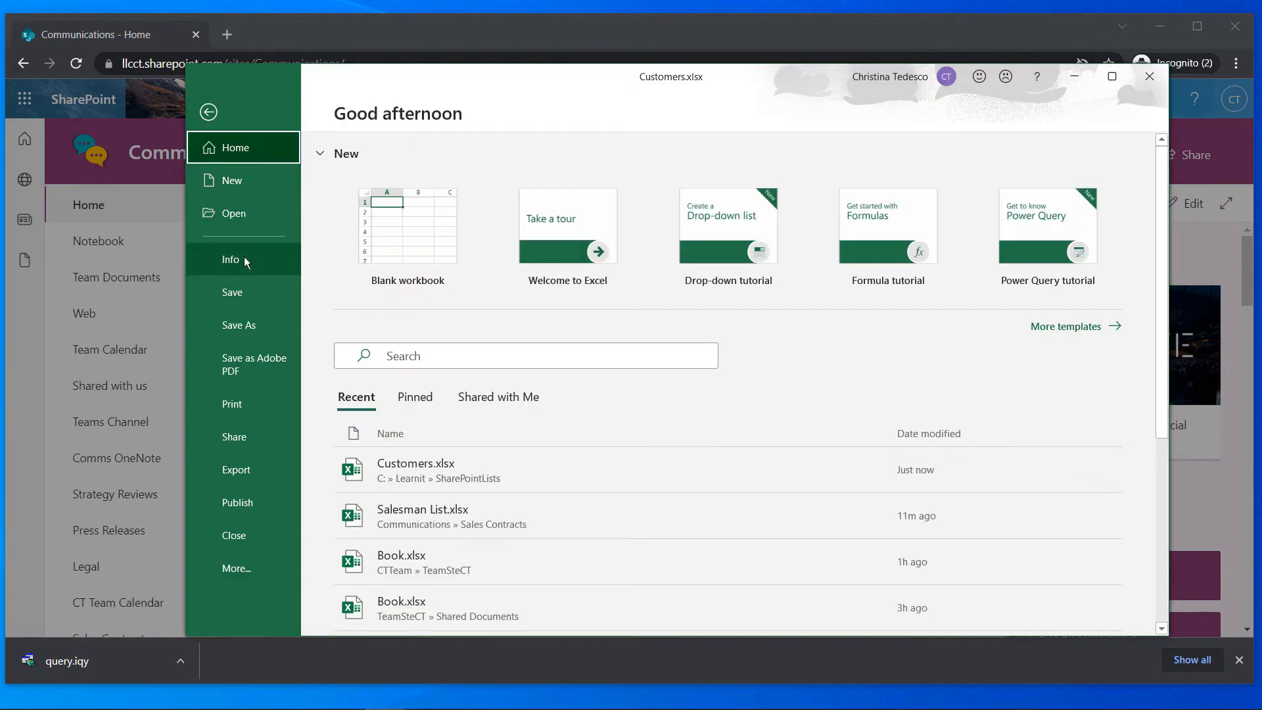
pyautogui.click(234, 293)
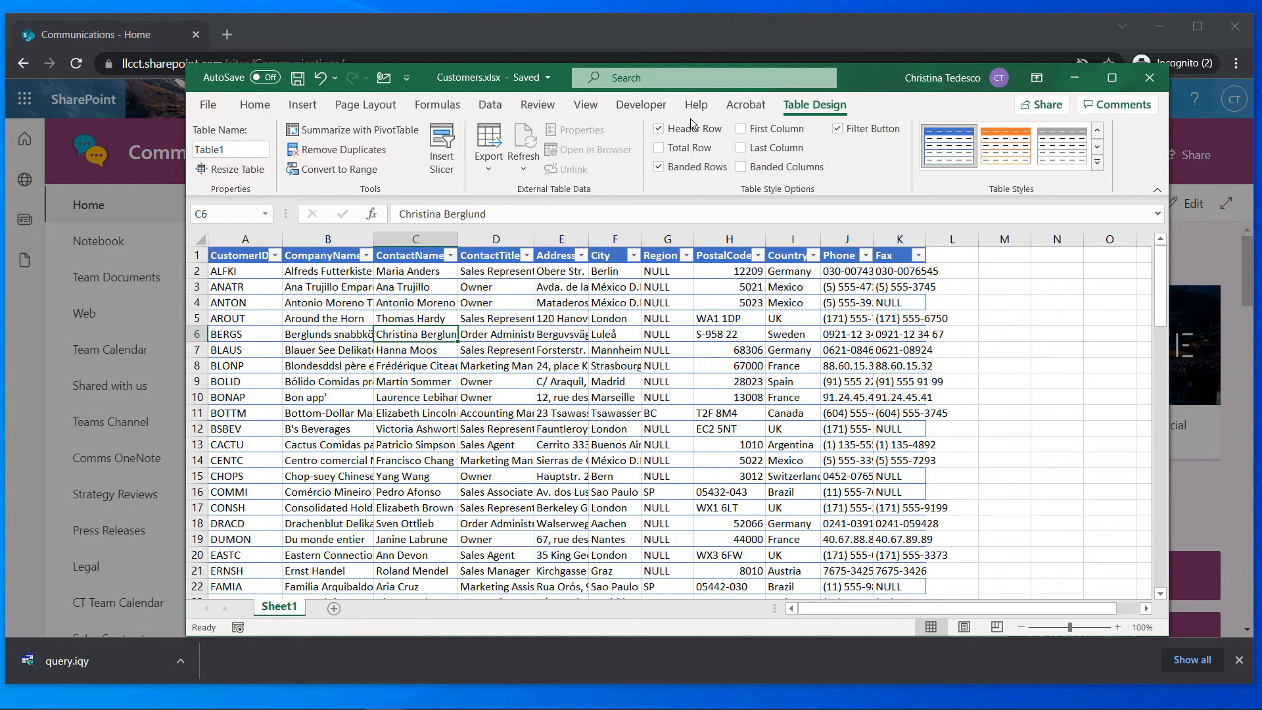
pyautogui.click(1149, 78)
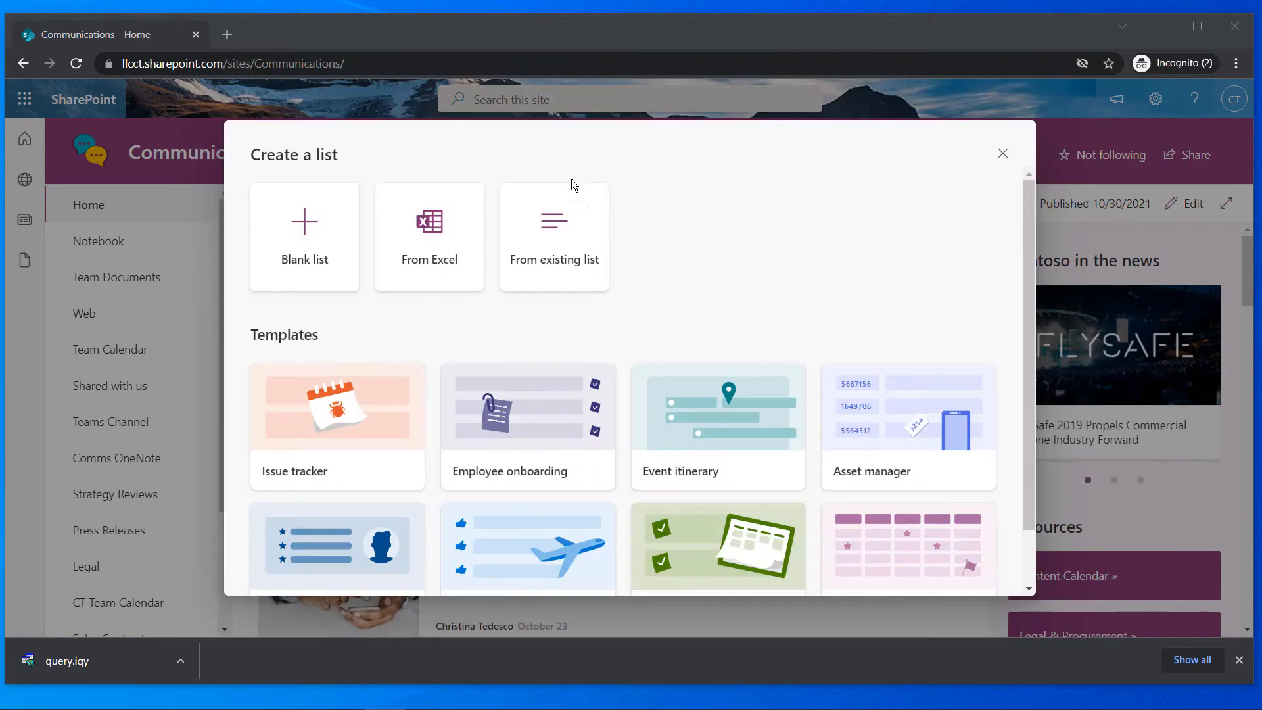
# Create the list from Excel by uploading Customers.xlsx from this device
pyautogui.click(441, 238)
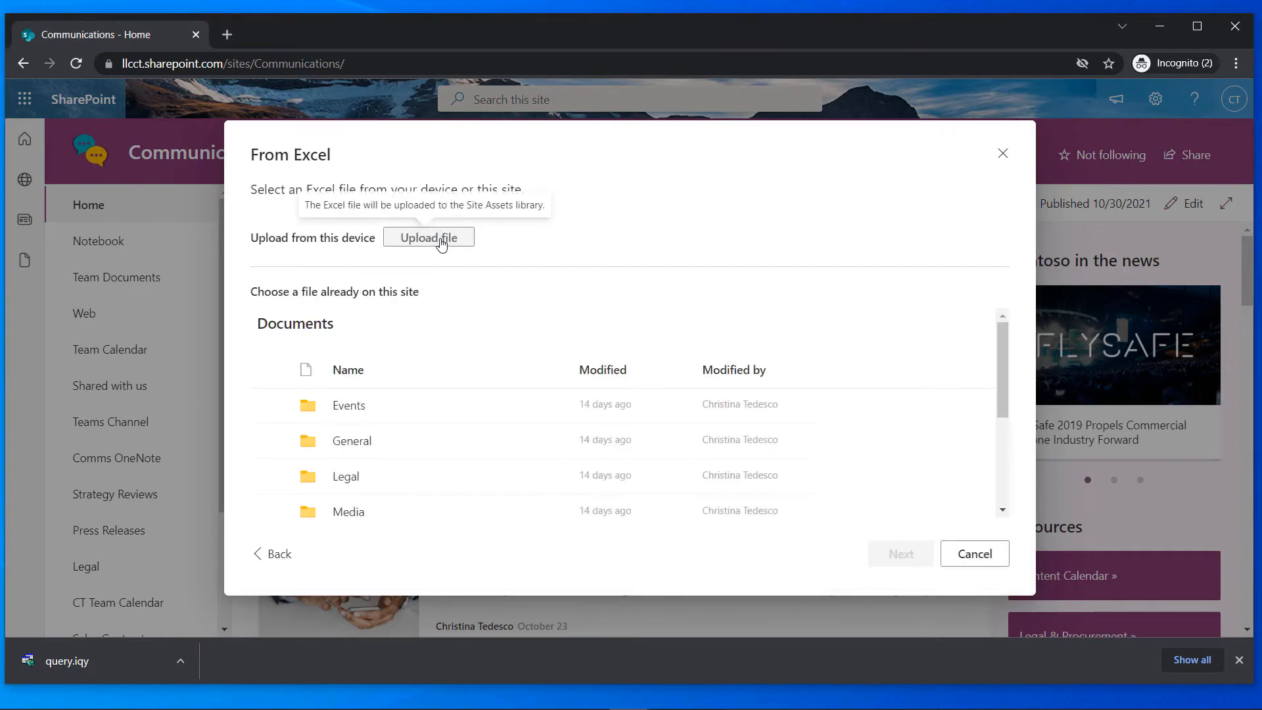
pyautogui.click(442, 241)
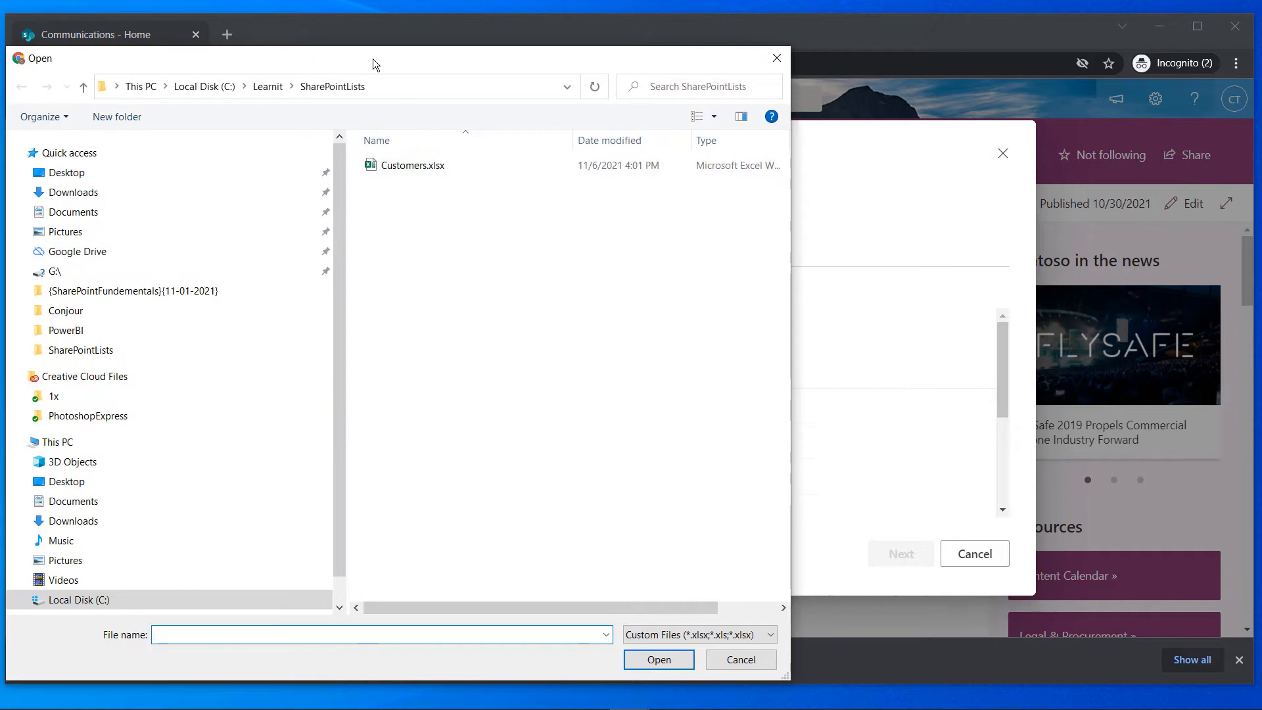
pyautogui.moveTo(372, 59)
pyautogui.mouseDown()
pyautogui.moveTo(352, 70)
pyautogui.moveTo(376, 68)
pyautogui.mouseUp()
pyautogui.click(385, 181)
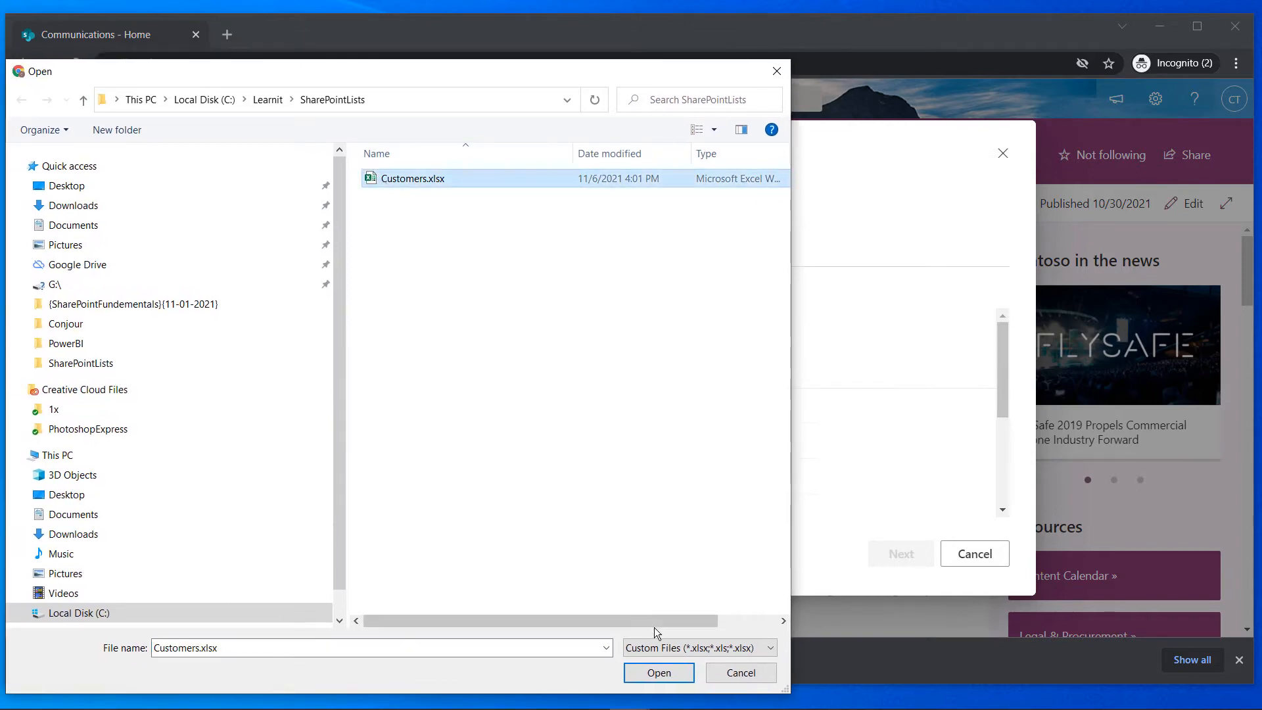
pyautogui.click(675, 675)
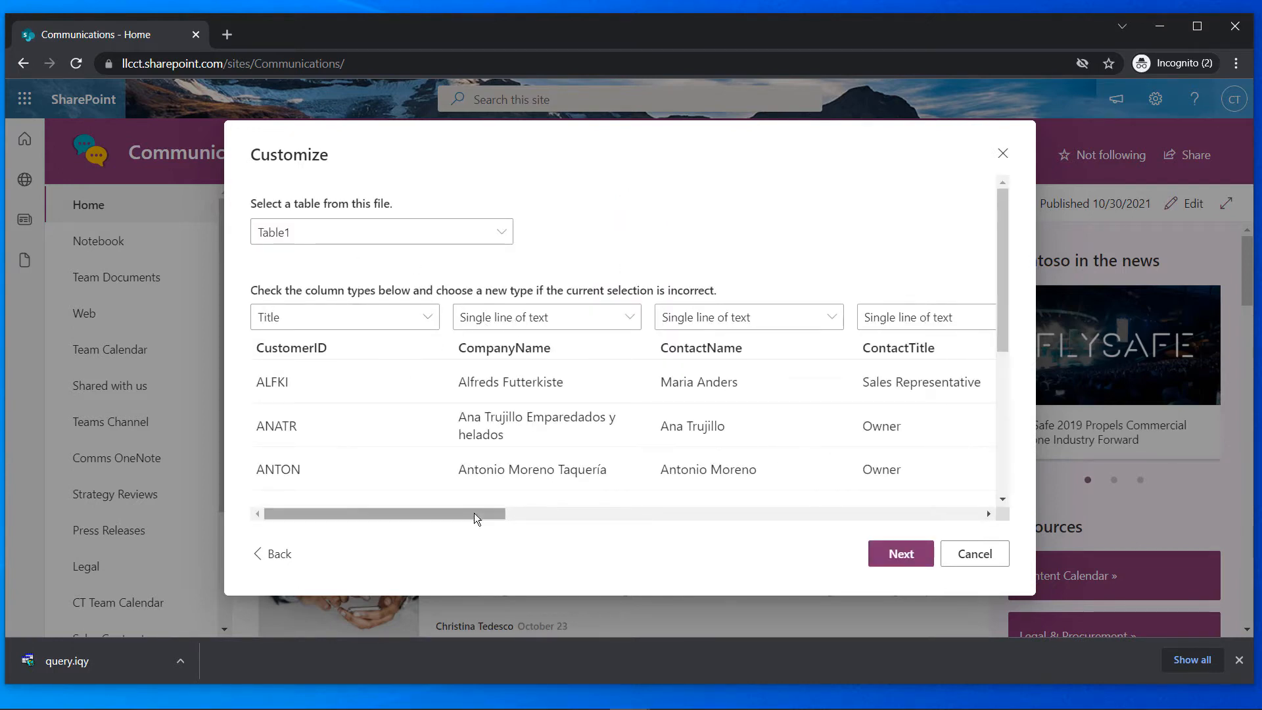
# Review the column types, keeping CompanyName and Phone as Single line of text
pyautogui.moveTo(465, 516); pyautogui.dragTo(368, 527)
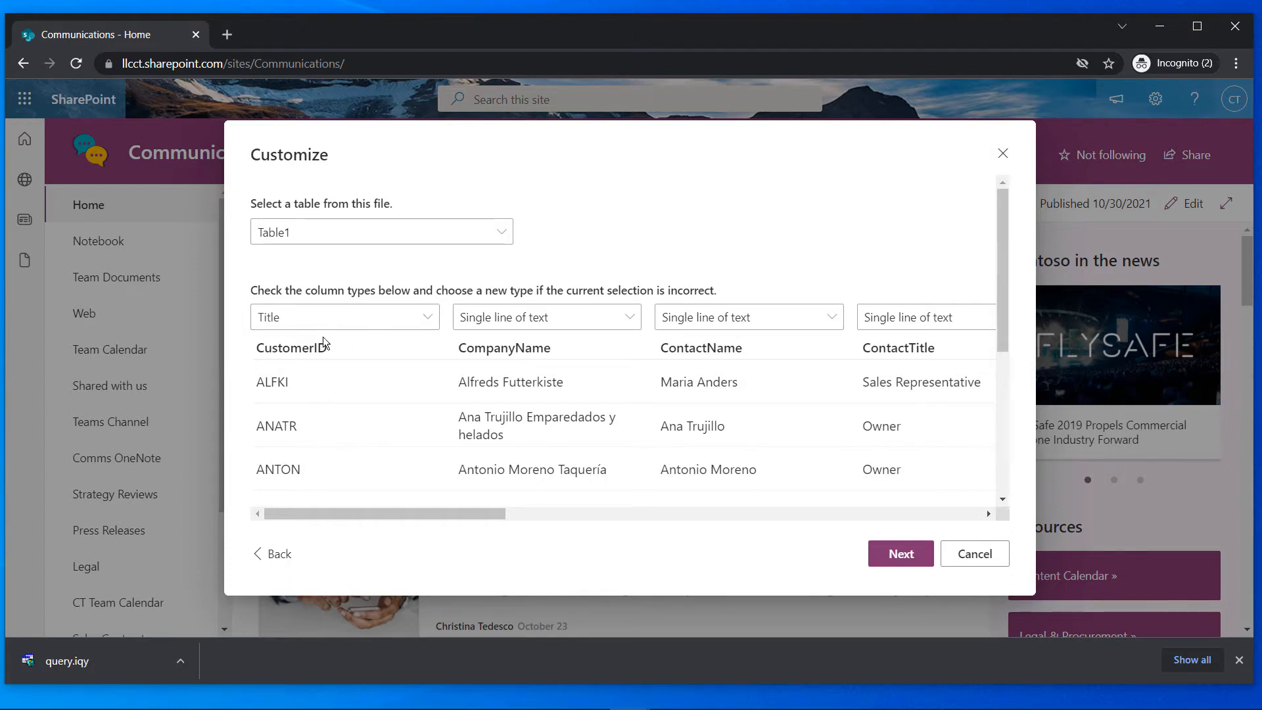
pyautogui.moveTo(429, 511); pyautogui.dragTo(329, 502)
pyautogui.click(623, 320)
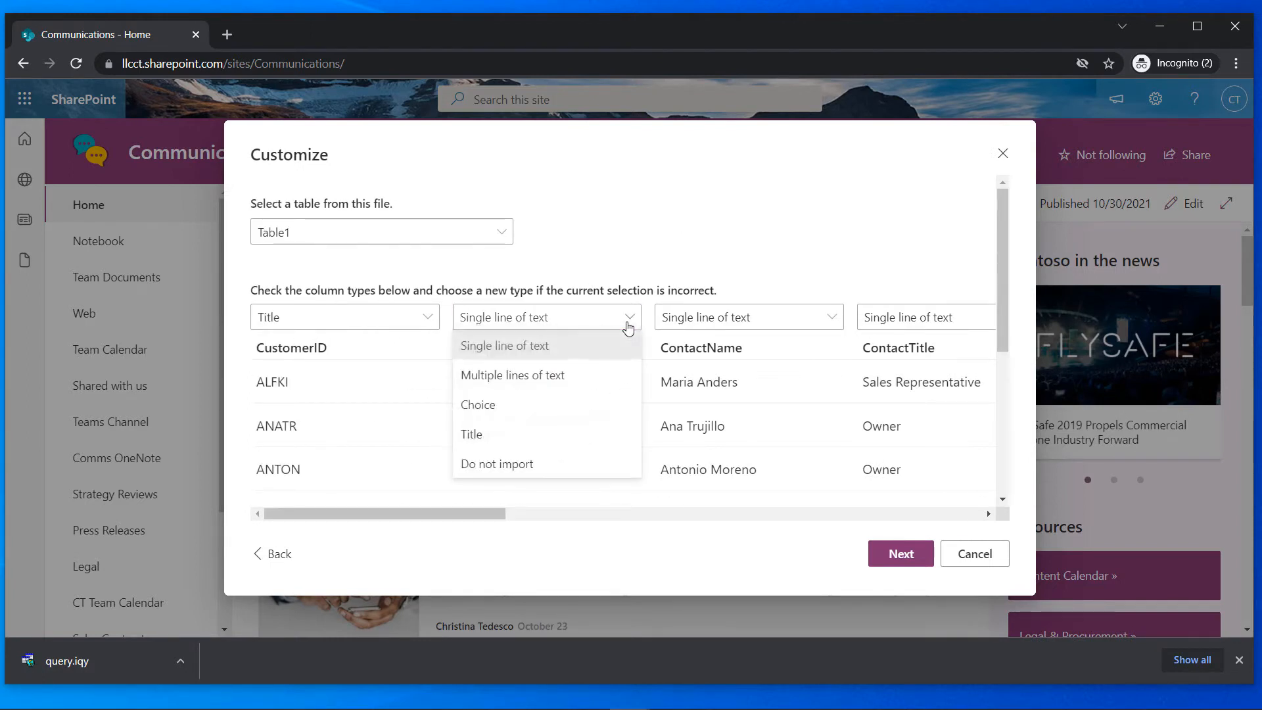
pyautogui.click(641, 227)
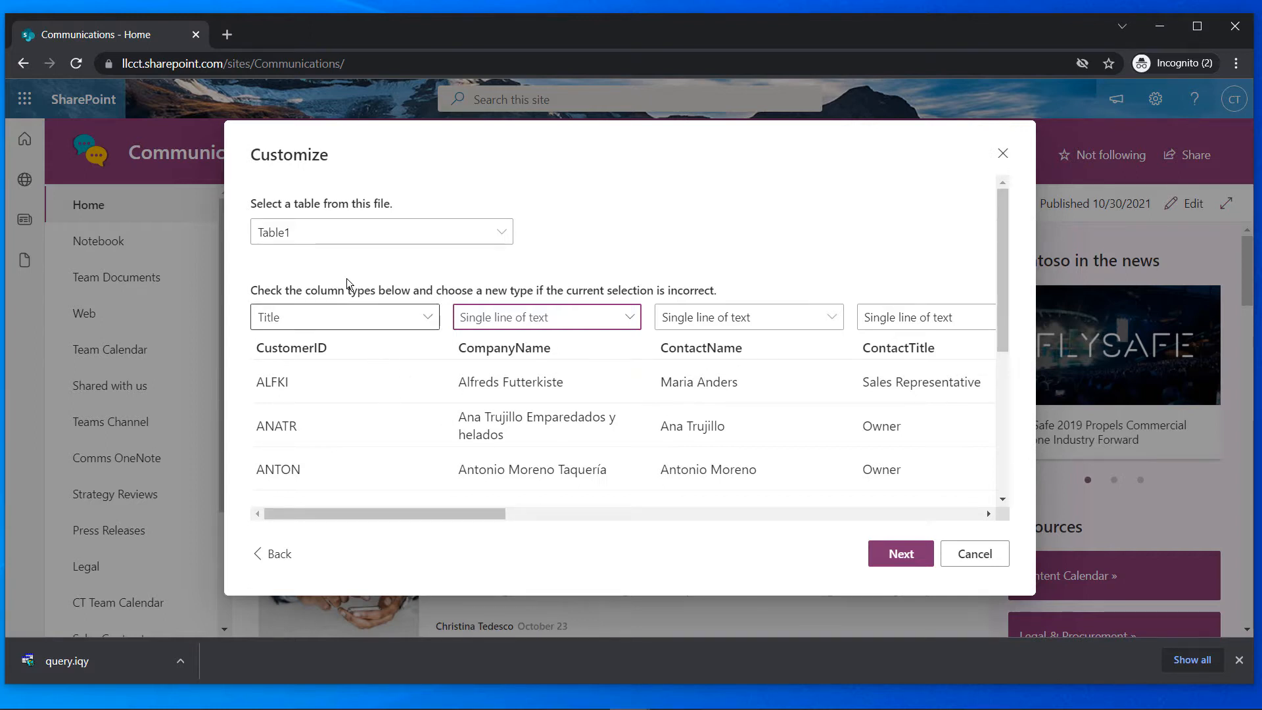
pyautogui.moveTo(452, 516); pyautogui.dragTo(762, 513)
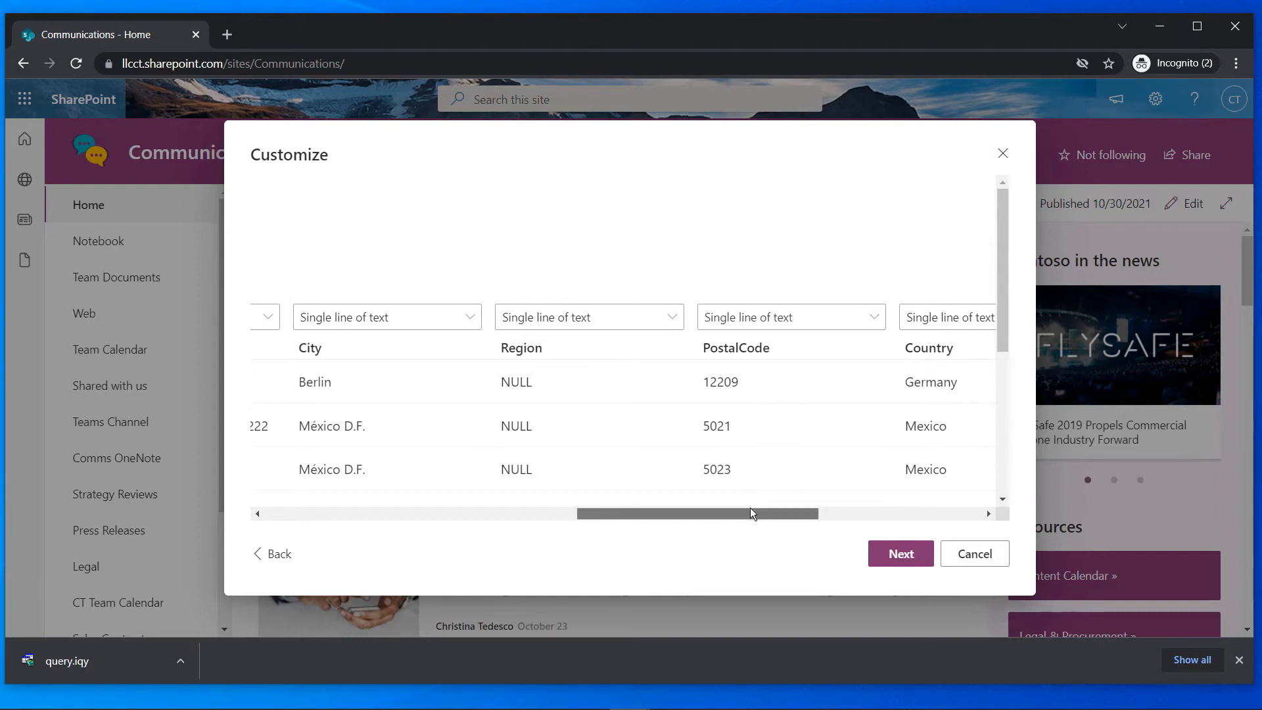
pyautogui.moveTo(750, 507); pyautogui.dragTo(901, 511)
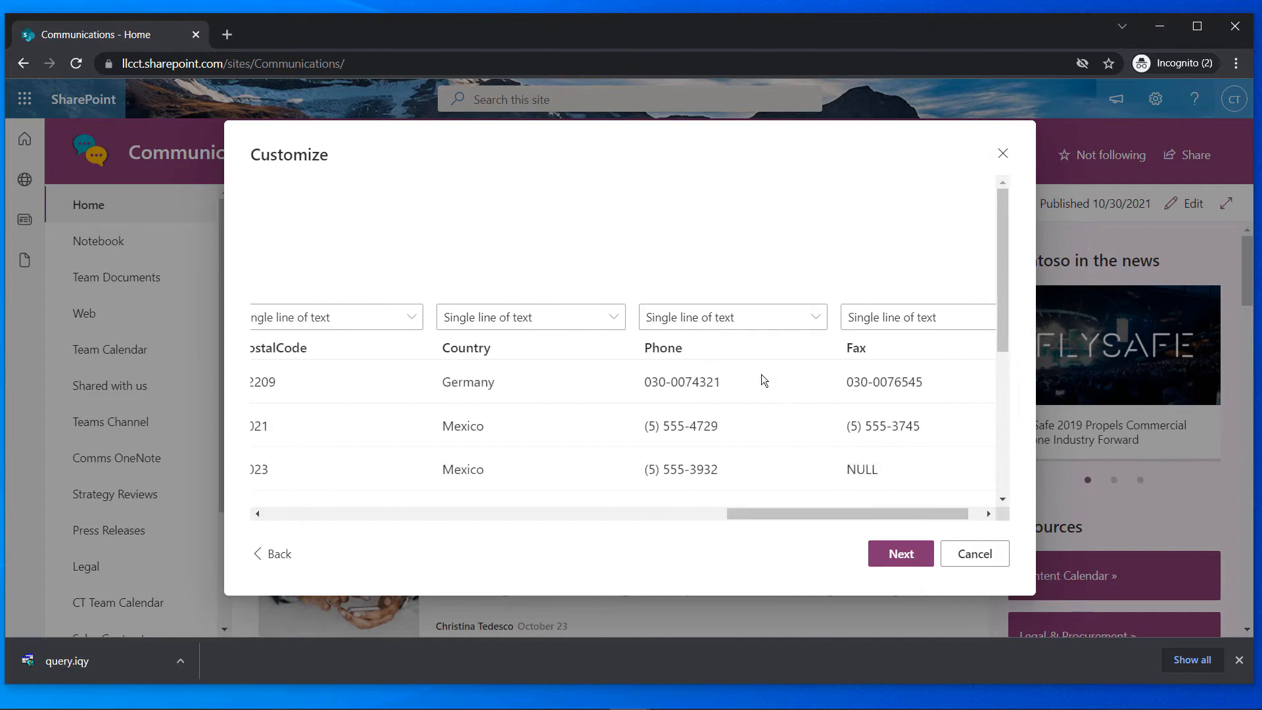
pyautogui.click(810, 319)
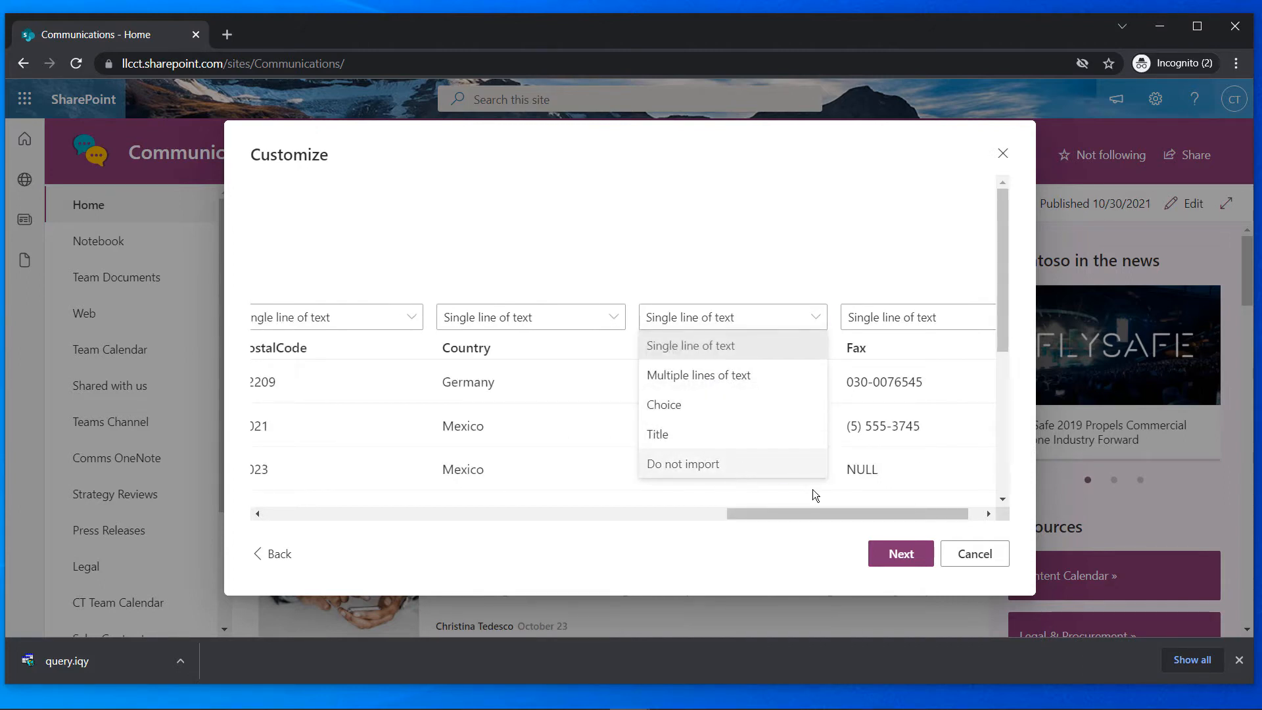
pyautogui.click(824, 319)
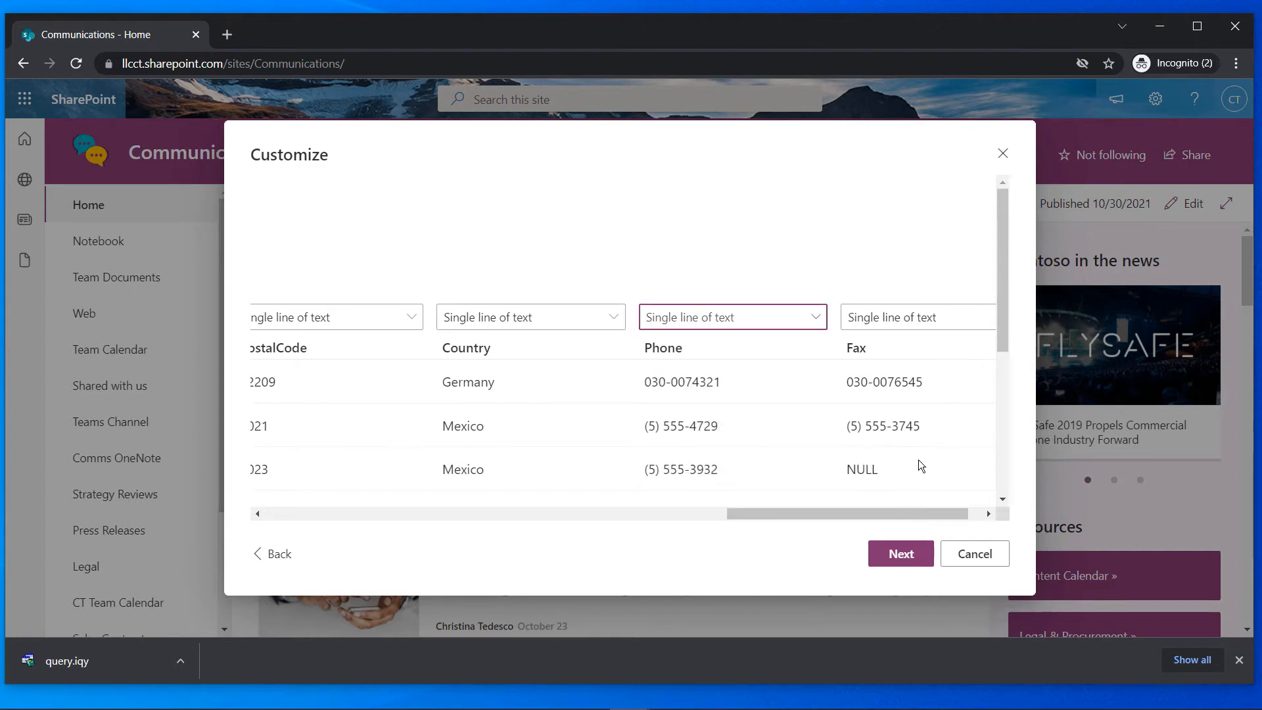
# Trim the generated code and dash from the list name so it reads 'Customers'
pyautogui.click(899, 554)
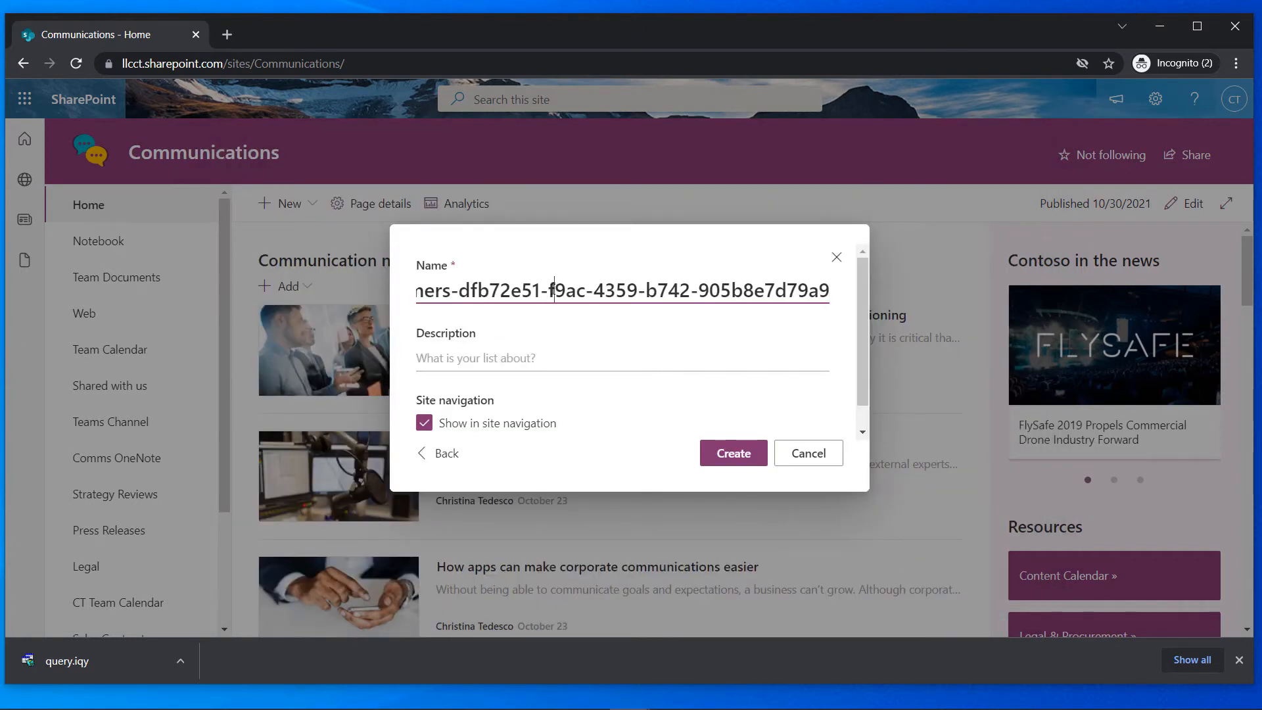
pyautogui.press('Home')
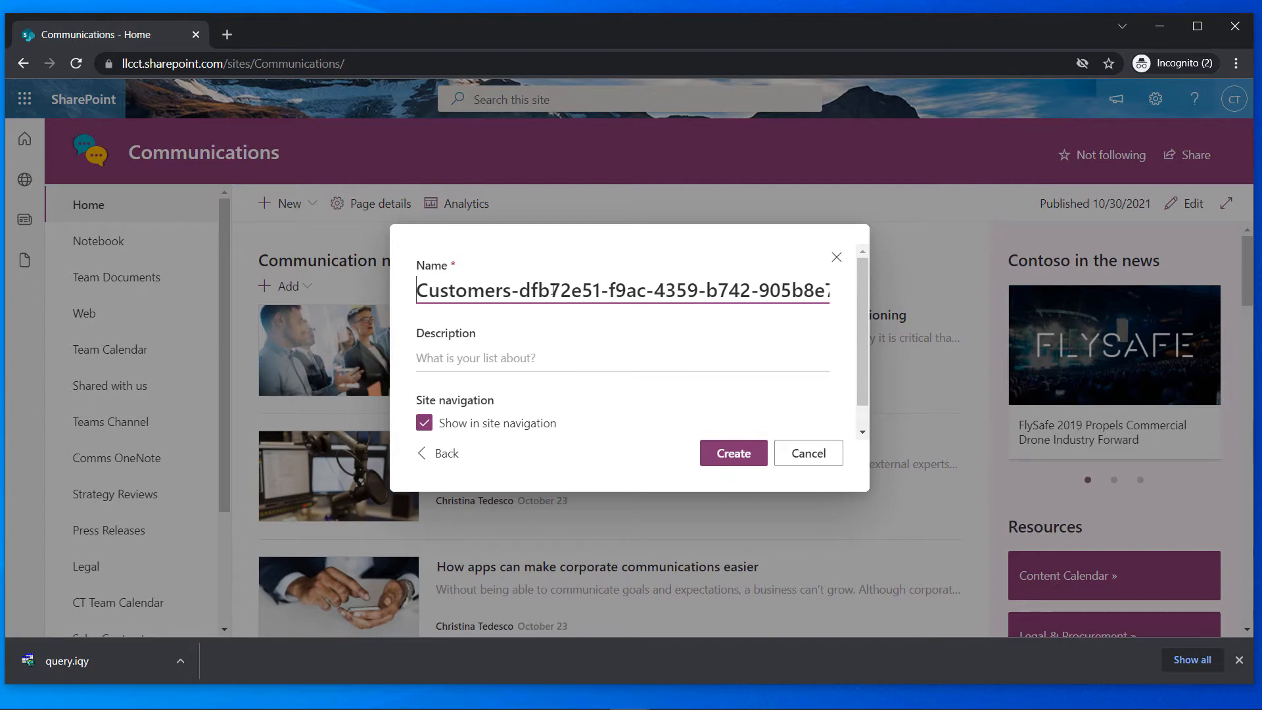
pyautogui.press('Right')
pyautogui.press('Right')
pyautogui.press('Right')
pyautogui.press('Right')
pyautogui.press('Right')
pyautogui.press('Right')
pyautogui.press('Right')
pyautogui.press('Right')
pyautogui.press('Right')
pyautogui.press('Right')
pyautogui.press('Left')
pyautogui.press('Right')
pyautogui.hotkey('shift', 'End')
pyautogui.press('BackSpace')
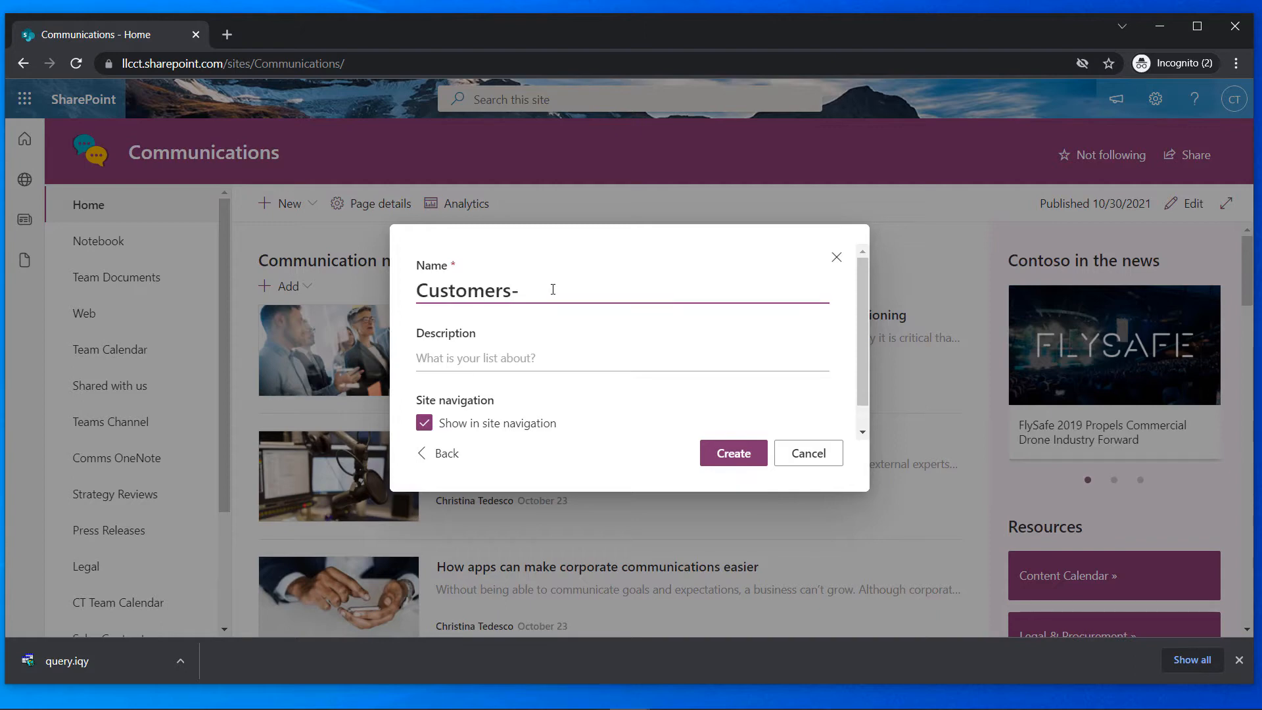
pyautogui.press('BackSpace')
# Give the list the description 'Active Customers' and create it
pyautogui.click(562, 357)
pyautogui.write('A')
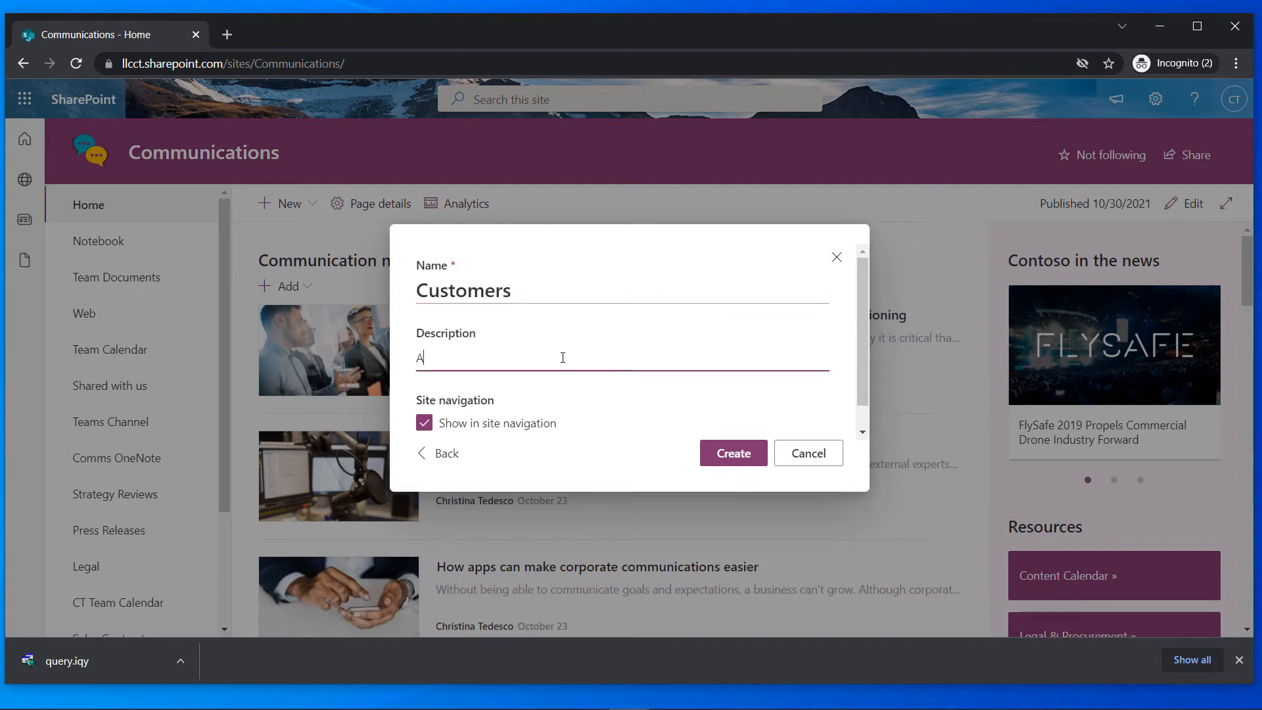
pyautogui.write('ctie ')
pyautogui.write('ive Cus')
pyautogui.write('tomers')
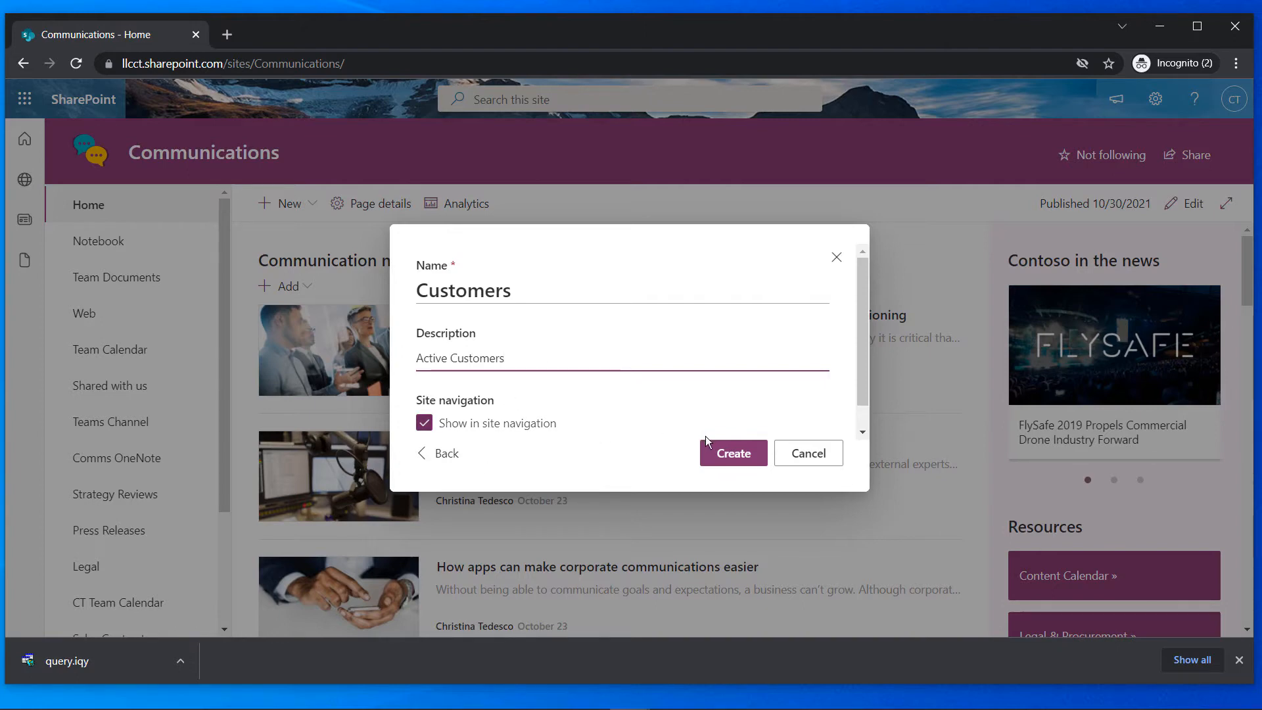
pyautogui.click(723, 452)
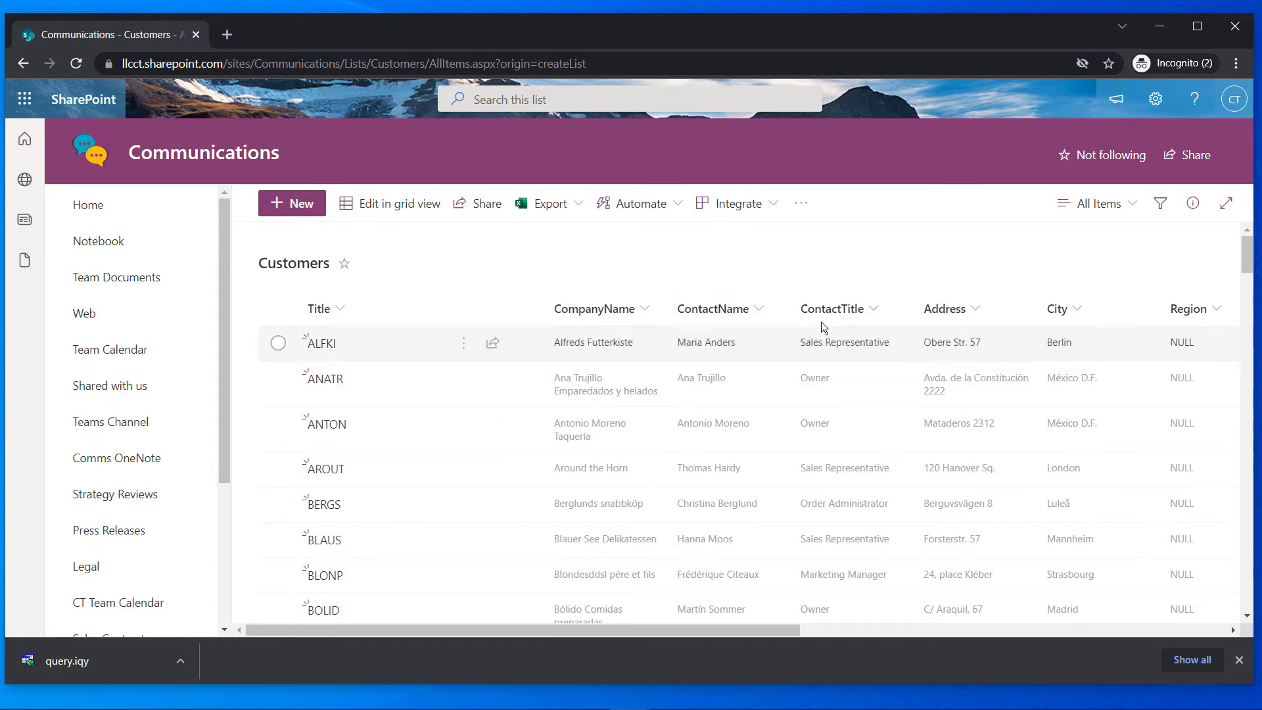
# Scroll through the new Customers list and view the City column's options without changing them
pyautogui.scroll(-12, 774, 475)
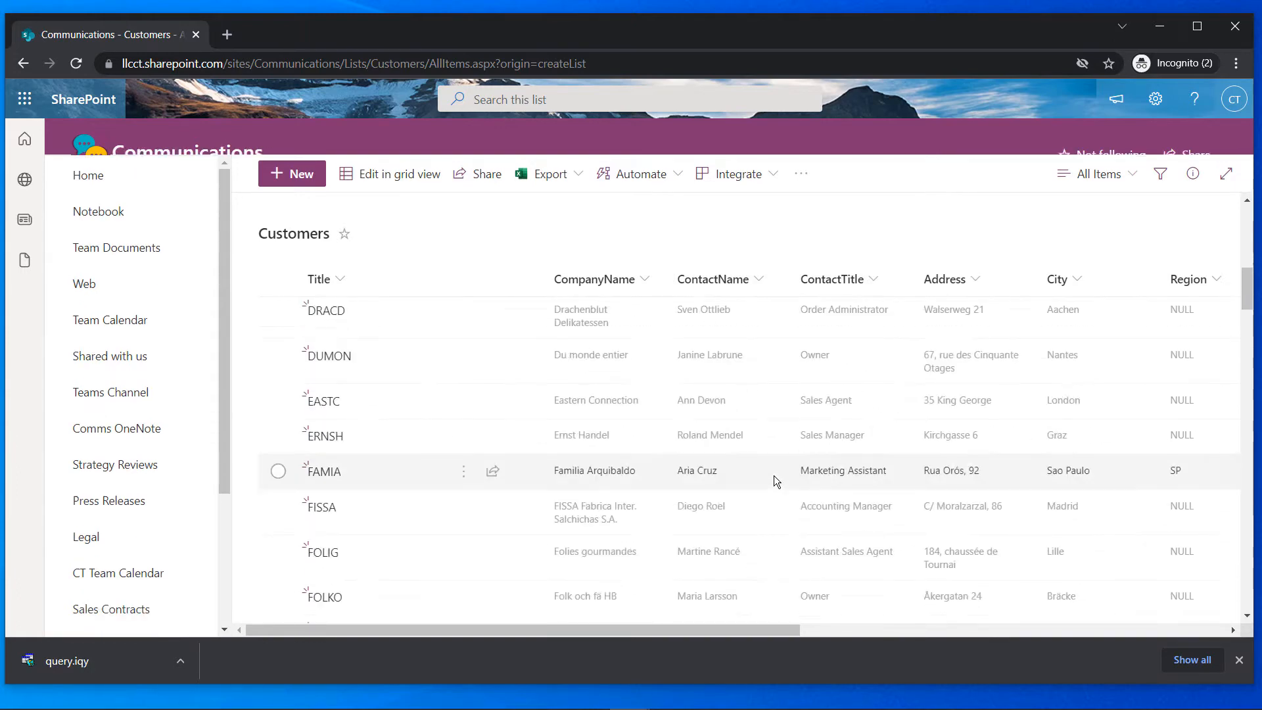
pyautogui.scroll(-10, 774, 476)
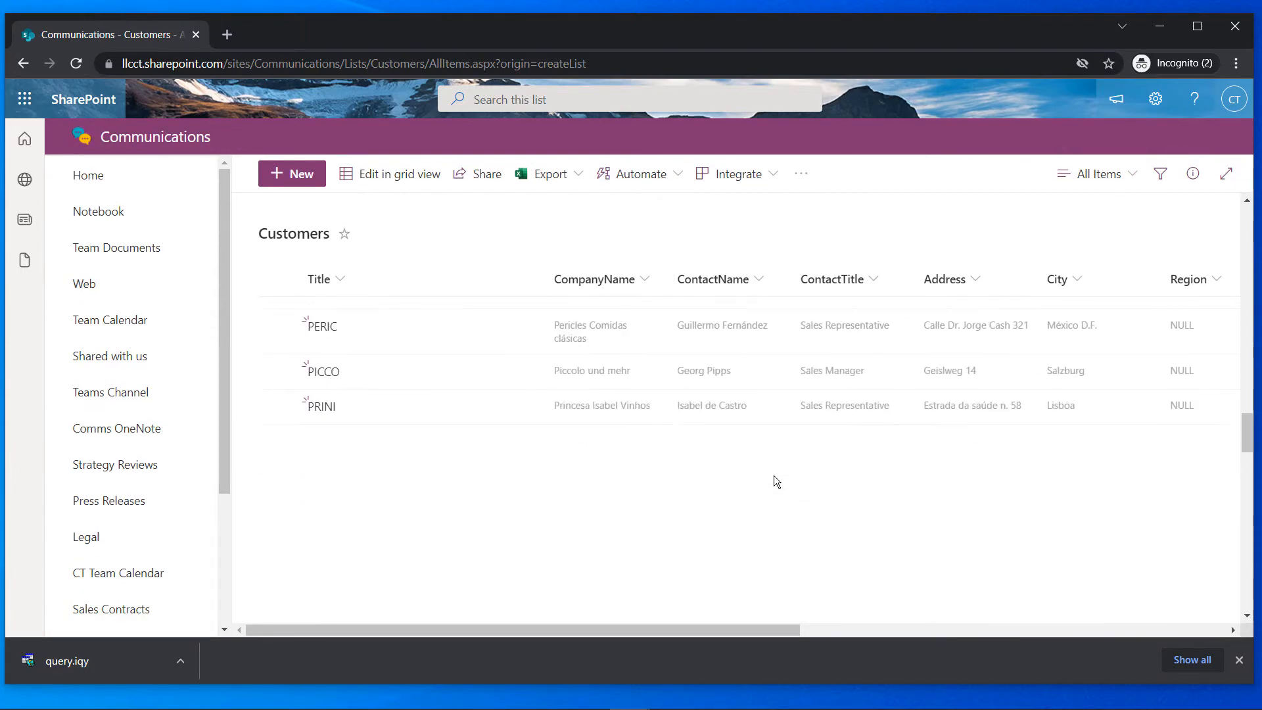
pyautogui.scroll(20, 774, 475)
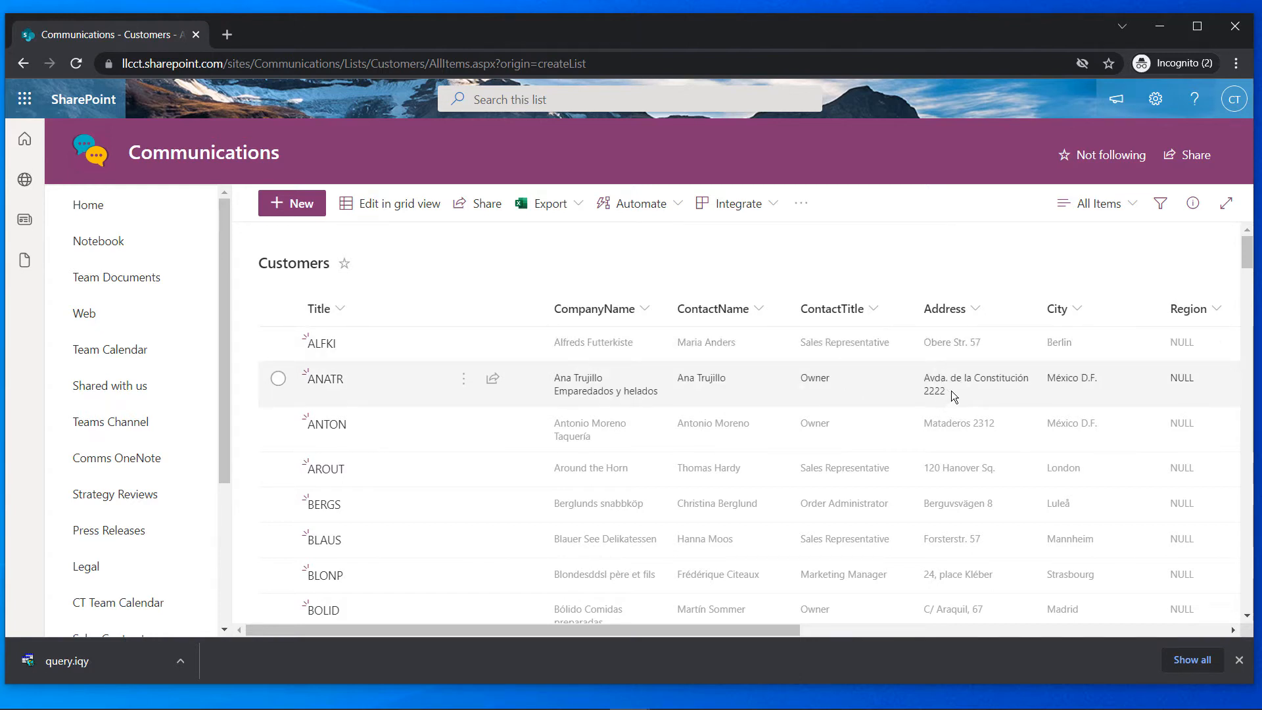
pyautogui.click(1074, 310)
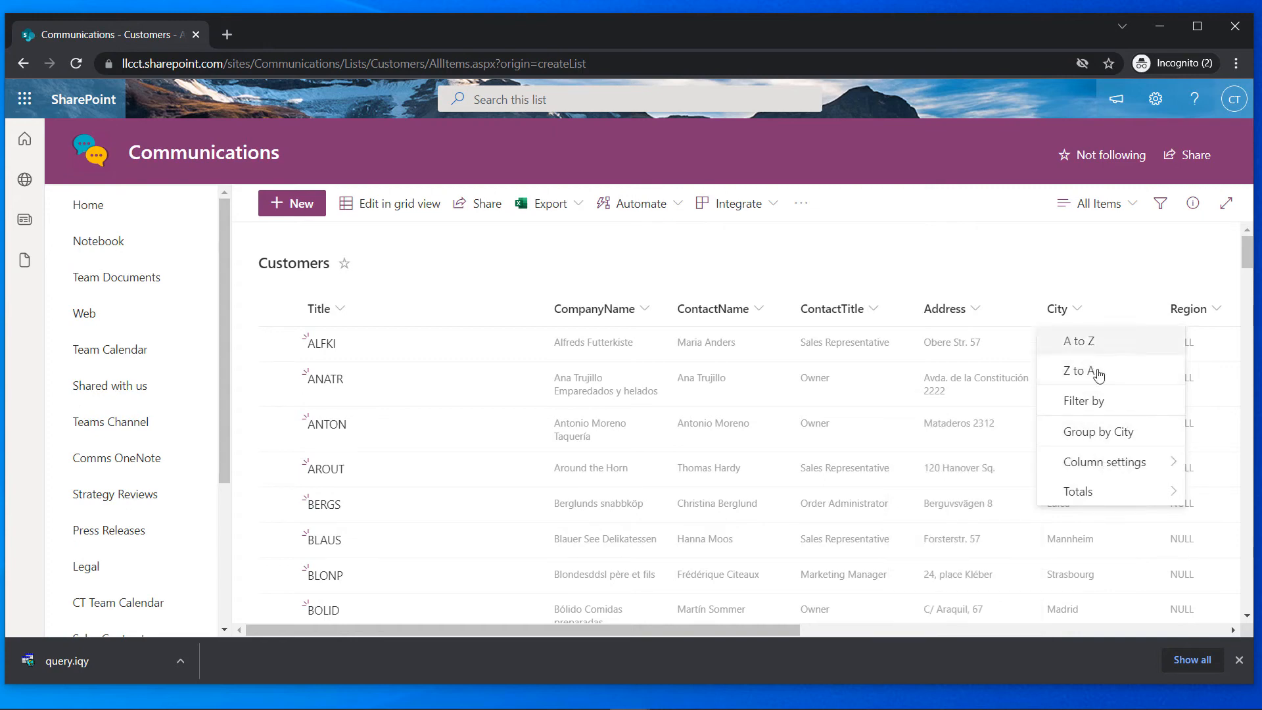
pyautogui.moveTo(1113, 472)
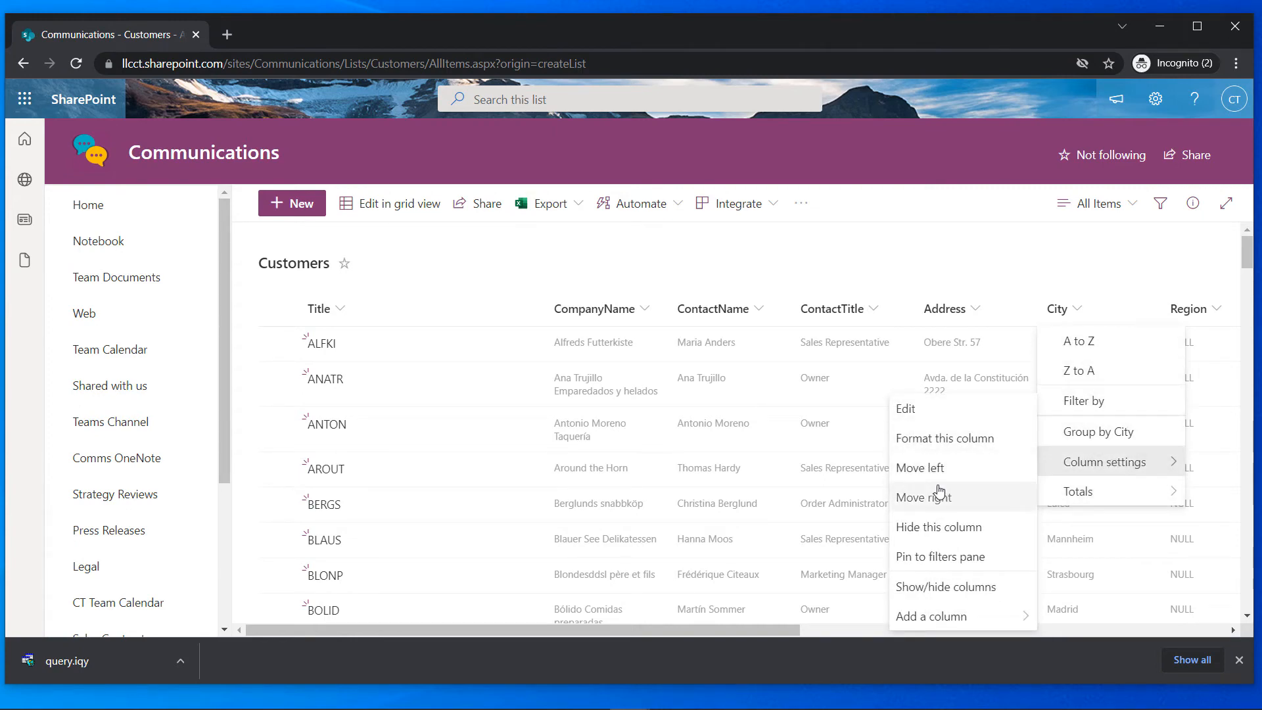
pyautogui.click(621, 263)
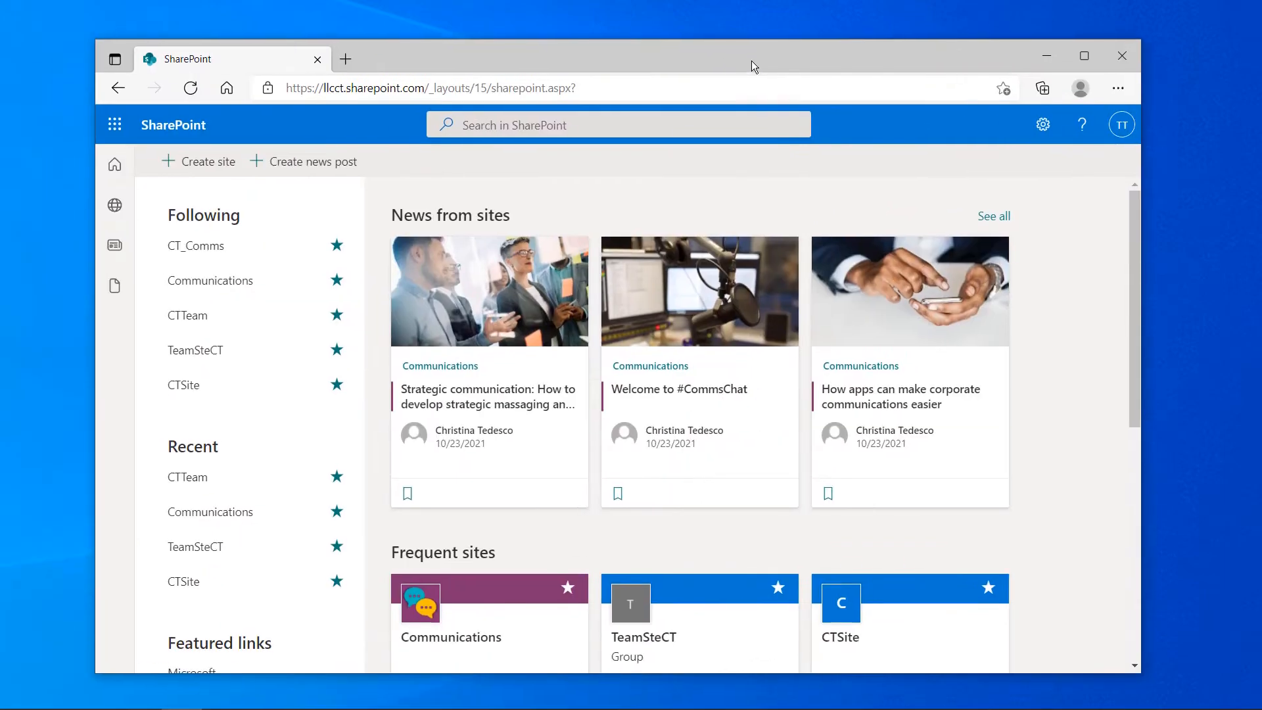
# From the SharePoint start page, open the TeamSteCT site and go to its group conversations
pyautogui.click(116, 161)
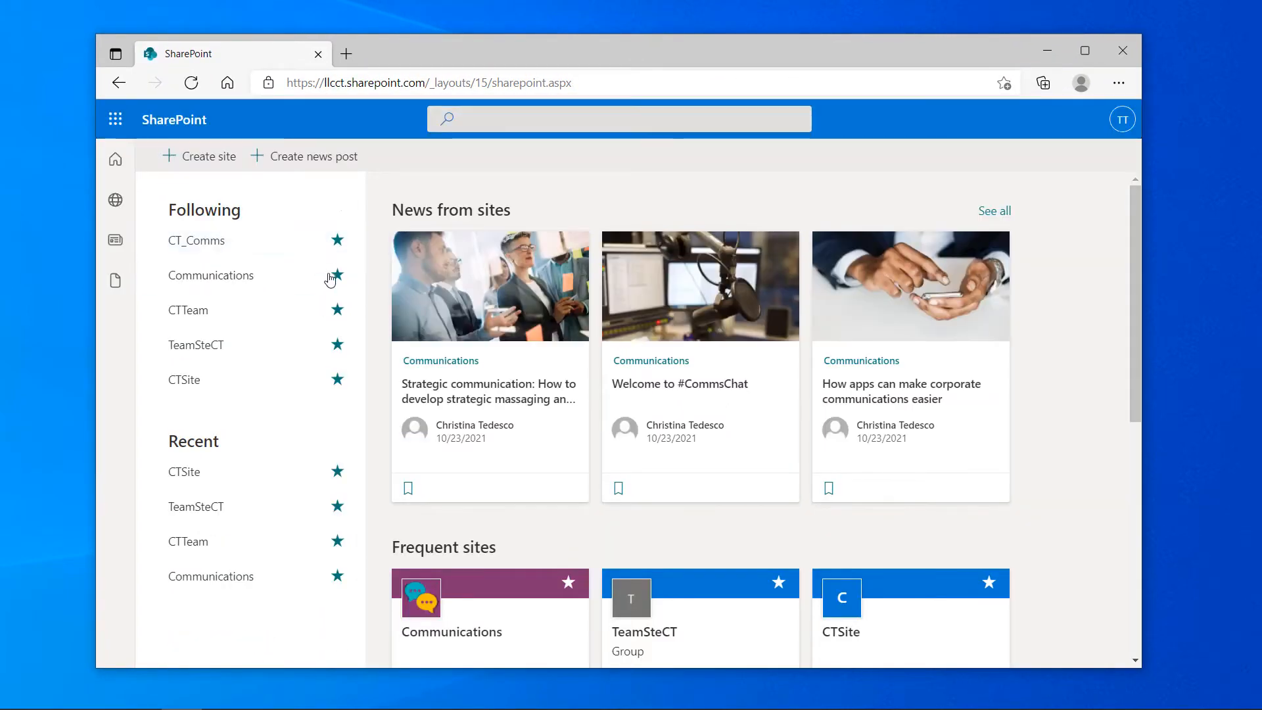
pyautogui.click(201, 357)
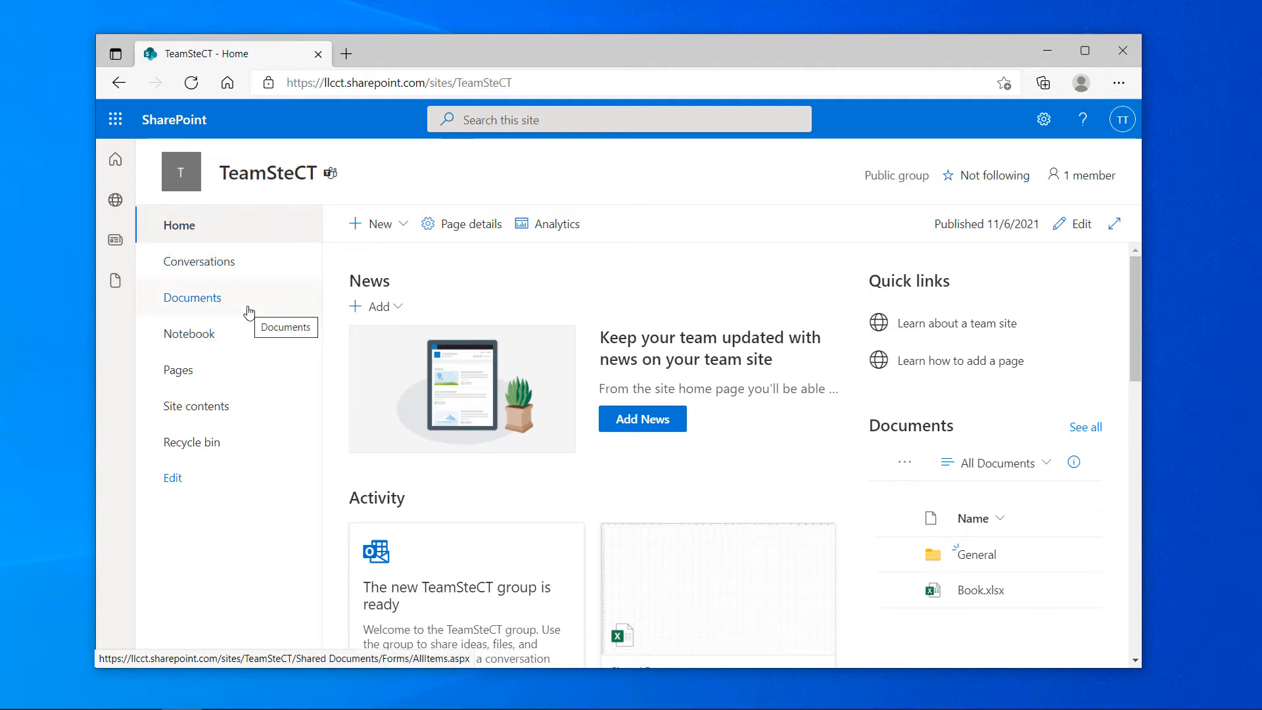
pyautogui.click(217, 338)
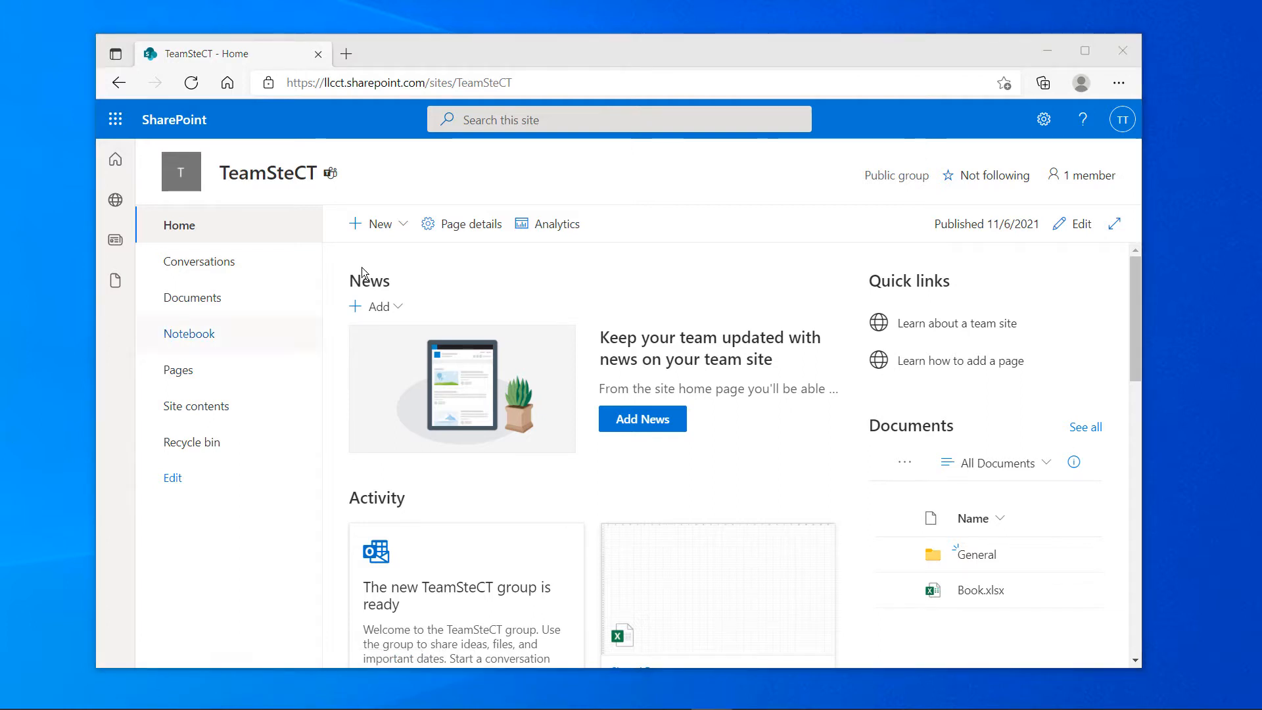
pyautogui.click(212, 263)
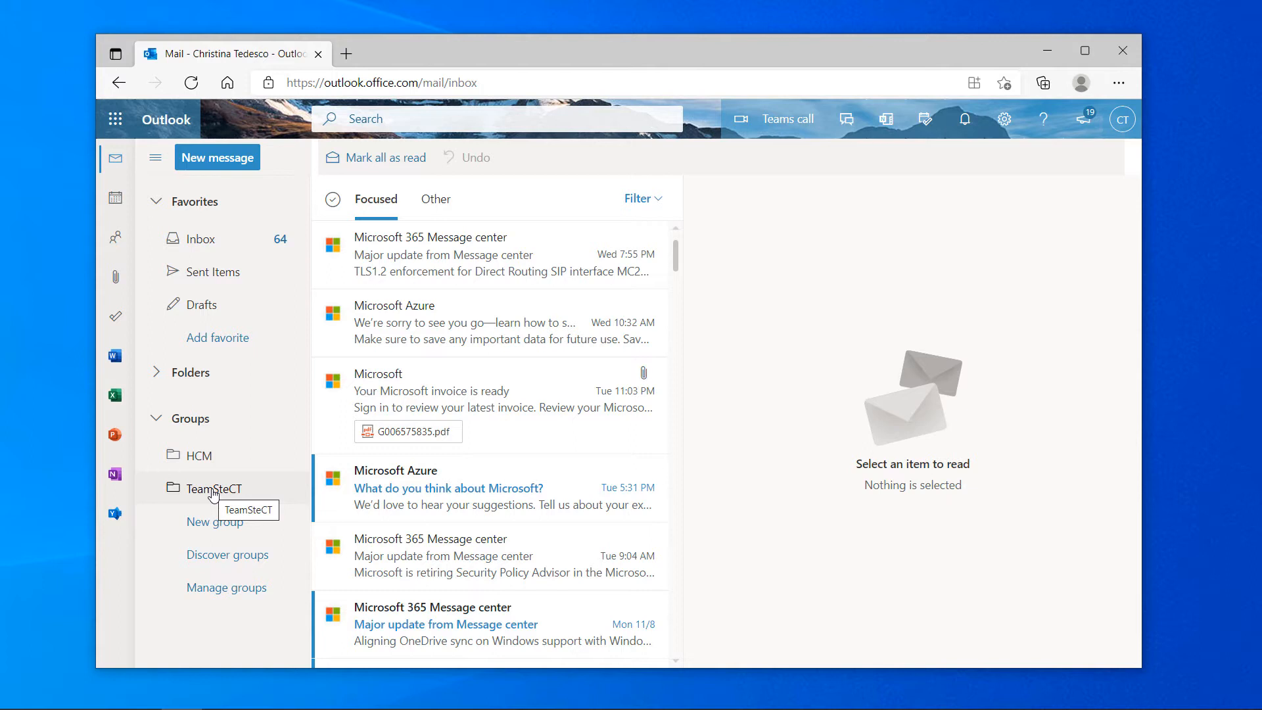
# Open the TeamSteCT group mailbox and bring desktop Outlook into place
pyautogui.click(212, 494)
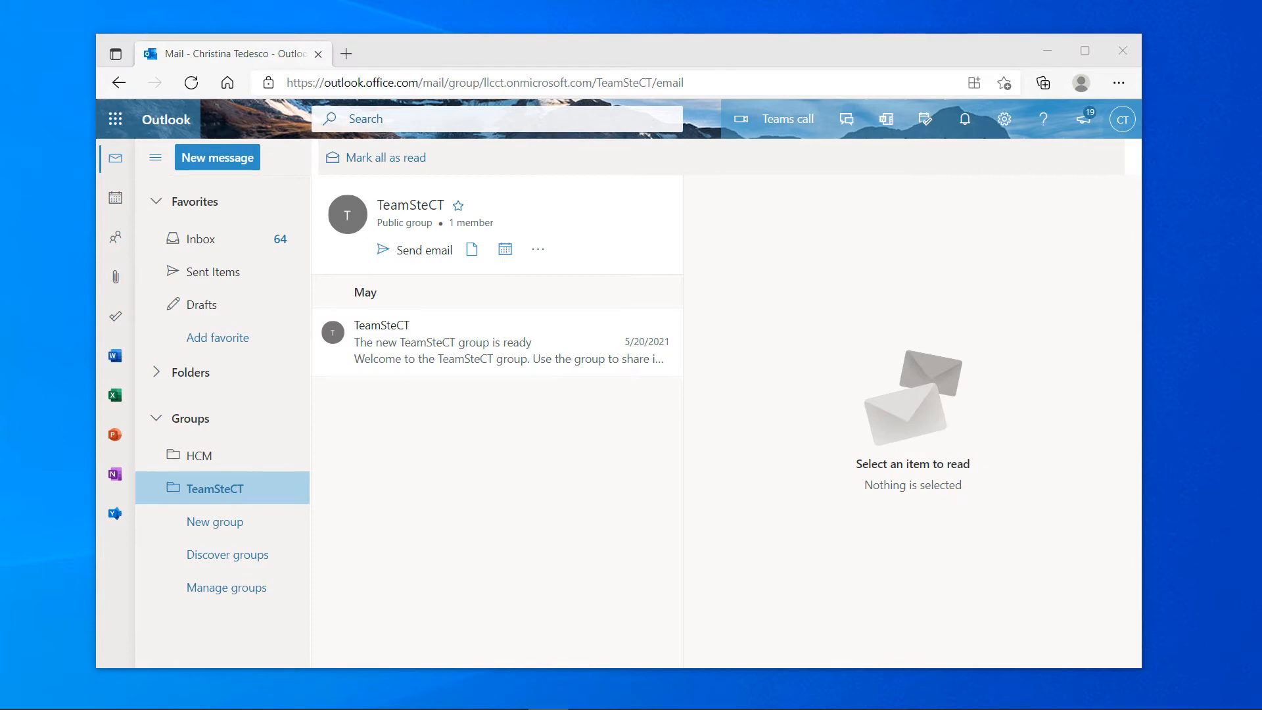
pyautogui.moveTo(731, 149); pyautogui.dragTo(848, 85)
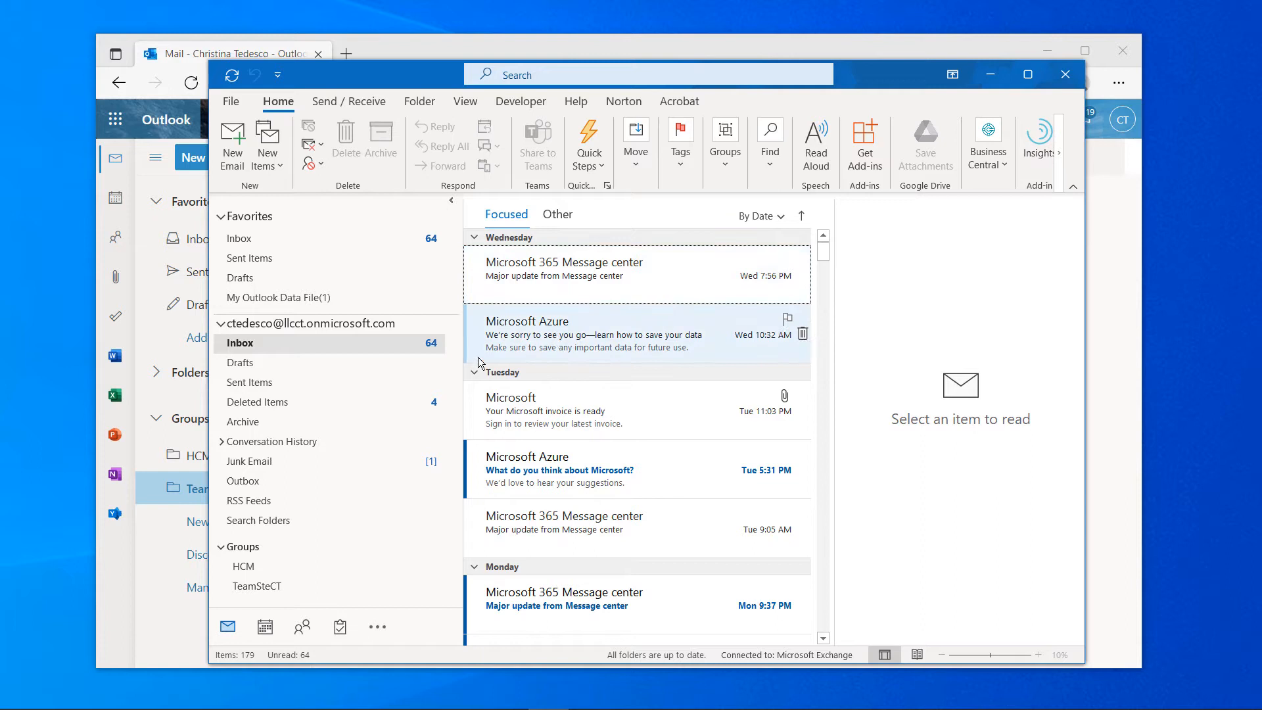
# View the TeamSteCT group's mail in desktop Outlook, then move the window aside
pyautogui.click(267, 585)
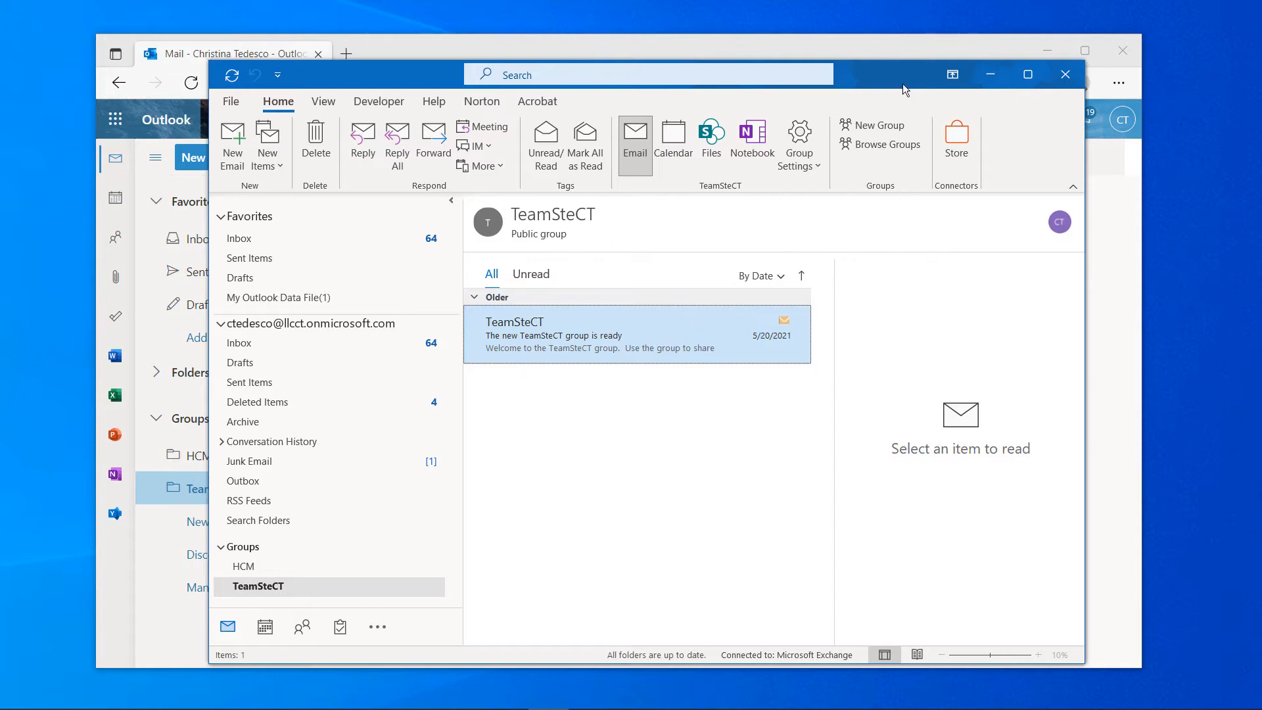
pyautogui.moveTo(901, 85); pyautogui.dragTo(723, 184)
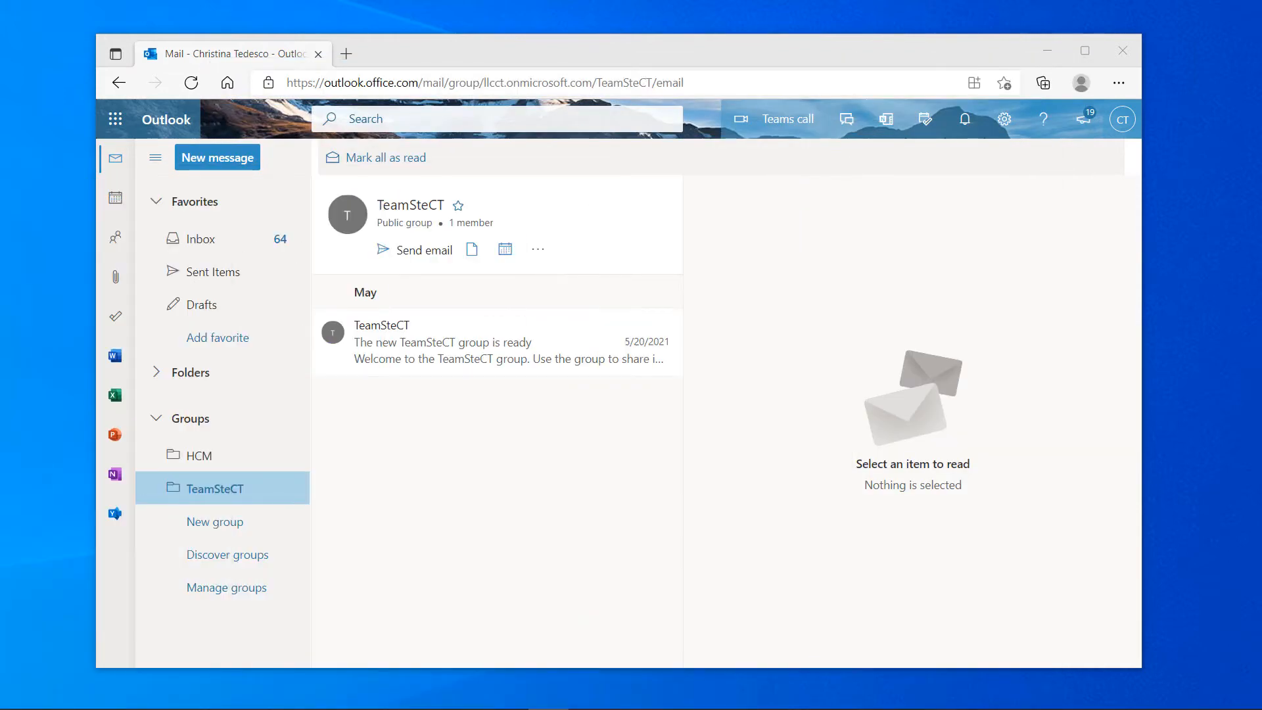
# Send a new message with subject 'This is a Test' to your own address
pyautogui.click(232, 161)
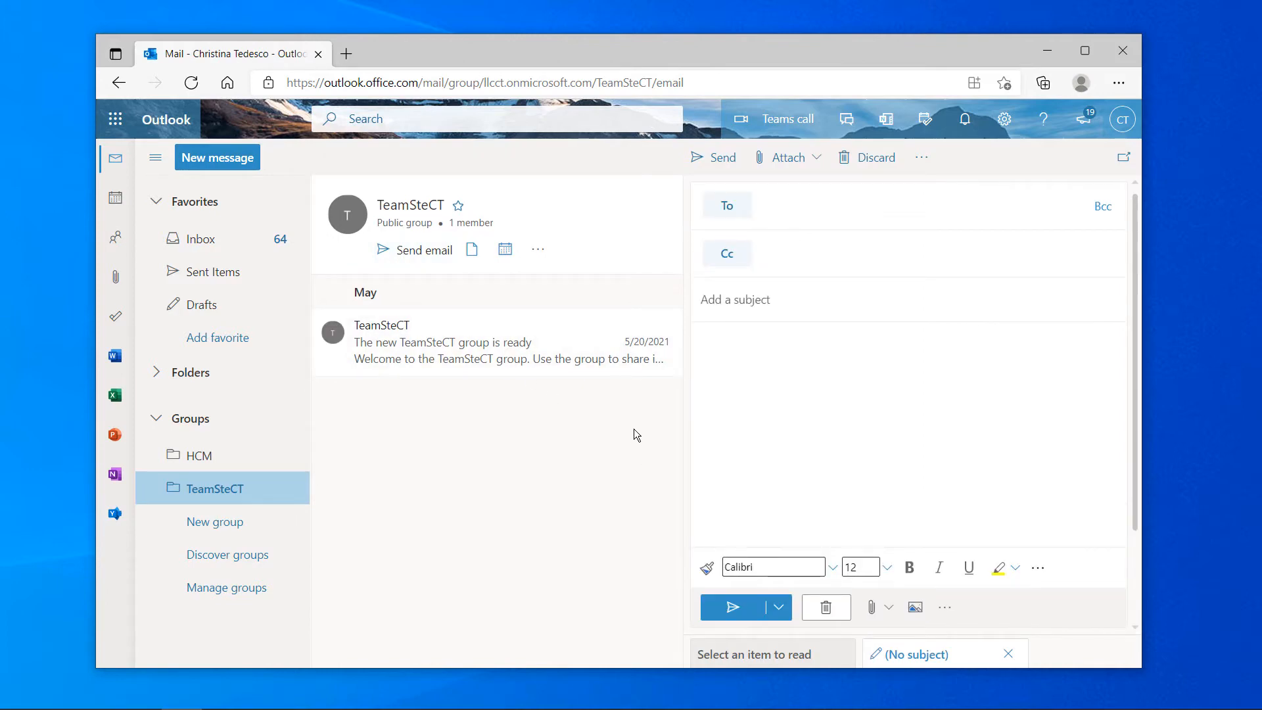
pyautogui.write('cted')
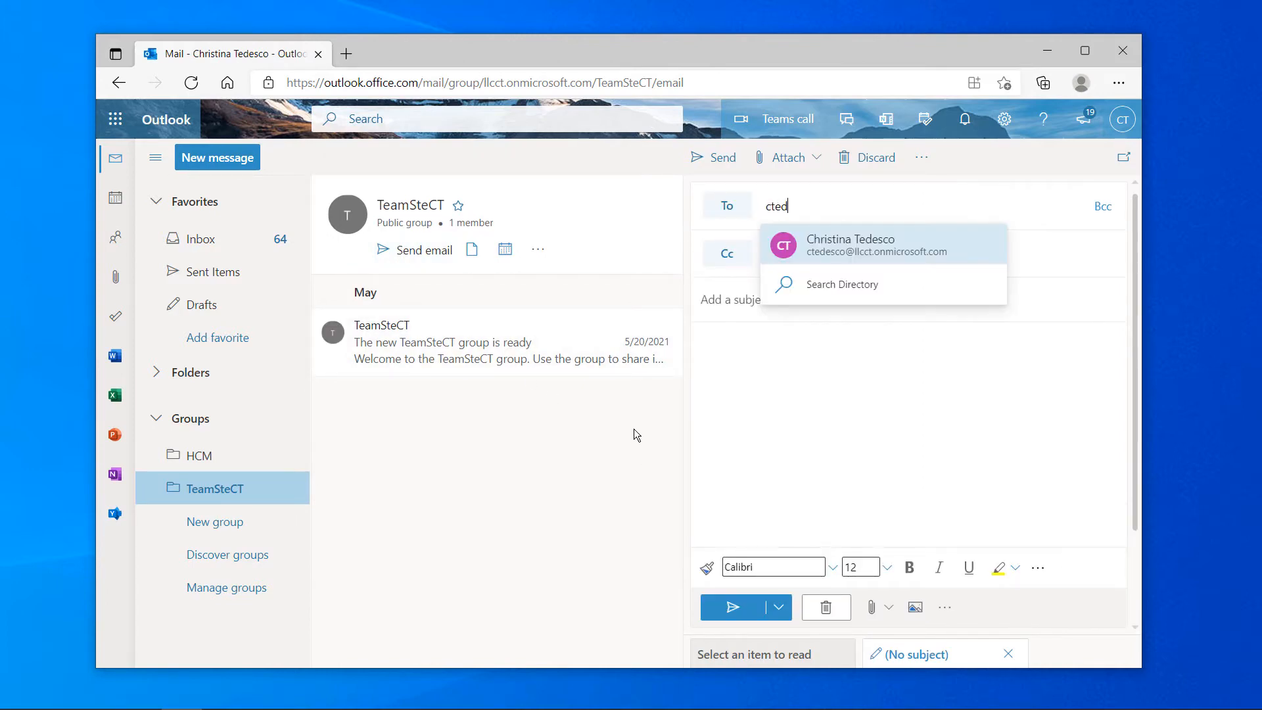
pyautogui.click(866, 242)
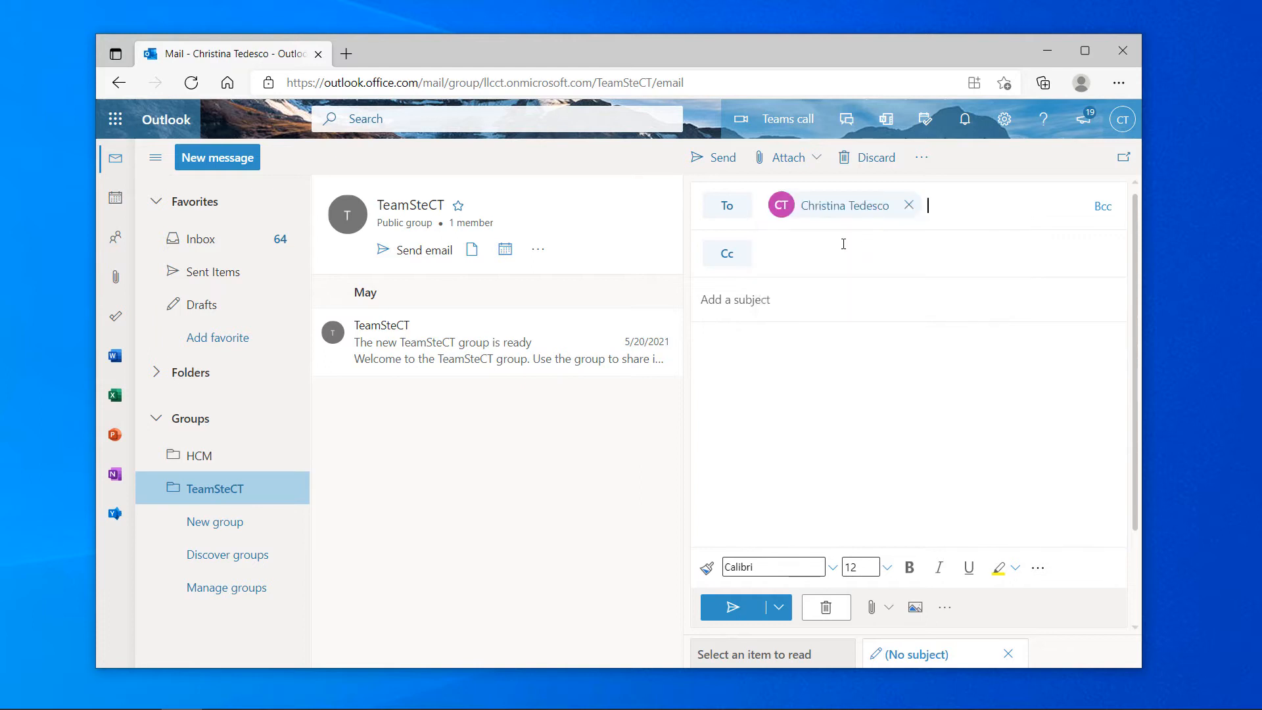
pyautogui.click(837, 261)
pyautogui.click(745, 303)
pyautogui.write('This is a')
pyautogui.write('Test')
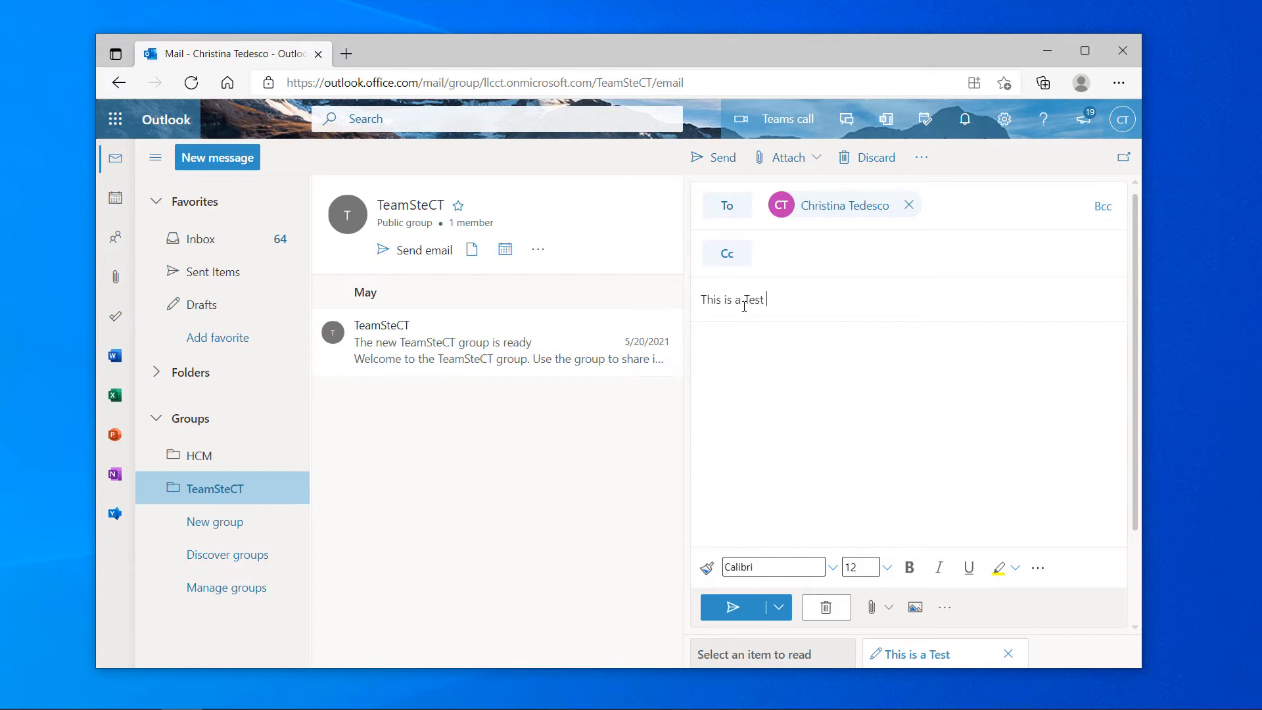
pyautogui.click(733, 607)
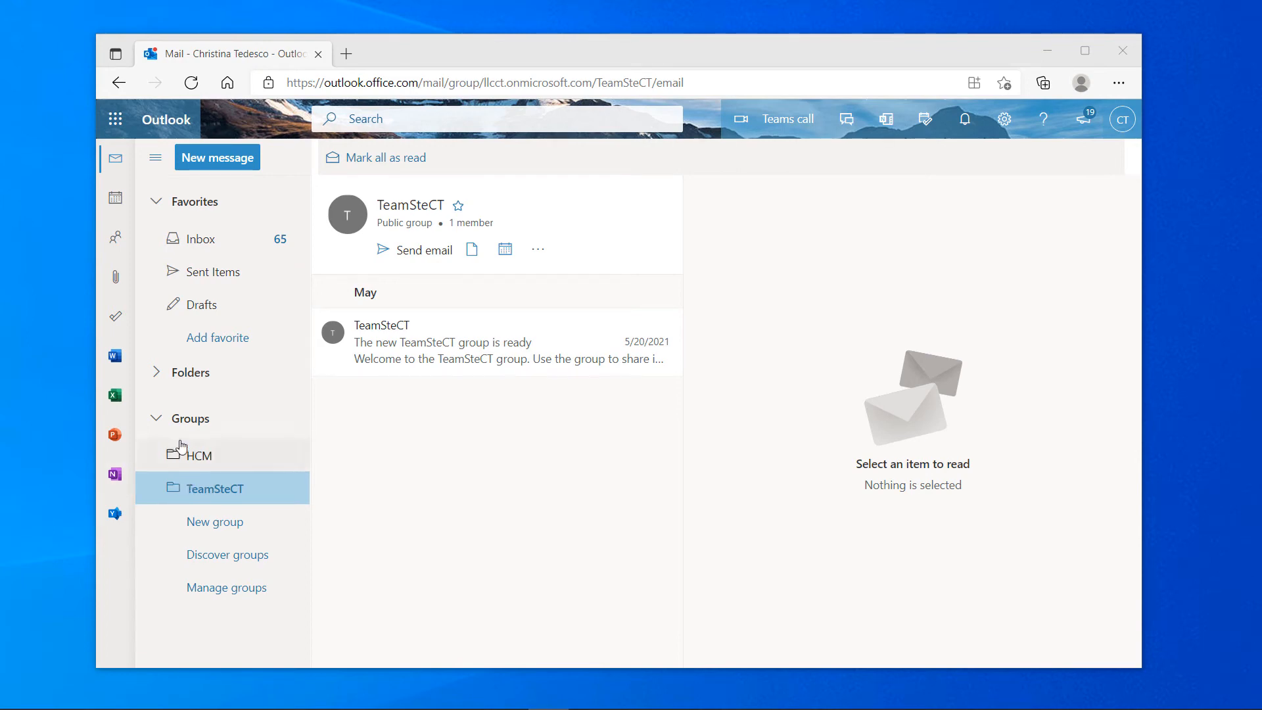
# Check Sent Items, then email the TeamSteCT group with subject 'This is a Test for the Team'
pyautogui.click(198, 278)
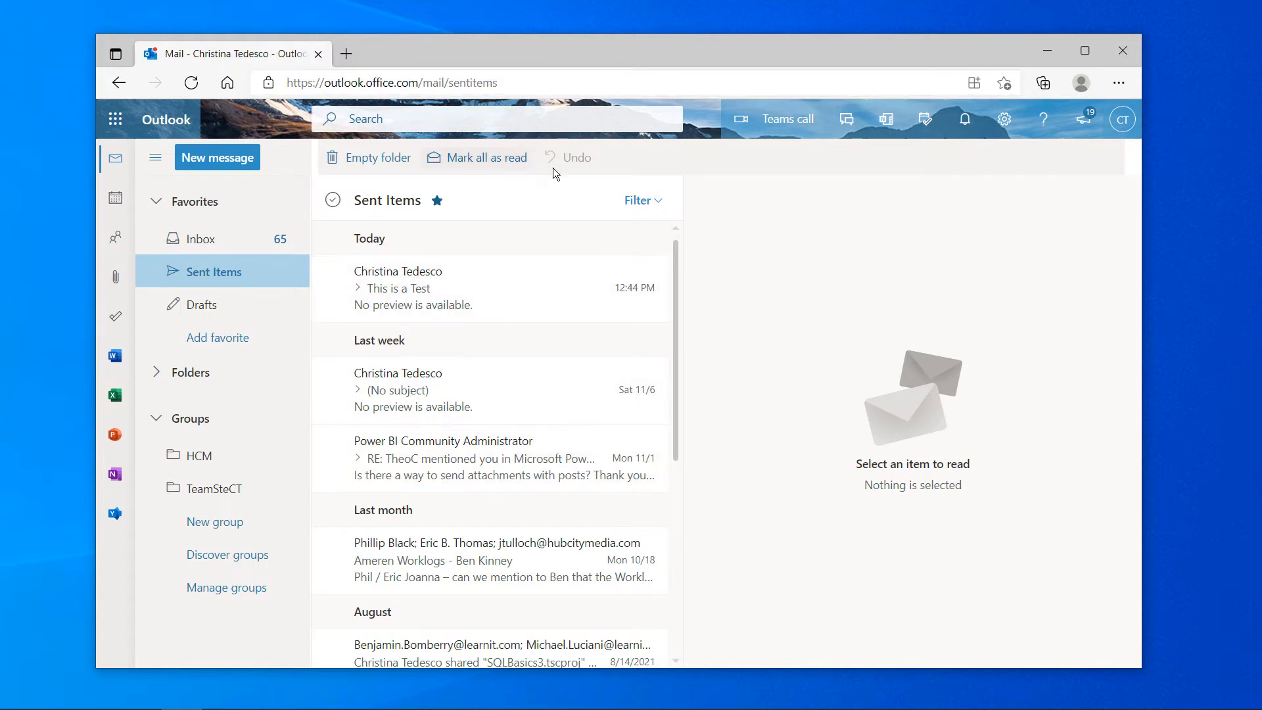
pyautogui.click(213, 487)
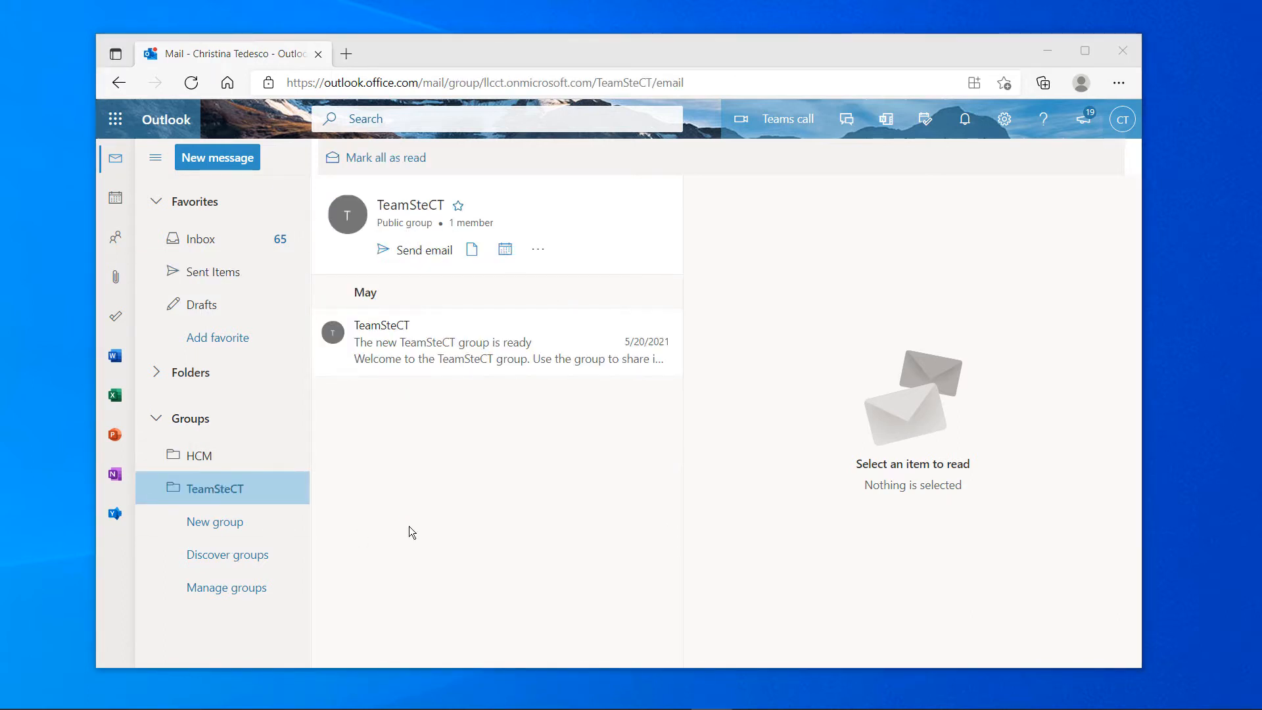
pyautogui.click(434, 256)
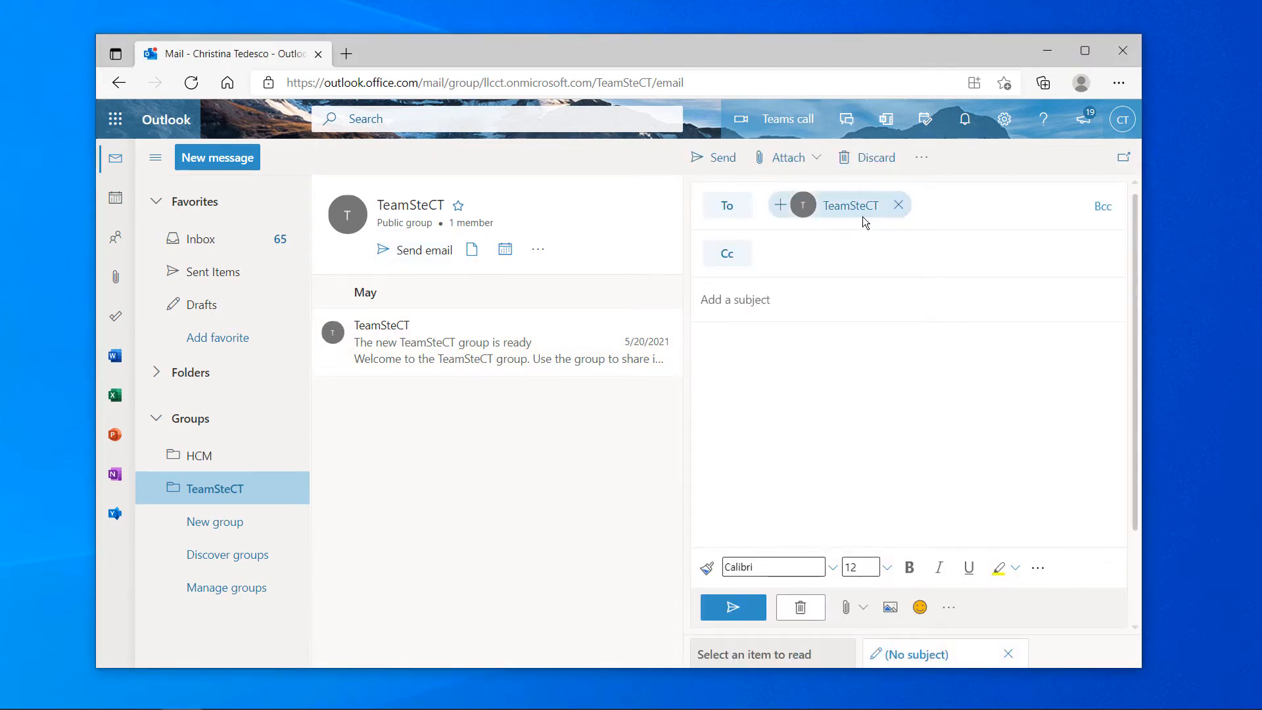
pyautogui.click(763, 253)
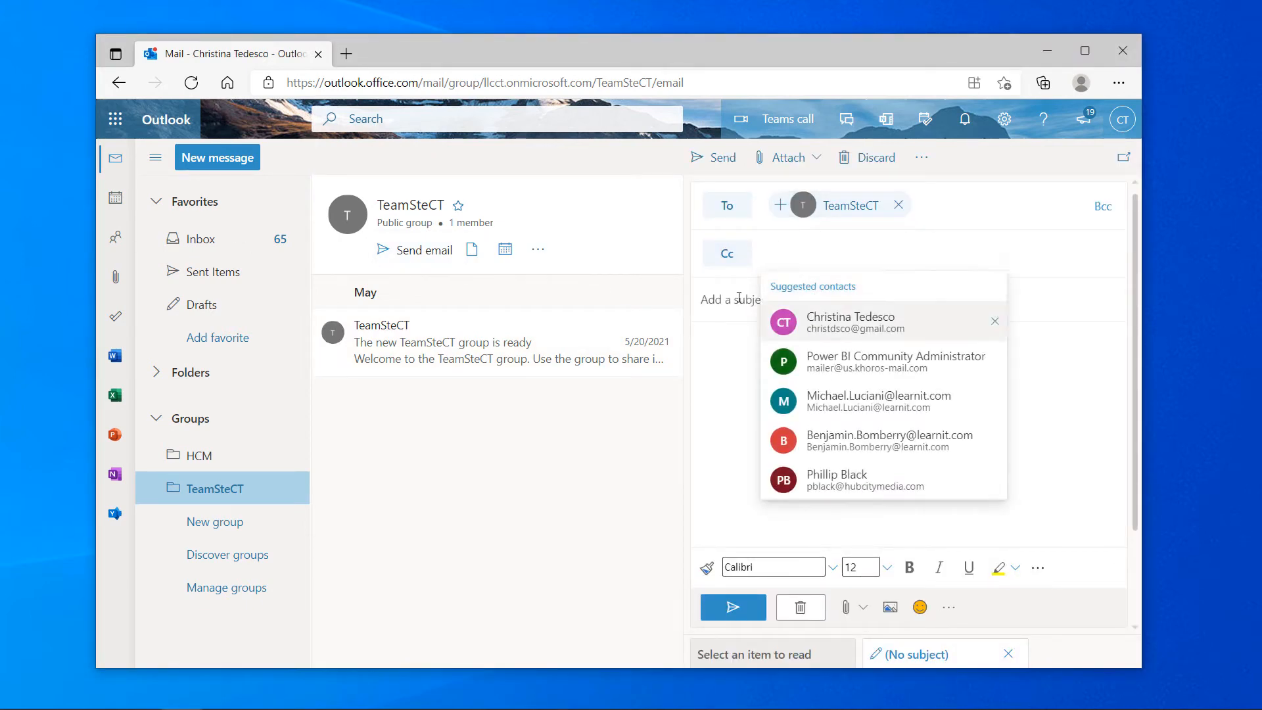
pyautogui.click(739, 299)
pyautogui.write('This is a Test')
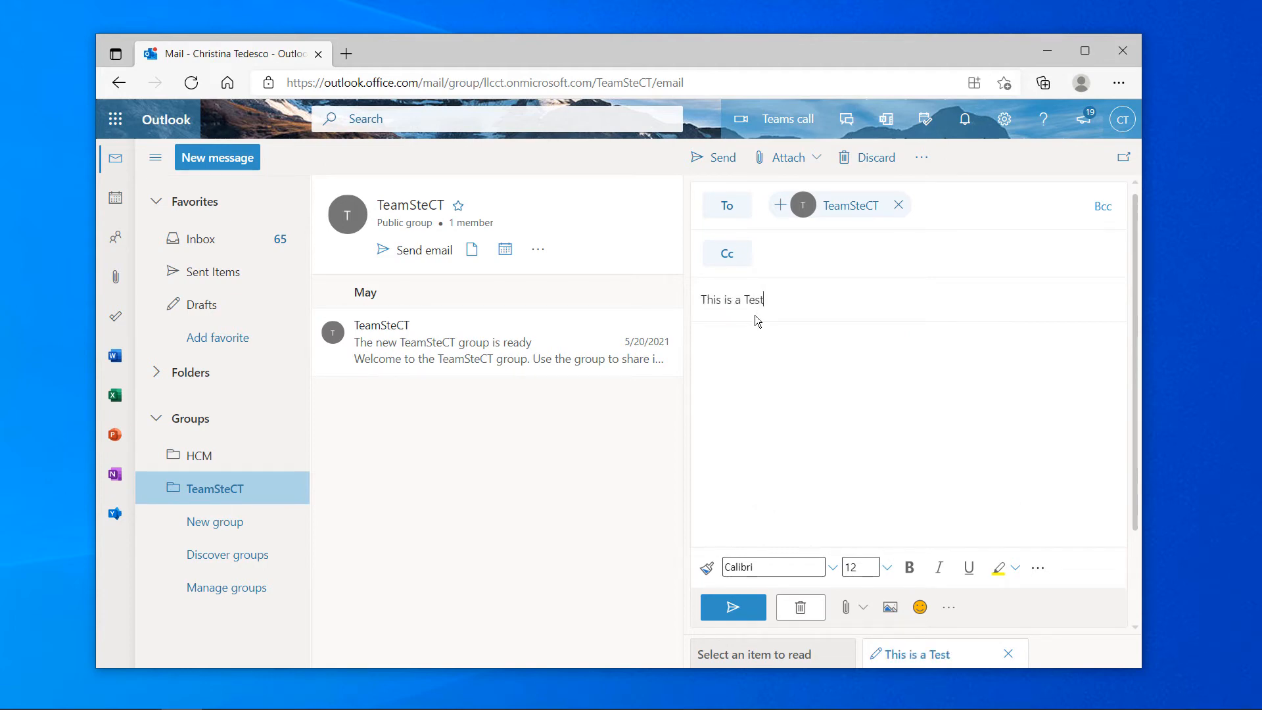
pyautogui.write(' for the Tem')
pyautogui.press('BackSpace')
pyautogui.press('BackSpace')
pyautogui.write('eam')
pyautogui.click(746, 607)
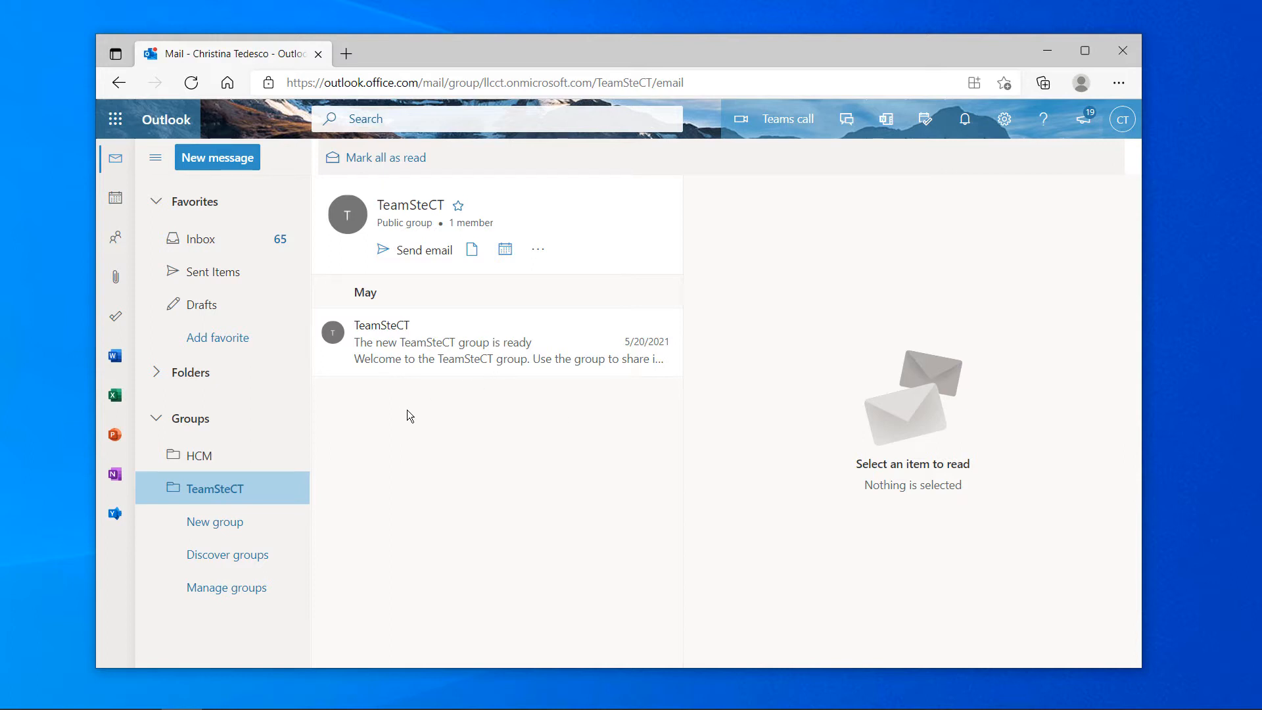
# Refresh the group mail and open the new 'This is a Test for the Team' message
pyautogui.click(192, 82)
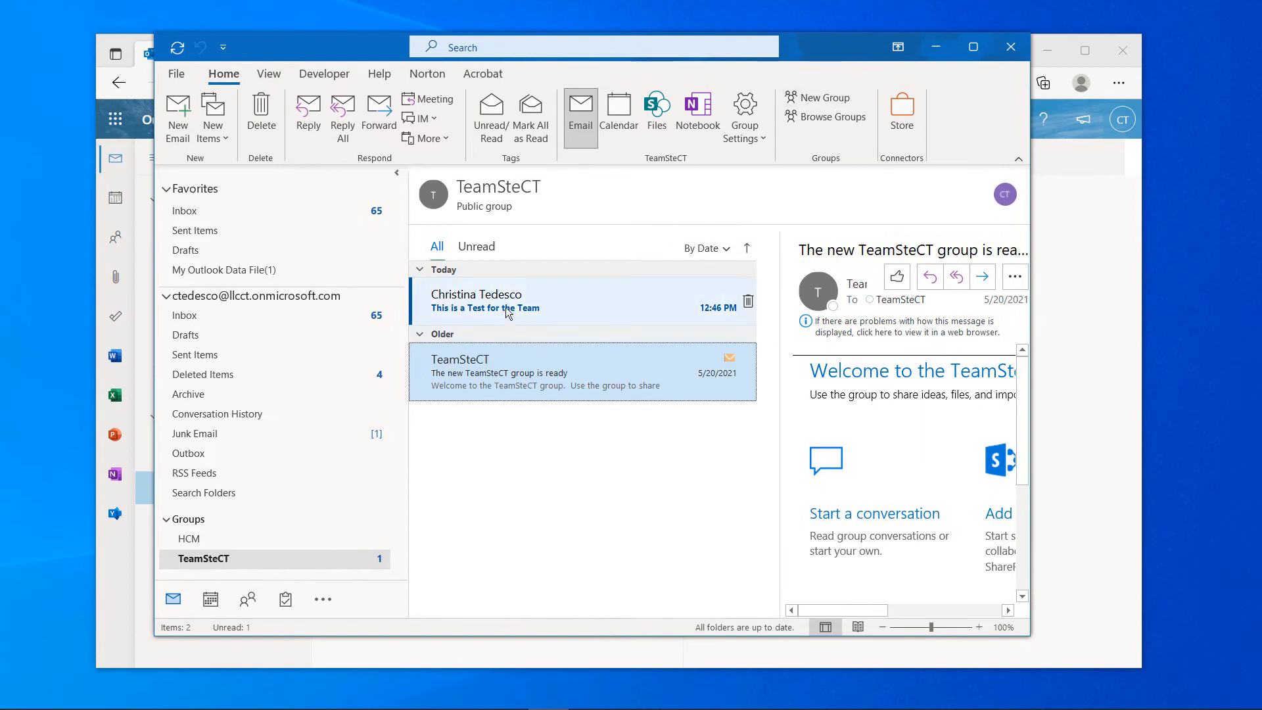
pyautogui.click(507, 314)
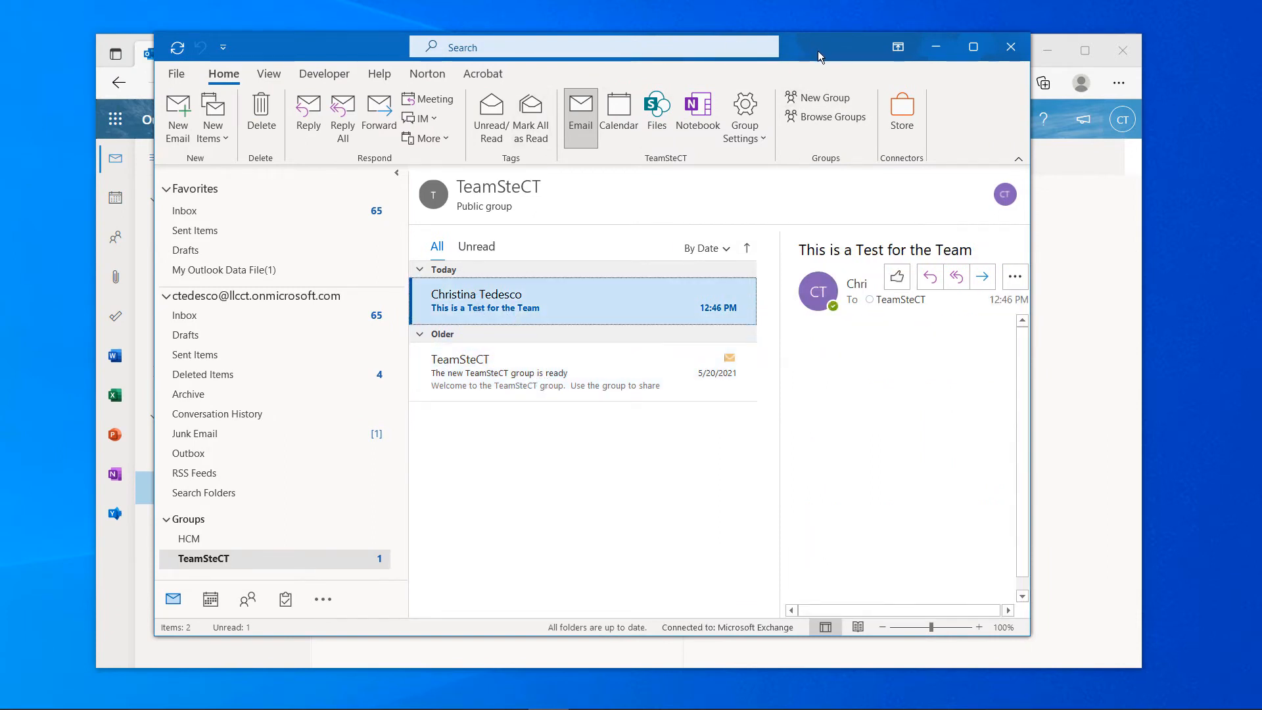
# Drag the desktop Outlook window aside to reveal the web TeamSteCT mailbox
pyautogui.moveTo(819, 49); pyautogui.dragTo(815, 54)
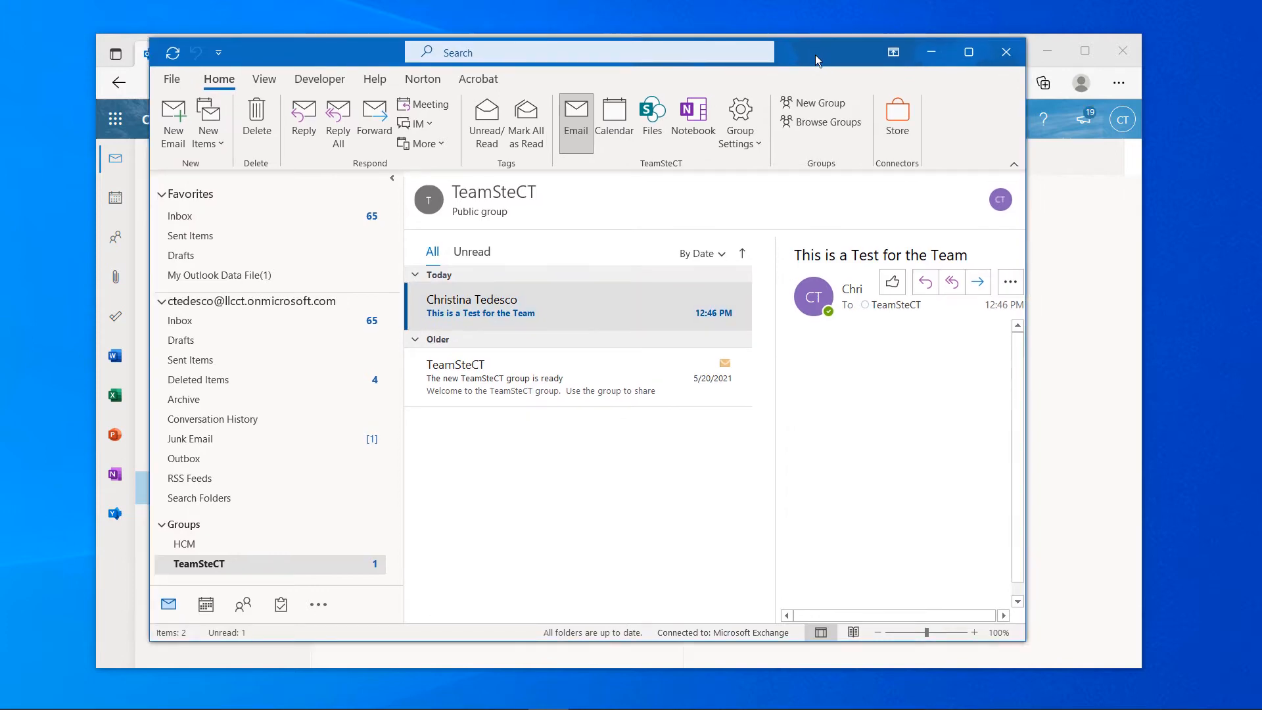
pyautogui.moveTo(815, 54); pyautogui.dragTo(838, 116)
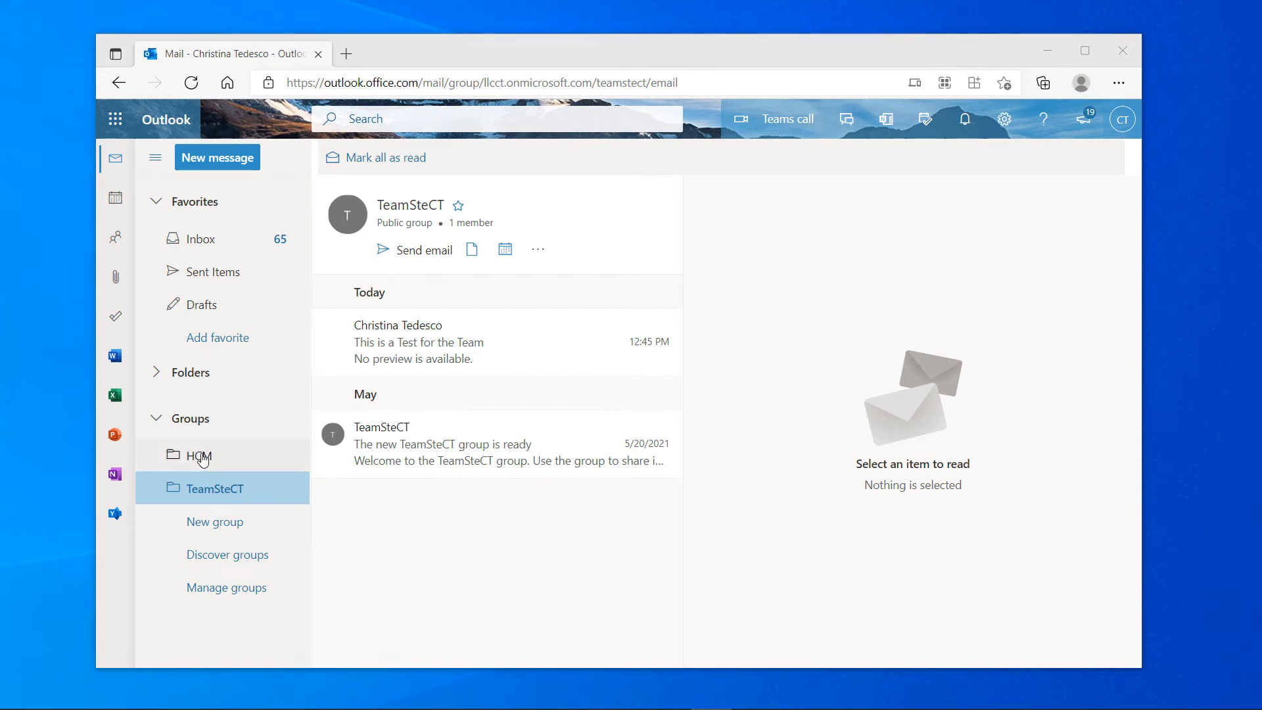
# Go from the app launcher to SharePoint, the TeamSteCT site's Site contents, and the TeamSTeCT Calendar
pyautogui.click(116, 120)
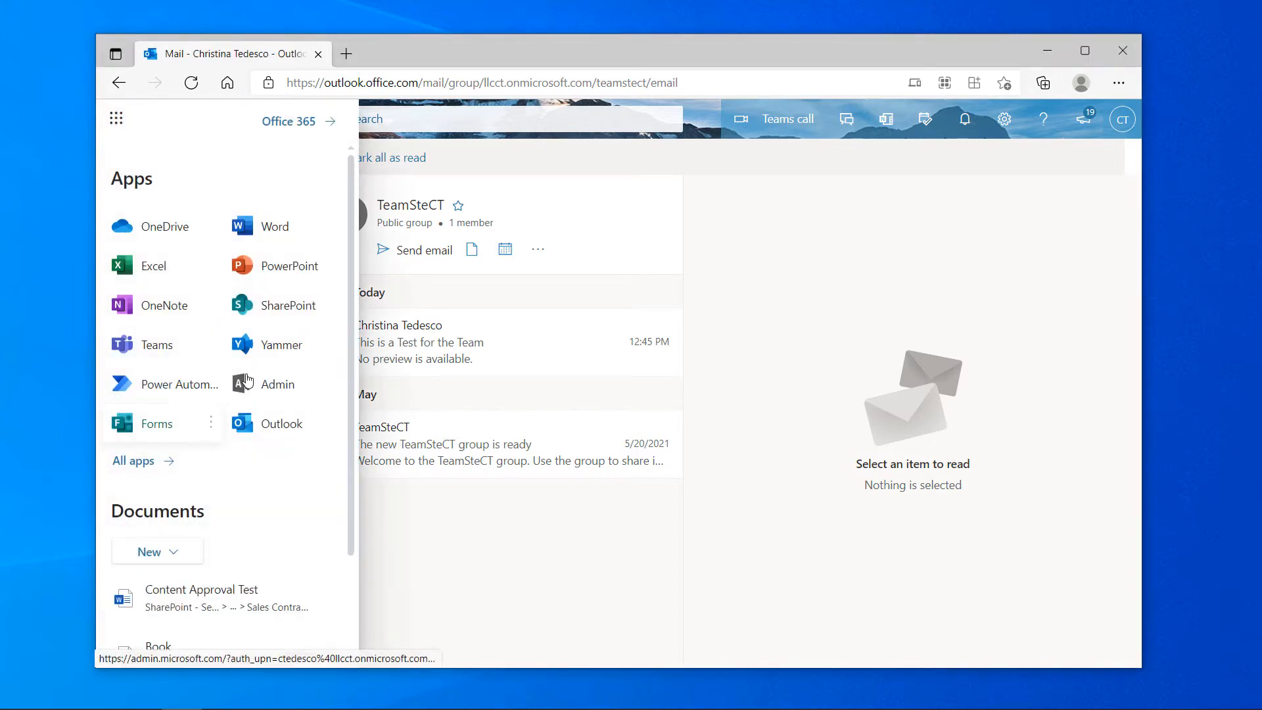
pyautogui.click(303, 312)
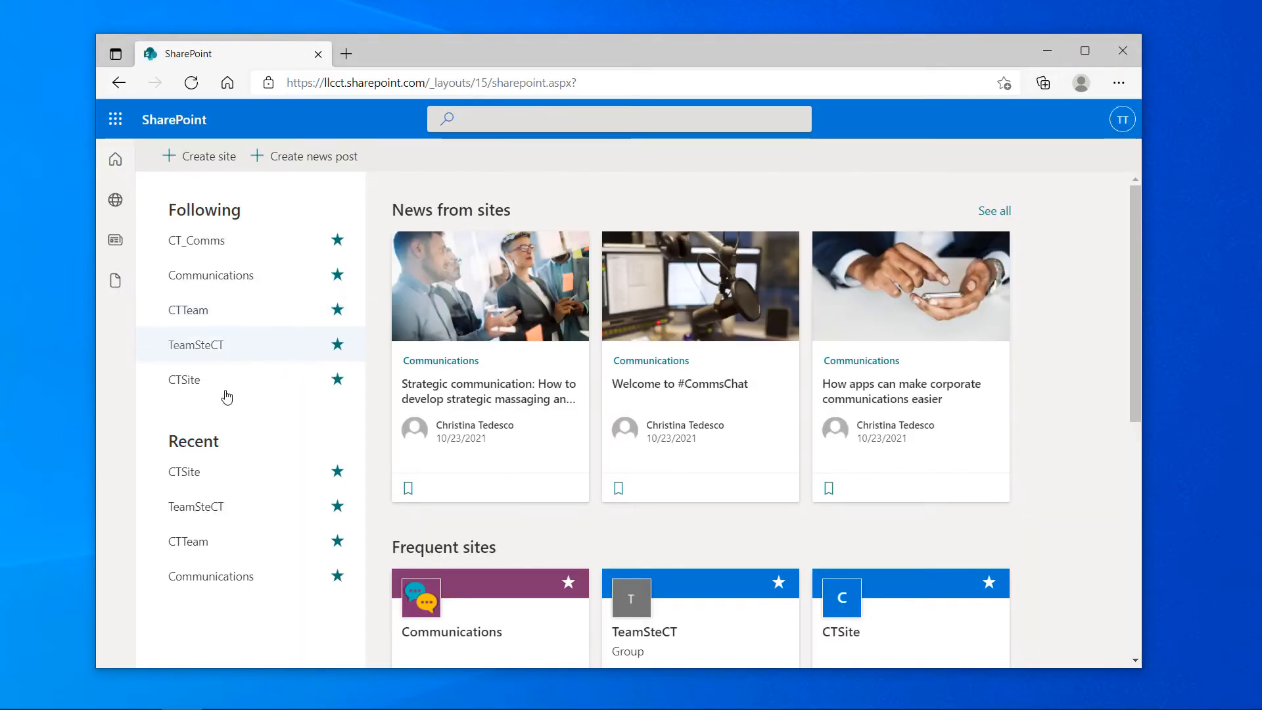
pyautogui.click(221, 349)
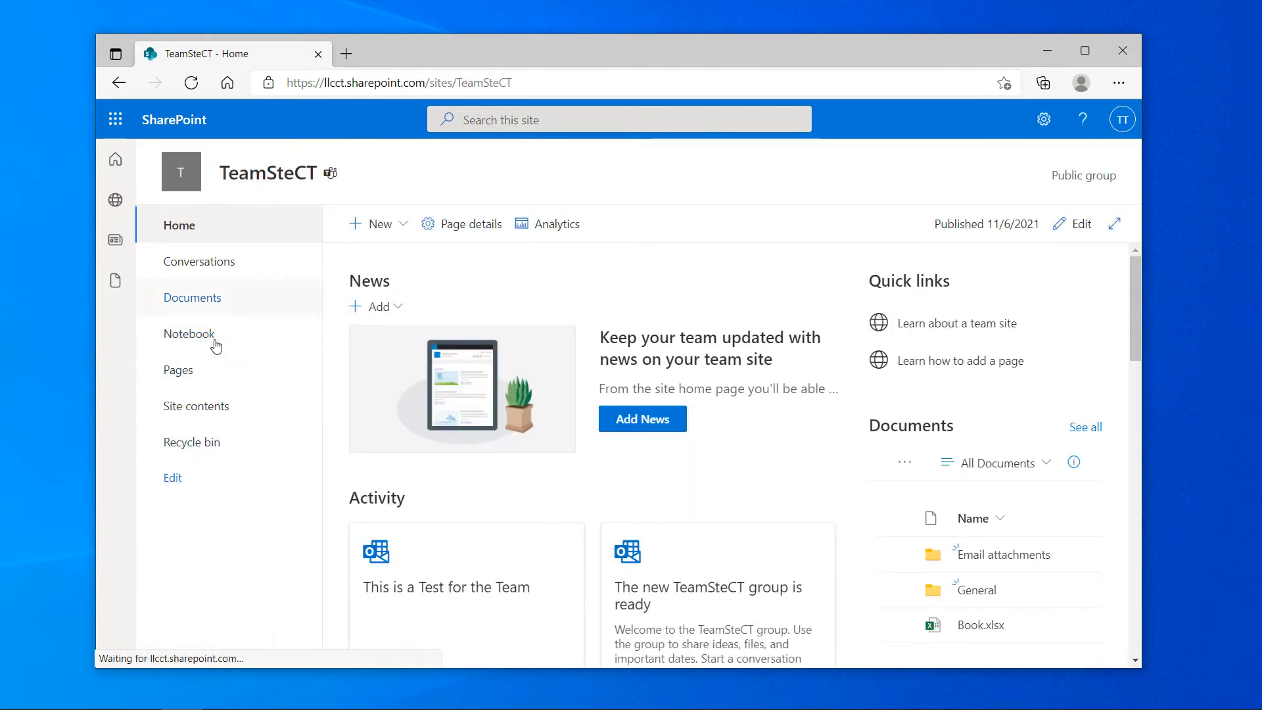
pyautogui.click(182, 412)
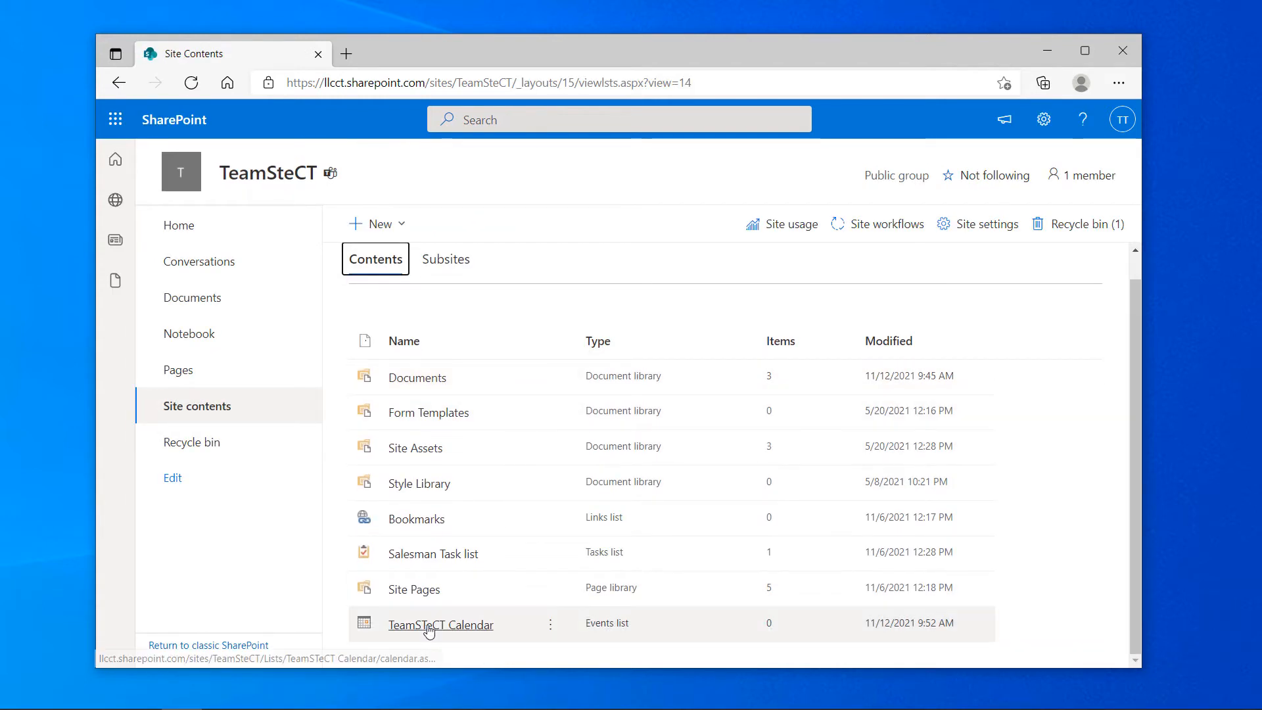
pyautogui.click(429, 628)
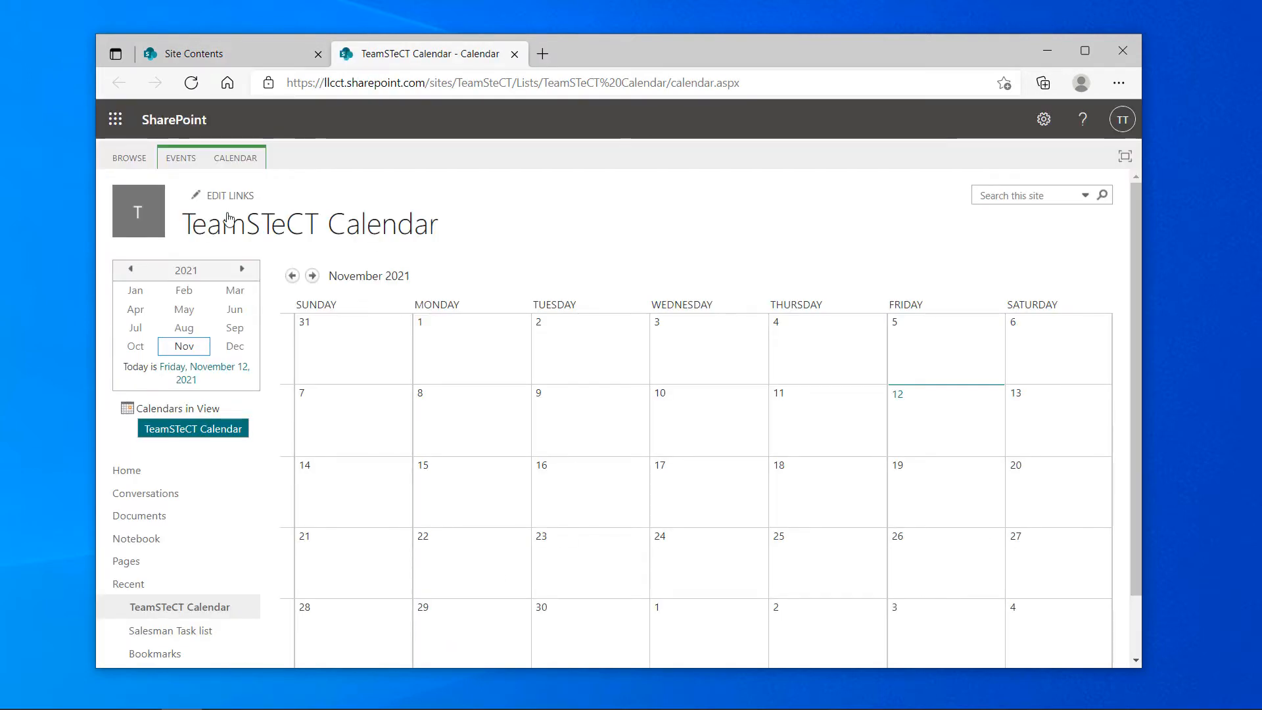
# Connect the TeamSTeCT Calendar to Outlook from the Calendar ribbon, allowing Outlook to launch
pyautogui.click(589, 447)
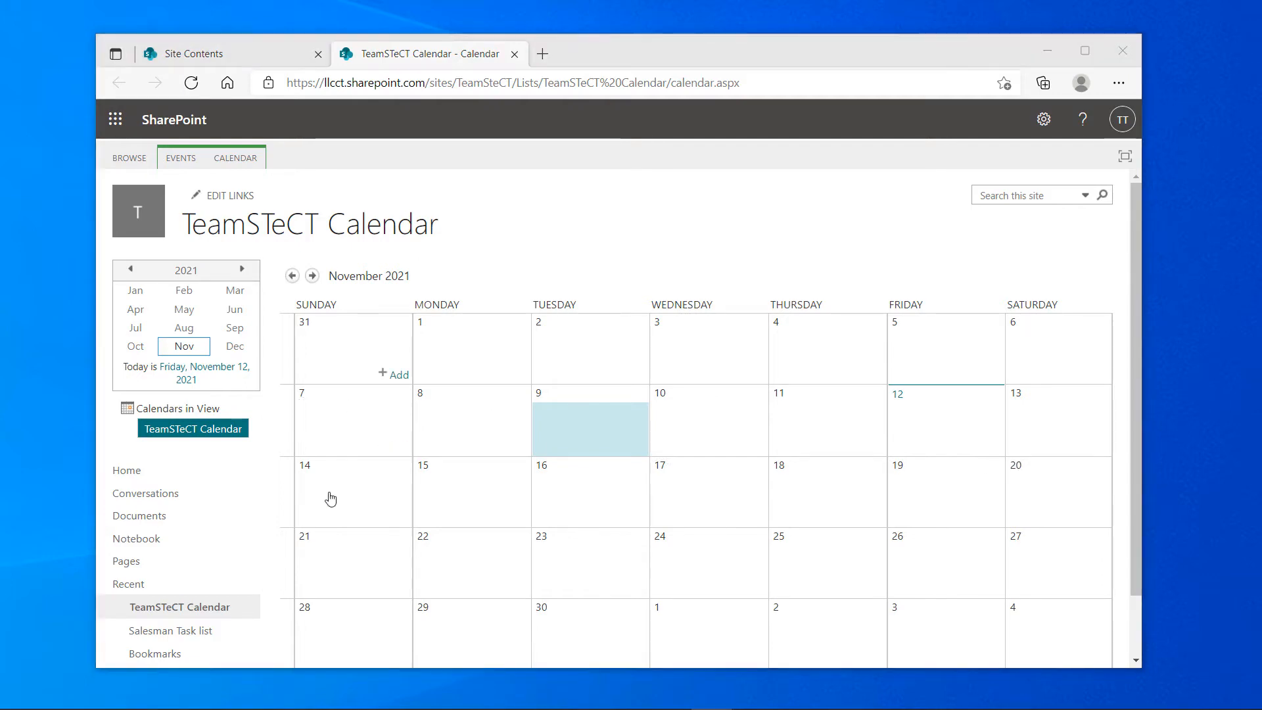
pyautogui.click(181, 163)
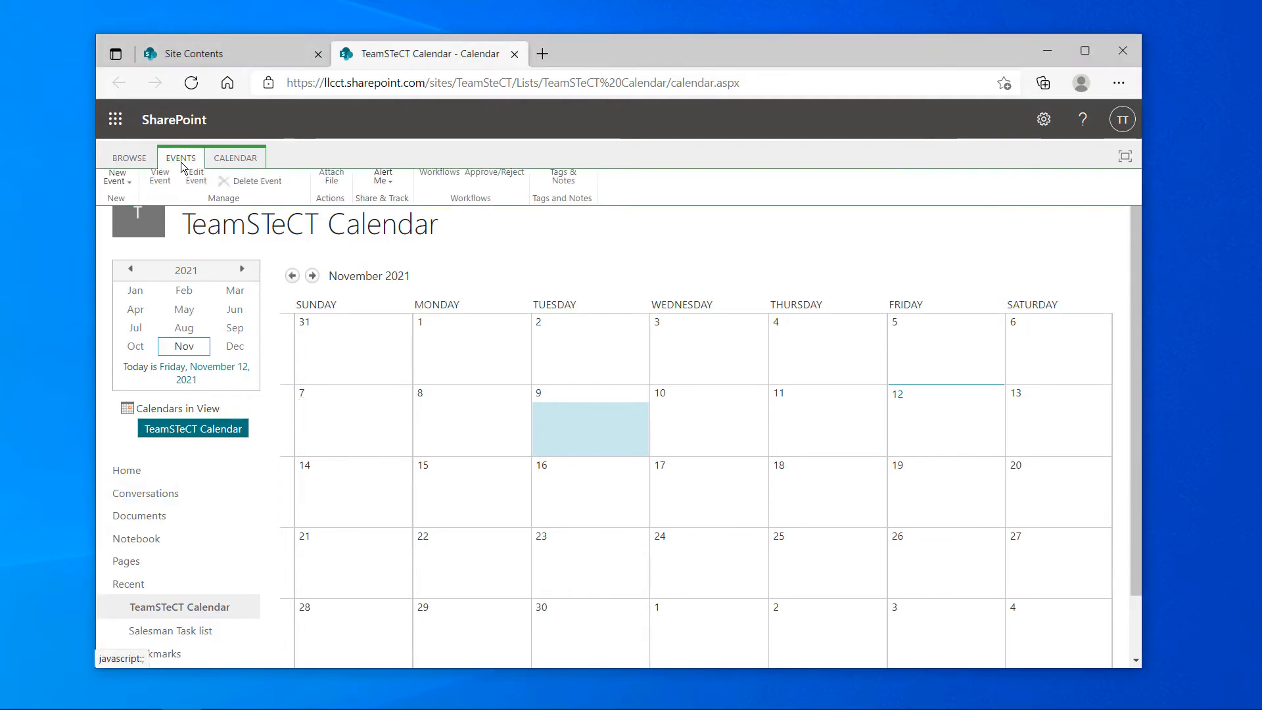
pyautogui.click(224, 161)
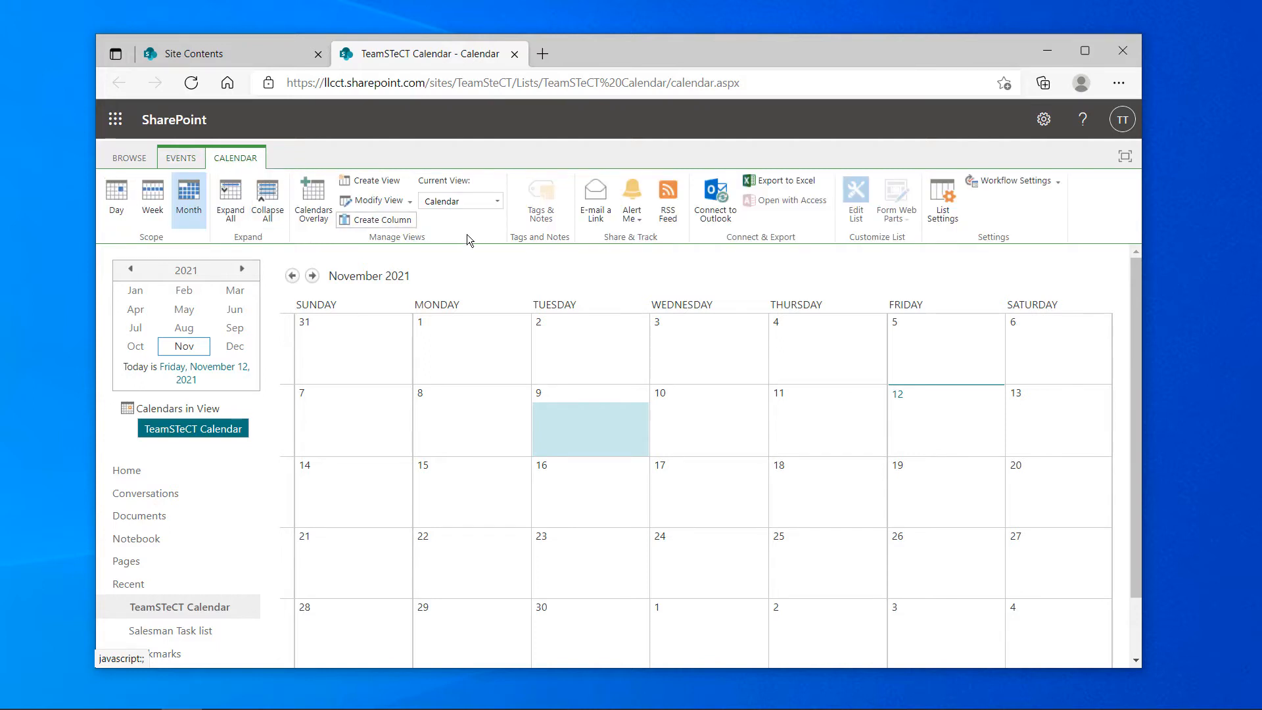
pyautogui.click(713, 202)
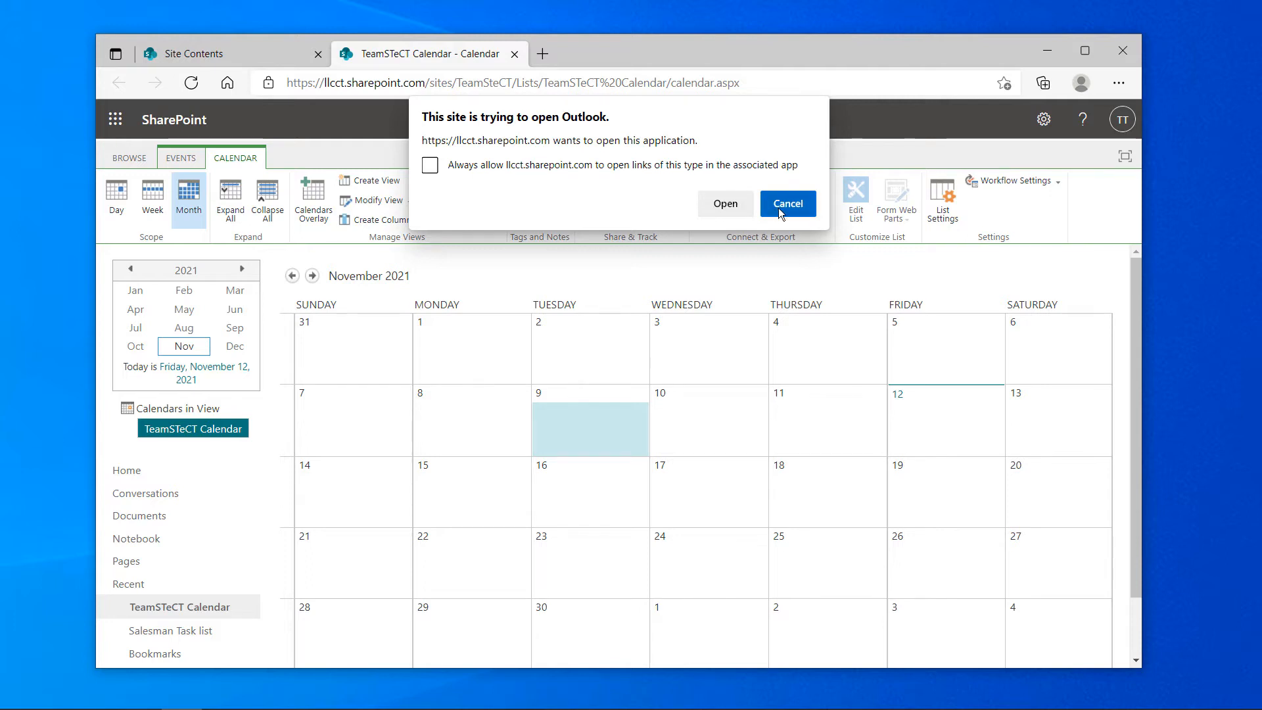
pyautogui.click(729, 210)
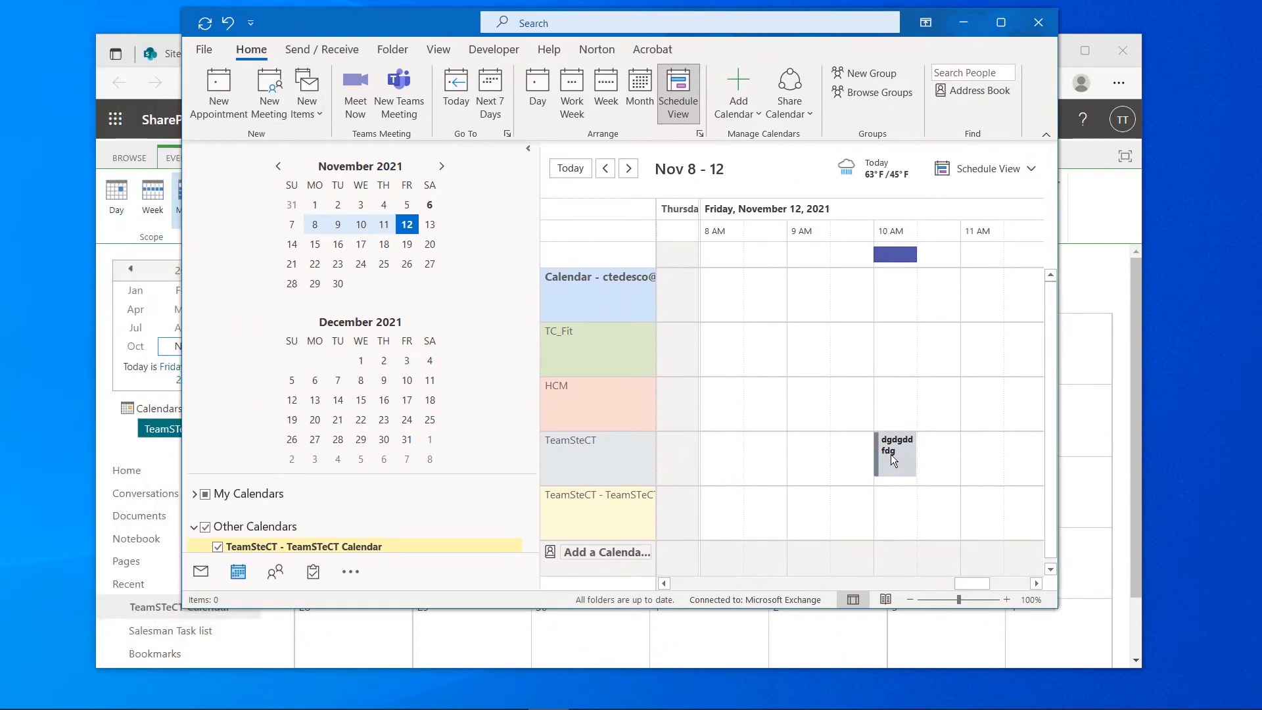
# Move the desktop Outlook window off to the left to reveal the SharePoint calendar
pyautogui.click(913, 31)
pyautogui.moveTo(439, 24); pyautogui.dragTo(0, 63)
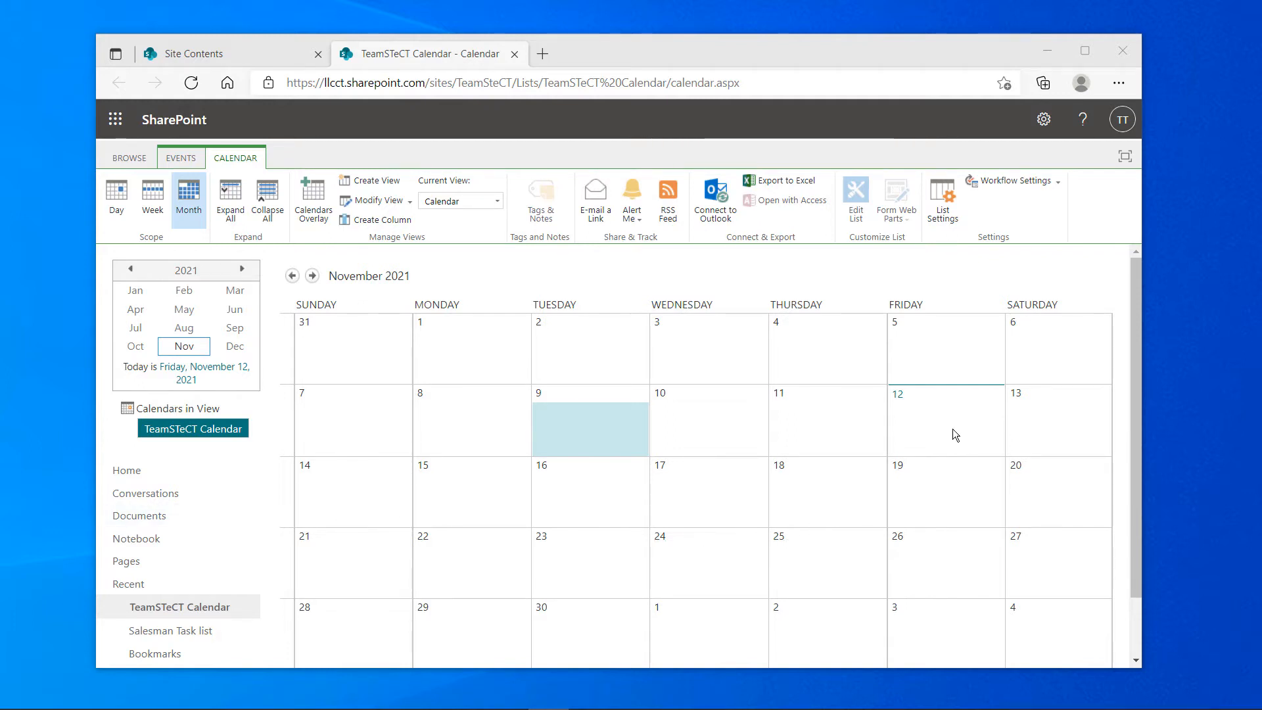
# Add and save a 'Test Event' on November 12 in the calendar
pyautogui.click(991, 452)
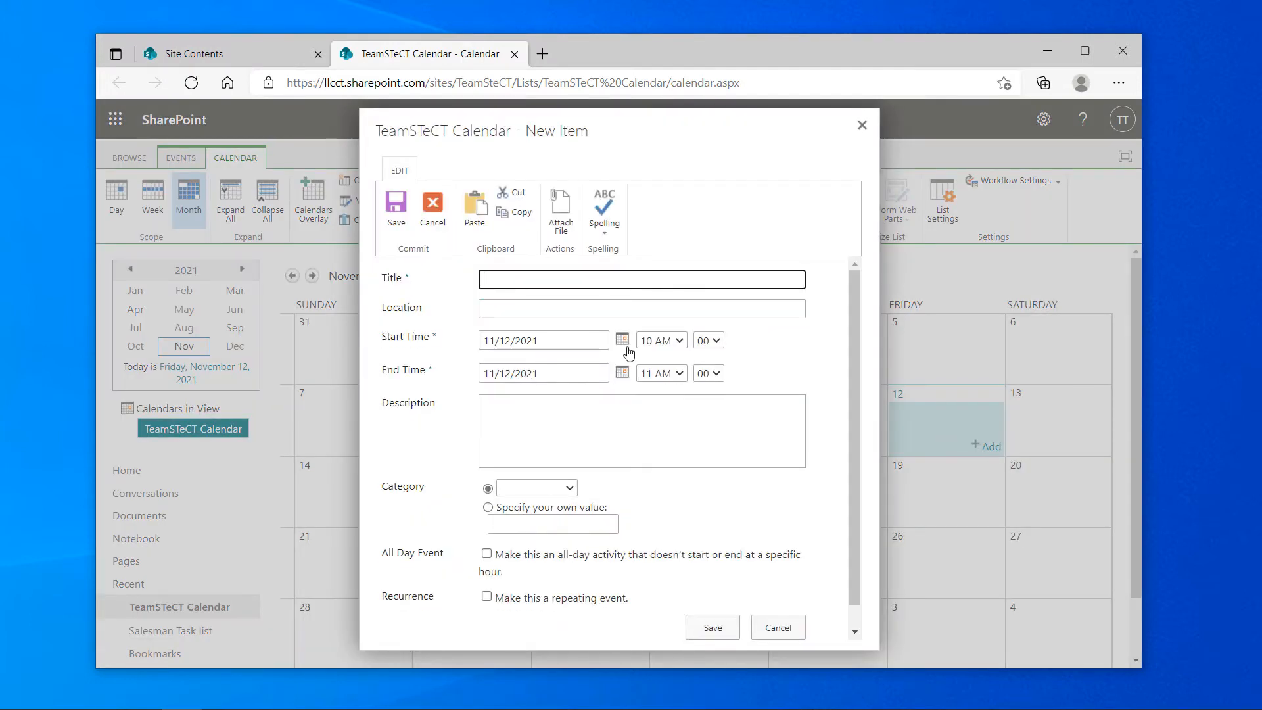
pyautogui.write('Test Event')
pyautogui.click(396, 209)
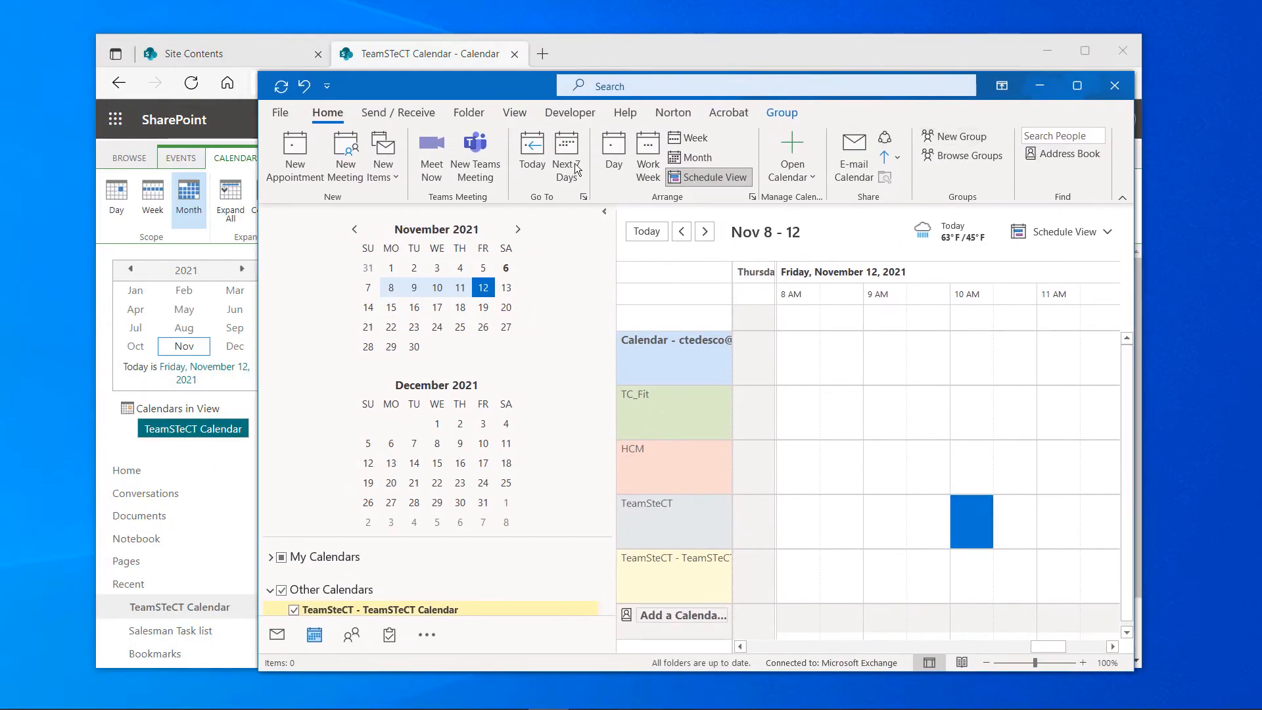
# Sync Outlook so it shows the November 12 Test Event, then move Outlook off screen
pyautogui.click(282, 87)
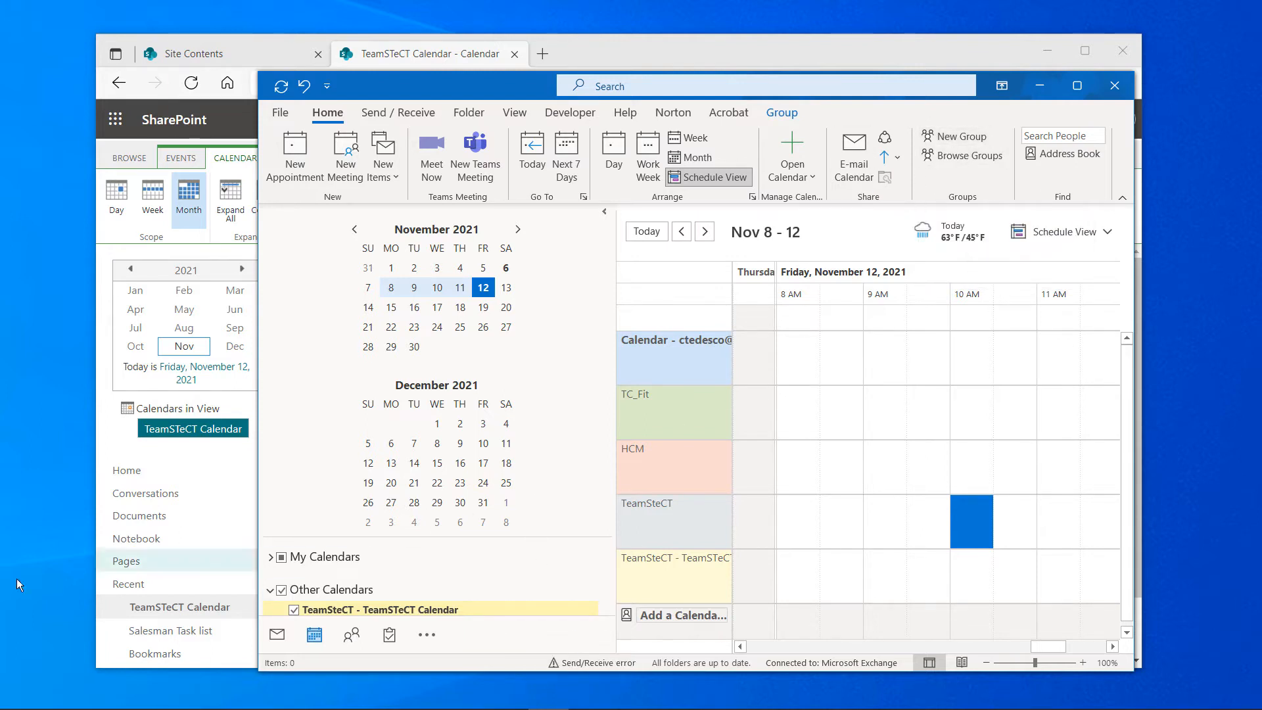
pyautogui.moveTo(257, 429); pyautogui.dragTo(4, 429)
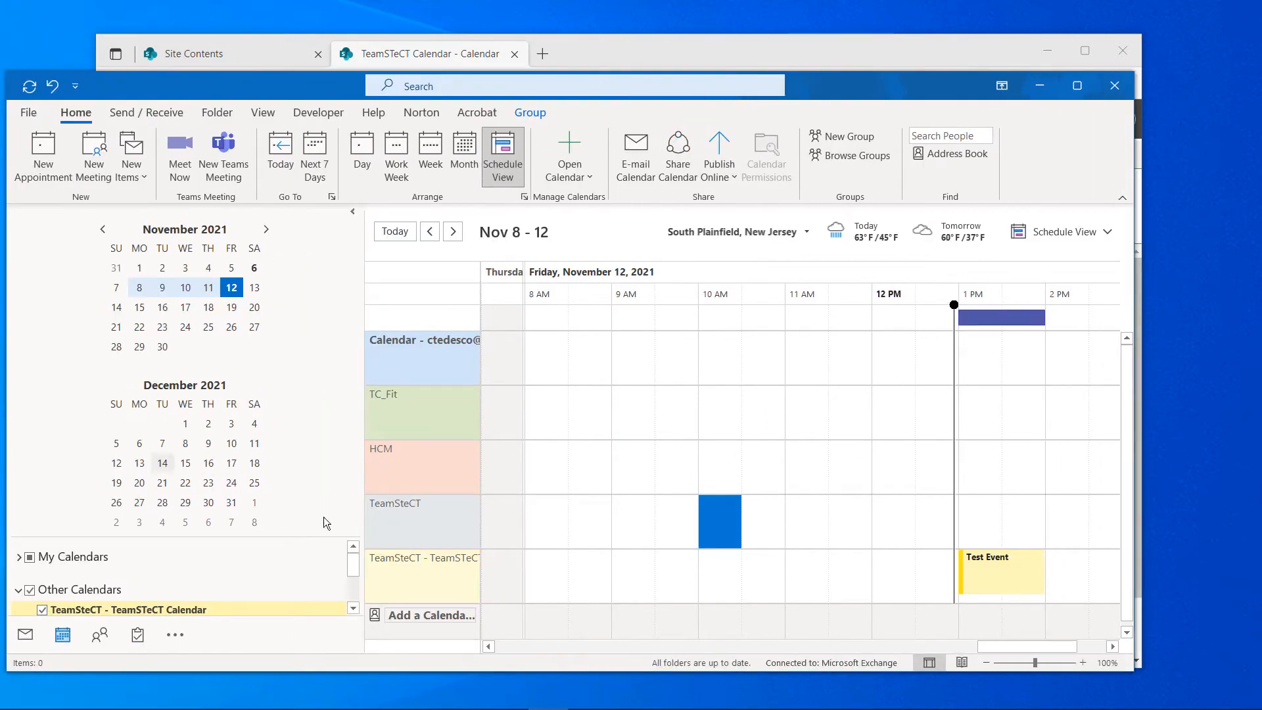
pyautogui.moveTo(996, 566)
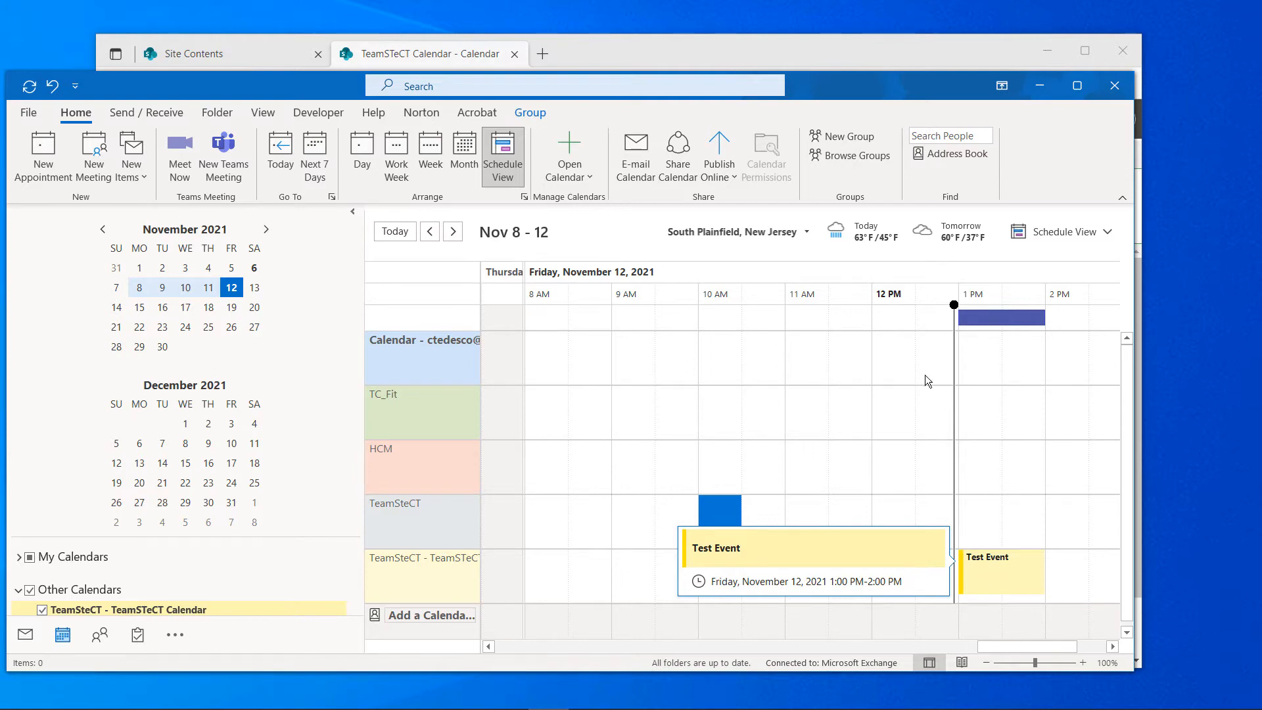
pyautogui.moveTo(829, 84); pyautogui.dragTo(0, 261)
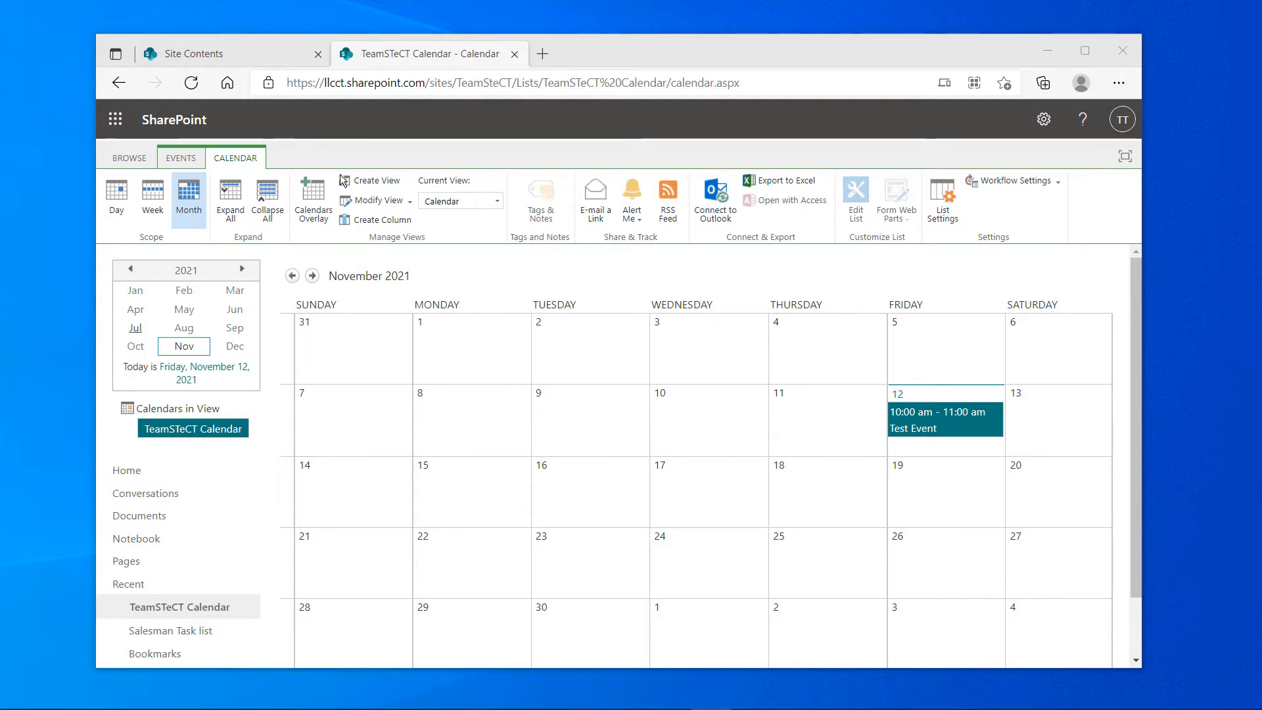
# Open the TeamSteCT site's Documents library from SharePoint in a new tab
pyautogui.click(119, 121)
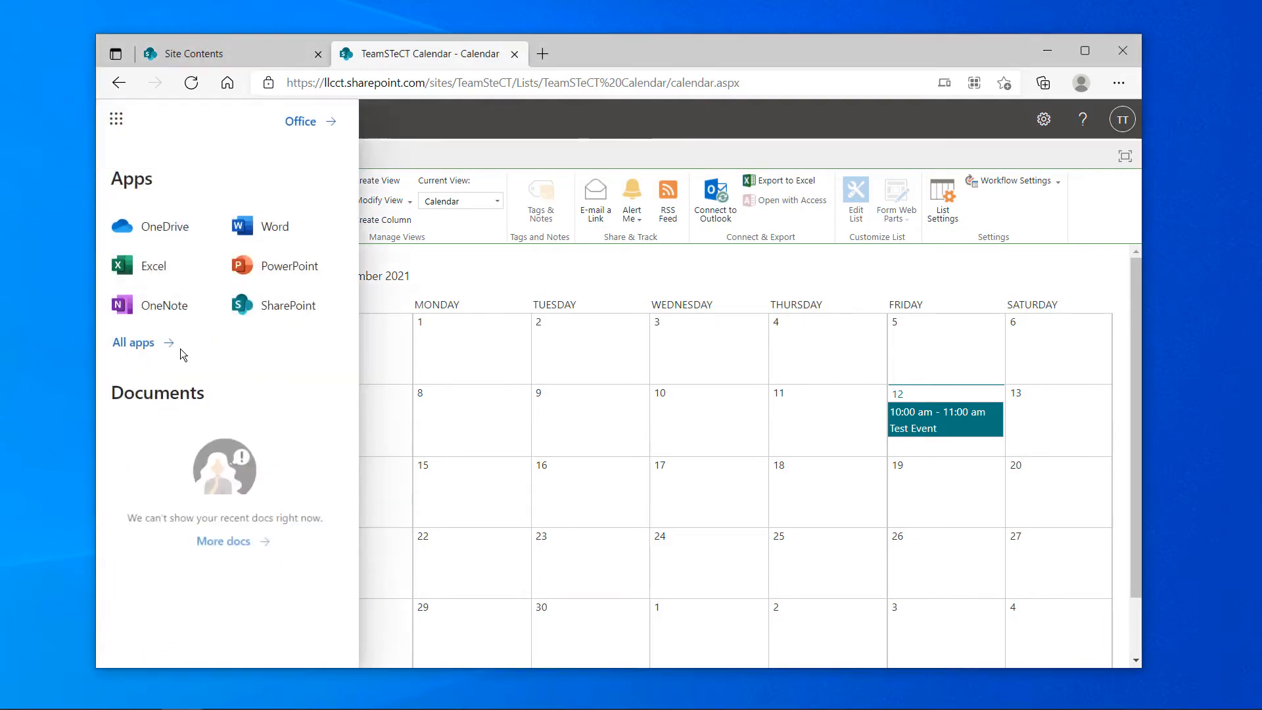
pyautogui.click(273, 310)
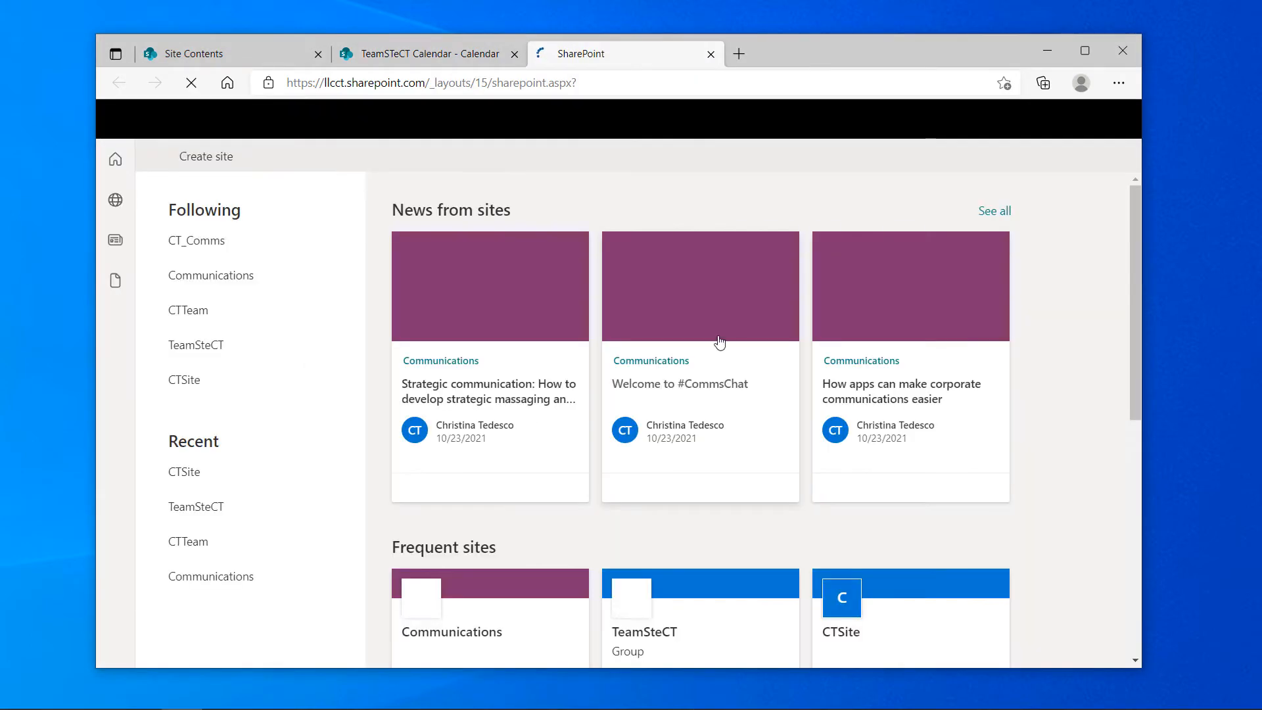
pyautogui.click(208, 348)
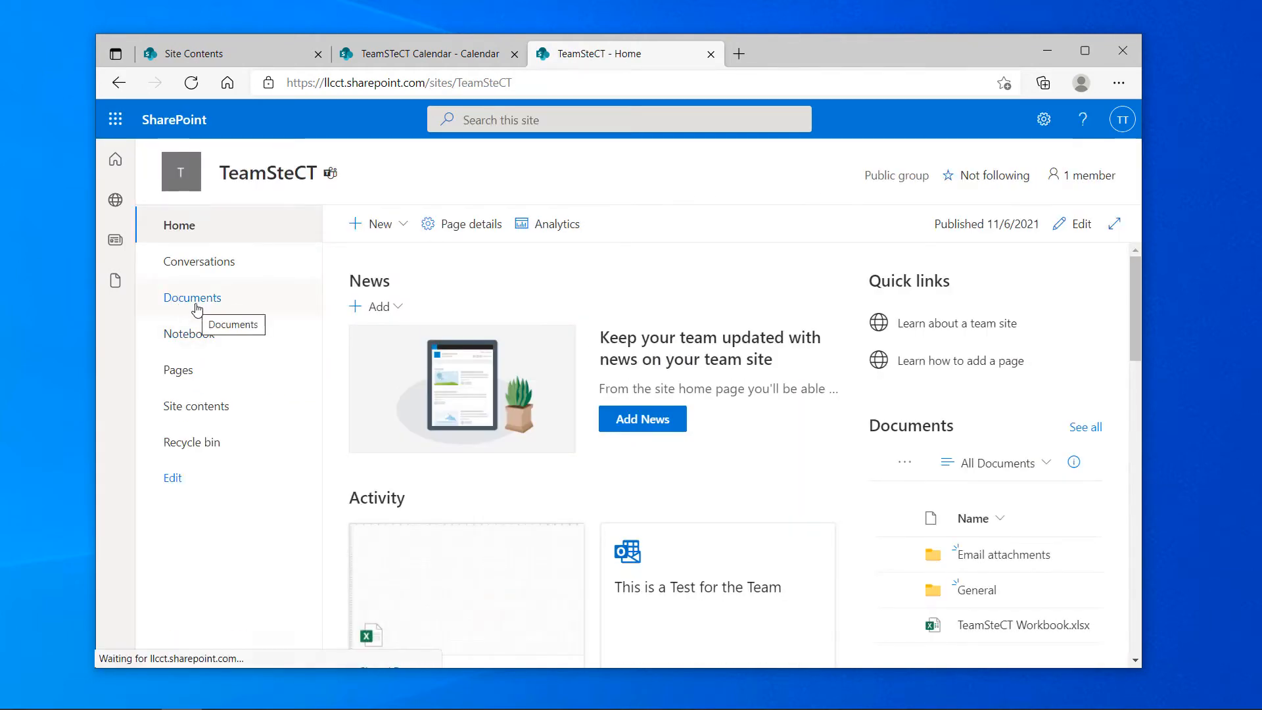
pyautogui.click(174, 297)
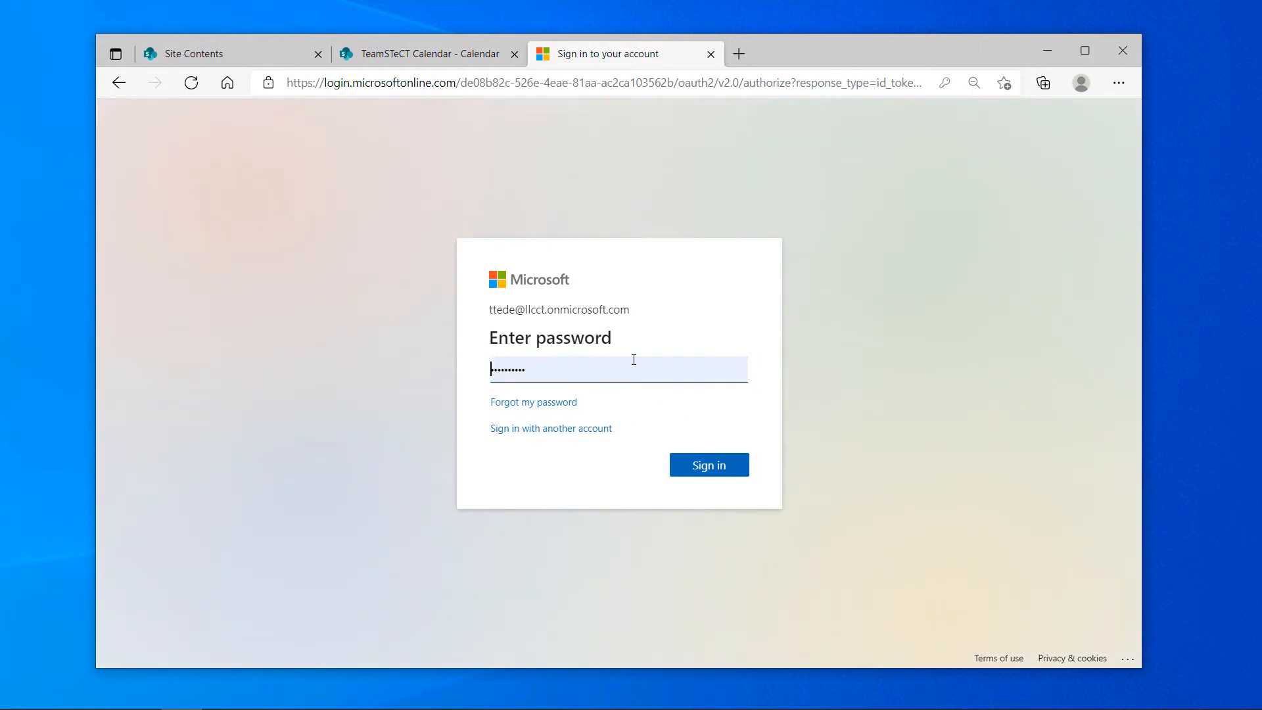
# Sign in with a different account and choose to stay signed in
pyautogui.click(546, 430)
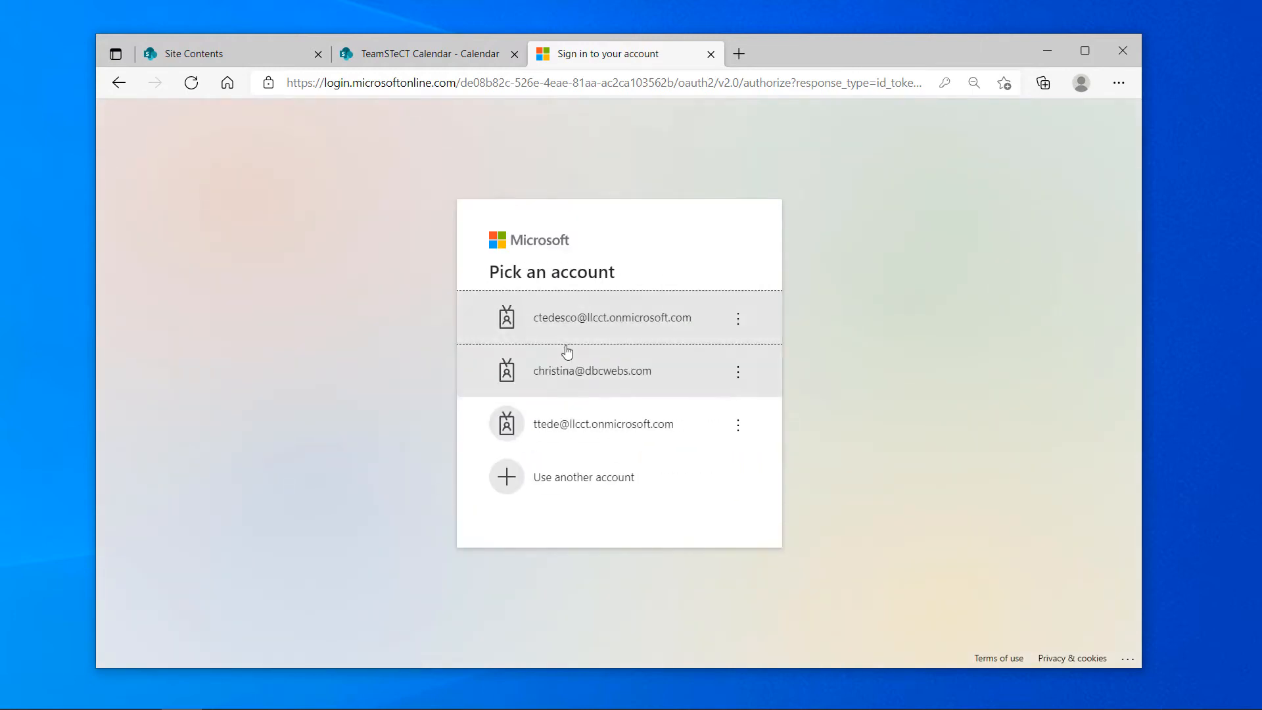
pyautogui.click(600, 324)
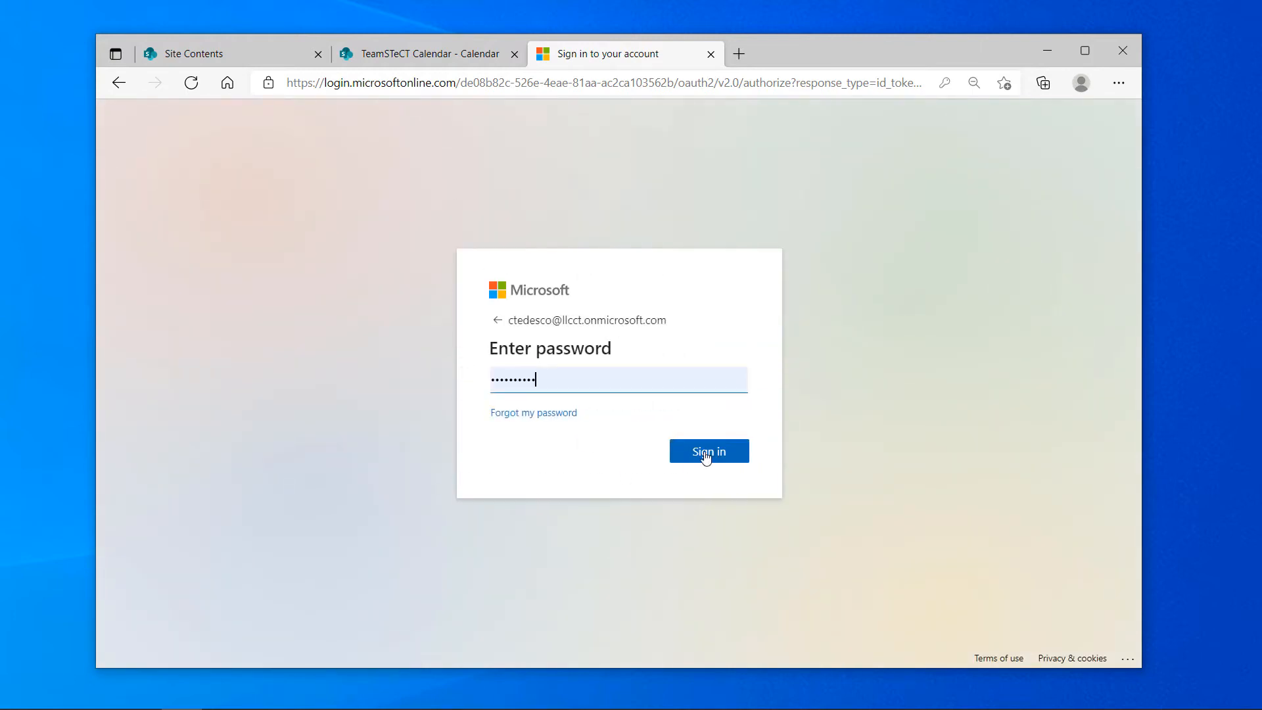
pyautogui.click(707, 450)
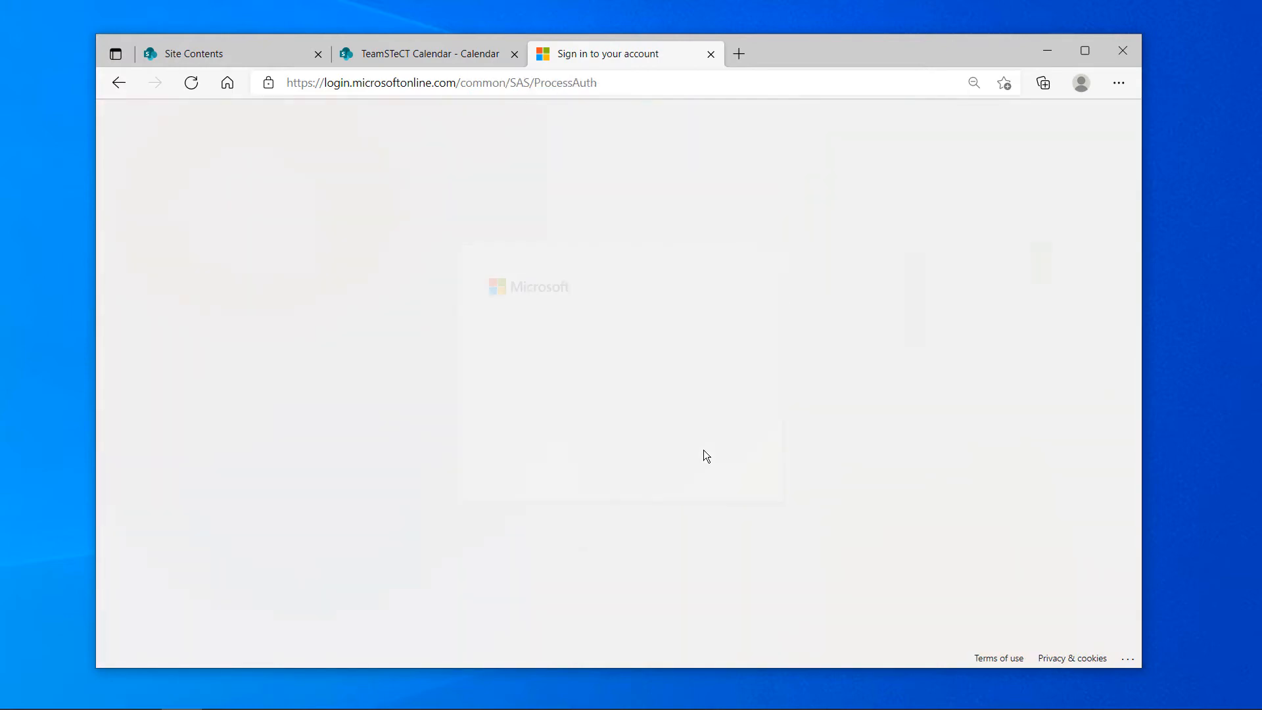
pyautogui.click(709, 456)
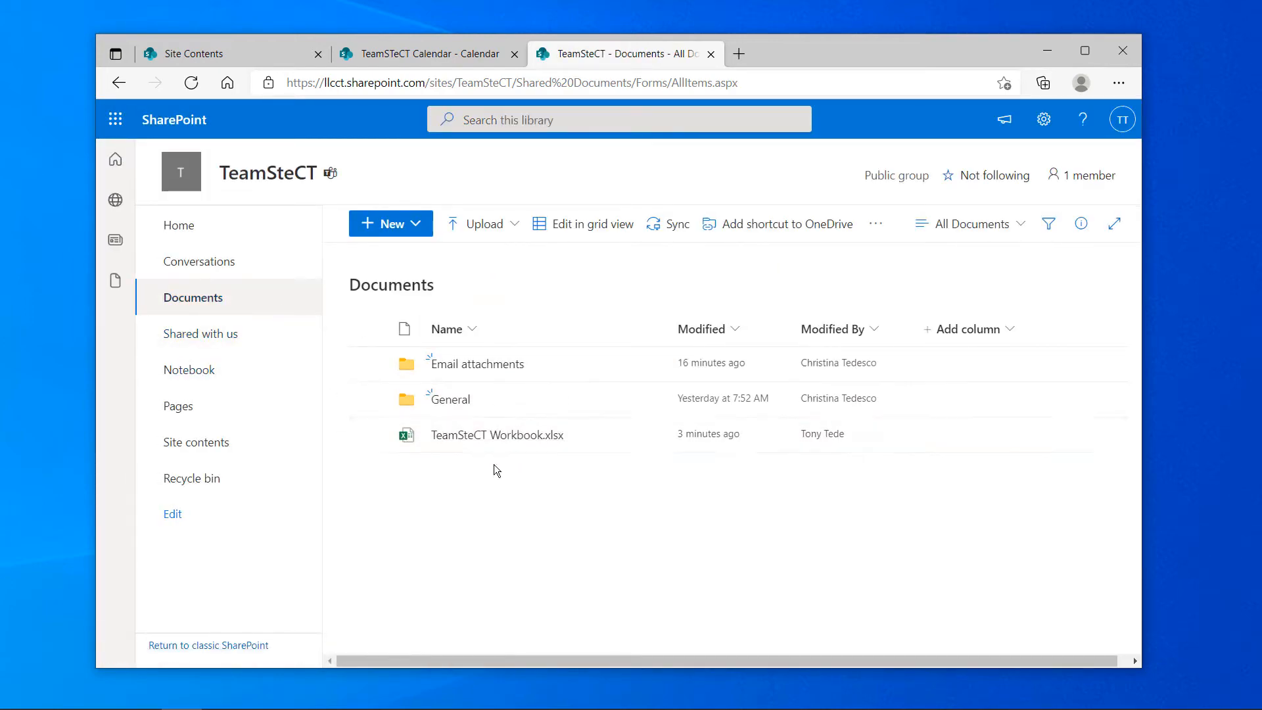
# Open TeamSteCT Workbook.xlsx from the Documents library in Excel for the web
pyautogui.click(484, 435)
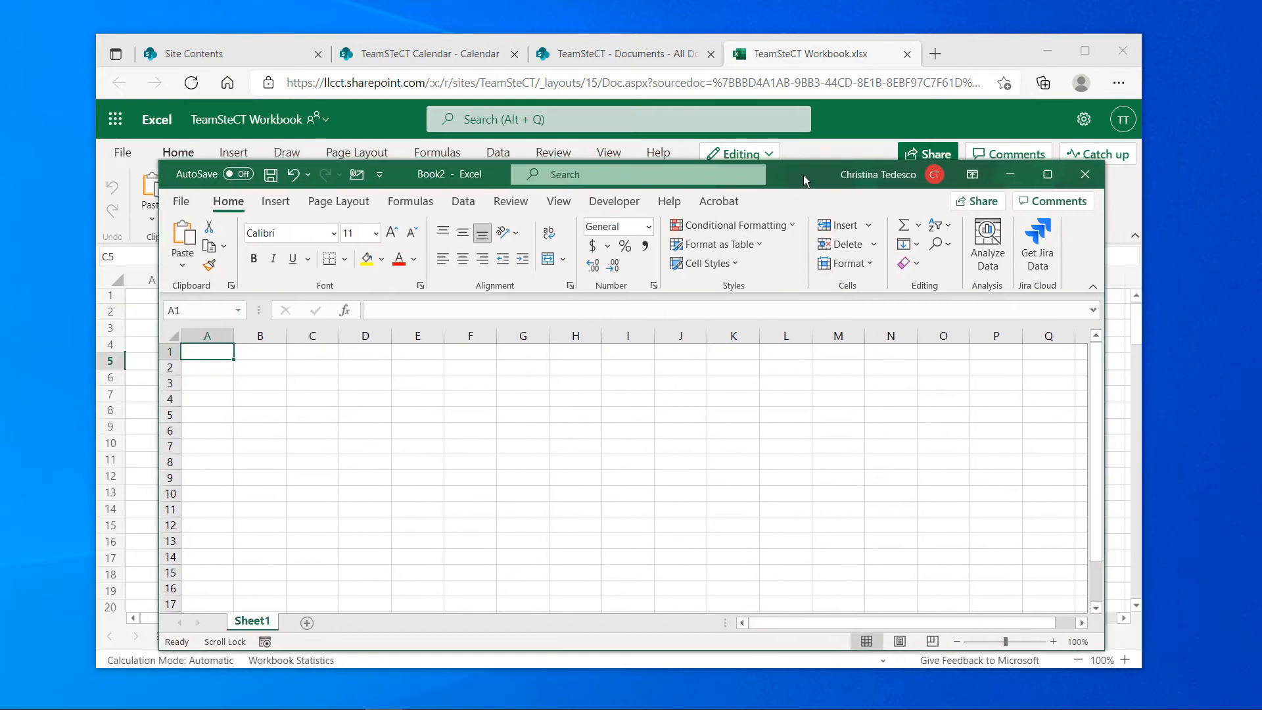
# Open TeamSteCT Workbook.xlsx in desktop Excel from the TeamSteCT site's Documents
pyautogui.click(180, 201)
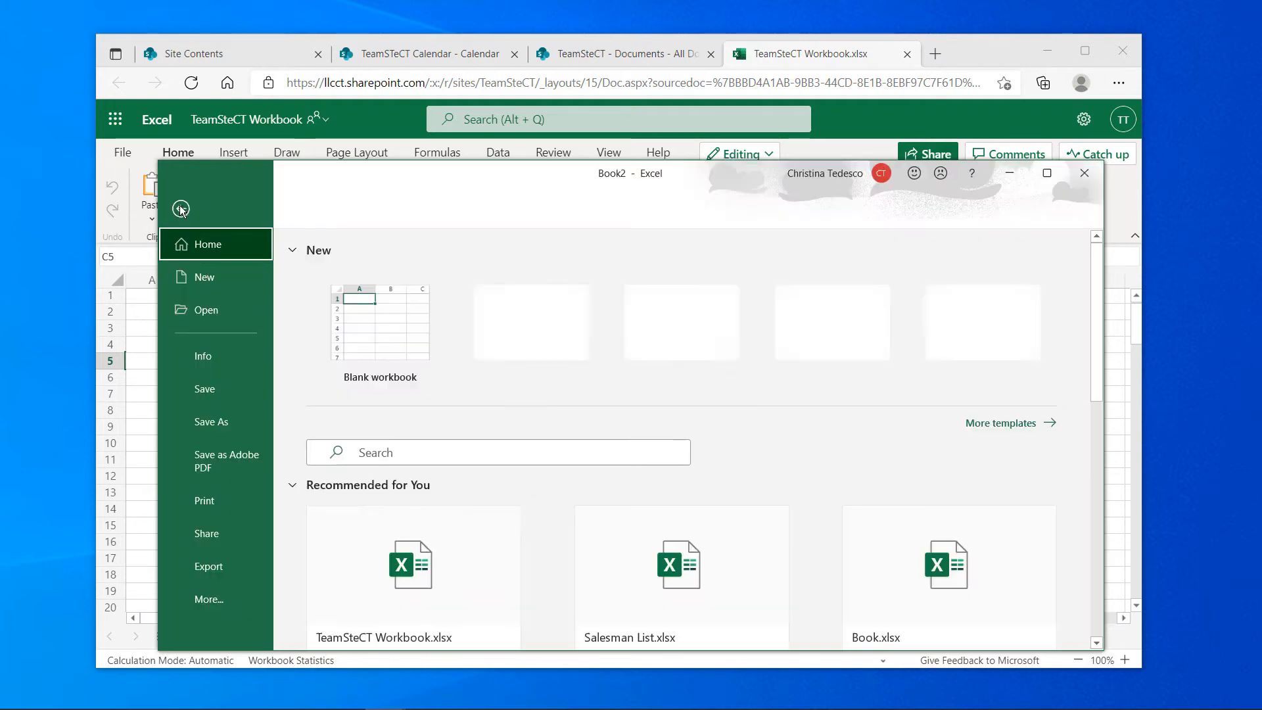
pyautogui.click(224, 309)
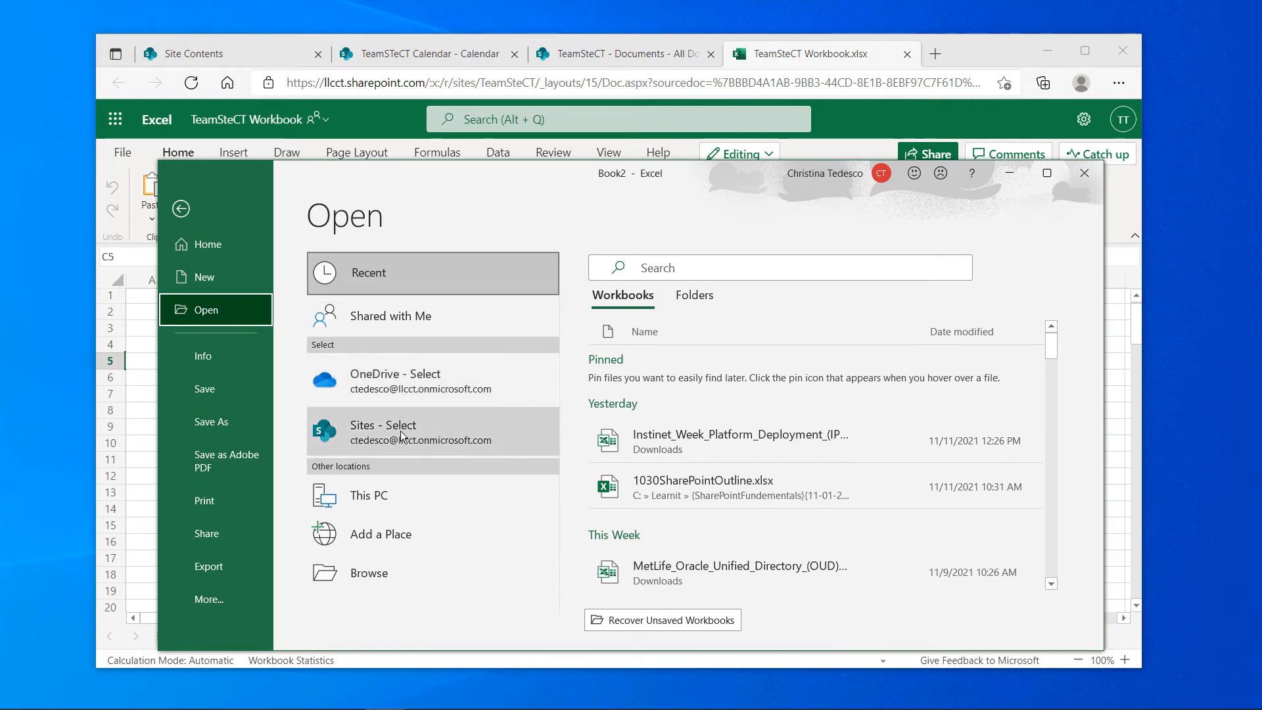
pyautogui.click(369, 435)
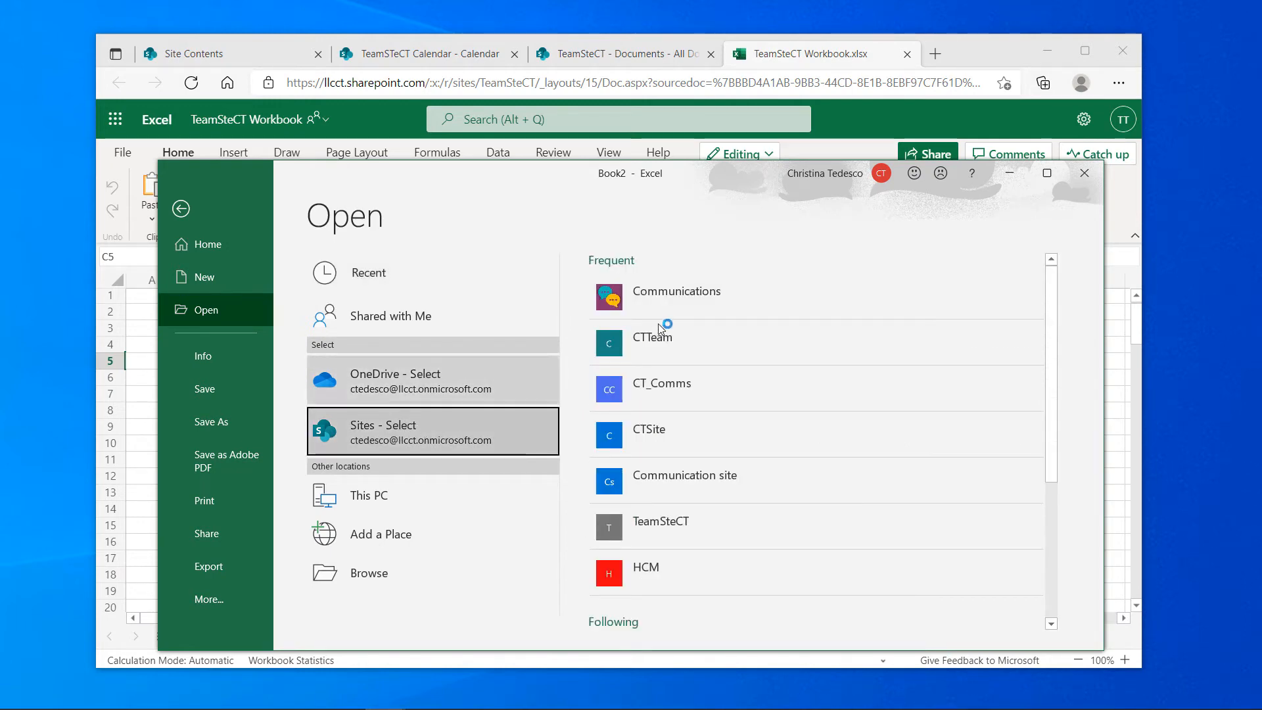
pyautogui.scroll(-1, 711, 464)
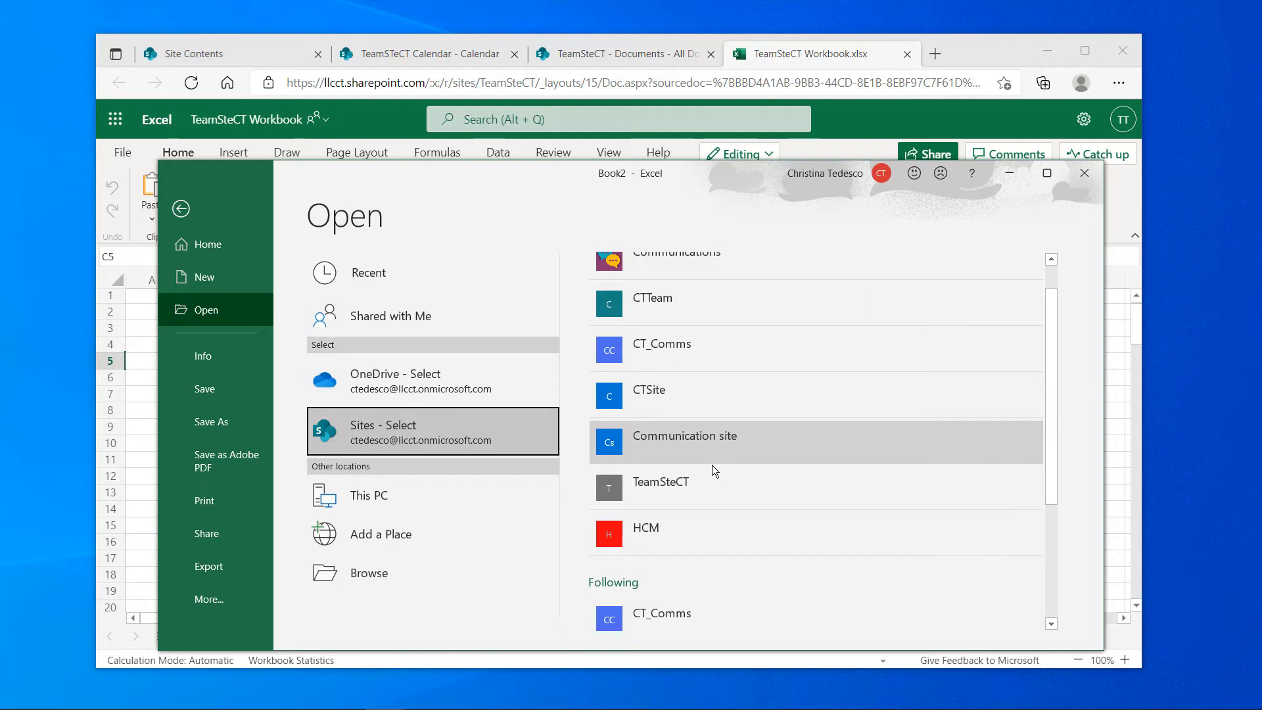
pyautogui.scroll(1, 711, 464)
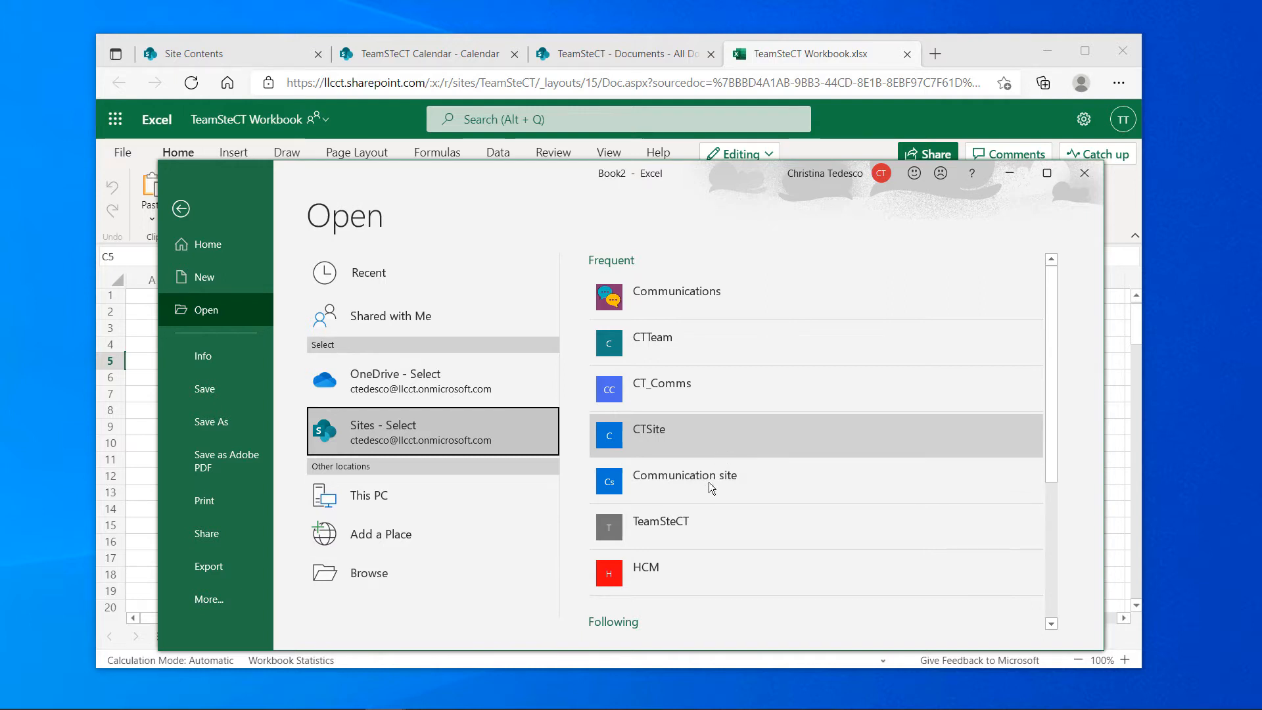
pyautogui.click(664, 523)
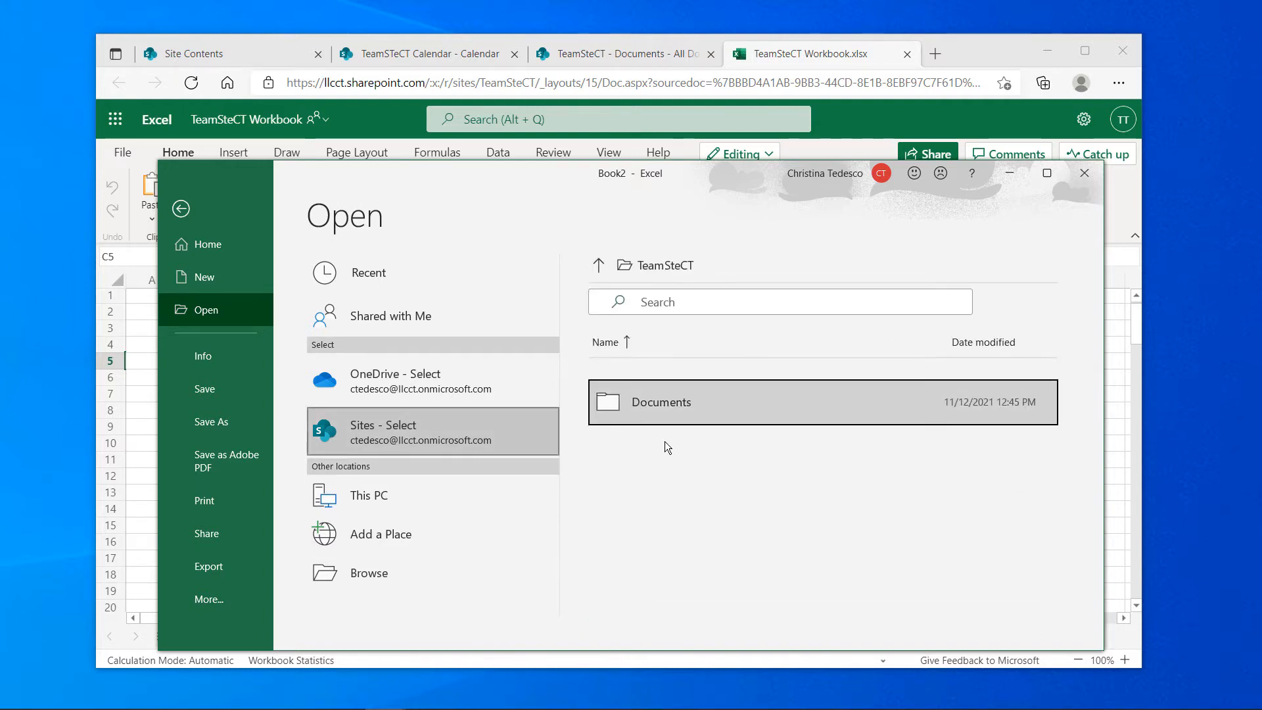
pyautogui.click(667, 405)
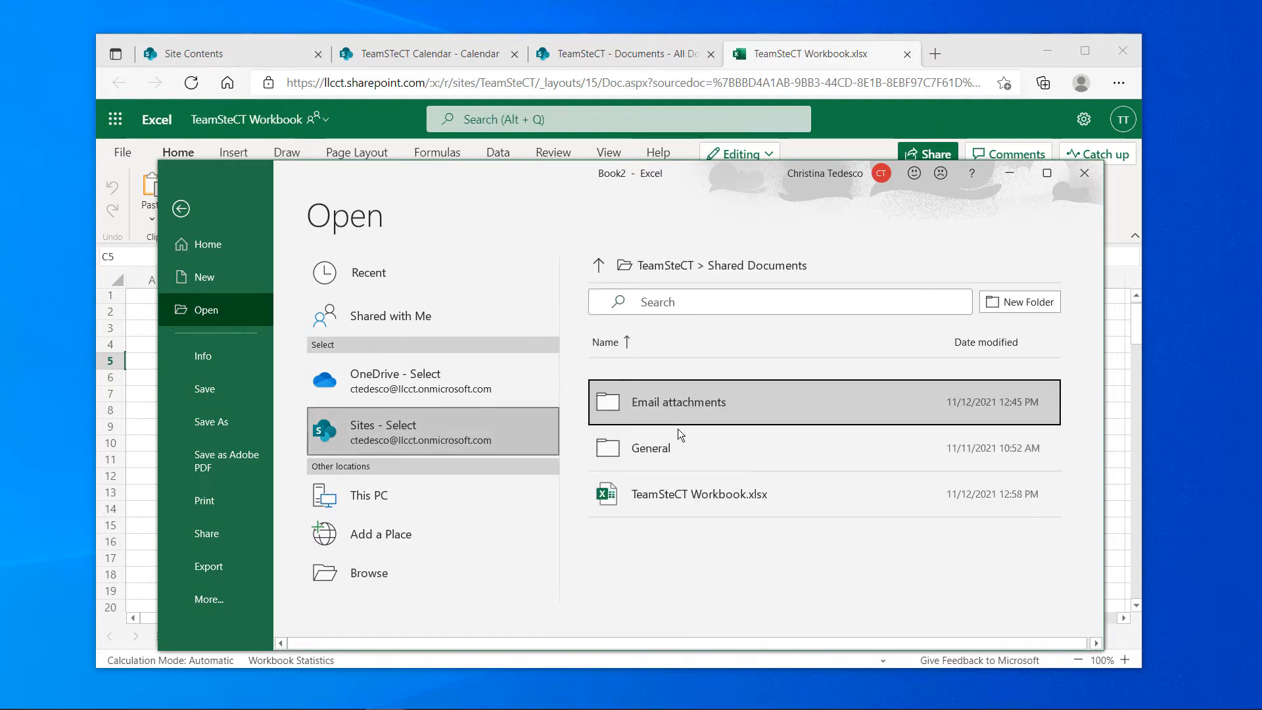
pyautogui.click(724, 497)
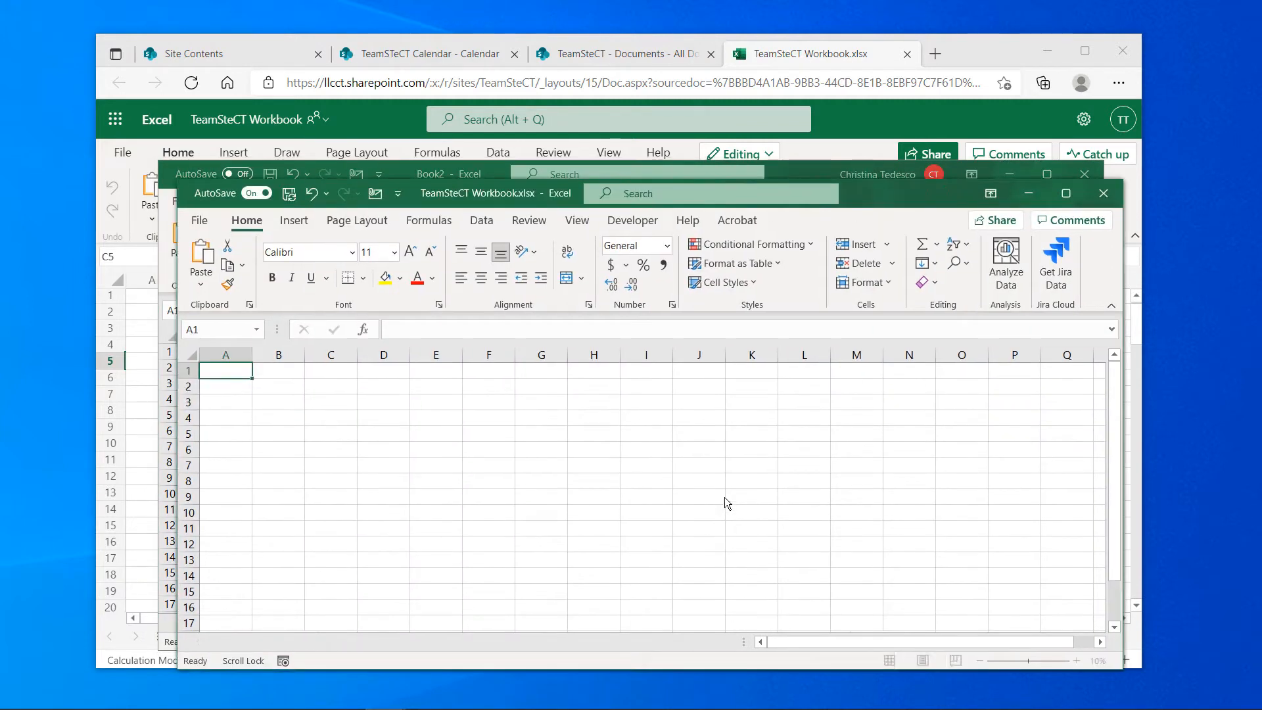
# Type sample text into F8, H10 and K10, then close the desktop workbook window
pyautogui.click(493, 488)
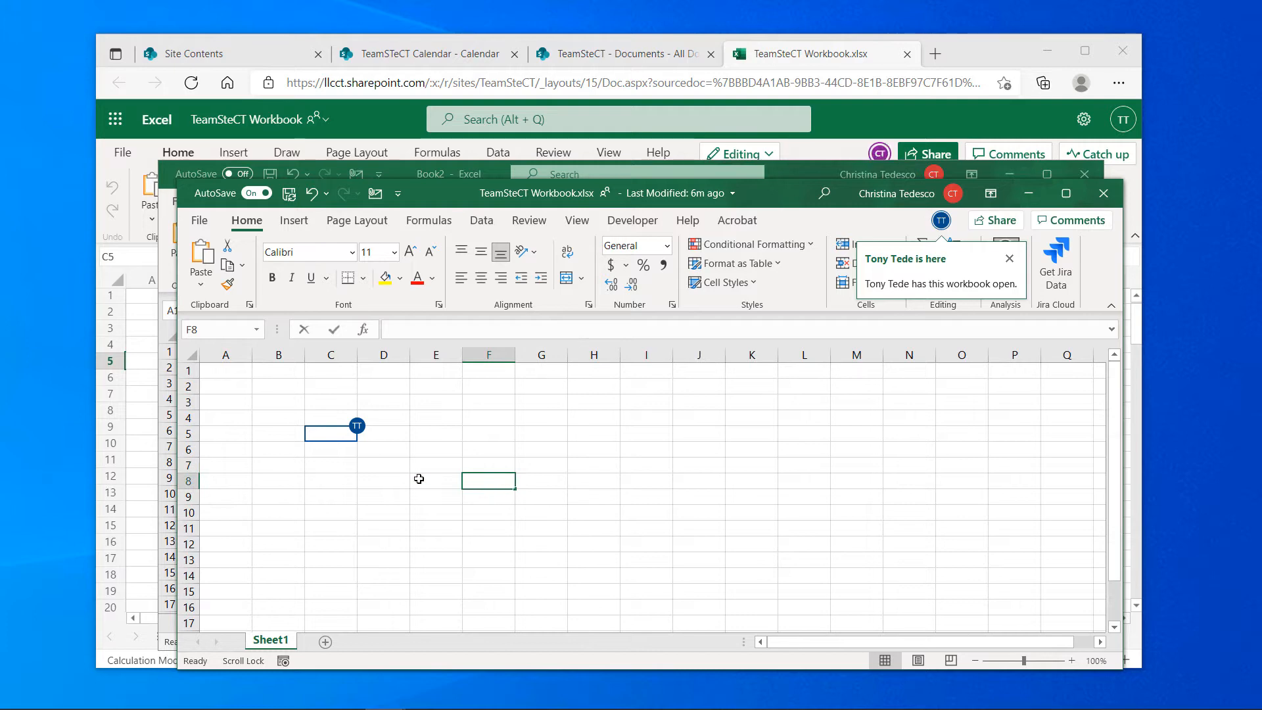
pyautogui.write('erwwererwerew')
pyautogui.click(611, 511)
pyautogui.write('erwerwer')
pyautogui.click(648, 548)
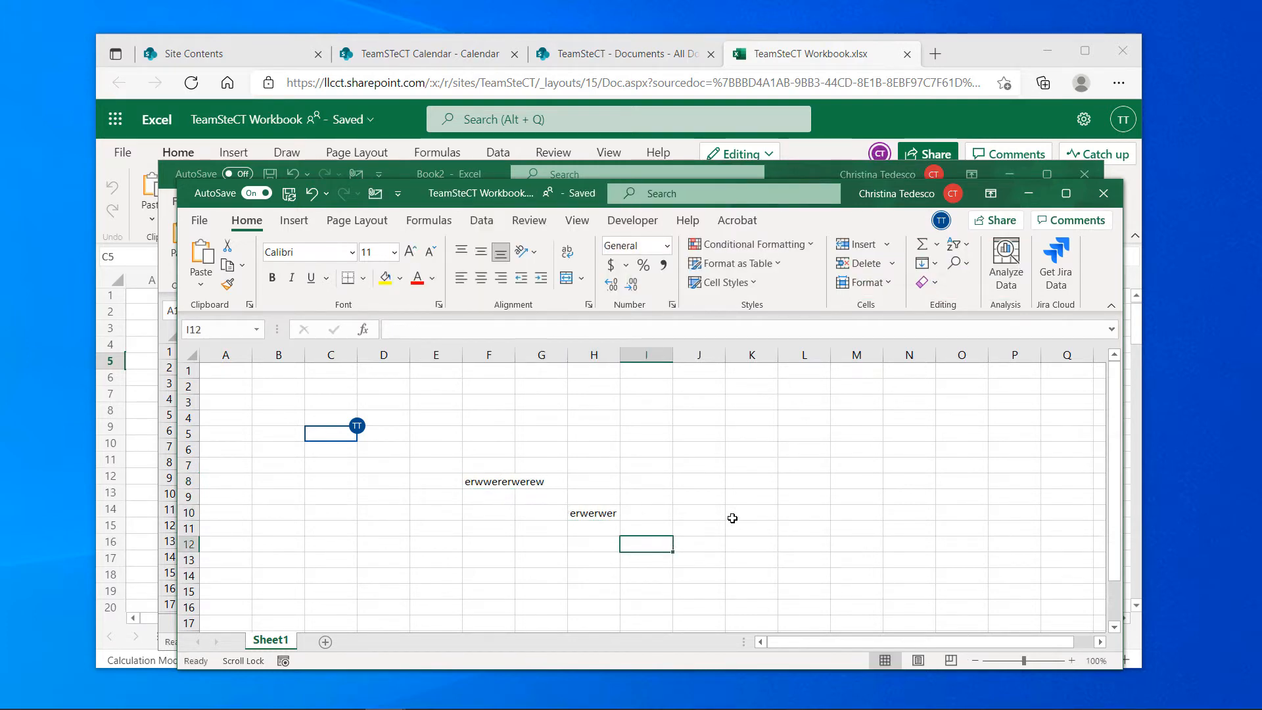
pyautogui.click(732, 513)
pyautogui.write('wre')
pyautogui.click(924, 484)
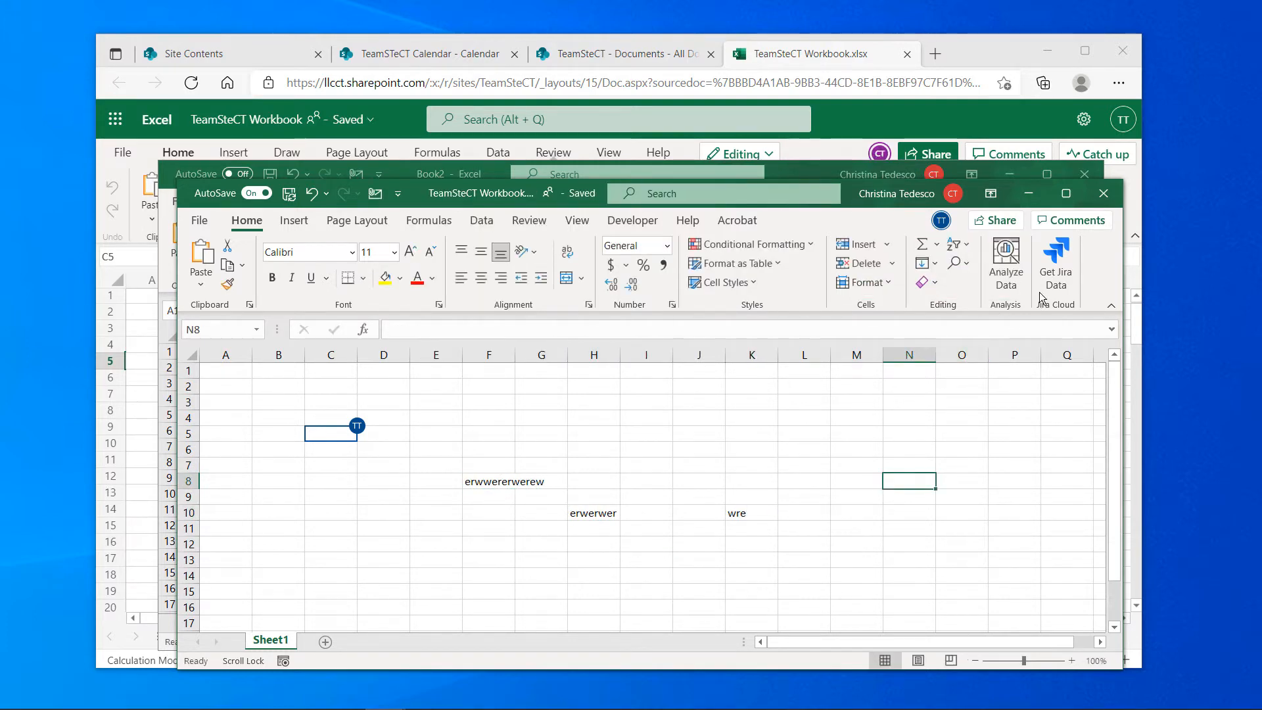
pyautogui.click(1104, 199)
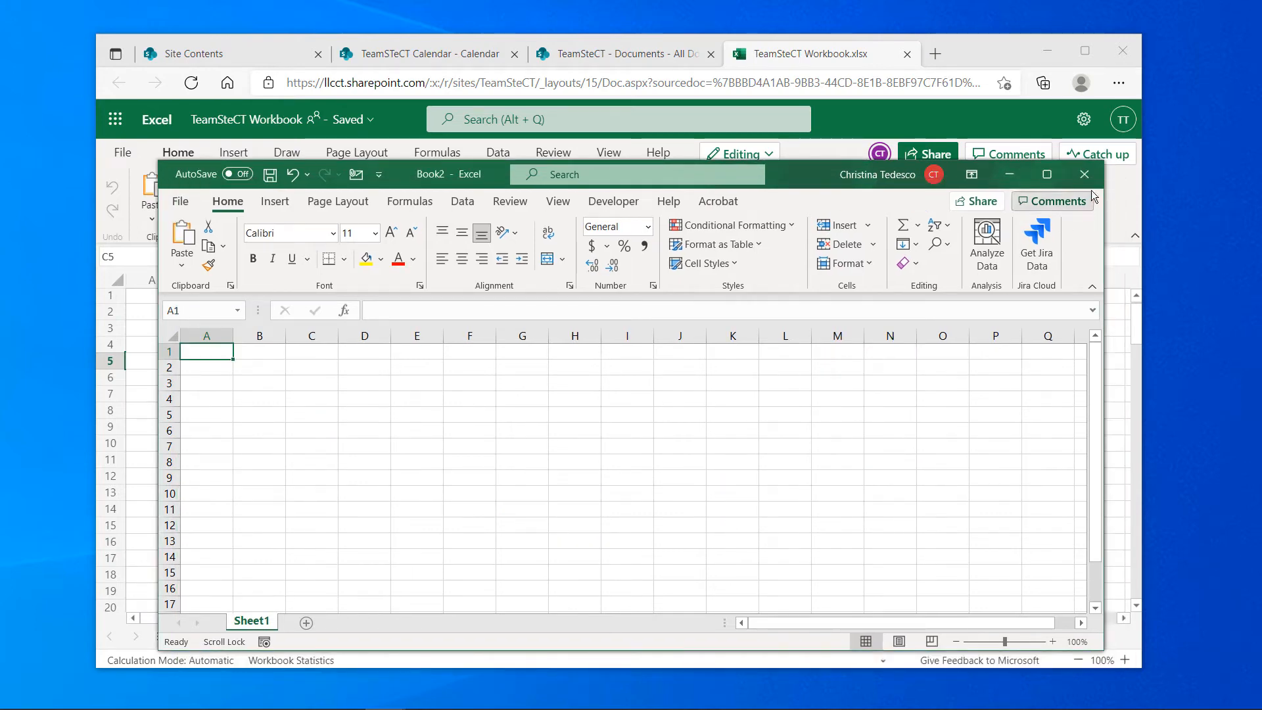
# Close Book2 and review the K10, H10 and F8 edits in the Changes pane
pyautogui.click(1084, 175)
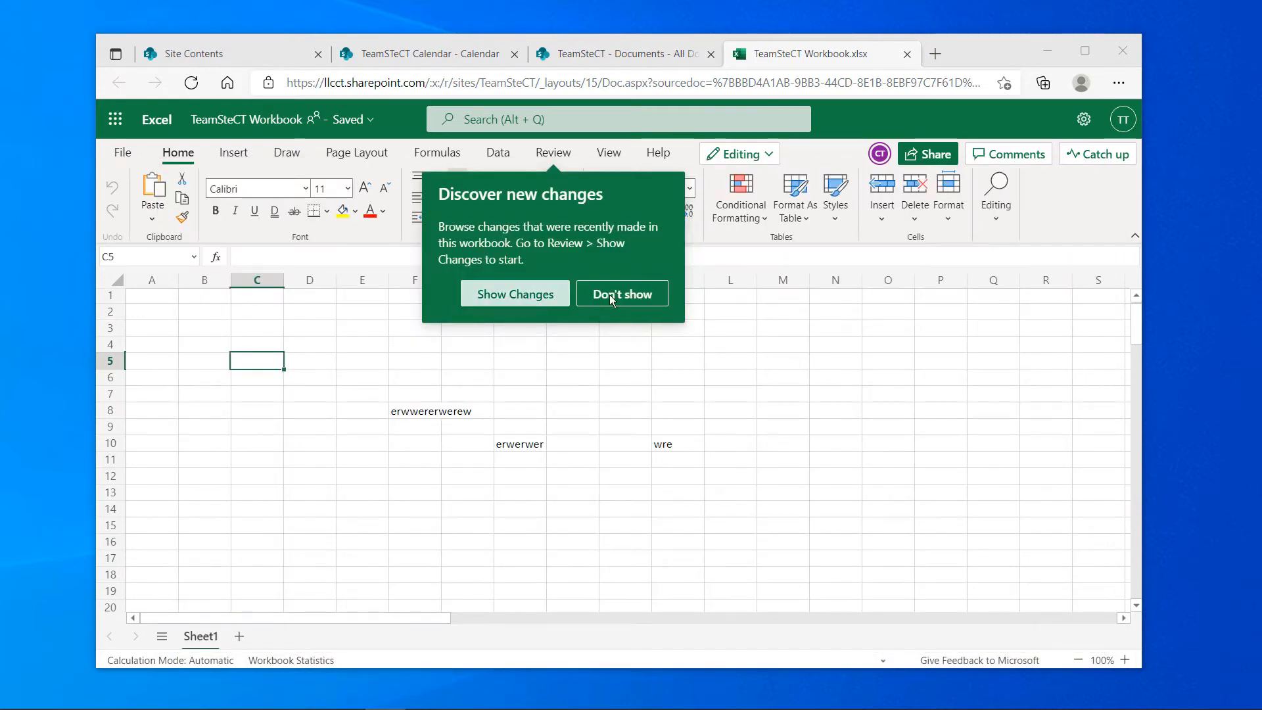
pyautogui.click(563, 307)
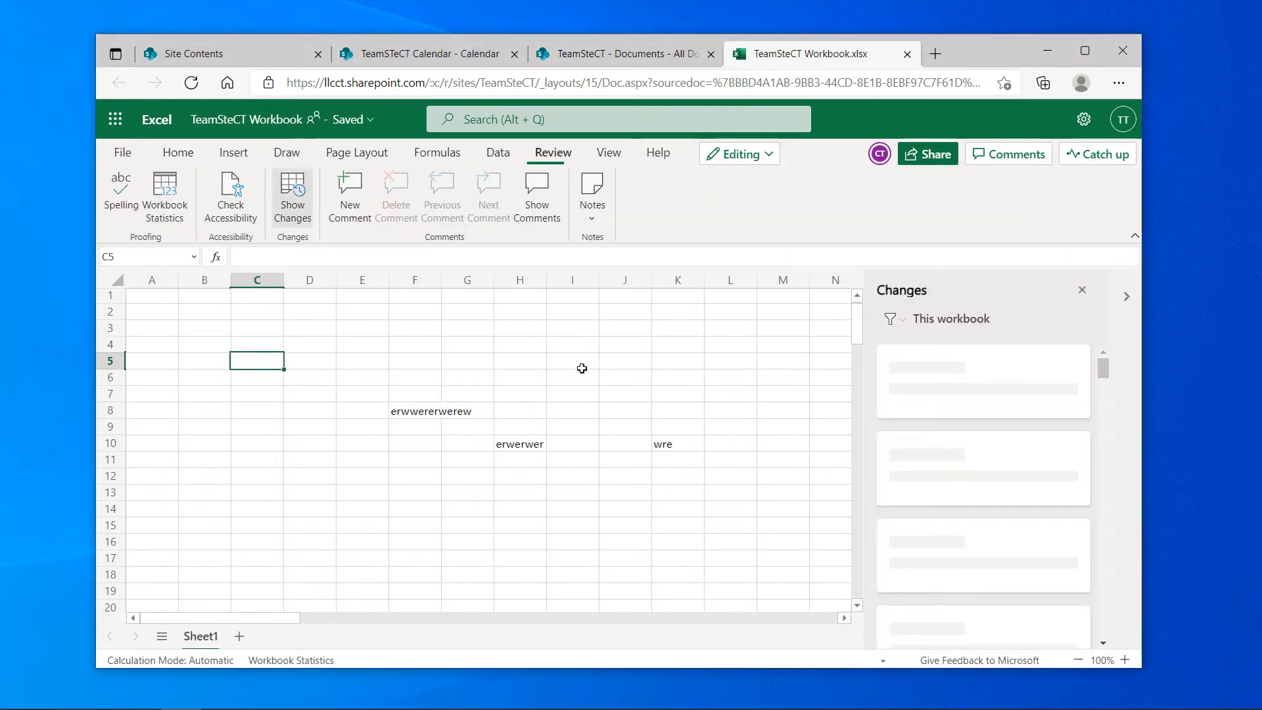
pyautogui.click(822, 356)
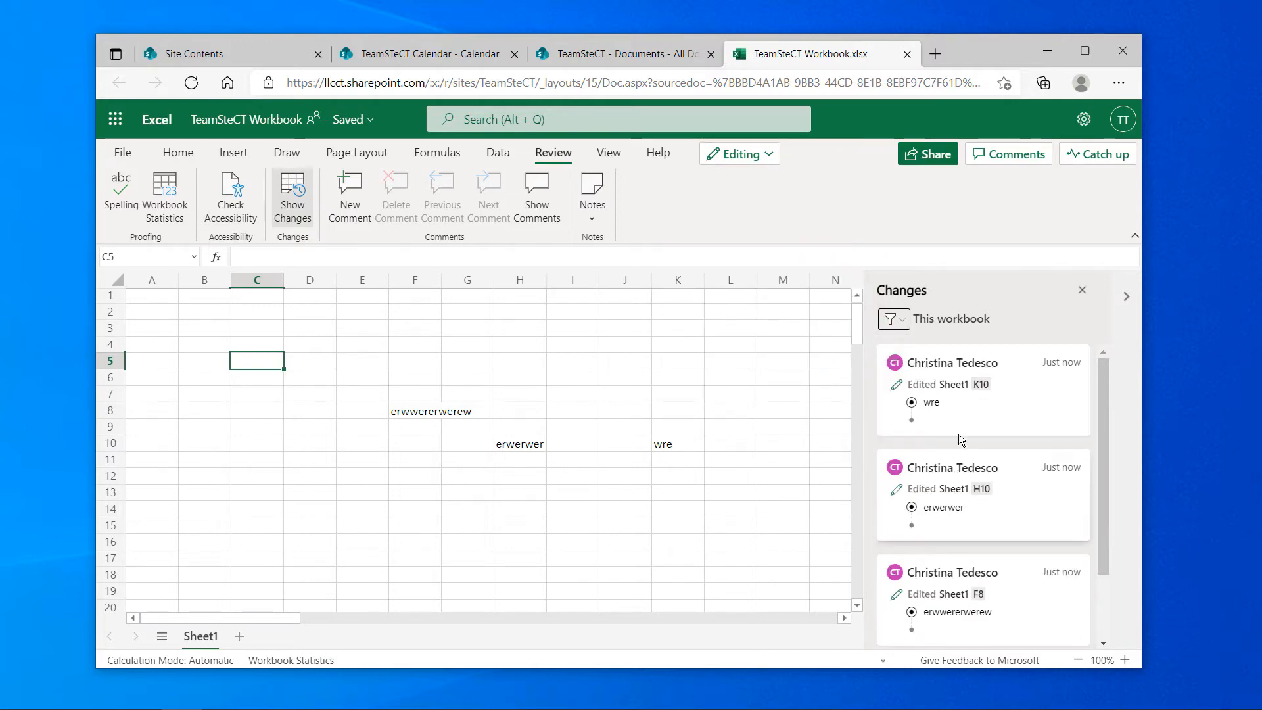
pyautogui.scroll(-2, 966, 460)
pyautogui.scroll(2, 996, 511)
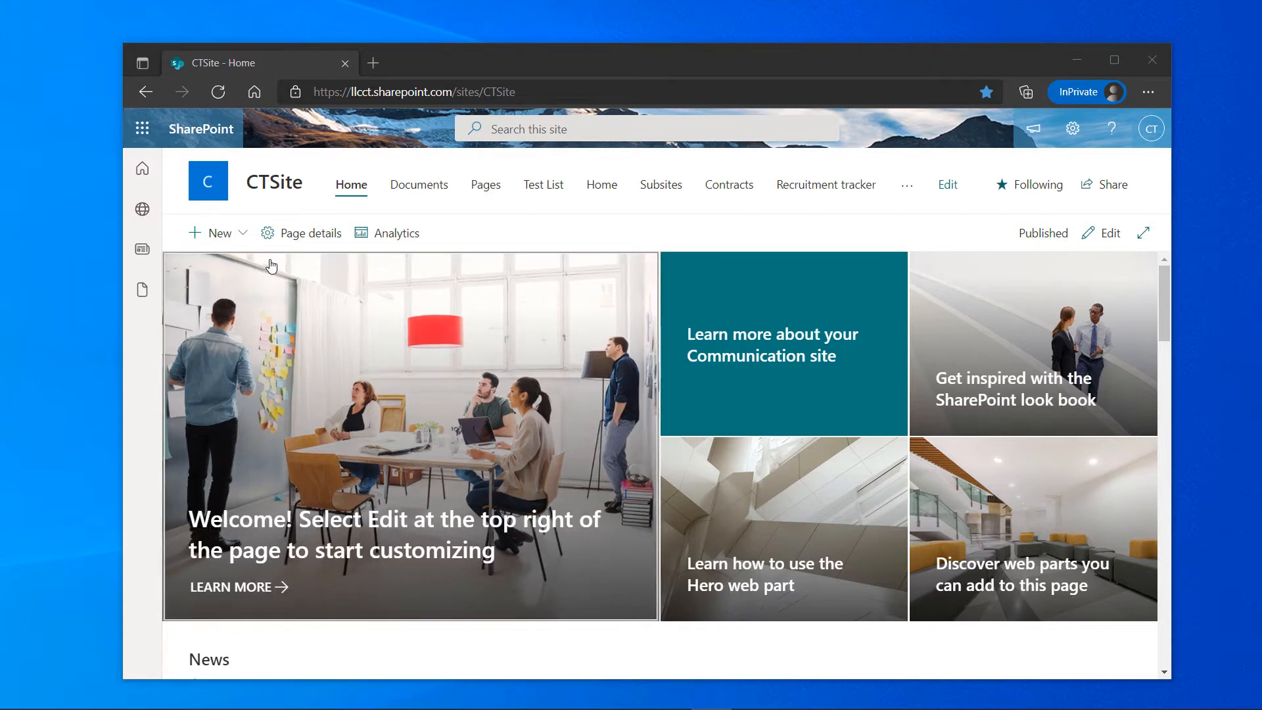
# Go from the SharePoint start page to TeamSteCT's Documents library and open TeamSteCT Workbook.xlsx
pyautogui.click(142, 169)
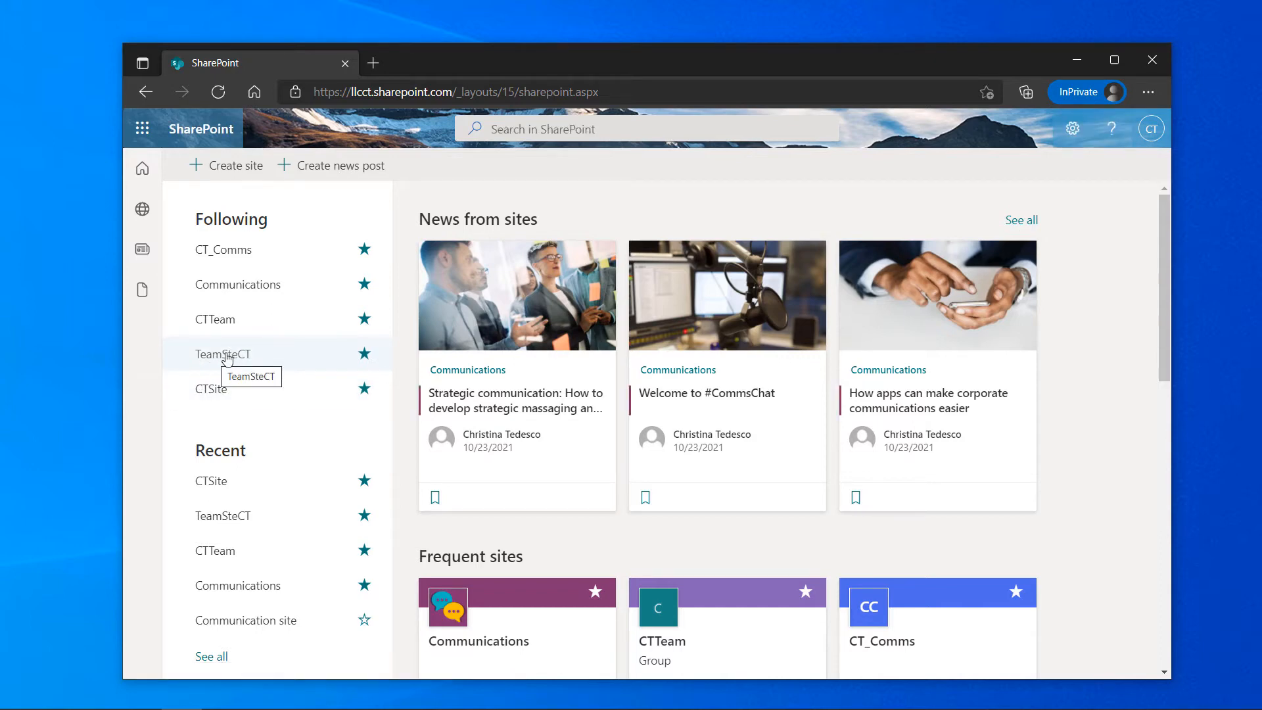
pyautogui.click(226, 355)
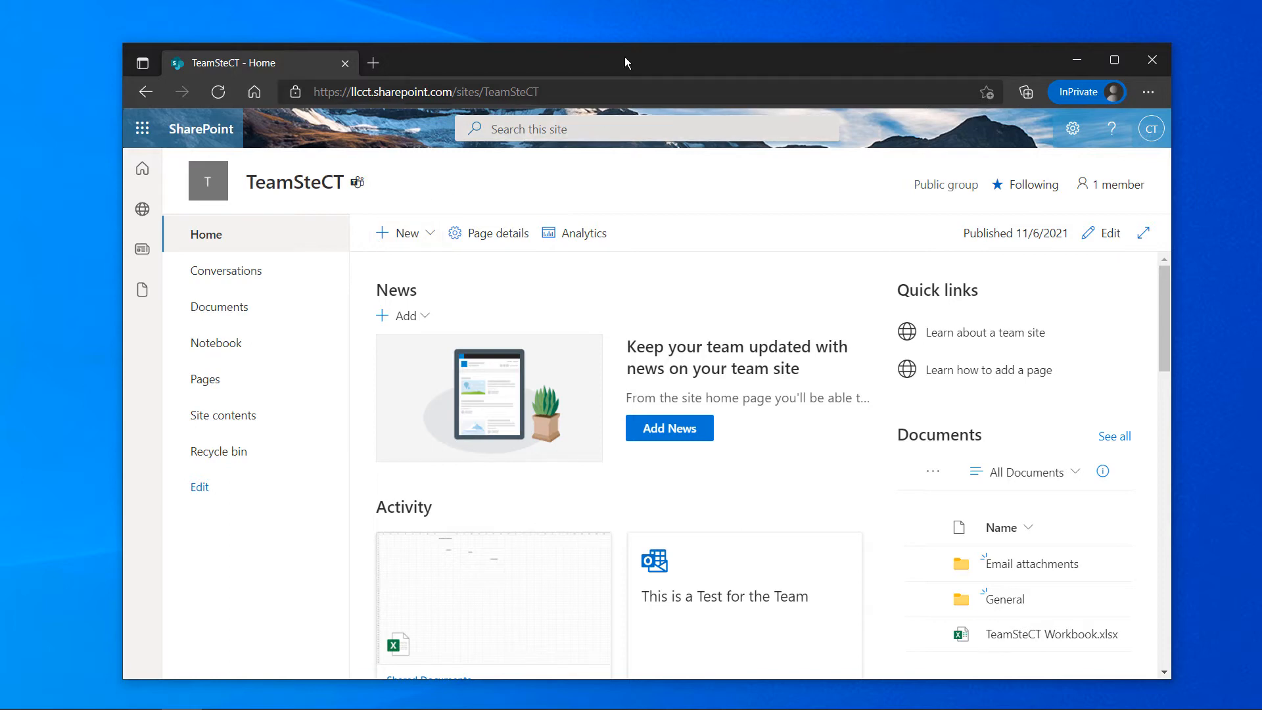
pyautogui.moveTo(624, 57); pyautogui.dragTo(636, 38)
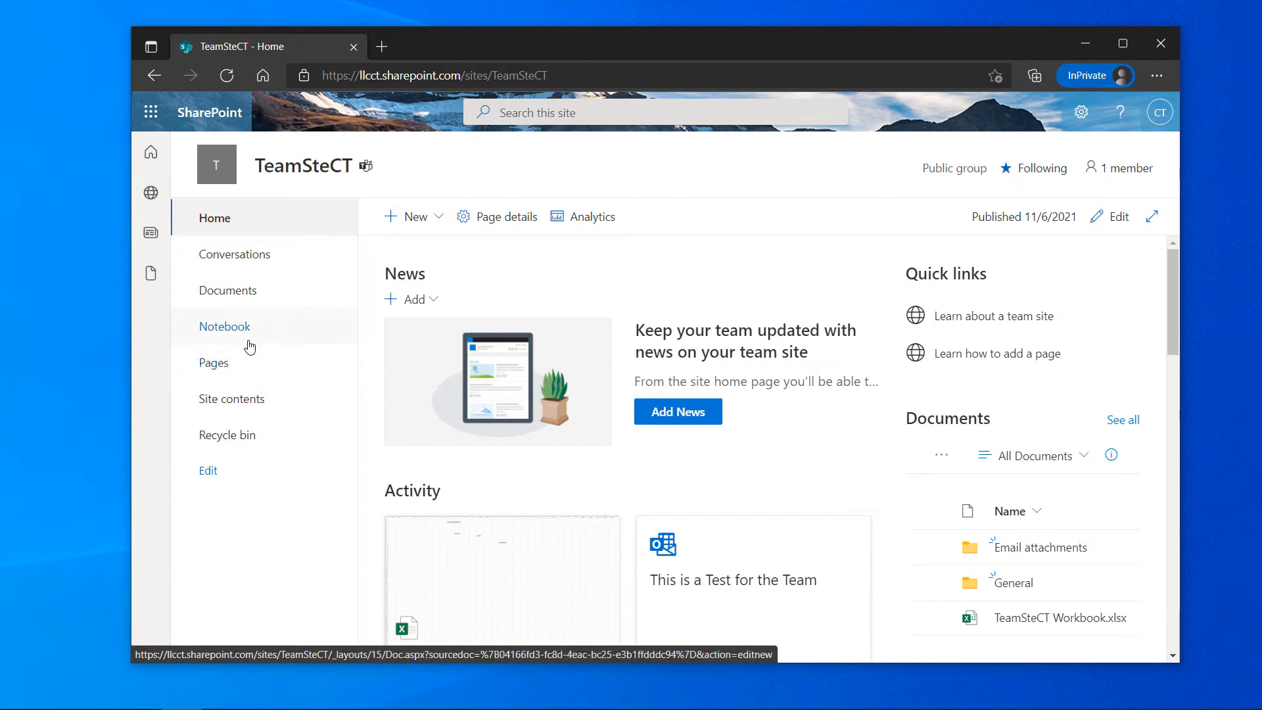
pyautogui.click(228, 289)
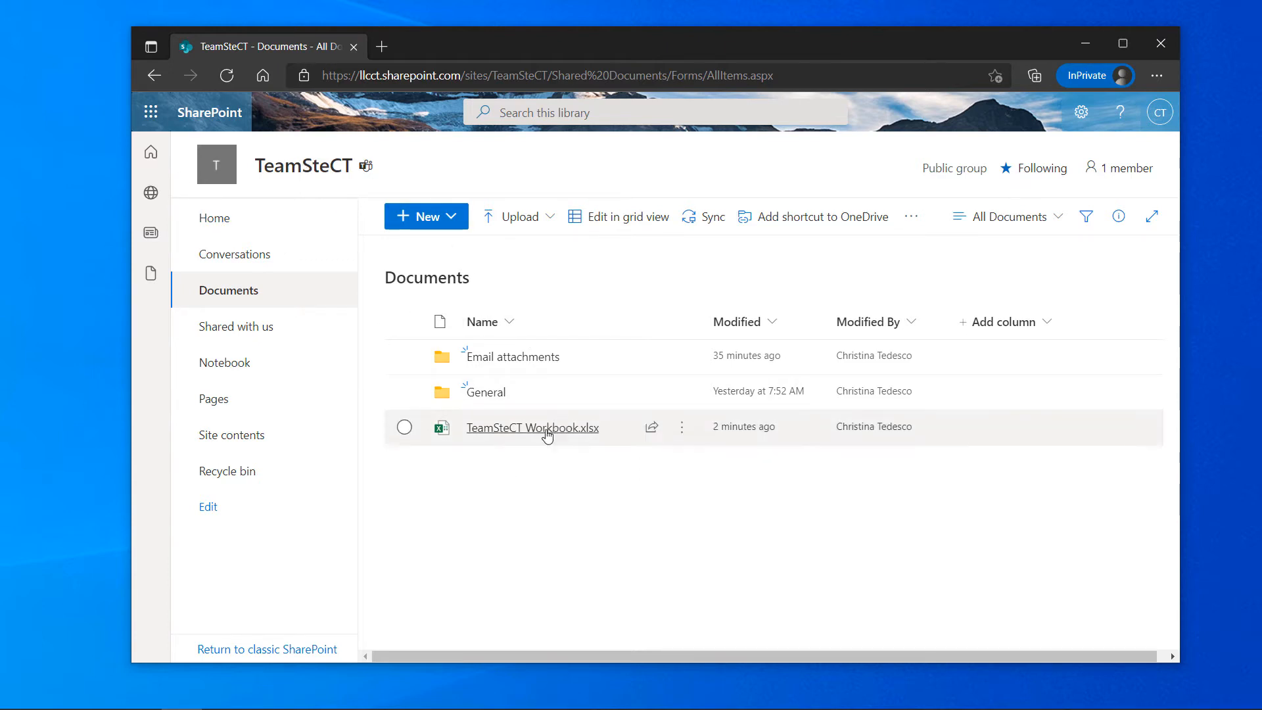
pyautogui.moveTo(547, 432)
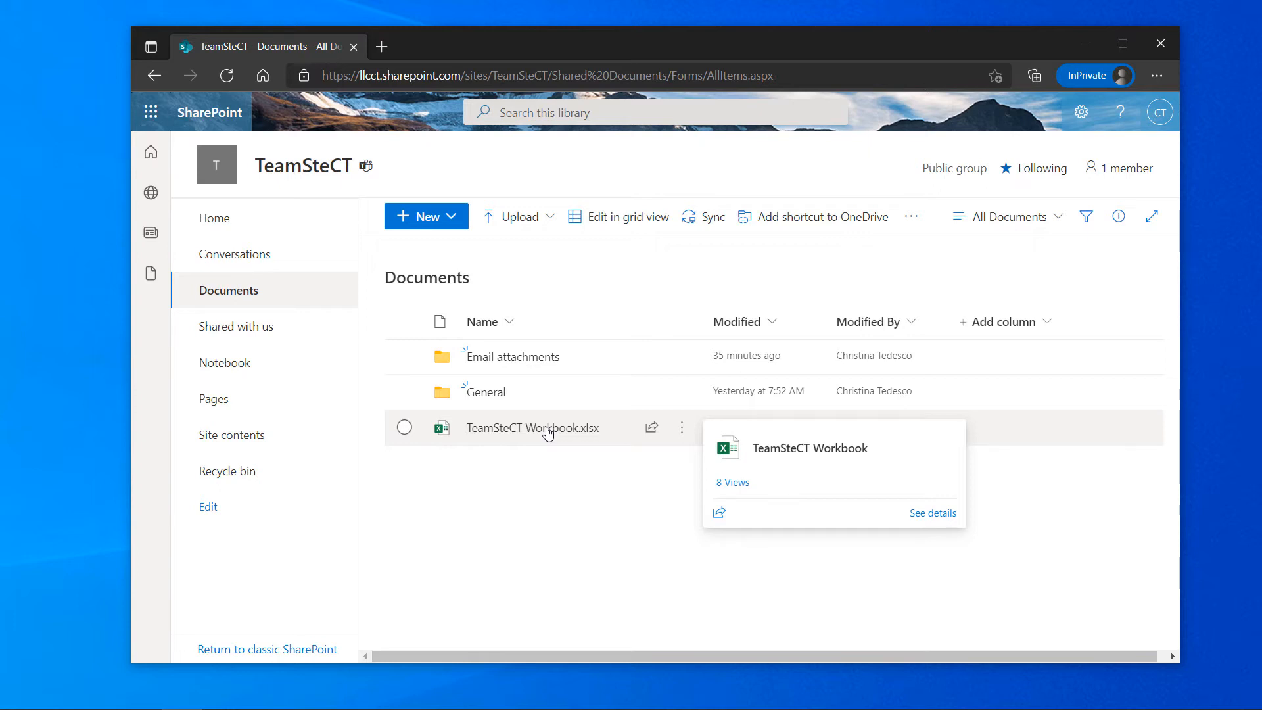
pyautogui.click(543, 428)
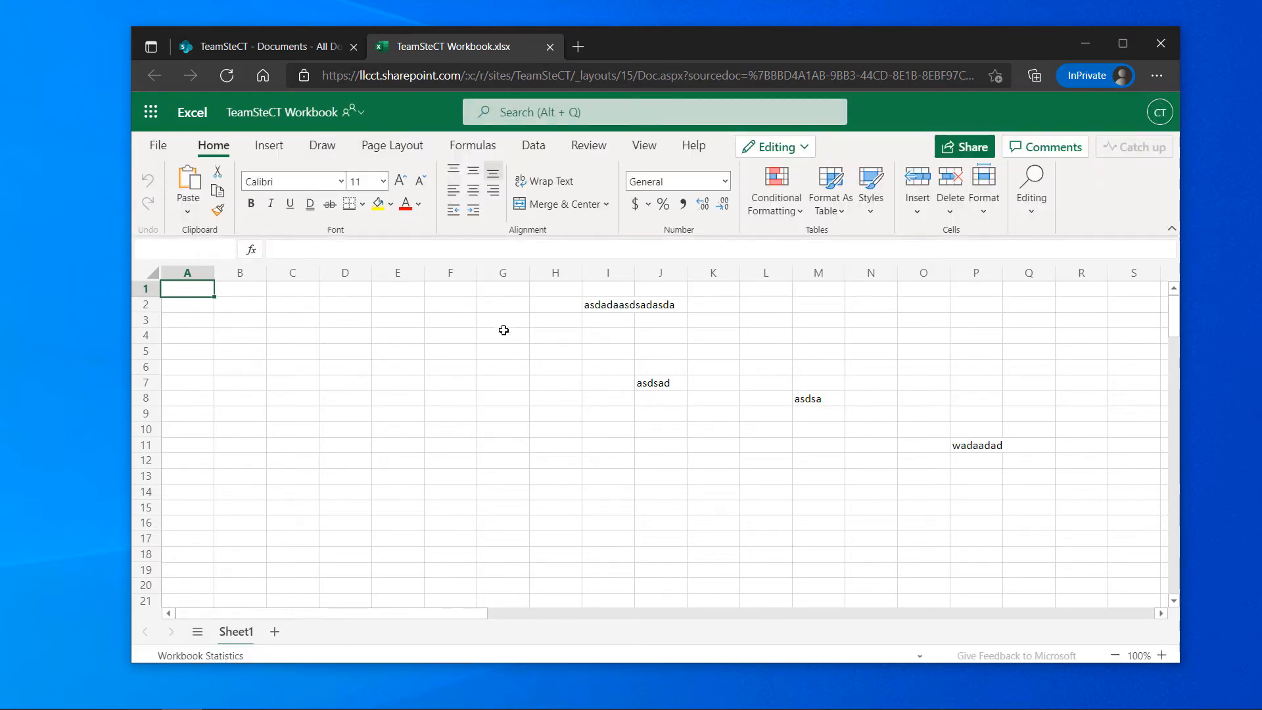
# Select G2:Q13 and delete the test entries in I2, J7, M8 and P11
pyautogui.click(512, 303)
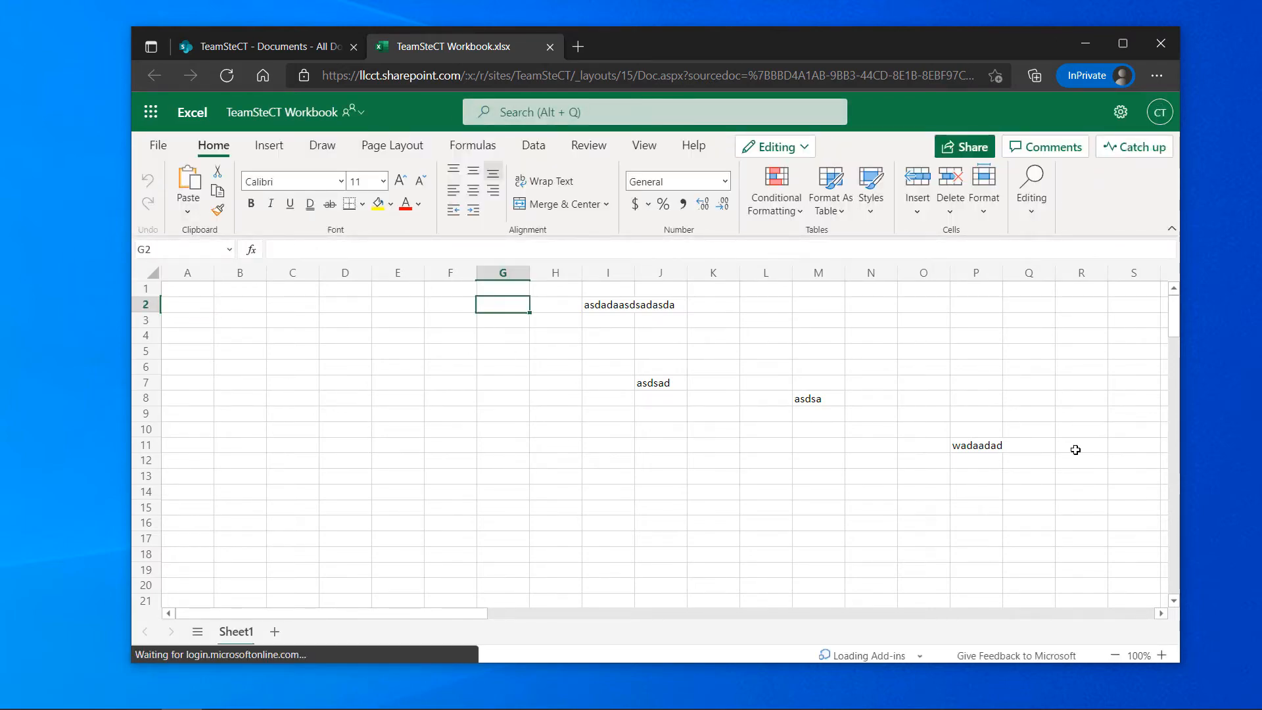
pyautogui.keyDown('shift'); pyautogui.click(1018, 472); pyautogui.keyUp('shift')
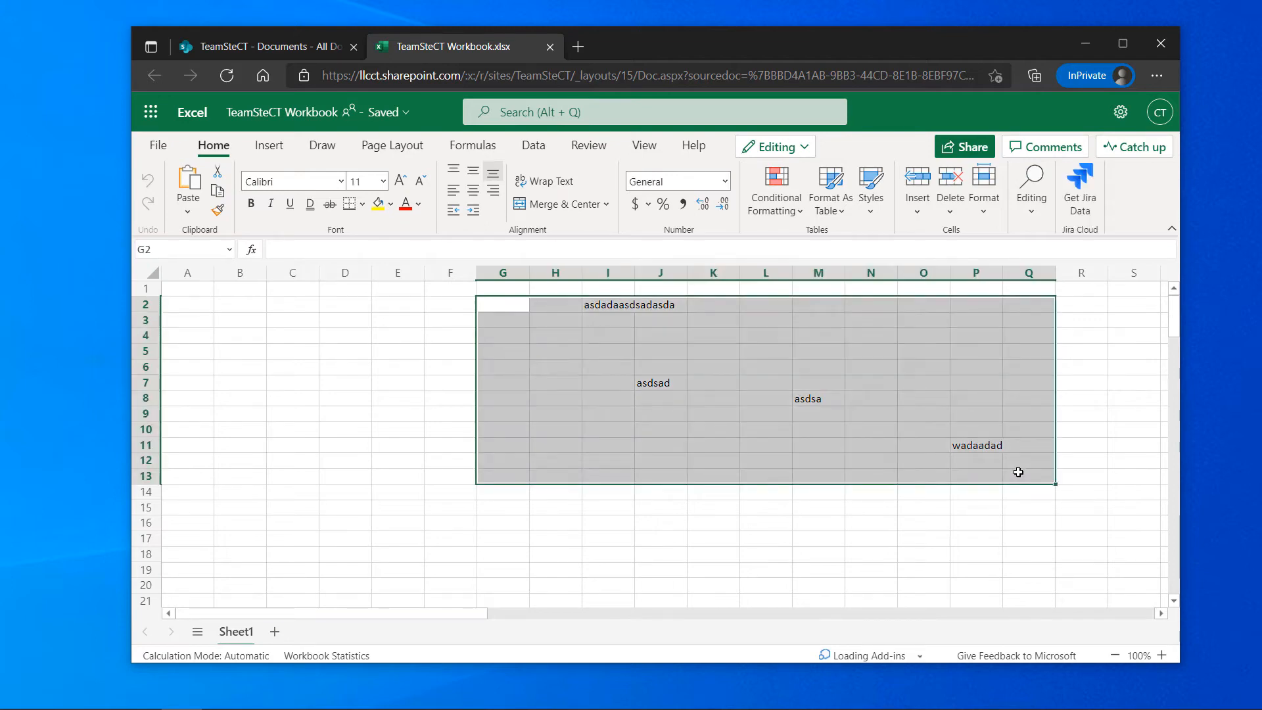
pyautogui.press('Delete')
pyautogui.click(899, 427)
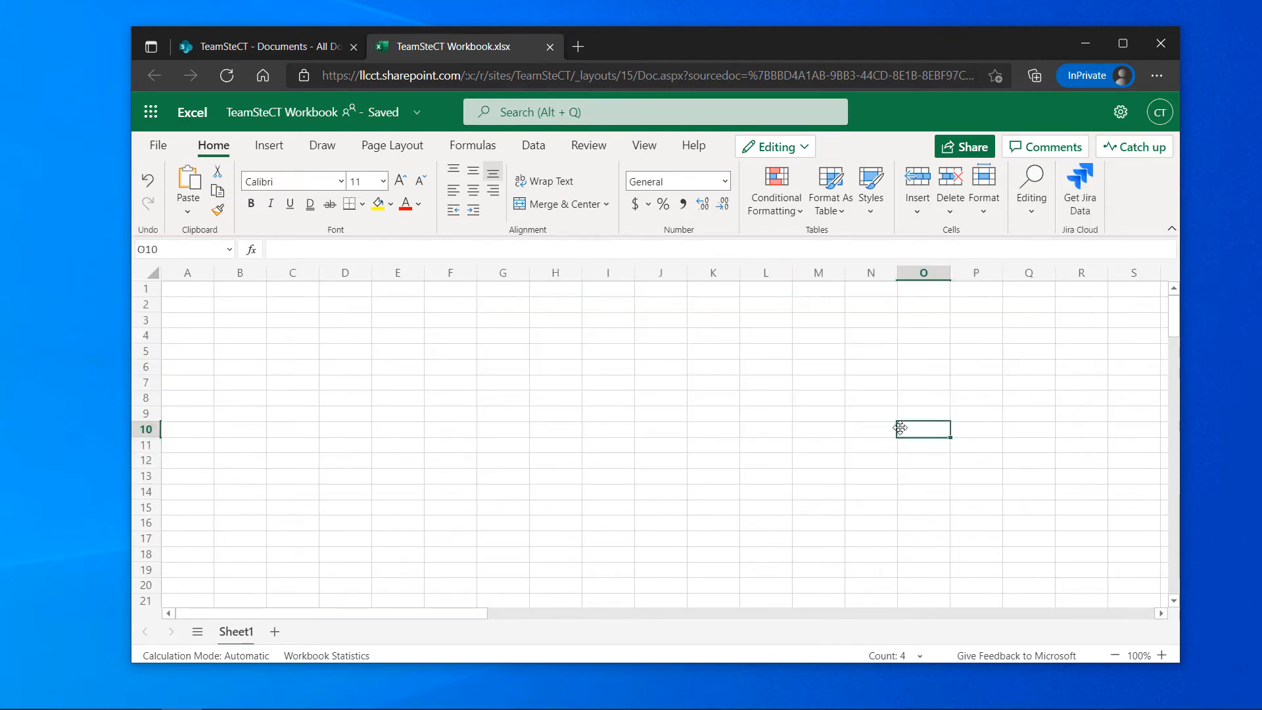
pyautogui.click(608, 460)
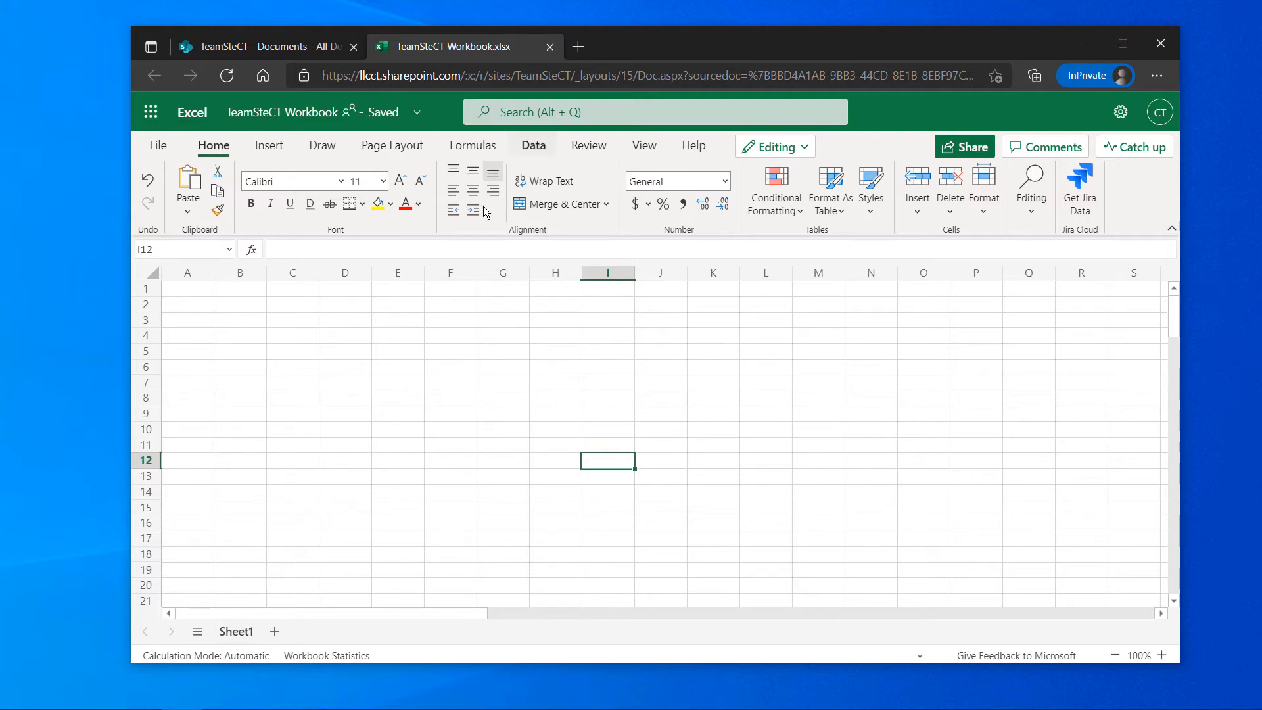
pyautogui.click(487, 342)
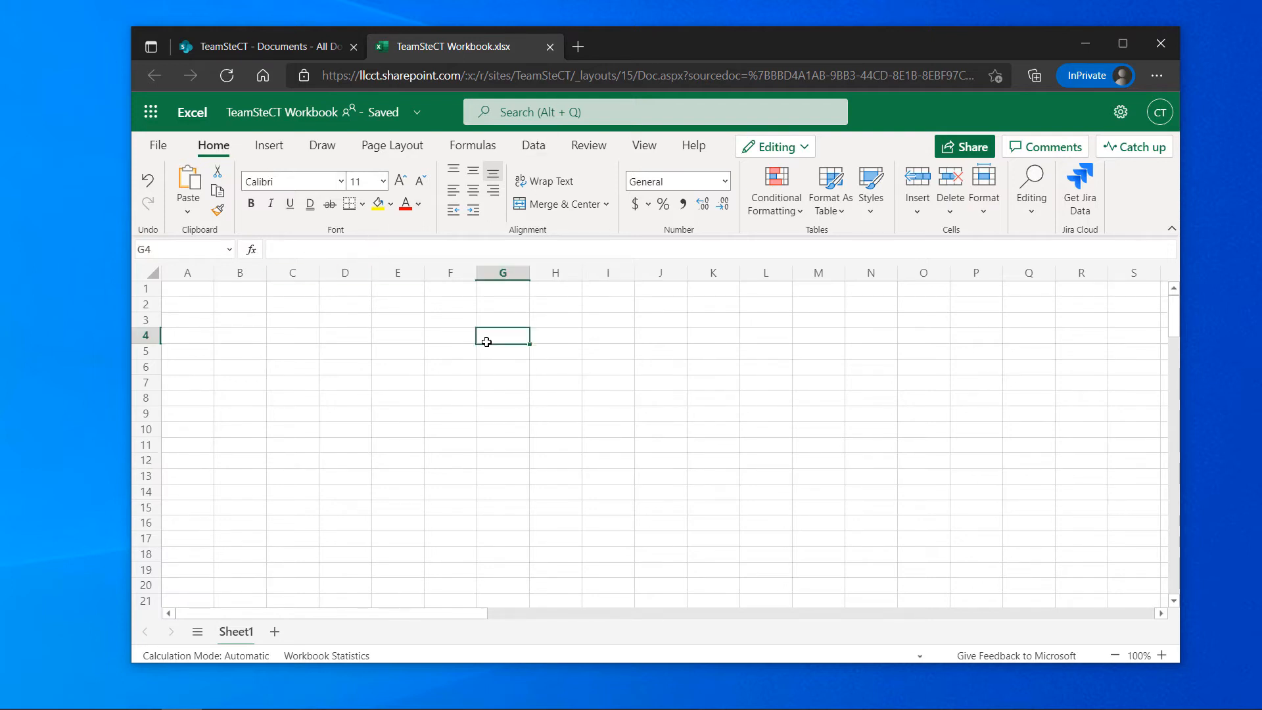
pyautogui.click(552, 322)
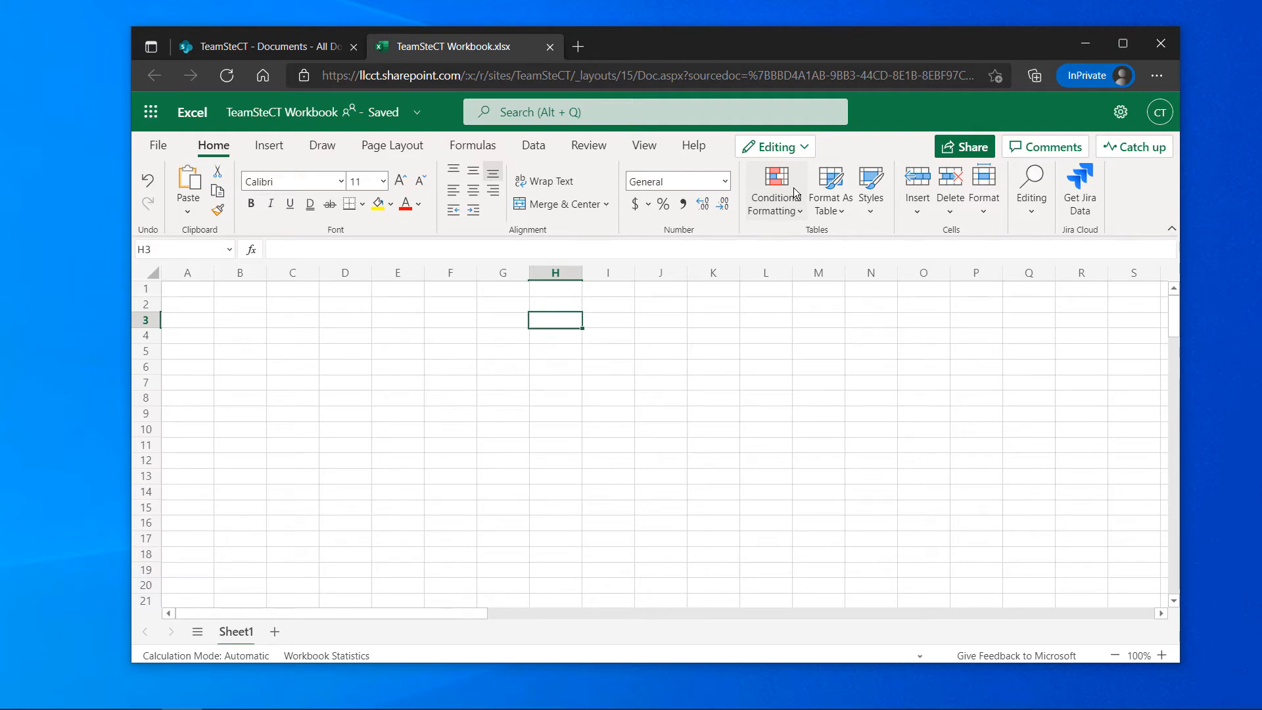
pyautogui.click(806, 149)
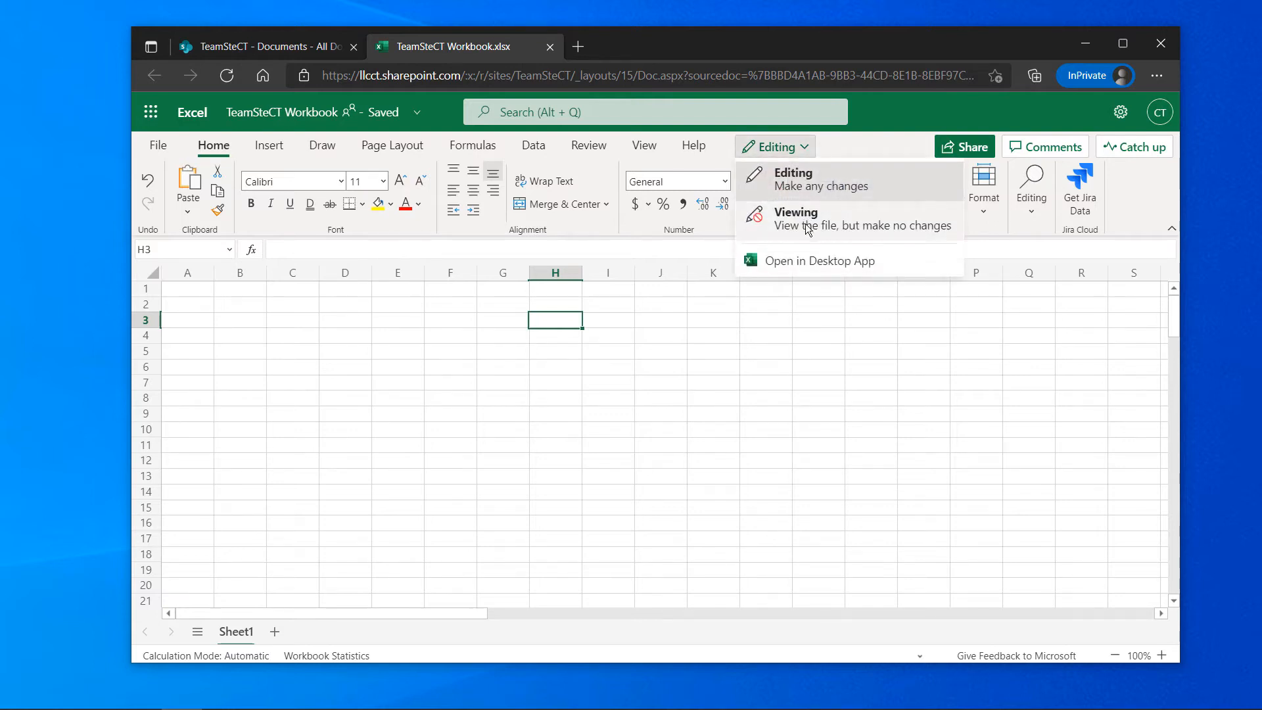
pyautogui.press('Escape')
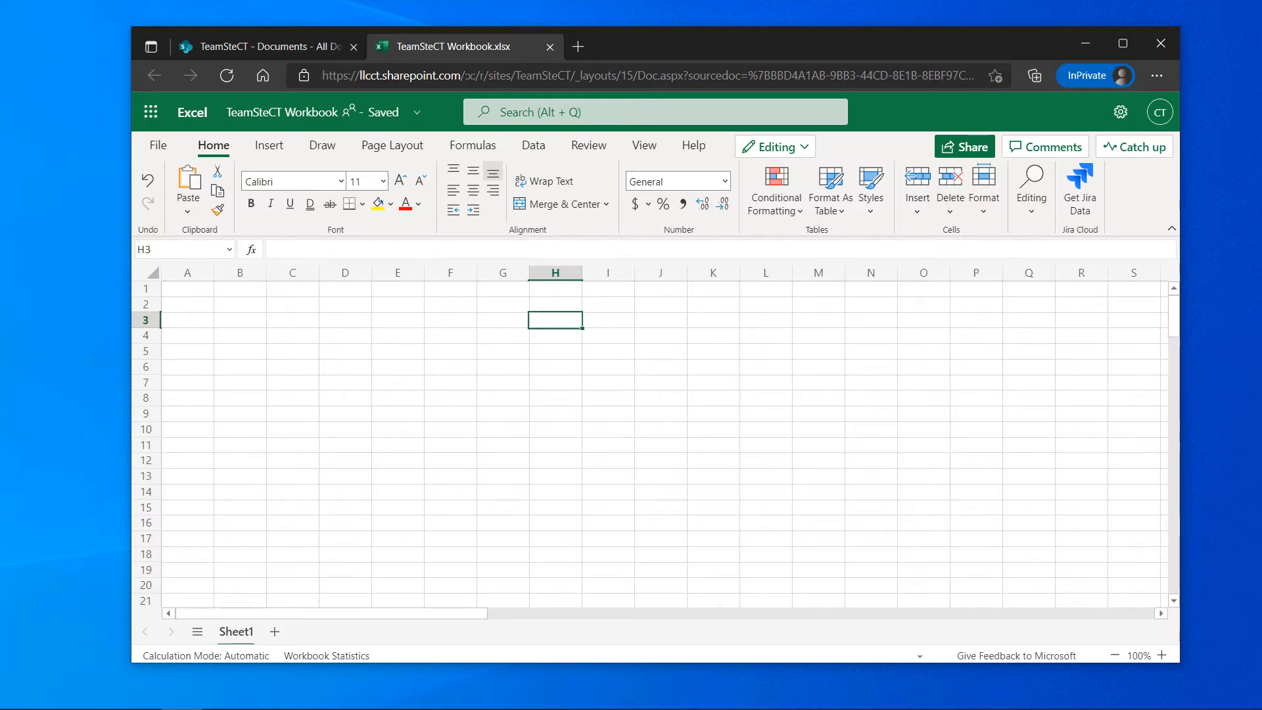
pyautogui.click(776, 146)
pyautogui.click(792, 215)
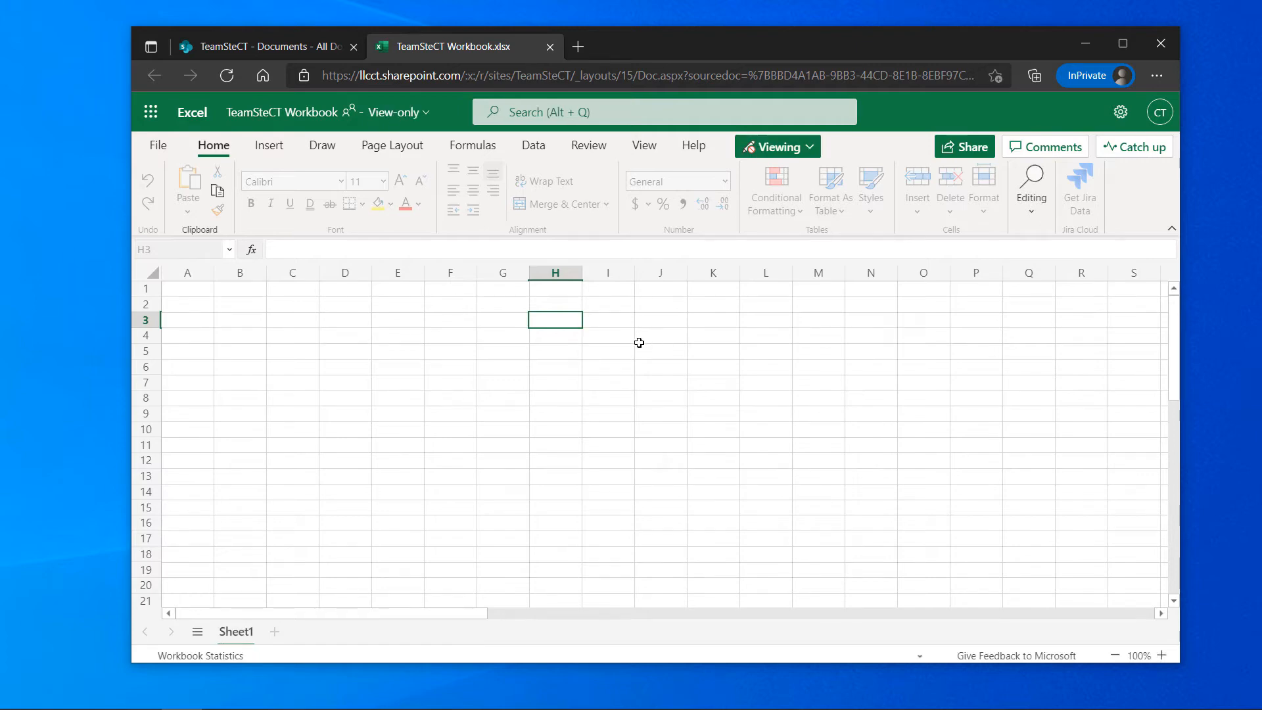
pyautogui.click(811, 149)
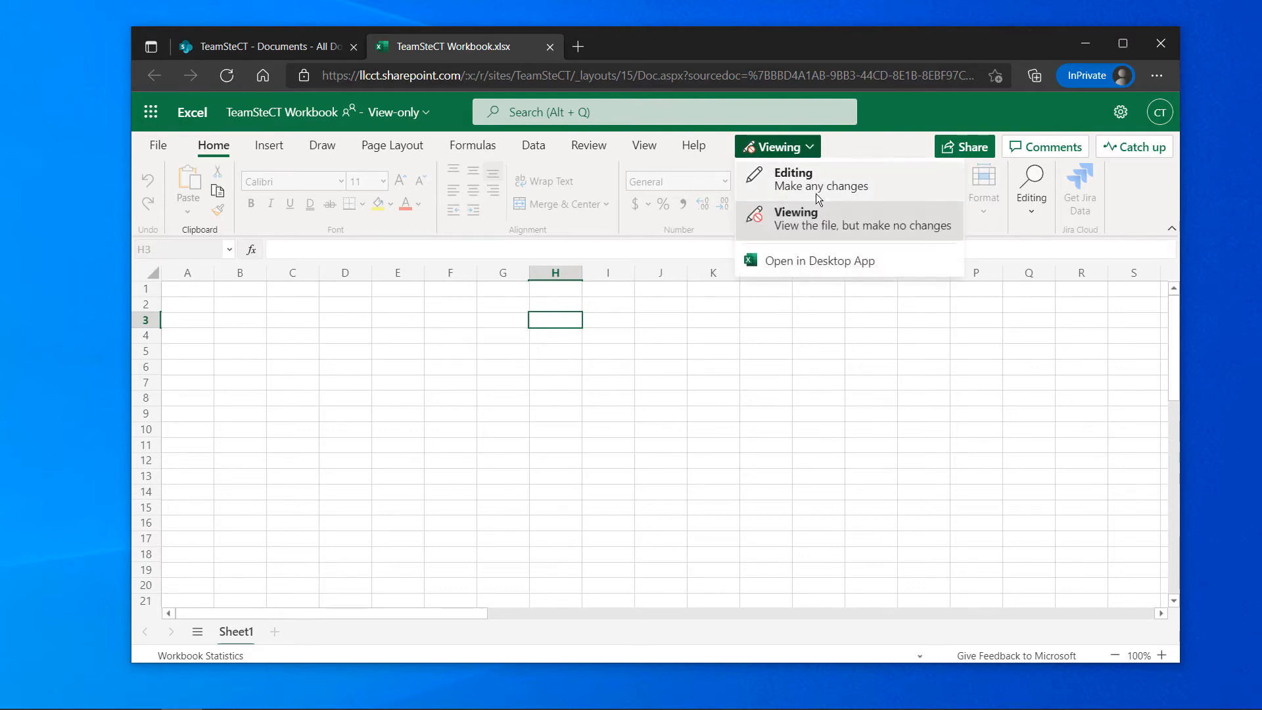
pyautogui.click(815, 185)
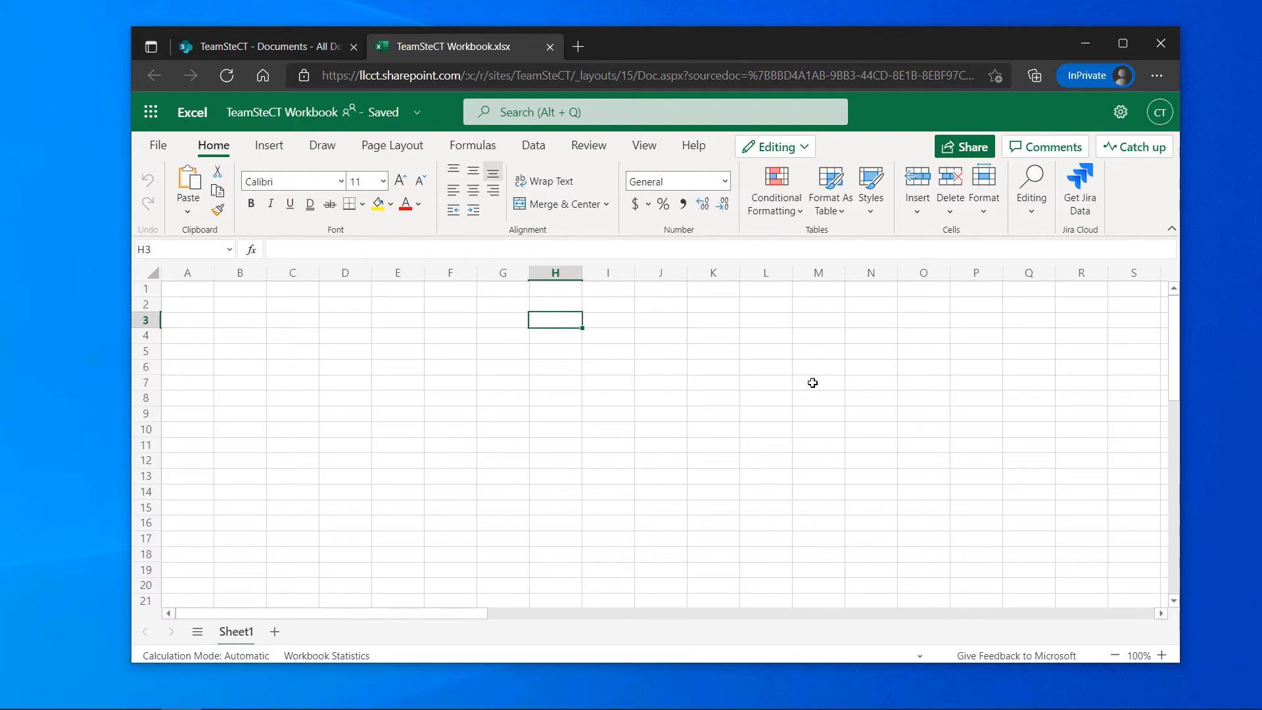
pyautogui.click(805, 148)
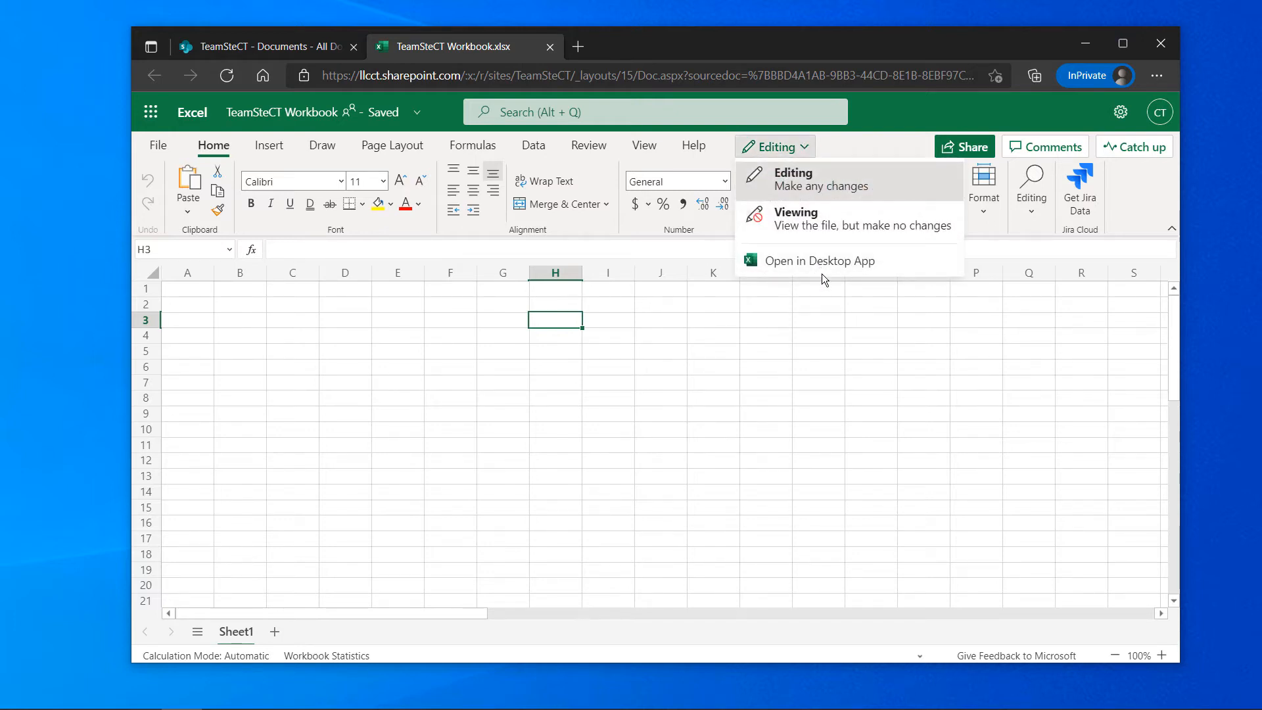
pyautogui.click(597, 351)
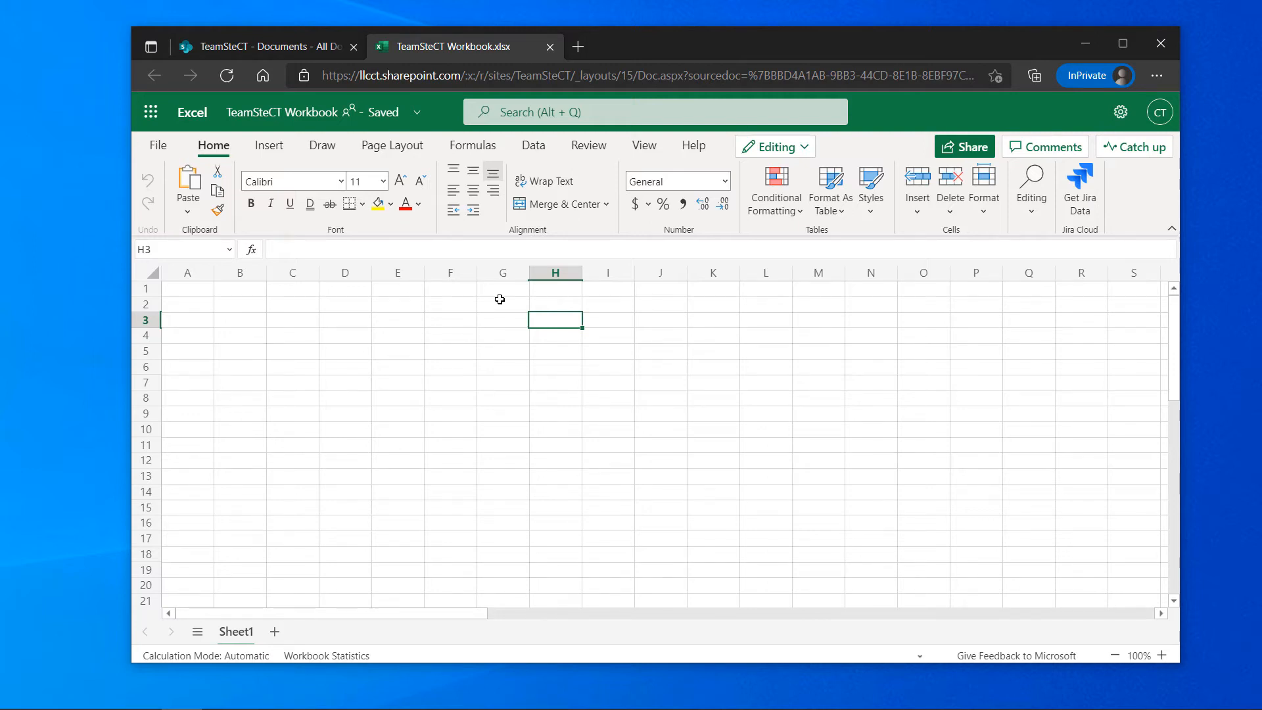
# Open TeamSteCT Workbook in desktop Excel from the Editing menu, then resume editing in the browser
pyautogui.click(802, 148)
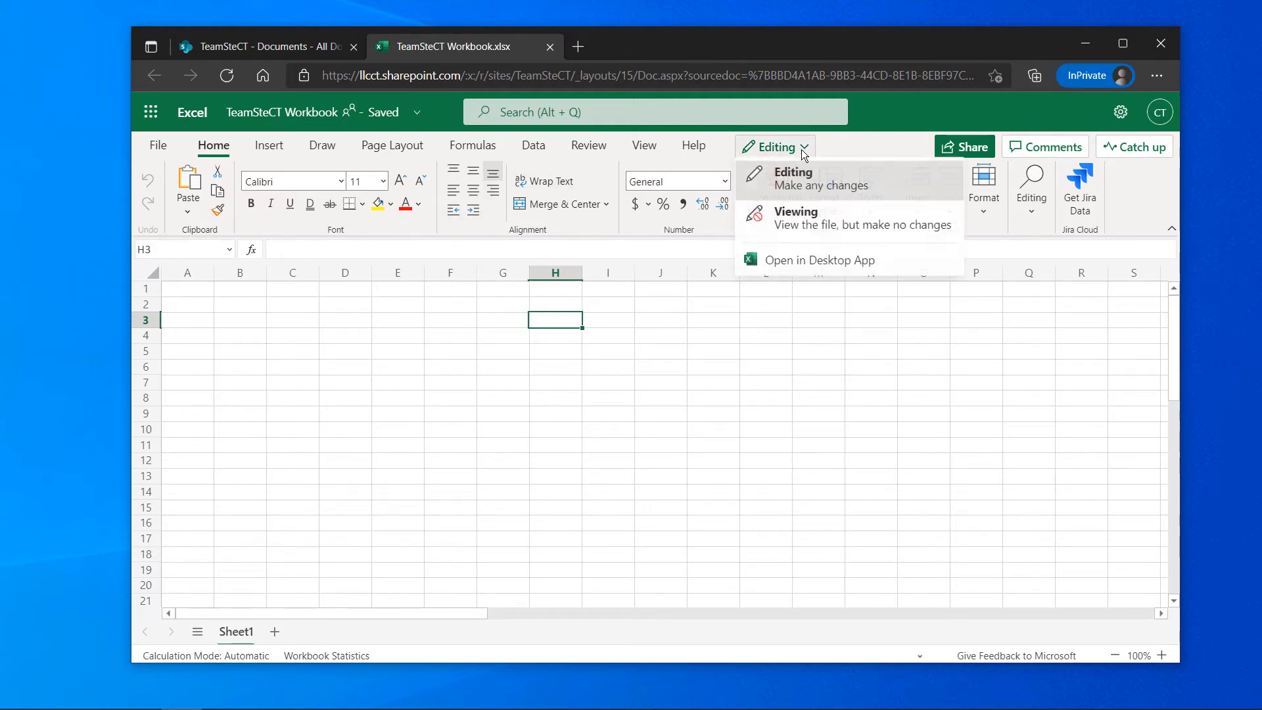
pyautogui.click(802, 263)
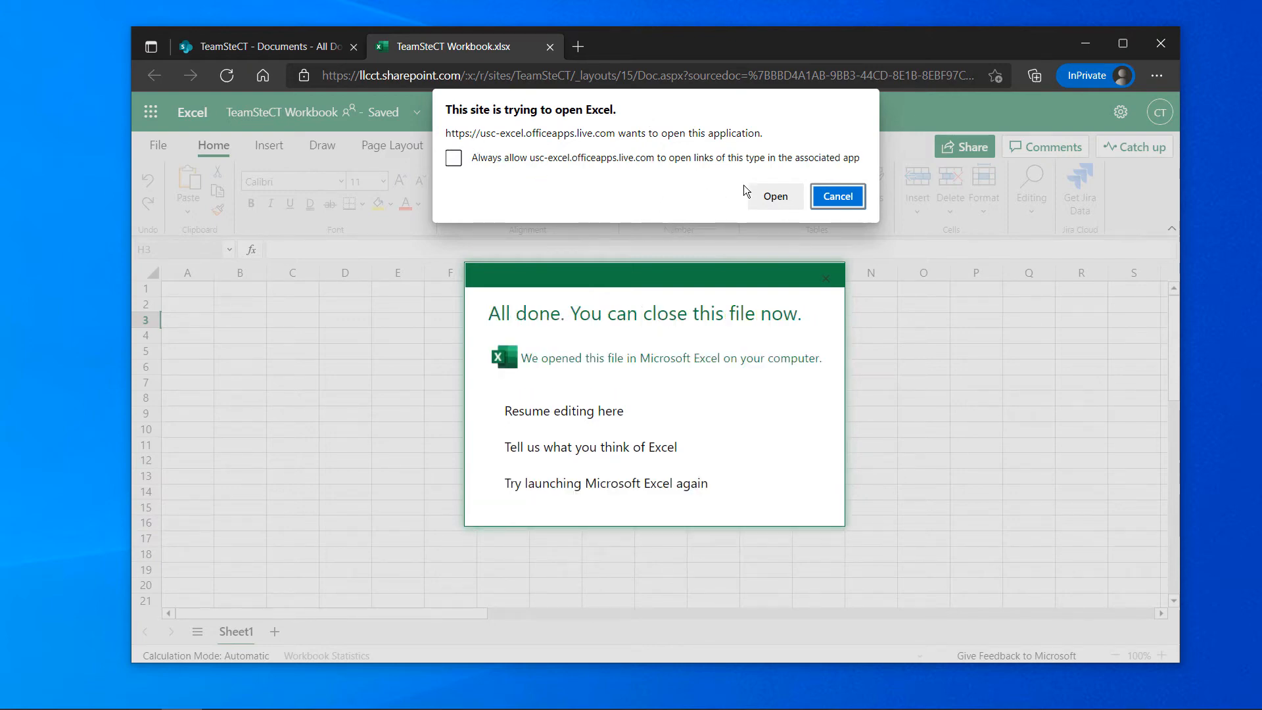
pyautogui.click(773, 201)
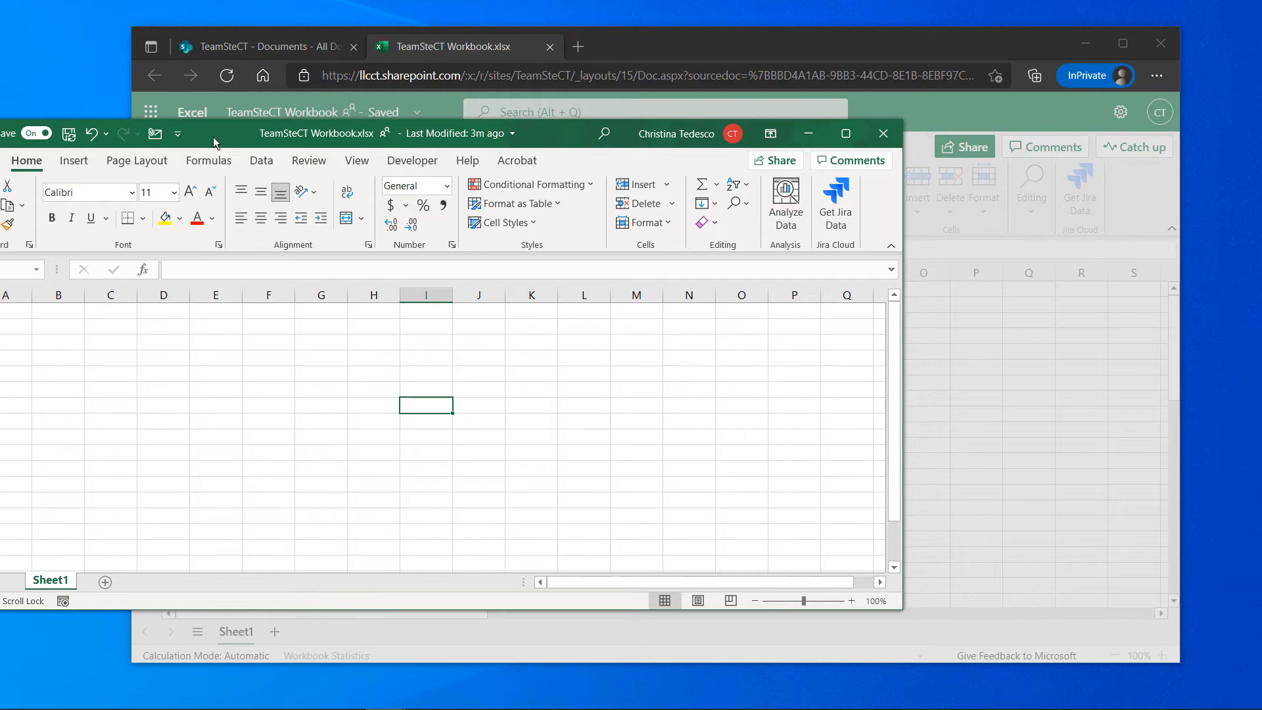
pyautogui.moveTo(213, 137); pyautogui.dragTo(338, 294)
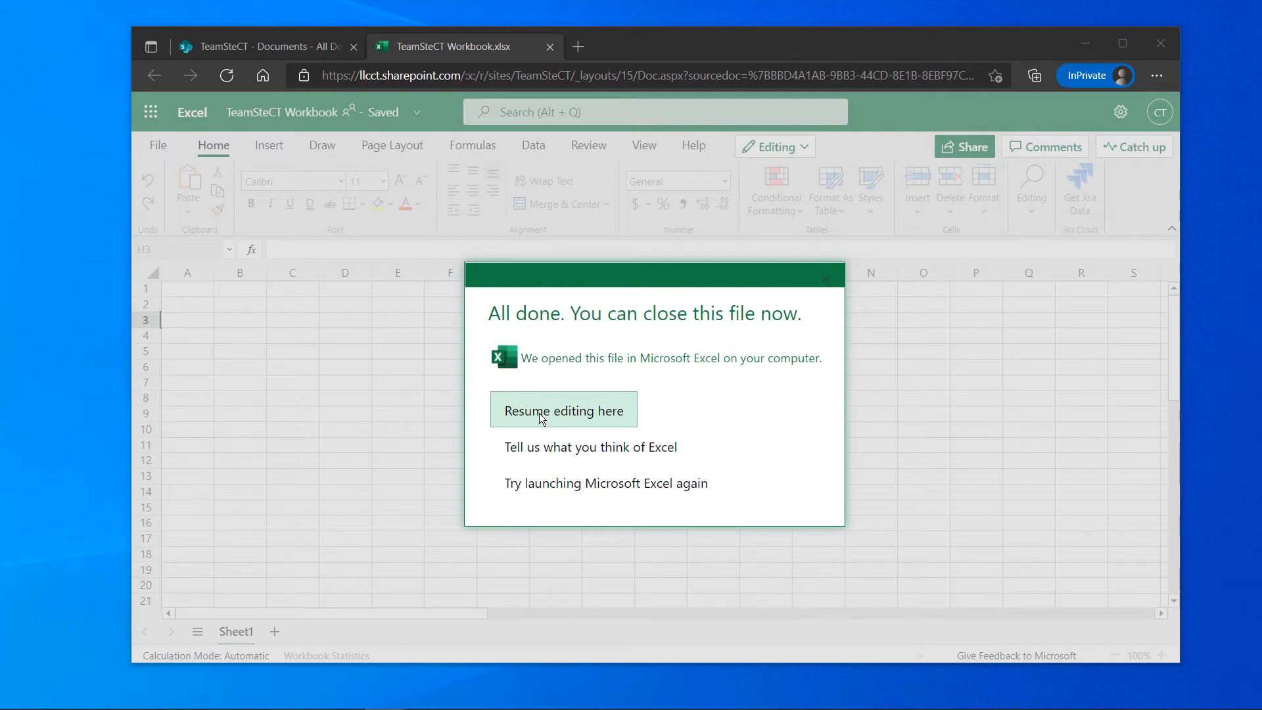
pyautogui.click(540, 413)
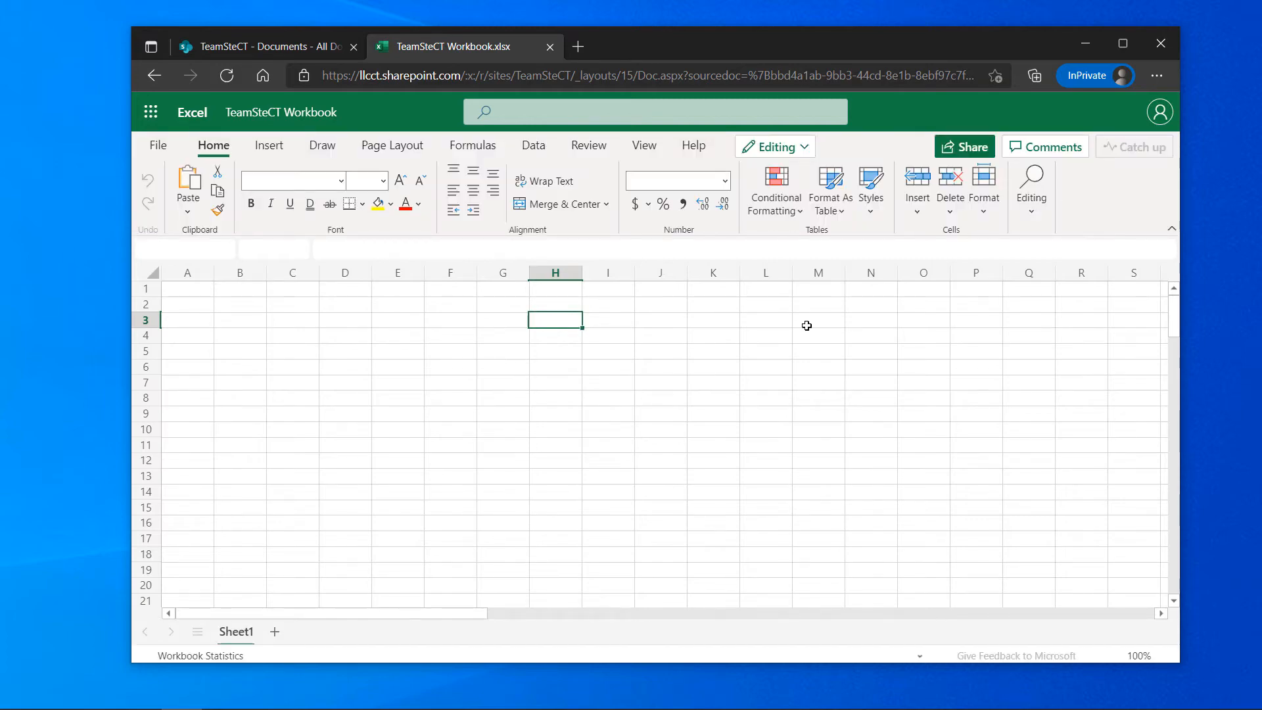
# Enter sfdssdsdfdsf in I5 of the web workbook and place desktop Excel beside the browser
pyautogui.click(603, 352)
pyautogui.write('sf')
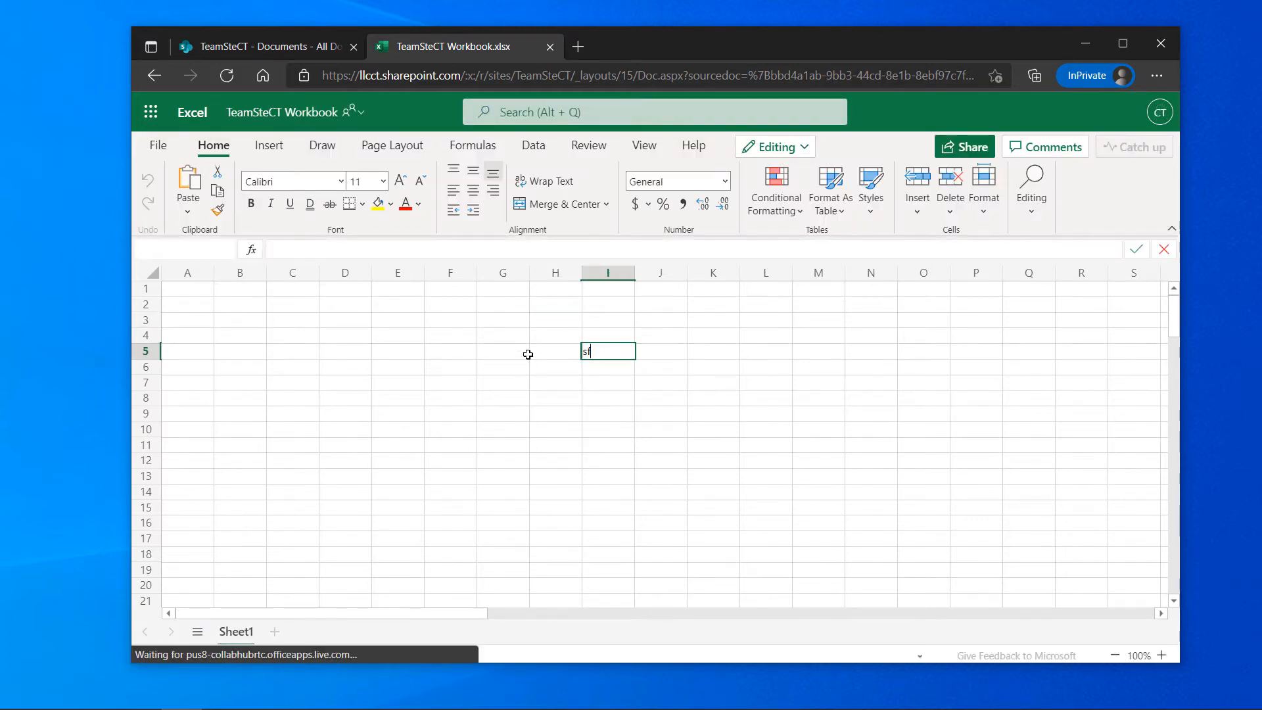
pyautogui.write('dssdsdfdsf')
pyautogui.press('Return')
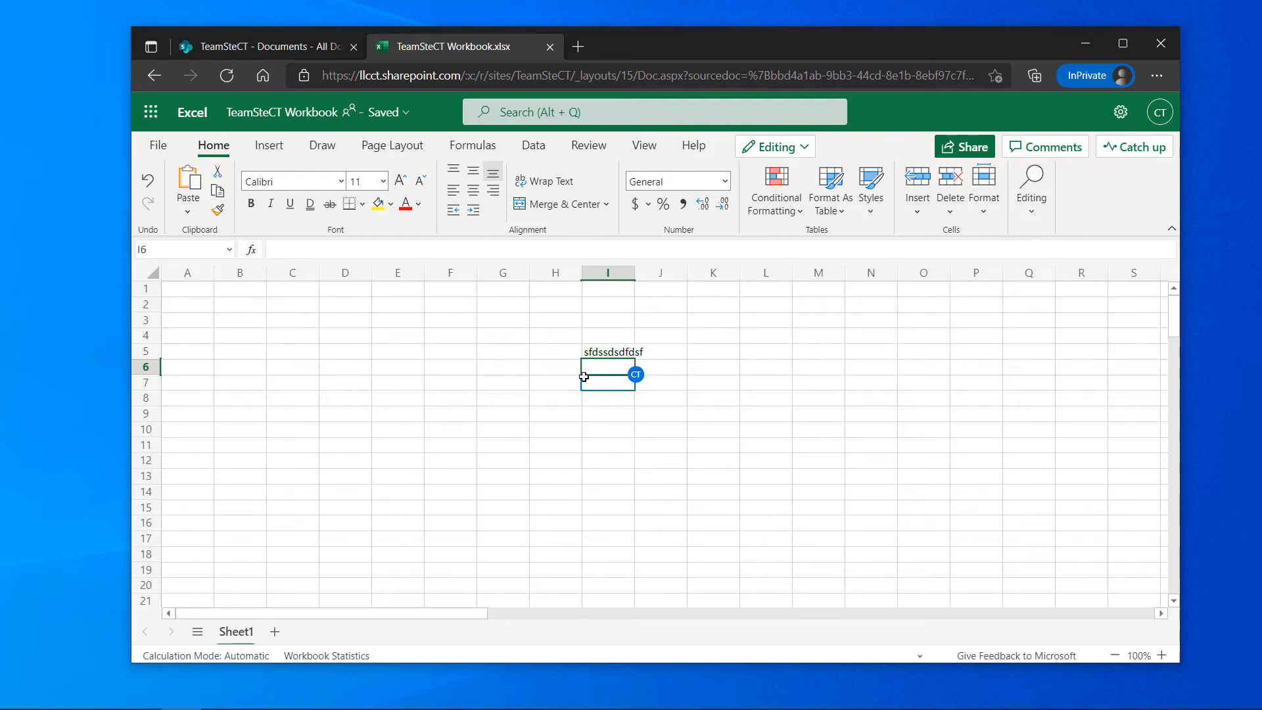
pyautogui.moveTo(0, 107); pyautogui.dragTo(254, 46)
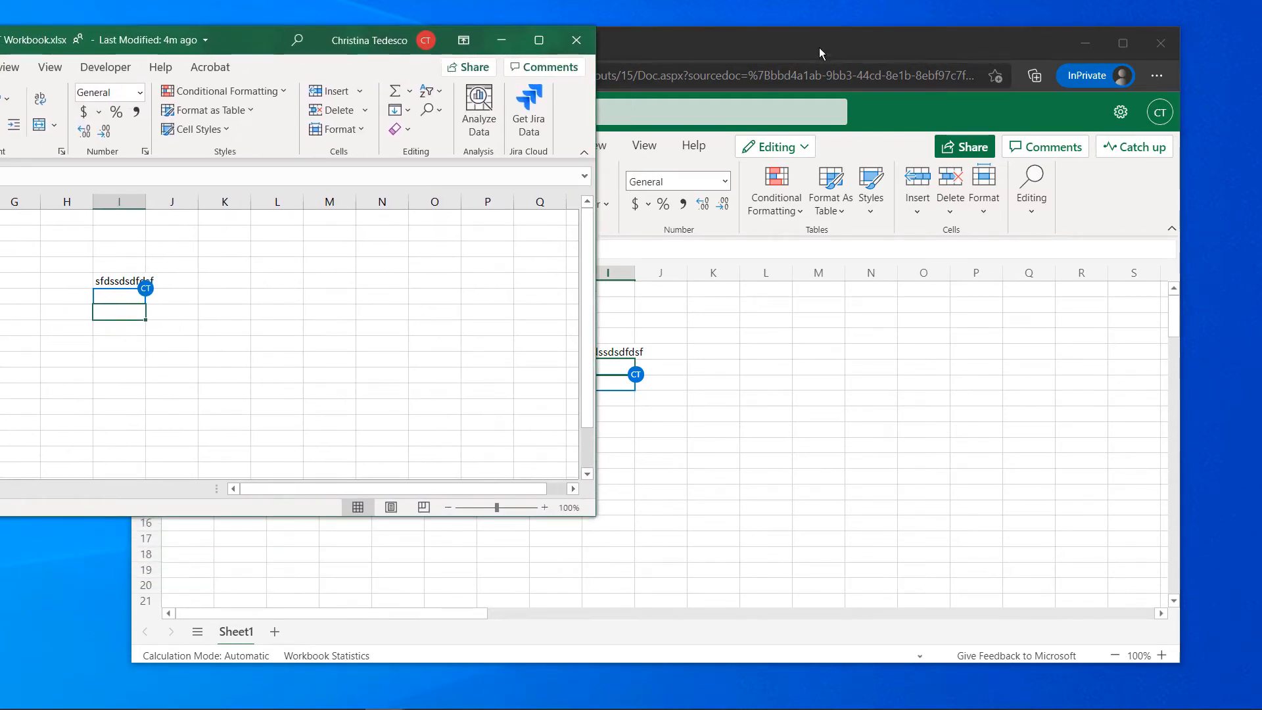
pyautogui.moveTo(821, 51); pyautogui.dragTo(1012, 59)
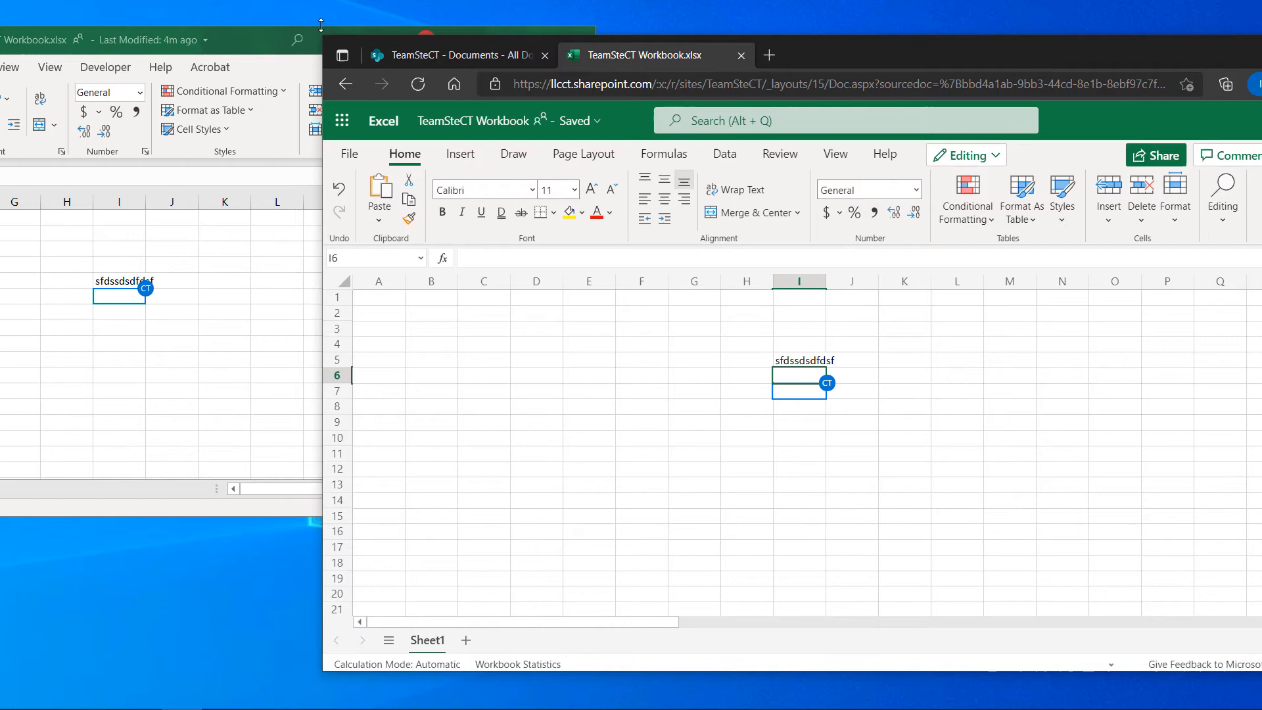
pyautogui.click(263, 43)
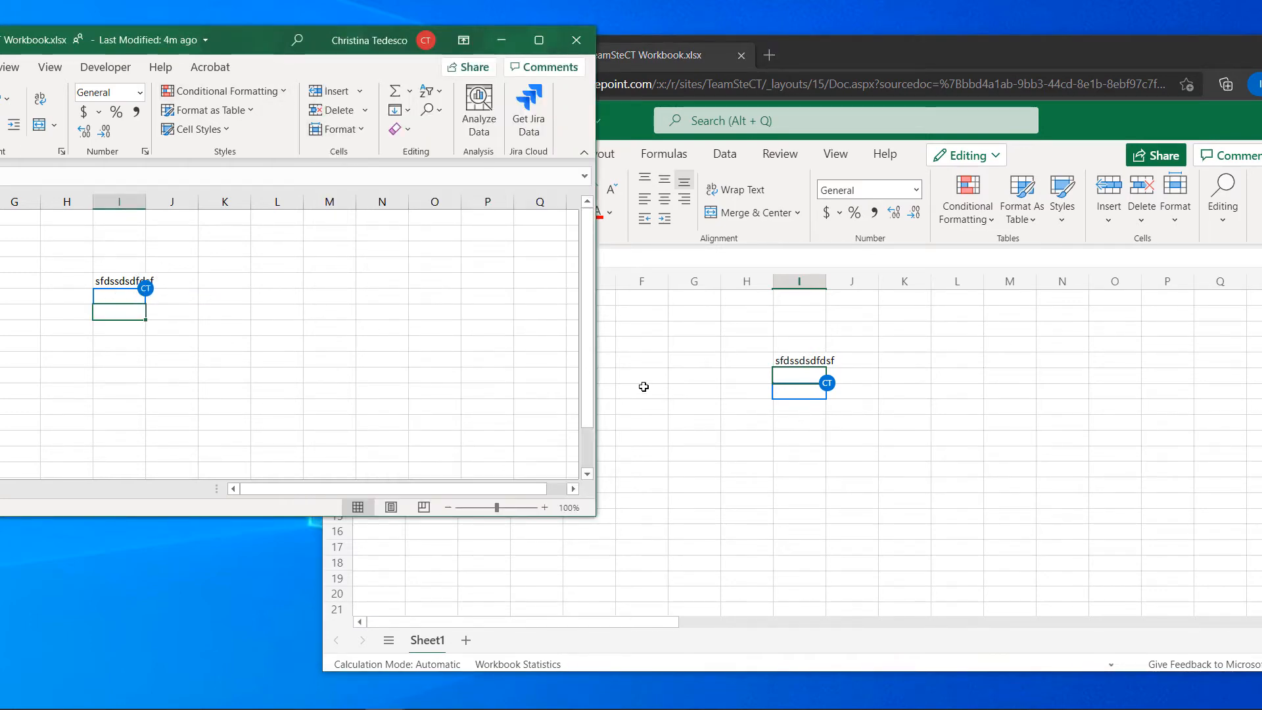
# Enter sfsffd in cell J14 of the web workbook
pyautogui.moveTo(294, 309); pyautogui.dragTo(413, 408)
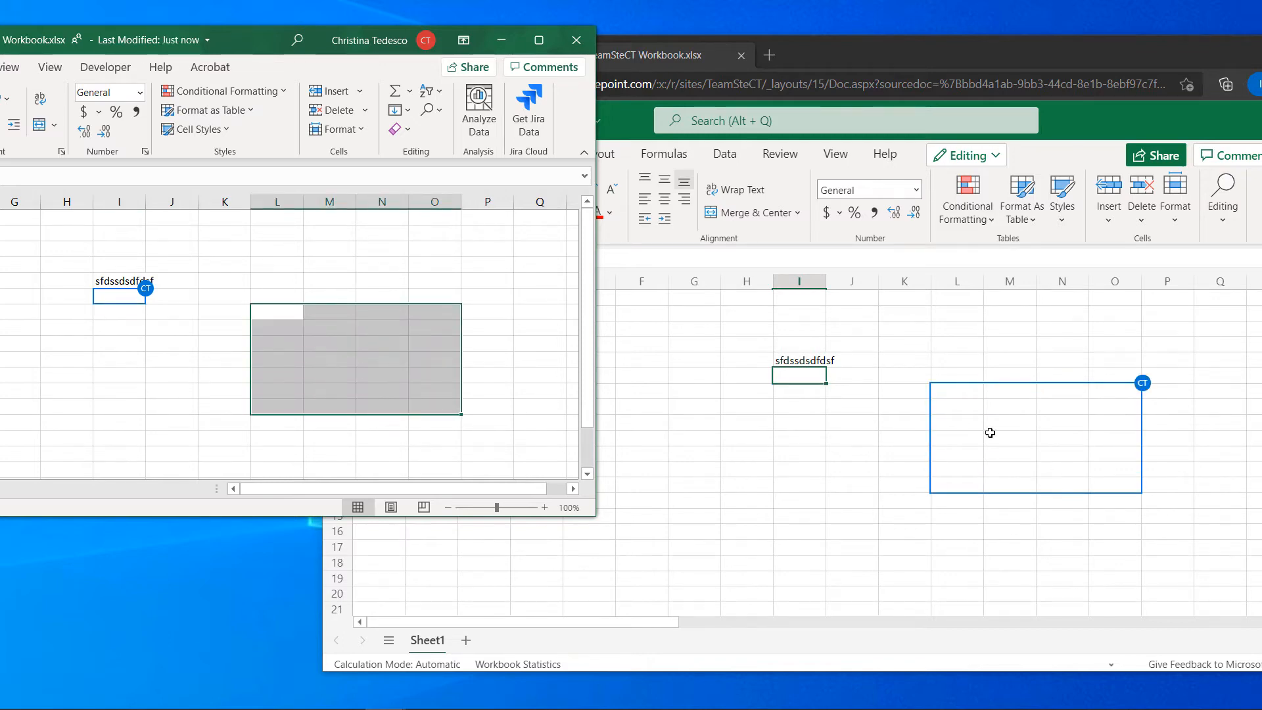
pyautogui.click(857, 439)
pyautogui.click(816, 446)
pyautogui.moveTo(816, 446); pyautogui.dragTo(966, 582)
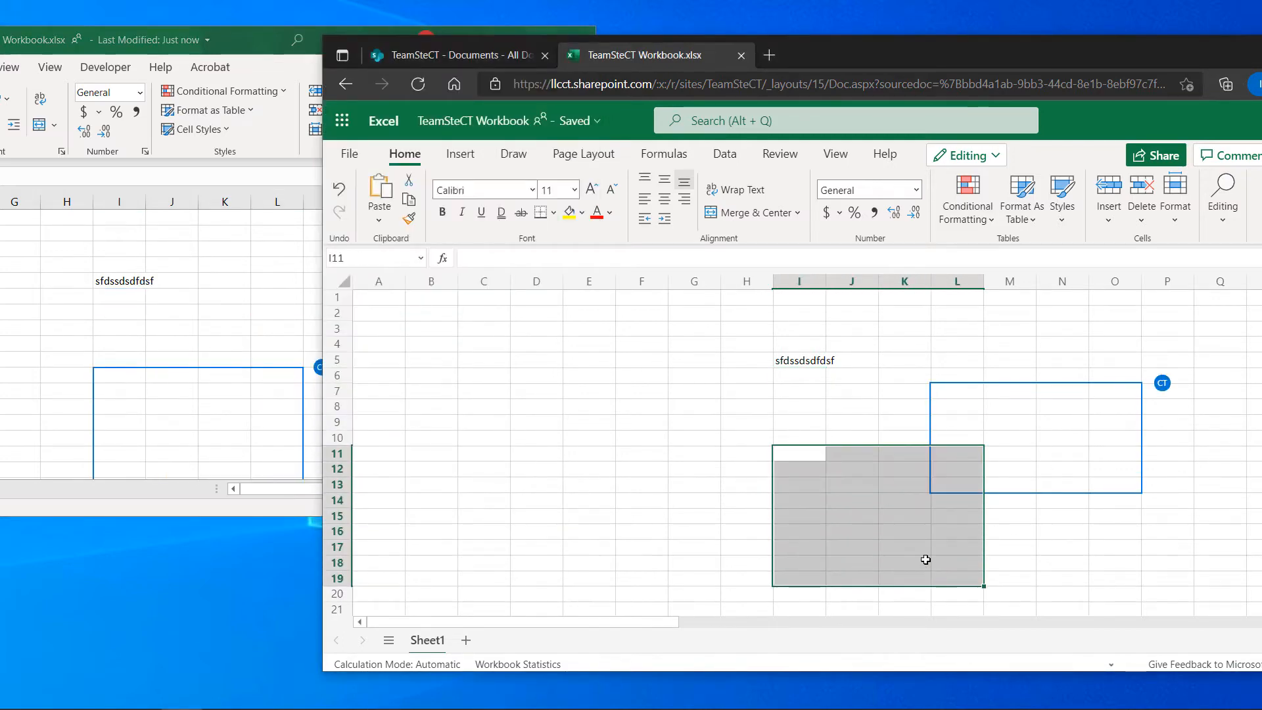
pyautogui.click(865, 505)
pyautogui.write('sfsffd')
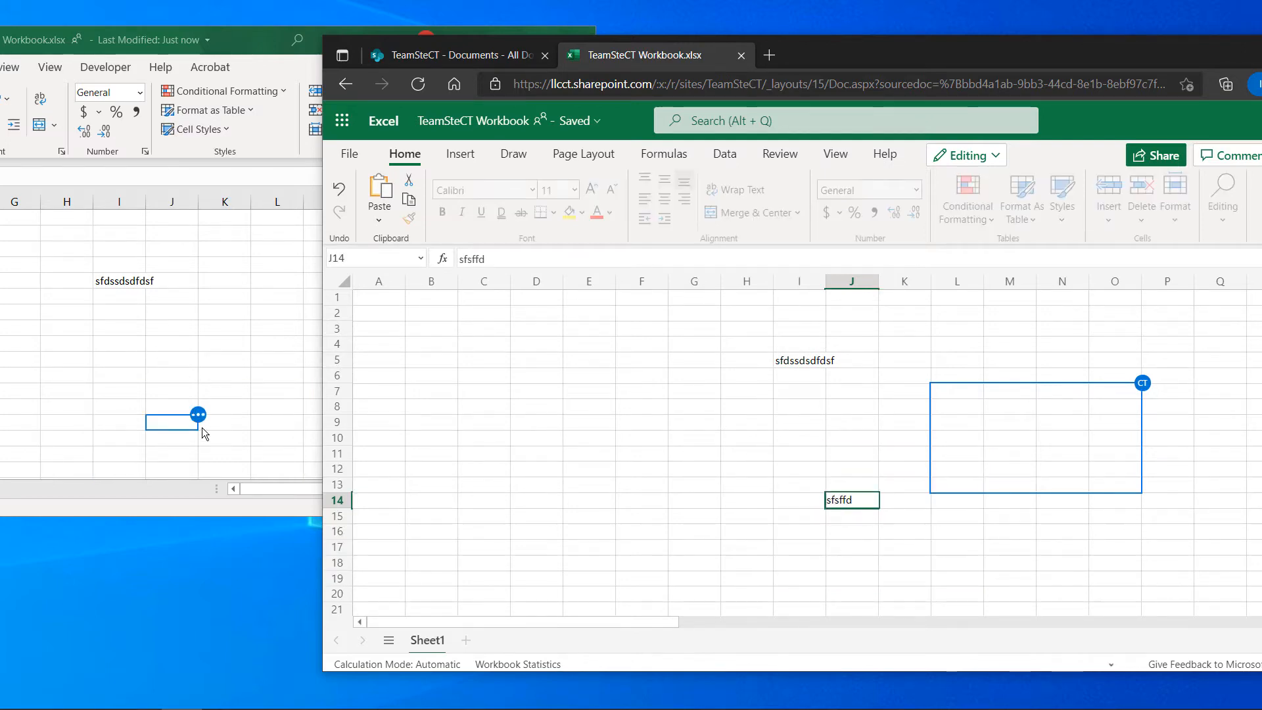
# Type sfsdfd into a column J cell in desktop Excel, then minimize desktop Excel
pyautogui.click(263, 438)
pyautogui.click(177, 338)
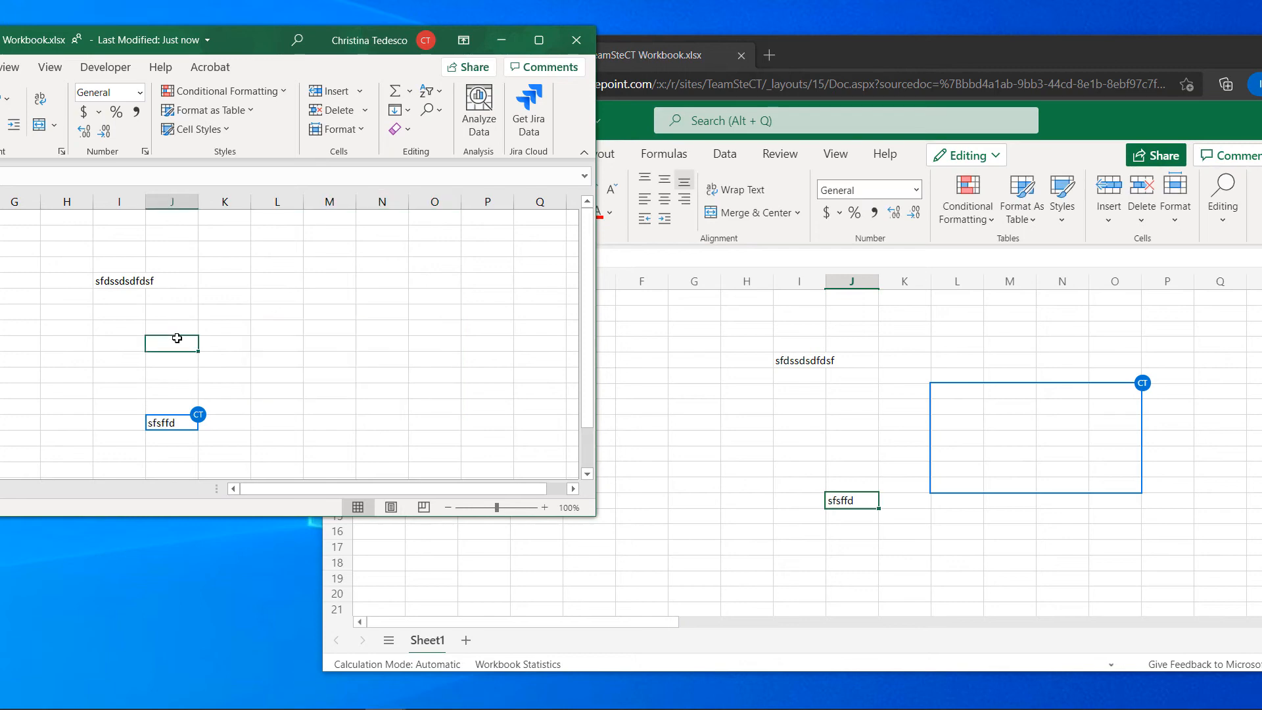
pyautogui.write('sfsdfd')
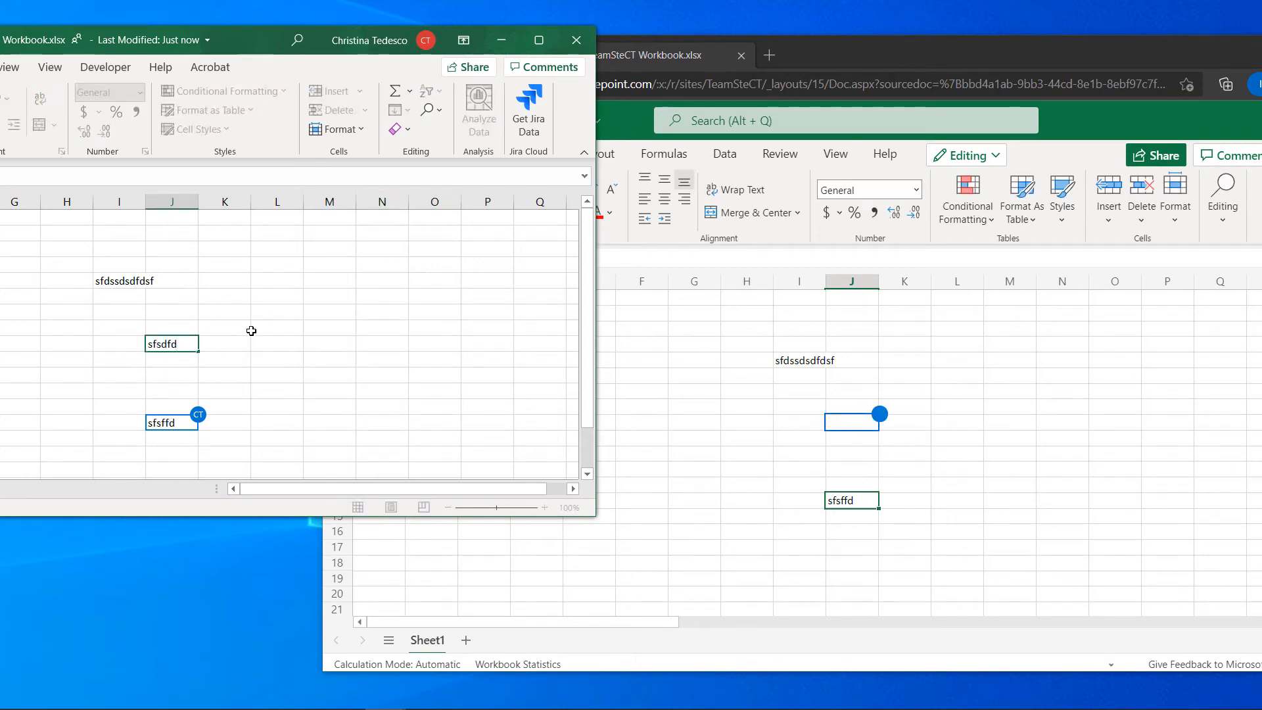
pyautogui.click(676, 437)
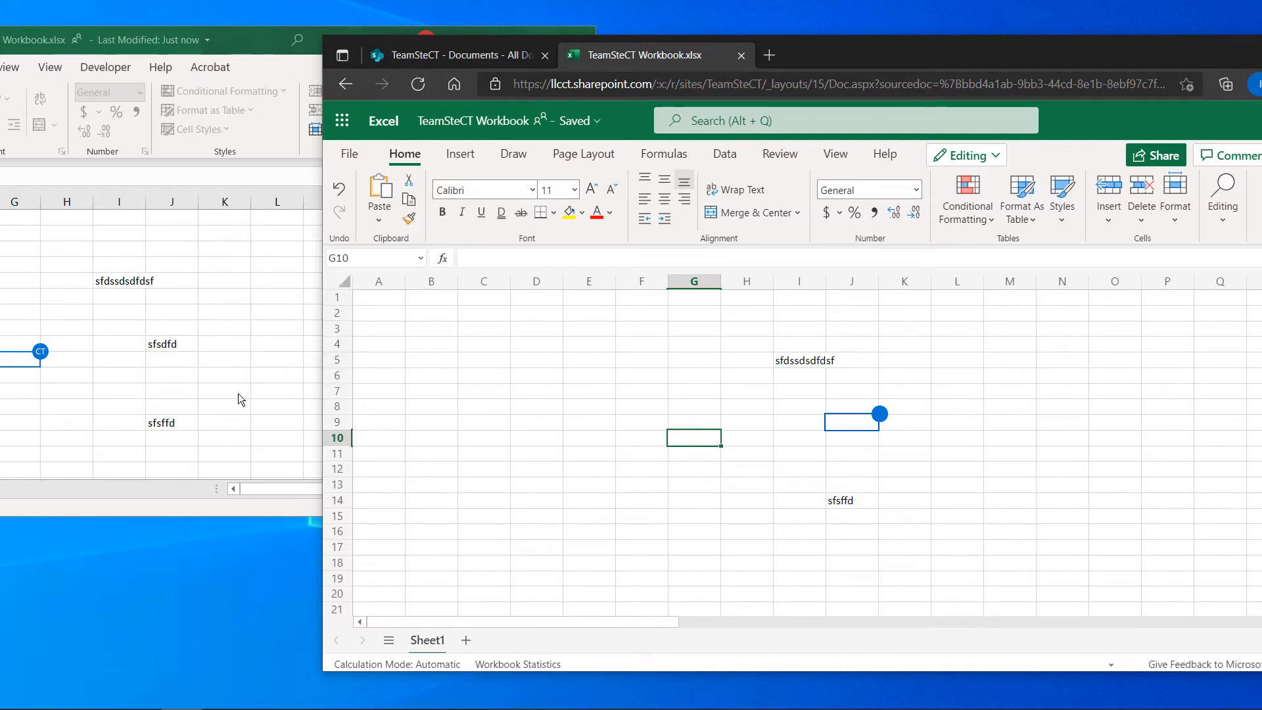
pyautogui.click(244, 47)
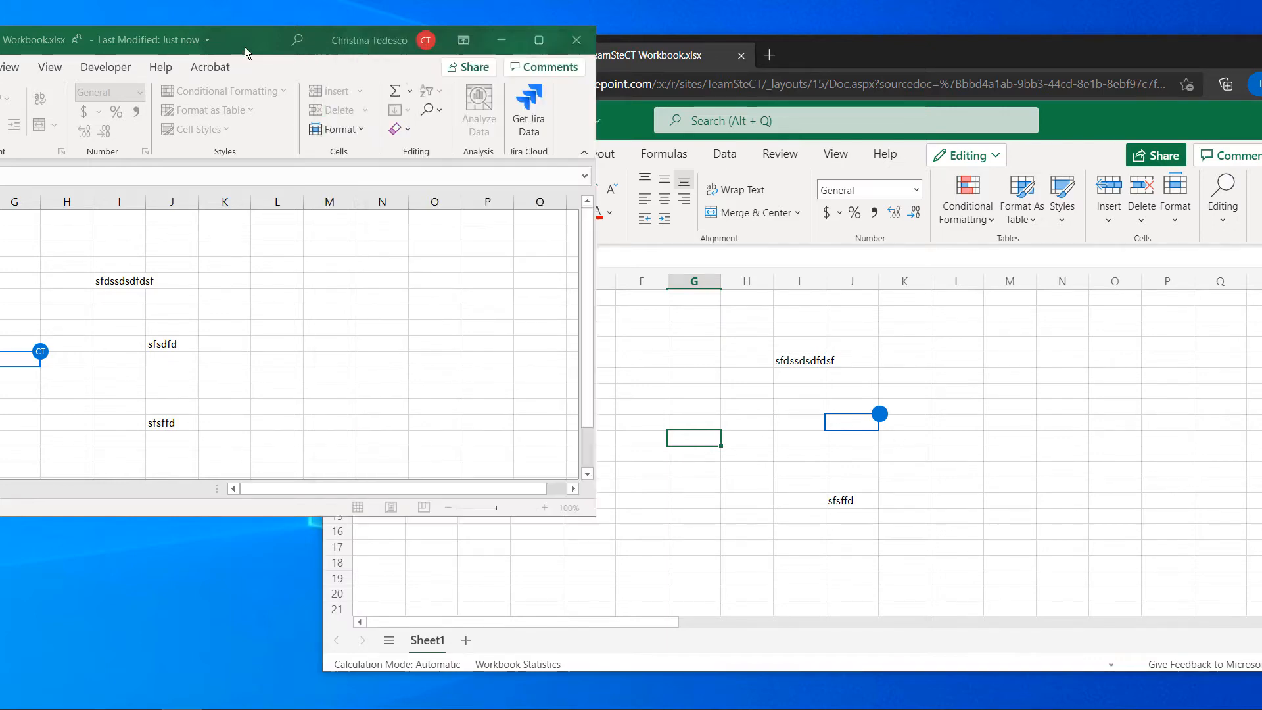
pyautogui.click(501, 40)
pyautogui.moveTo(962, 65); pyautogui.dragTo(731, 60)
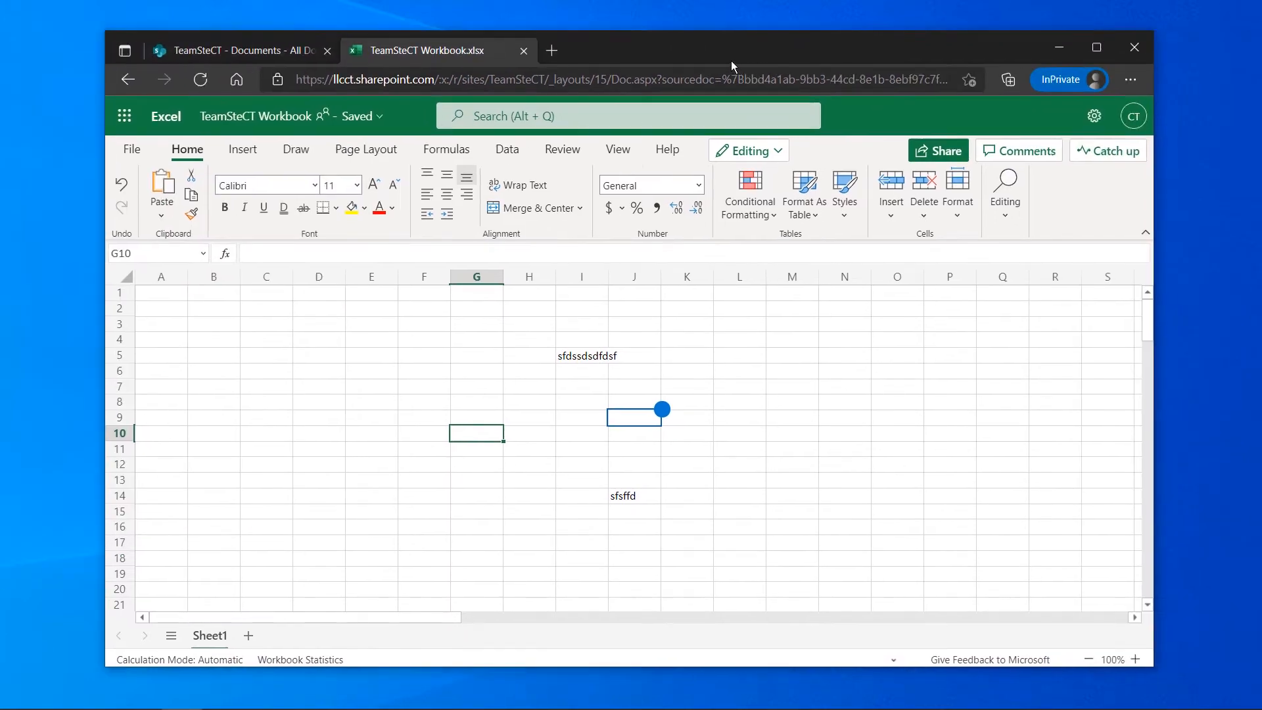
# Show the workbook's changes from the Review tab, trying the filter and Catch up
pyautogui.click(550, 147)
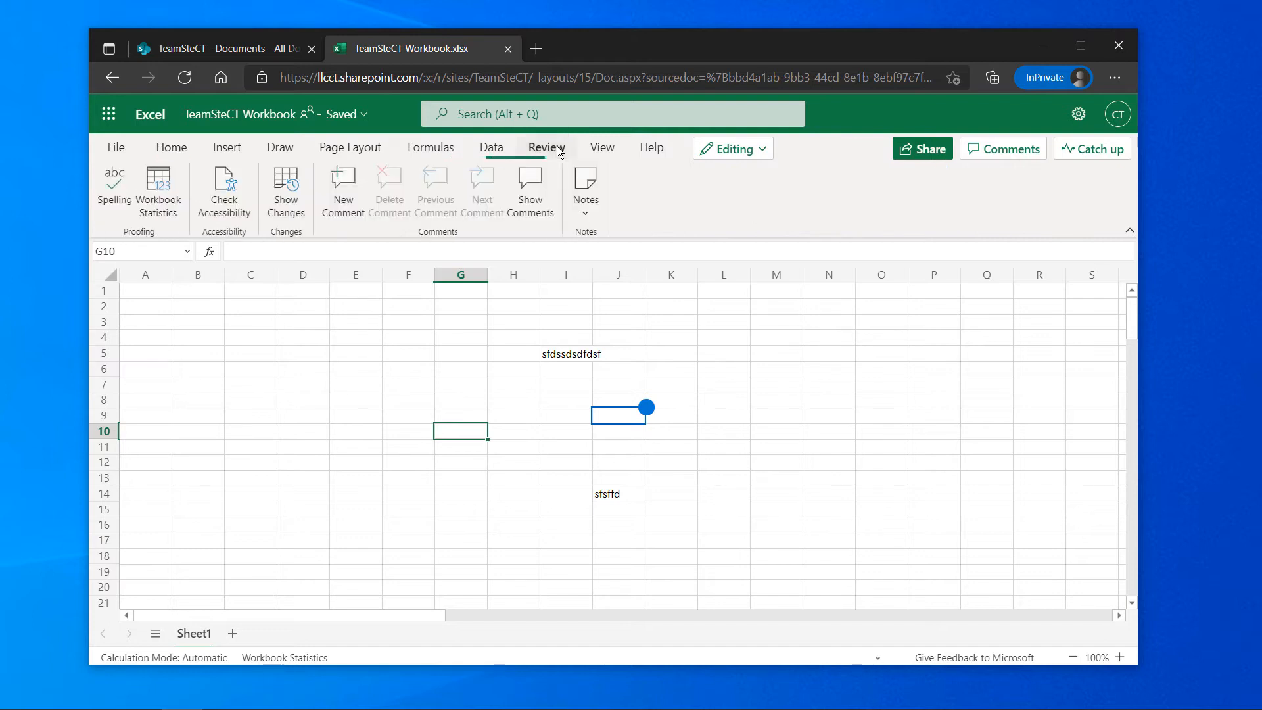
pyautogui.click(297, 201)
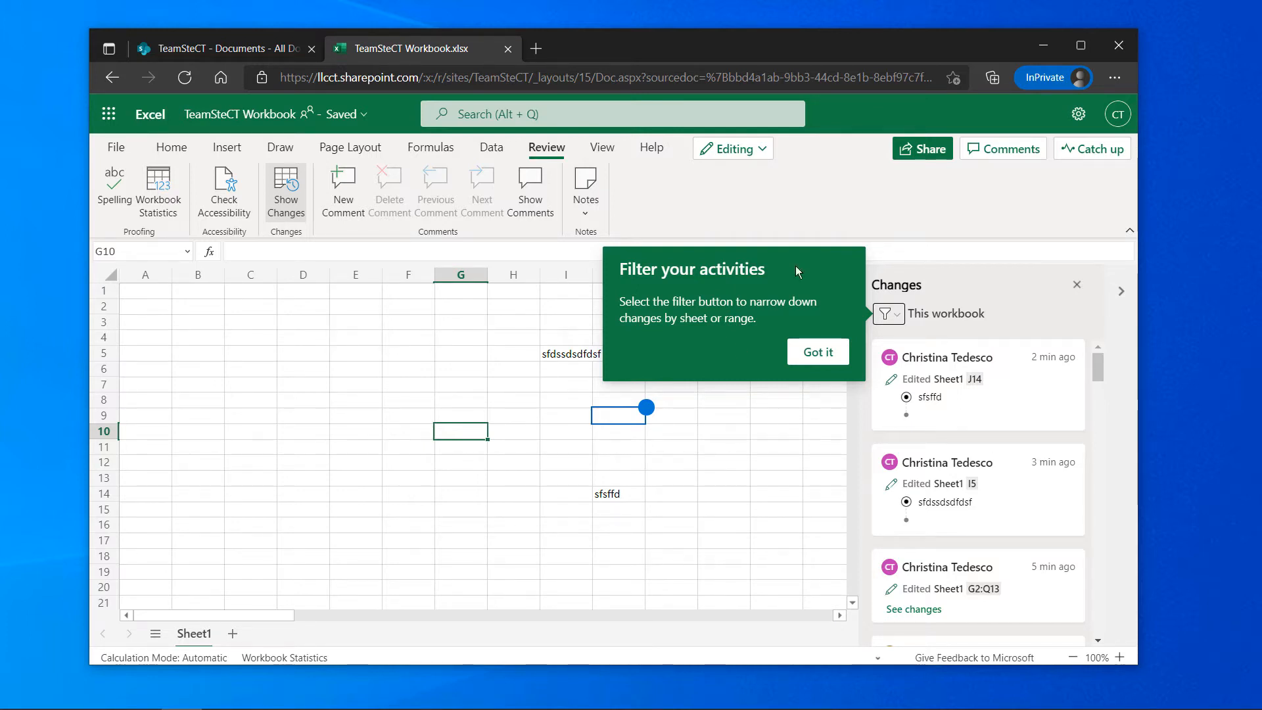
pyautogui.click(807, 354)
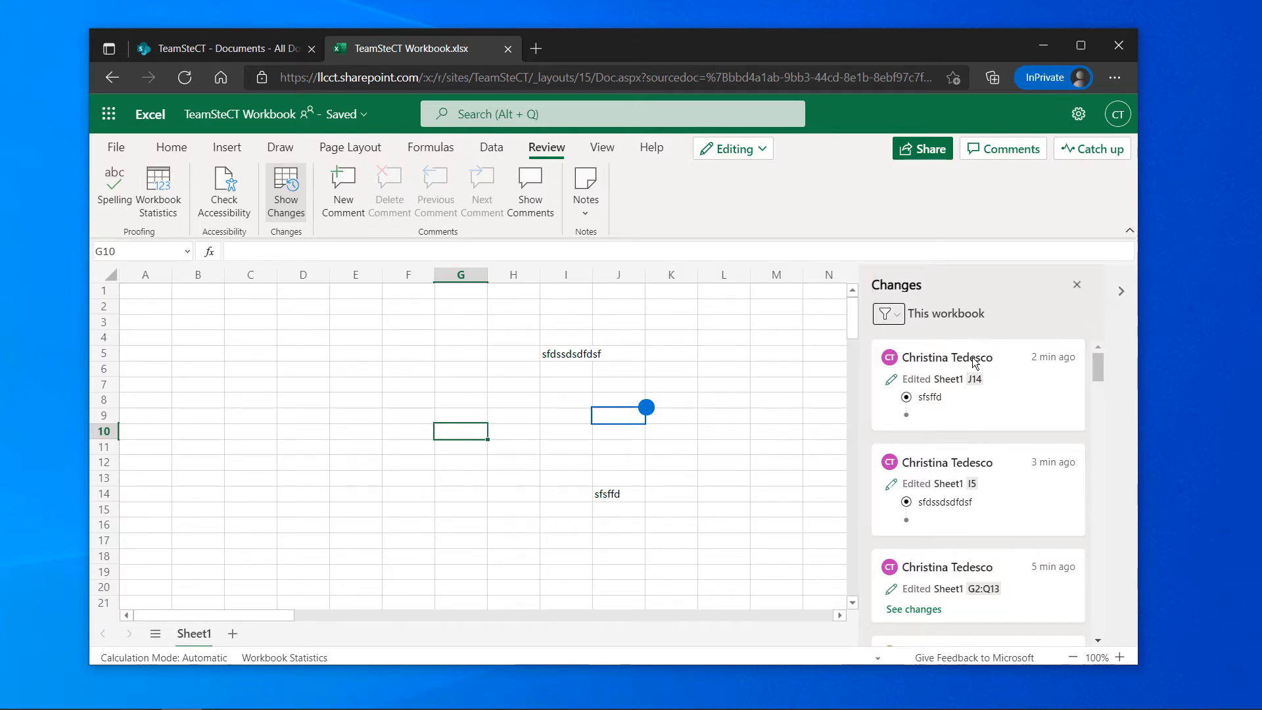
pyautogui.click(900, 322)
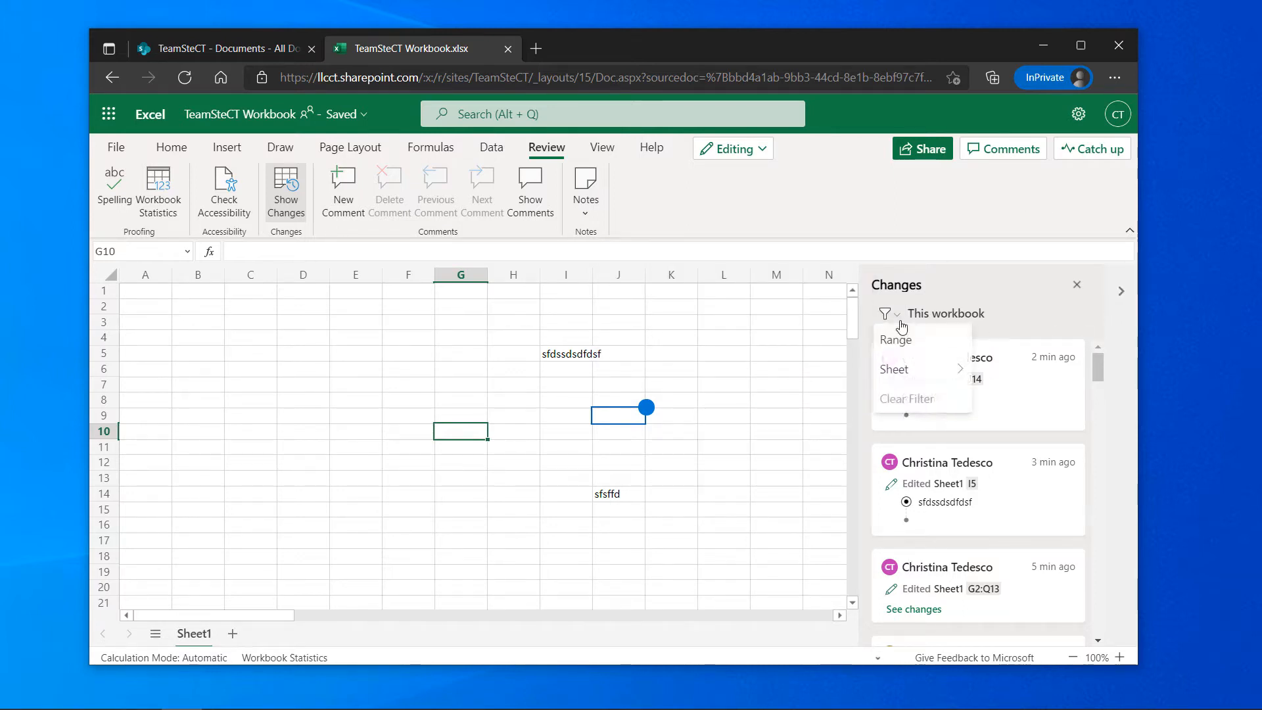
pyautogui.click(807, 368)
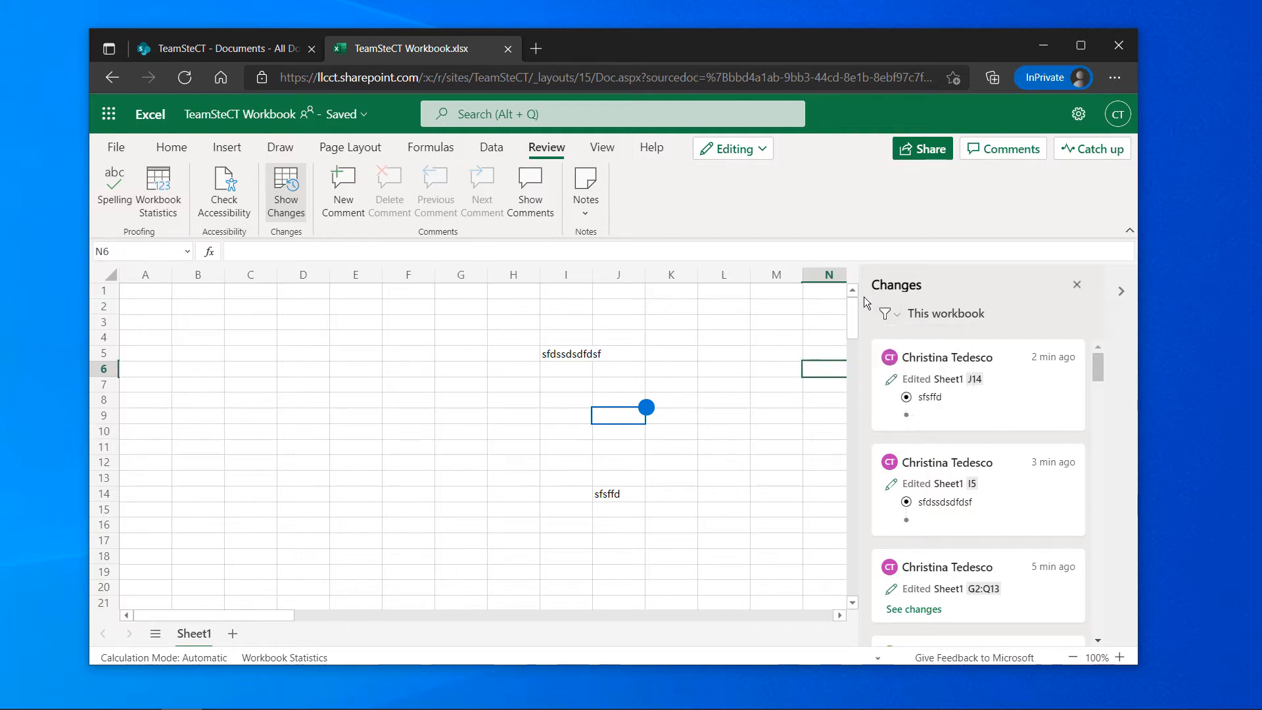
pyautogui.click(1078, 155)
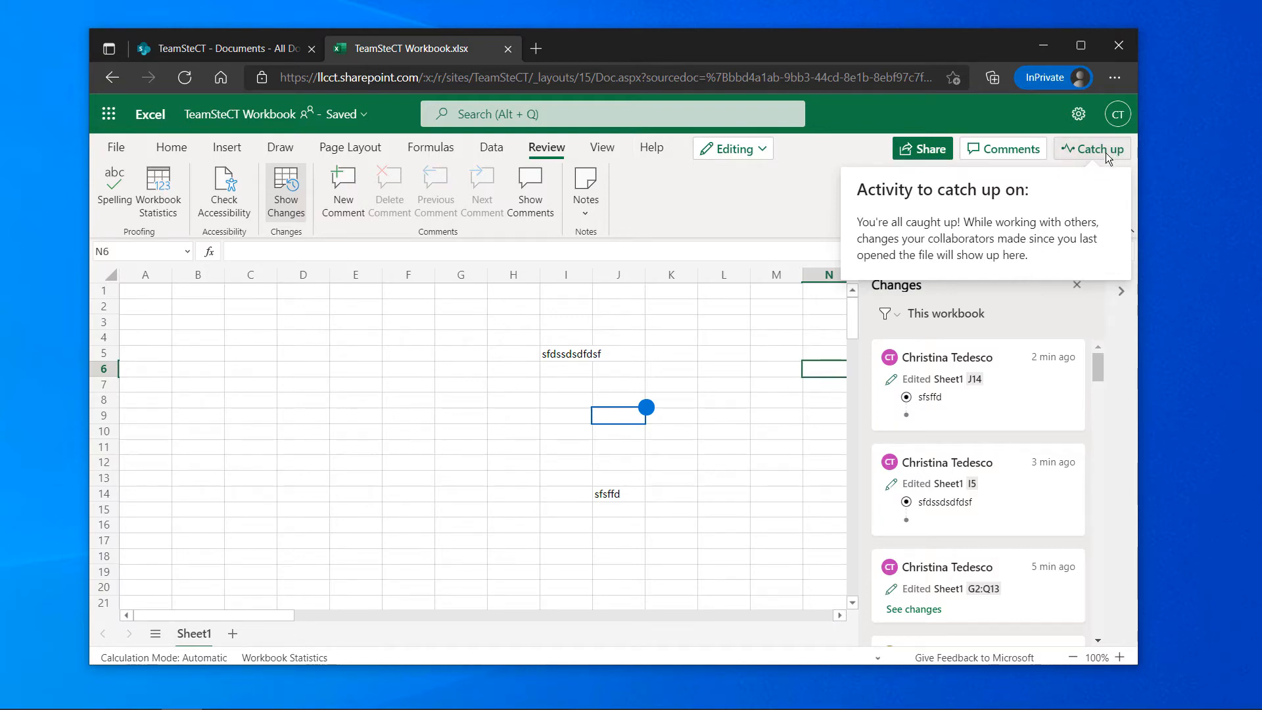
pyautogui.click(712, 322)
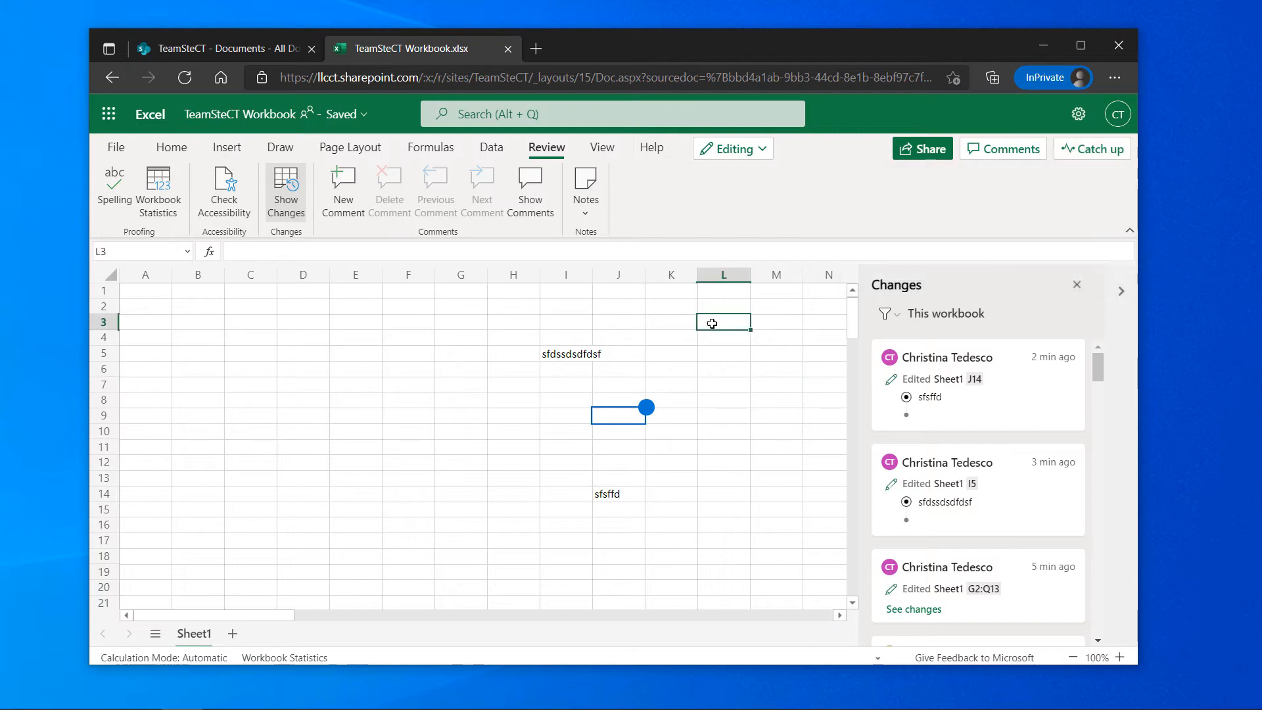
# Sign out of the account from the CT avatar menu
pyautogui.click(701, 365)
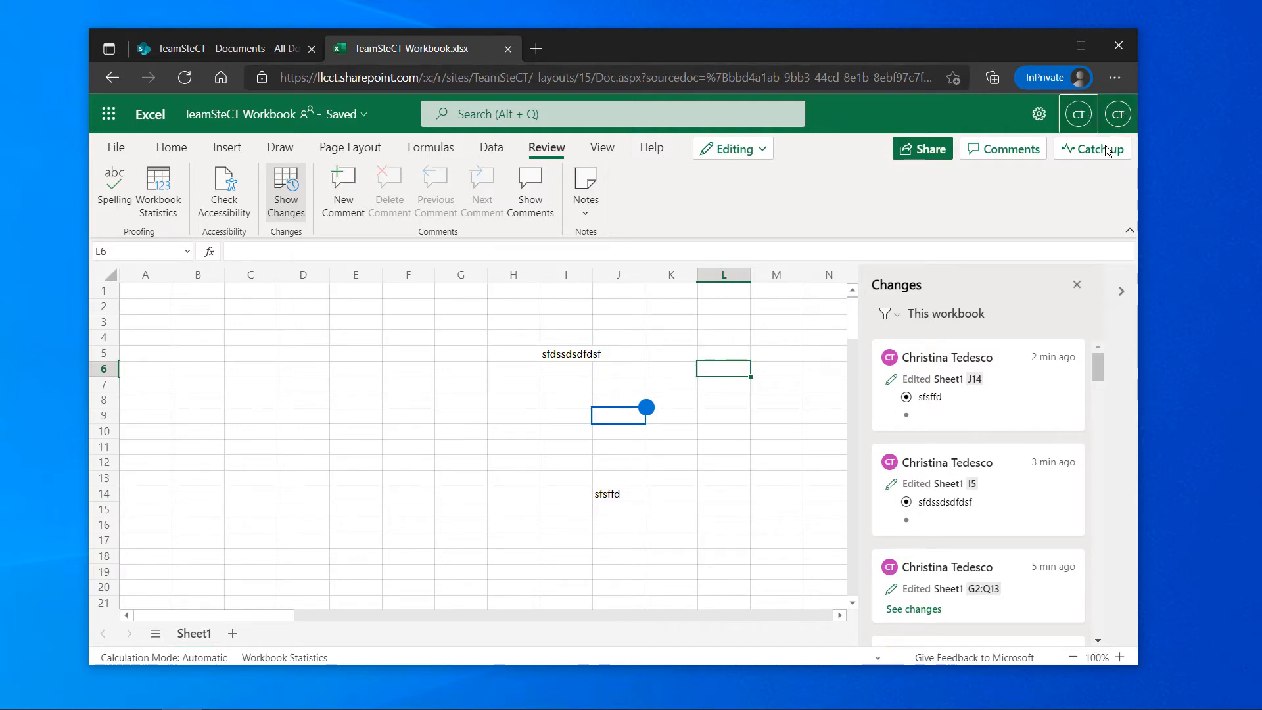
pyautogui.click(1117, 114)
pyautogui.click(1106, 154)
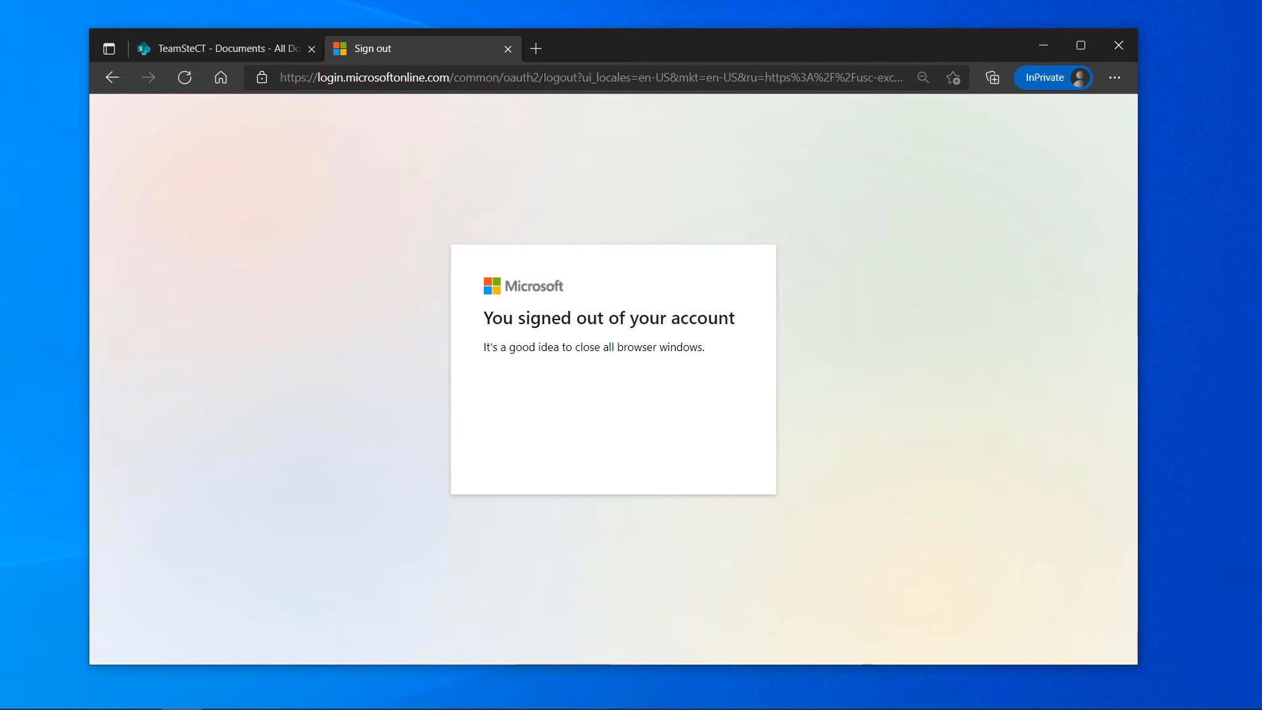
# Copy the Documents library address and reload it in a new browser window
pyautogui.click(267, 53)
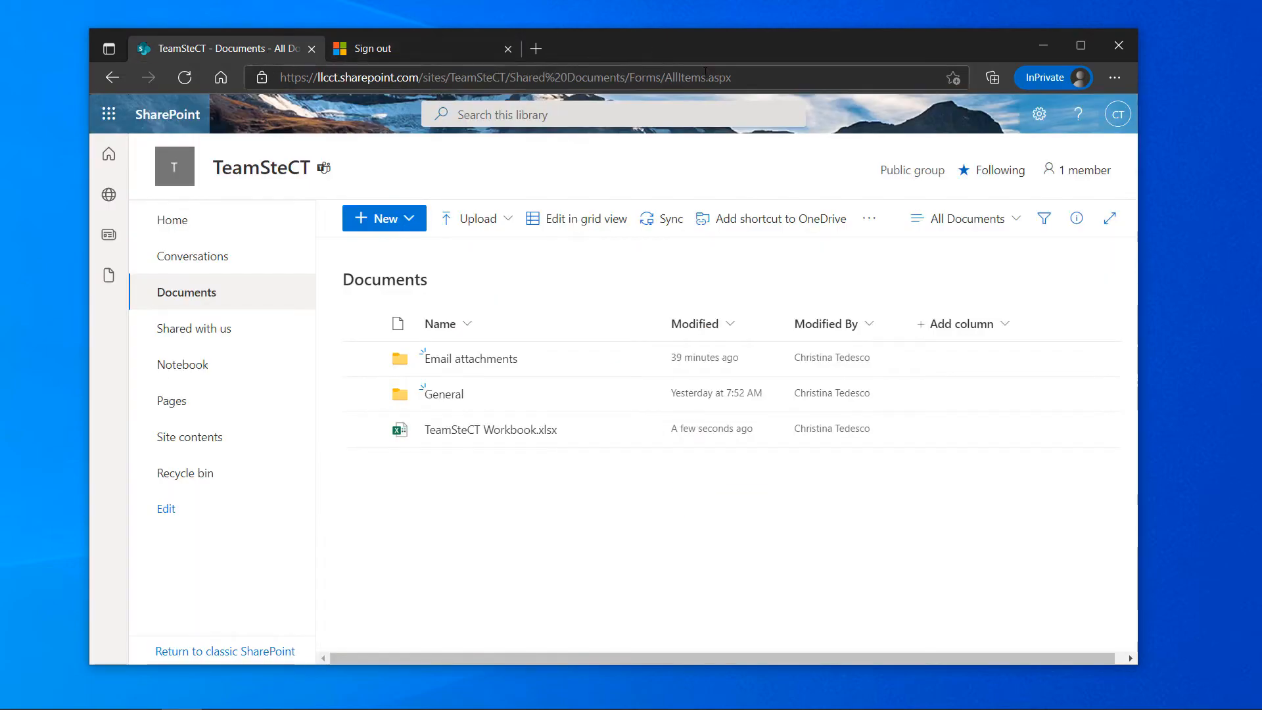
pyautogui.click(348, 77)
pyautogui.hotkey('ctrl', 'c')
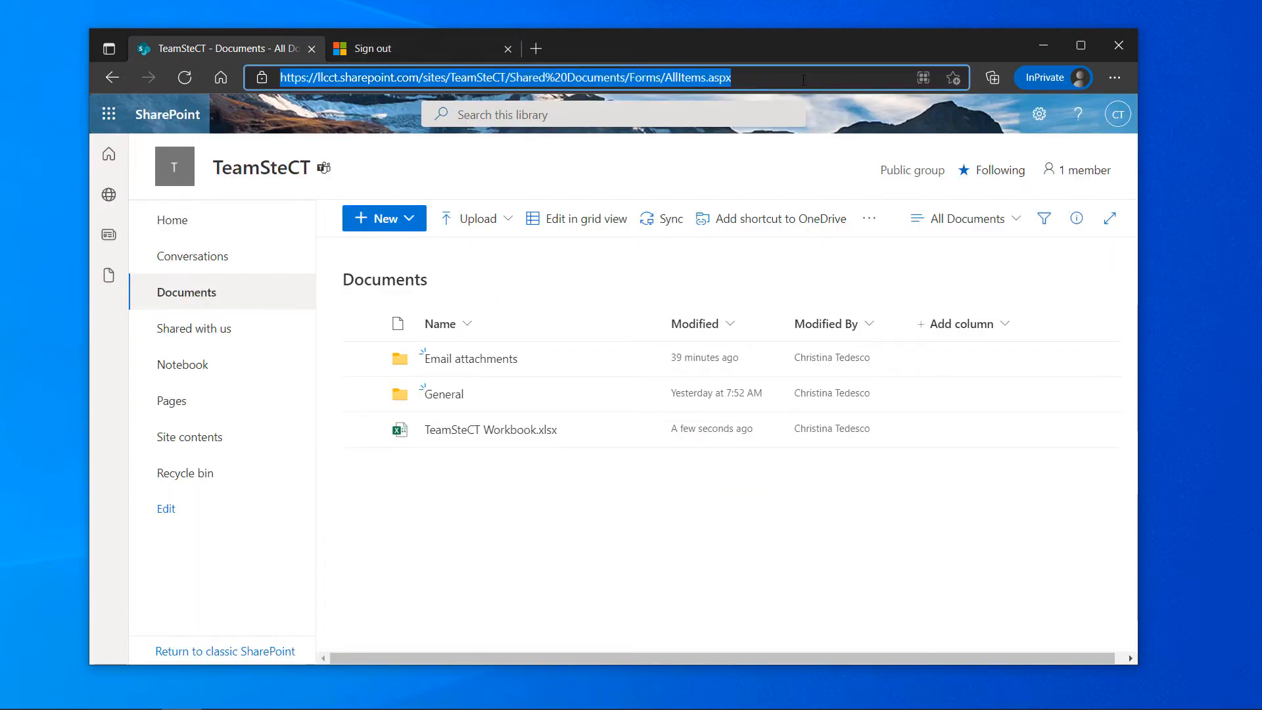
pyautogui.click(1118, 44)
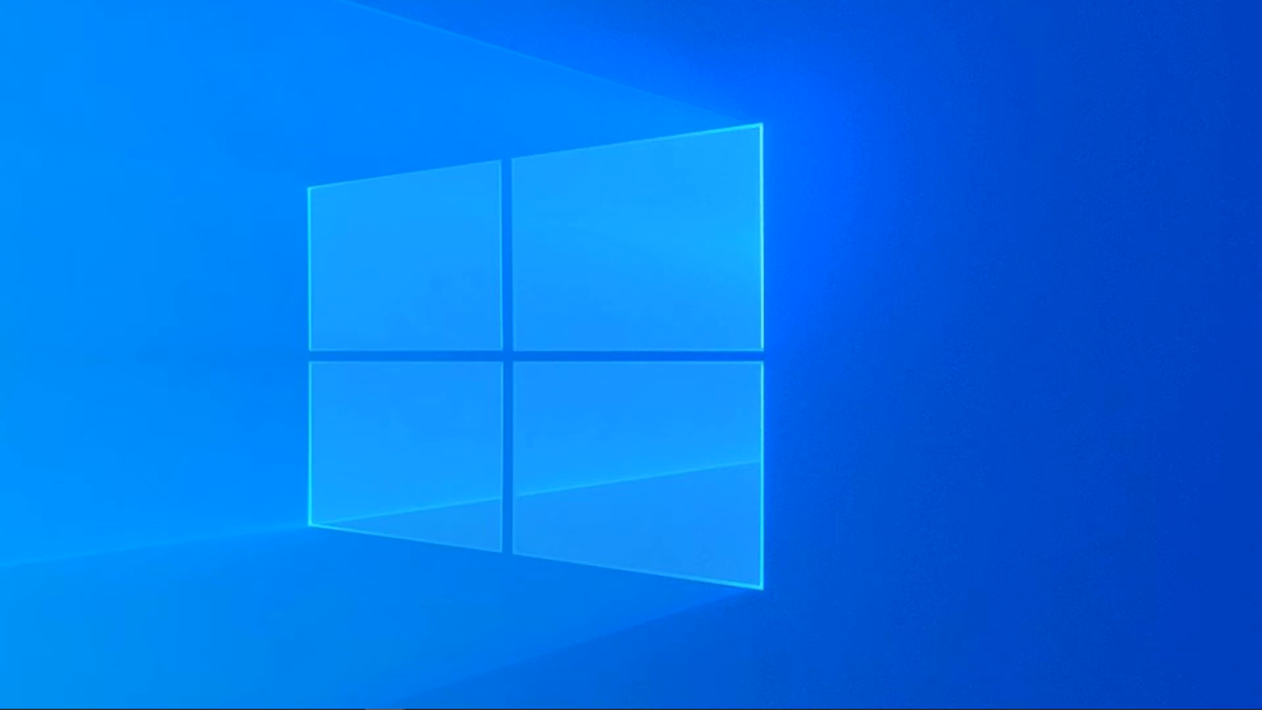
pyautogui.click(385, 708)
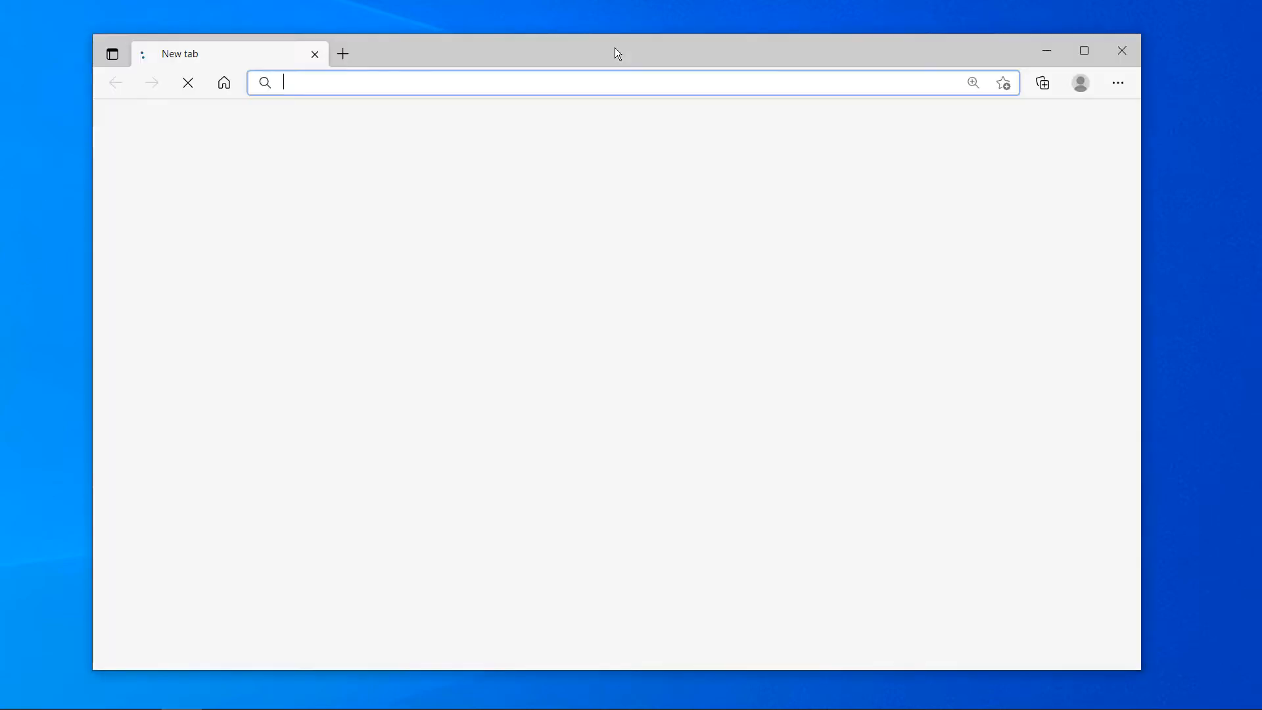
pyautogui.moveTo(614, 48); pyautogui.dragTo(149, 154)
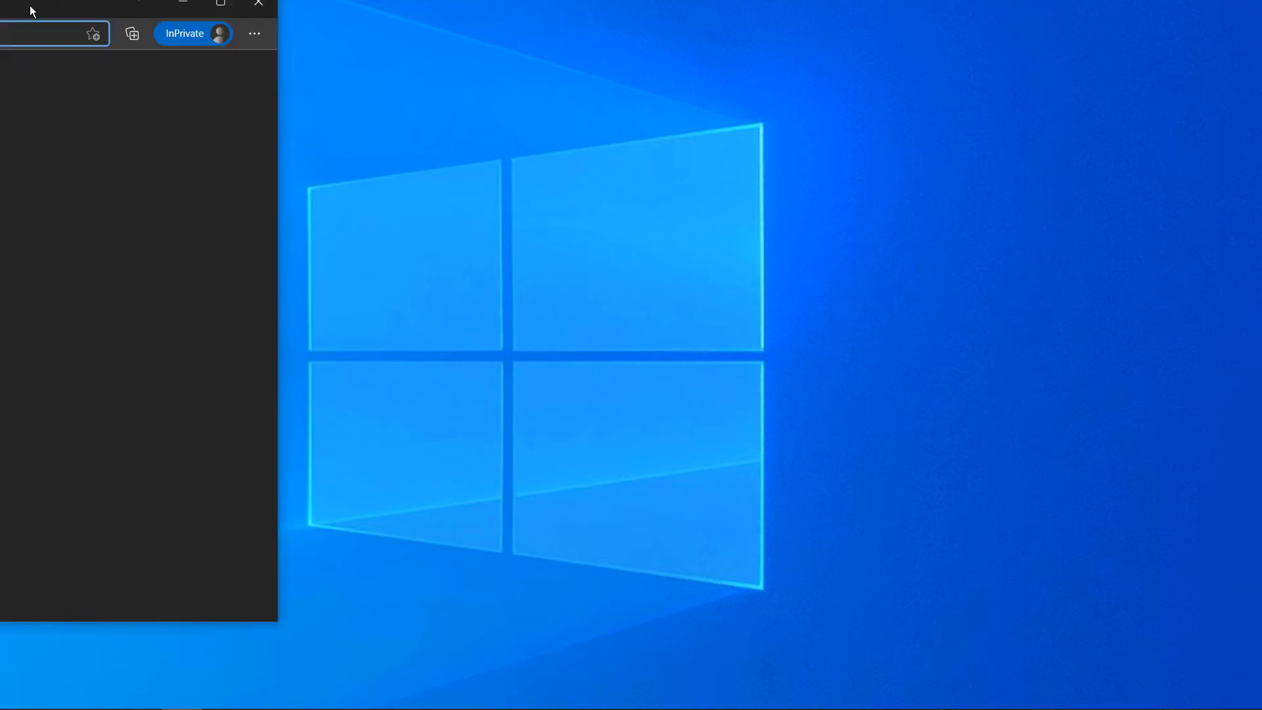
pyautogui.hotkey('ctrl', 'v')
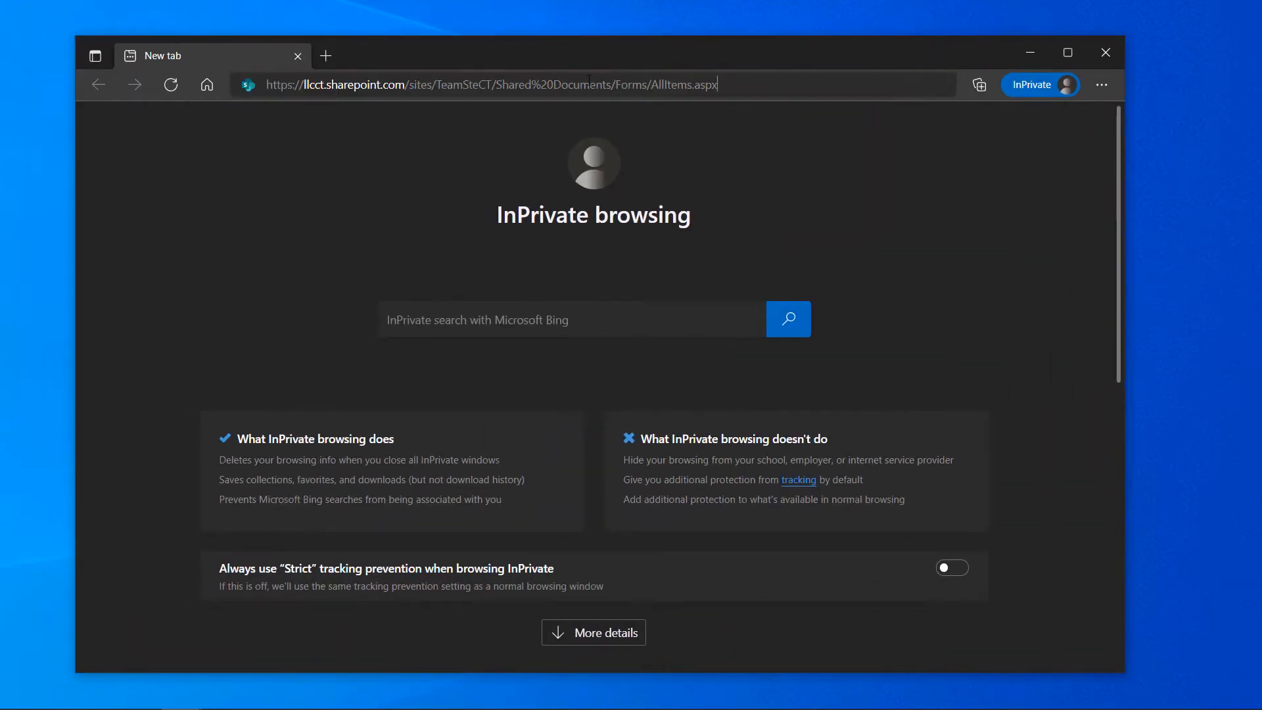
pyautogui.press('Return')
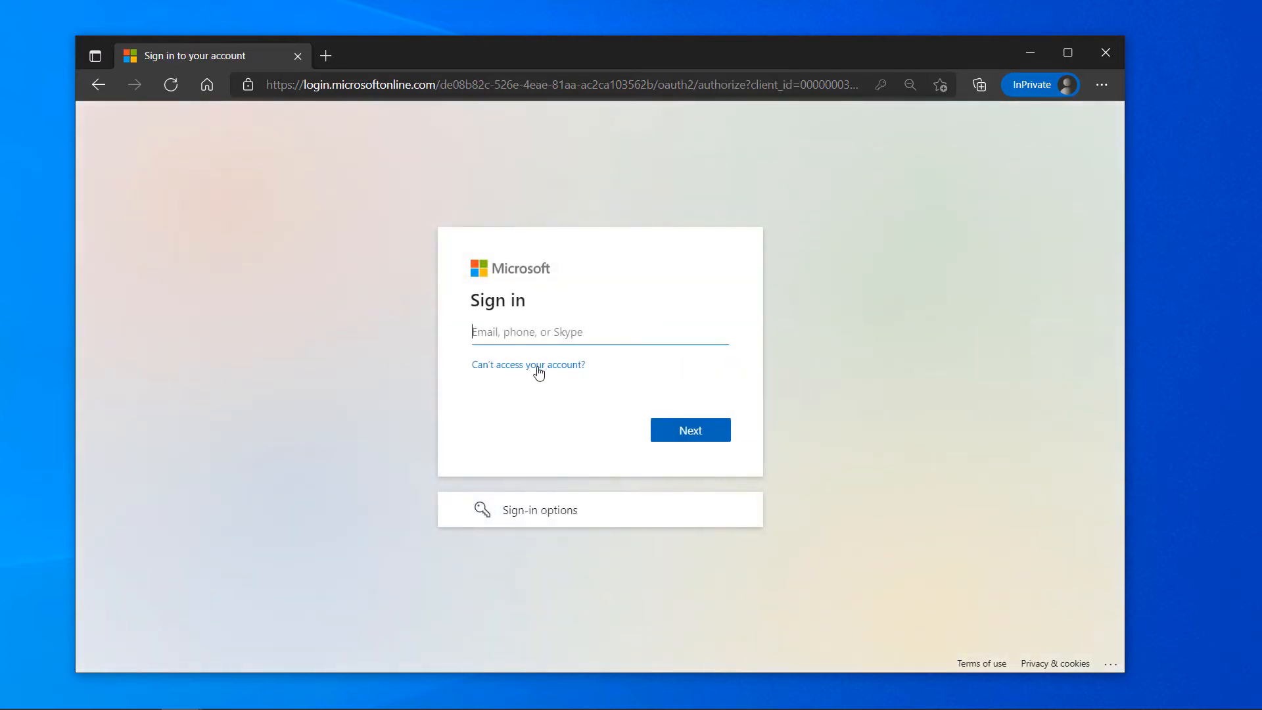
# Sign in with the saved account and password, choosing to stay signed in
pyautogui.click(569, 332)
pyautogui.click(562, 453)
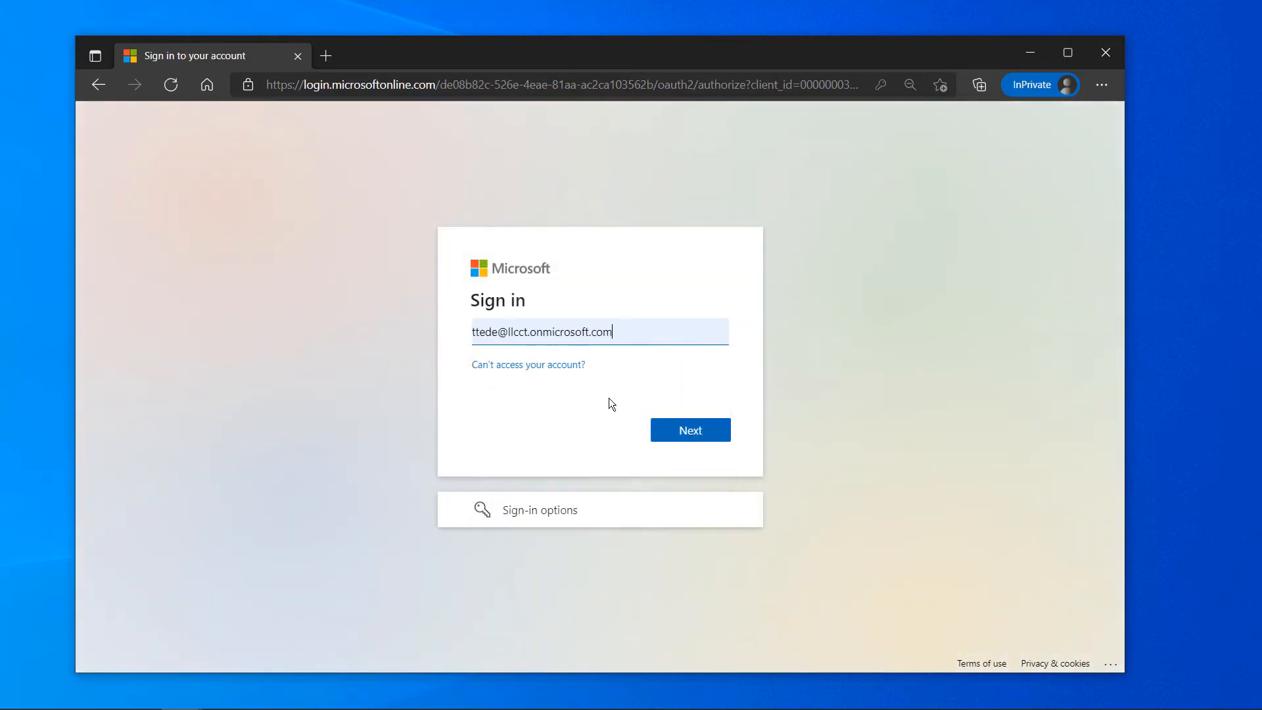
pyautogui.click(690, 431)
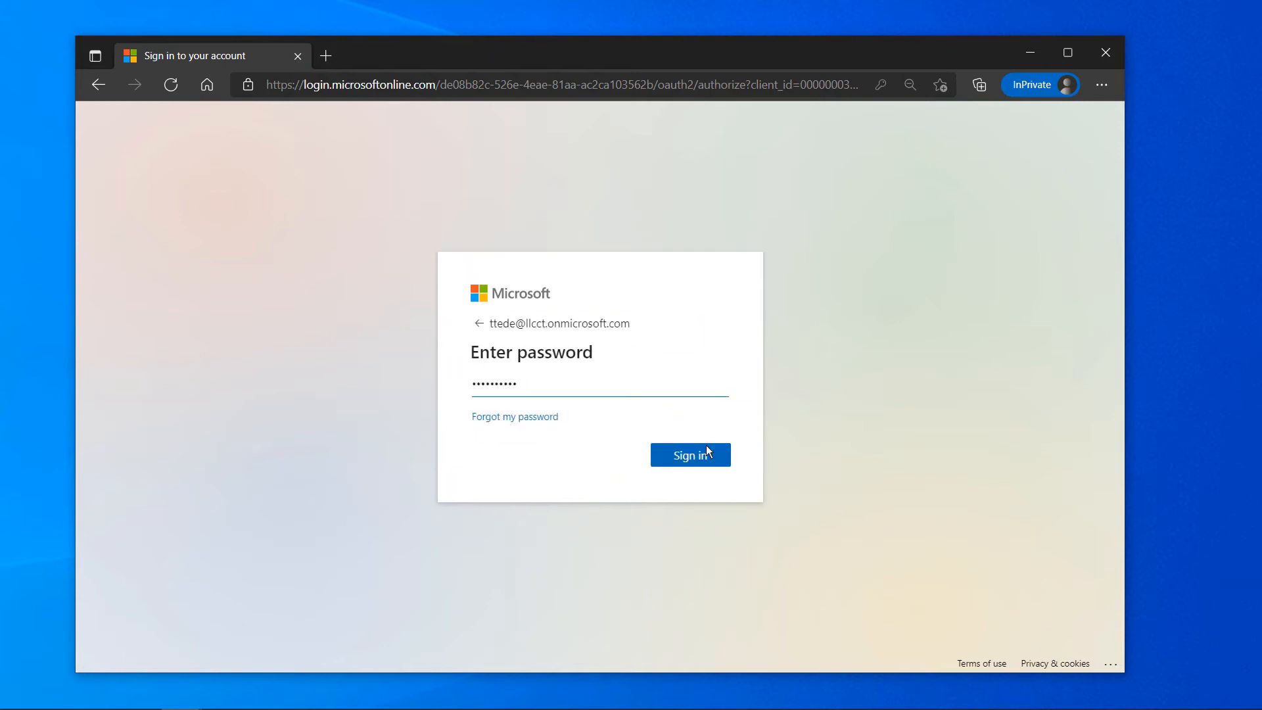
pyautogui.click(706, 458)
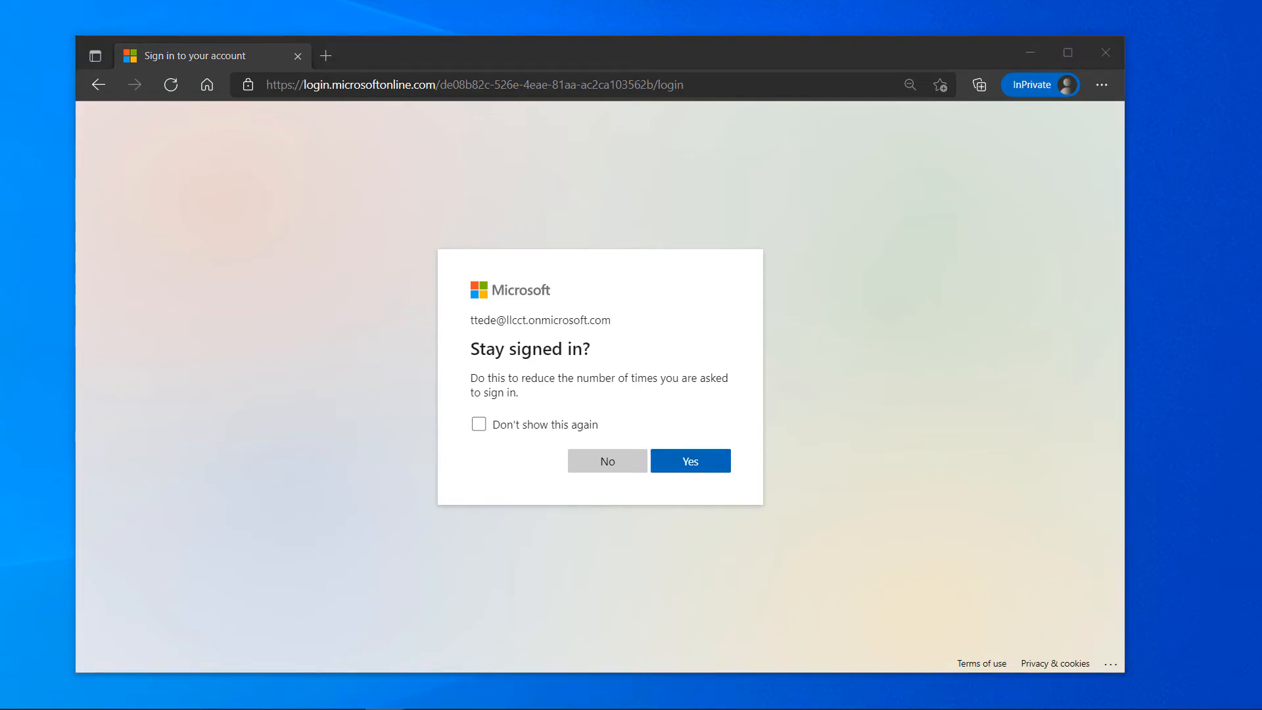
pyautogui.moveTo(0, 145); pyautogui.dragTo(0, 216)
pyautogui.click(709, 472)
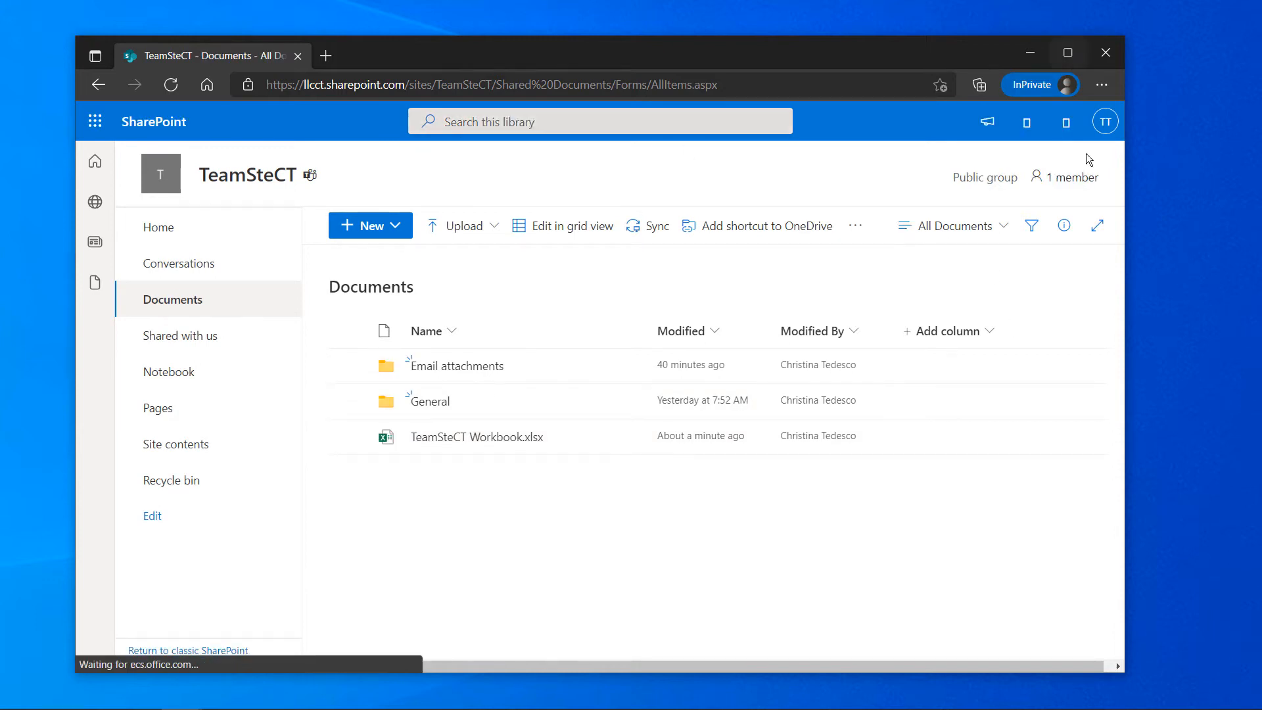
# Open TeamSteCT Workbook.xlsx from the Documents library and select cells M9 and O7
pyautogui.click(493, 444)
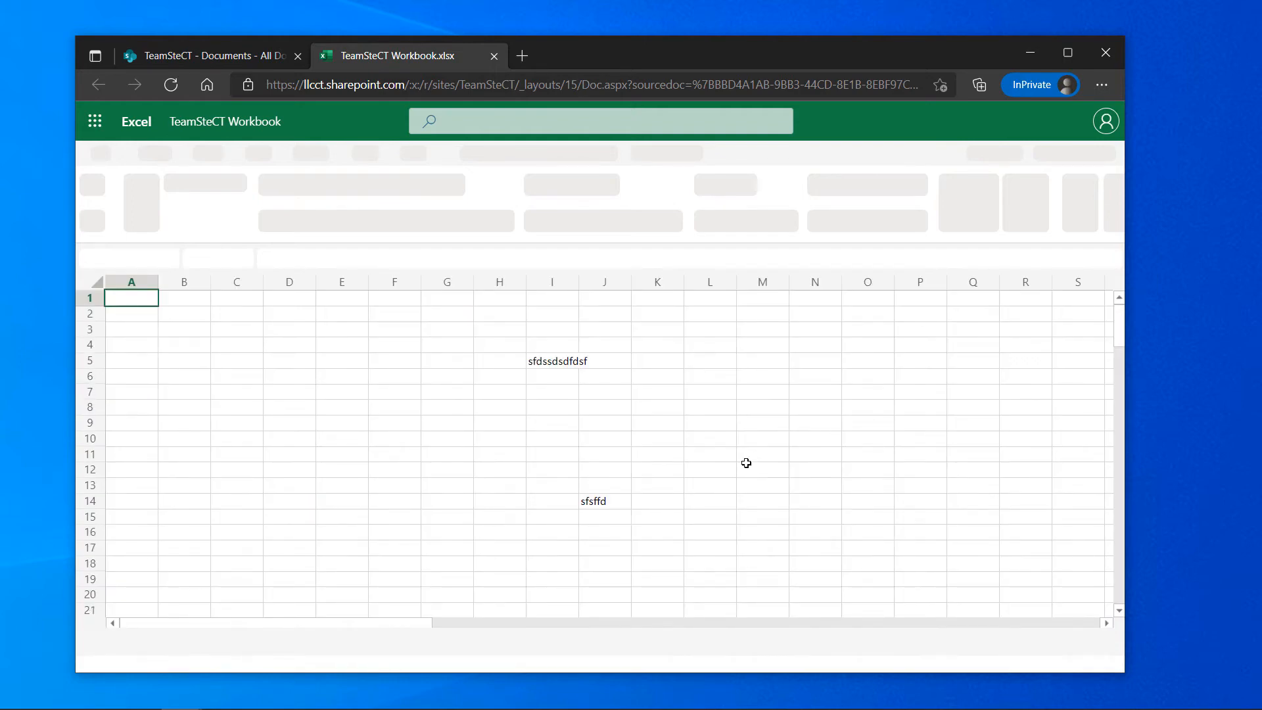
pyautogui.click(754, 420)
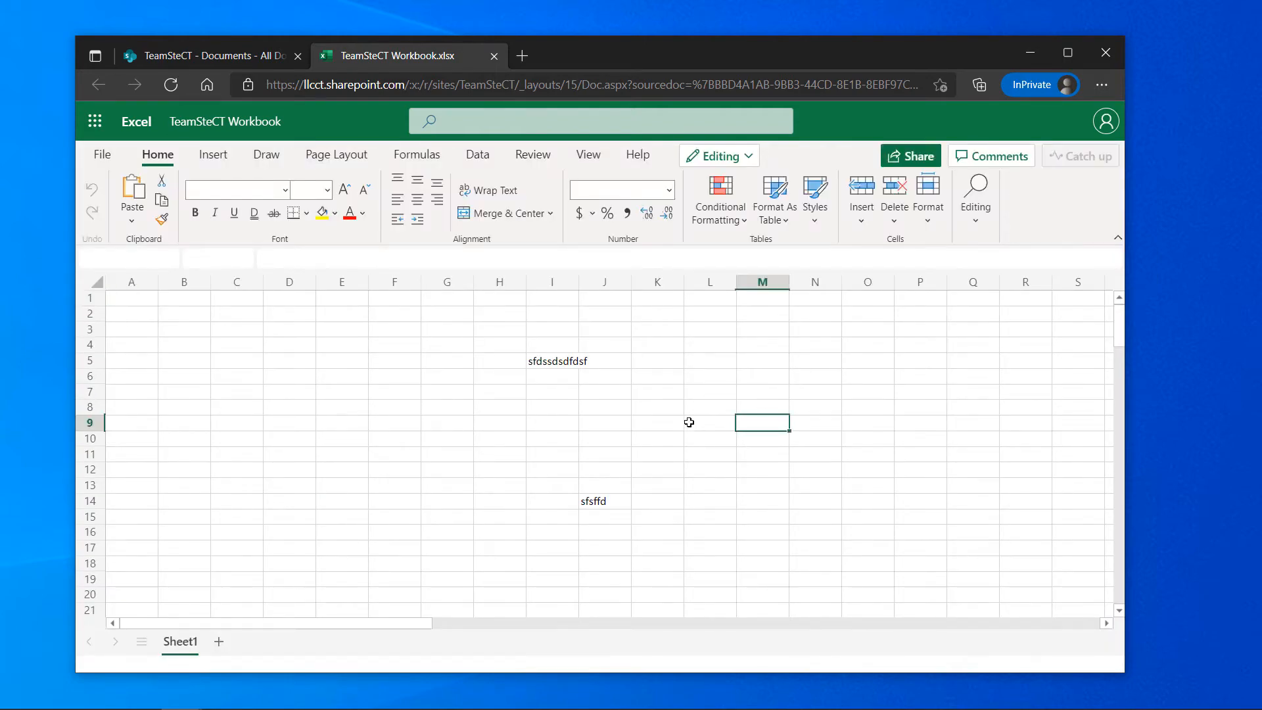
pyautogui.click(870, 388)
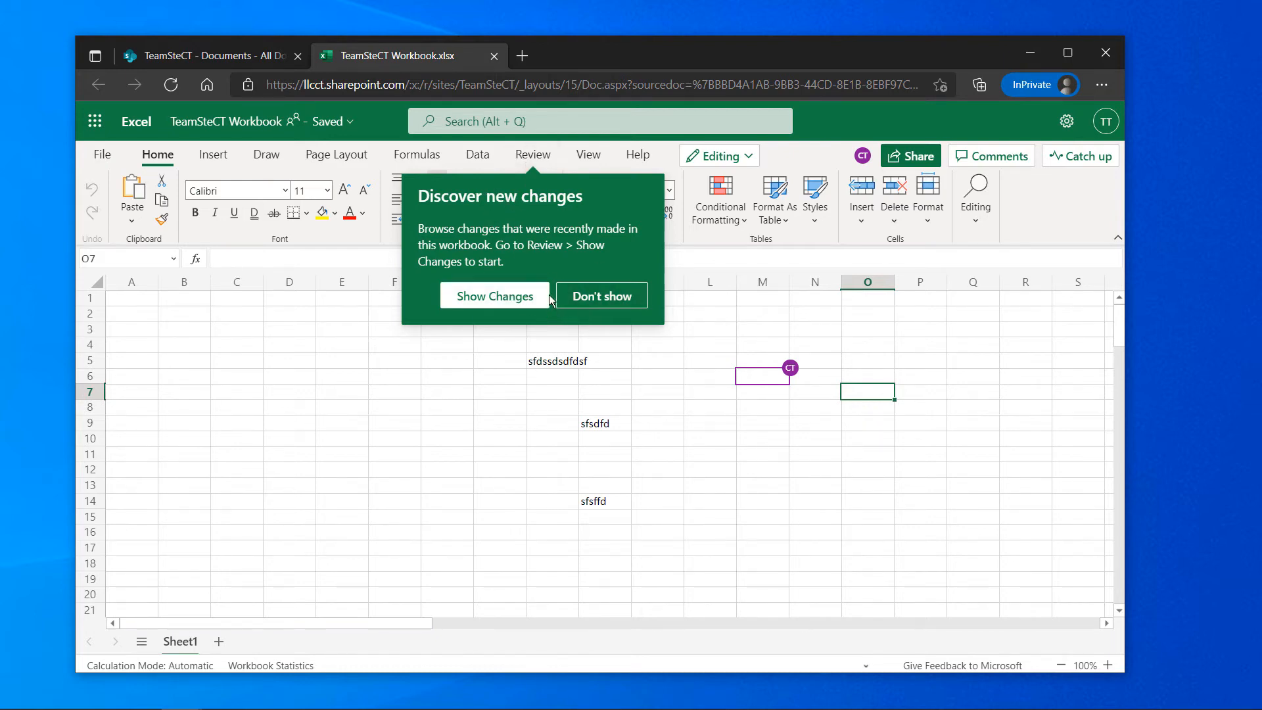
# List the collaborator's J9, J14 and I5 edits, check their M6 marker, and bring desktop Excel over
pyautogui.click(510, 295)
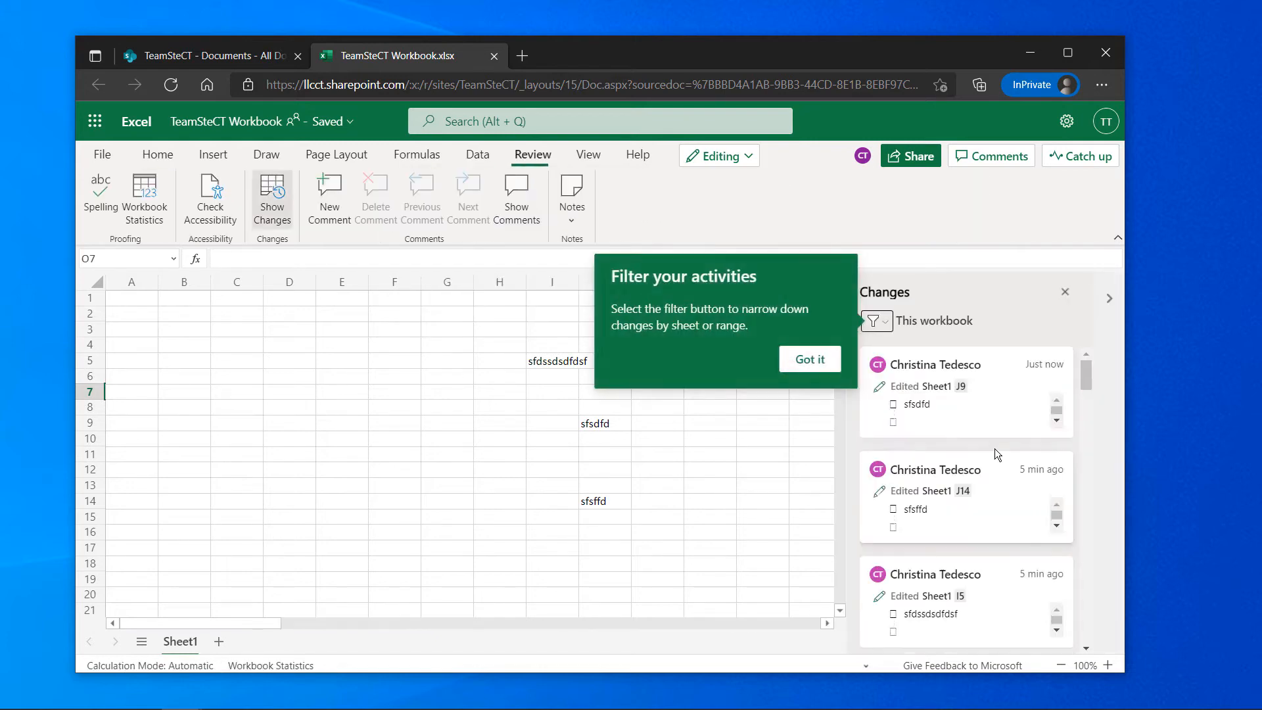
pyautogui.click(807, 360)
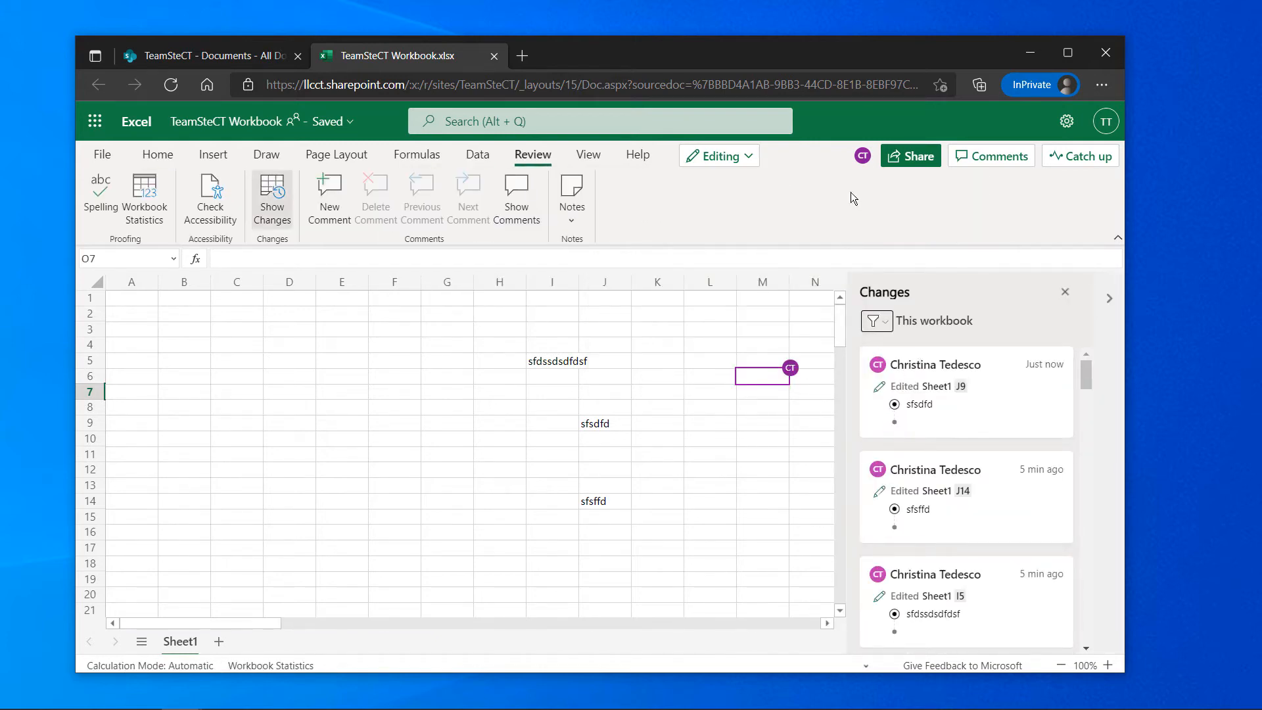
pyautogui.click(866, 160)
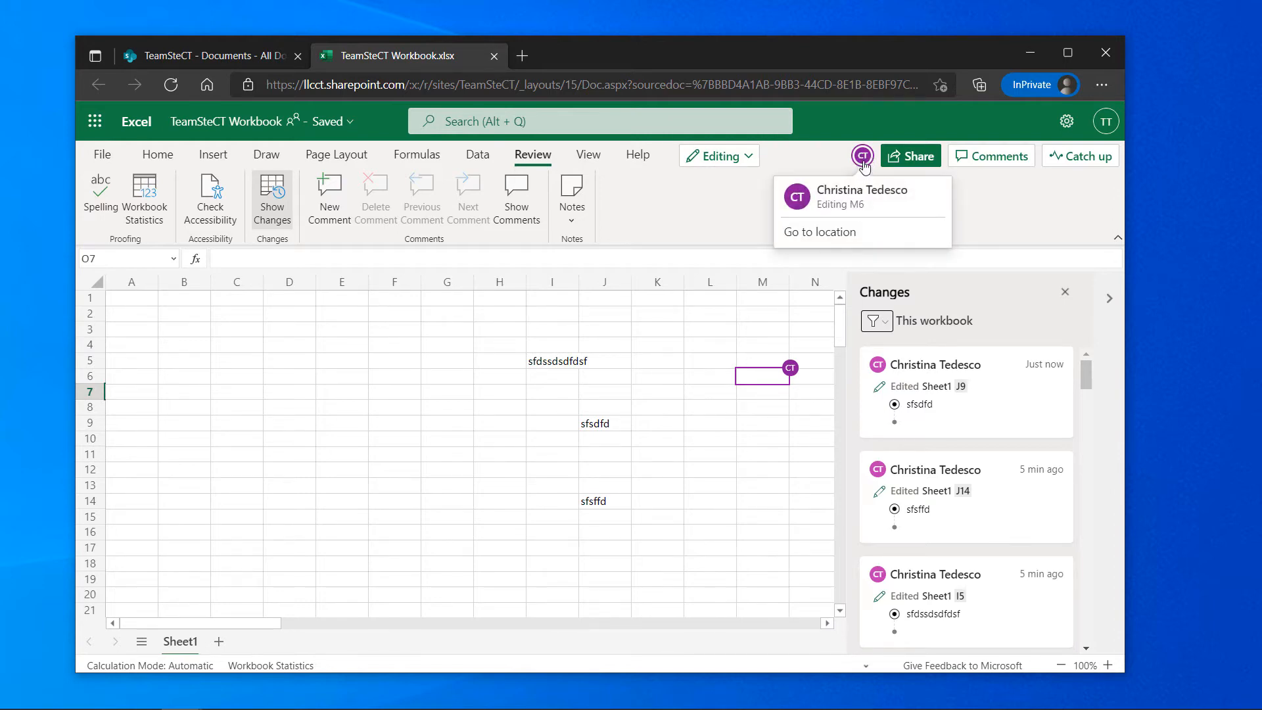
pyautogui.click(844, 227)
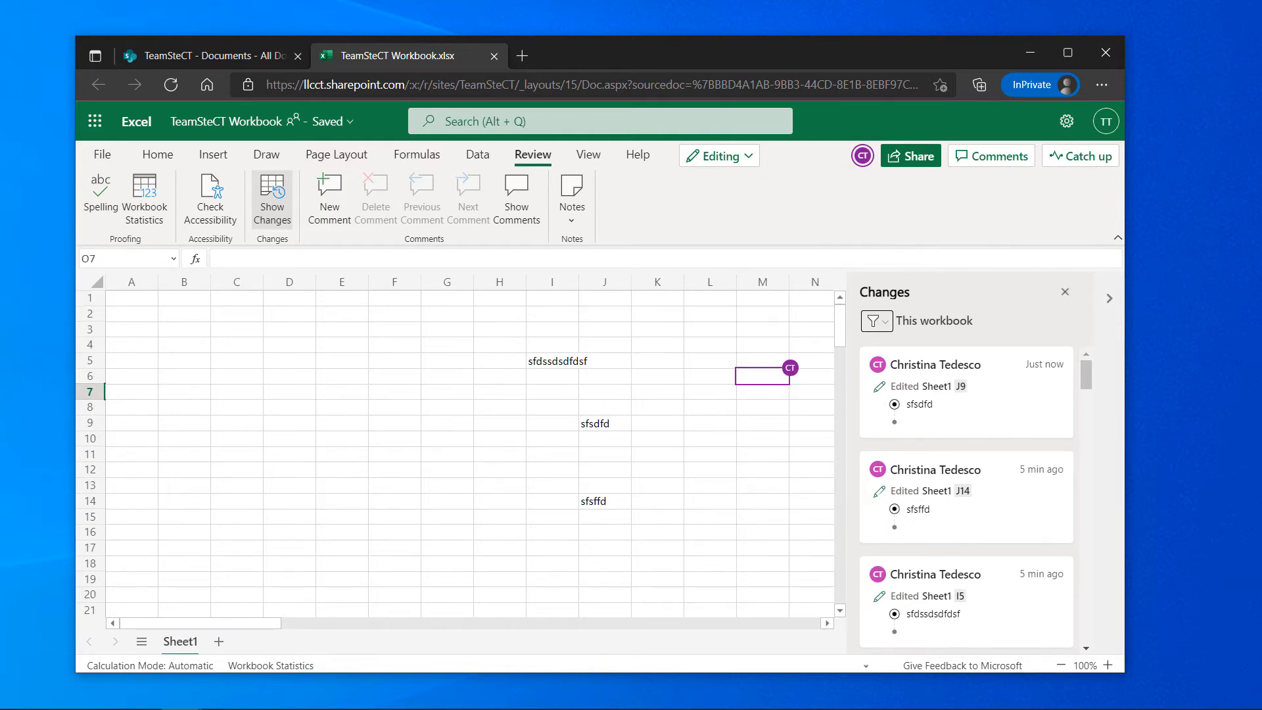
pyautogui.moveTo(0, 174); pyautogui.dragTo(767, 125)
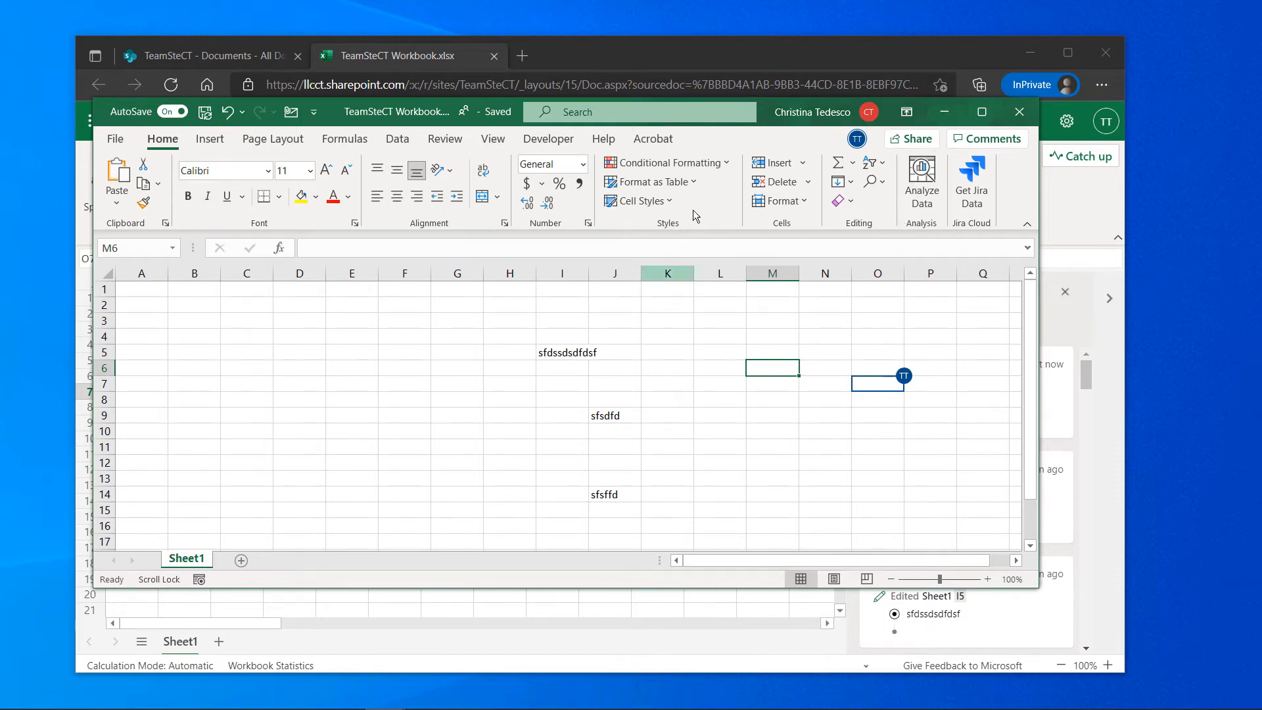
# Type xvxxxvv into cell E7 of the web workbook
pyautogui.moveTo(770, 130); pyautogui.dragTo(69, 297)
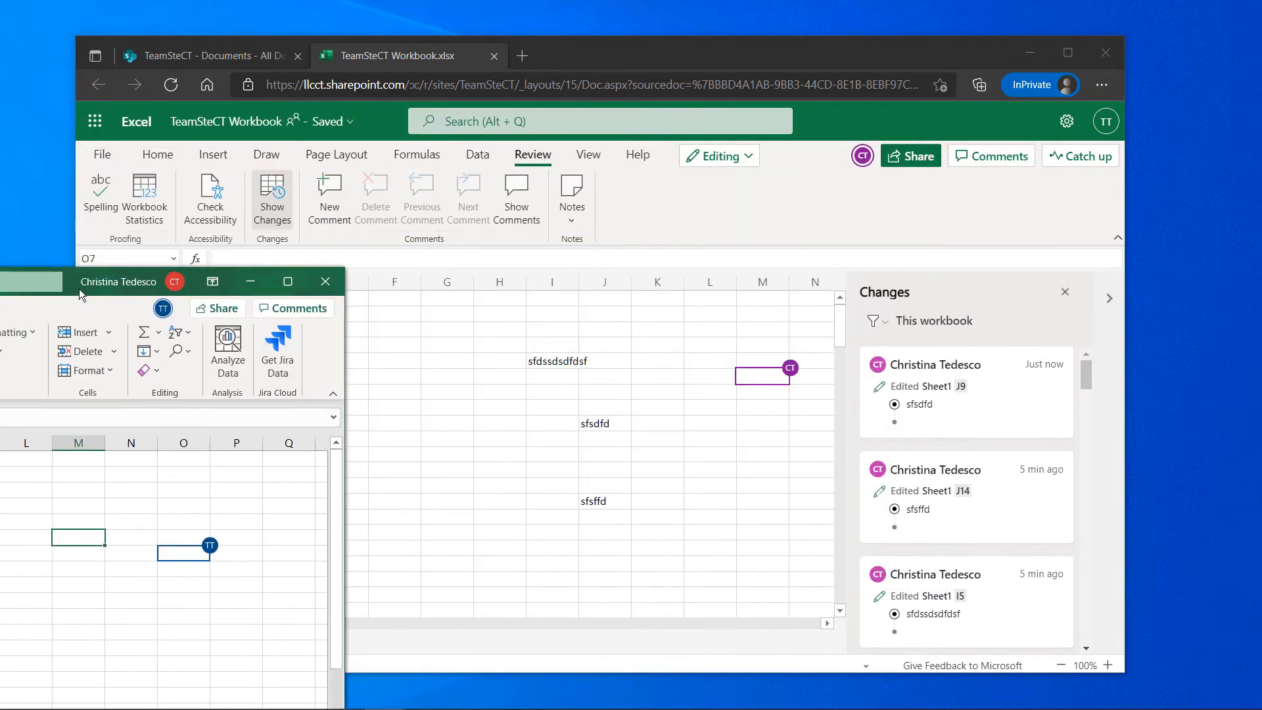
pyautogui.click(636, 313)
pyautogui.click(495, 365)
pyautogui.click(359, 392)
pyautogui.write('xvxxxvv')
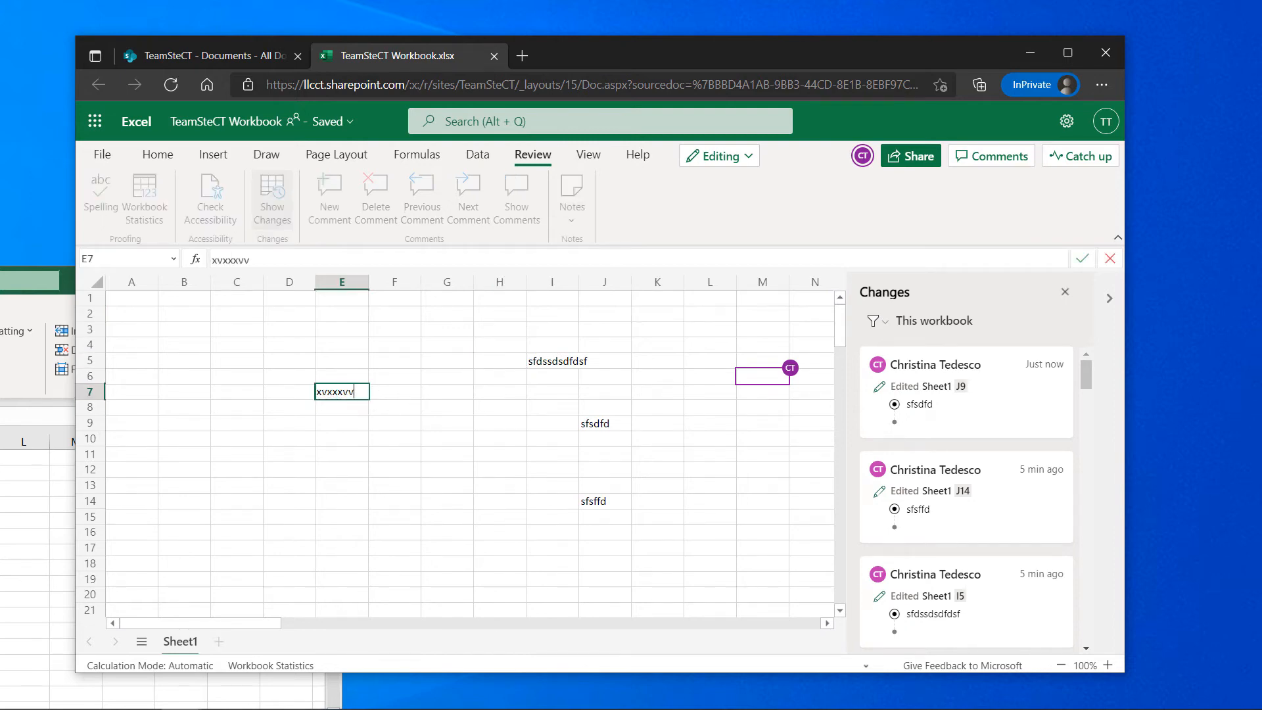
# Bring desktop Excel to the centre and show its Review tab
pyautogui.click(68, 281)
pyautogui.moveTo(68, 281); pyautogui.dragTo(851, 119)
pyautogui.click(498, 395)
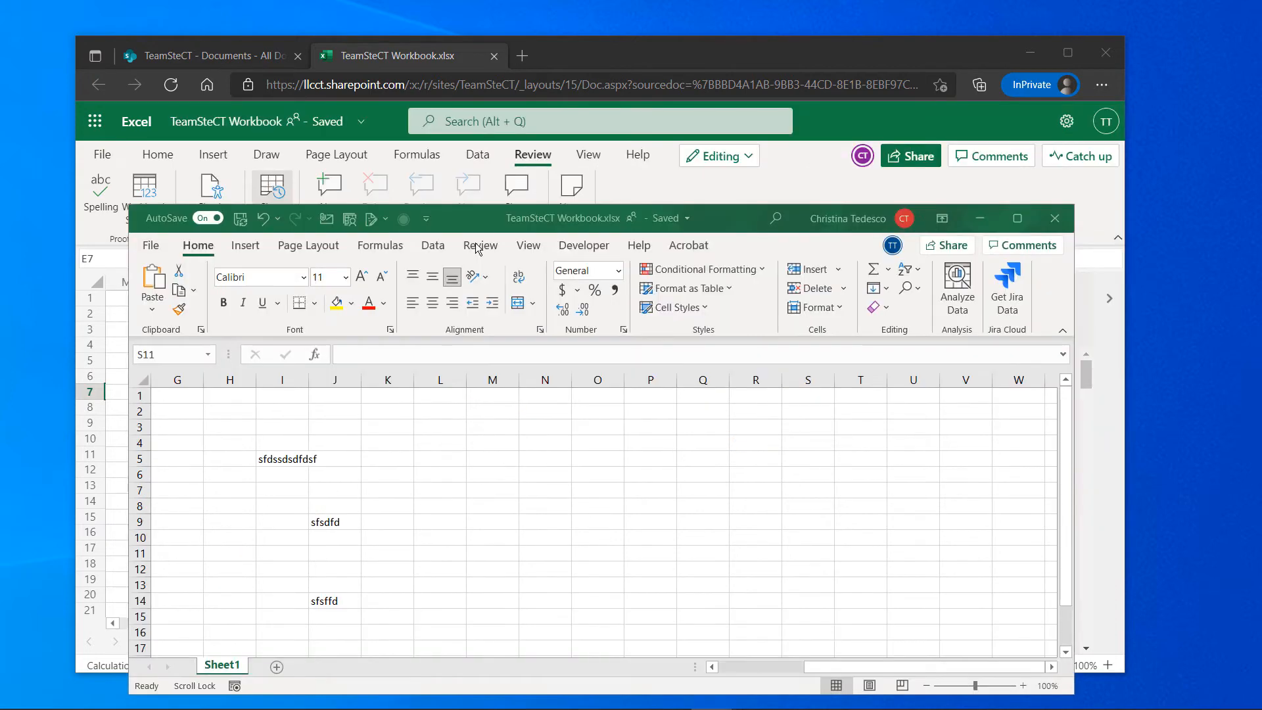
pyautogui.click(479, 245)
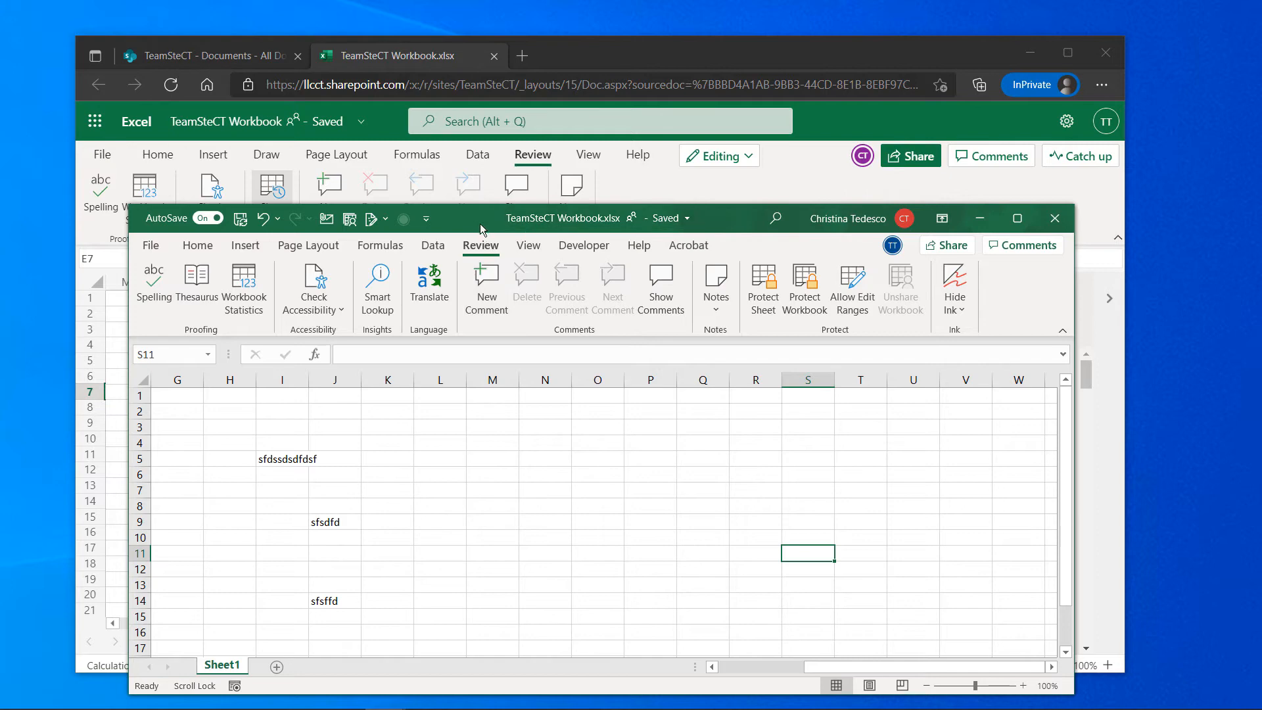
pyautogui.moveTo(481, 229)
pyautogui.mouseDown()
pyautogui.moveTo(553, 259)
pyautogui.moveTo(503, 297)
pyautogui.moveTo(523, 269)
pyautogui.moveTo(512, 245)
pyautogui.moveTo(468, 226)
pyautogui.mouseUp()
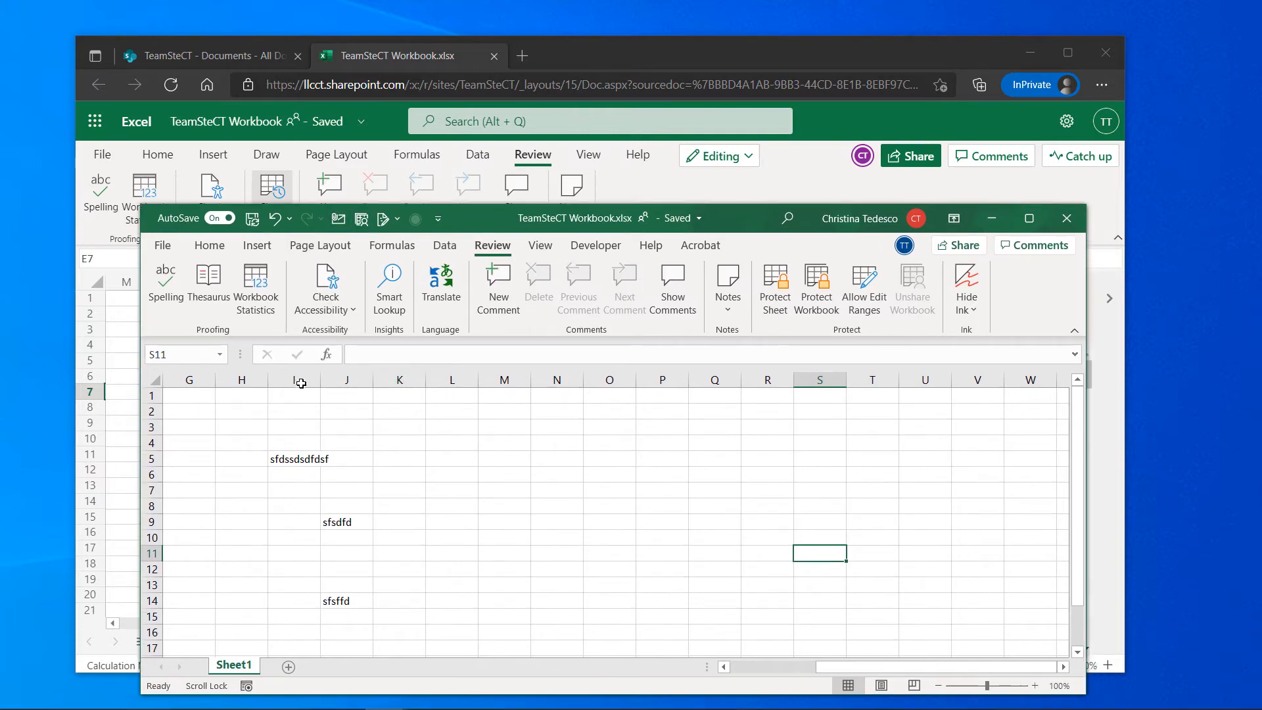
pyautogui.click(161, 246)
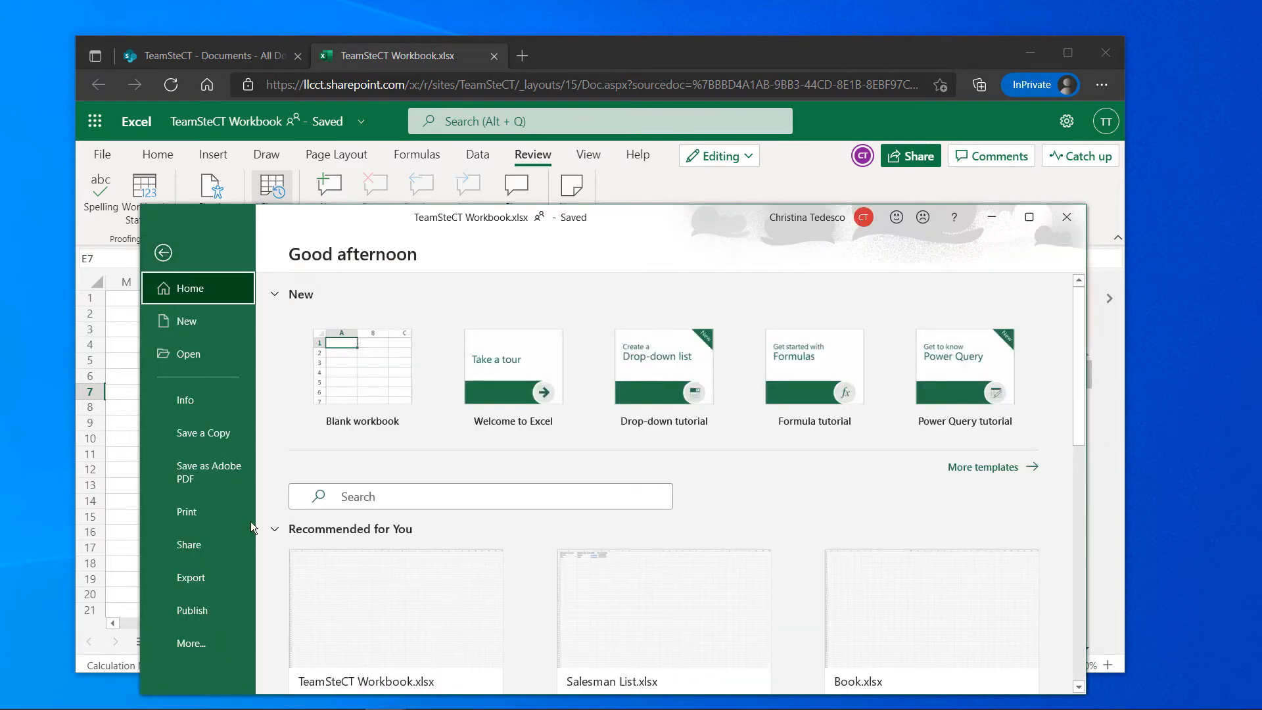
pyautogui.click(210, 642)
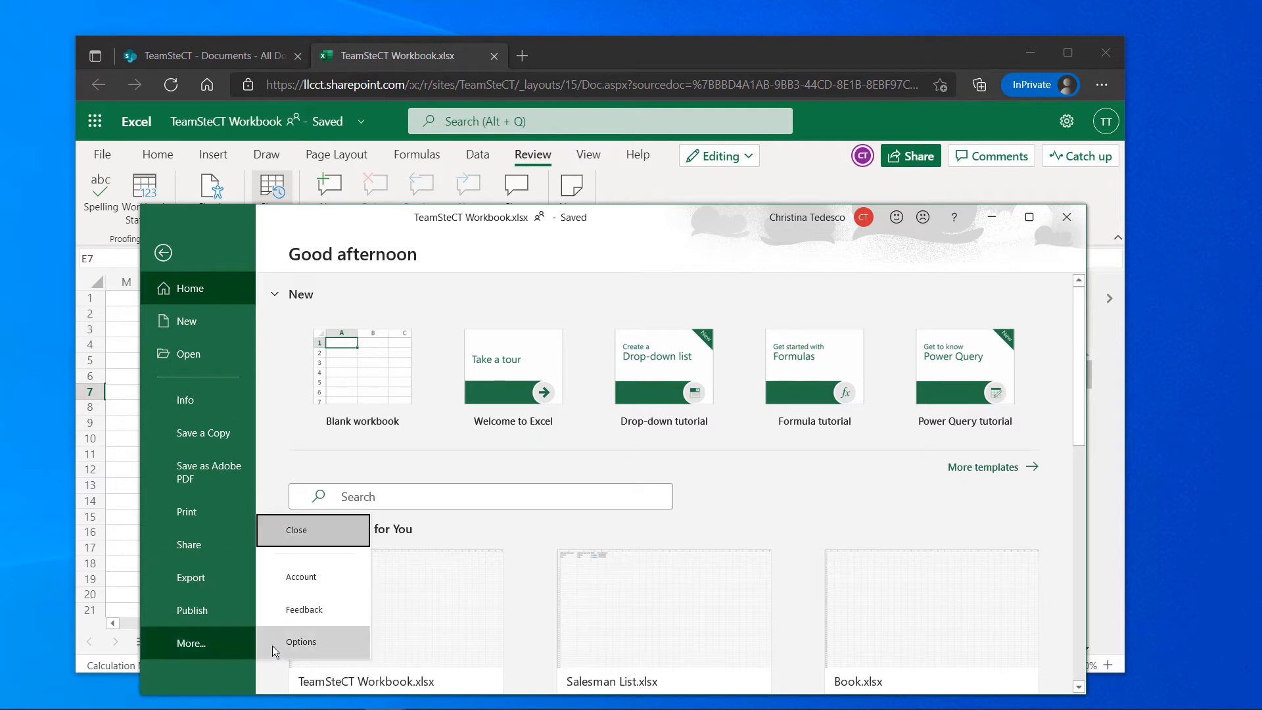
pyautogui.click(331, 647)
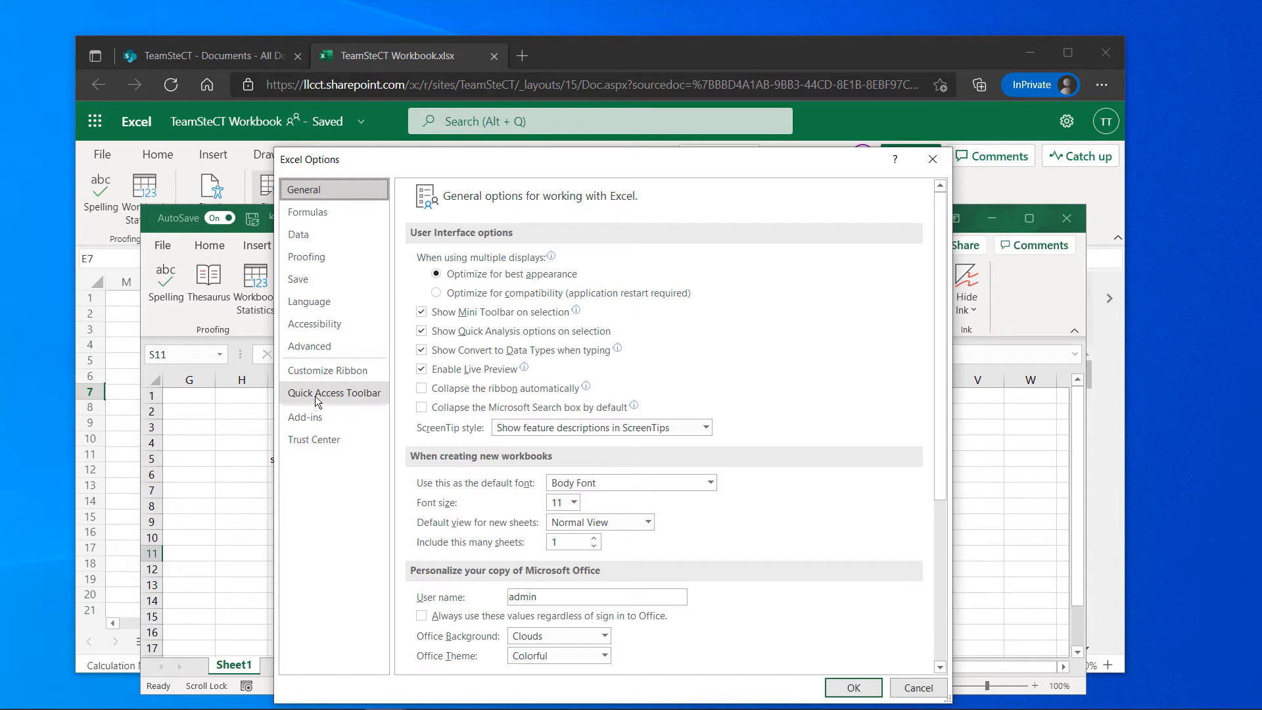
pyautogui.click(314, 395)
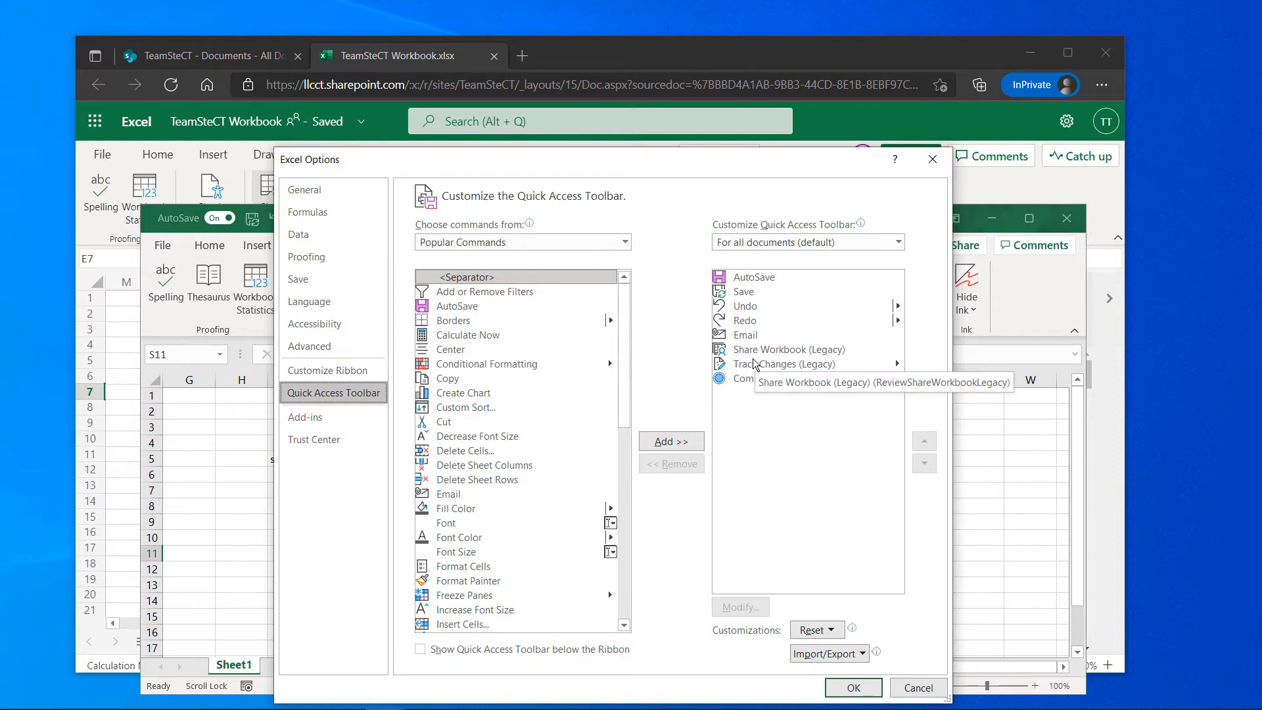
pyautogui.click(578, 241)
pyautogui.click(545, 288)
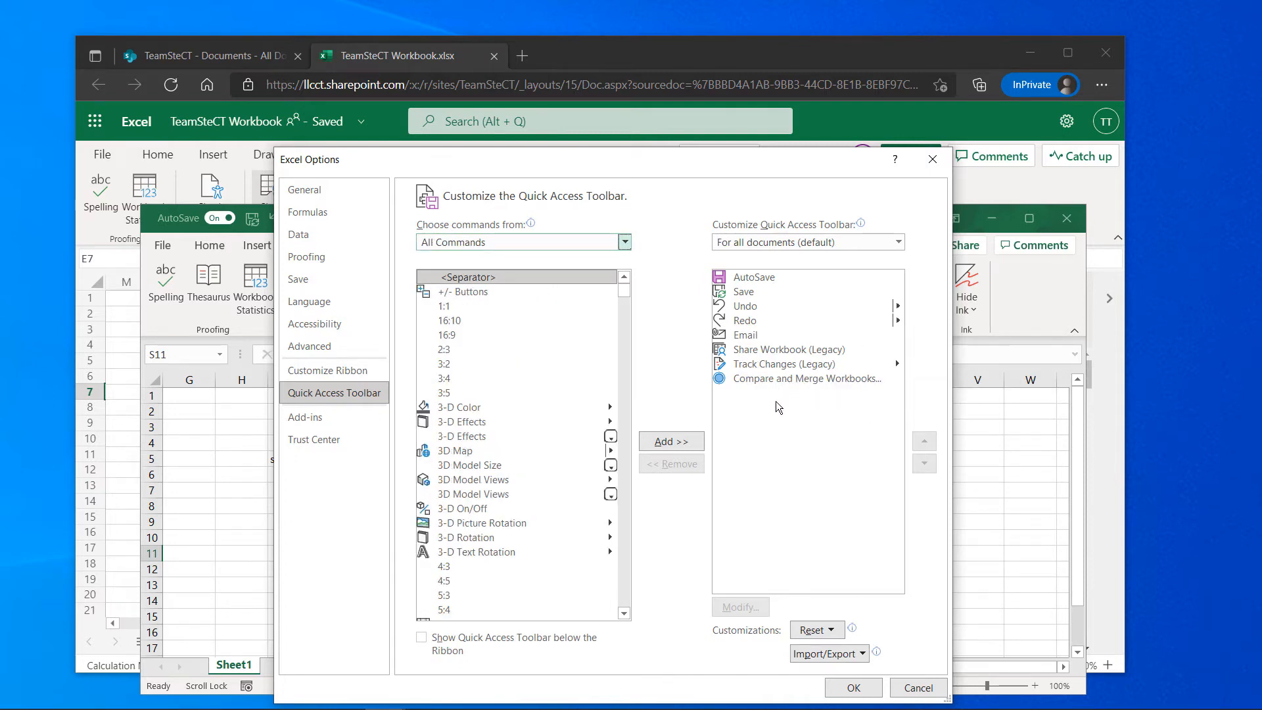
pyautogui.click(865, 693)
pyautogui.click(780, 531)
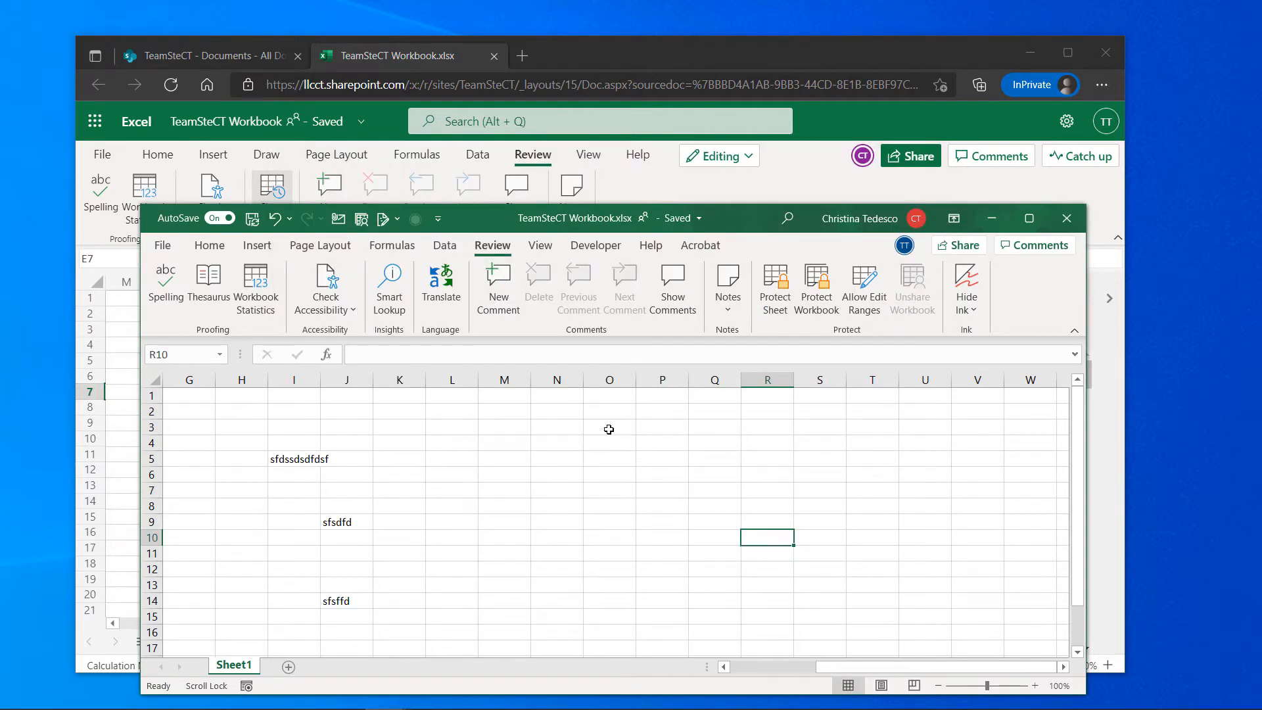
# In the browser workbook, enter 'd' in V5 and 'dsdfsdfdfsdf' in U9
pyautogui.moveTo(717, 226)
pyautogui.mouseDown()
pyautogui.moveTo(884, 533)
pyautogui.moveTo(813, 508)
pyautogui.moveTo(818, 473)
pyautogui.moveTo(735, 232)
pyautogui.mouseUp()
pyautogui.click(594, 502)
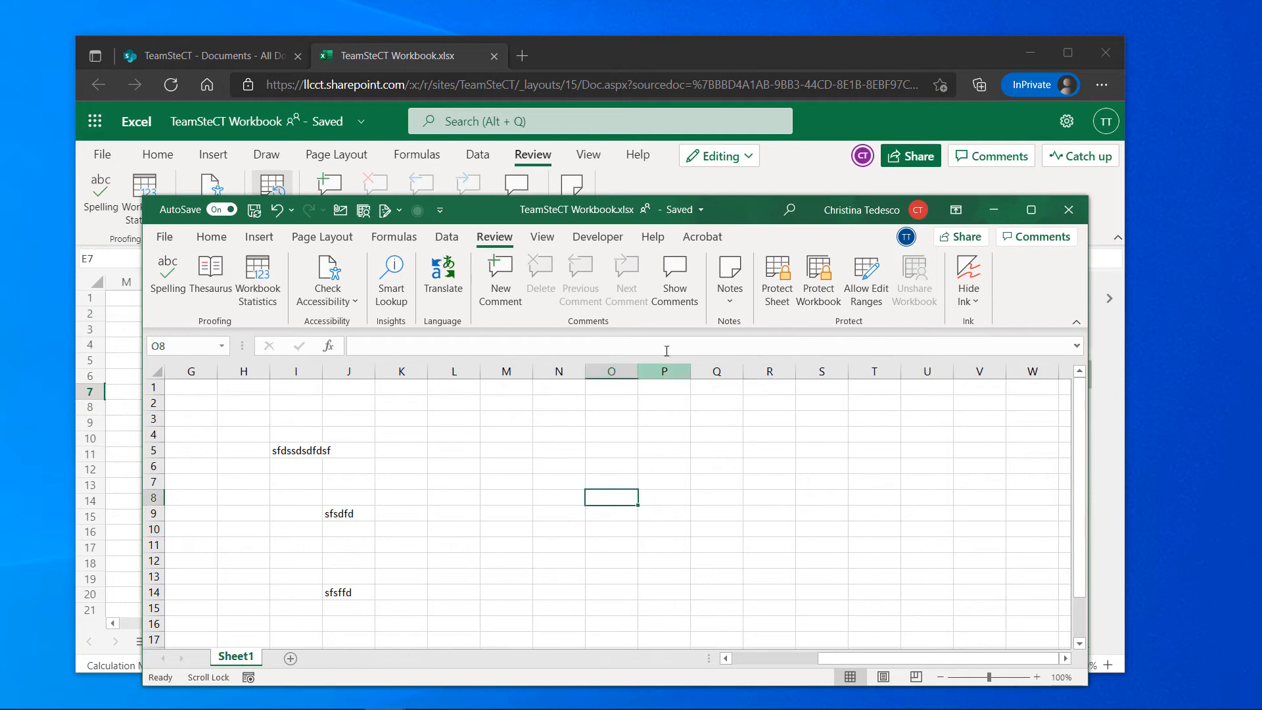
pyautogui.click(787, 171)
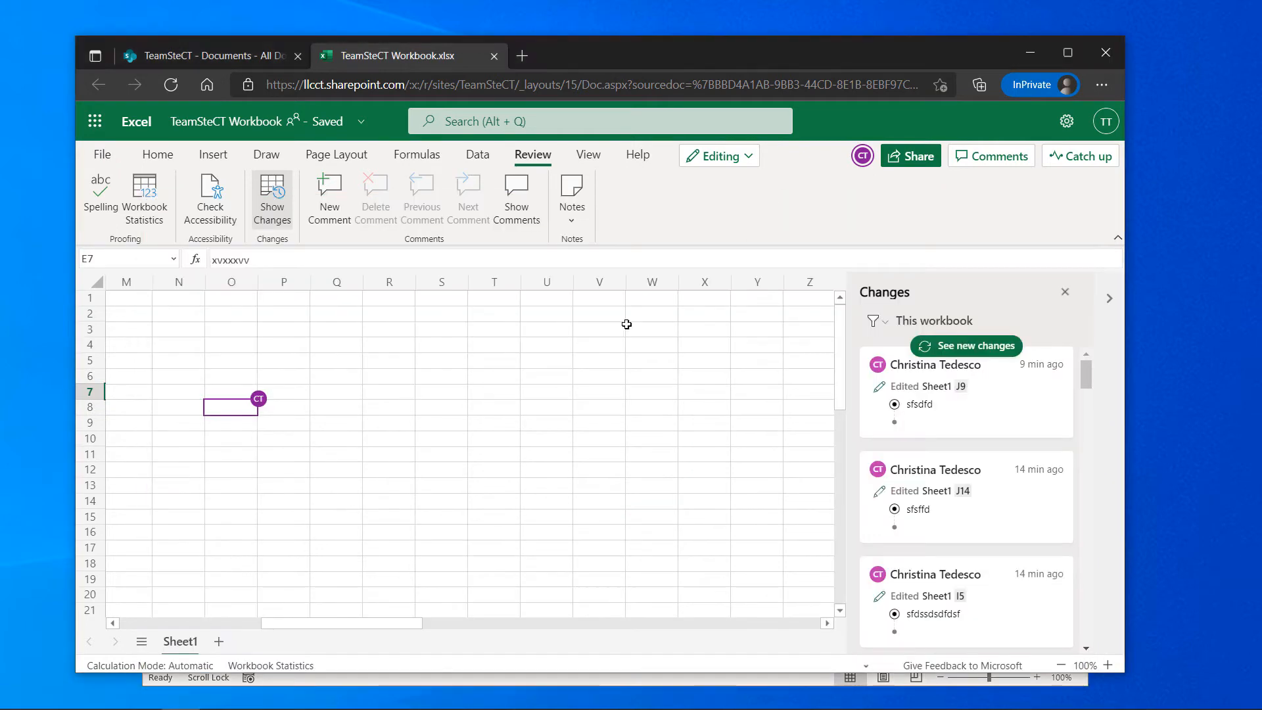
pyautogui.click(597, 358)
pyautogui.write('d')
pyautogui.click(555, 418)
pyautogui.write('dsdfsdfdfsdf')
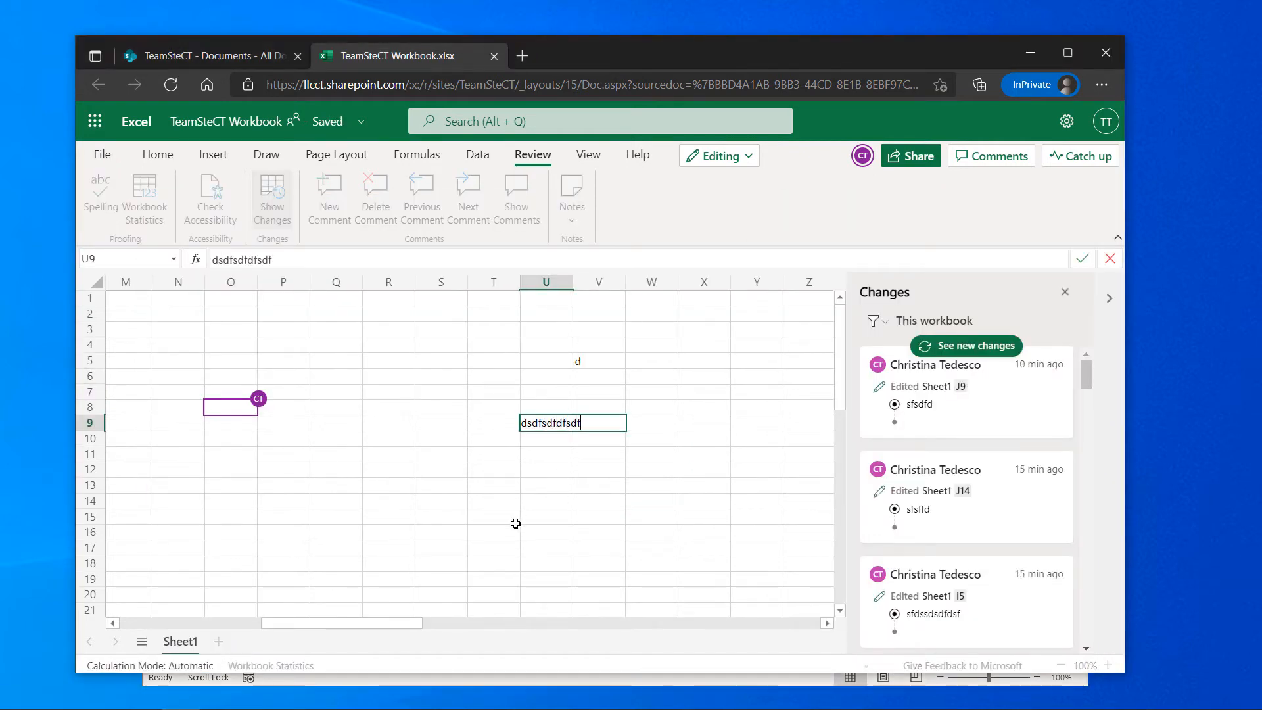
pyautogui.click(538, 516)
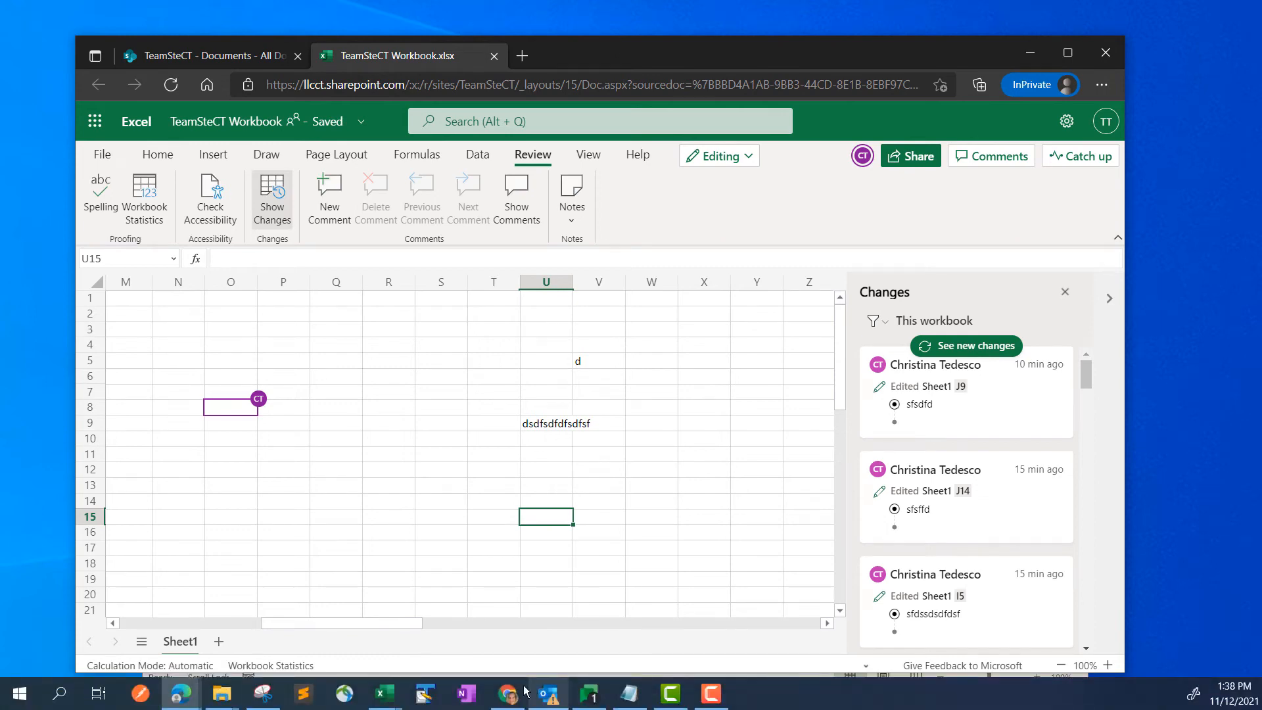
# In desktop Excel, check that the web entries appear and enter 'fsdf' in Q8
pyautogui.moveTo(384, 691)
pyautogui.click(429, 594)
pyautogui.click(506, 514)
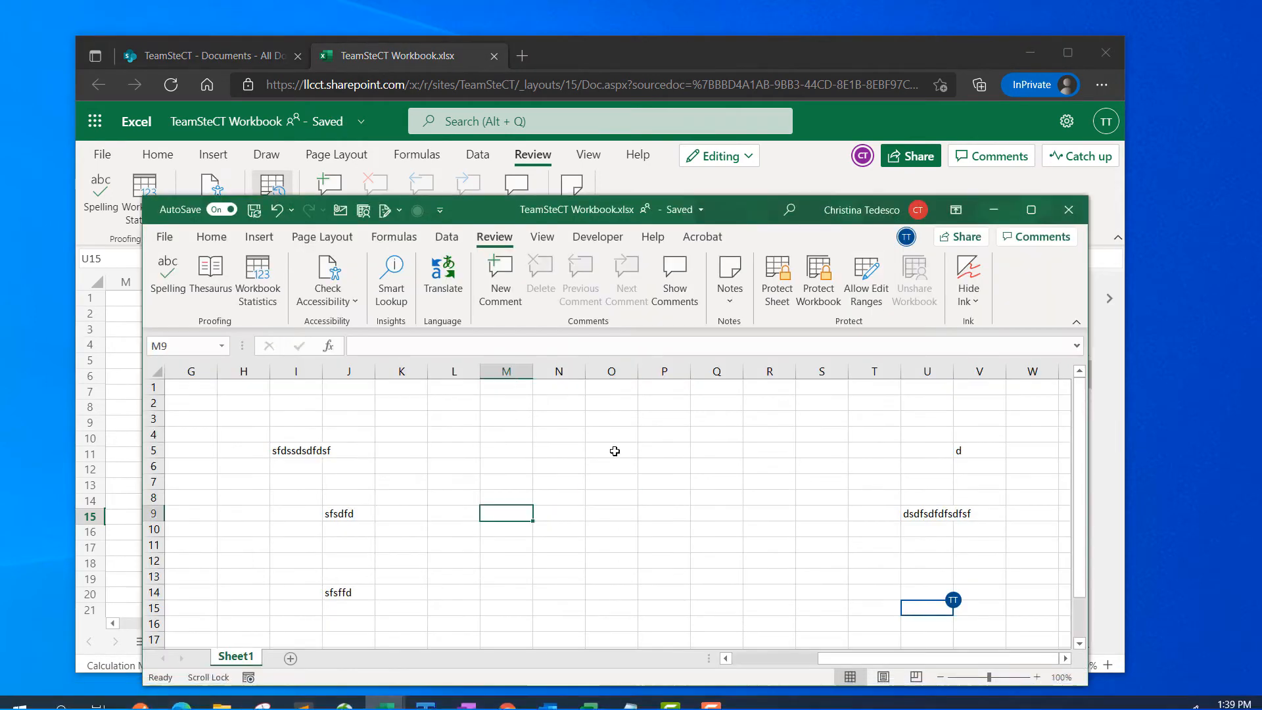
pyautogui.moveTo(766, 219); pyautogui.dragTo(722, 111)
pyautogui.click(680, 392)
pyautogui.write('fsdf')
pyautogui.click(625, 414)
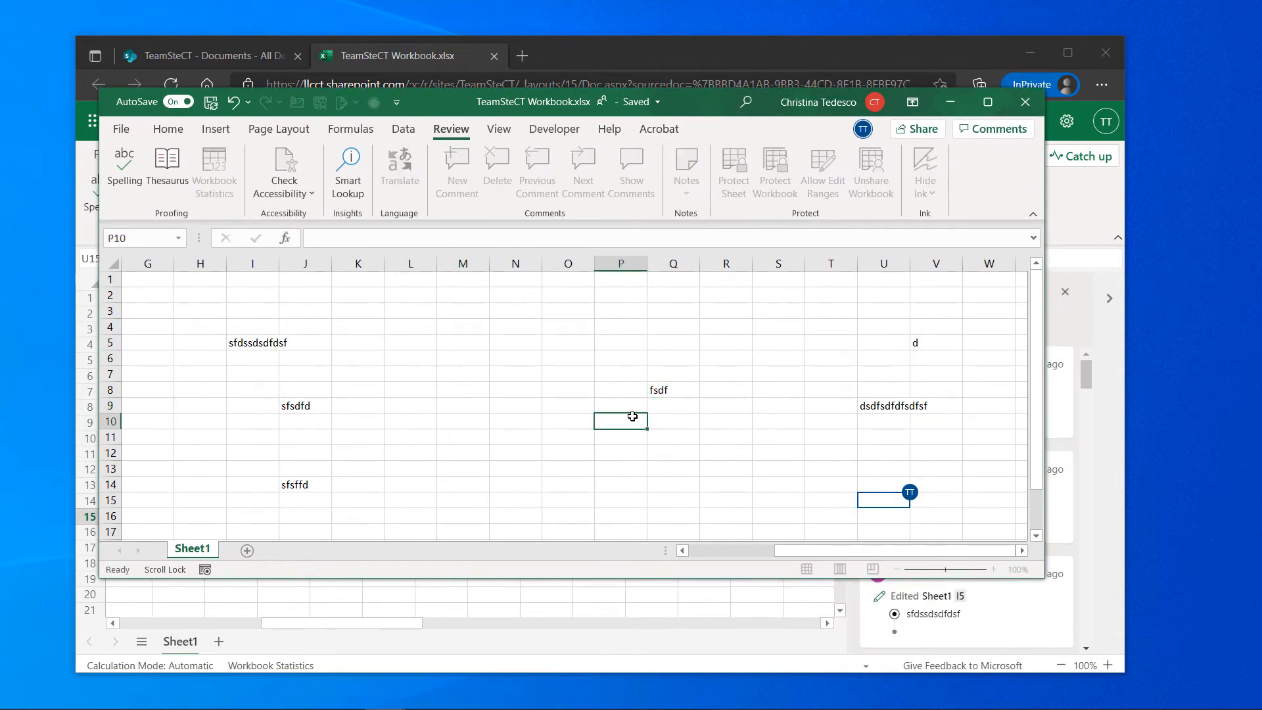
pyautogui.click(552, 406)
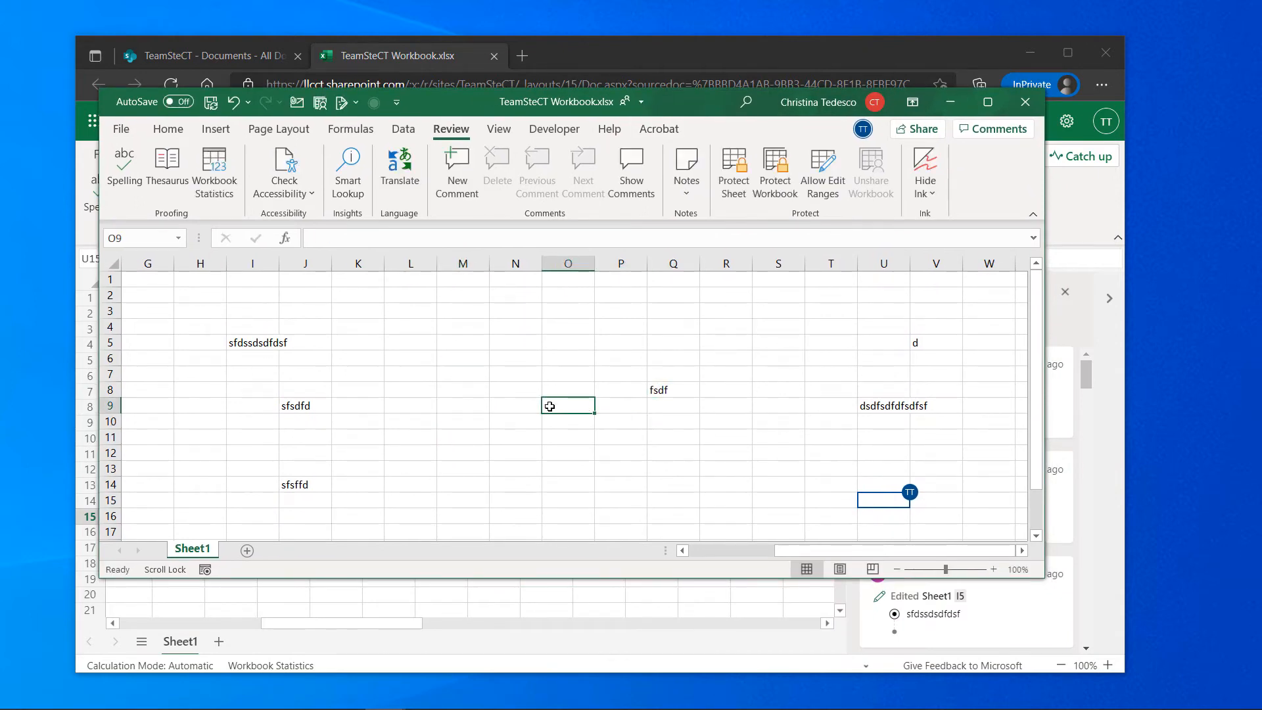
pyautogui.click(426, 355)
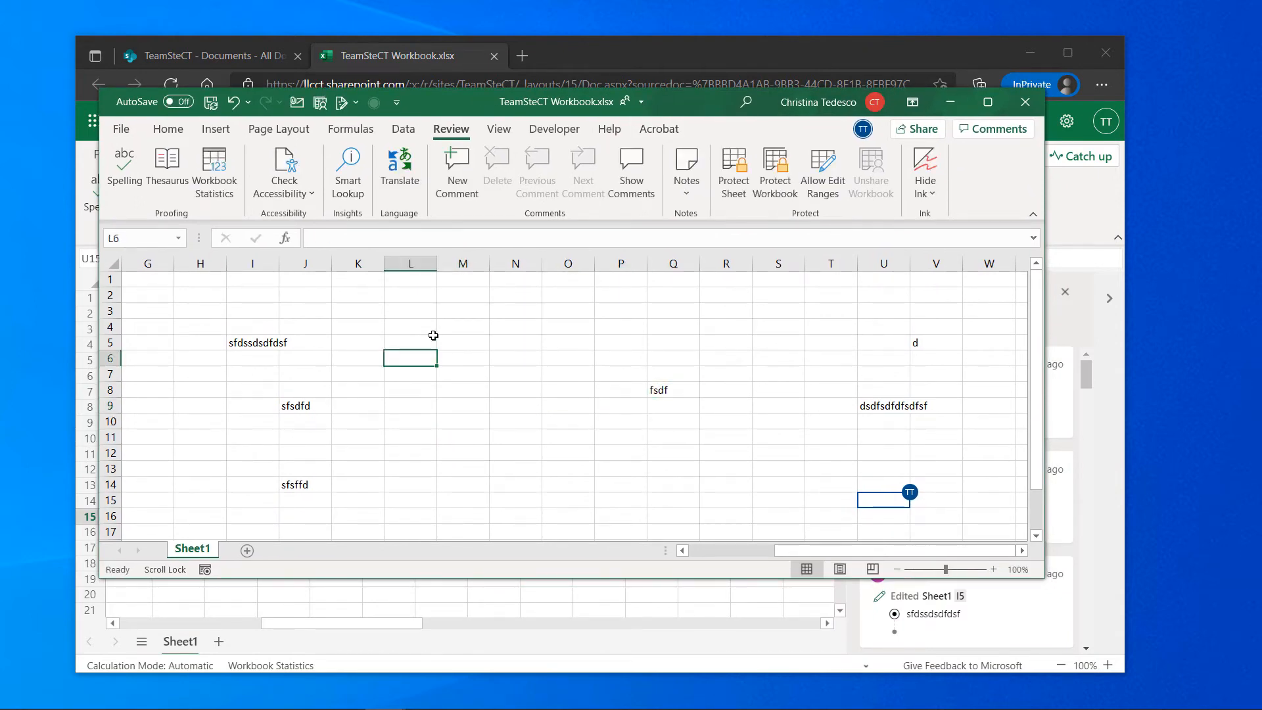
pyautogui.click(588, 384)
pyautogui.moveTo(664, 102); pyautogui.dragTo(702, 184)
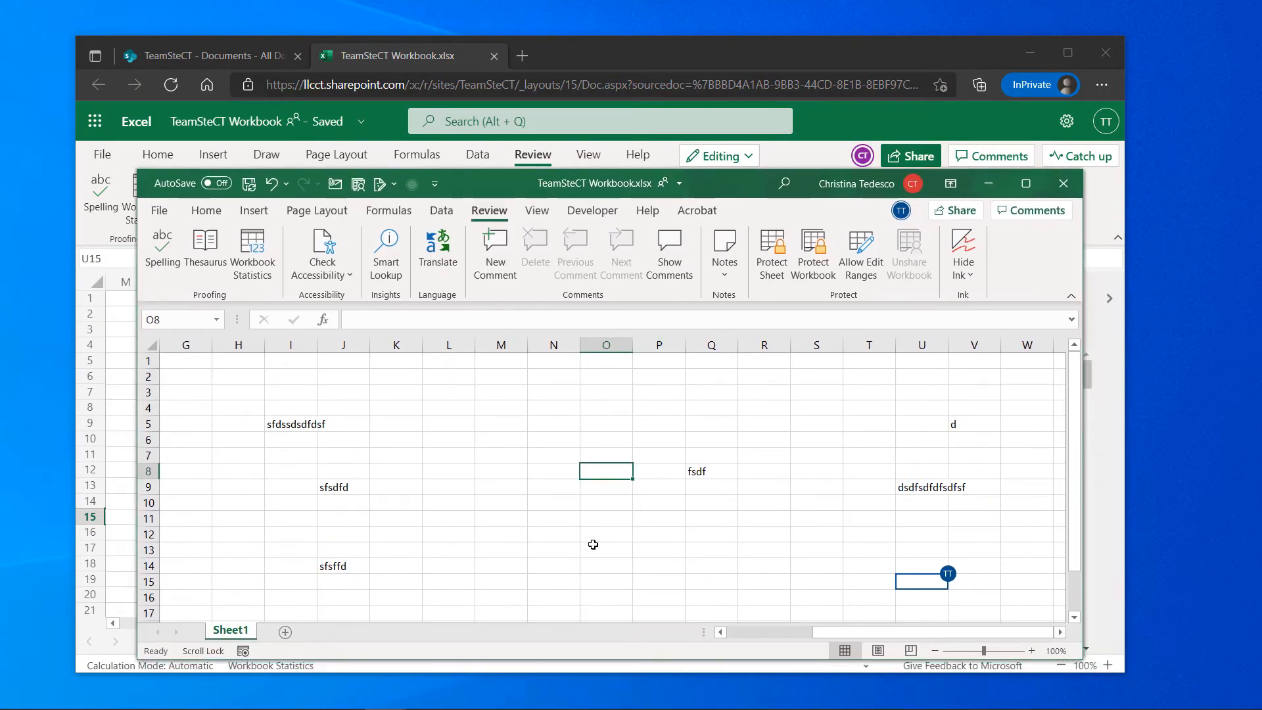
pyautogui.moveTo(722, 176); pyautogui.dragTo(0, 224)
pyautogui.click(437, 372)
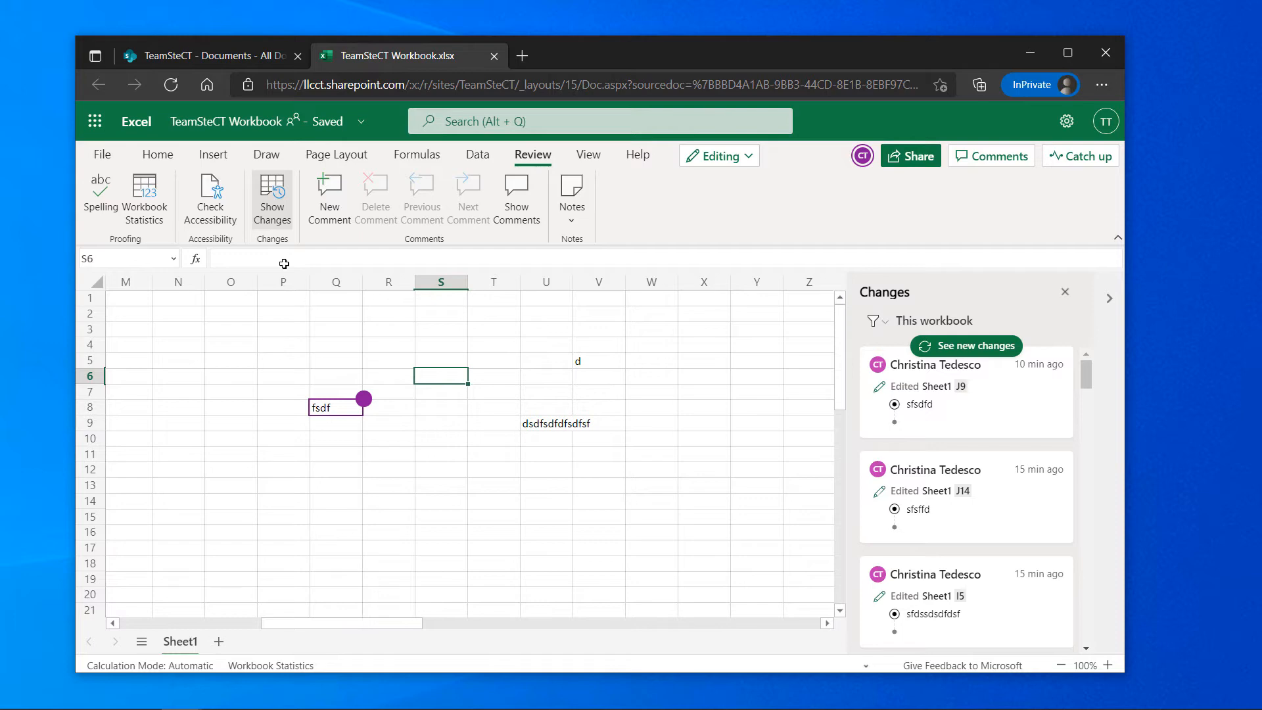
pyautogui.moveTo(0, 158); pyautogui.dragTo(733, 214)
pyautogui.click(472, 480)
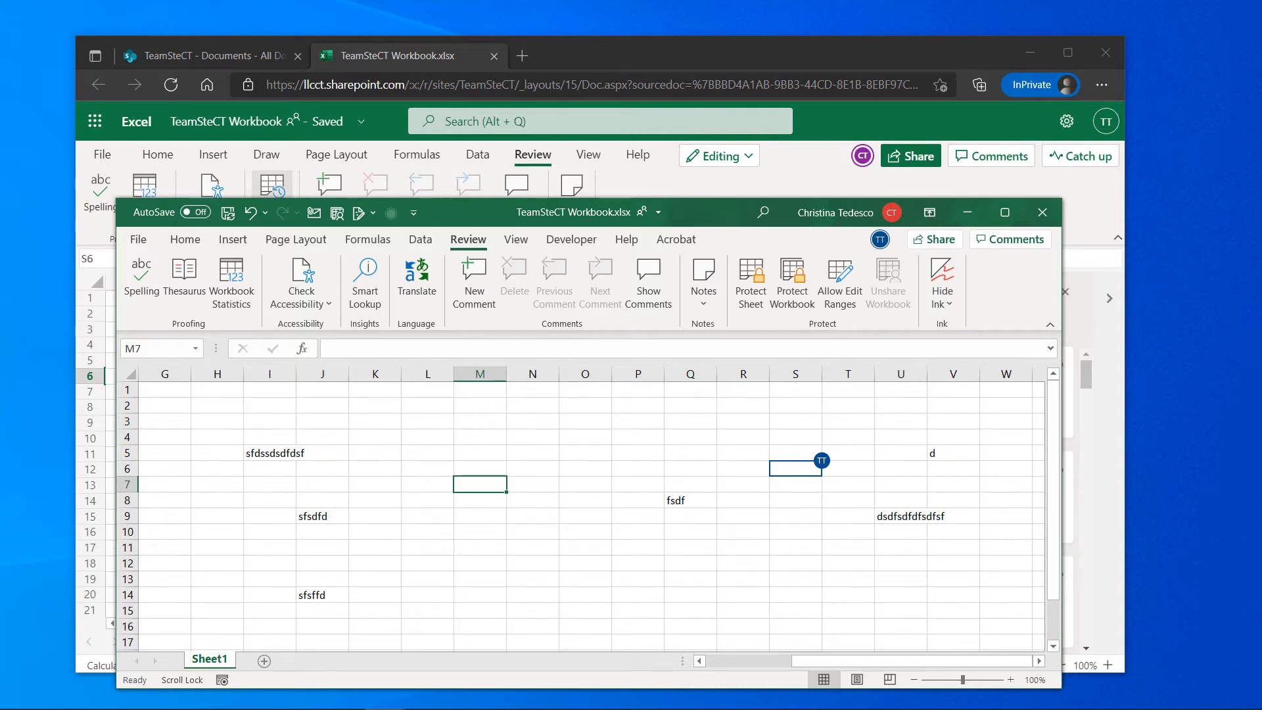
pyautogui.click(495, 515)
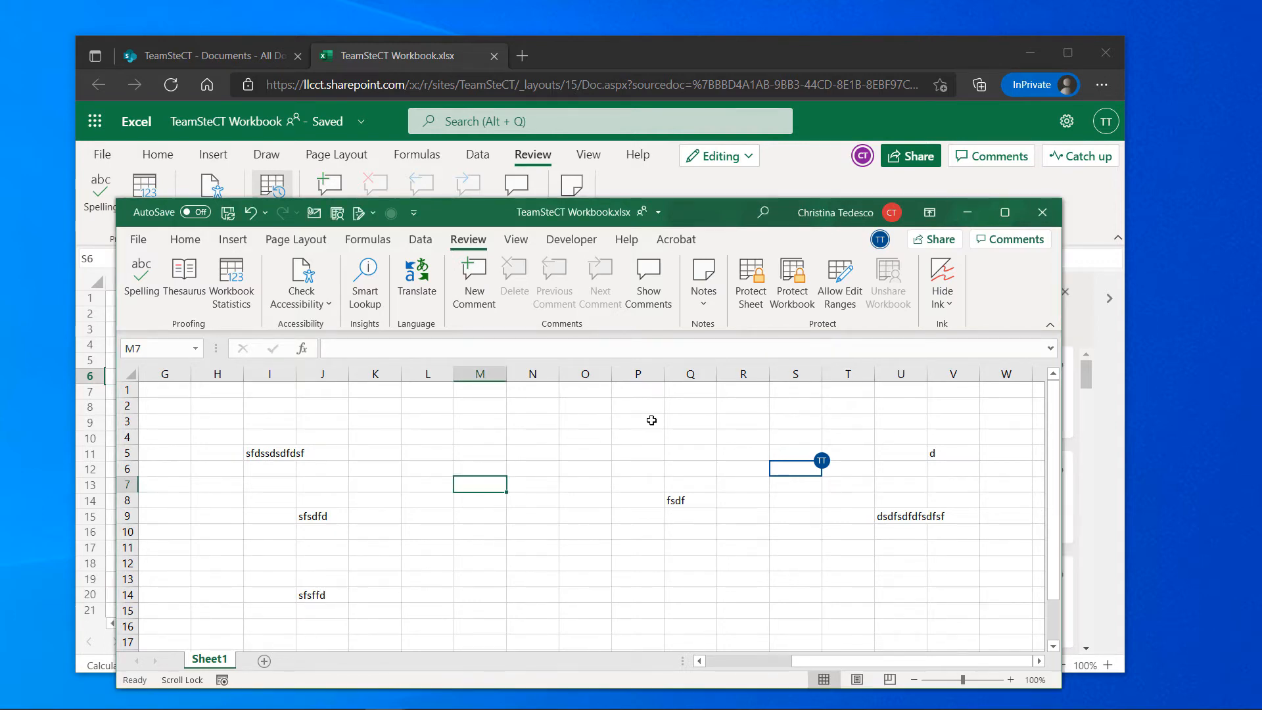
pyautogui.click(1051, 215)
pyautogui.click(683, 491)
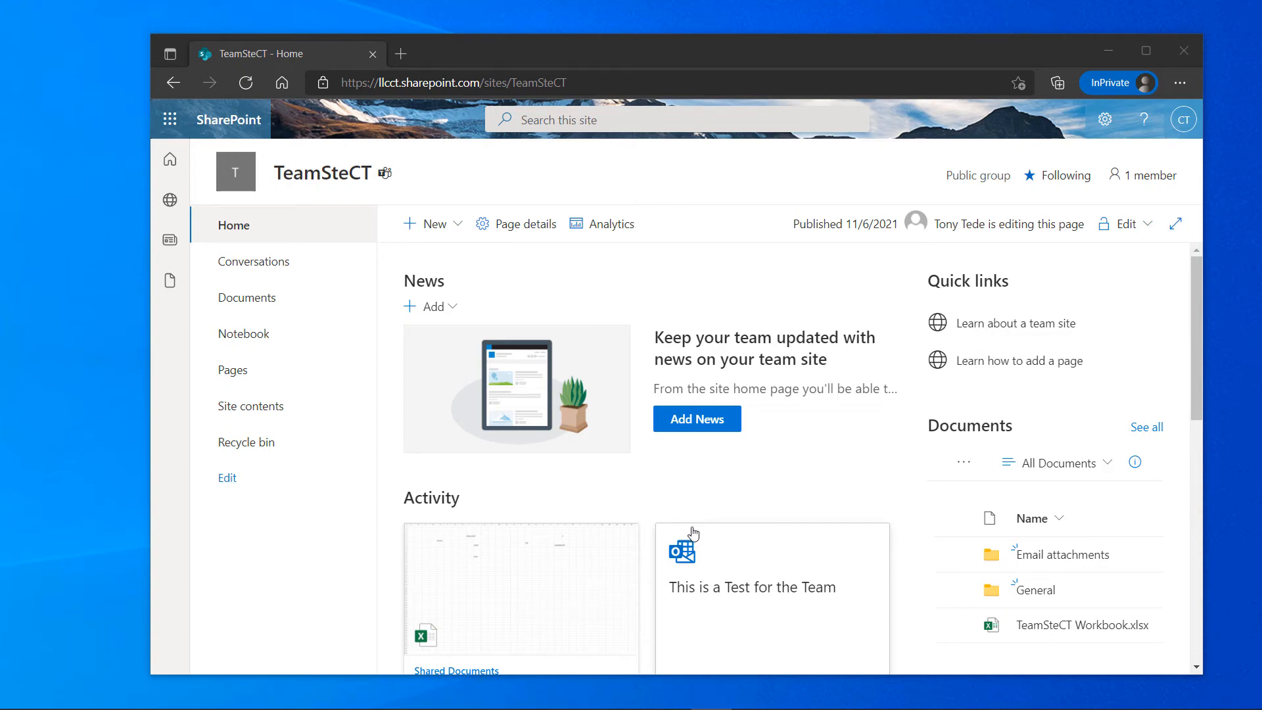
# Maximize the Edge window showing the TeamSteCT site home page
pyautogui.click(1145, 55)
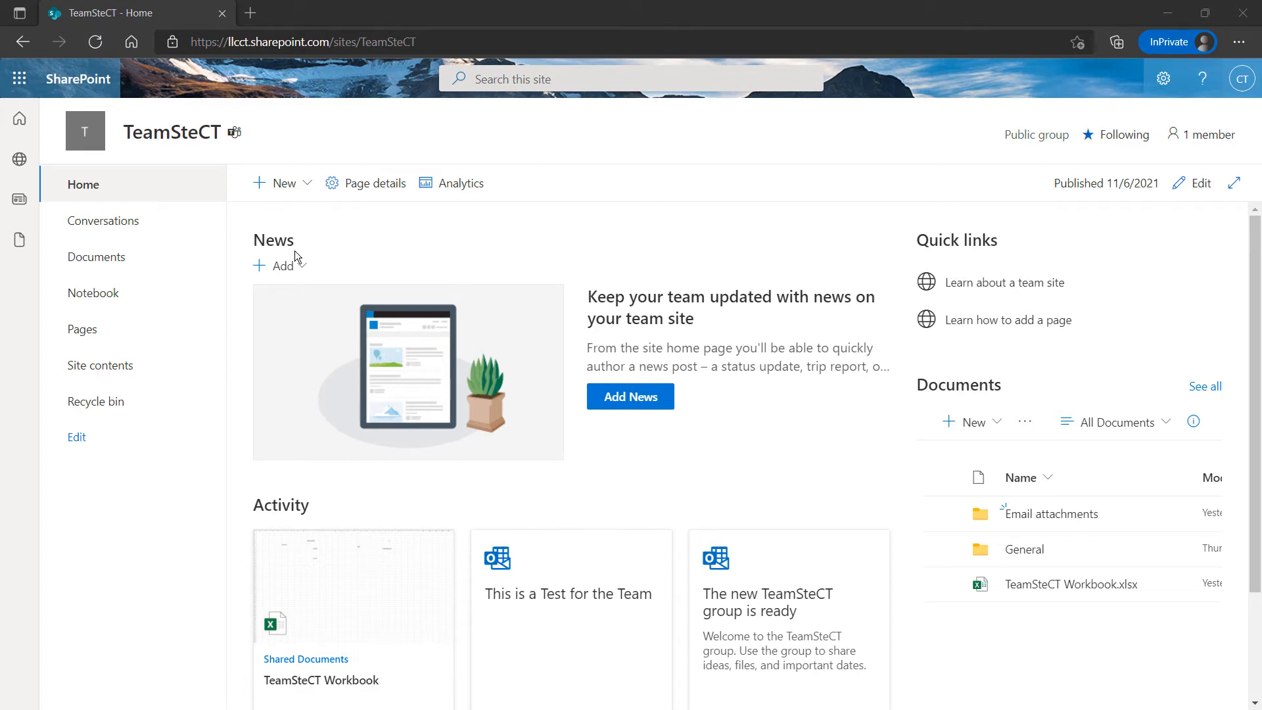
# Scroll through the TeamSteCT home page, then follow its 'Learn about a team site' quick link
pyautogui.scroll(-1, 467, 347)
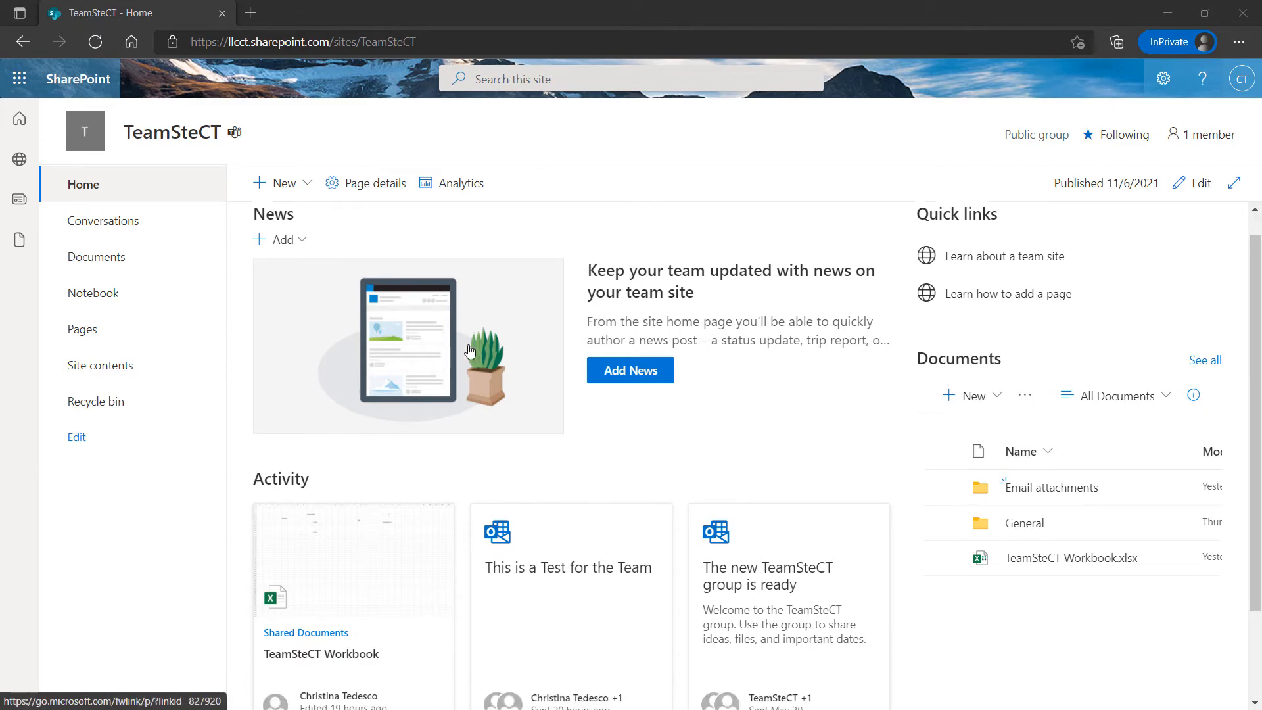
pyautogui.scroll(1, 470, 349)
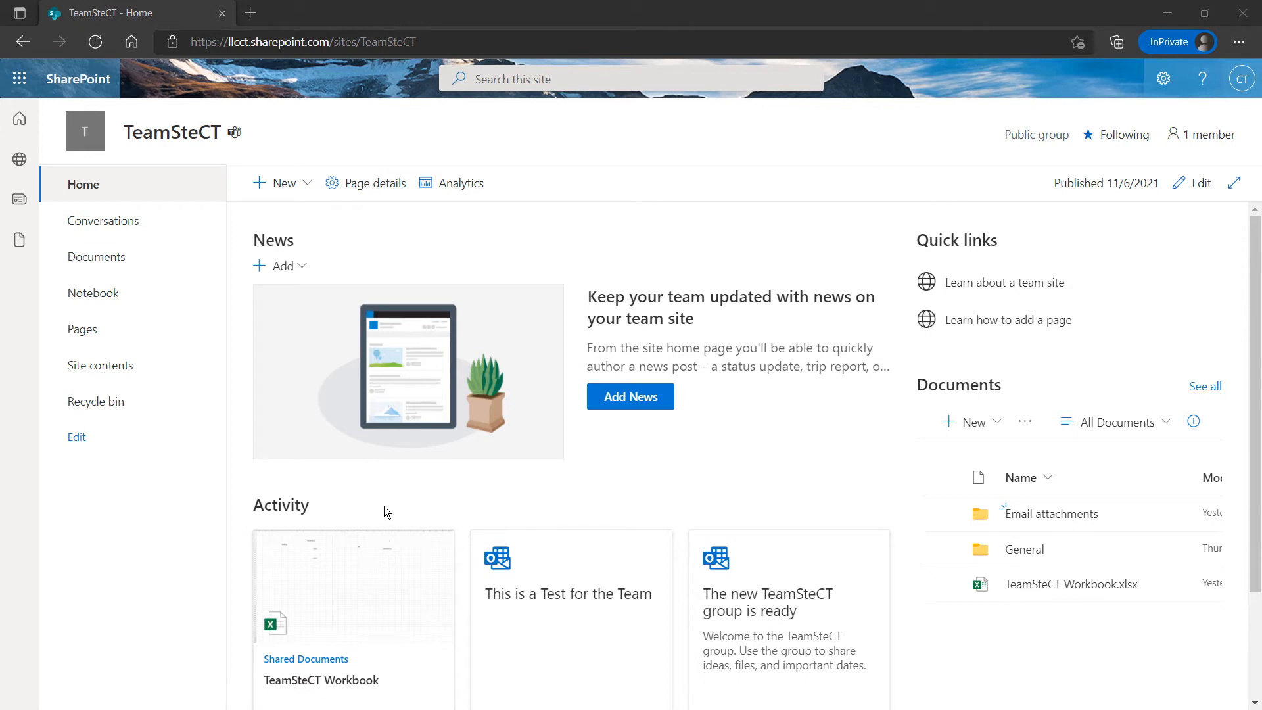
pyautogui.scroll(-1, 396, 504)
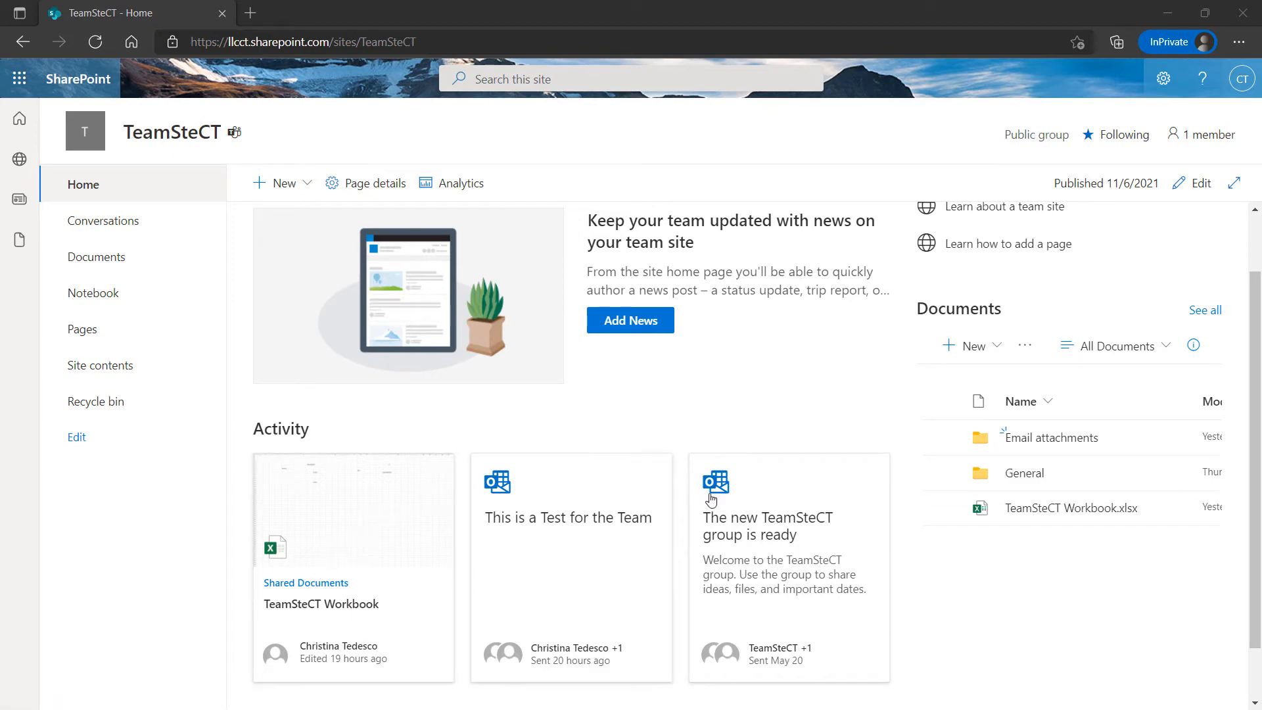
pyautogui.scroll(-1, 713, 500)
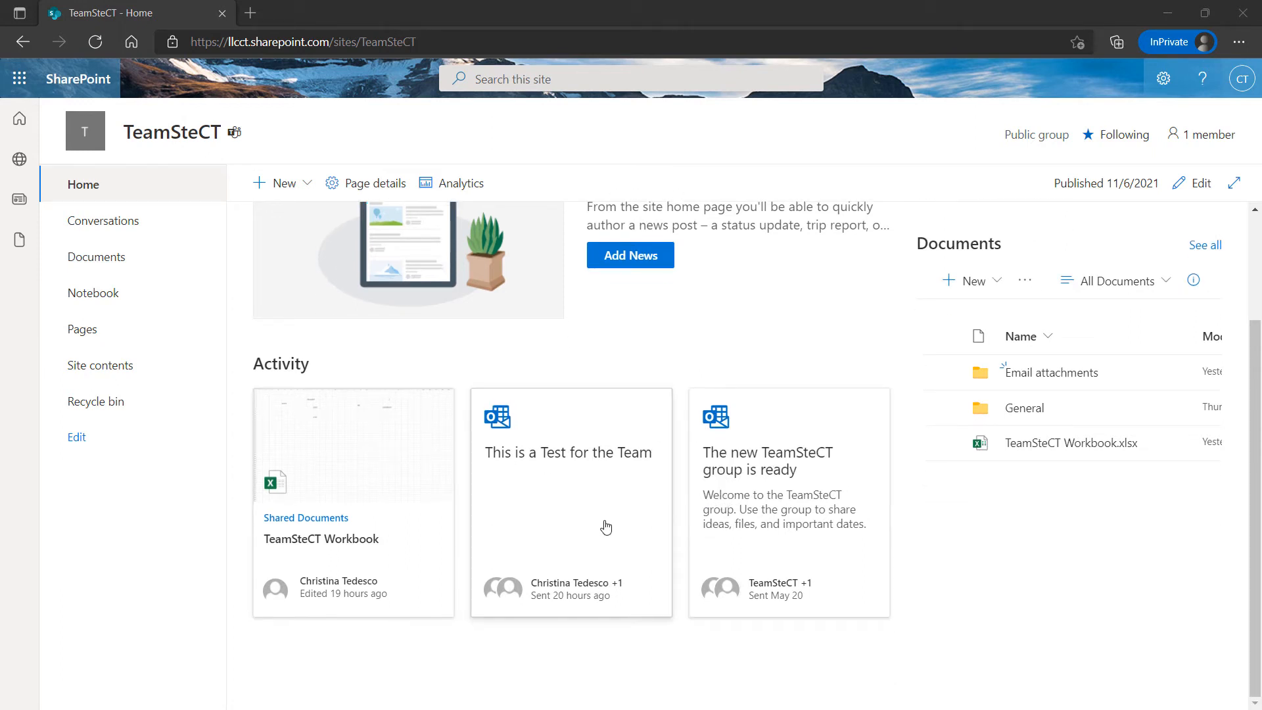
pyautogui.scroll(2, 606, 526)
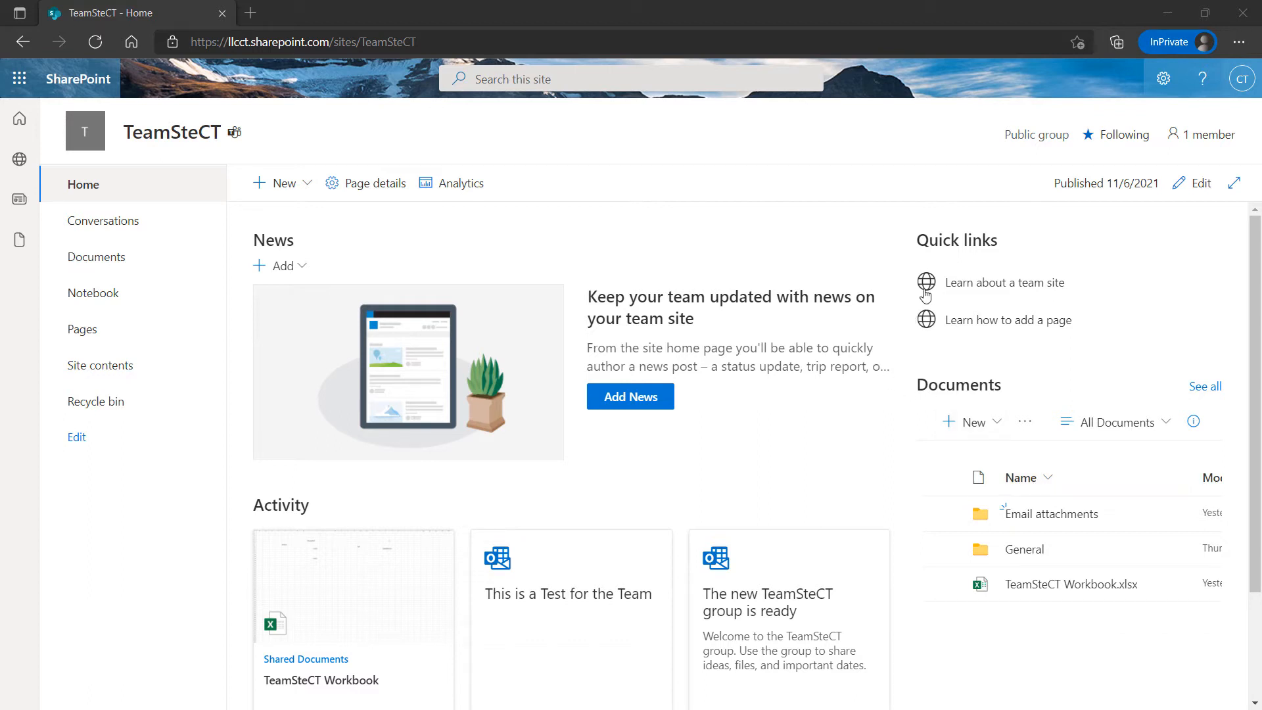
pyautogui.click(987, 289)
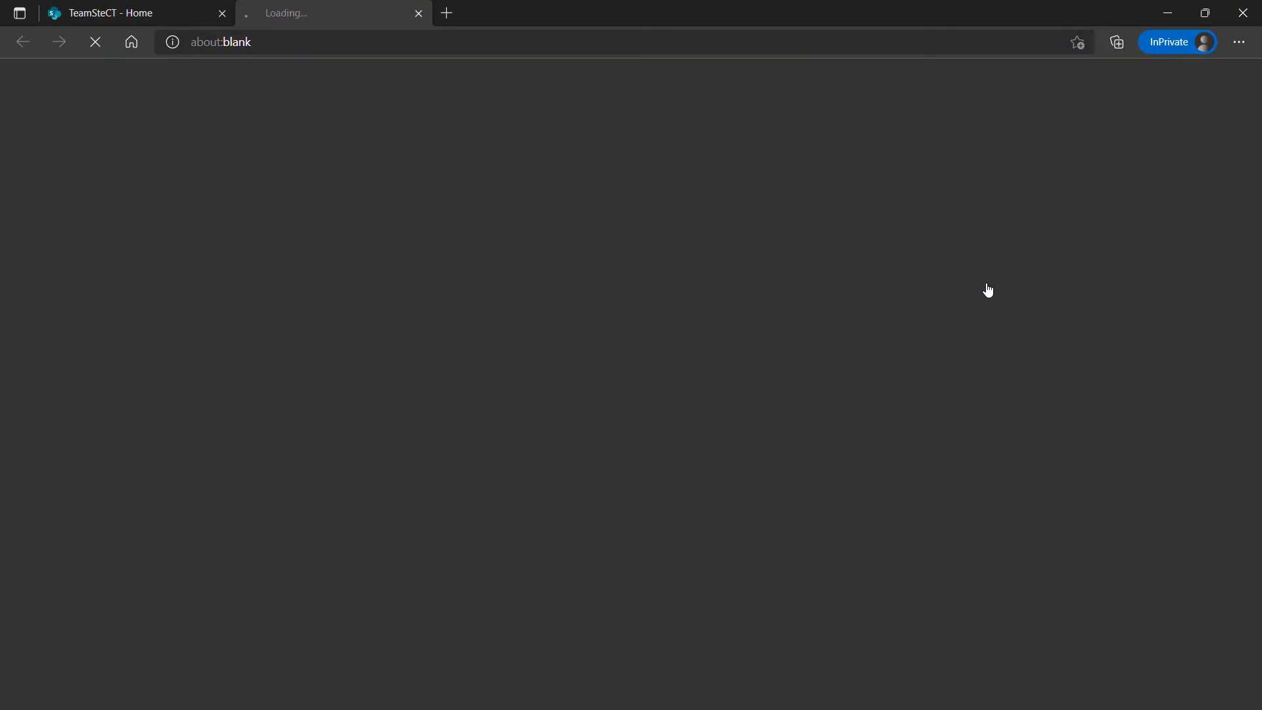
# From the TeamSteCT home tab, open and read the 'Learn how to add a page' article
pyautogui.click(126, 14)
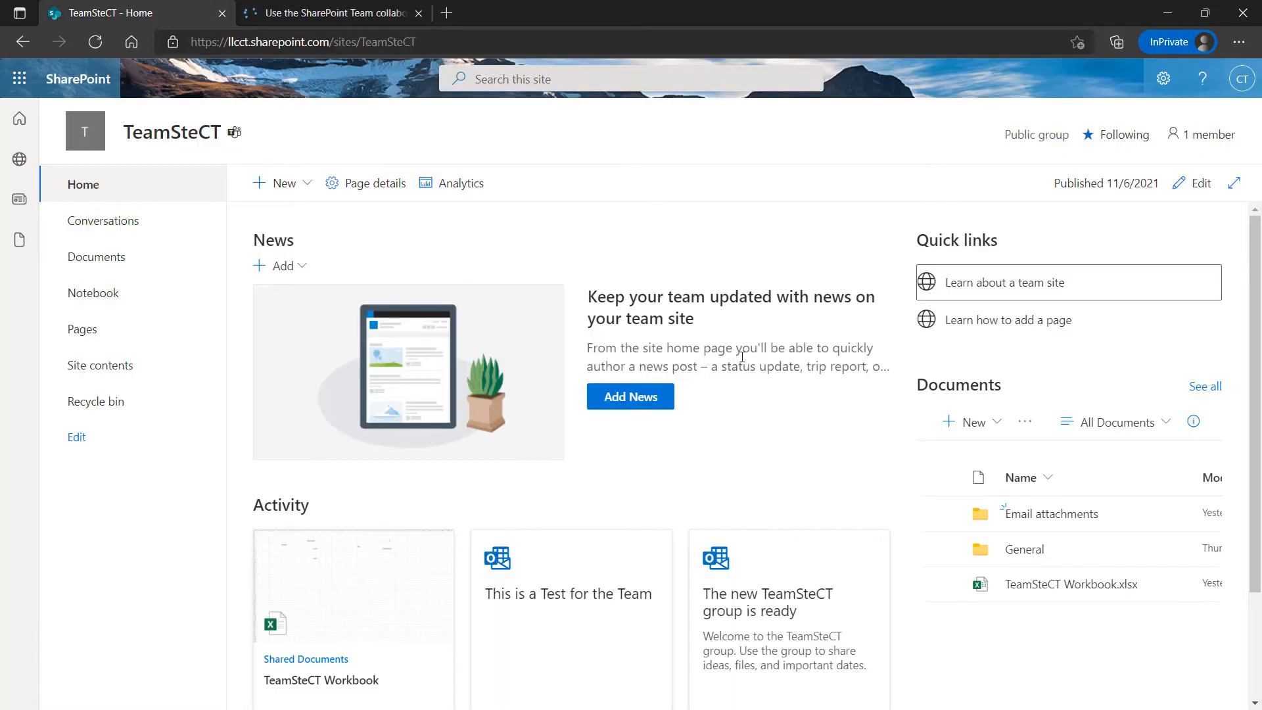
pyautogui.click(956, 330)
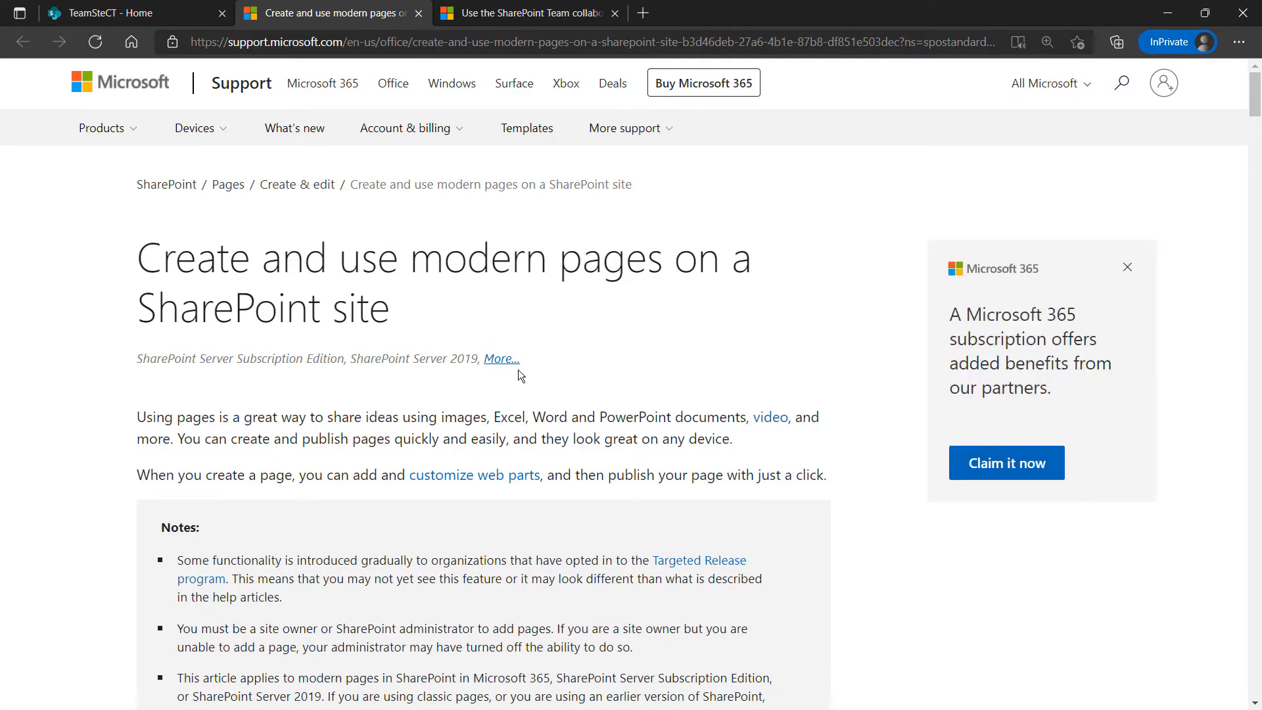
pyautogui.scroll(-7, 523, 361)
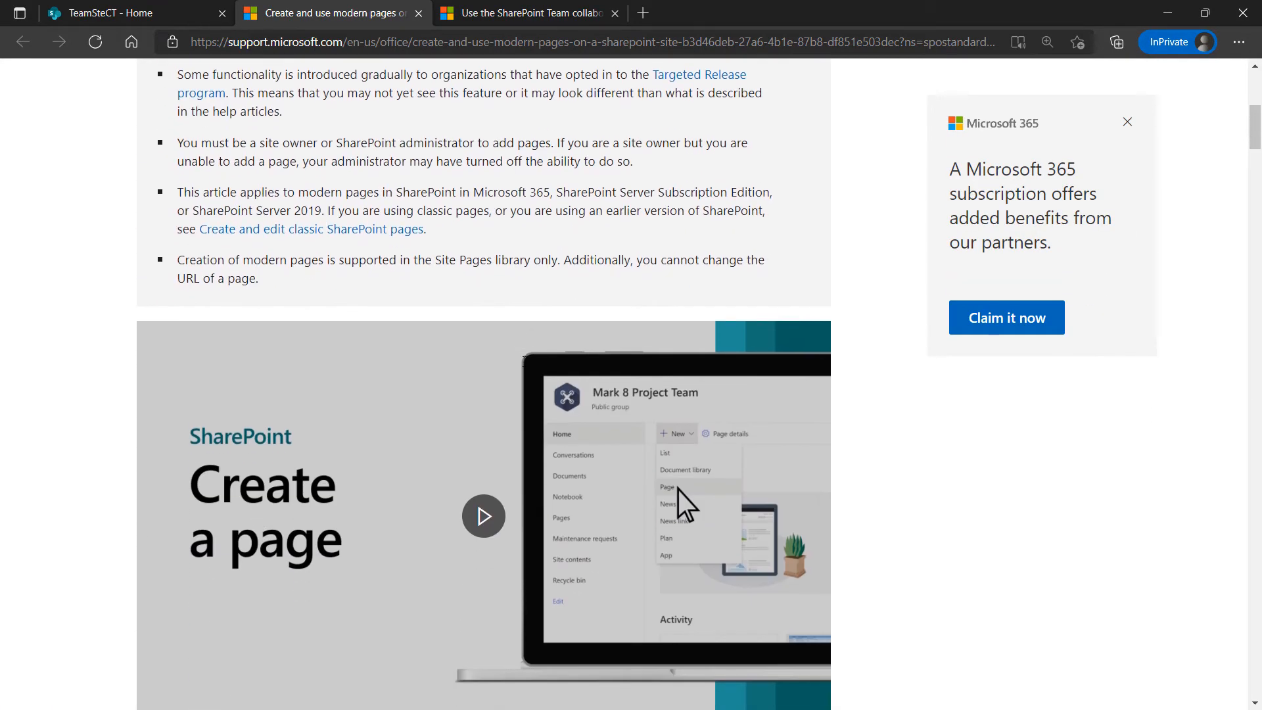
pyautogui.scroll(7, 508, 285)
pyautogui.scroll(-12, 508, 293)
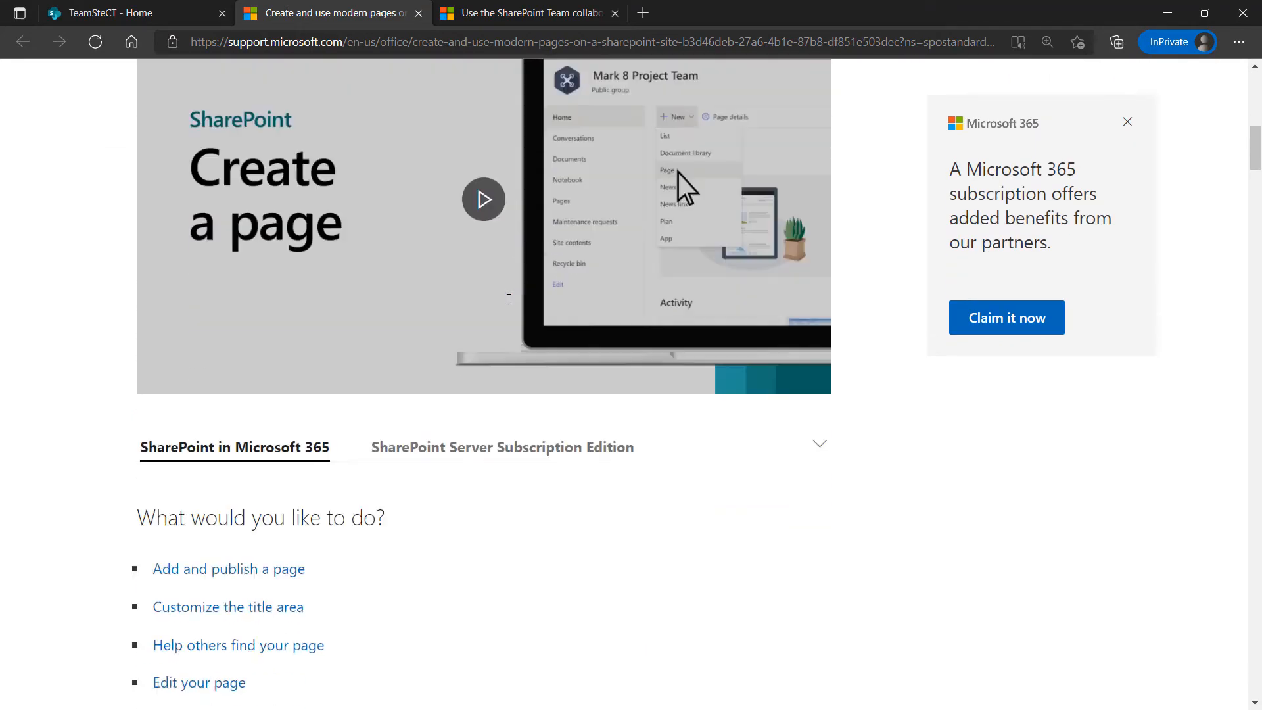
pyautogui.scroll(-7, 508, 299)
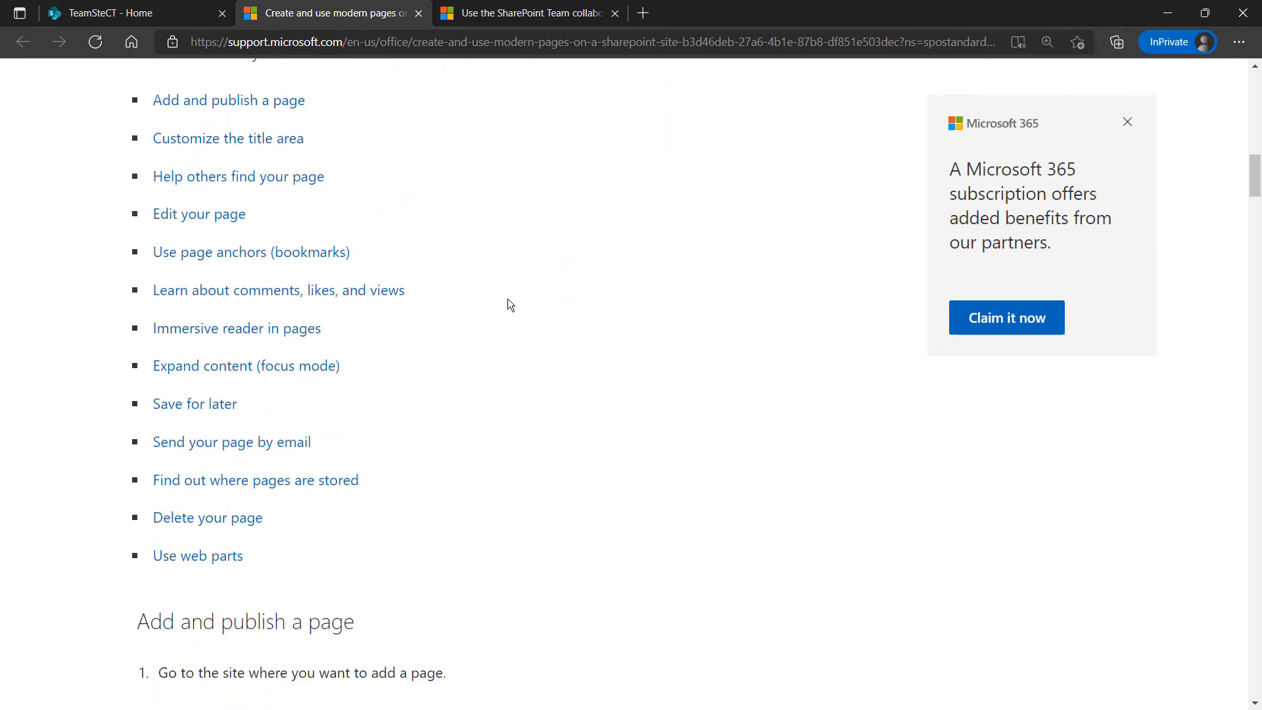
pyautogui.scroll(-4, 508, 299)
pyautogui.scroll(-3, 507, 299)
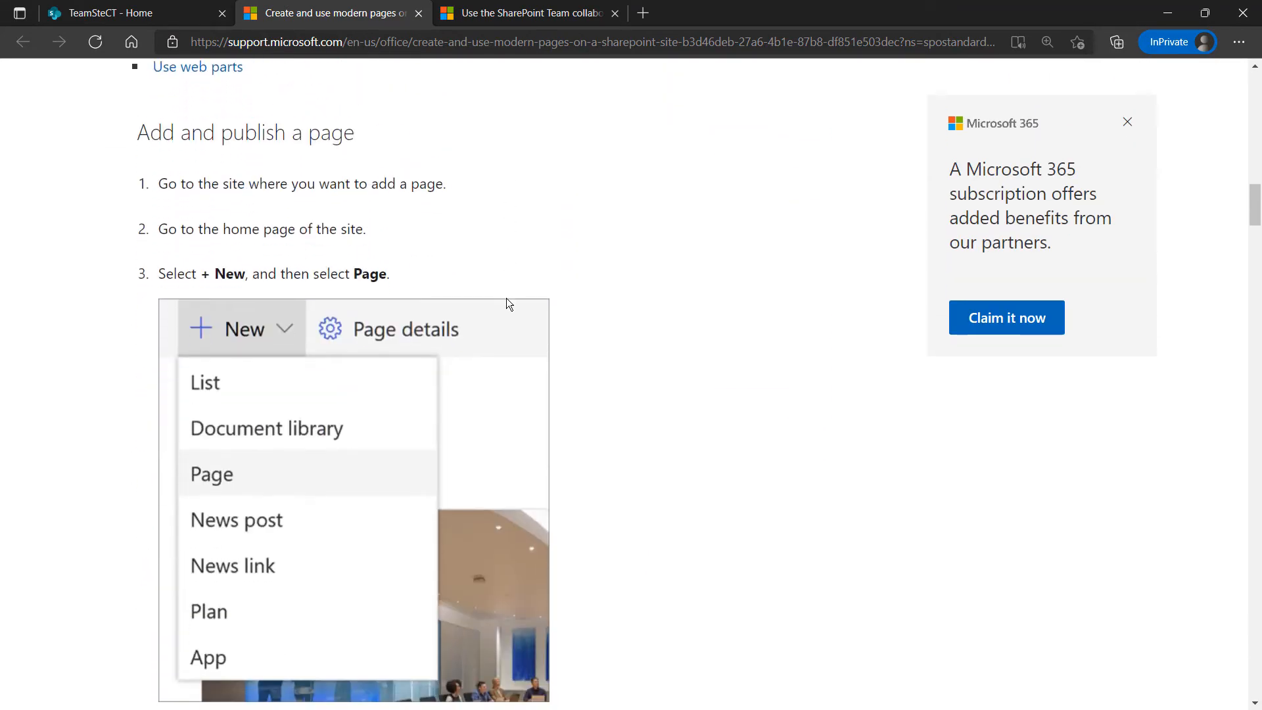
pyautogui.scroll(-6, 505, 299)
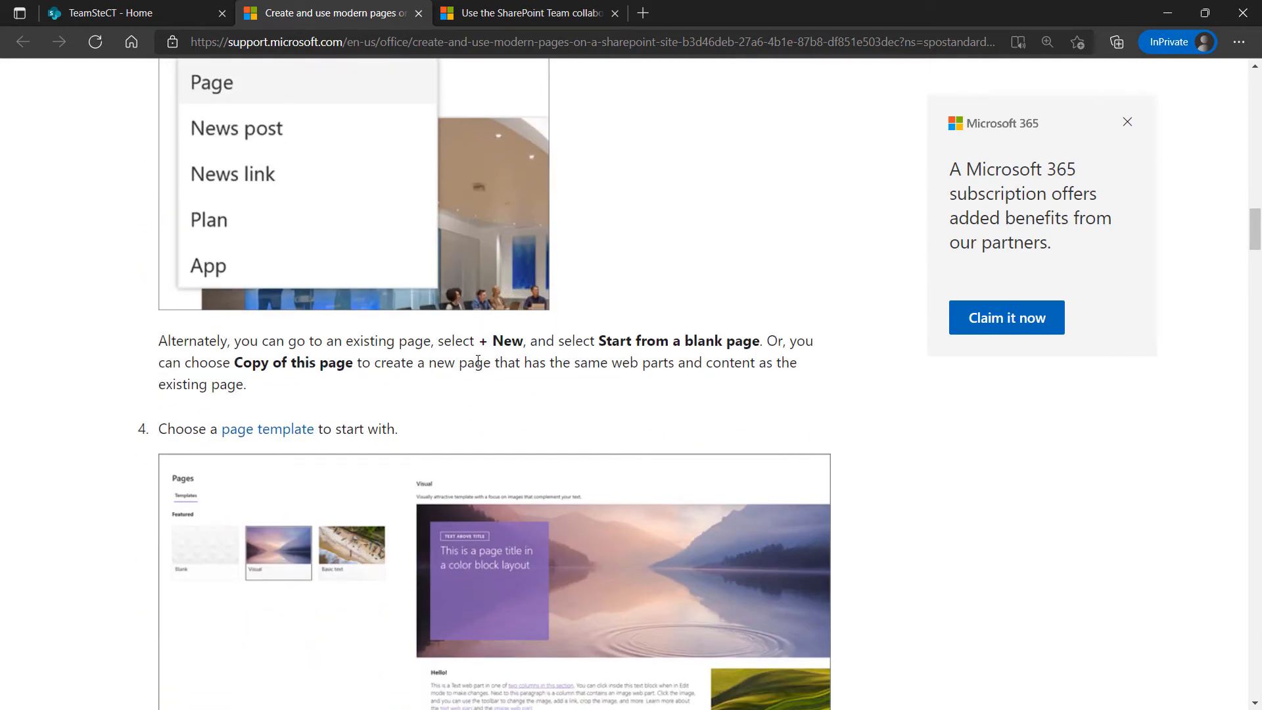
# Read through the Team collaboration site template article and its setup steps
pyautogui.click(511, 14)
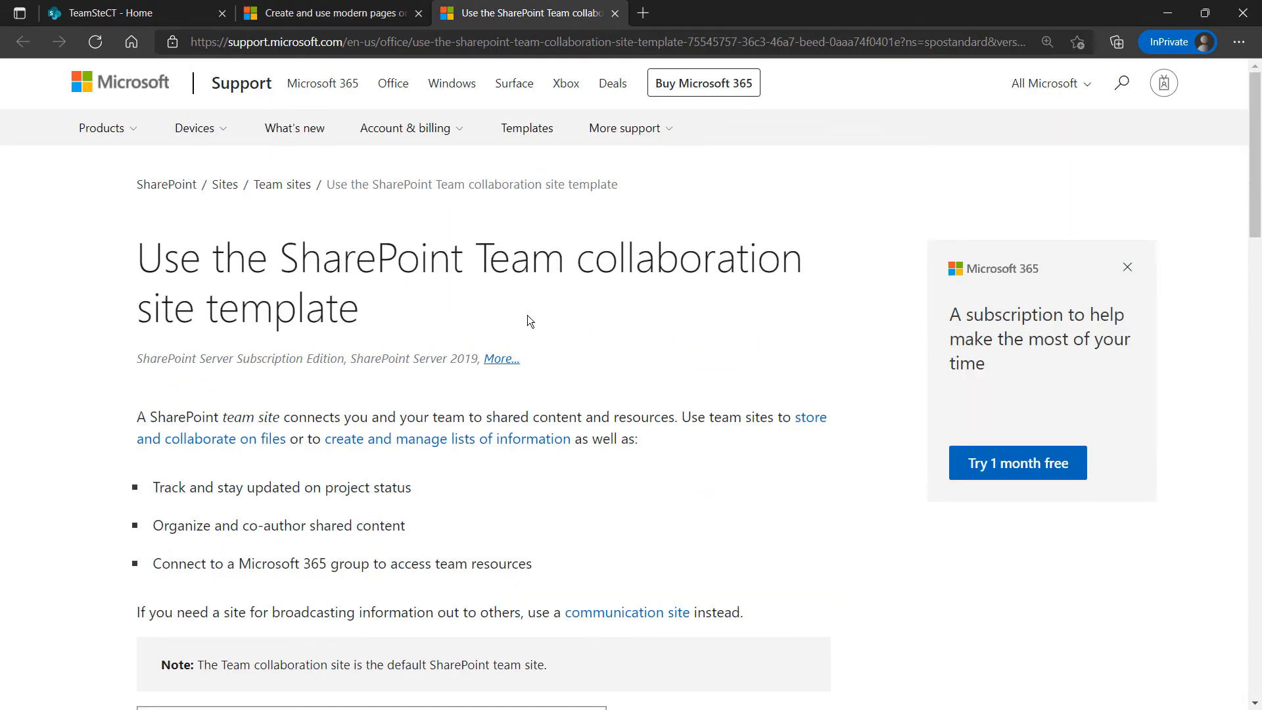
pyautogui.scroll(-9, 529, 314)
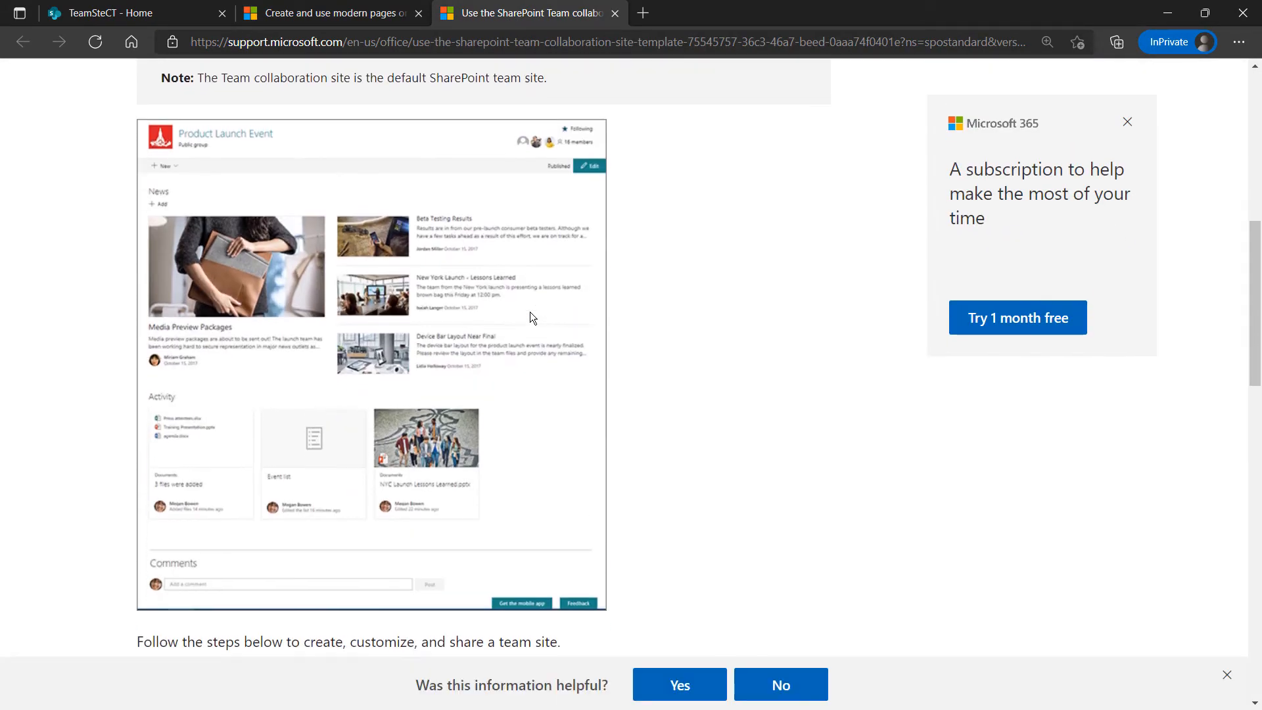
pyautogui.scroll(-6, 530, 311)
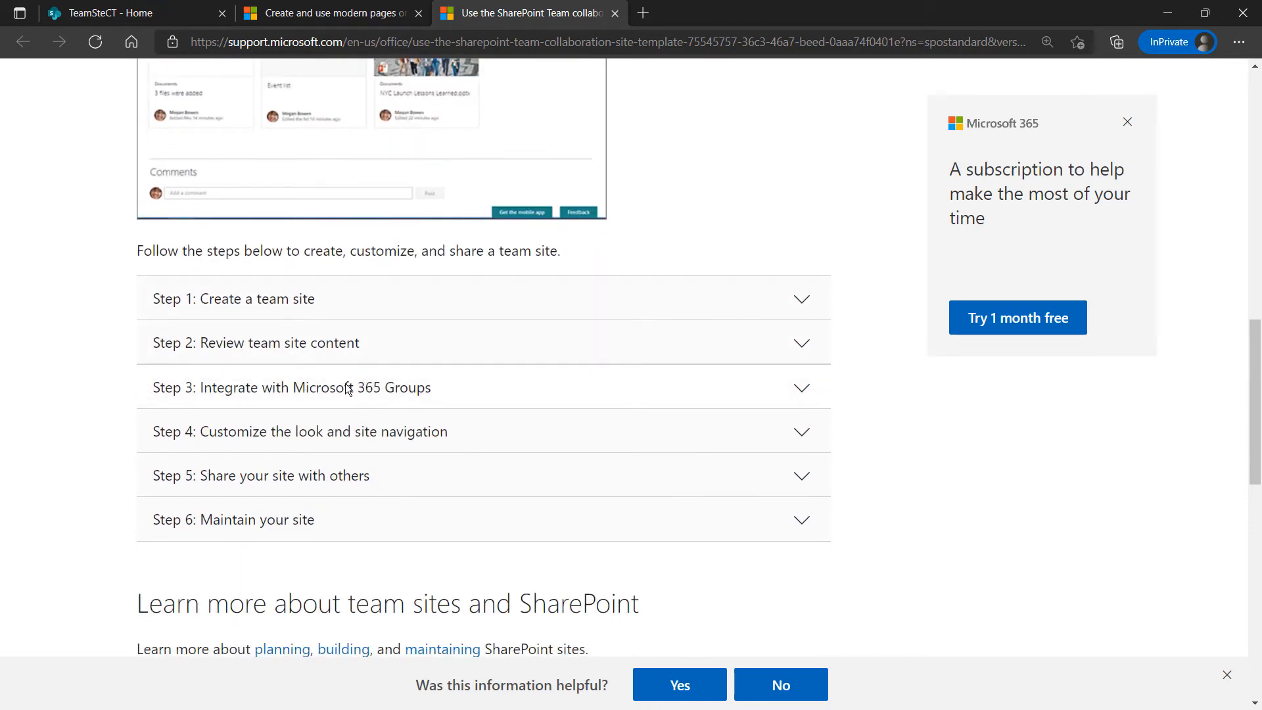
pyautogui.scroll(-6, 348, 388)
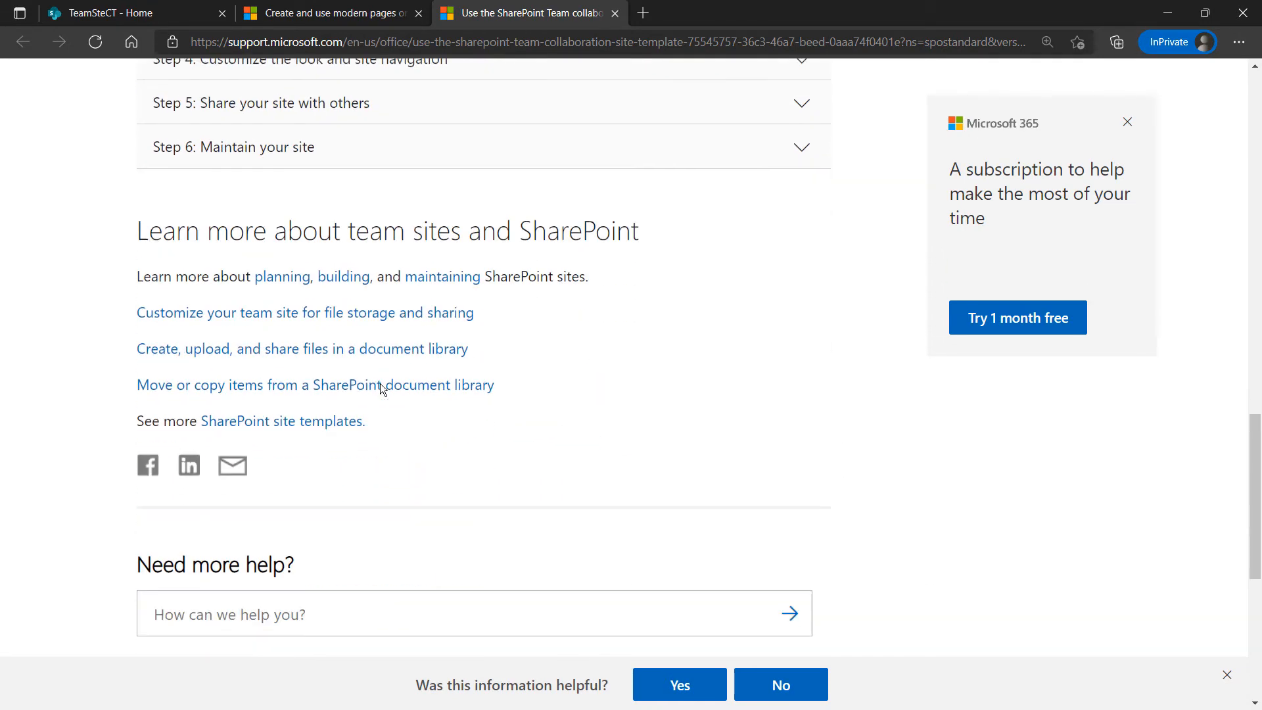
pyautogui.scroll(-7, 380, 388)
pyautogui.scroll(5, 380, 388)
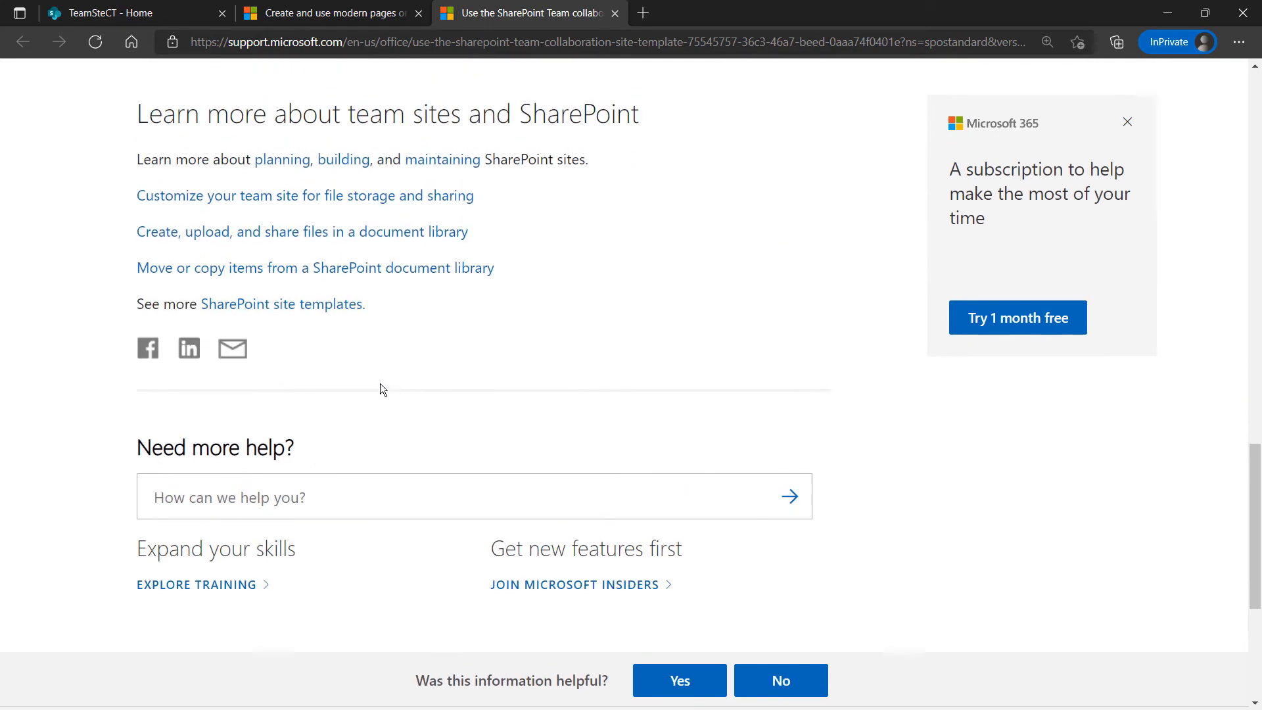
pyautogui.scroll(20, 381, 389)
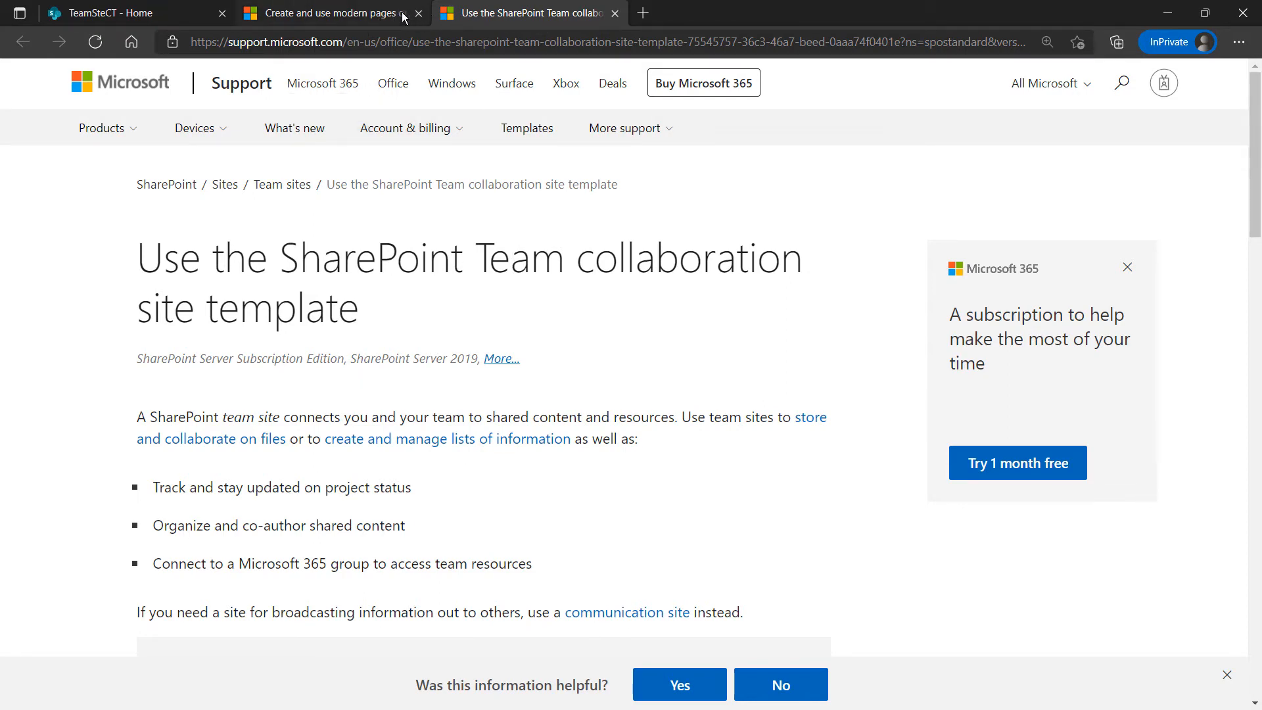
# Check the modern pages and template article tabs, ending on the TeamSteCT - Home tab
pyautogui.click(212, 13)
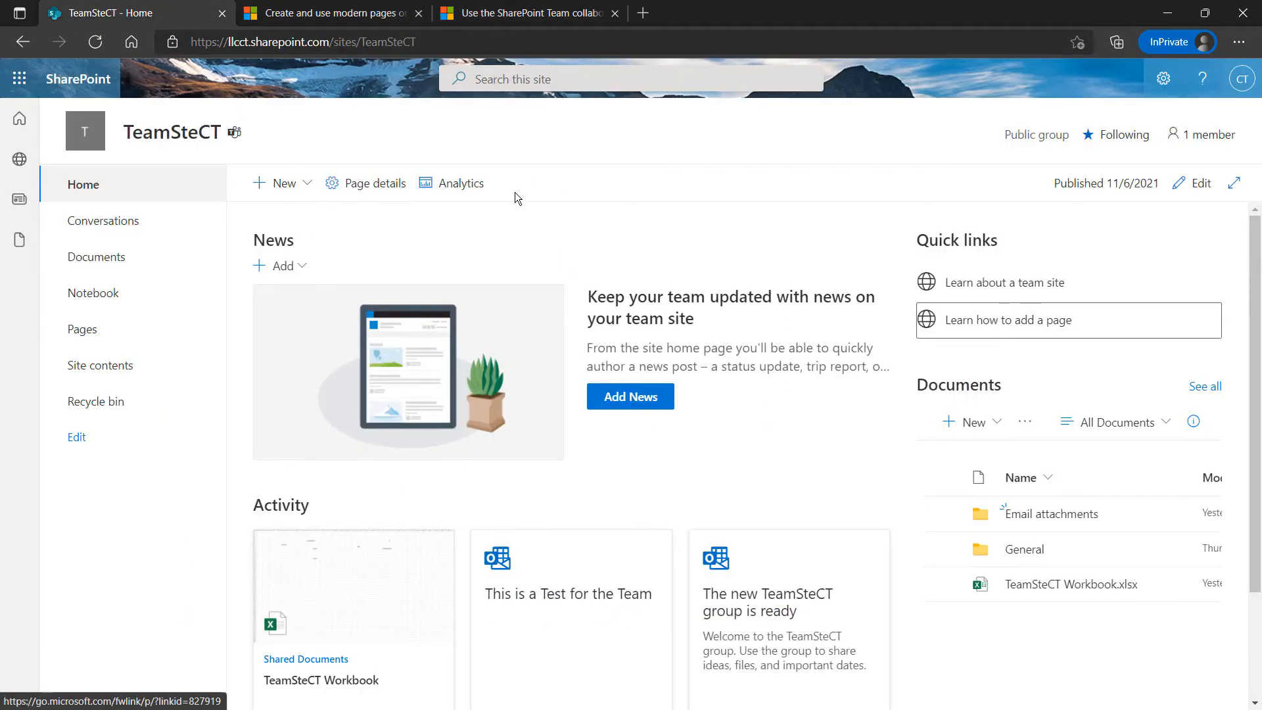
pyautogui.click(324, 13)
pyautogui.scroll(12, 507, 195)
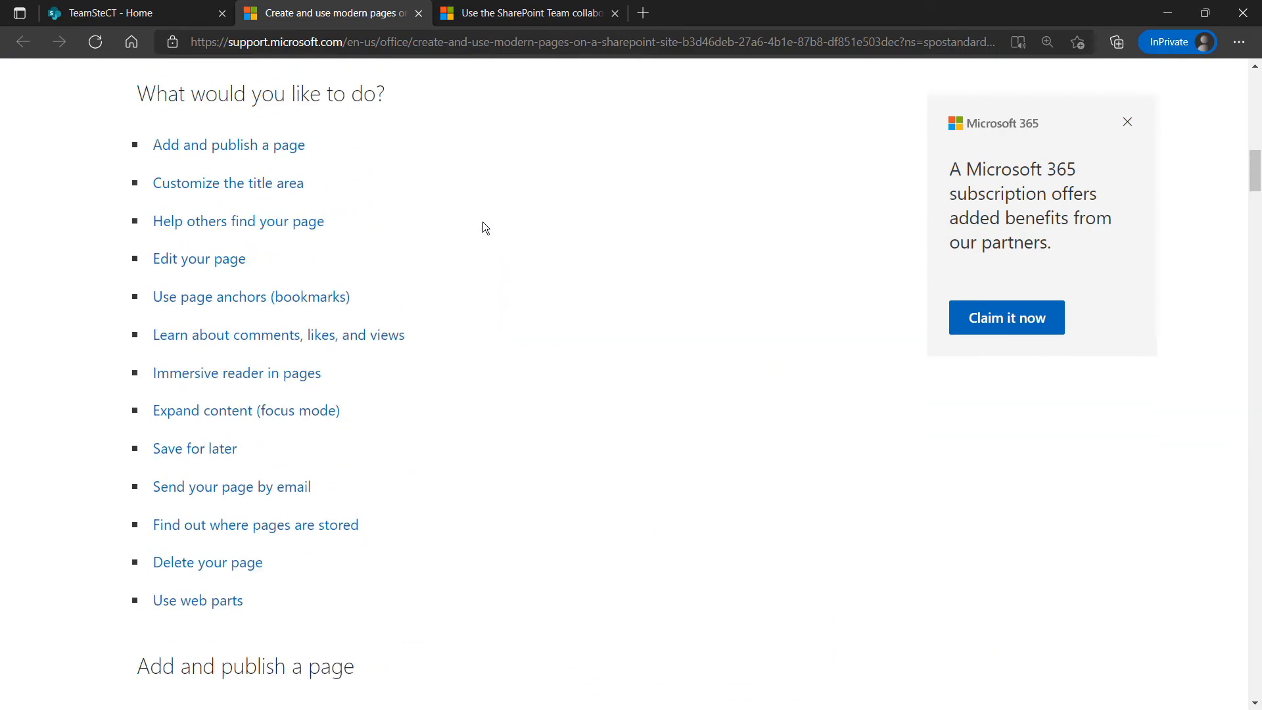
pyautogui.scroll(10, 482, 222)
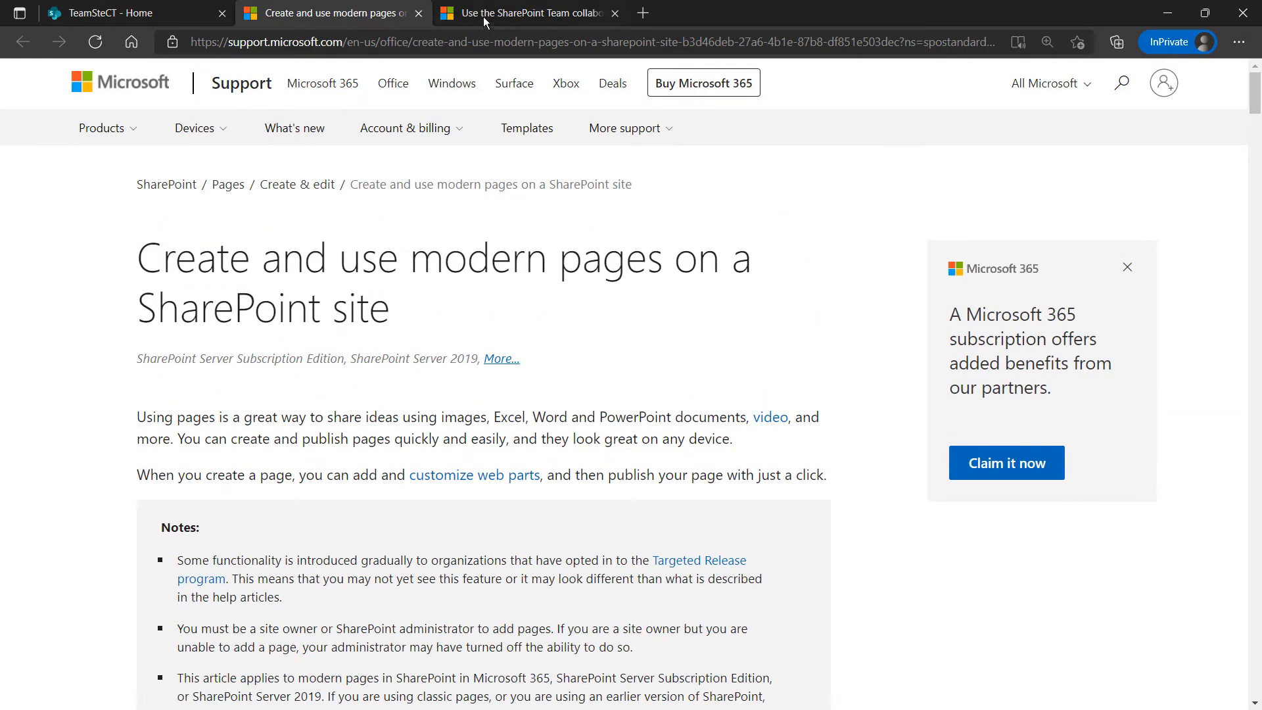
pyautogui.click(485, 19)
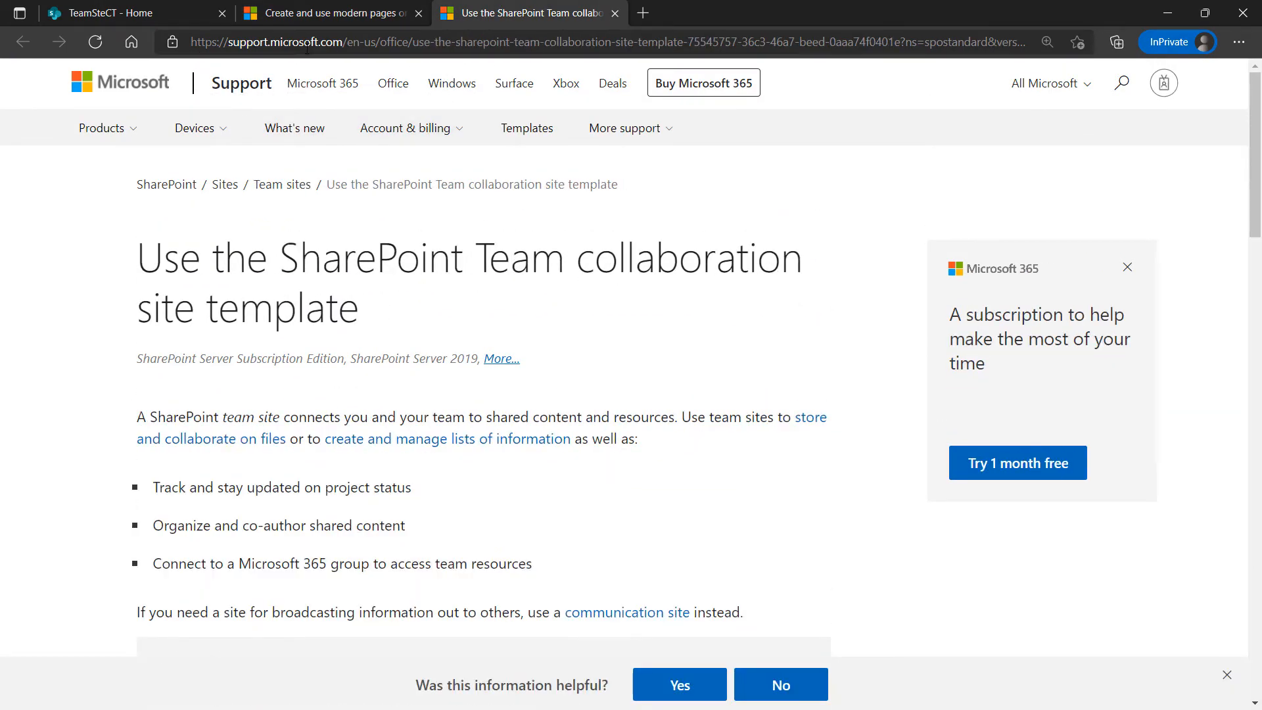
pyautogui.click(136, 18)
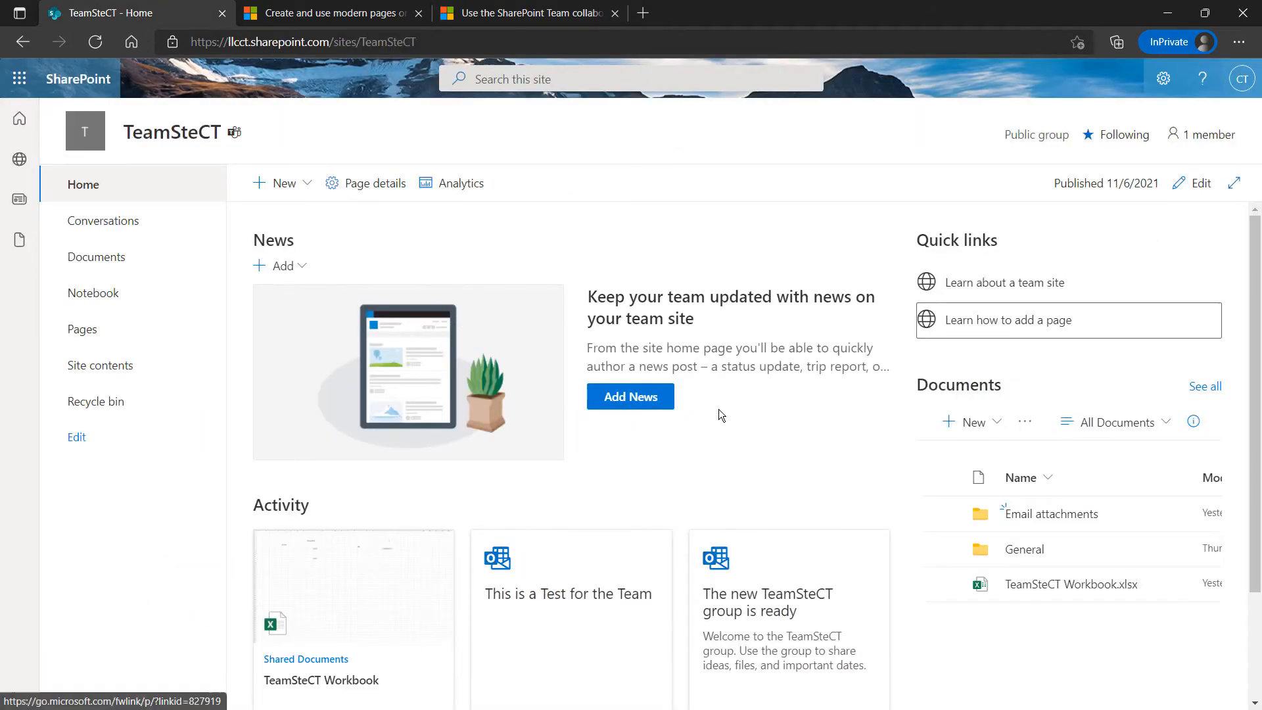
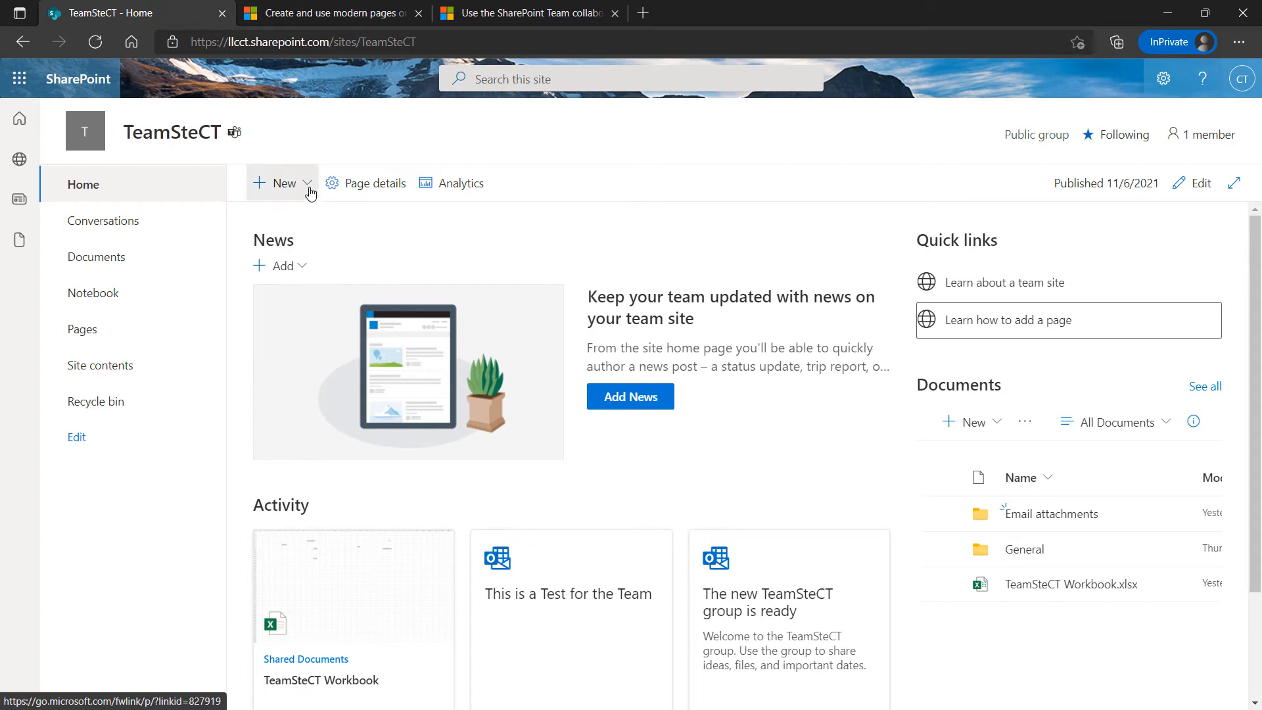
# Start a new site page from the New menu, keeping the Blank template selected
pyautogui.click(309, 189)
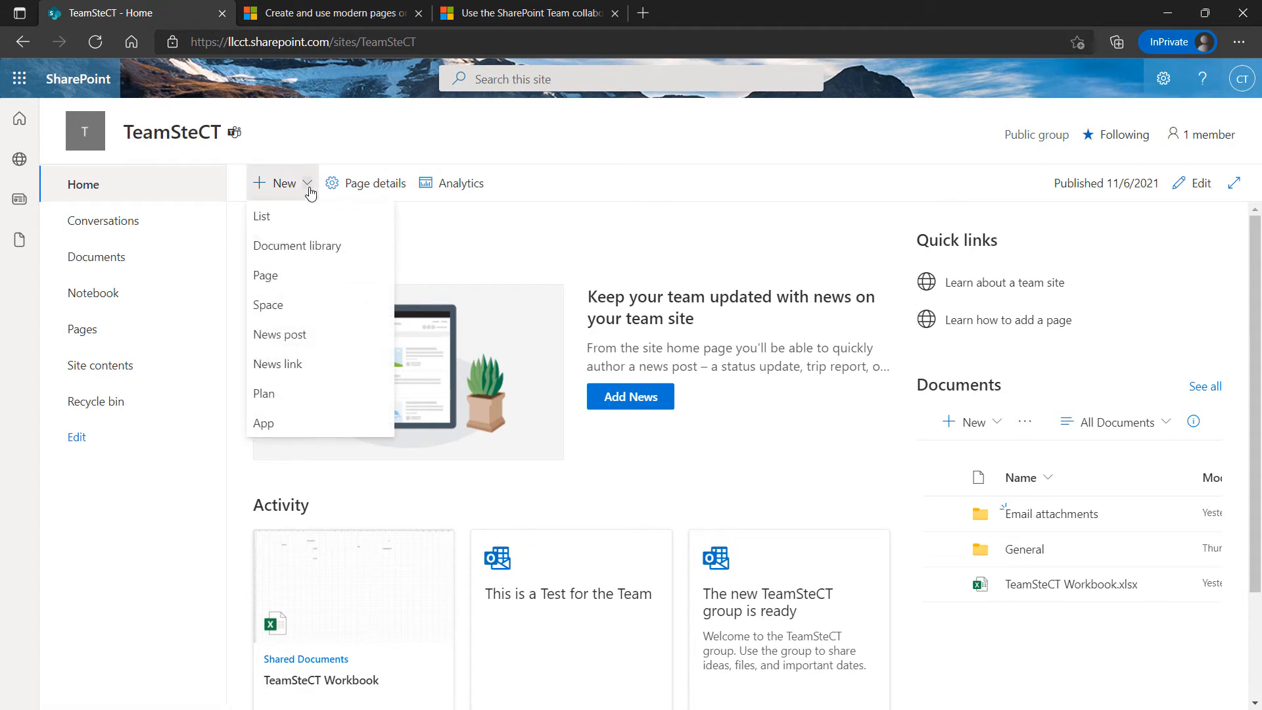
pyautogui.click(274, 285)
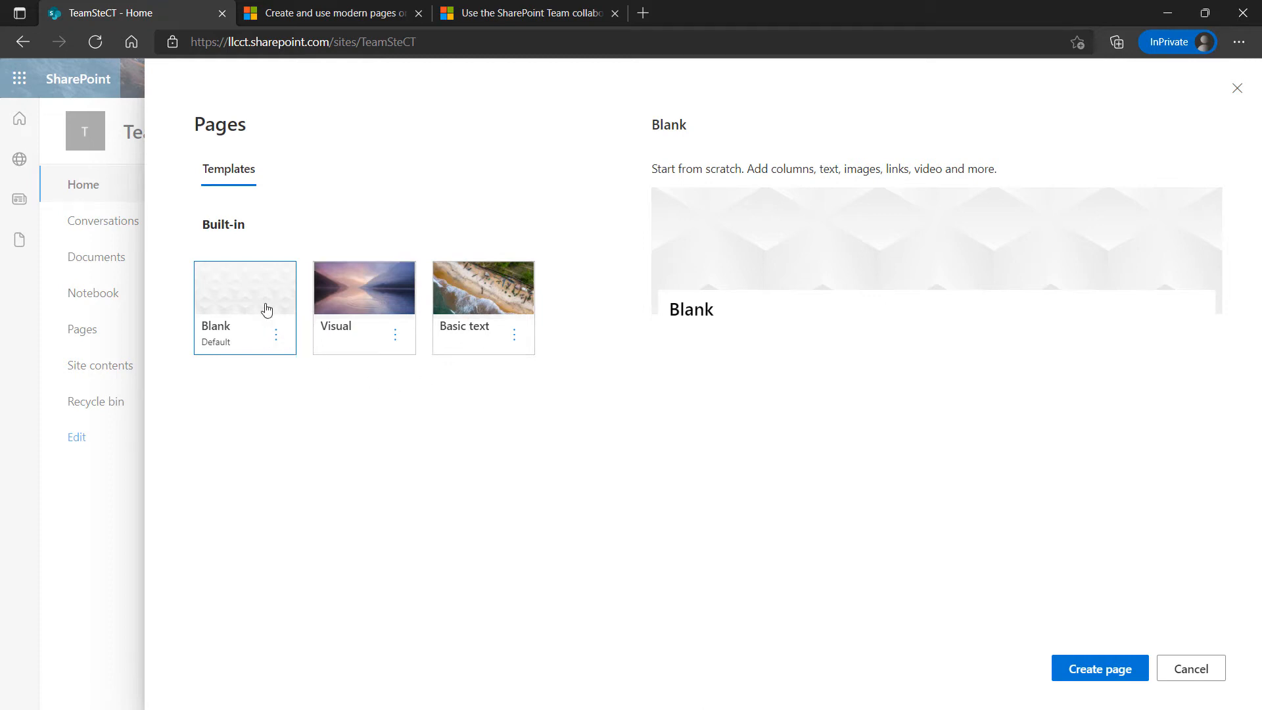
# Create the page from the Blank template
pyautogui.click(1077, 667)
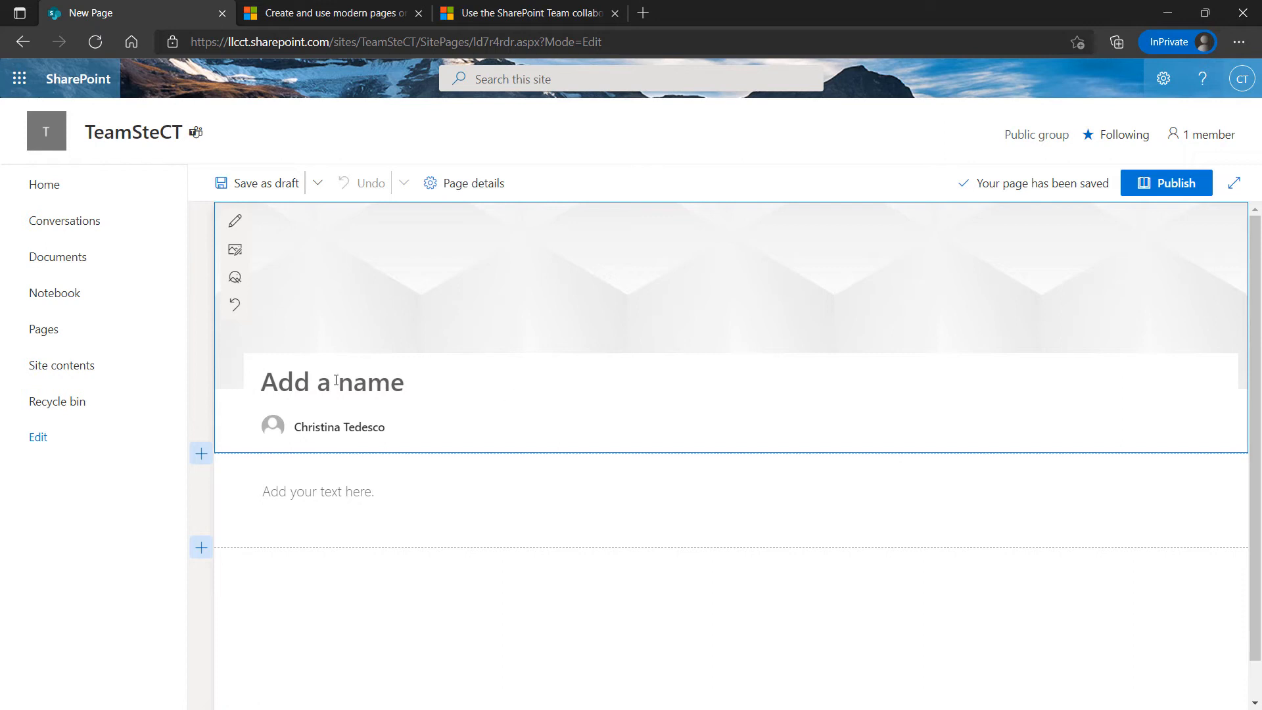
# Title the new page 'CT Site News Page', correcting the 'Sute' typo
pyautogui.click(286, 381)
pyautogui.write('CT ')
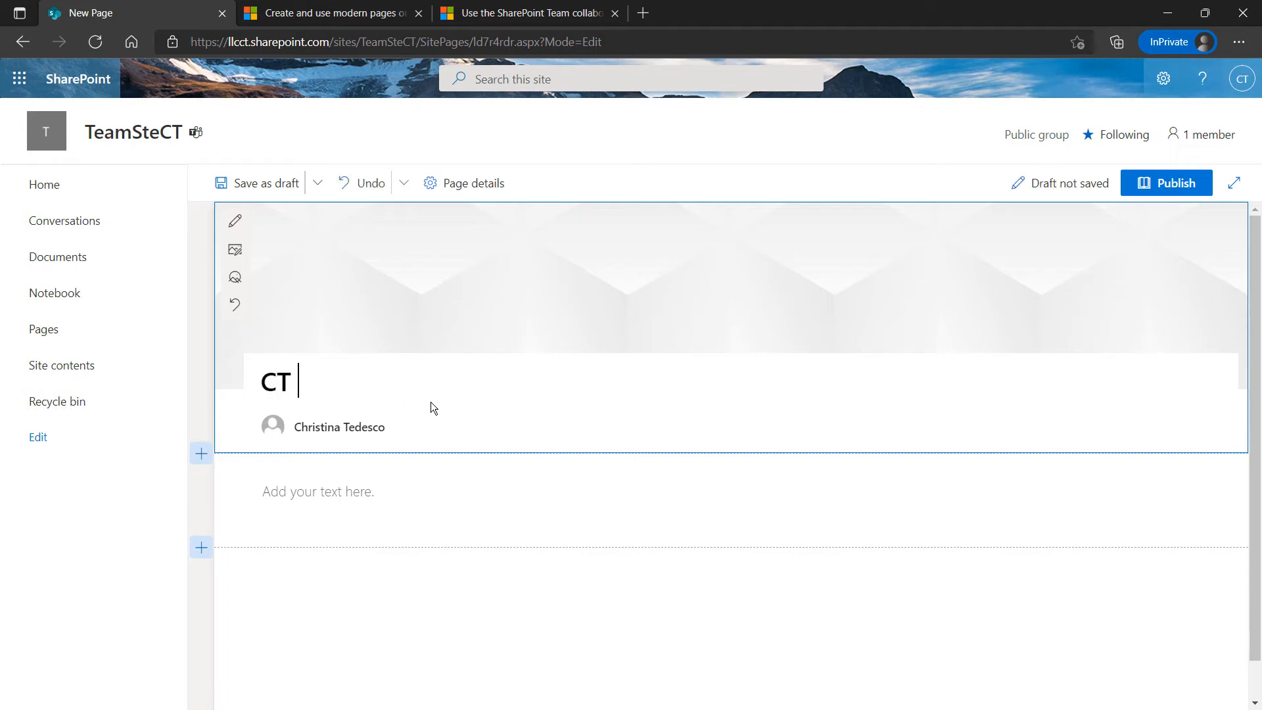
pyautogui.write('Sute')
pyautogui.press('BackSpace')
pyautogui.press('BackSpace')
pyautogui.press('BackSpace')
pyautogui.write('ite News')
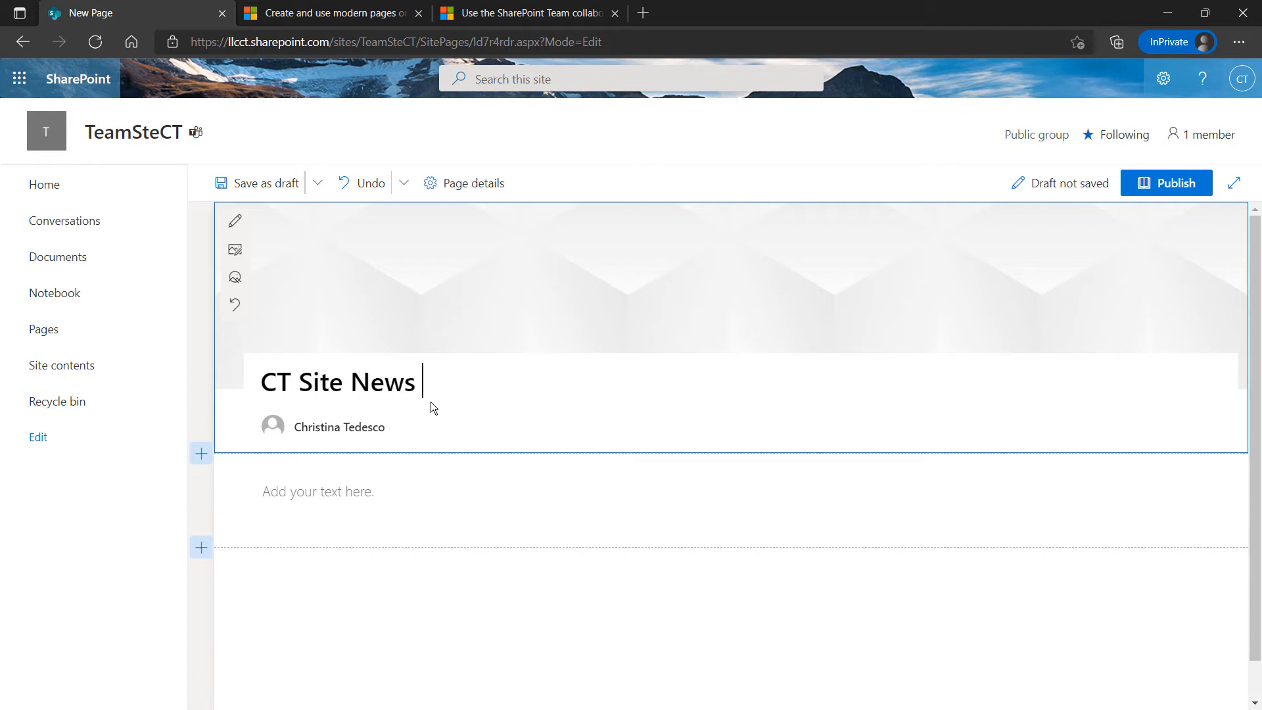
pyautogui.write(' Page')
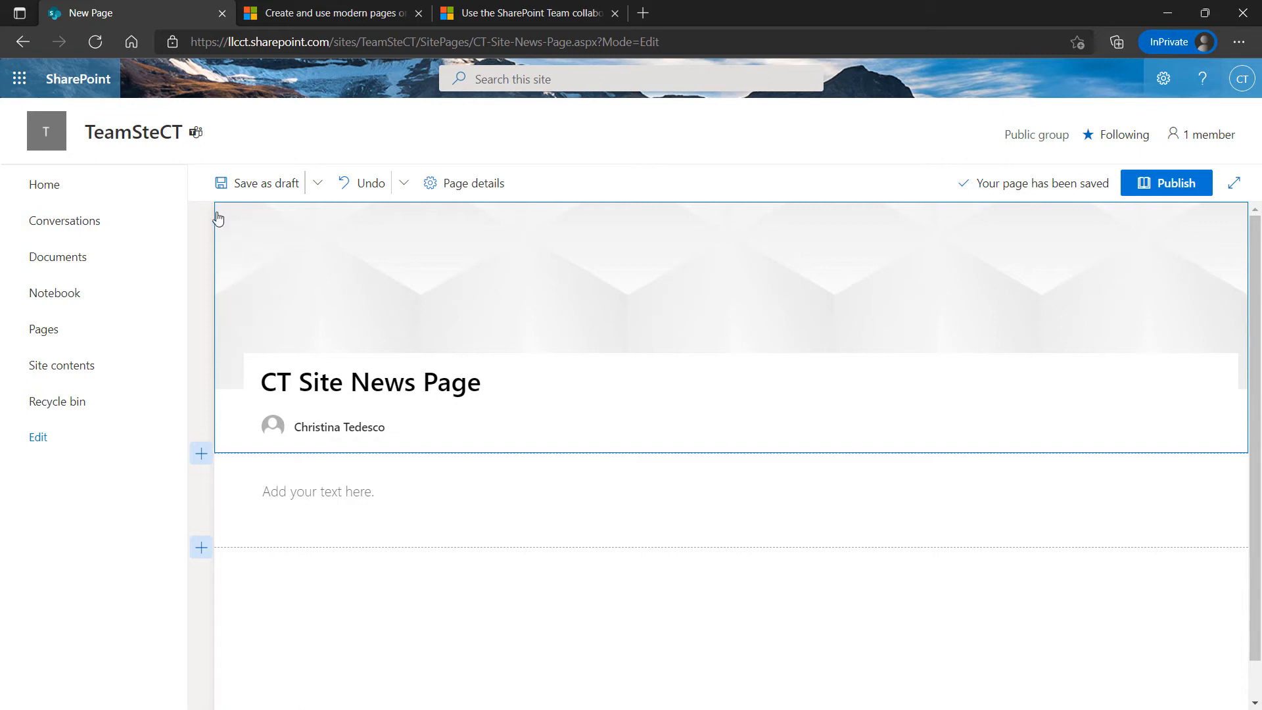
pyautogui.scroll(-1, 229, 266)
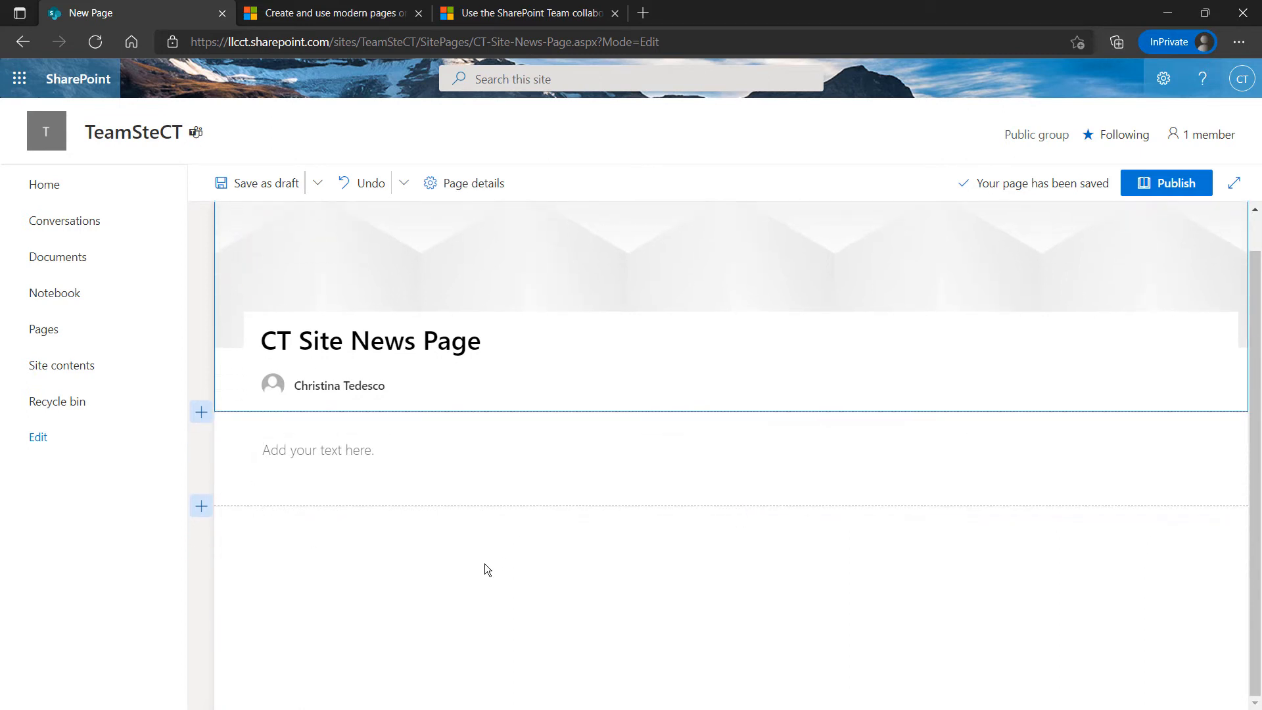
pyautogui.scroll(1, 505, 512)
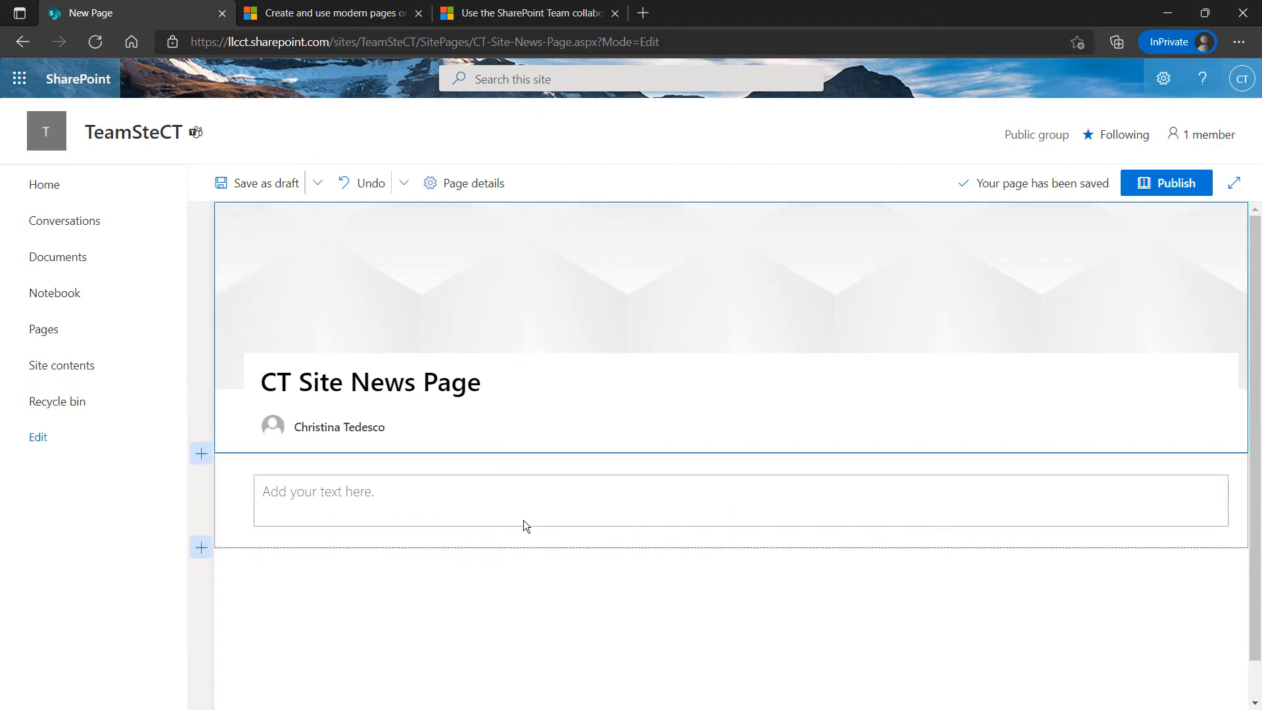
pyautogui.scroll(-1, 542, 577)
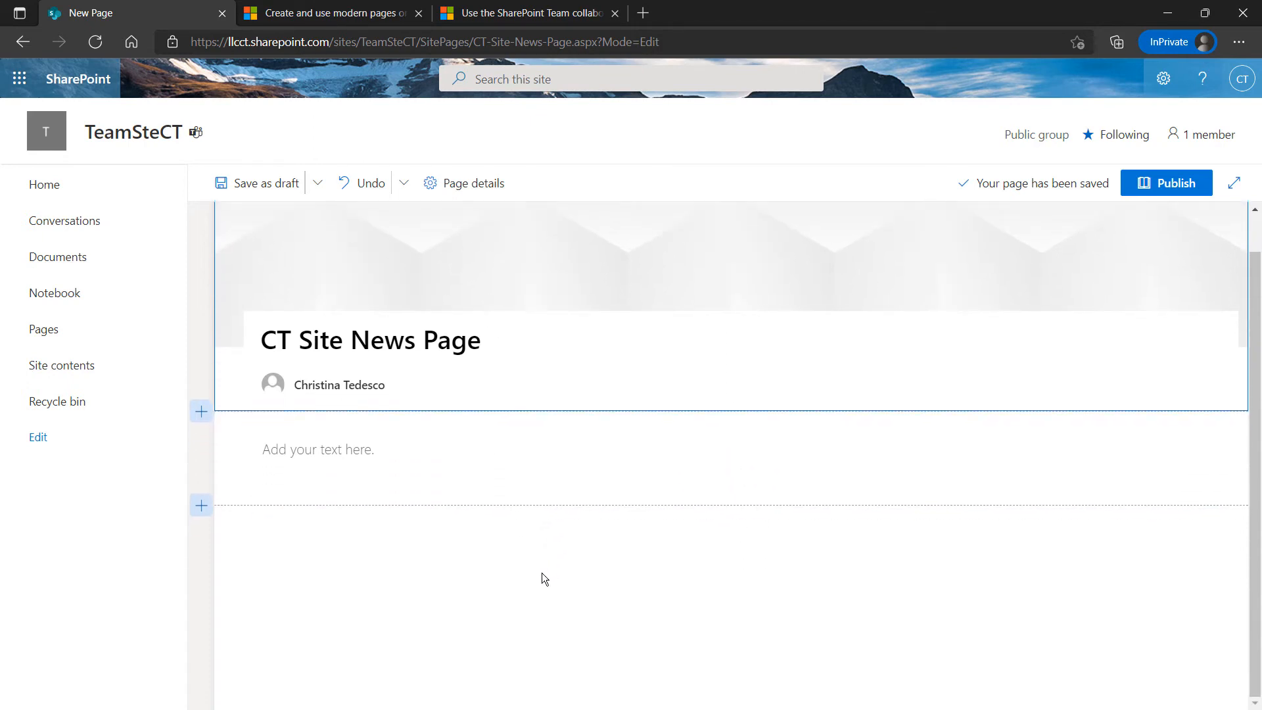
pyautogui.scroll(1, 542, 570)
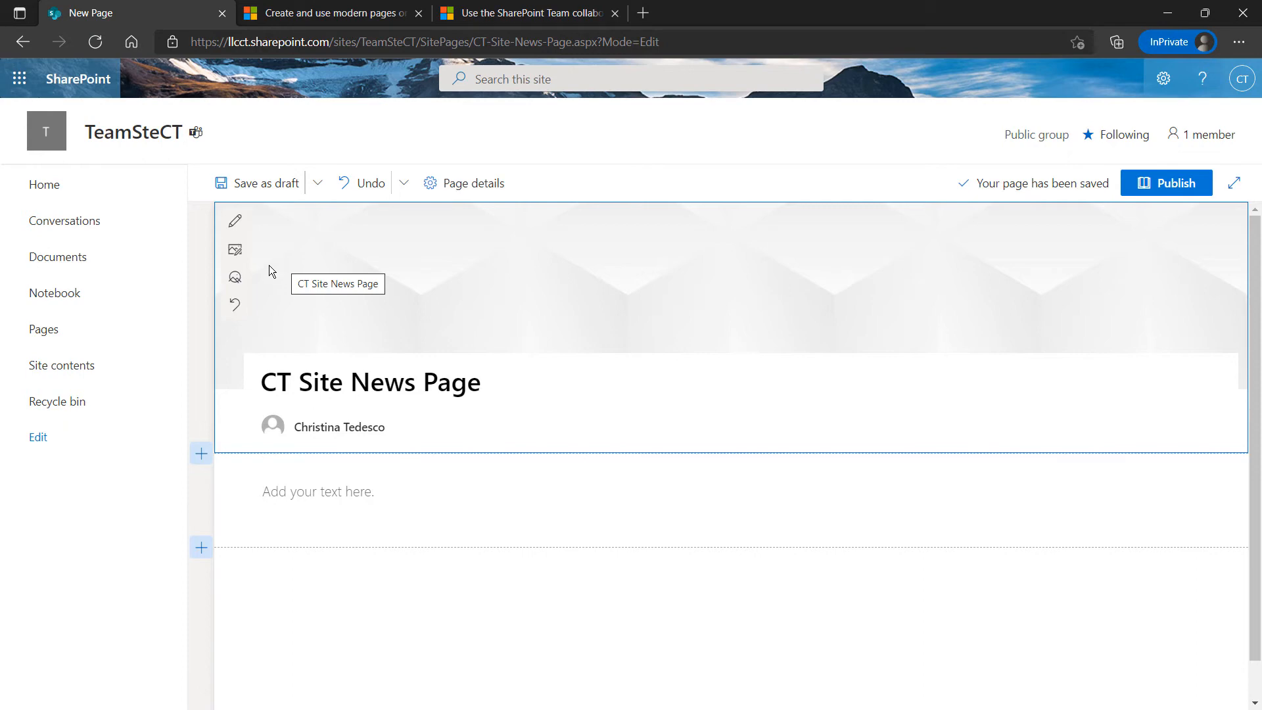
# Replace the header banner with the colourful smoke stock image
pyautogui.click(235, 254)
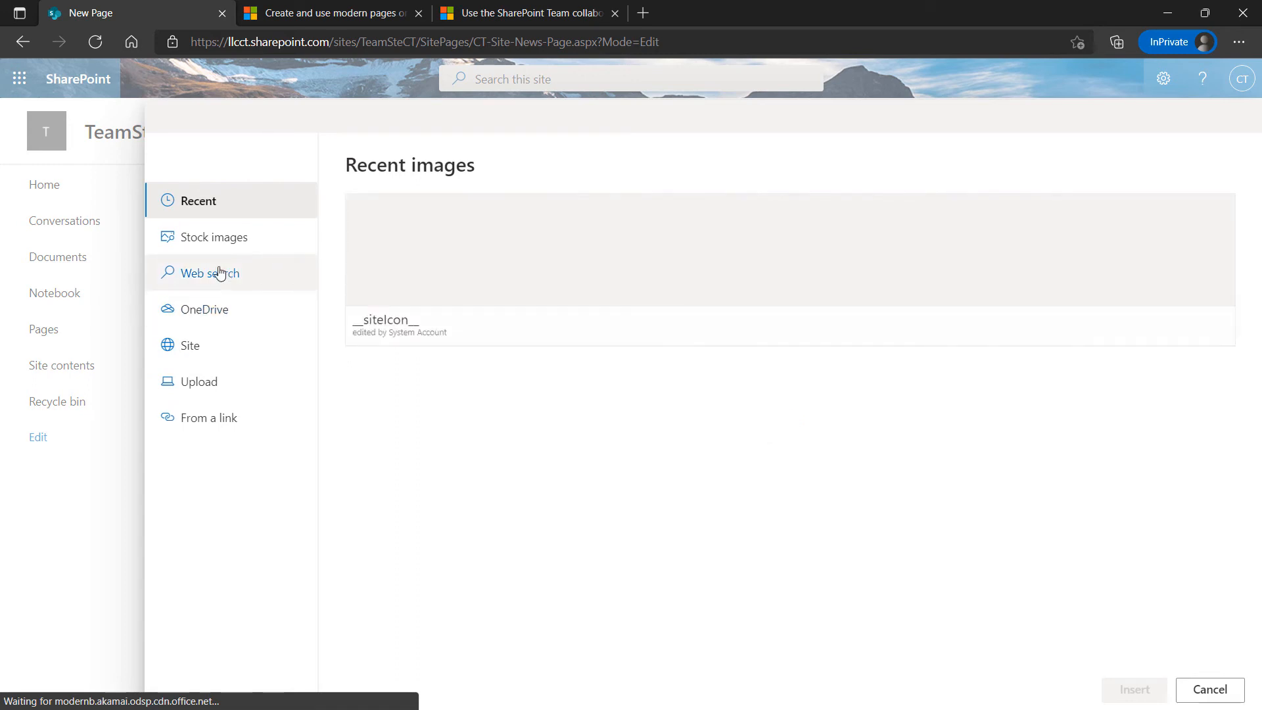
pyautogui.click(215, 239)
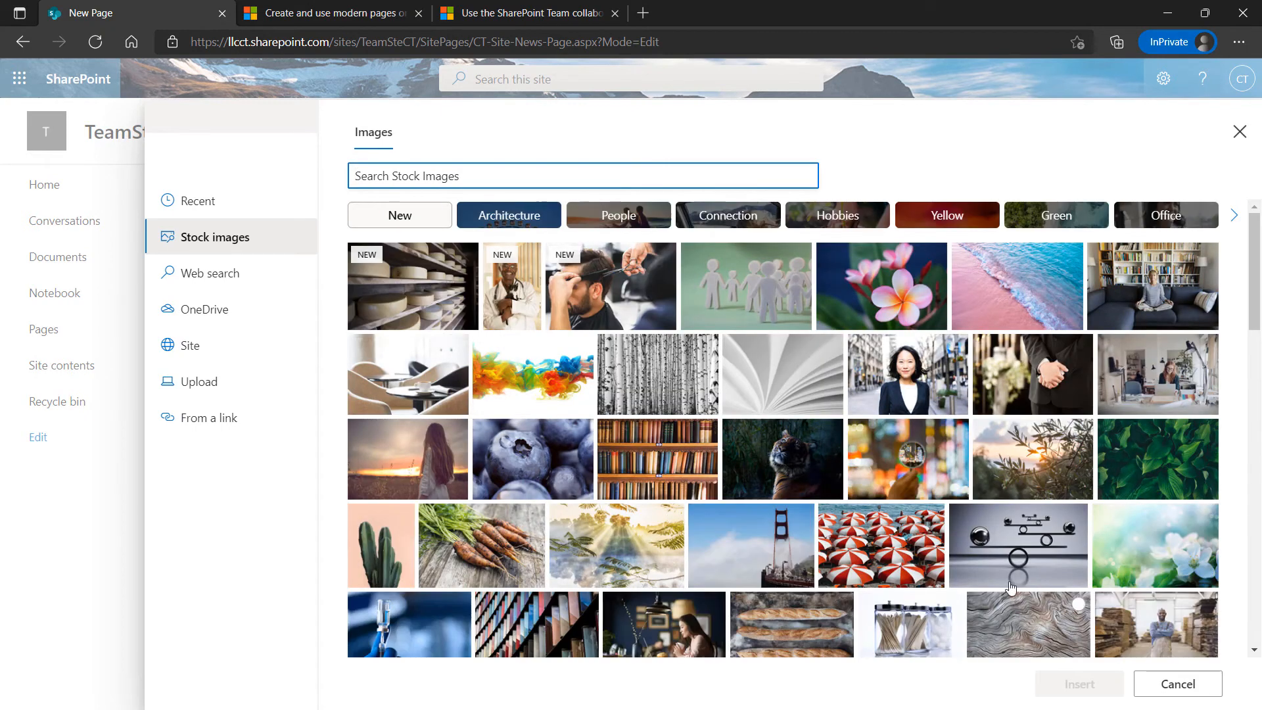
pyautogui.click(523, 381)
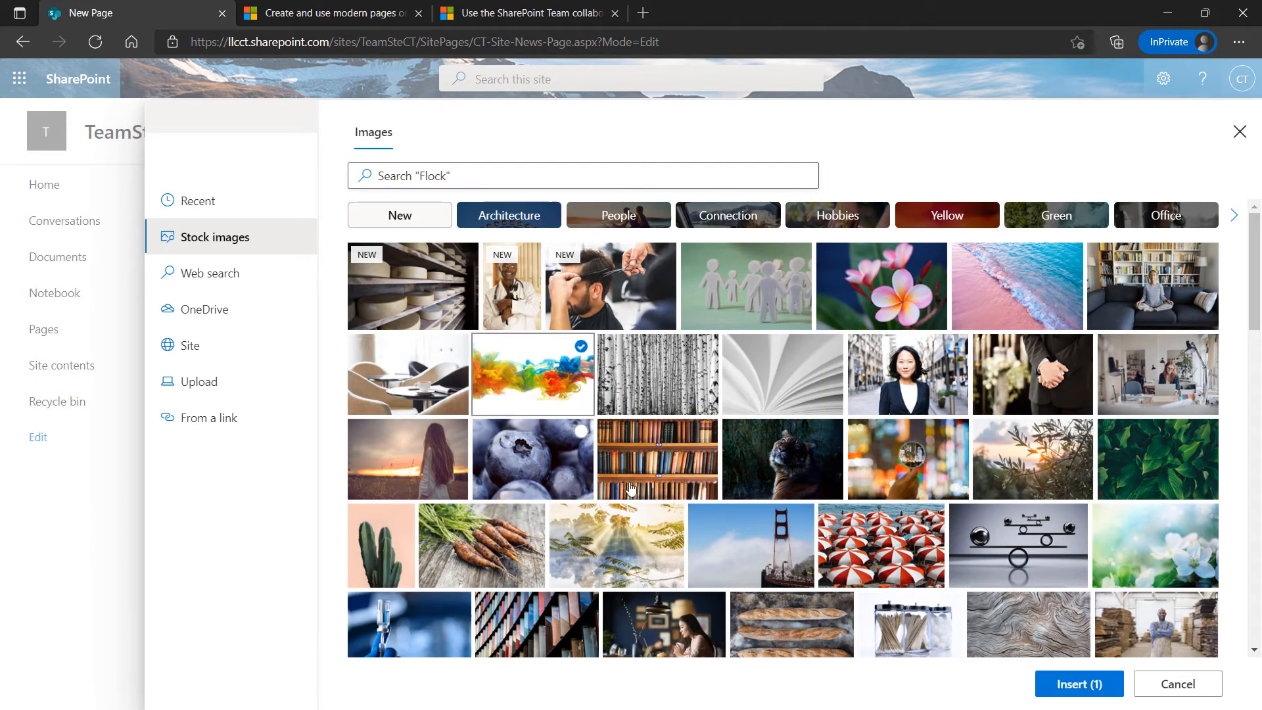
pyautogui.click(1078, 683)
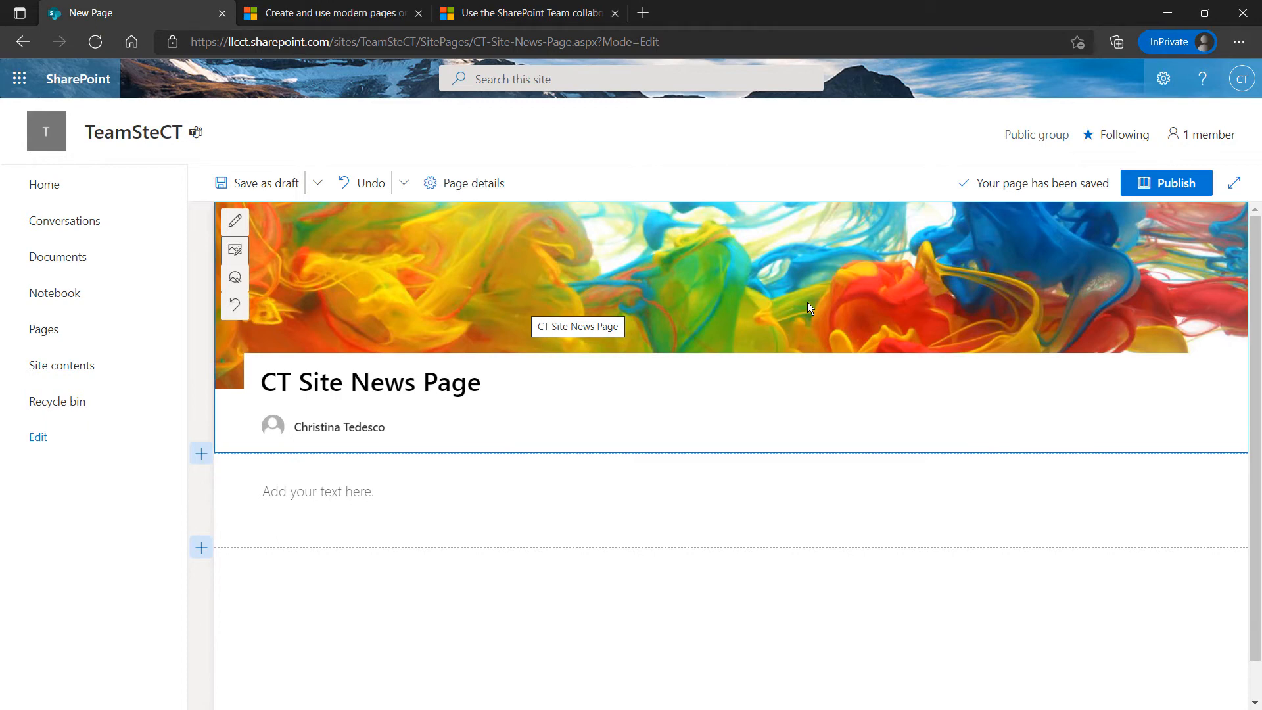
# Type 'Welcome to our new home page for news in our site!!' into the text area, fixing typos
pyautogui.scroll(-1, 439, 460)
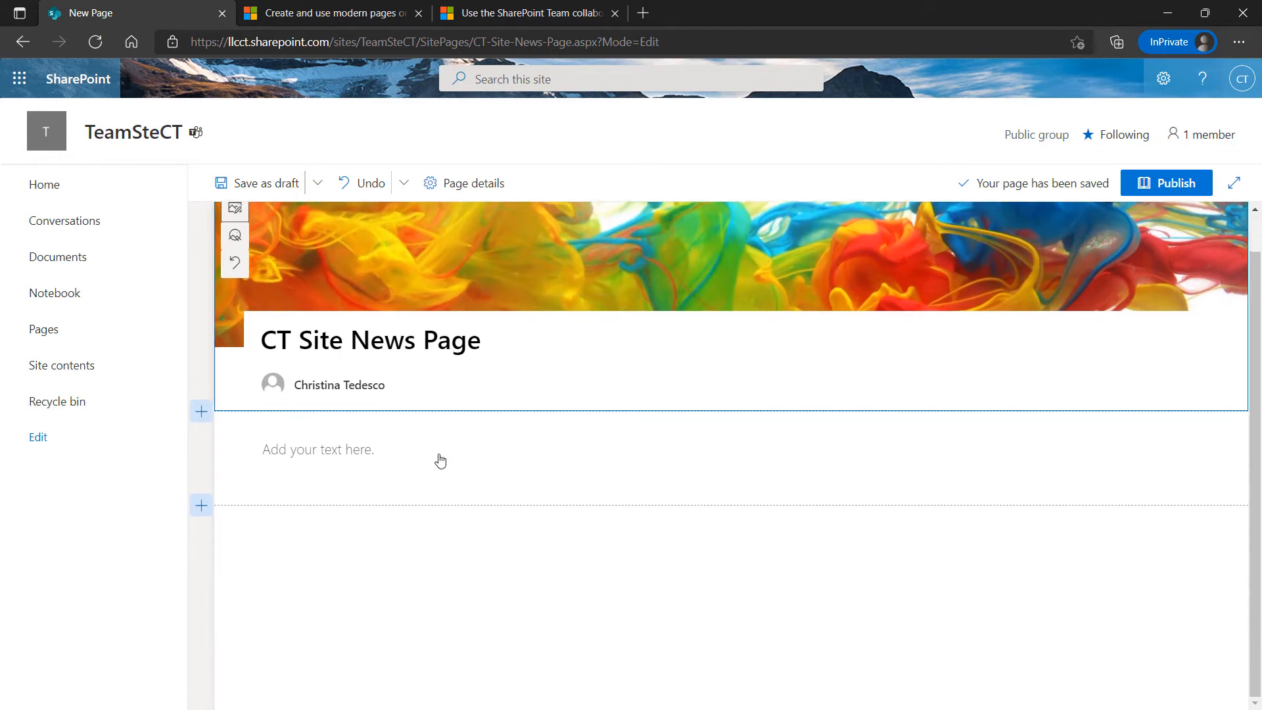
pyautogui.click(383, 475)
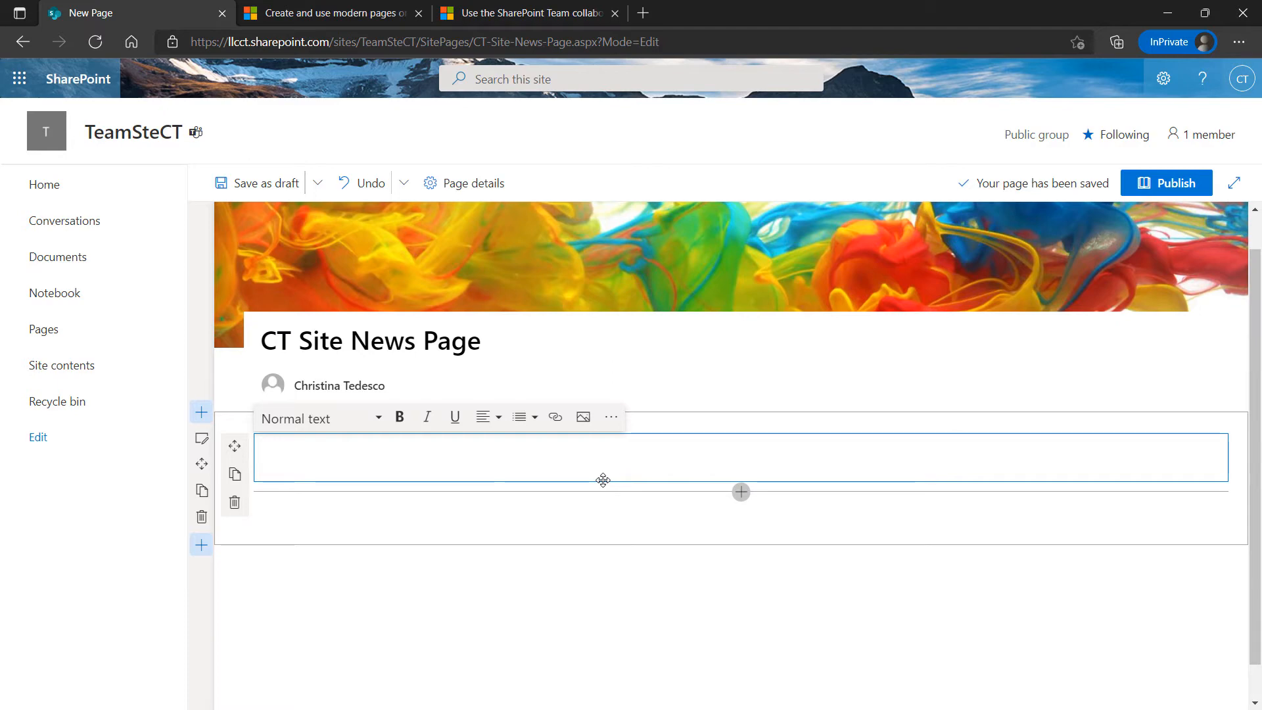
pyautogui.write('Wwel')
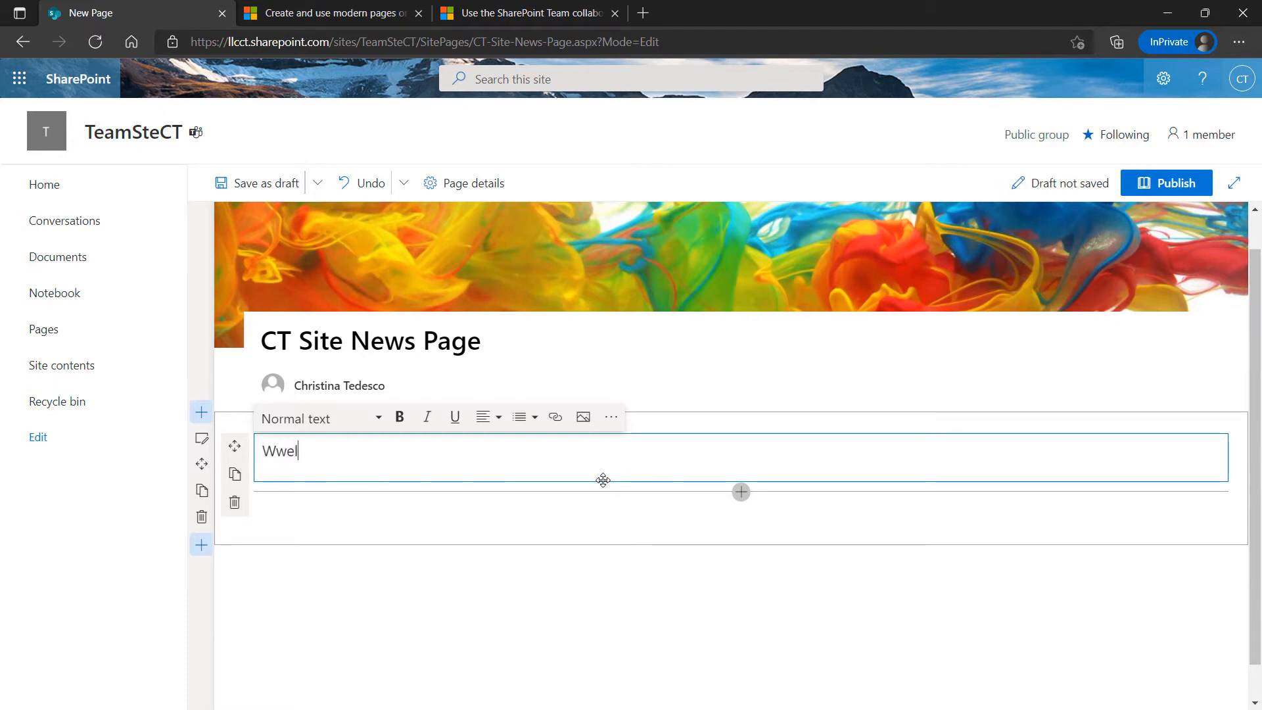
pyautogui.press('BackSpace')
pyautogui.press('BackSpace')
pyautogui.press('BackSpace')
pyautogui.write('el')
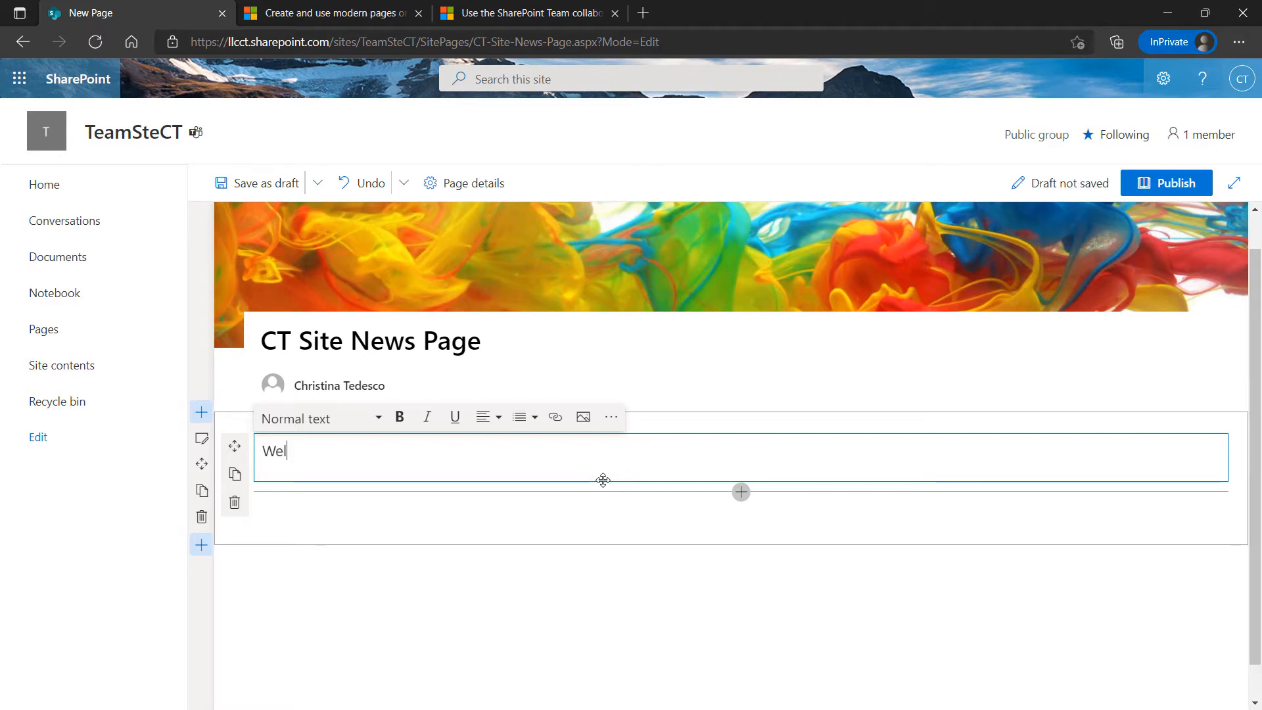
pyautogui.write('come to our')
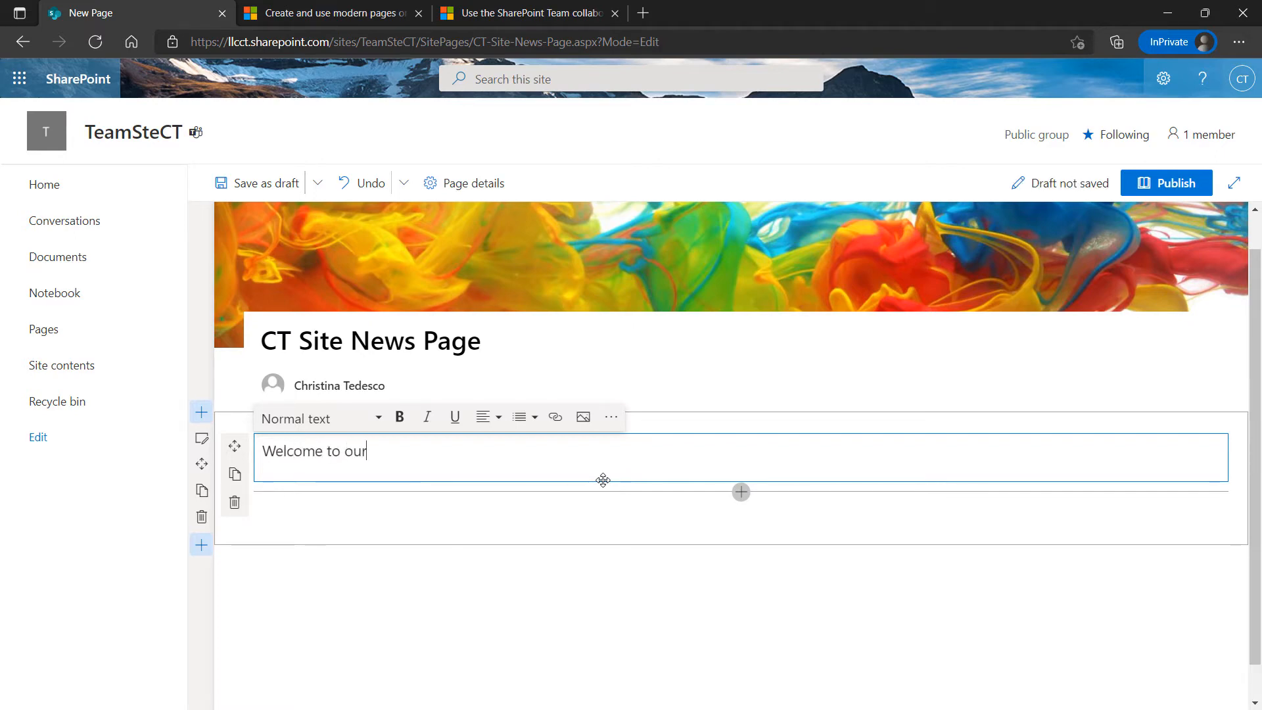
pyautogui.write(' new ')
pyautogui.write('ome')
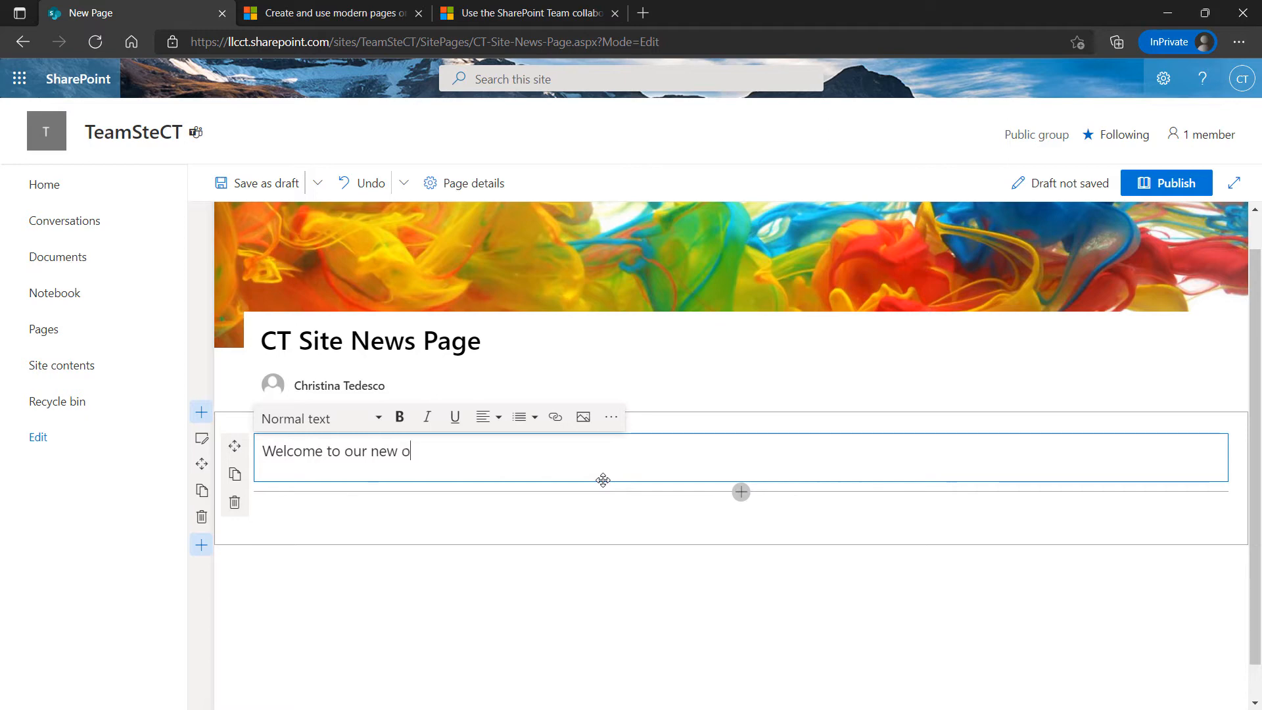
pyautogui.press('BackSpace')
pyautogui.press('BackSpace')
pyautogui.press('BackSpace')
pyautogui.press('BackSpace')
pyautogui.write('h')
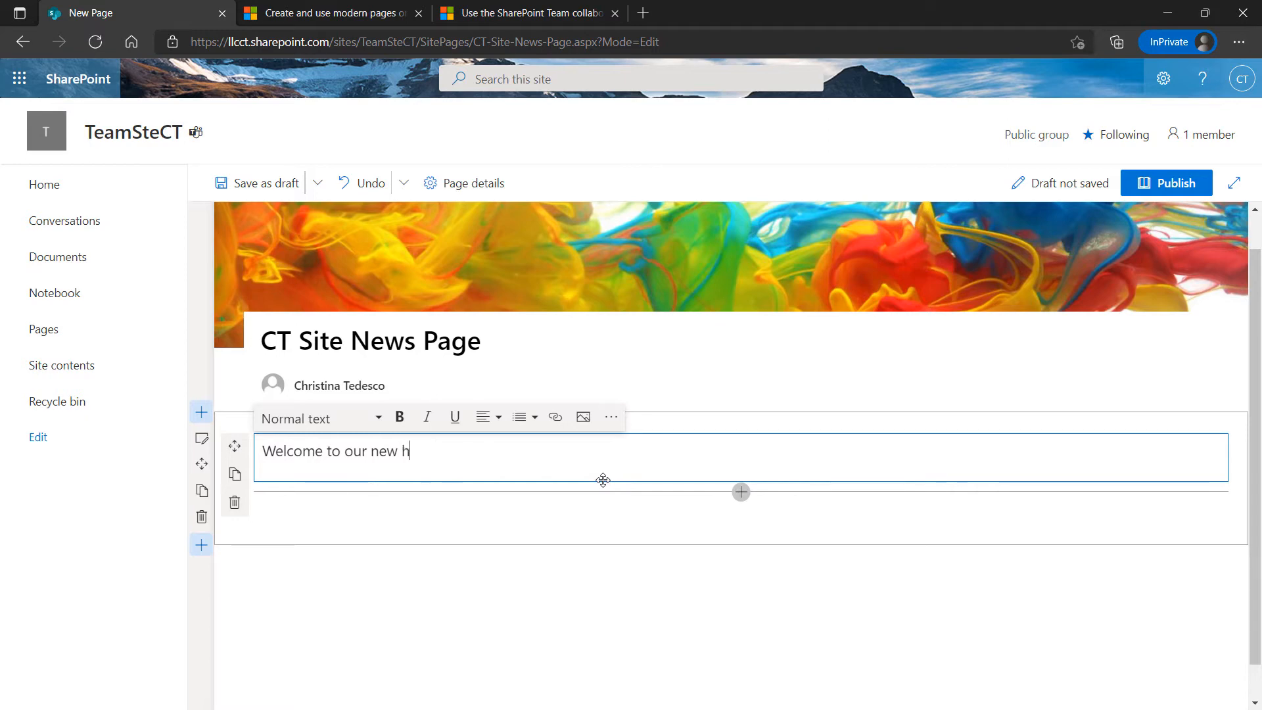
pyautogui.write('ome page for ')
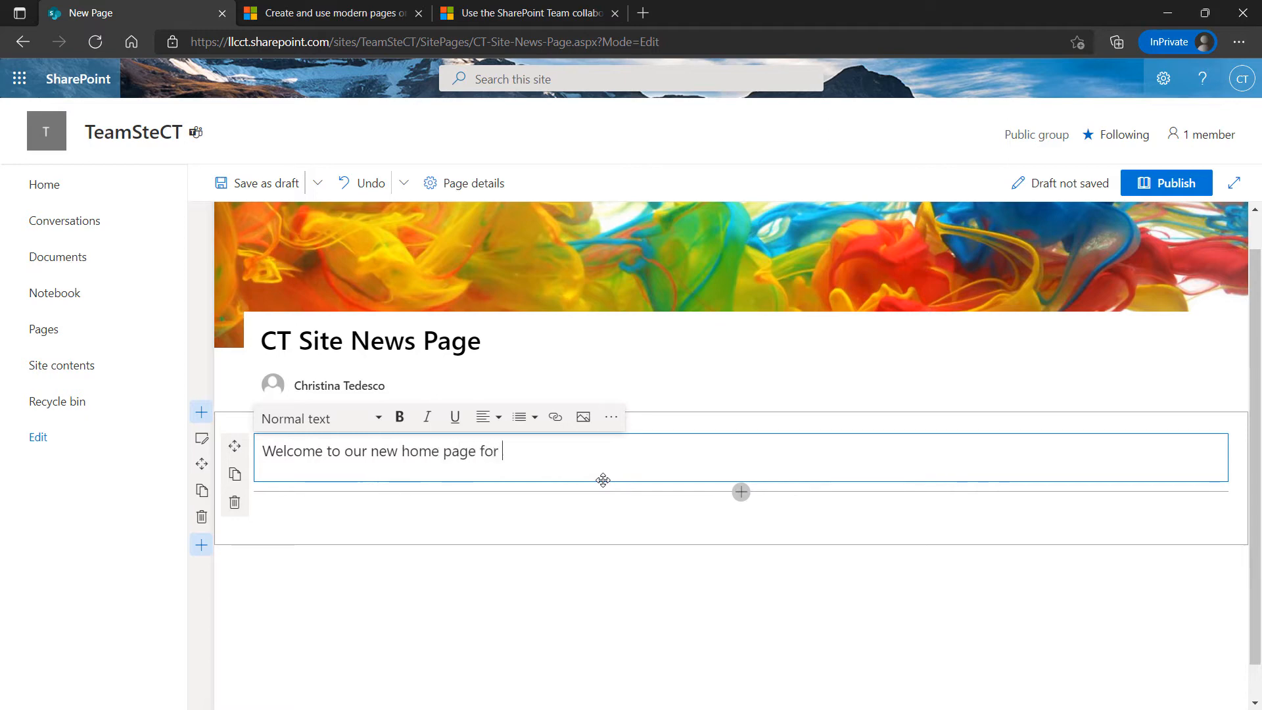
pyautogui.write('news in our ie')
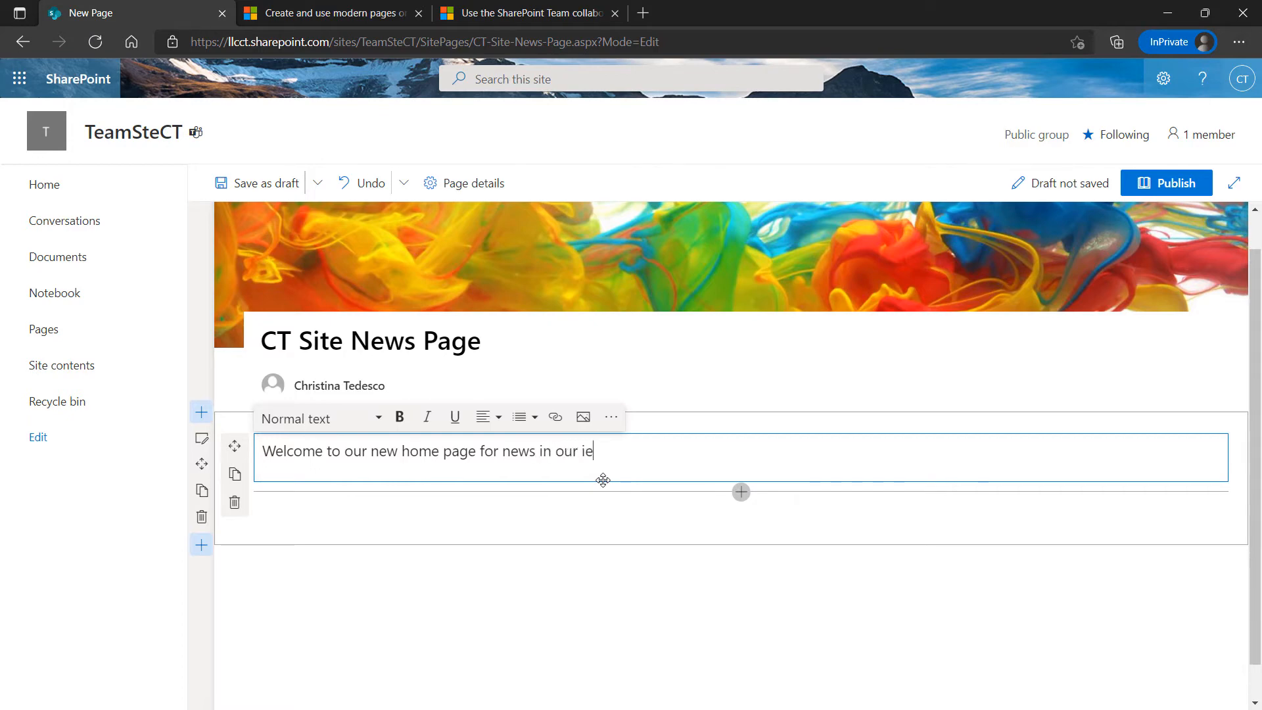
pyautogui.press('BackSpace')
pyautogui.press('BackSpace')
pyautogui.write('site!!')
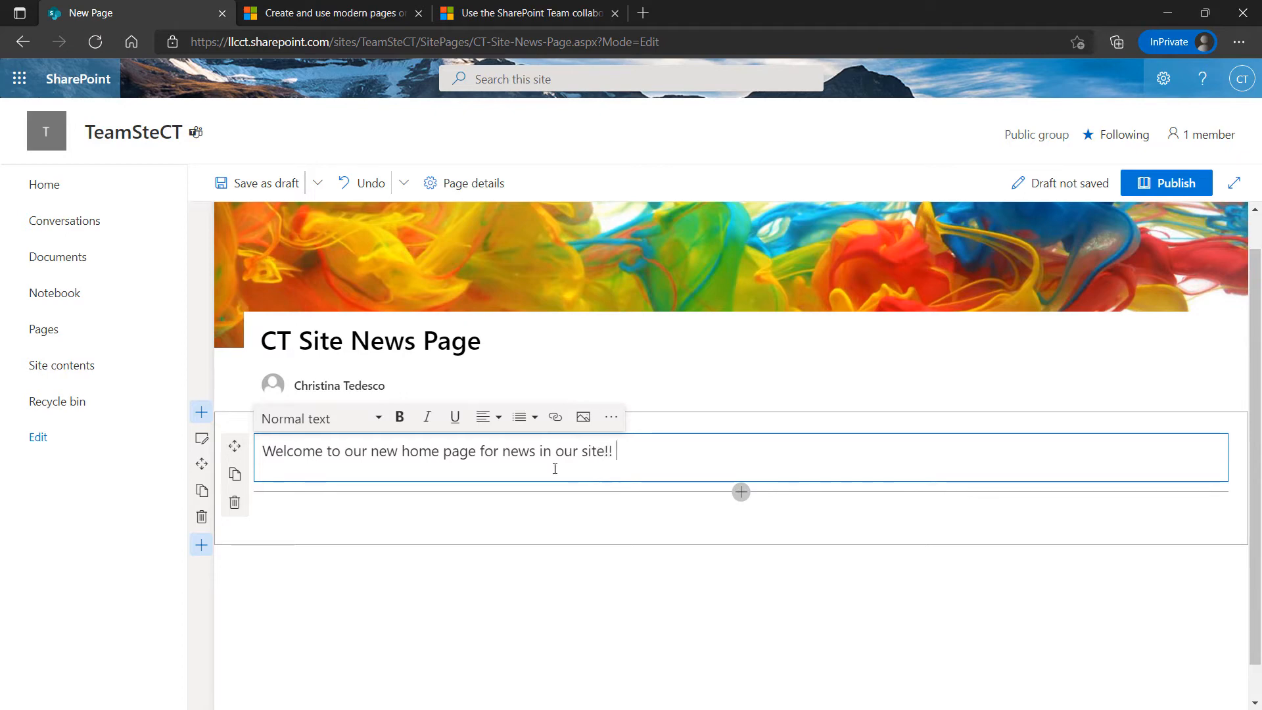
# Finish editing the welcome text and scroll through the page to review it
pyautogui.click(360, 531)
pyautogui.scroll(-1, 360, 529)
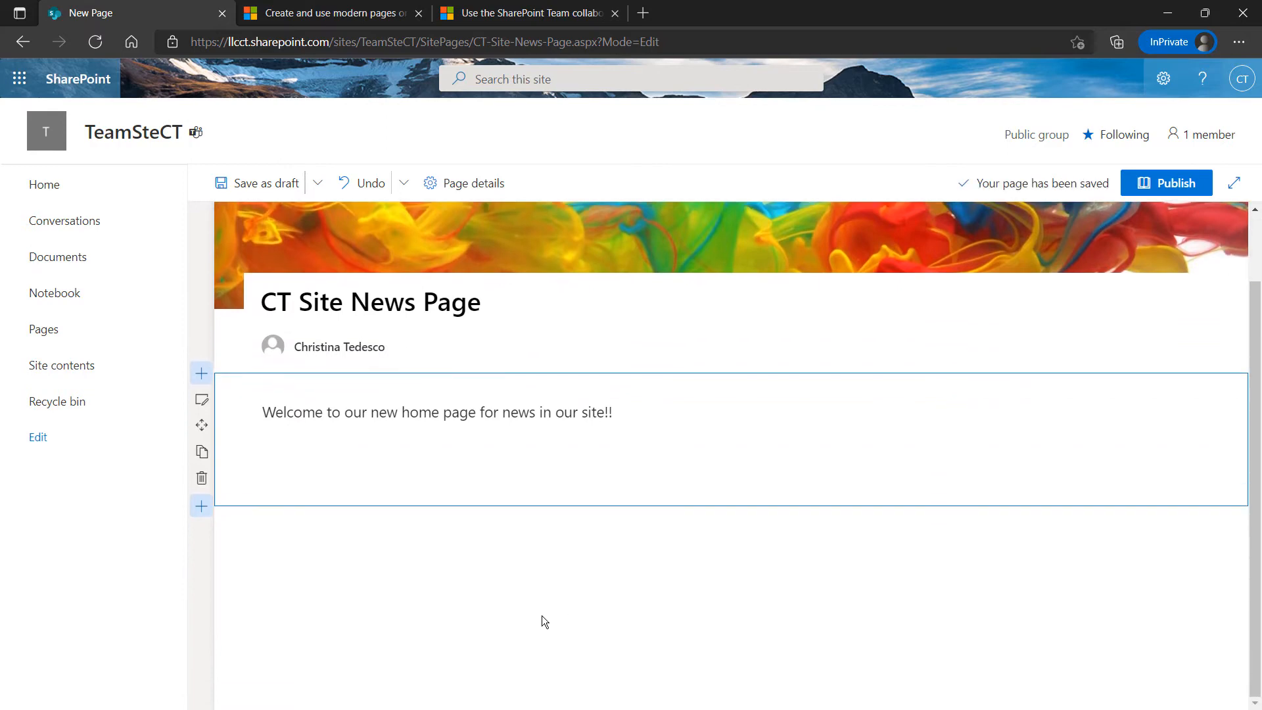
pyautogui.scroll(2, 439, 624)
pyautogui.scroll(-2, 439, 624)
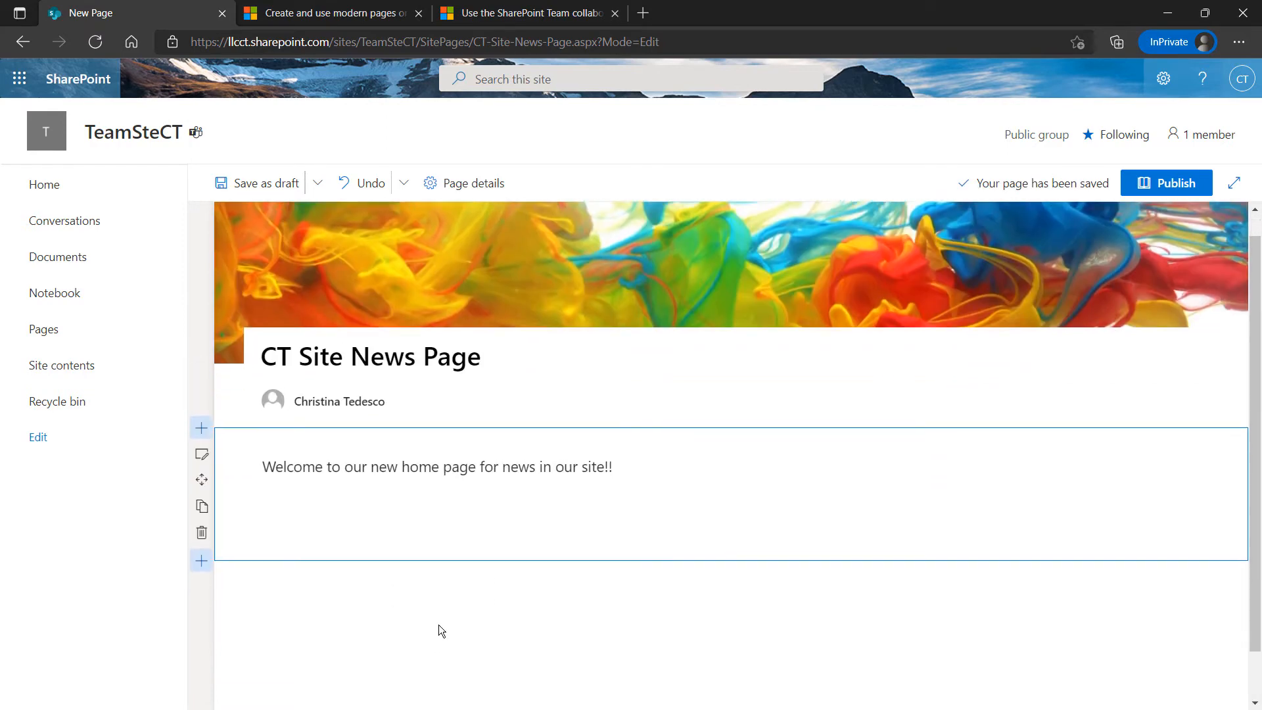
pyautogui.scroll(2, 444, 601)
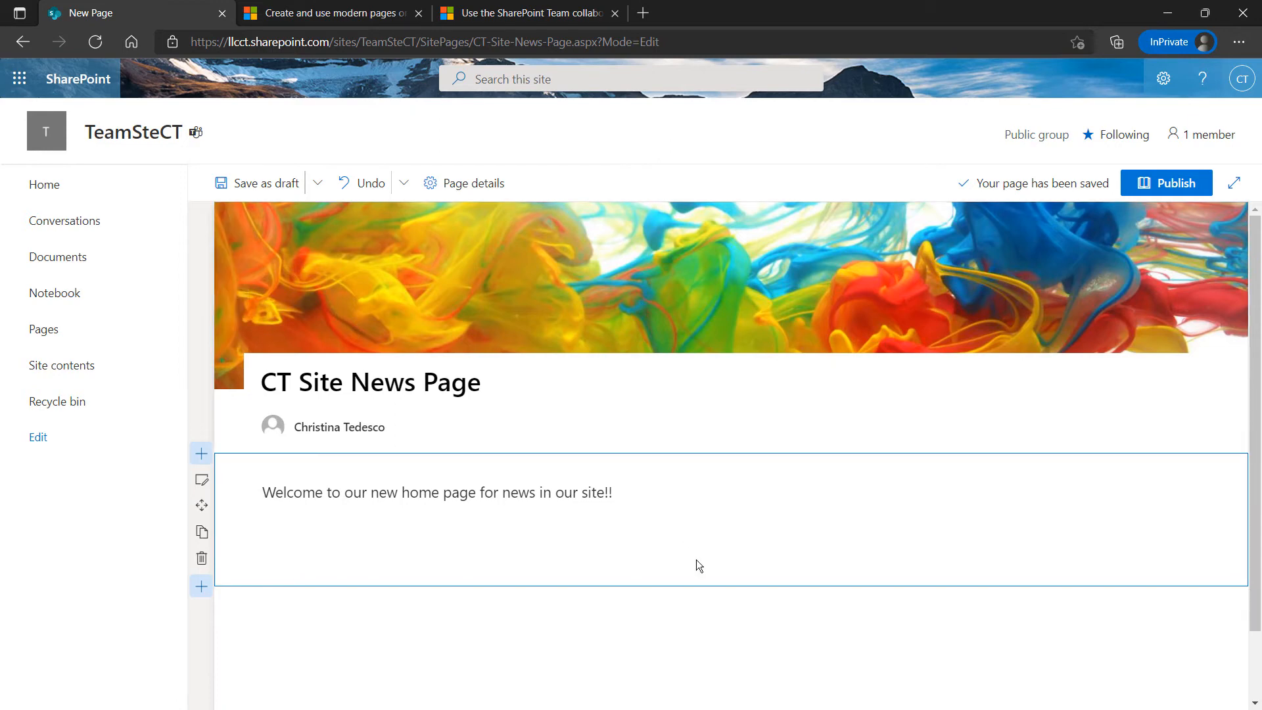
pyautogui.scroll(-2, 692, 556)
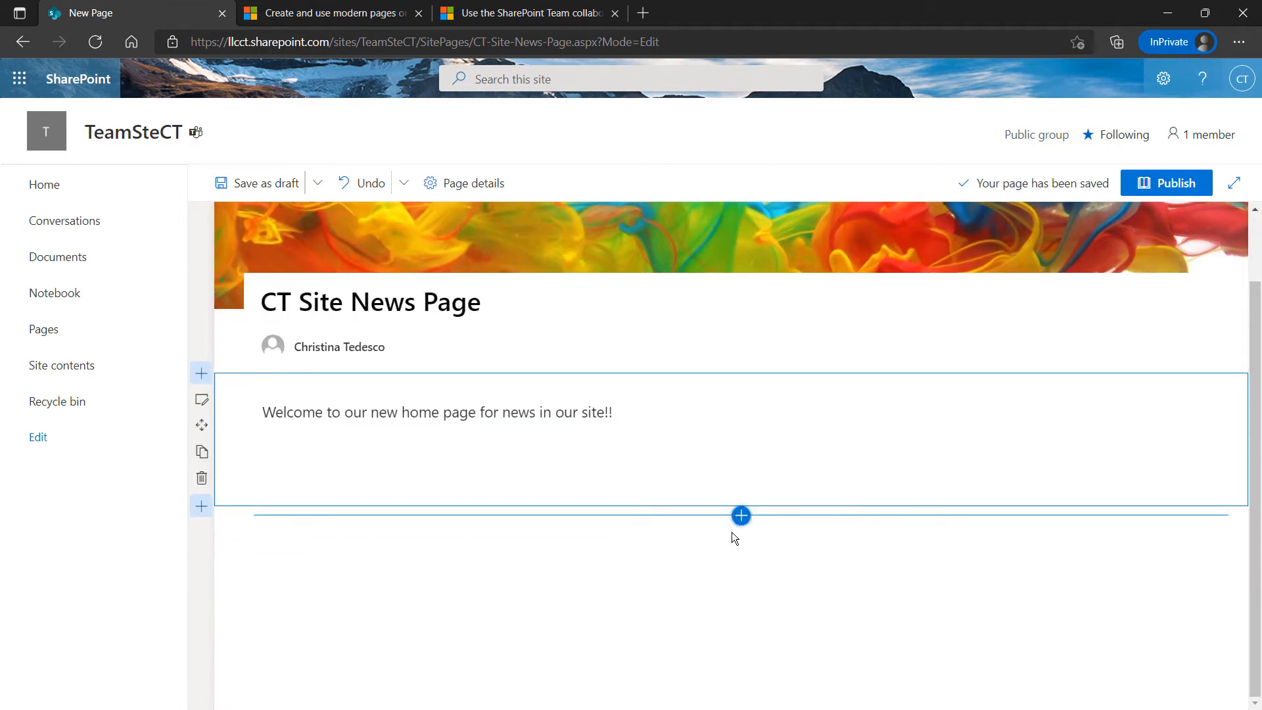
pyautogui.scroll(1, 681, 541)
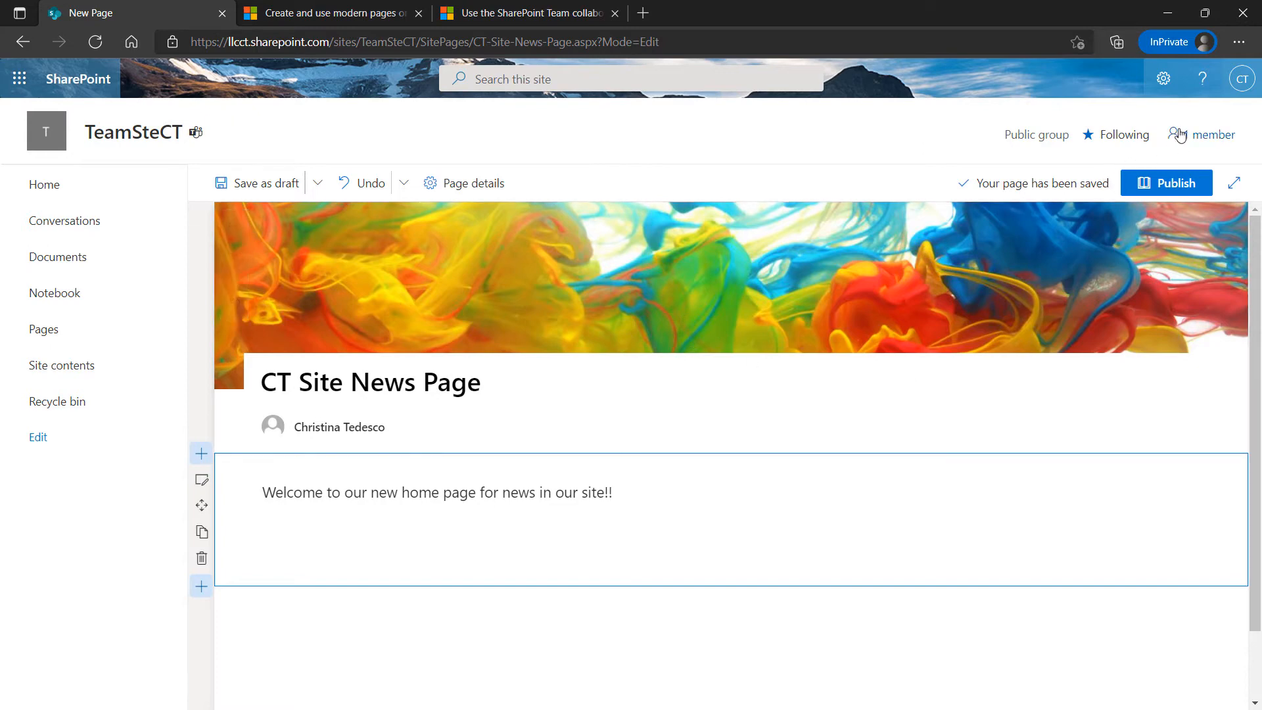
# In Change the look, preview Teal, Blue, Orange, Red and Purple themes, then save Green
pyautogui.click(1164, 80)
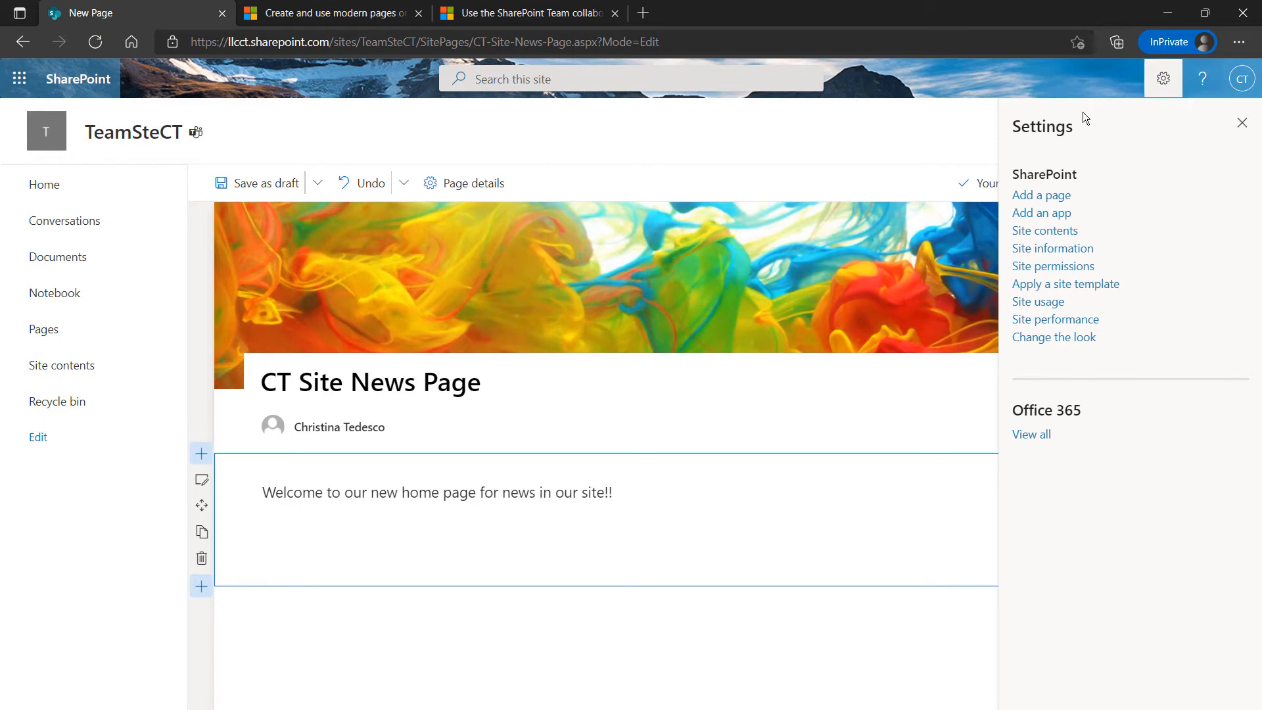
pyautogui.click(1046, 339)
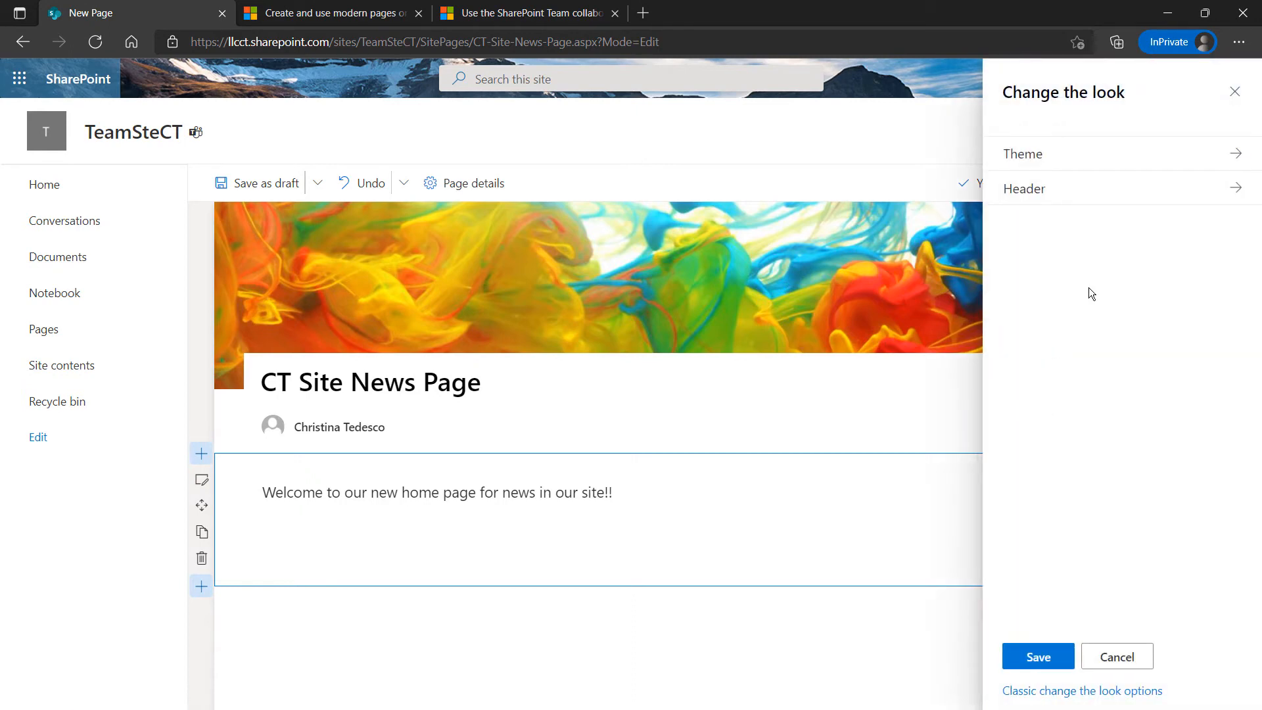
pyautogui.click(1230, 155)
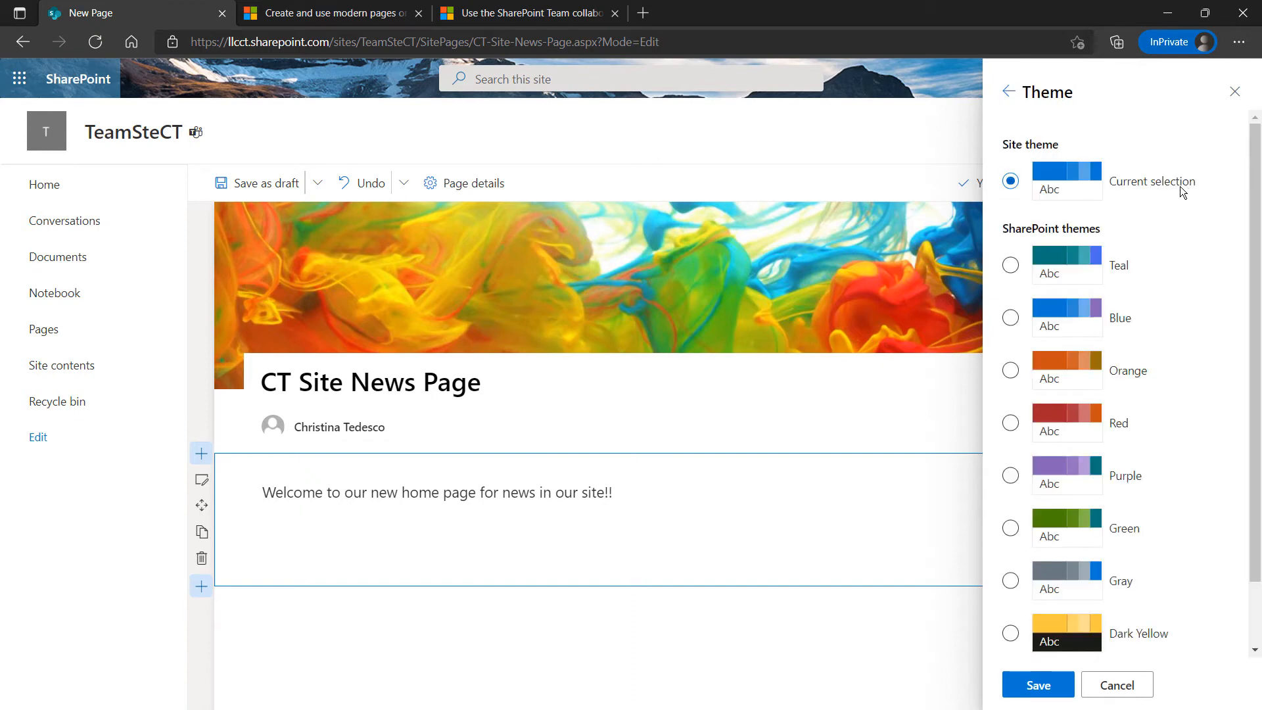
pyautogui.click(1011, 265)
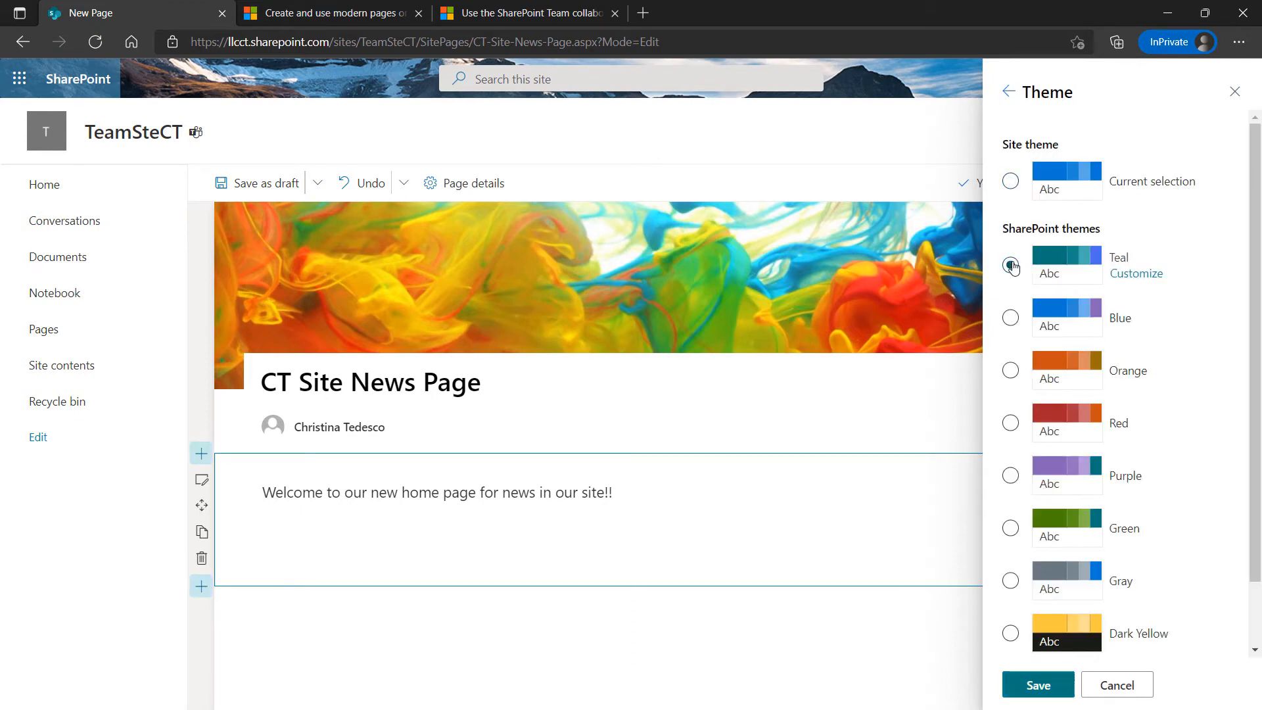
pyautogui.click(1009, 320)
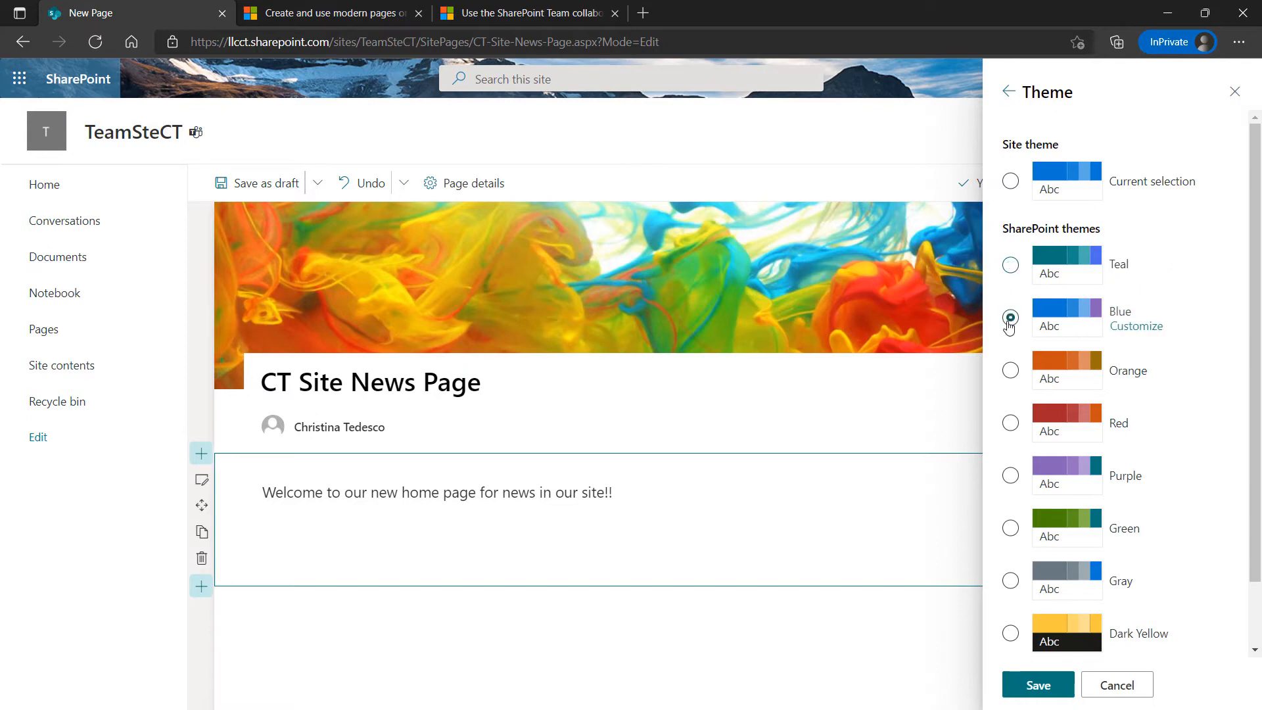
pyautogui.click(1010, 370)
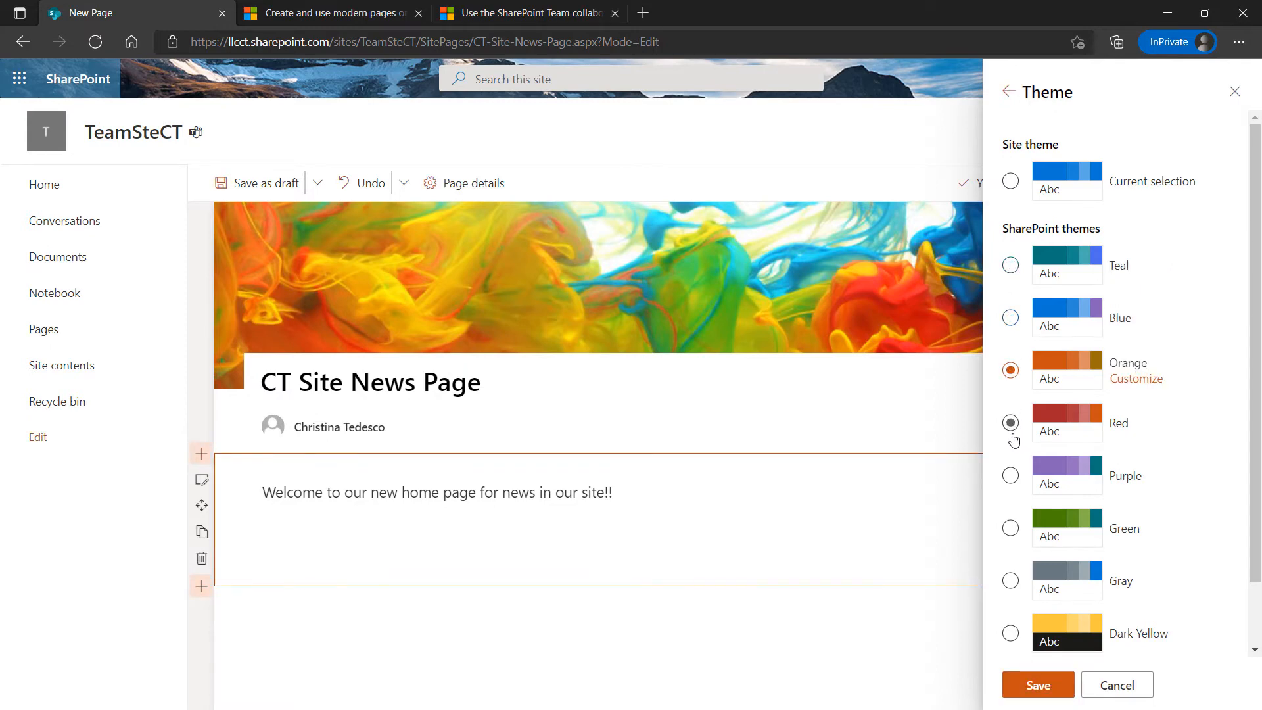
pyautogui.click(1010, 424)
pyautogui.scroll(-2, 976, 428)
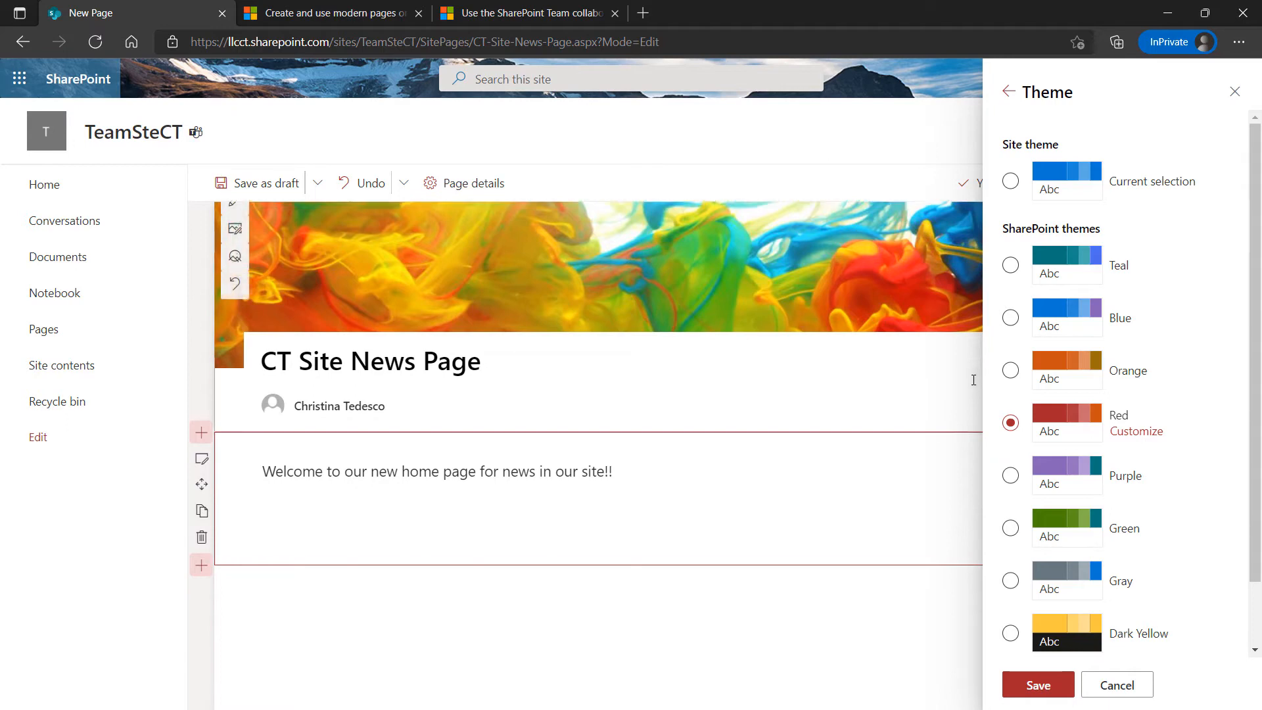
pyautogui.click(1011, 475)
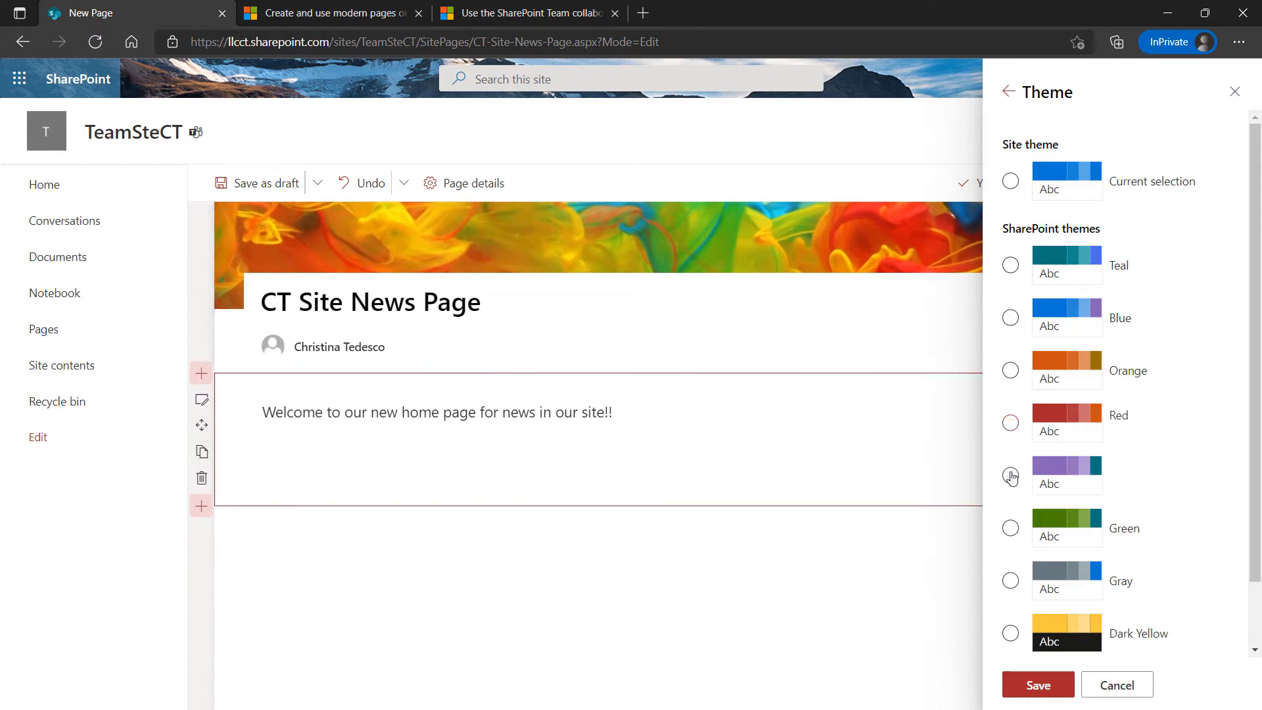
pyautogui.click(1011, 528)
pyautogui.scroll(2, 940, 466)
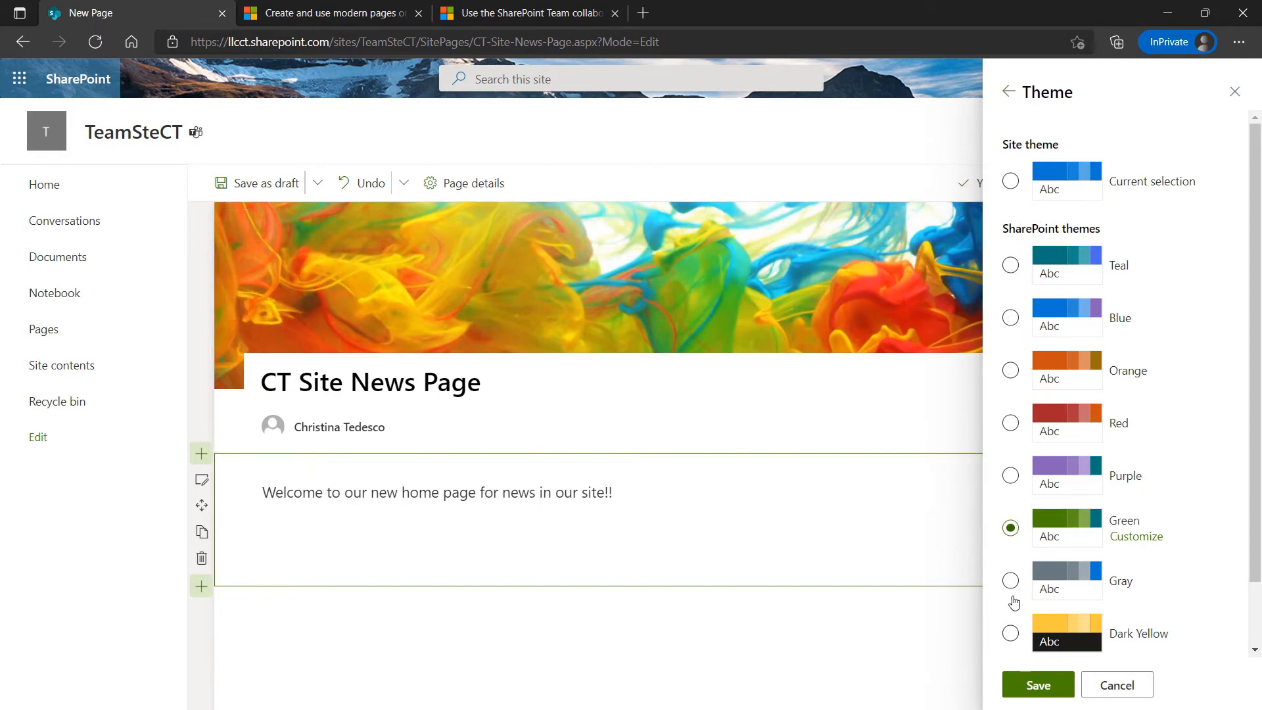
pyautogui.click(1046, 686)
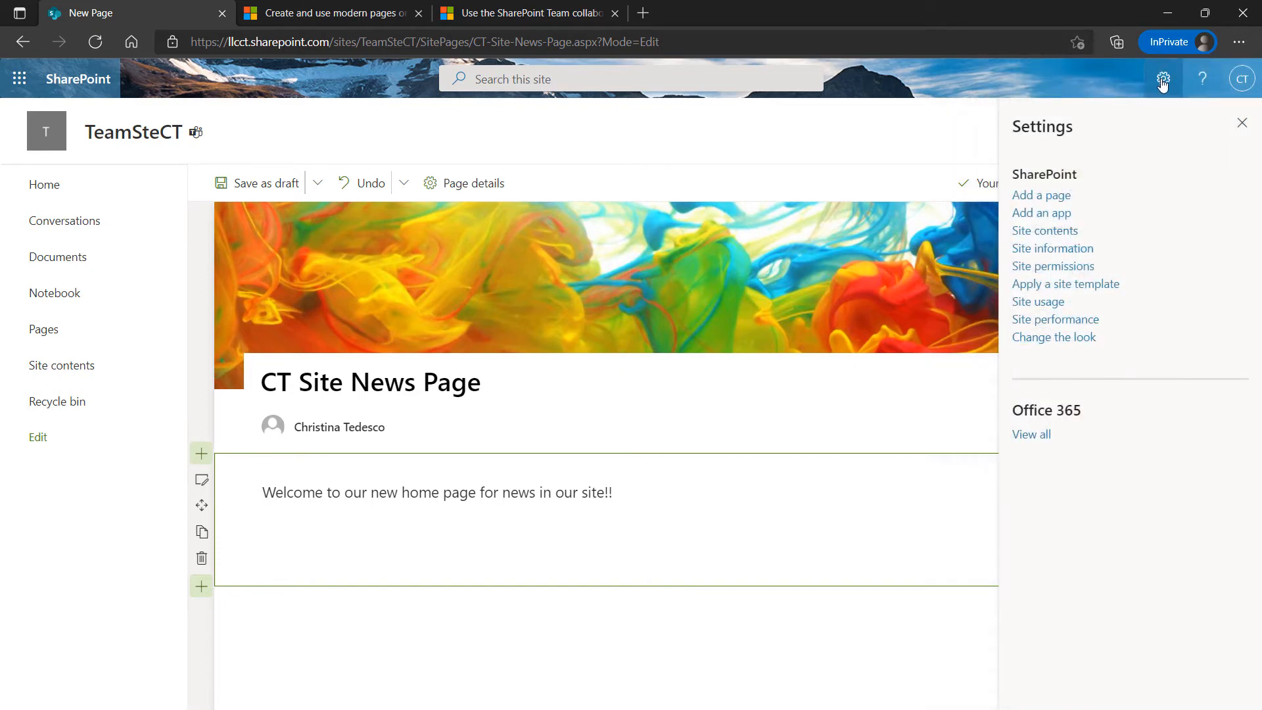
pyautogui.click(1162, 81)
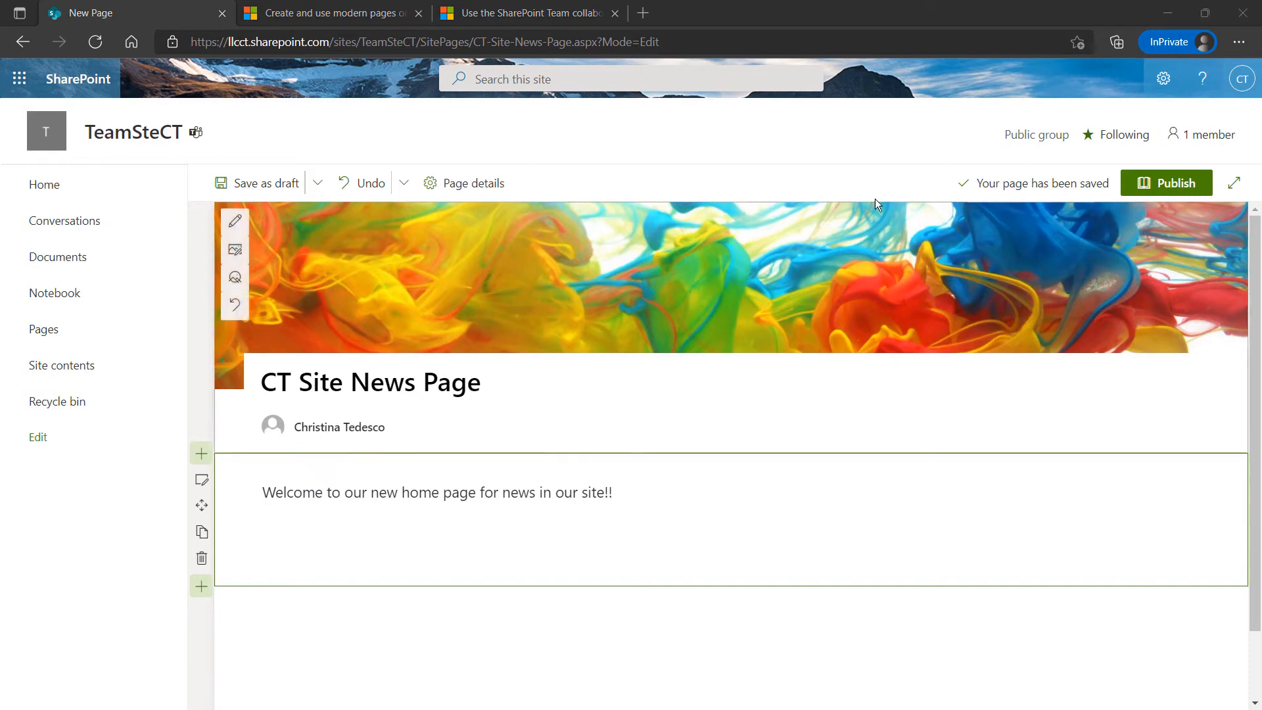
pyautogui.click(1162, 78)
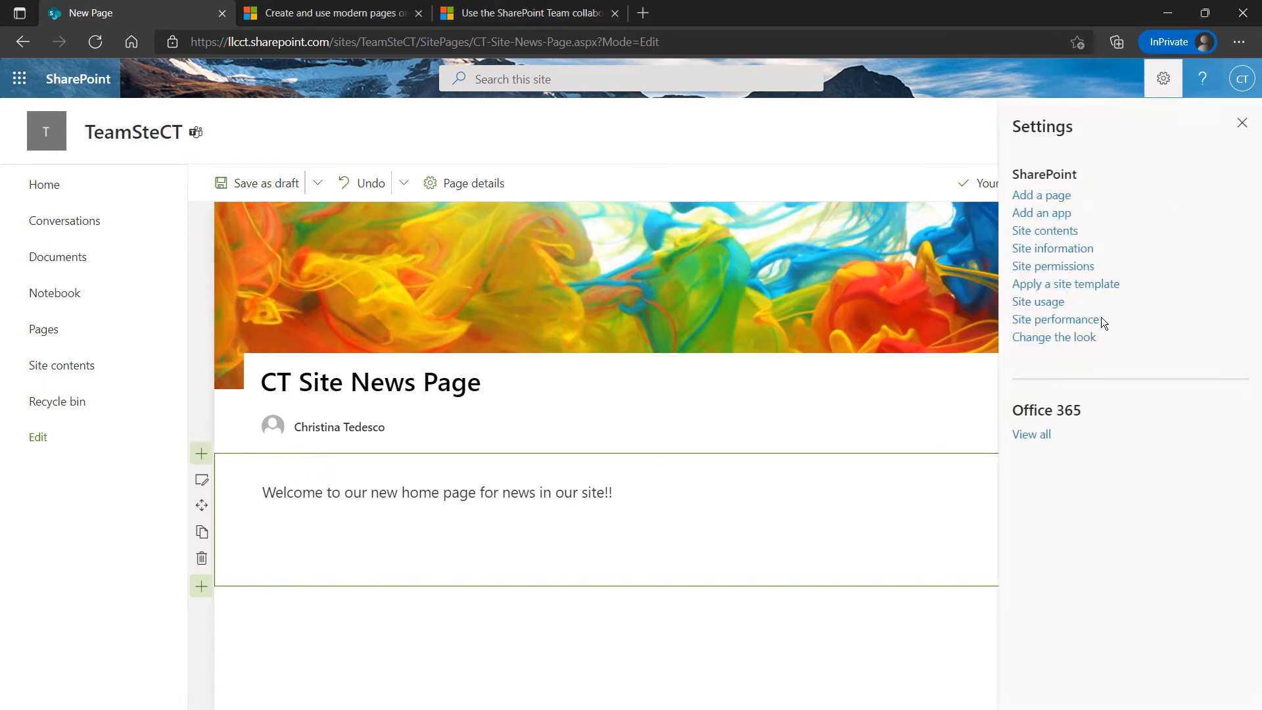
pyautogui.click(1046, 338)
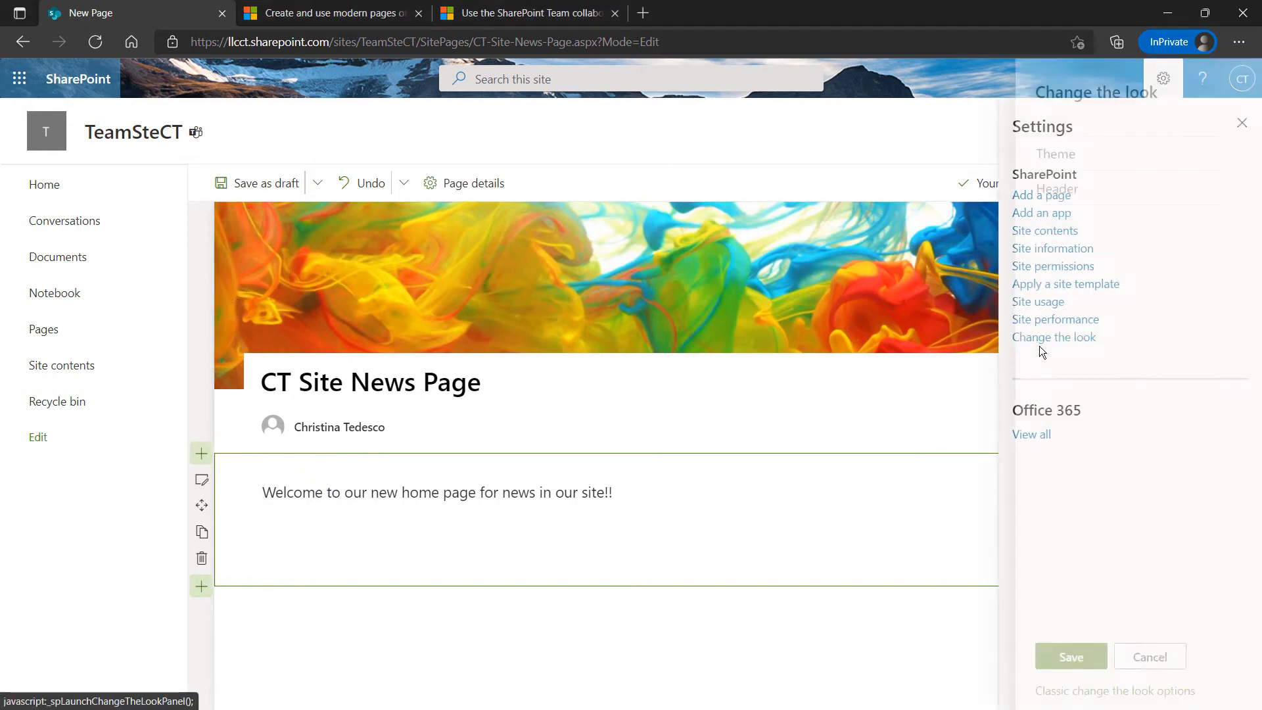
pyautogui.click(1045, 158)
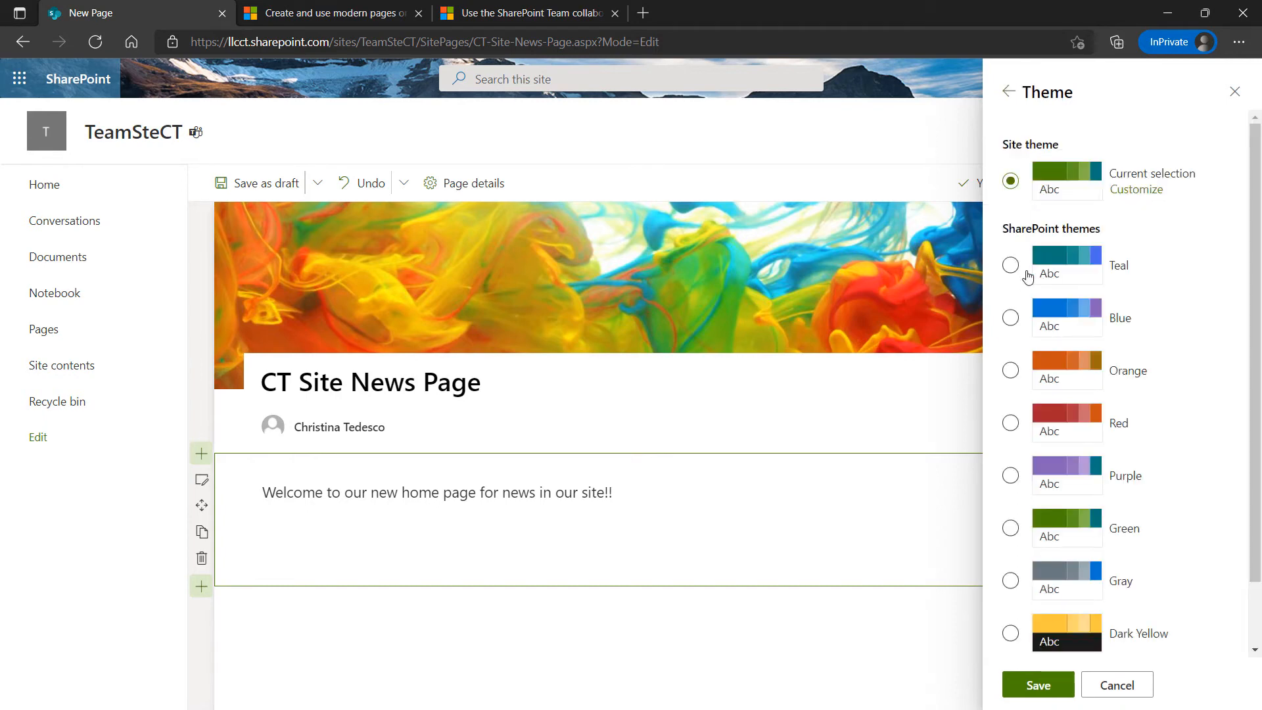
pyautogui.scroll(-2, 1029, 253)
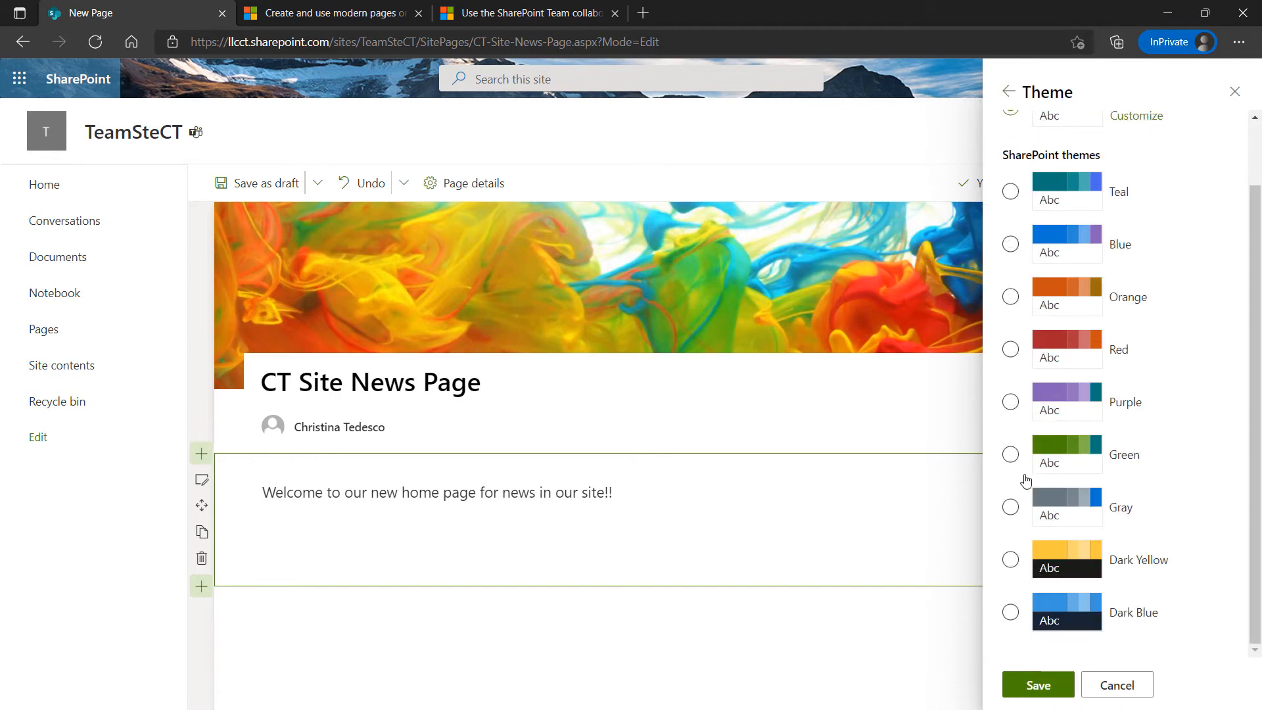
pyautogui.click(1010, 559)
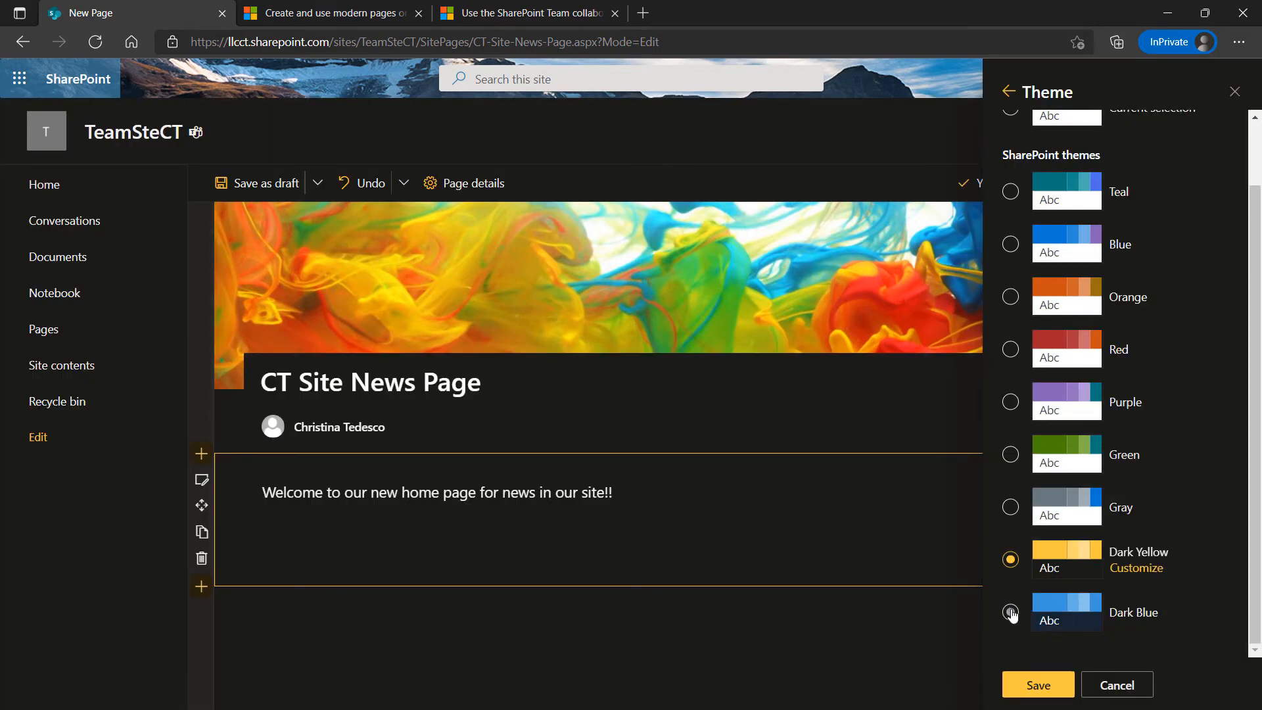
pyautogui.click(1011, 612)
pyautogui.click(1010, 507)
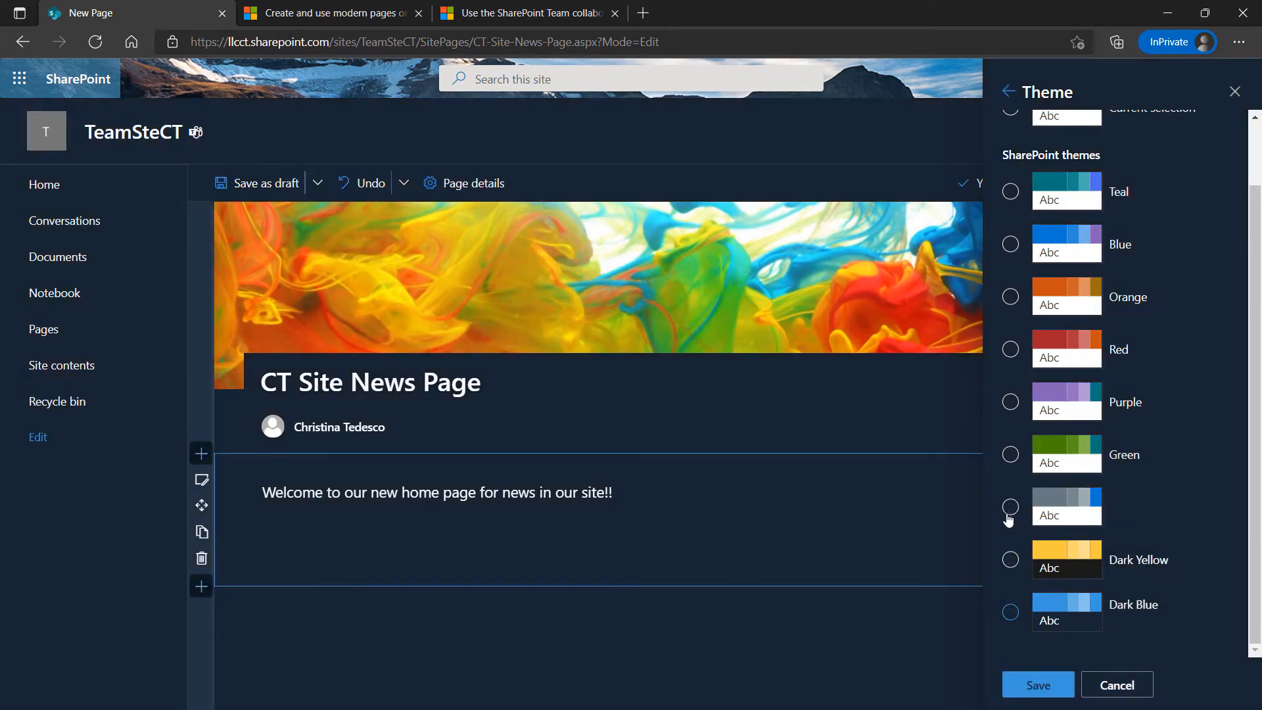
pyautogui.click(1010, 454)
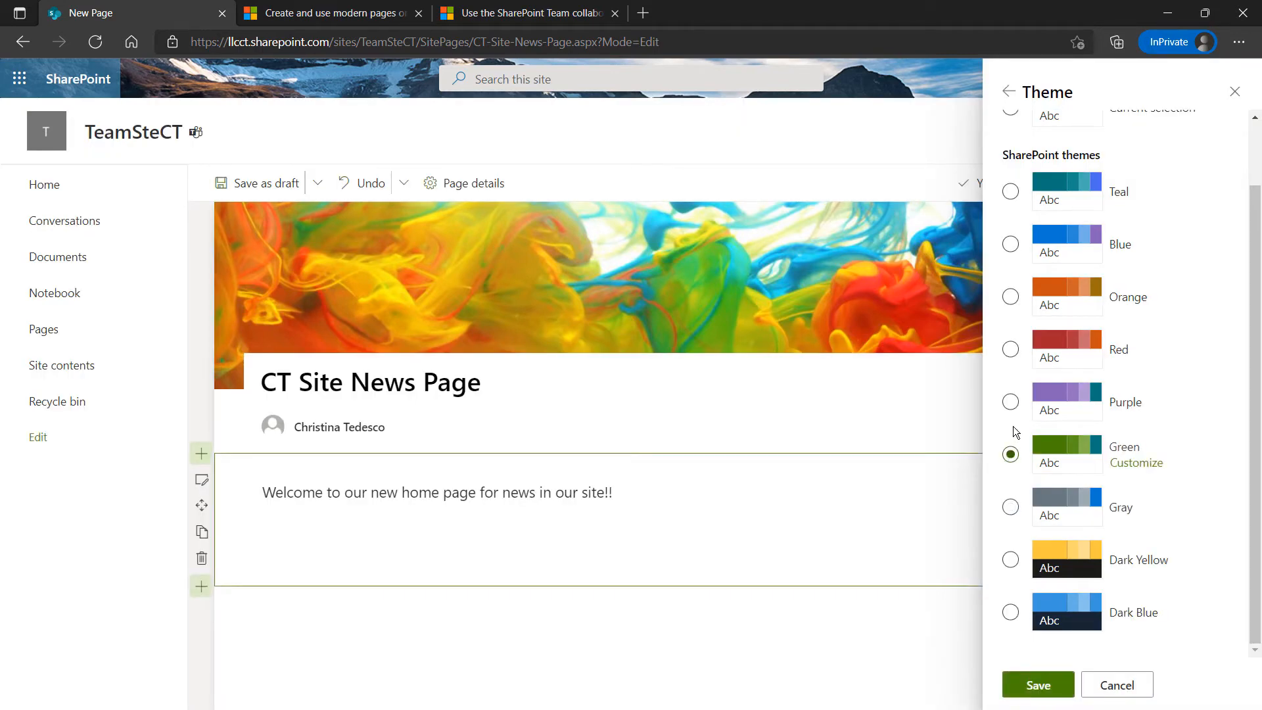
pyautogui.click(1011, 402)
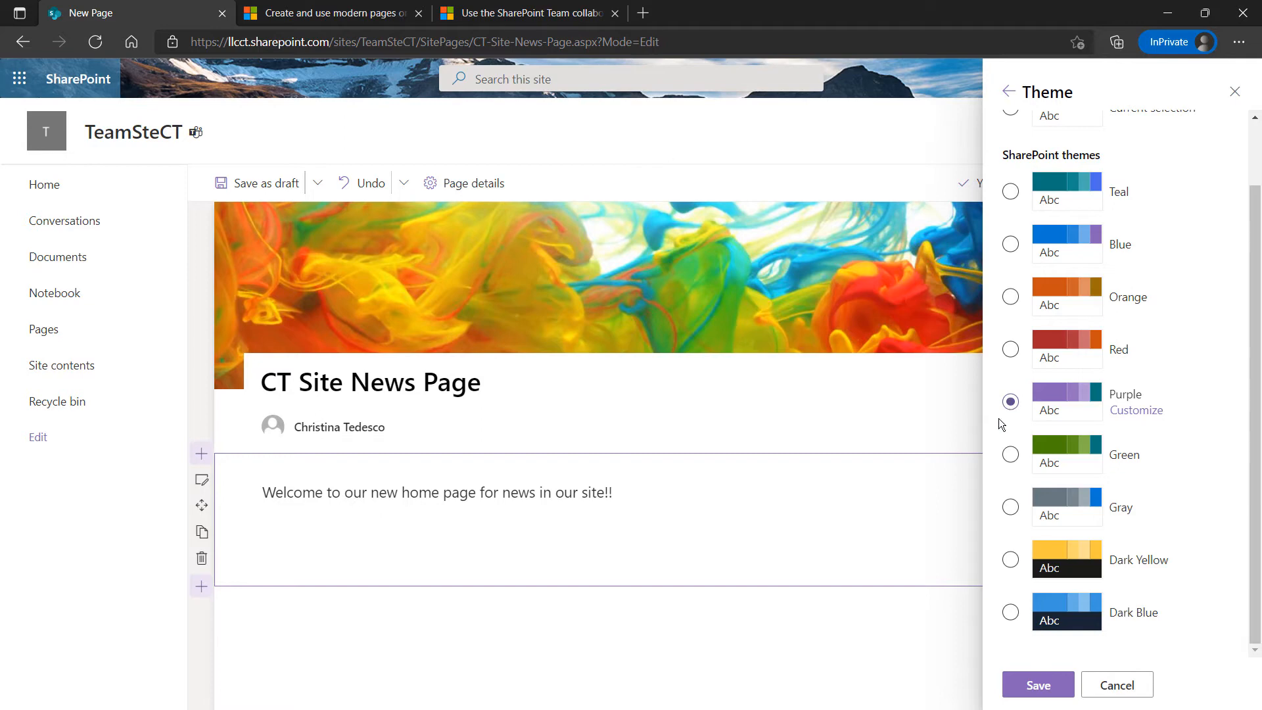
pyautogui.click(1011, 612)
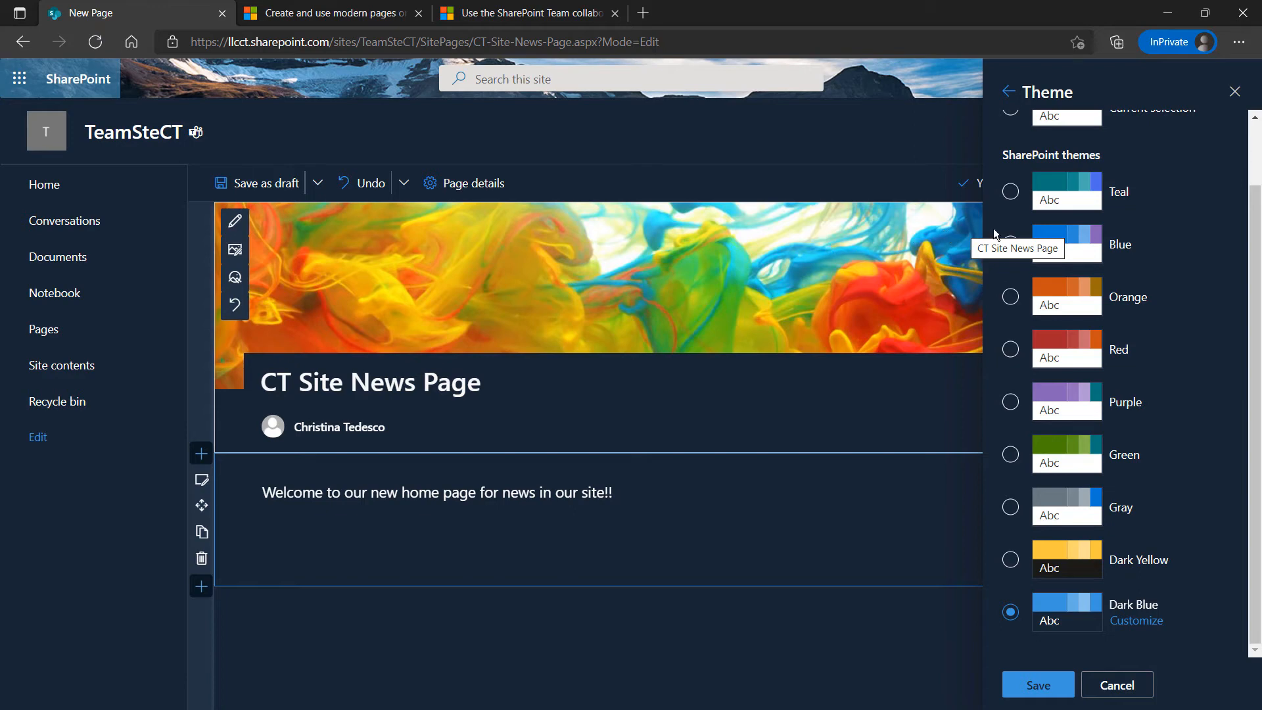
pyautogui.scroll(2, 995, 226)
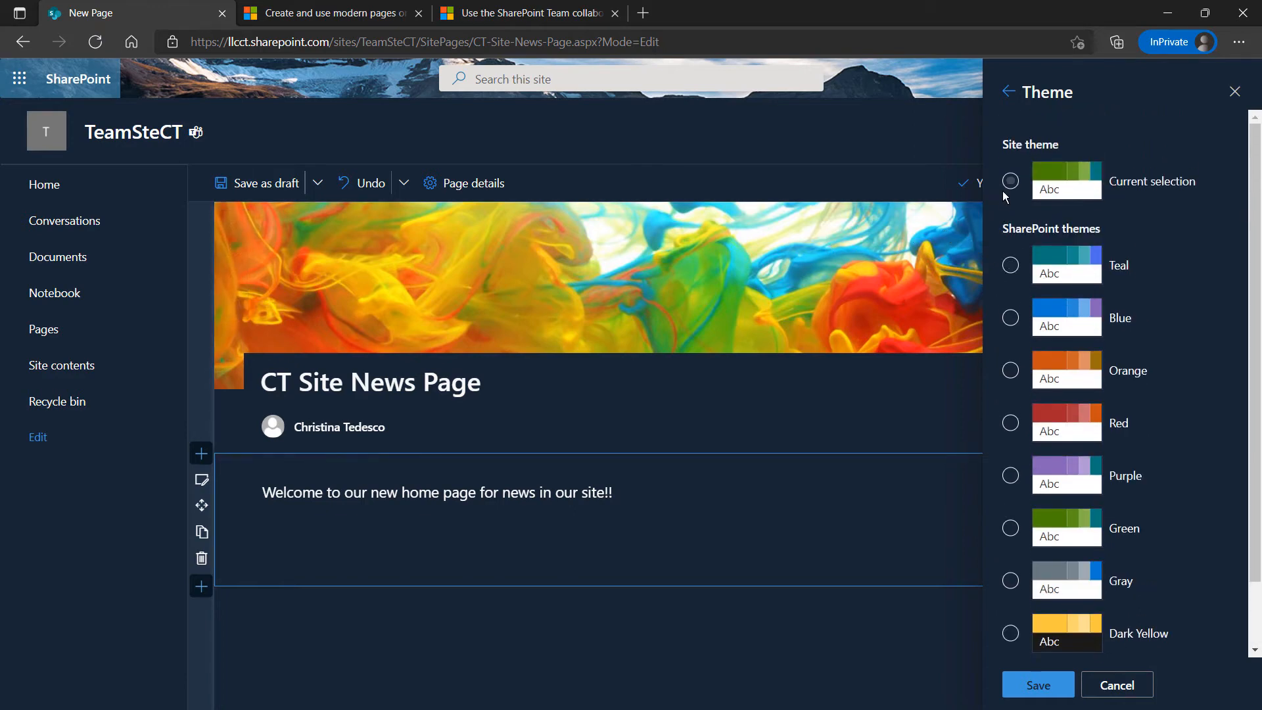
pyautogui.click(1009, 182)
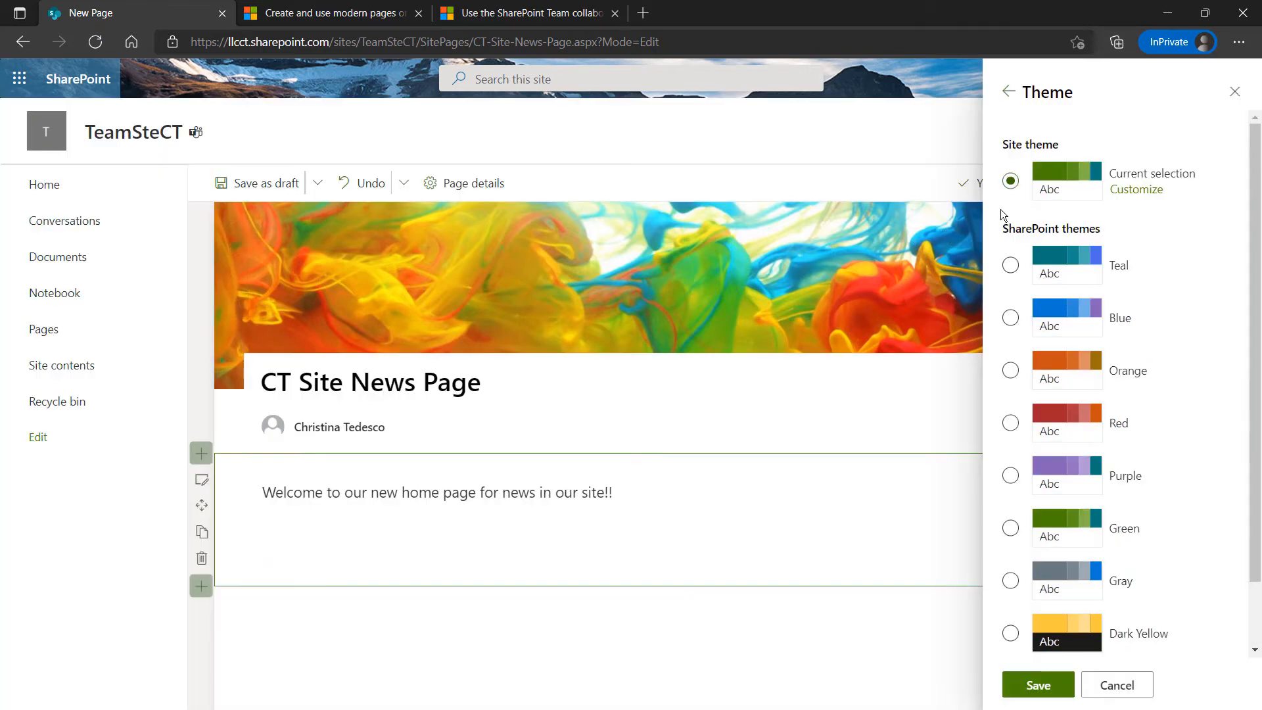
pyautogui.click(1009, 369)
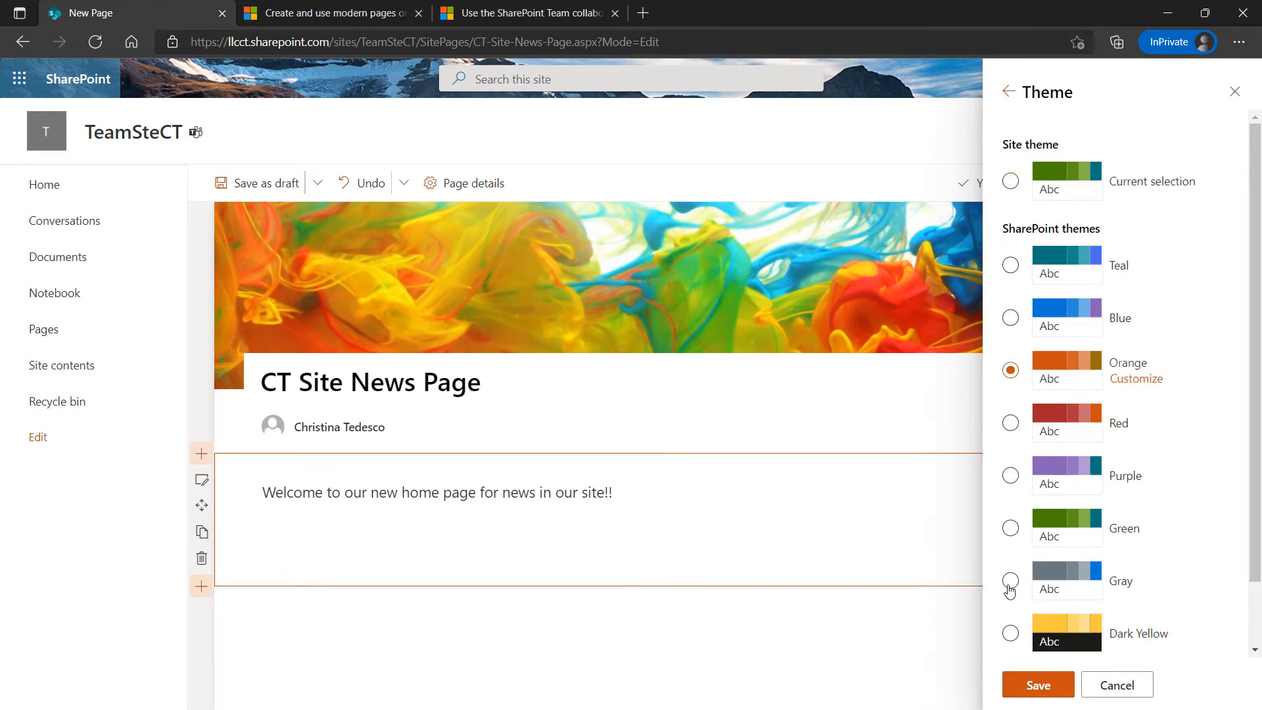
pyautogui.click(1010, 633)
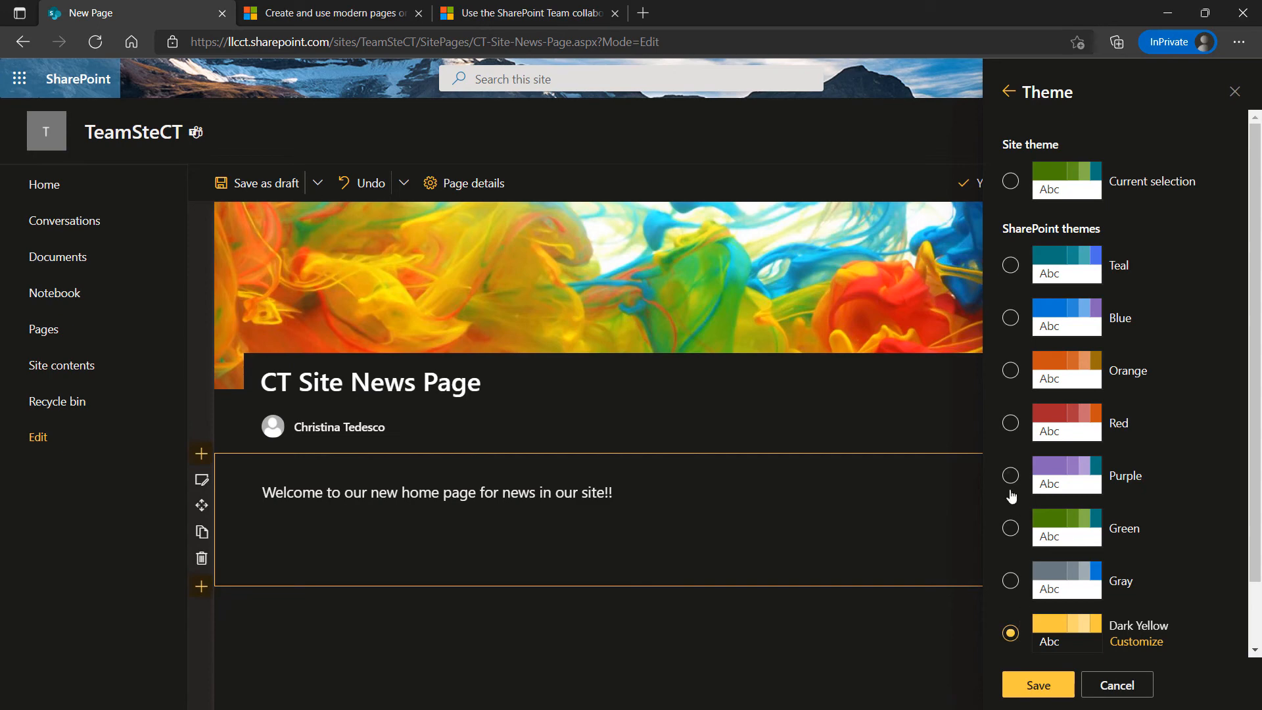
pyautogui.click(1010, 423)
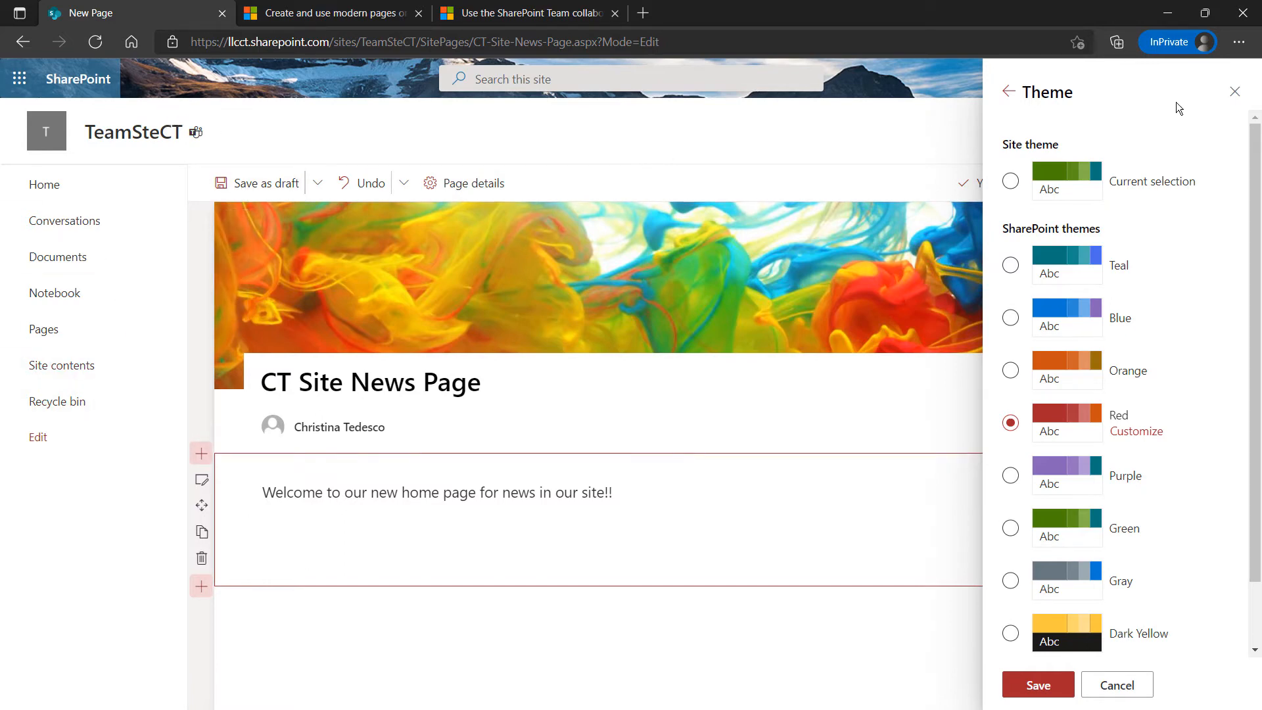
pyautogui.click(1234, 92)
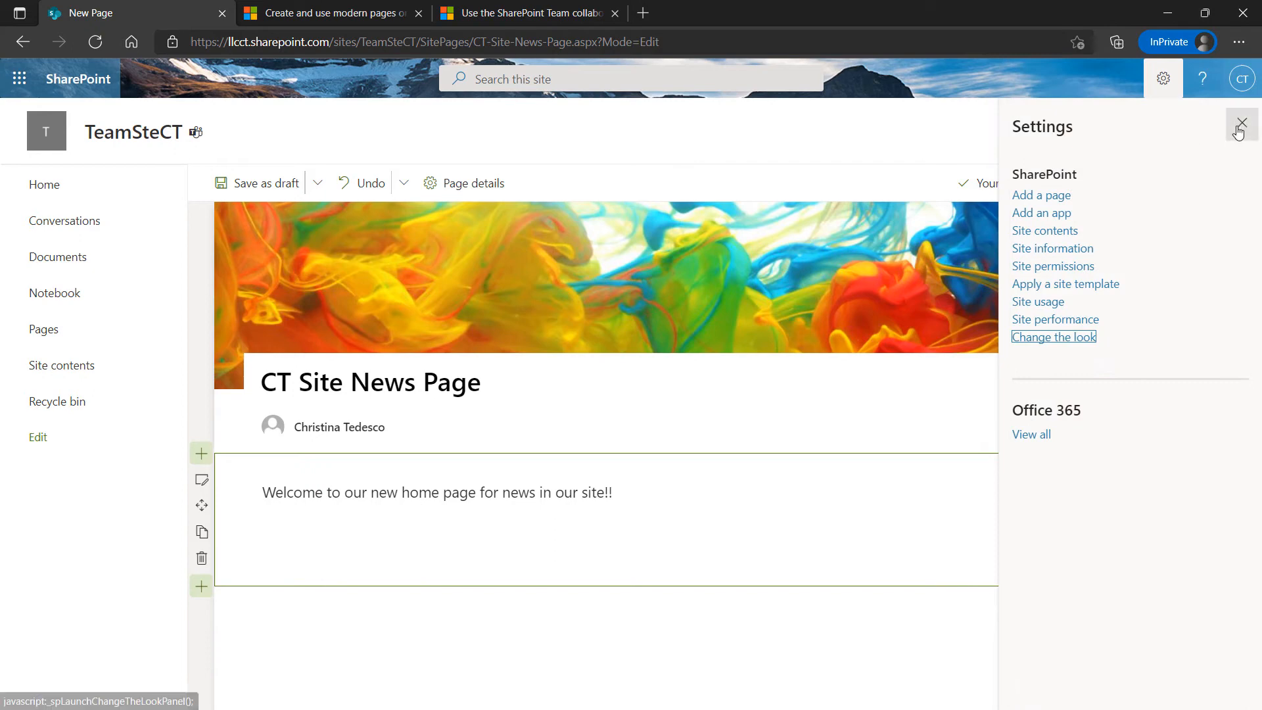
# Close the Settings pane to return to the CT Site News Page editor
pyautogui.click(1239, 126)
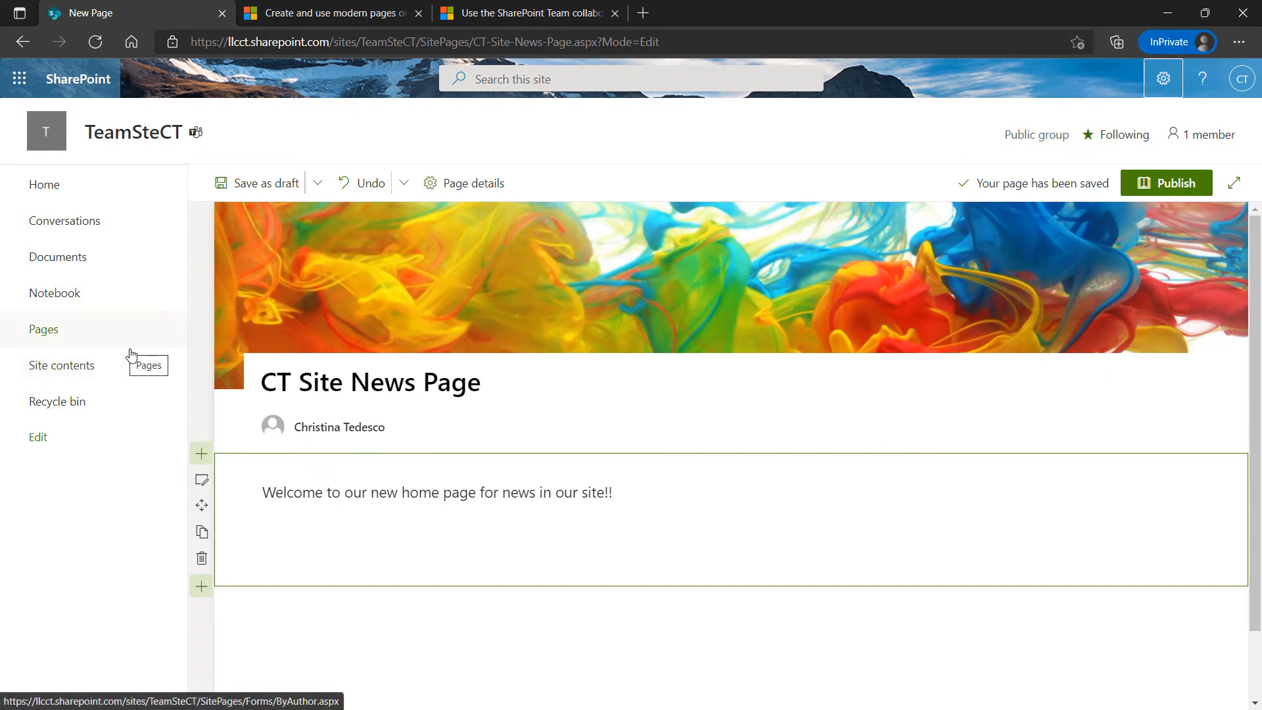
pyautogui.moveTo(240, 322)
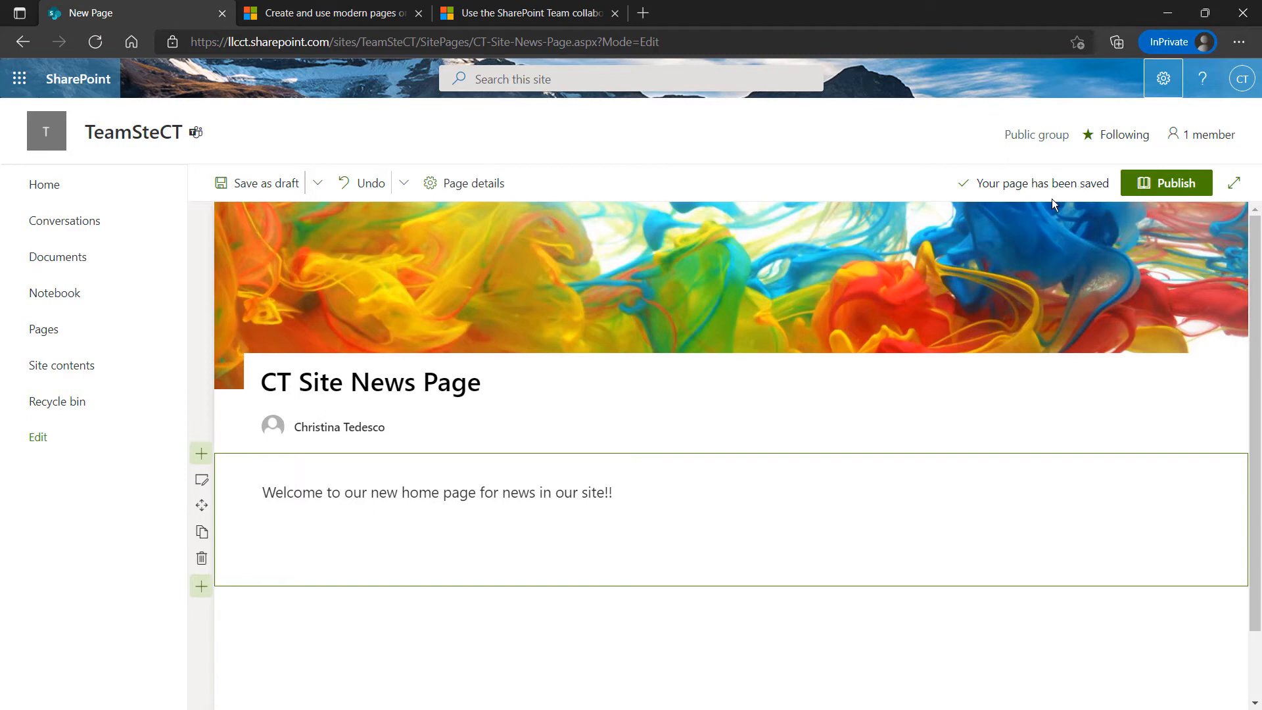
# Publish CT Site News Page, add it to the site navigation, and dismiss the sharing panel
pyautogui.click(1149, 191)
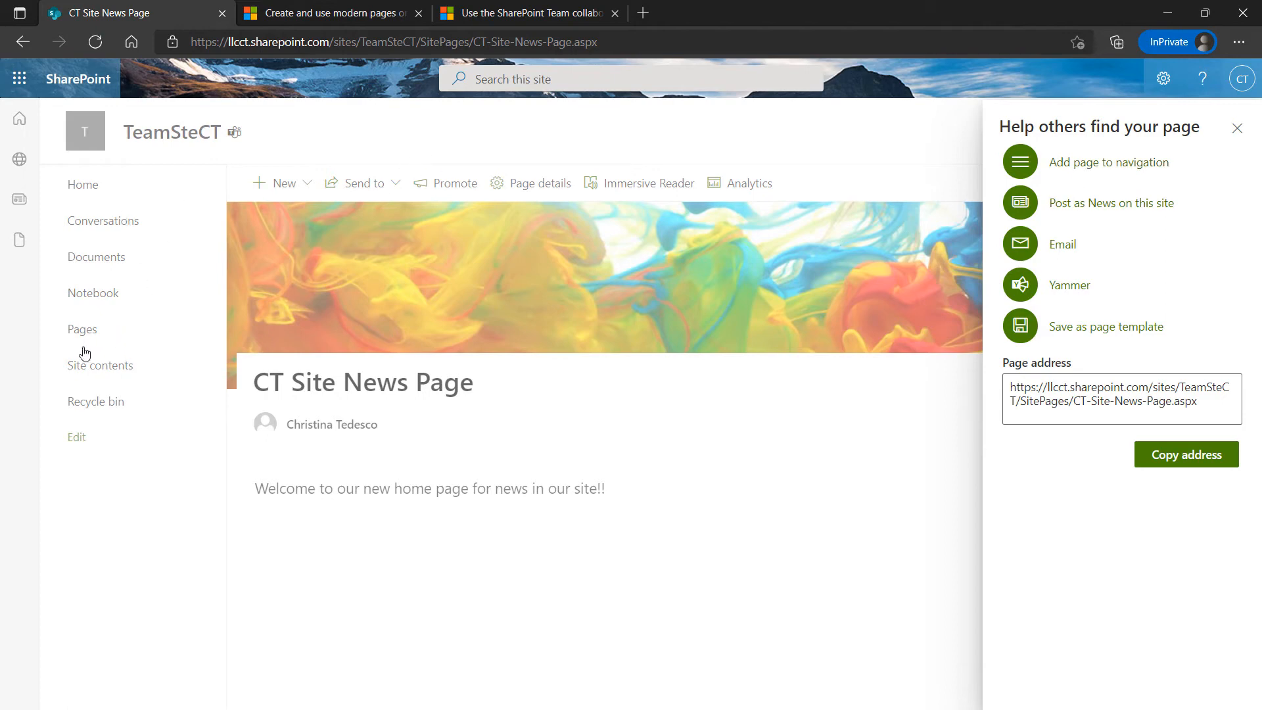
pyautogui.click(1088, 167)
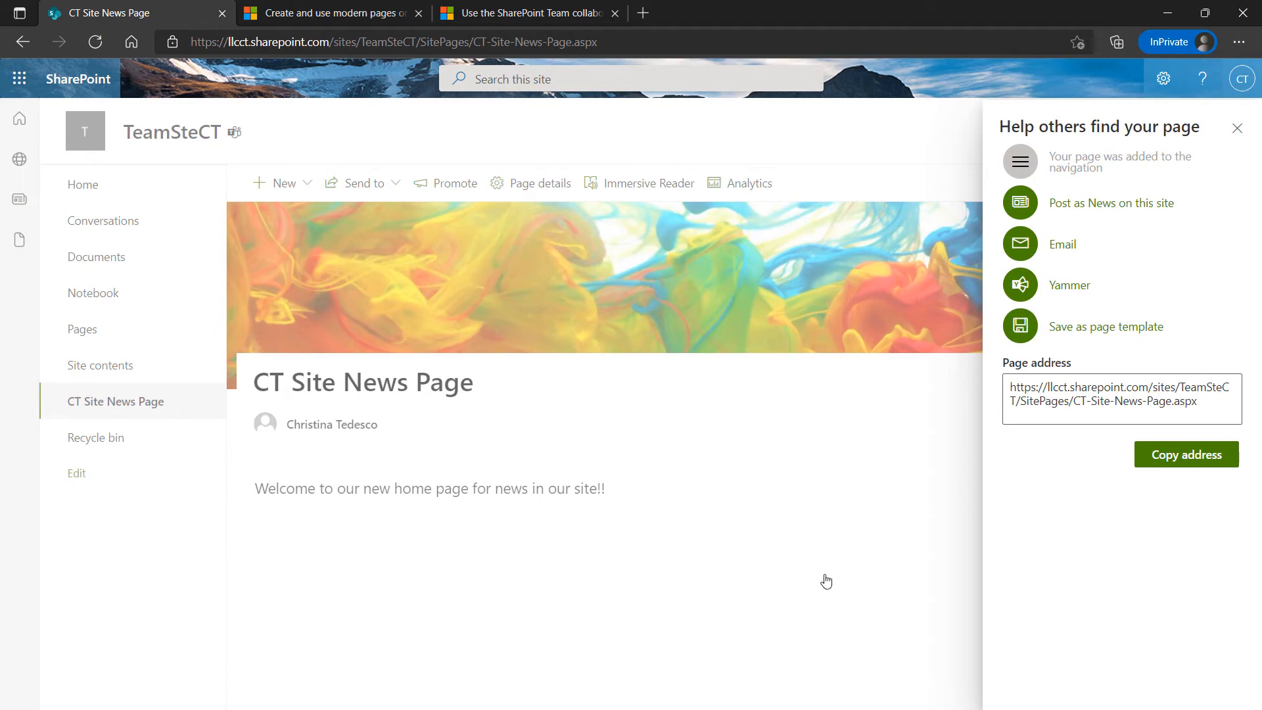
pyautogui.click(1239, 128)
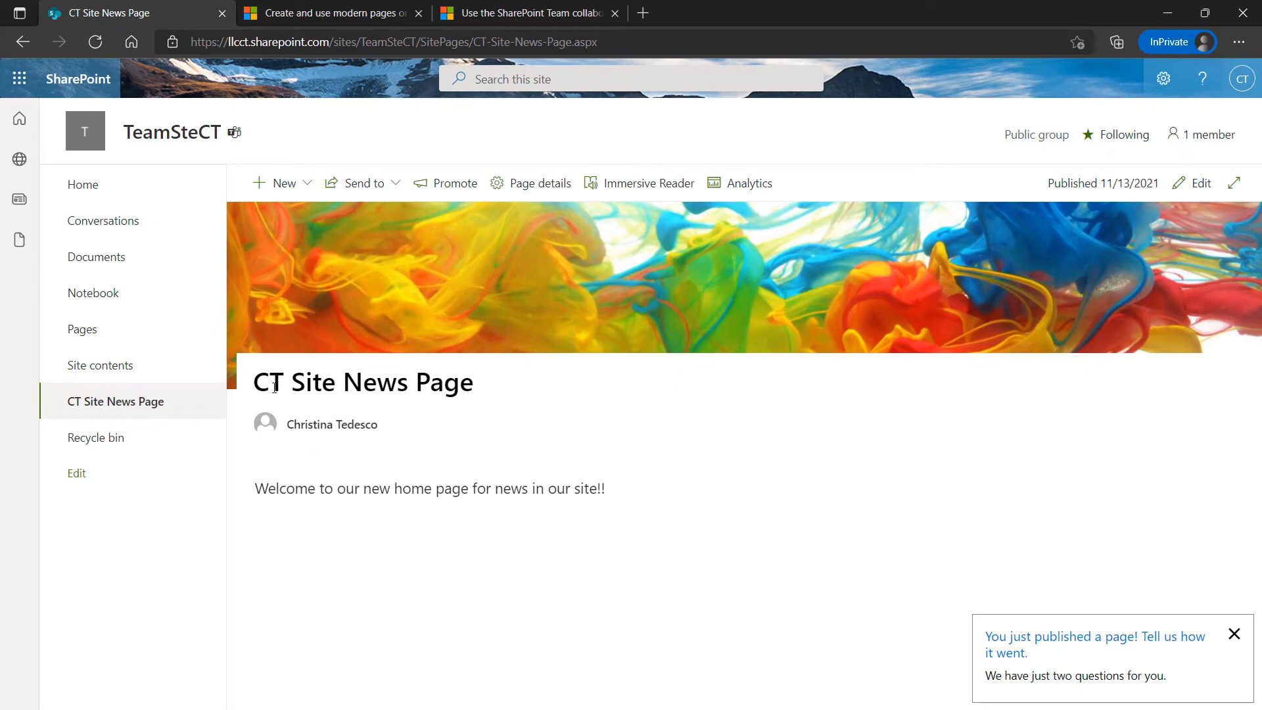
# Look at the Site Pages library under Site contents, then return to the Home page
pyautogui.click(99, 373)
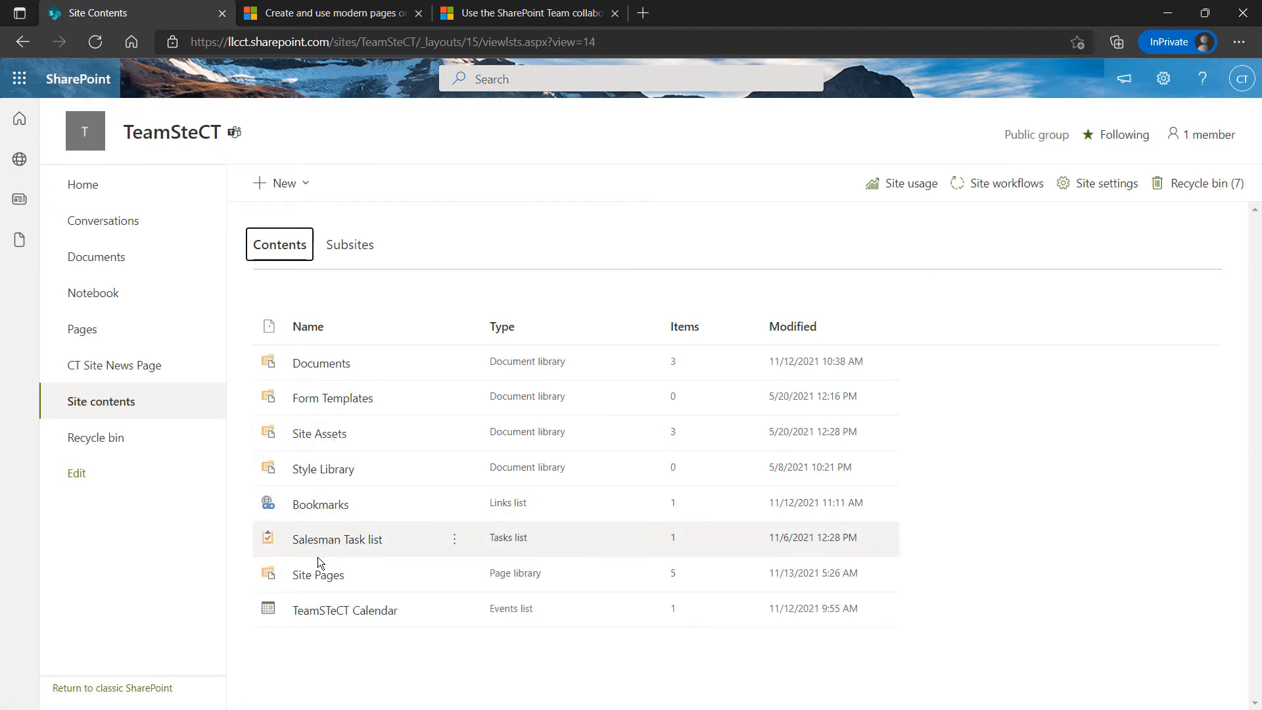
pyautogui.click(313, 576)
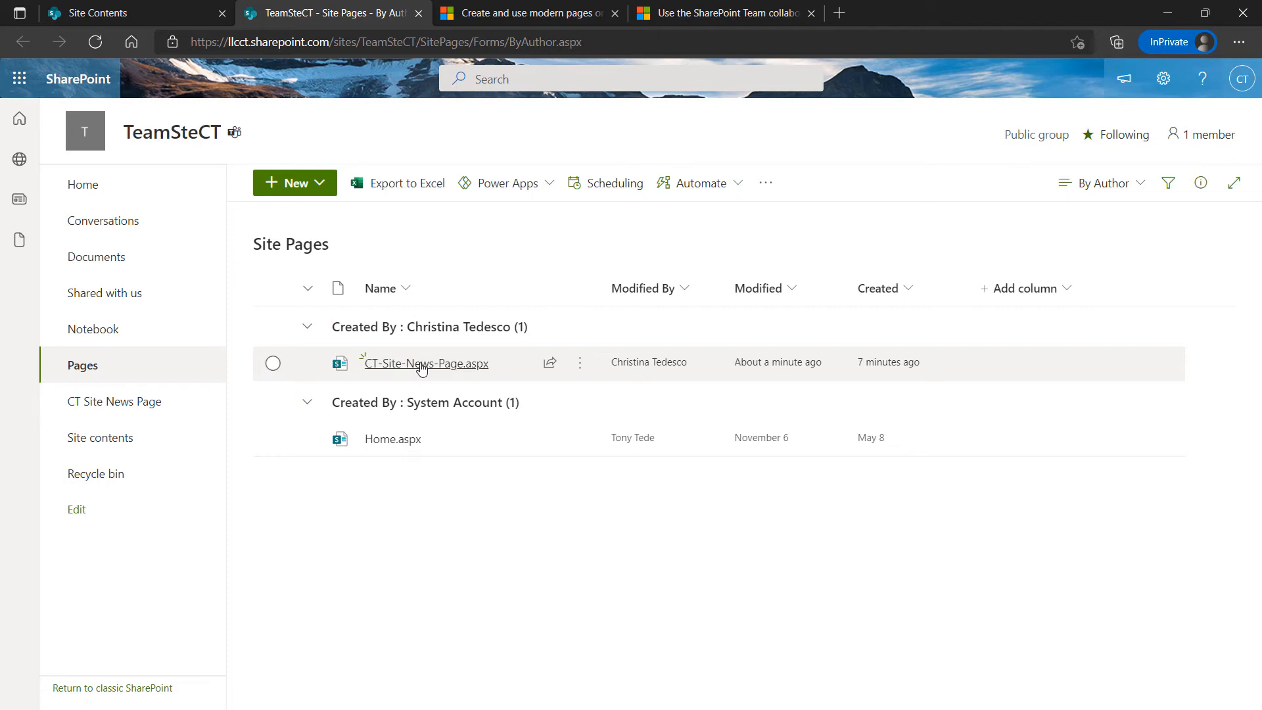
pyautogui.moveTo(425, 372)
pyautogui.click(87, 195)
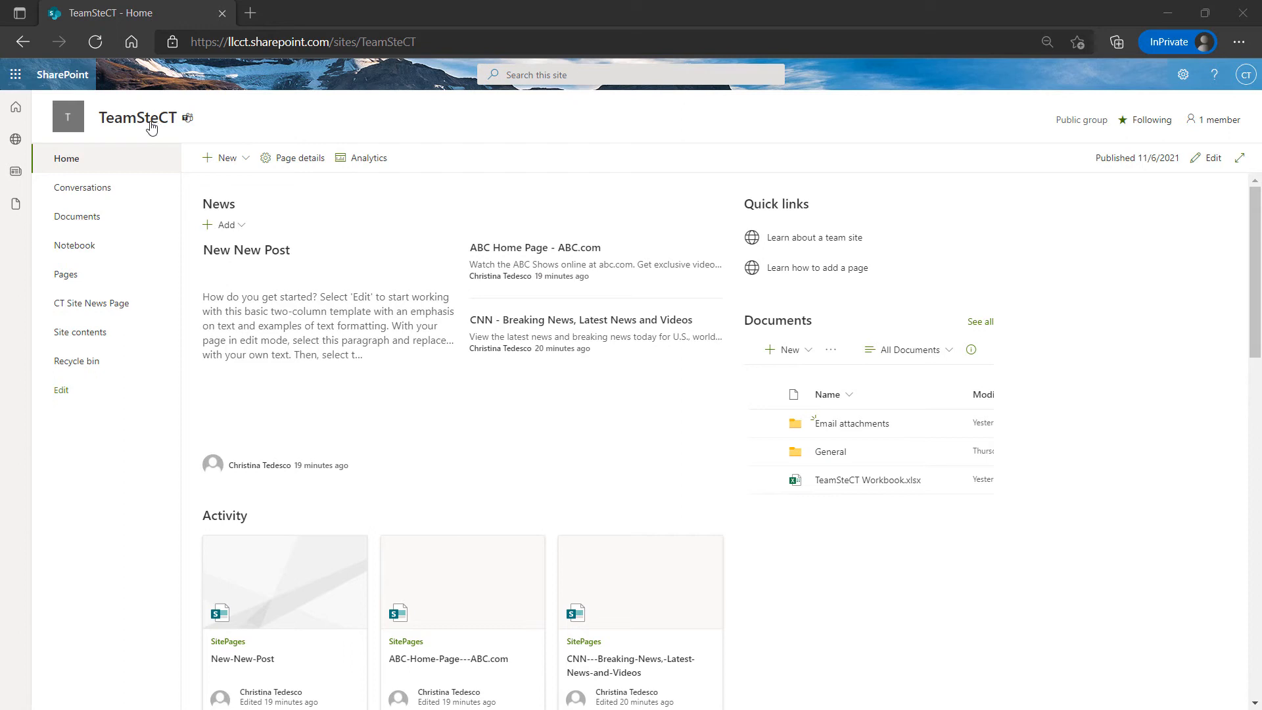
# Scroll to the Activity section and open the CT-Site-News-Page card
pyautogui.scroll(-1, 396, 402)
pyautogui.scroll(-4, 396, 405)
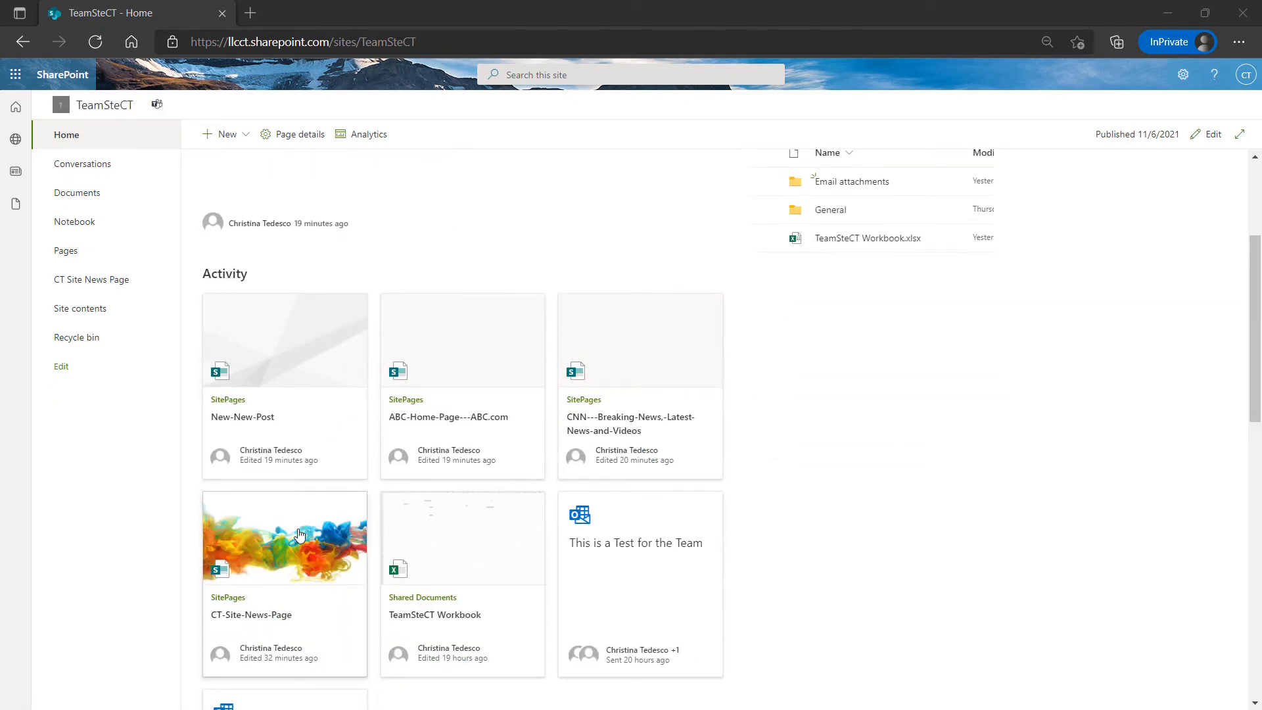
pyautogui.click(258, 558)
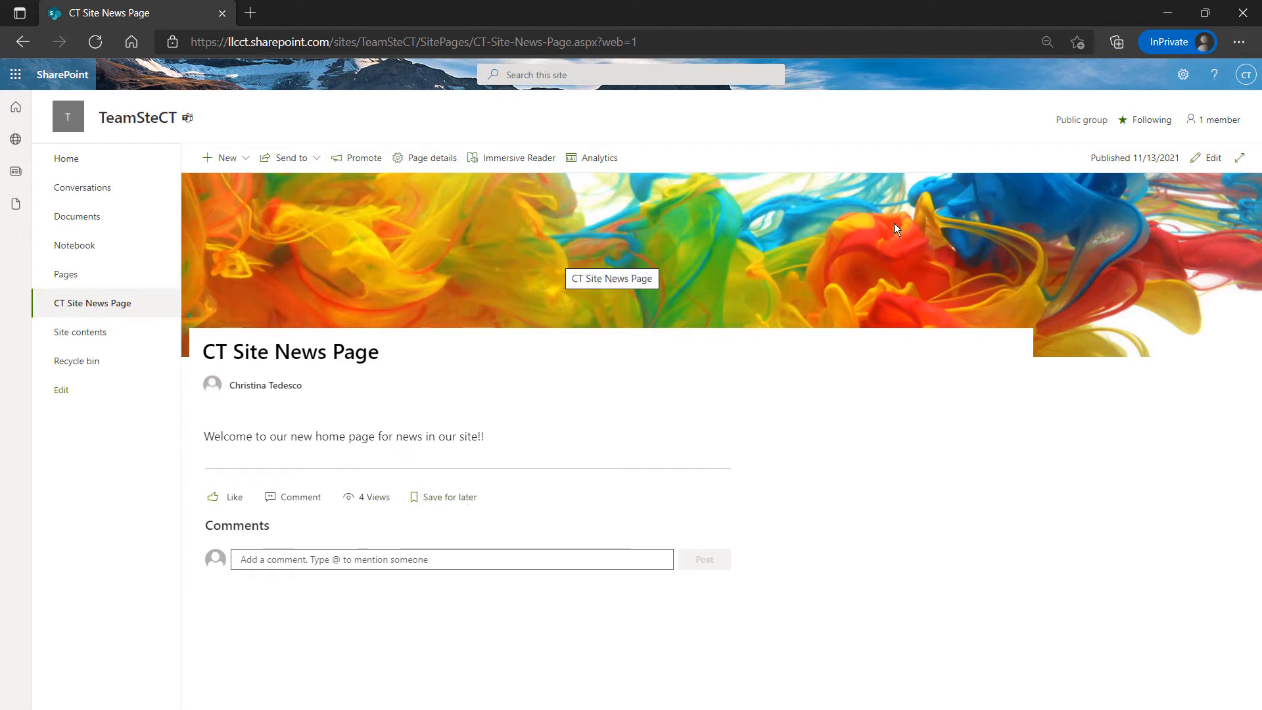
# Put the news page in edit mode and set the title area layout to Image and title
pyautogui.click(1213, 160)
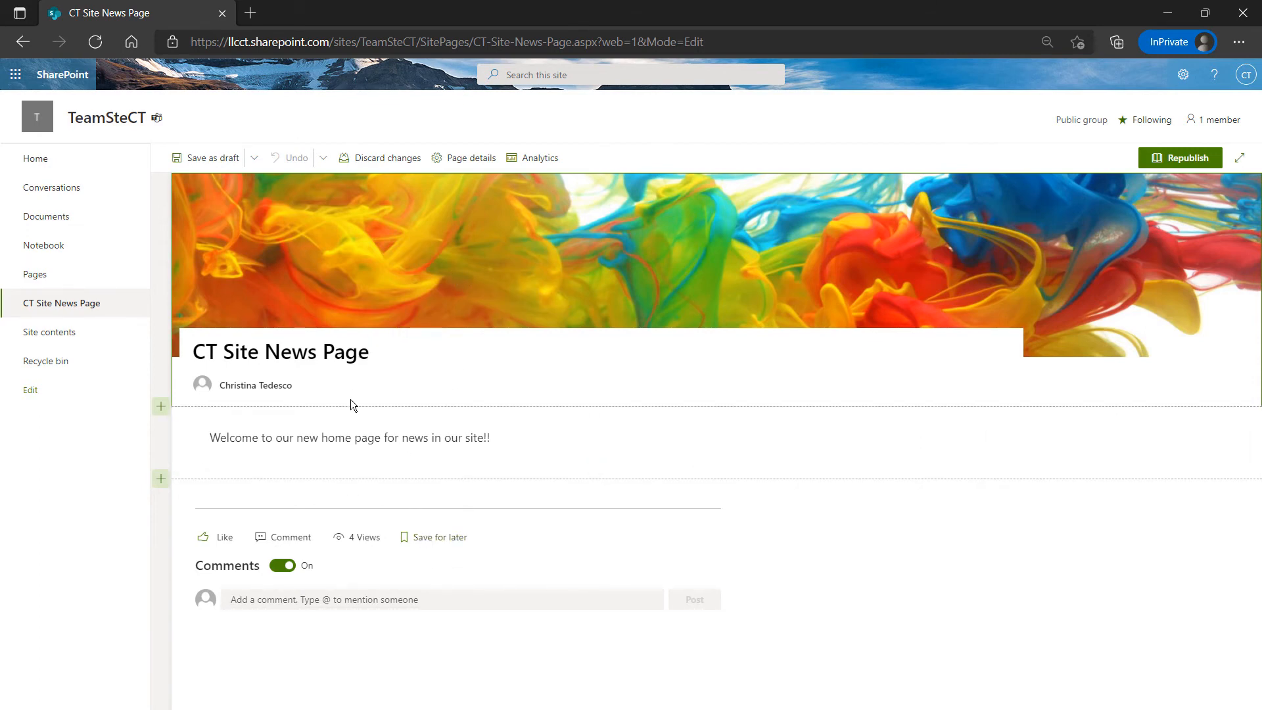
pyautogui.click(276, 272)
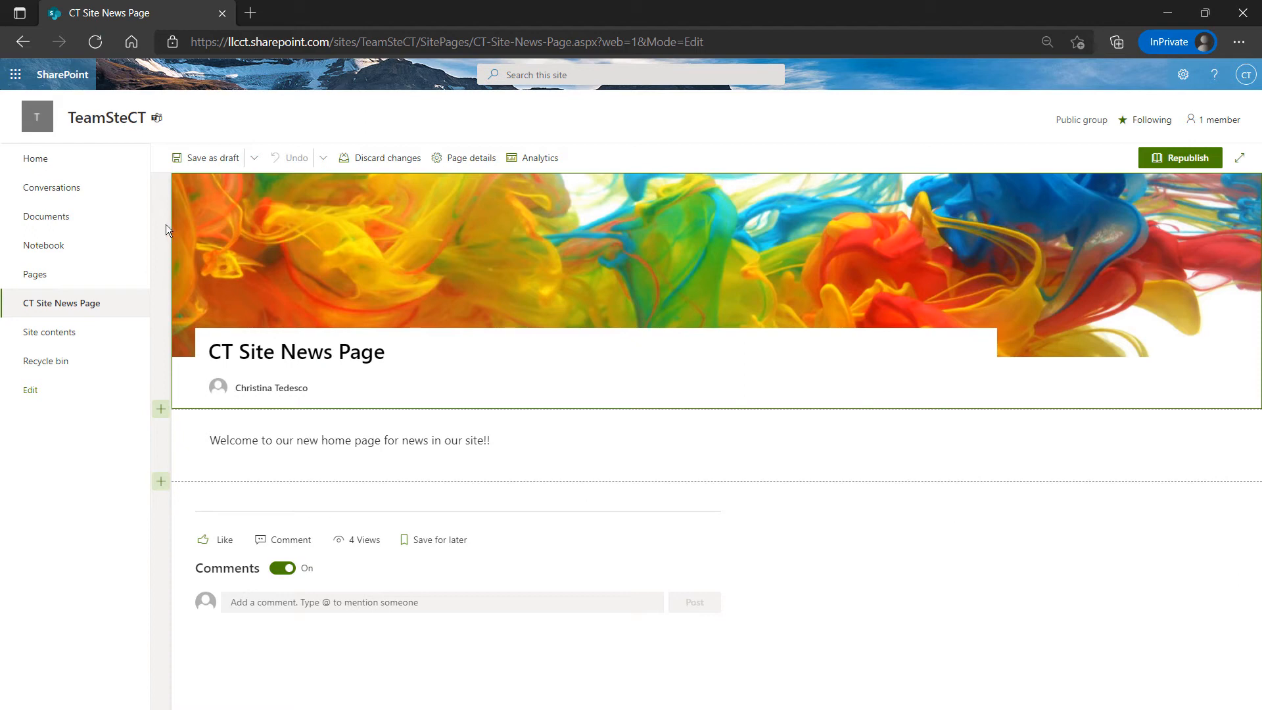
pyautogui.moveTo(188, 212)
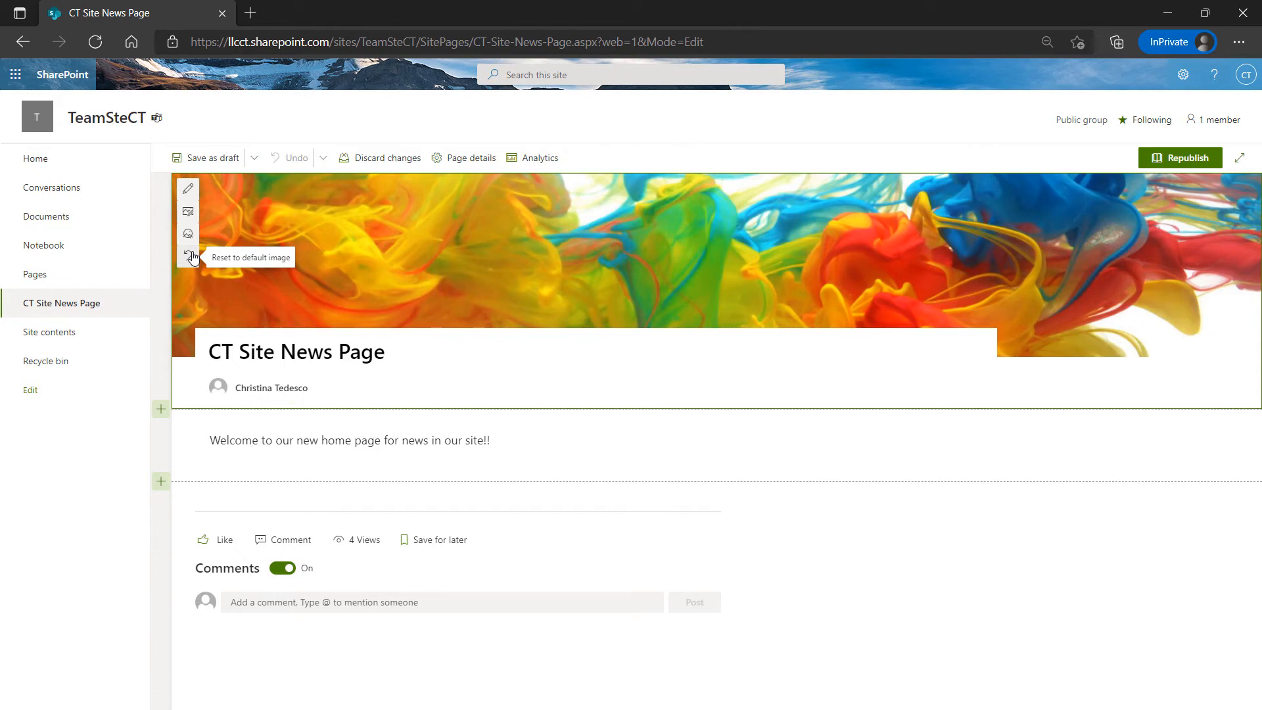
pyautogui.click(188, 189)
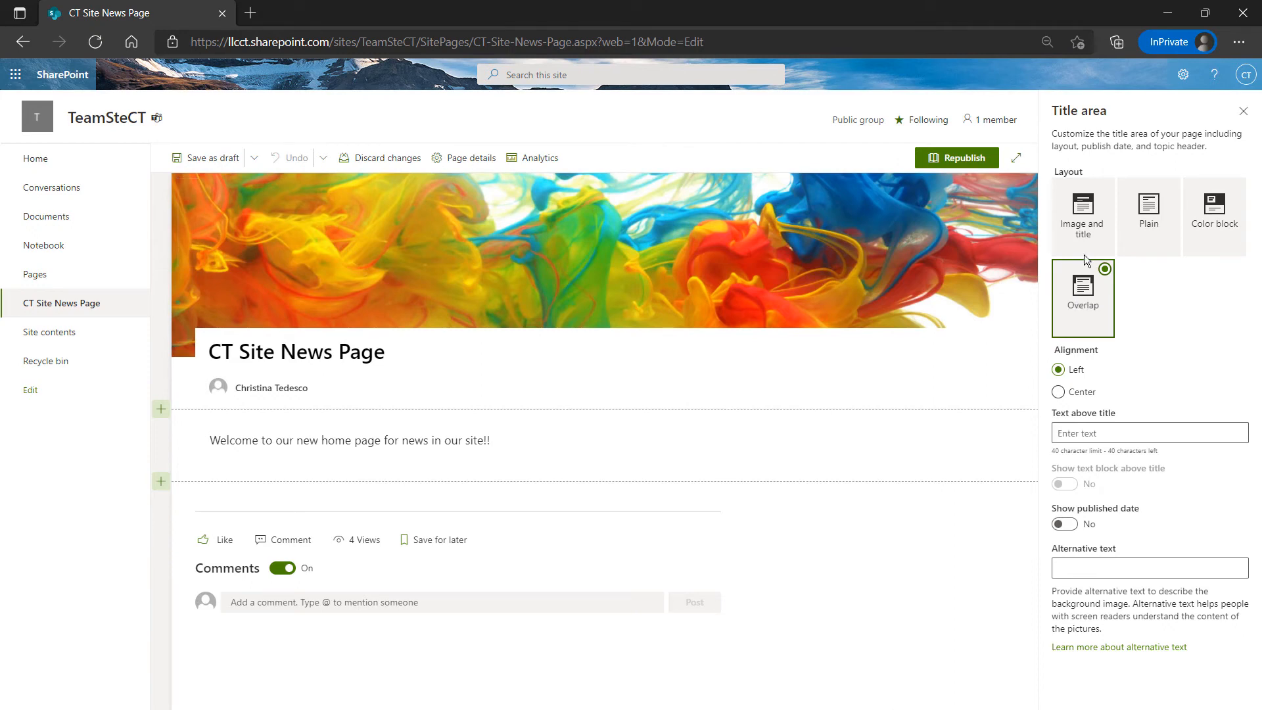
pyautogui.click(1083, 221)
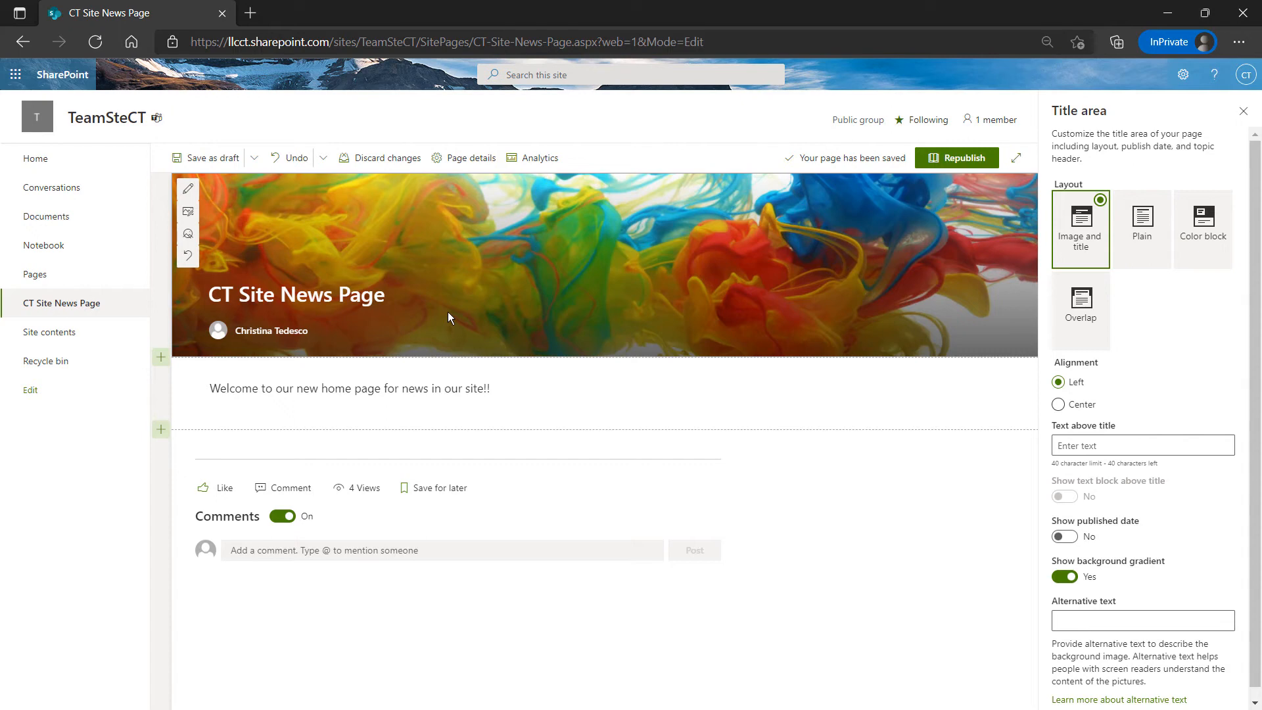
pyautogui.click(1142, 245)
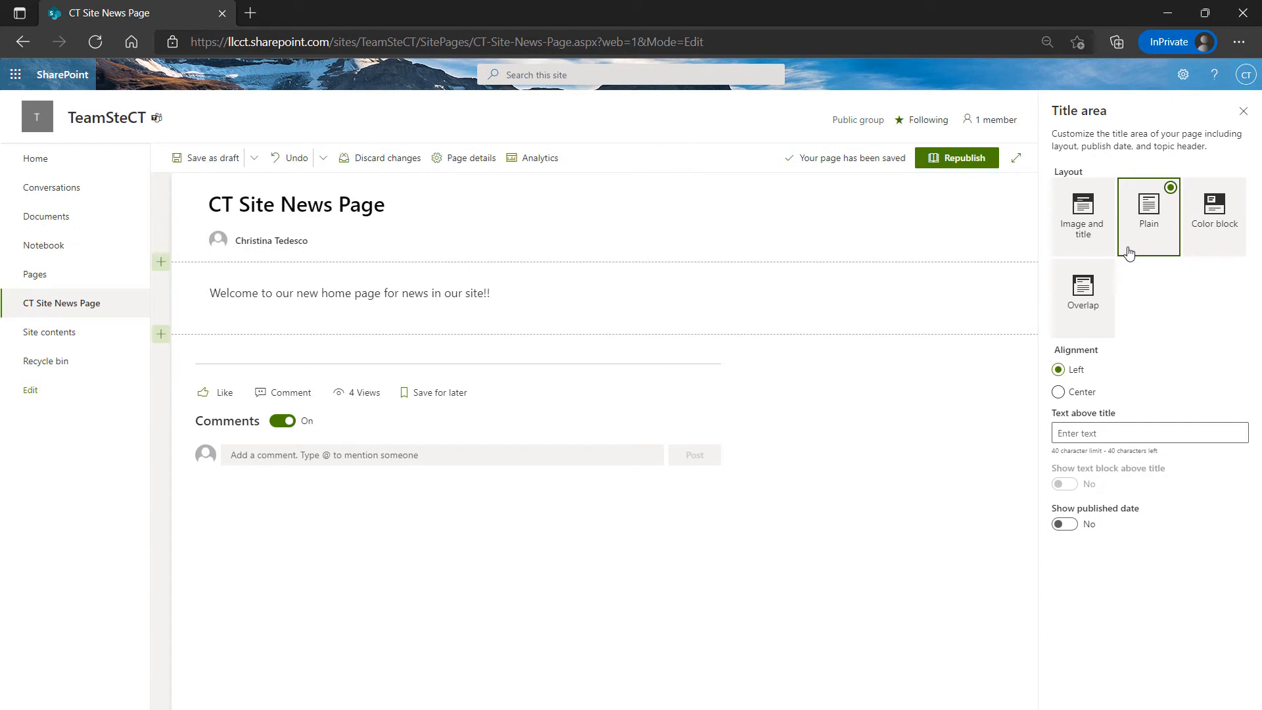
pyautogui.click(1217, 212)
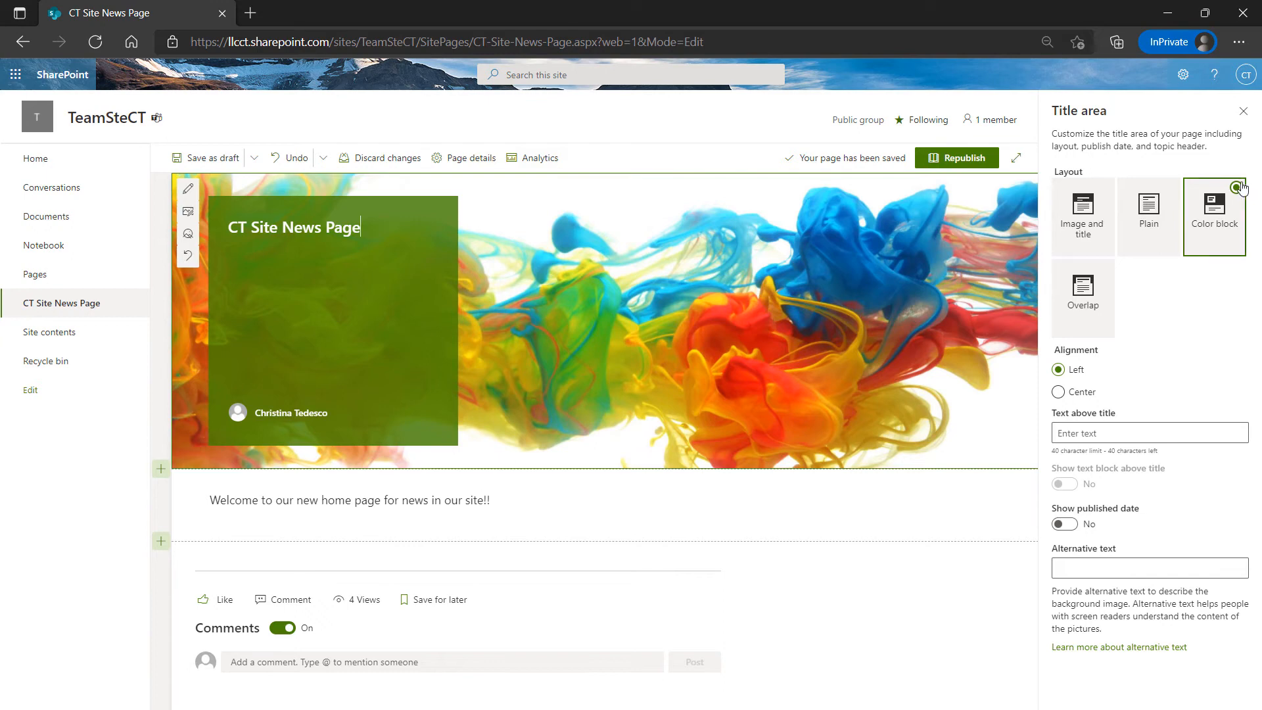
pyautogui.click(1165, 231)
pyautogui.click(1081, 222)
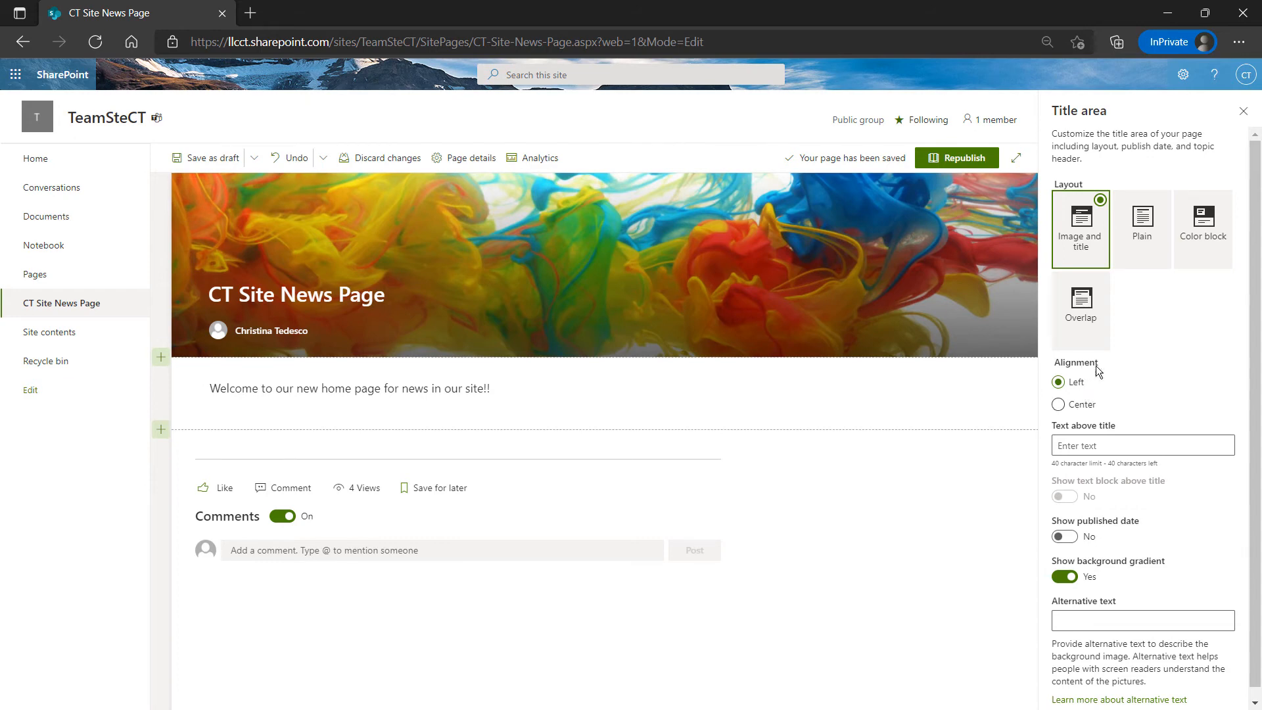
# Set the banner title alignment to Left
pyautogui.click(1083, 403)
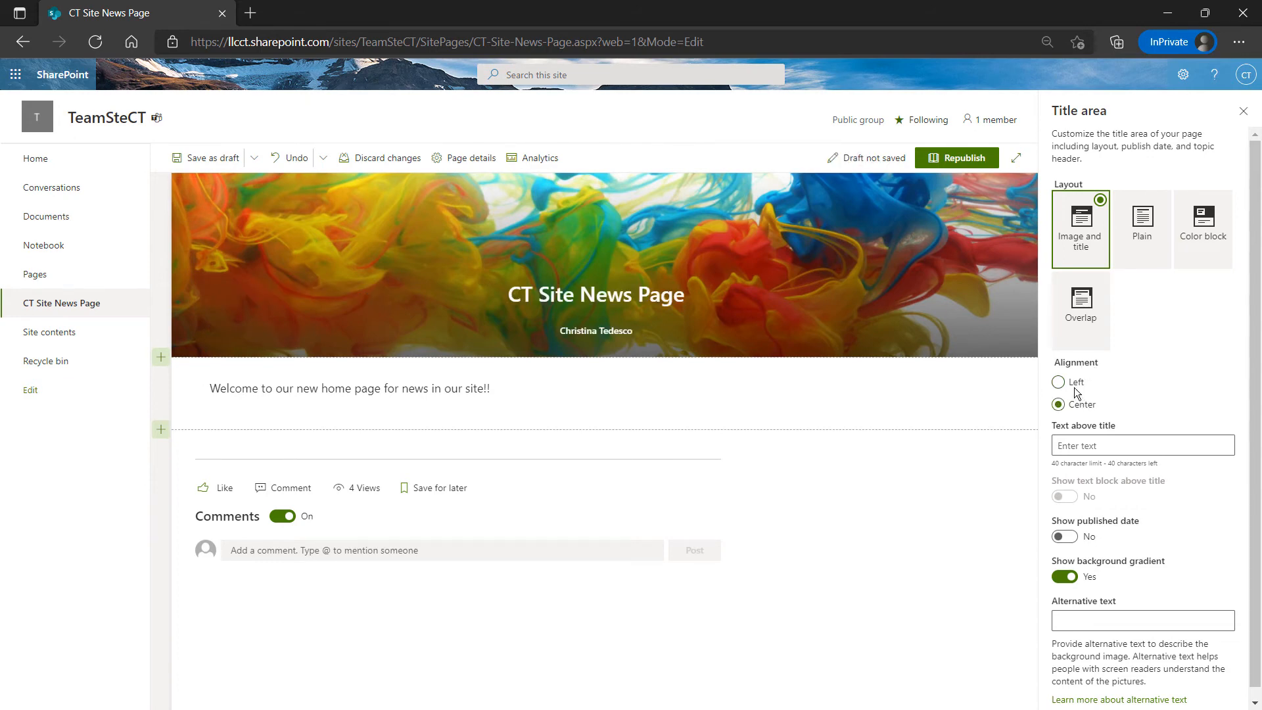
pyautogui.click(1075, 386)
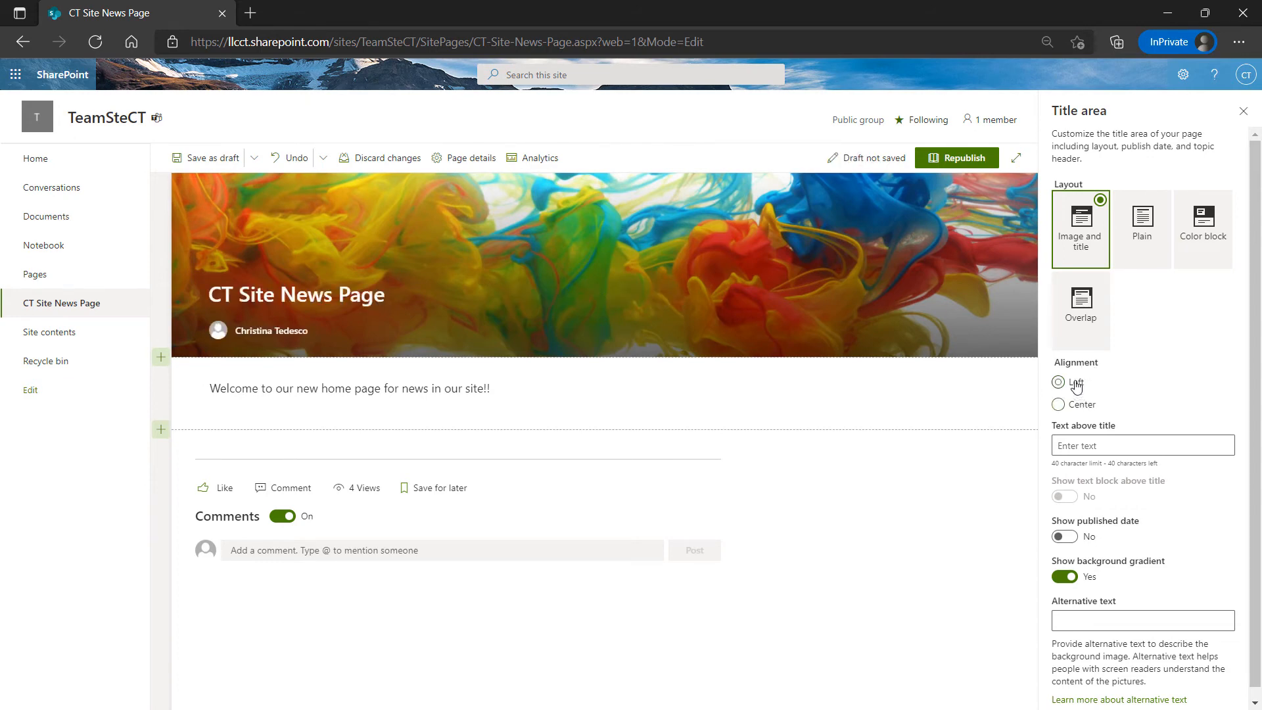
pyautogui.scroll(-1, 1117, 431)
pyautogui.click(1118, 431)
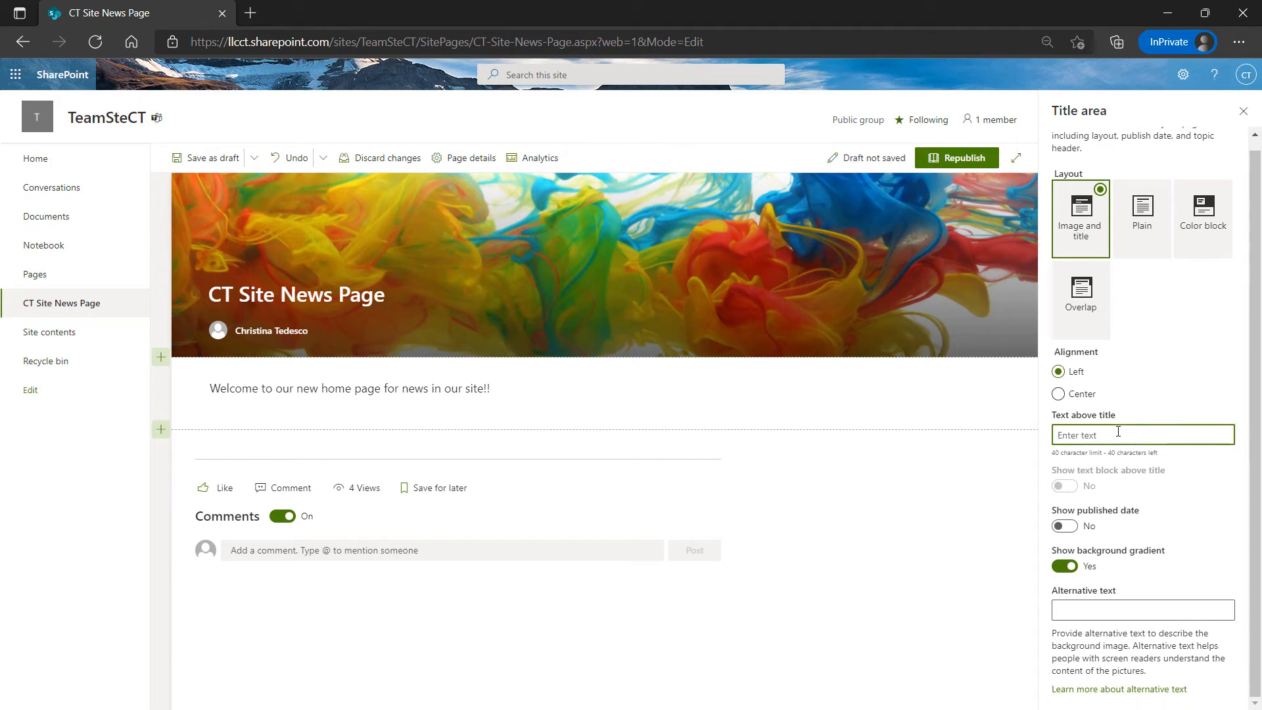
# Enter the label 'Test' above the title, keeping the text block above the title shown
pyautogui.write('Testset')
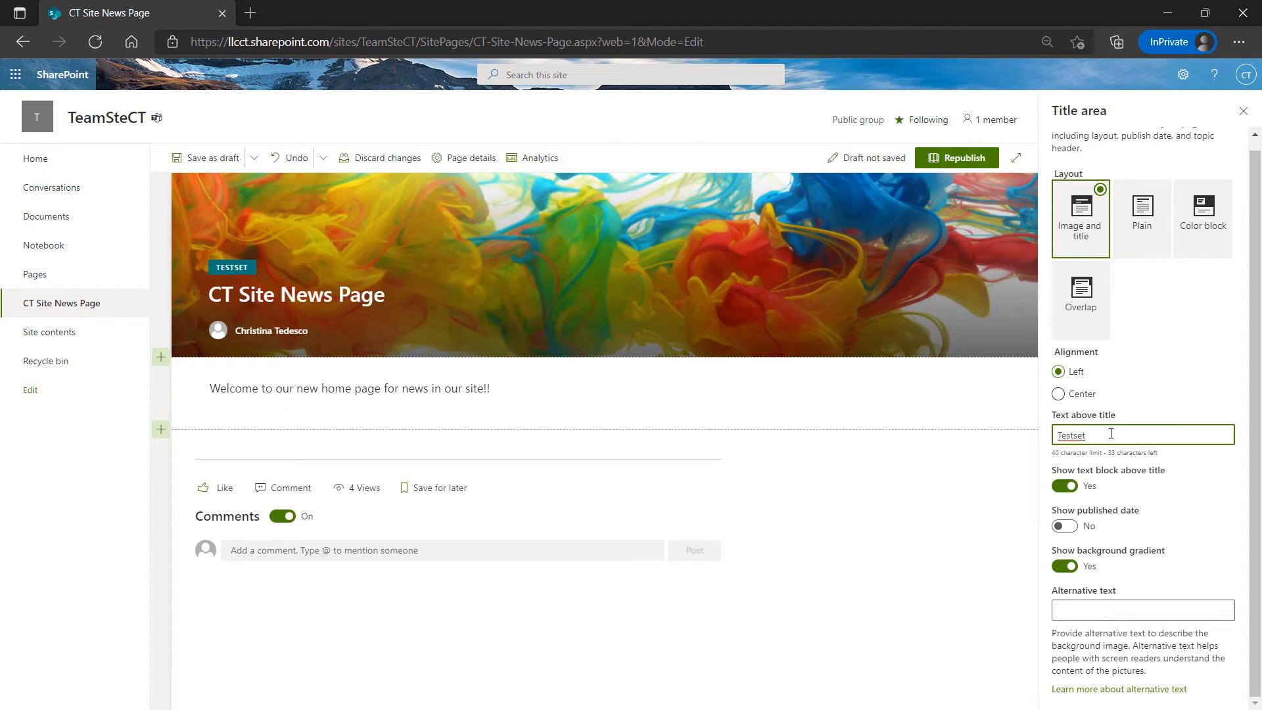
pyautogui.press('BackSpace')
pyautogui.press('BackSpace')
pyautogui.click(1187, 475)
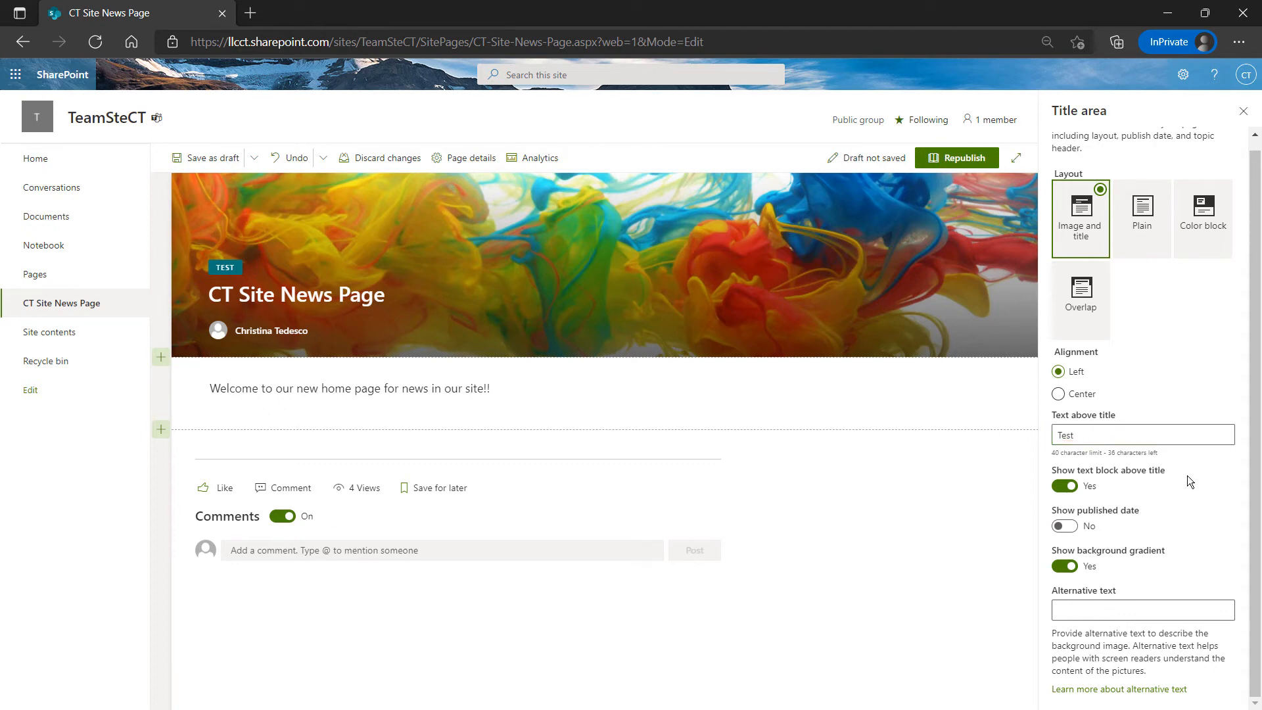
pyautogui.click(1065, 486)
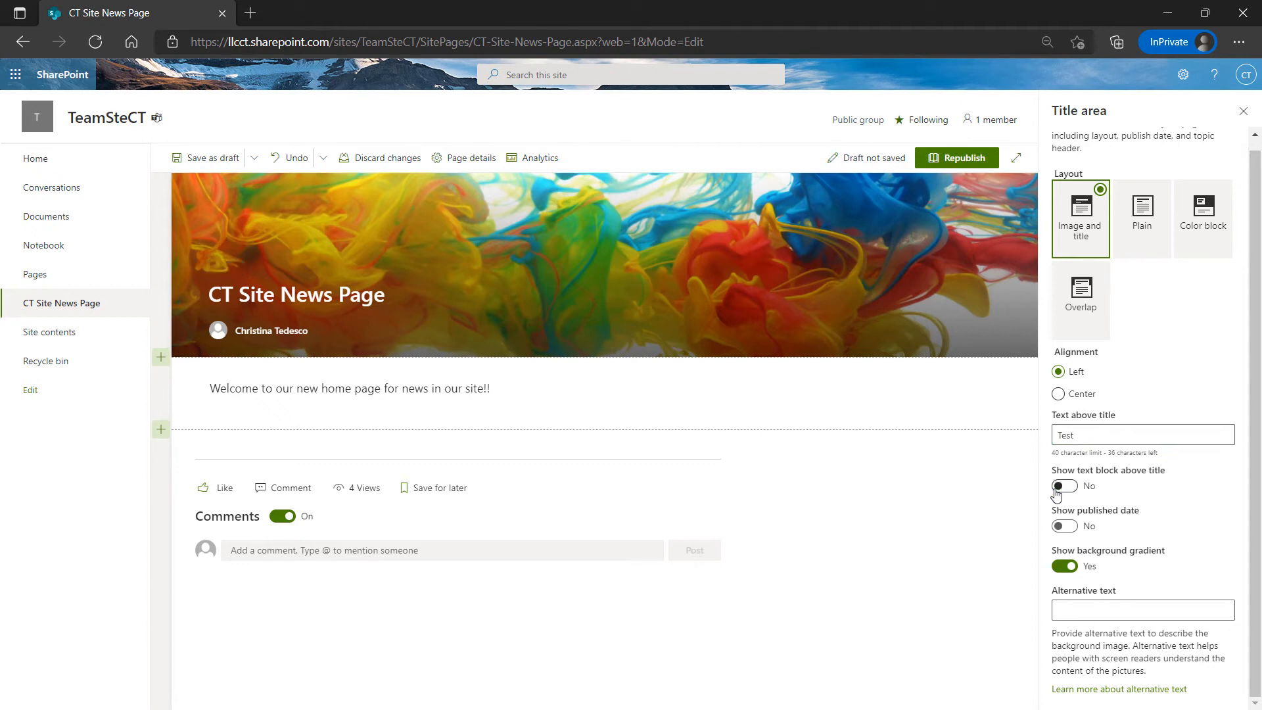
pyautogui.click(1070, 486)
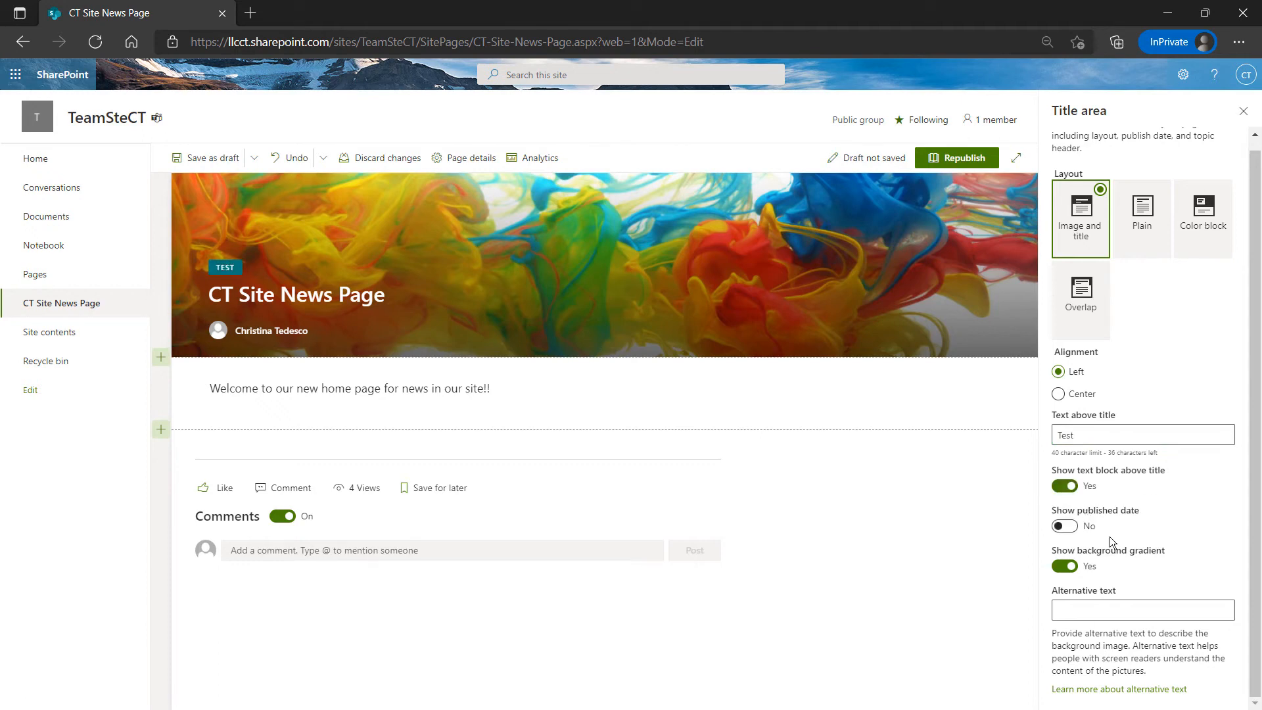
# Set Show background gradient on the banner to No
pyautogui.click(1063, 566)
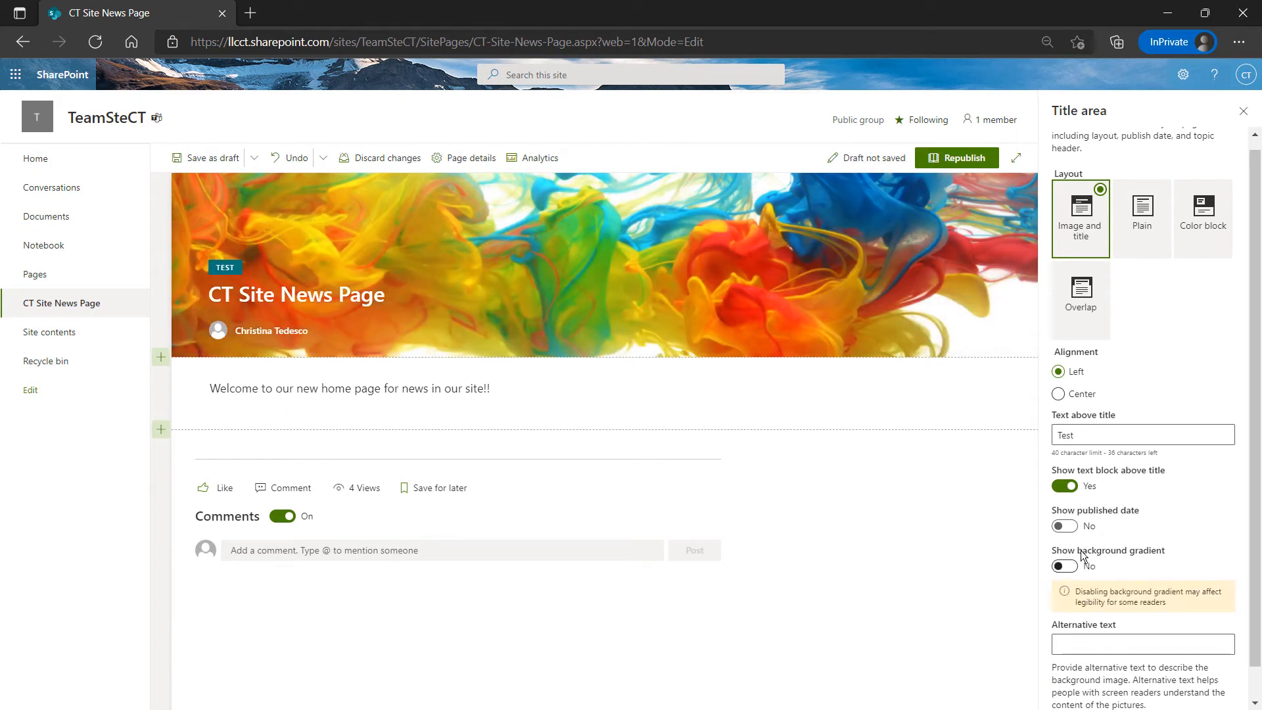
pyautogui.click(1068, 567)
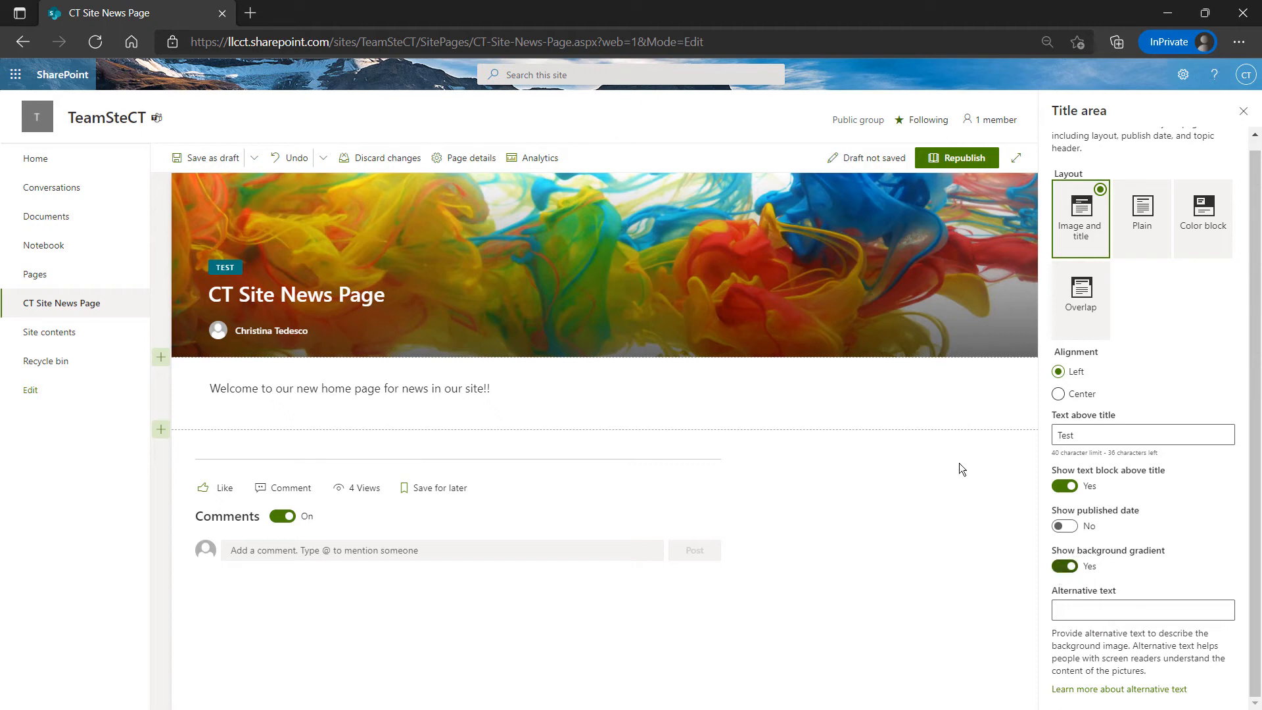
pyautogui.click(1058, 568)
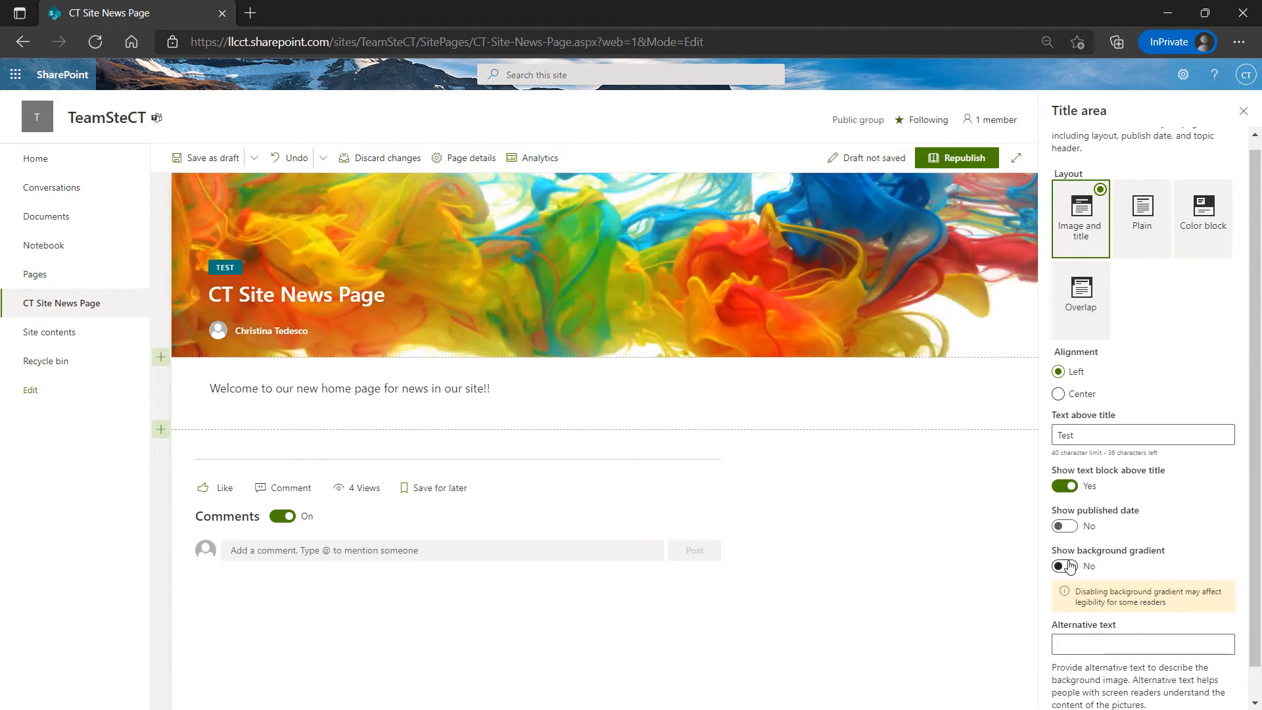
pyautogui.click(1058, 567)
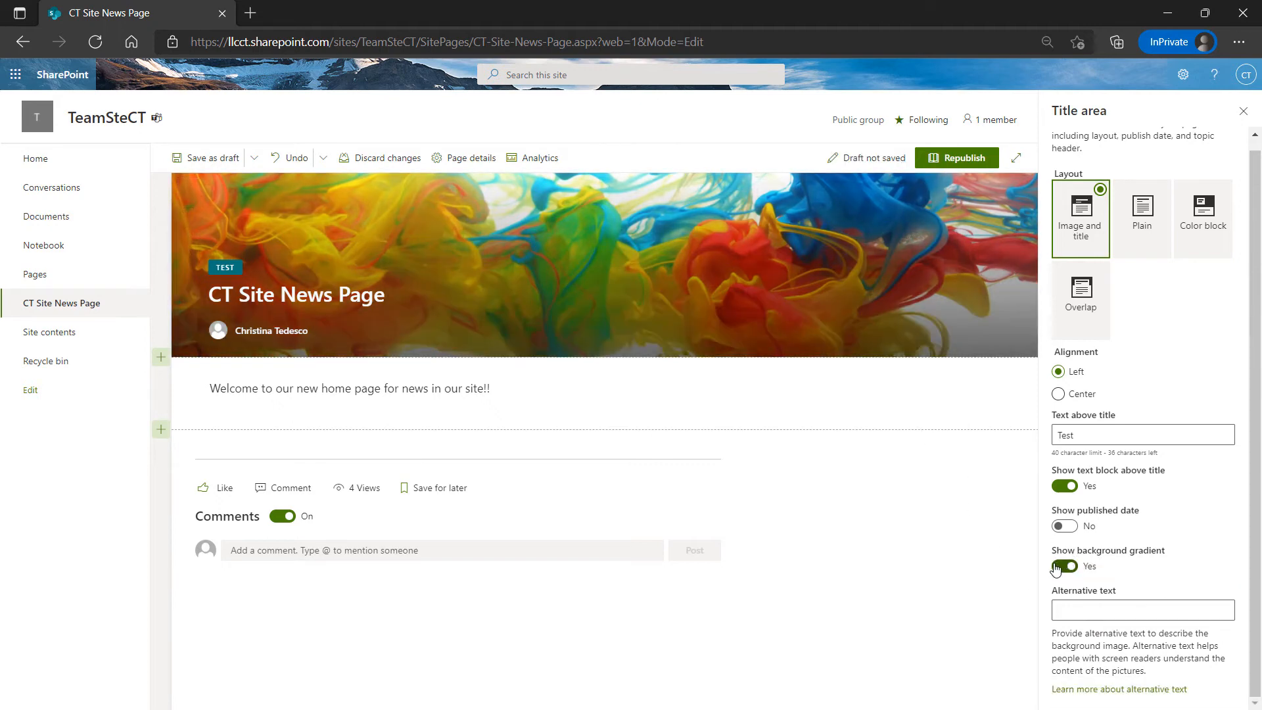
pyautogui.click(1057, 568)
pyautogui.scroll(-1, 1088, 537)
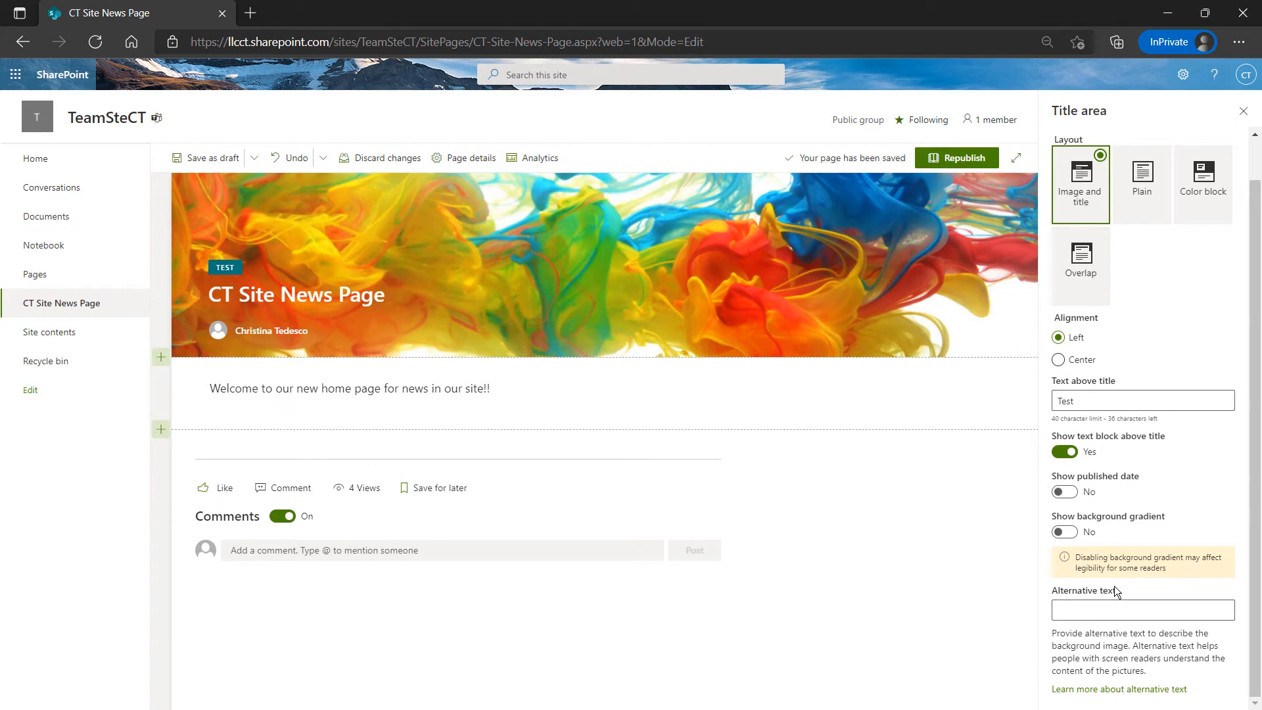
pyautogui.click(1105, 601)
# Give the banner image the alternative text 'Cover Image' and switch the background gradient back on
pyautogui.write('C')
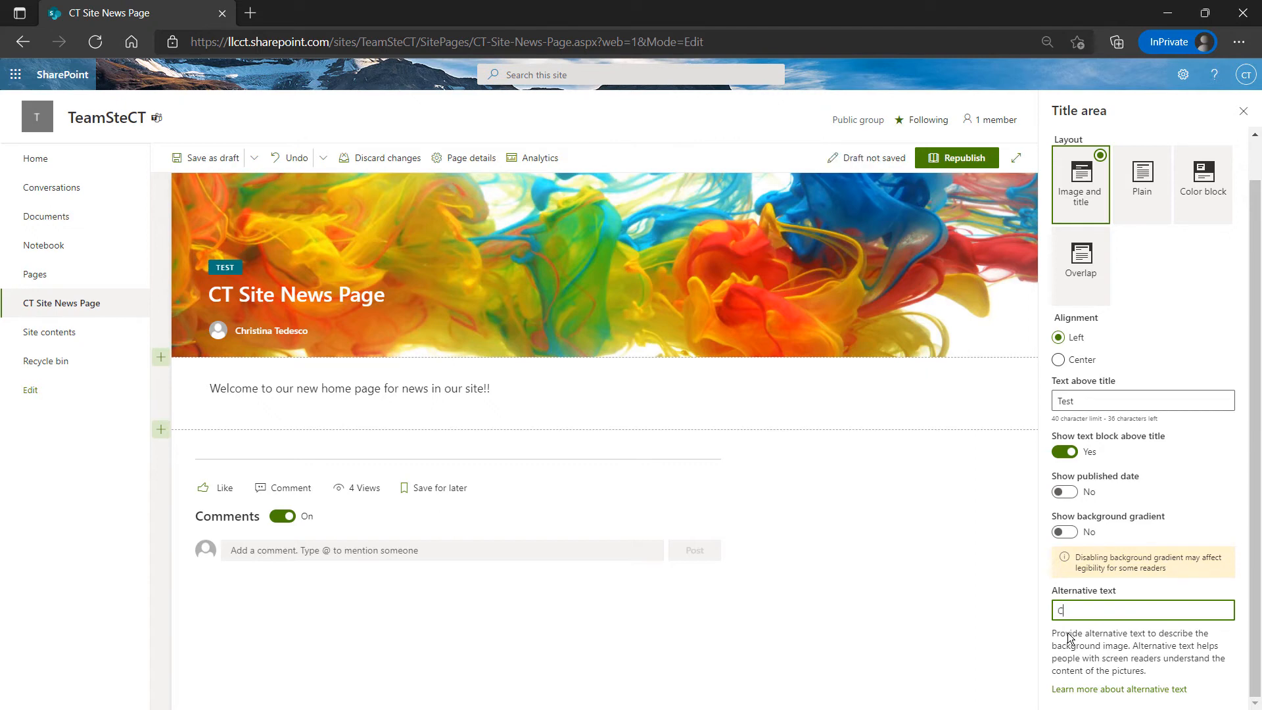
pyautogui.write('over Image')
pyautogui.click(1064, 532)
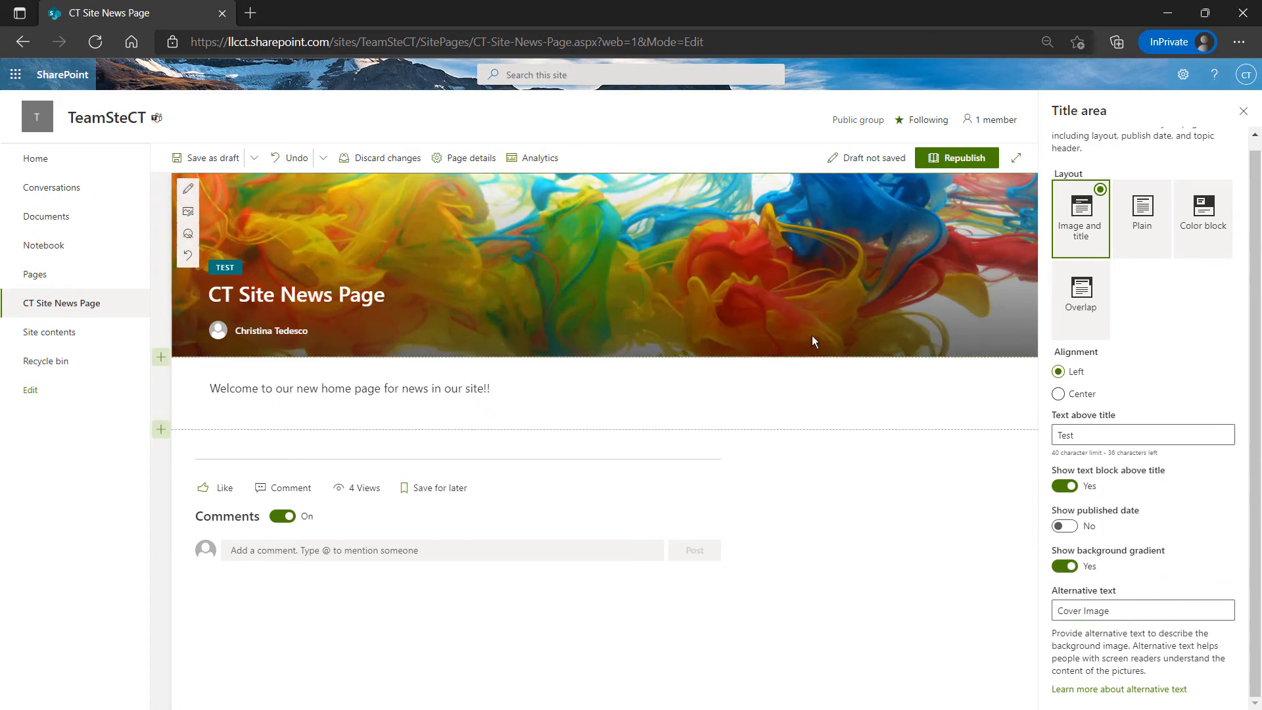
pyautogui.click(1065, 565)
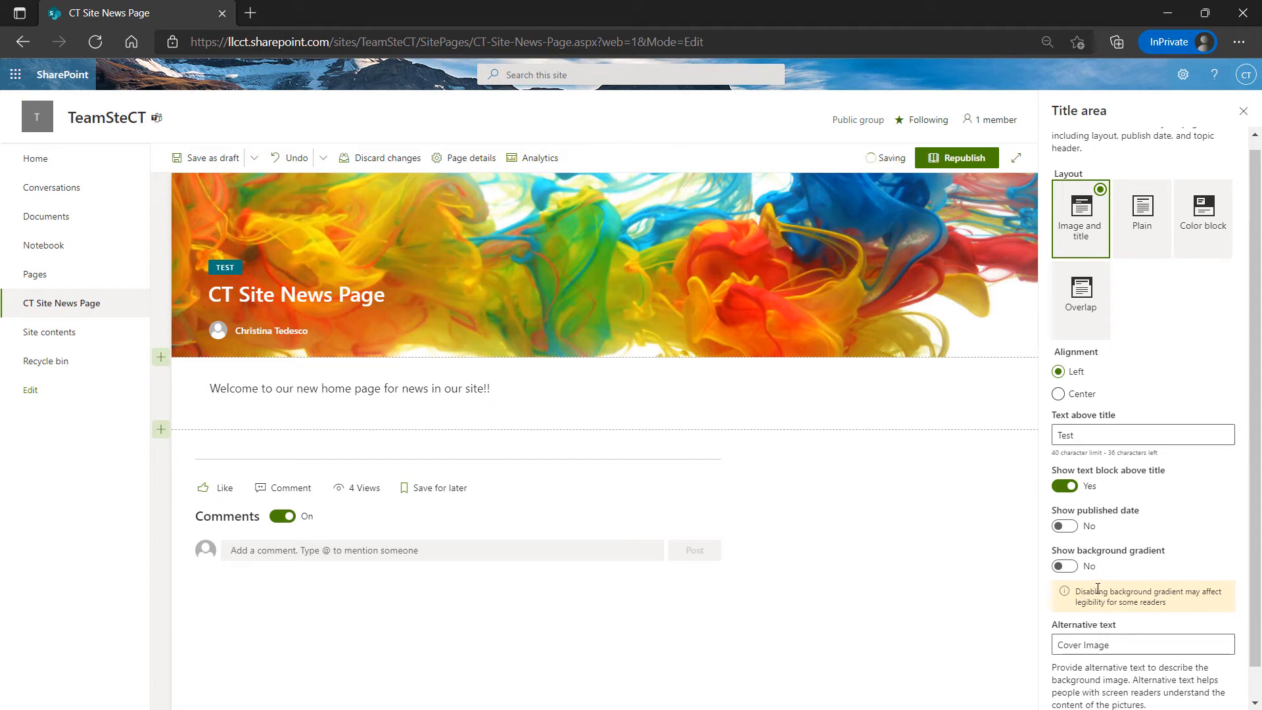
pyautogui.click(1062, 566)
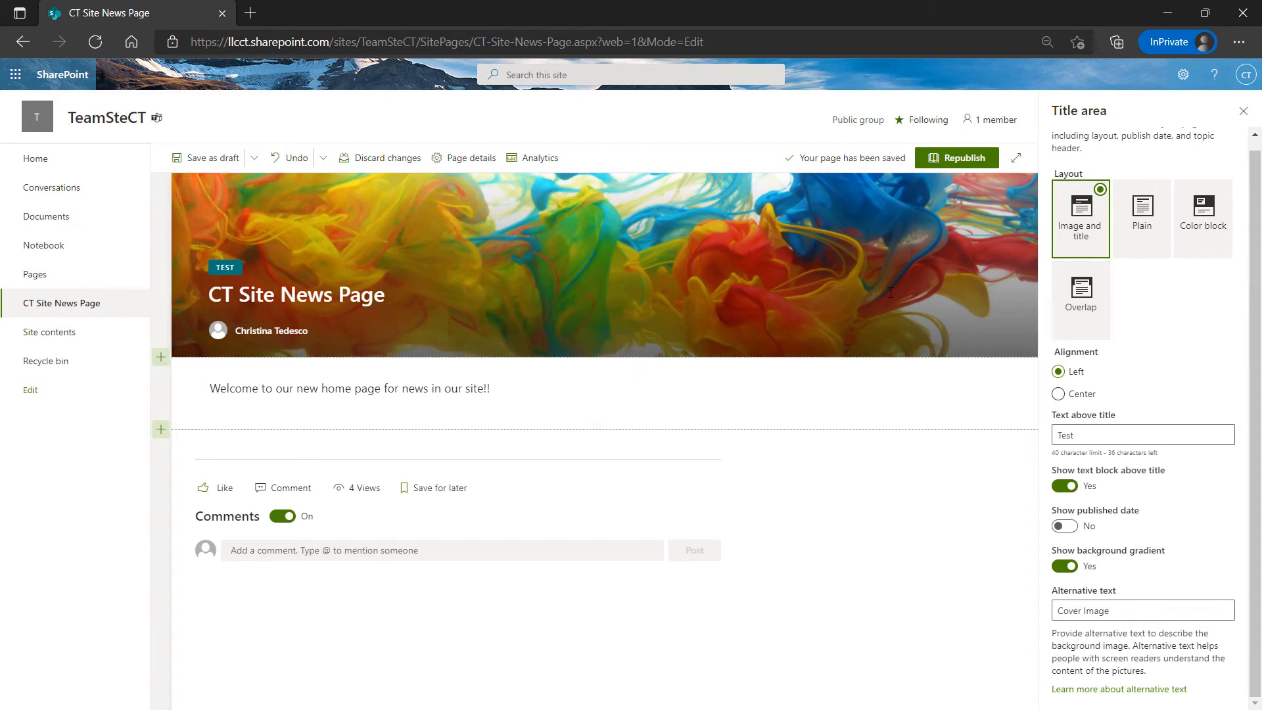
pyautogui.click(727, 395)
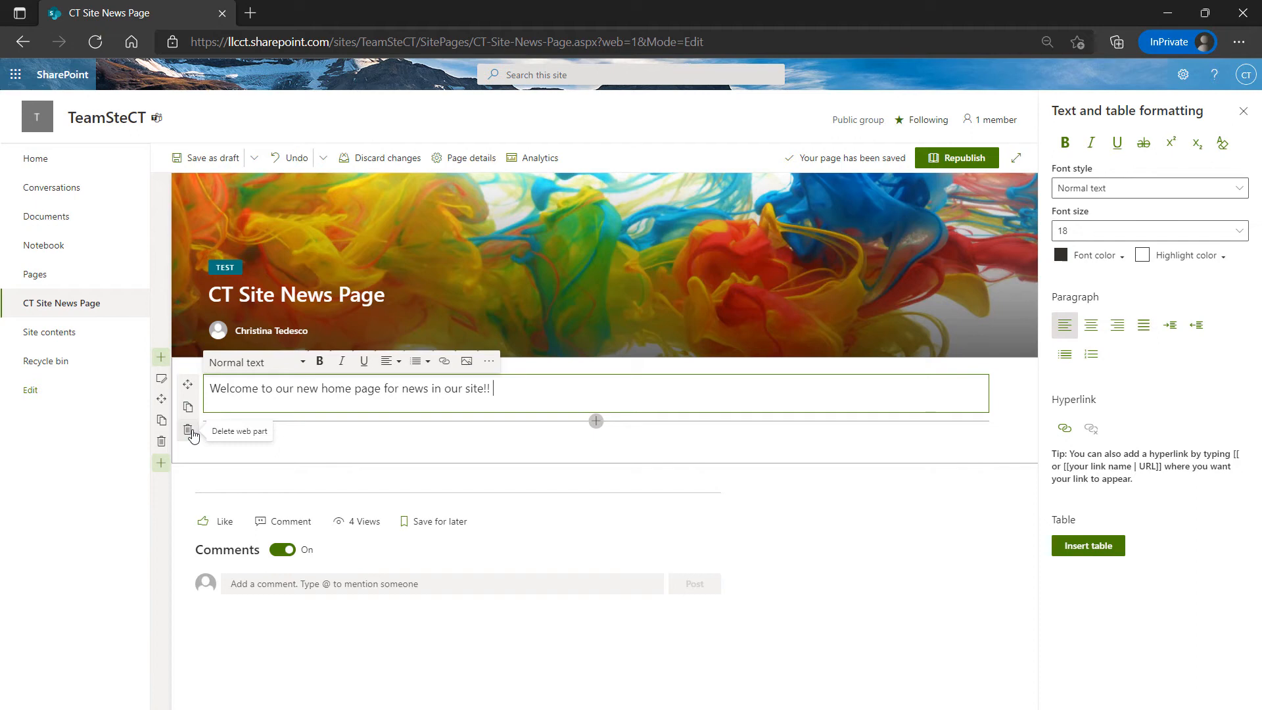
# Select the welcome-text section and reopen its layout and background settings
pyautogui.moveTo(191, 432); pyautogui.dragTo(313, 443)
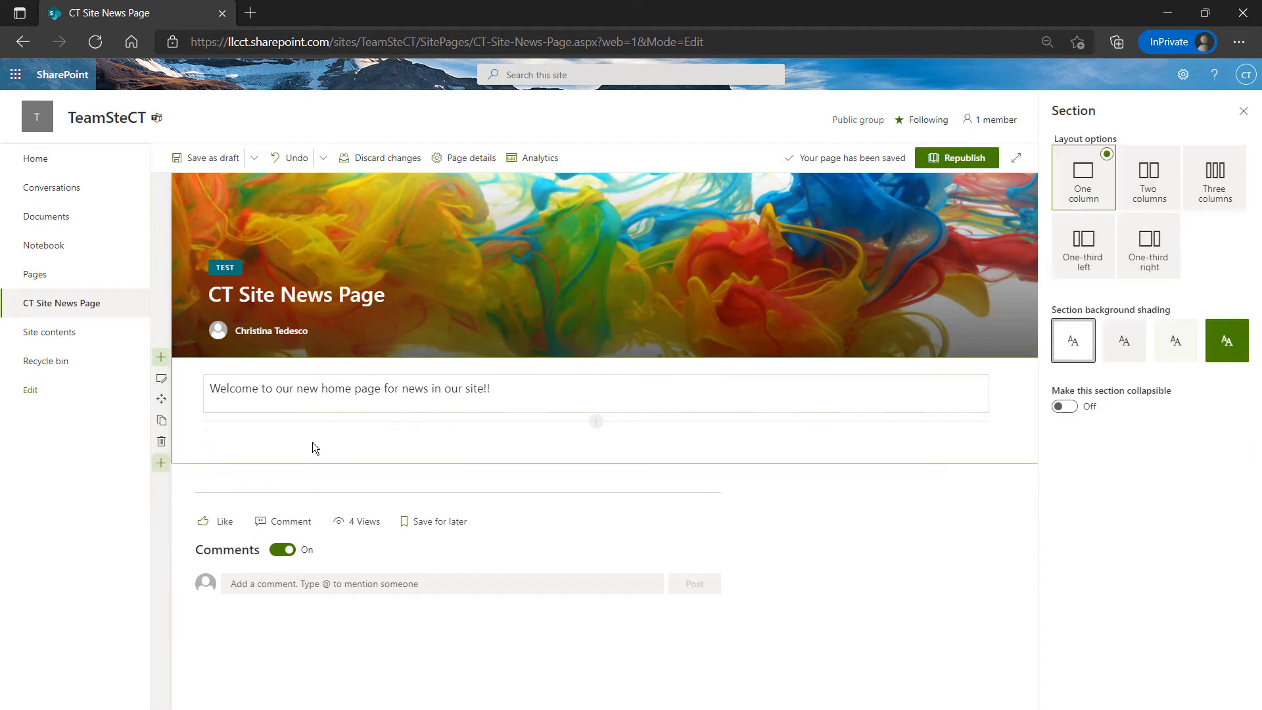
pyautogui.click(309, 388)
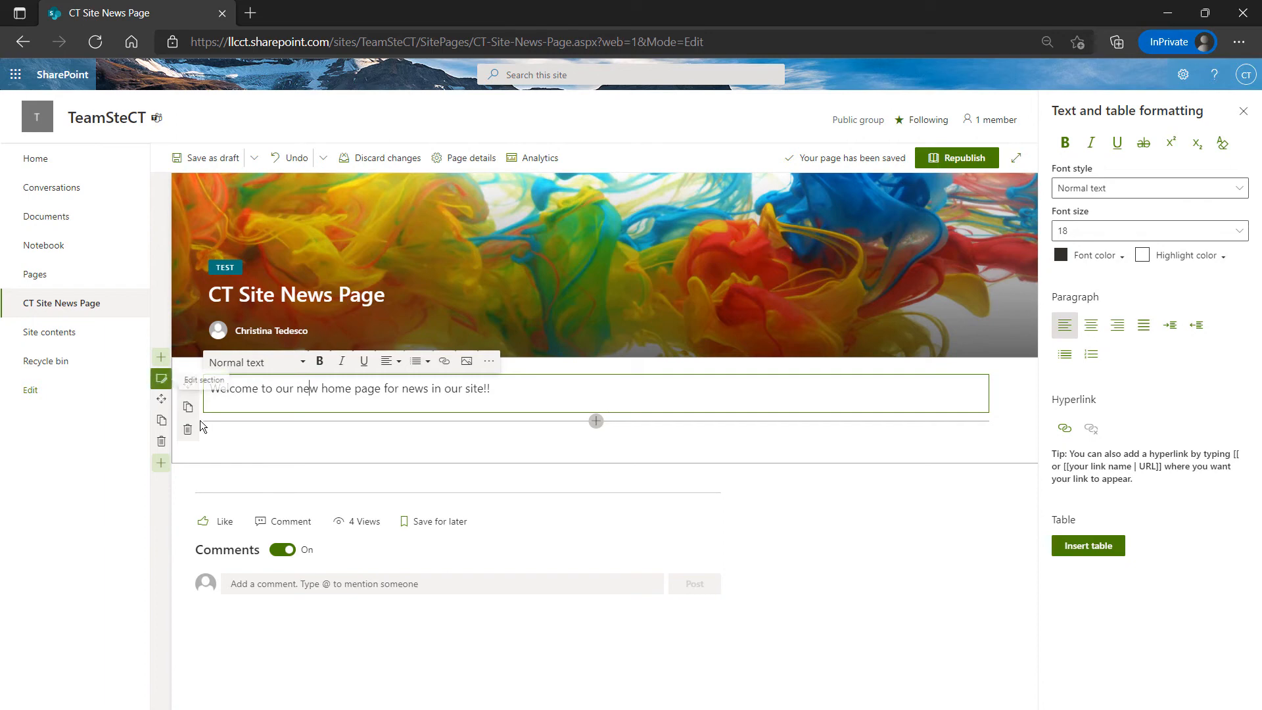
pyautogui.click(238, 469)
pyautogui.click(162, 379)
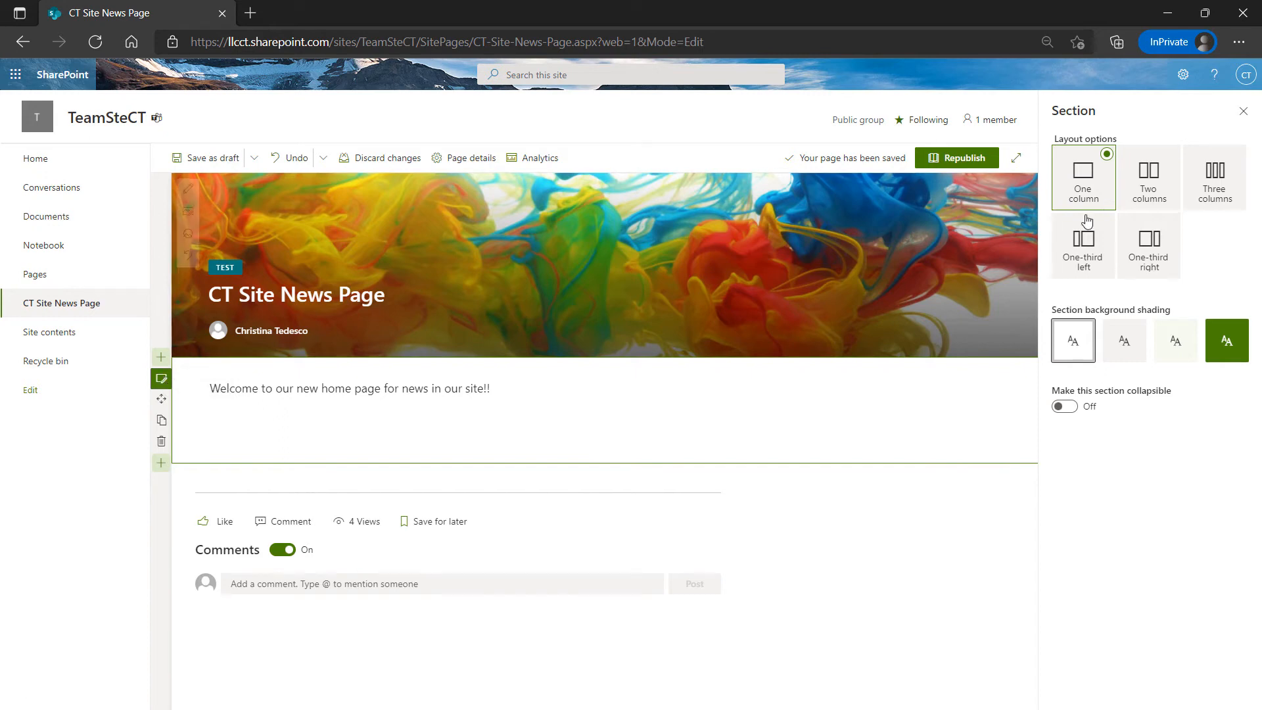
pyautogui.click(1242, 111)
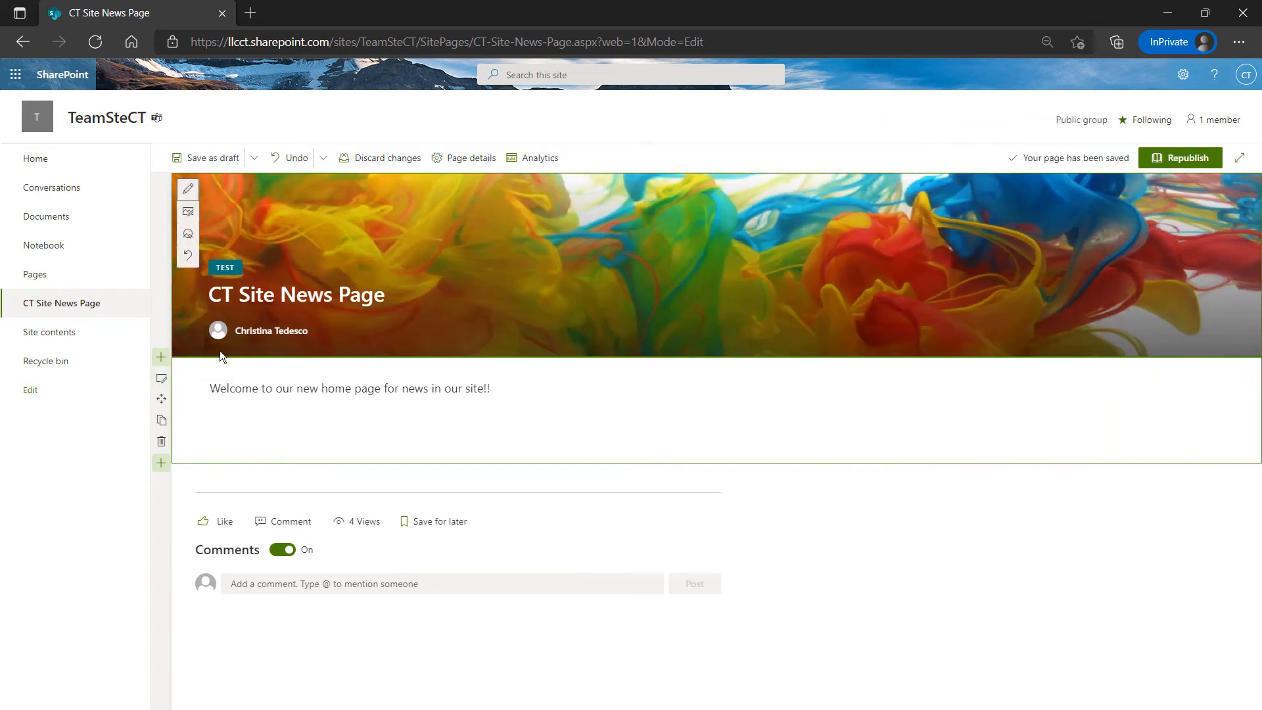
pyautogui.click(162, 379)
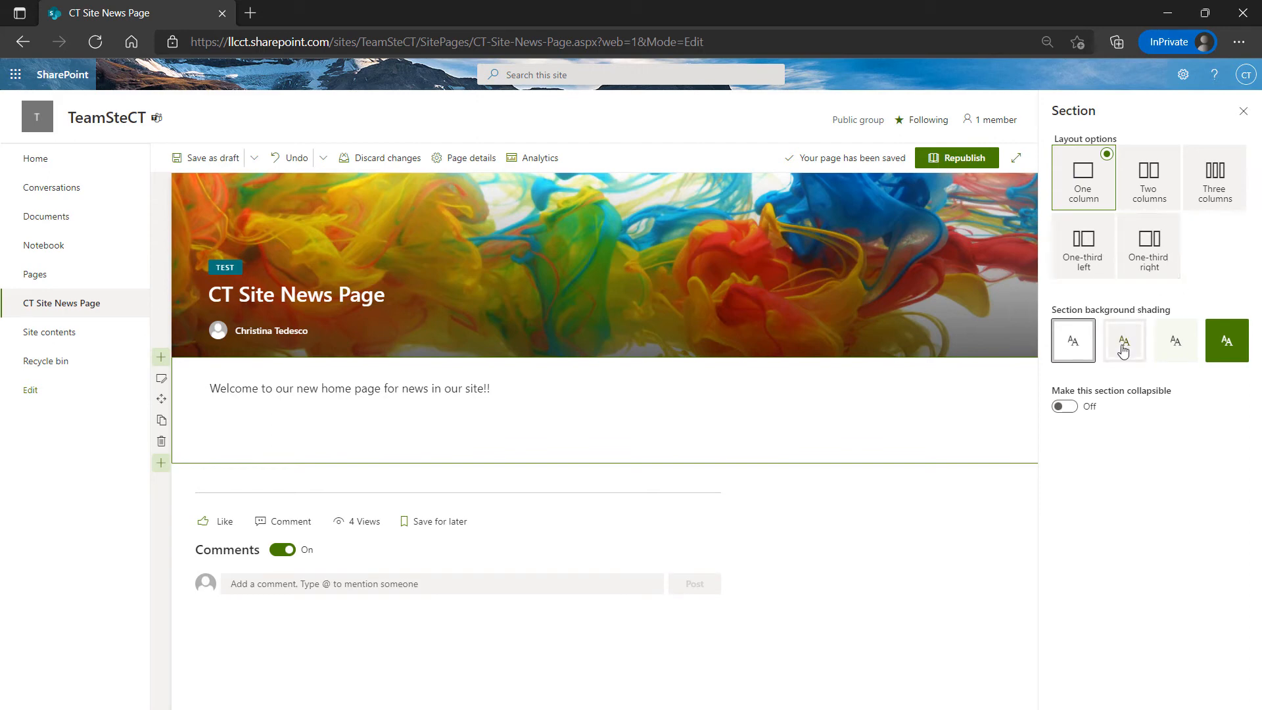
# Change the welcome-text section to Two columns, then select the welcome text web part
pyautogui.click(1224, 345)
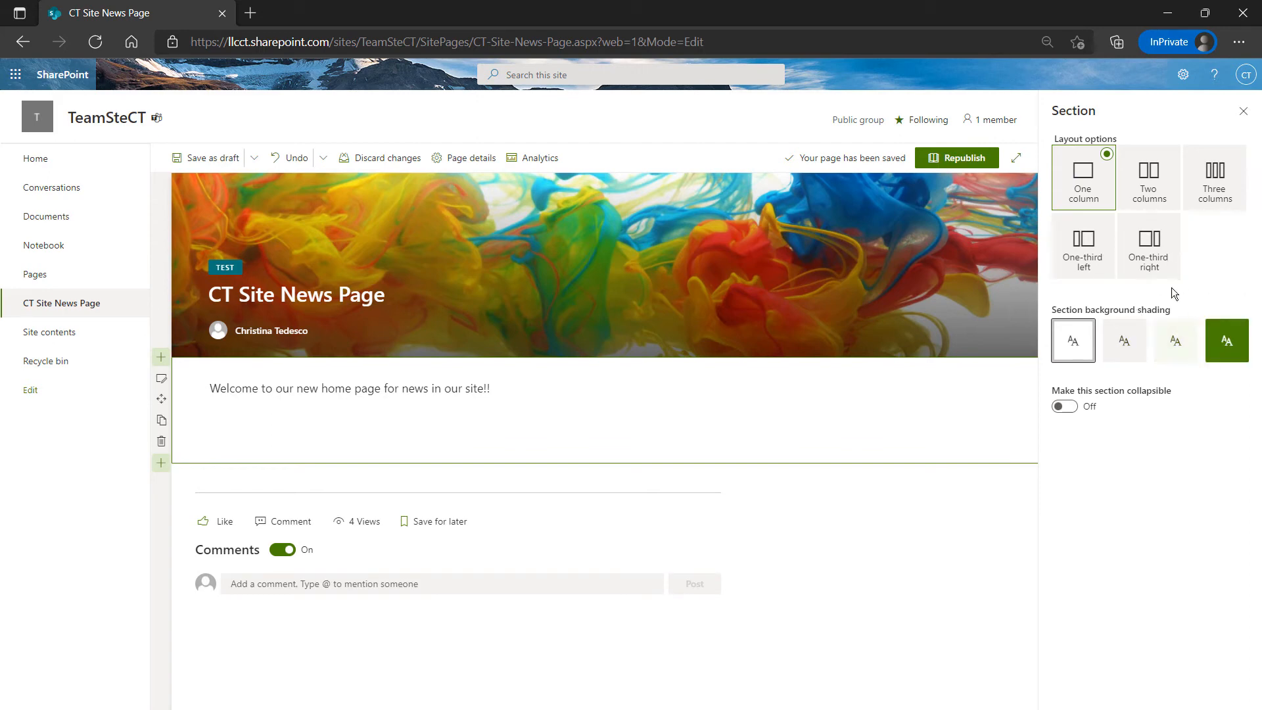
pyautogui.click(1155, 201)
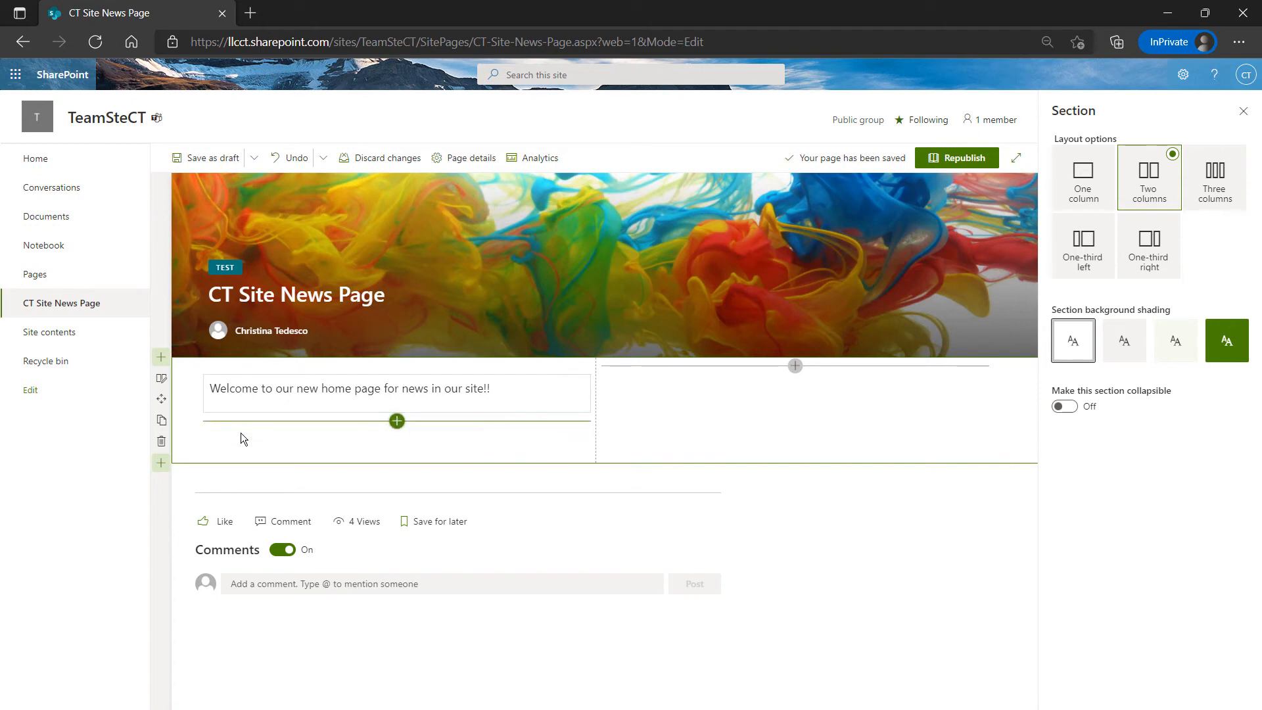
pyautogui.click(1243, 112)
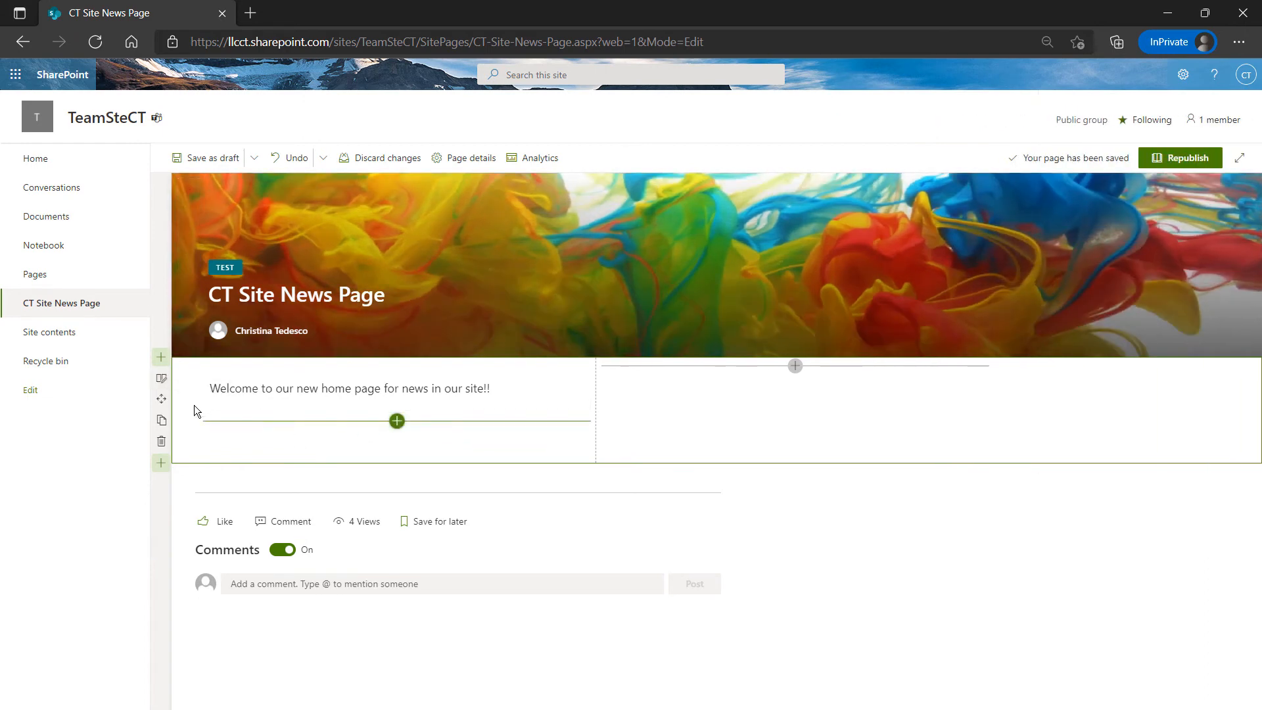
pyautogui.click(205, 420)
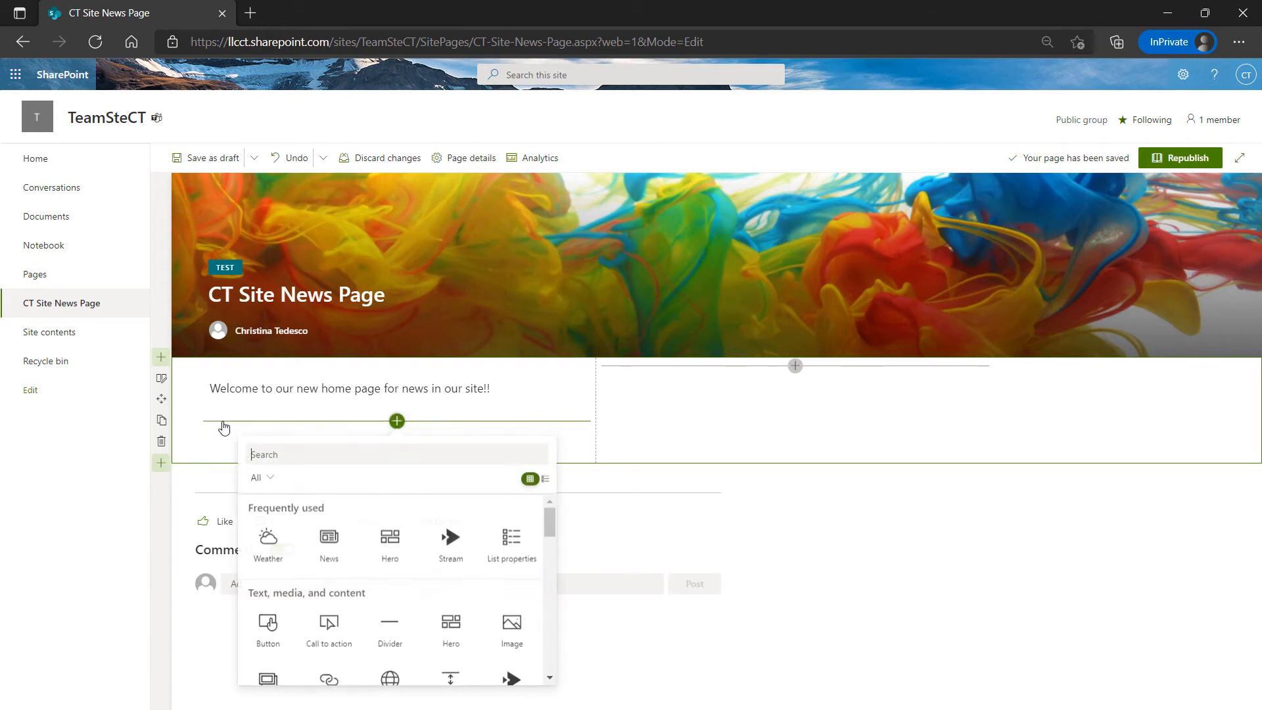
pyautogui.click(191, 392)
pyautogui.click(209, 385)
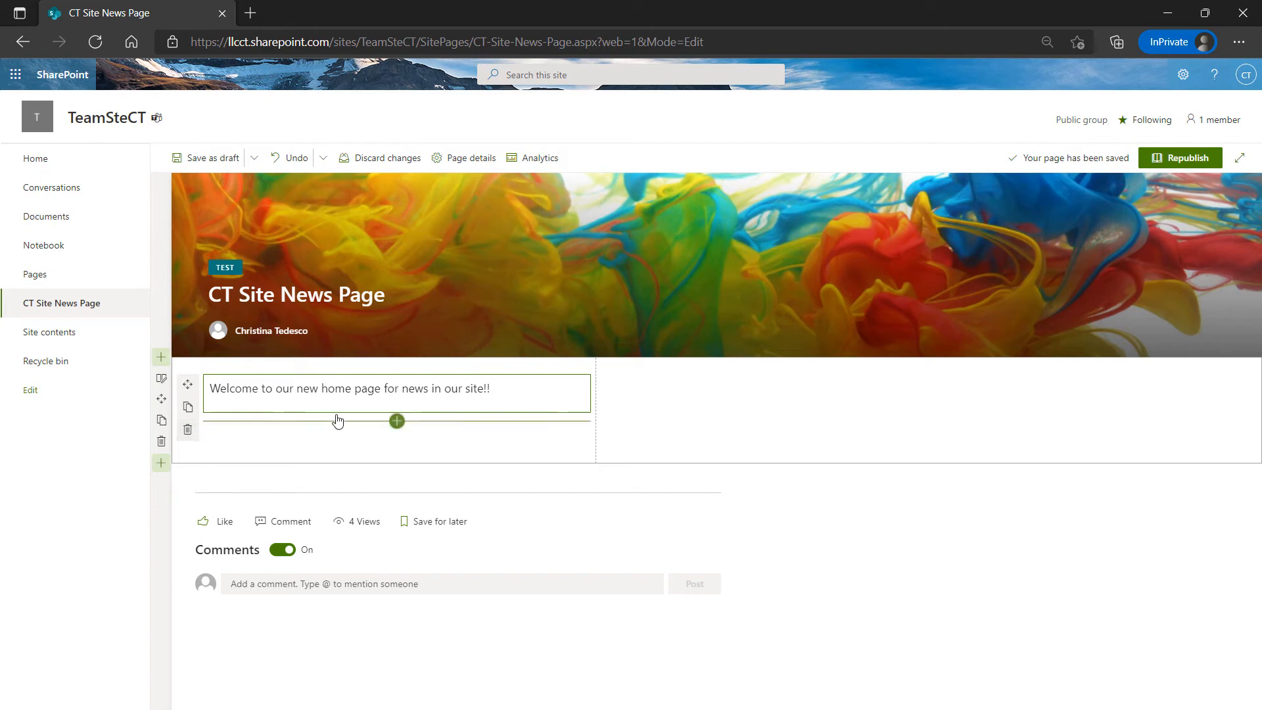
# Delete the welcome text web part and browse the web part gallery for the empty left column
pyautogui.click(187, 430)
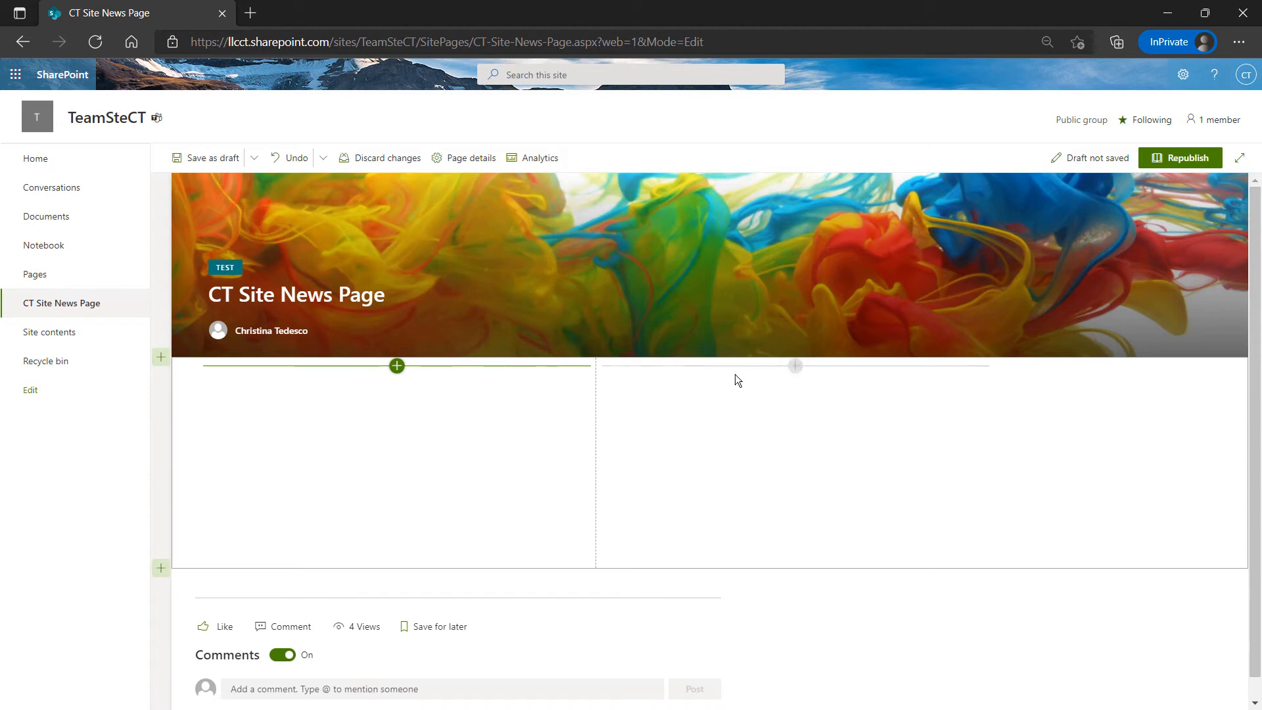
pyautogui.click(397, 366)
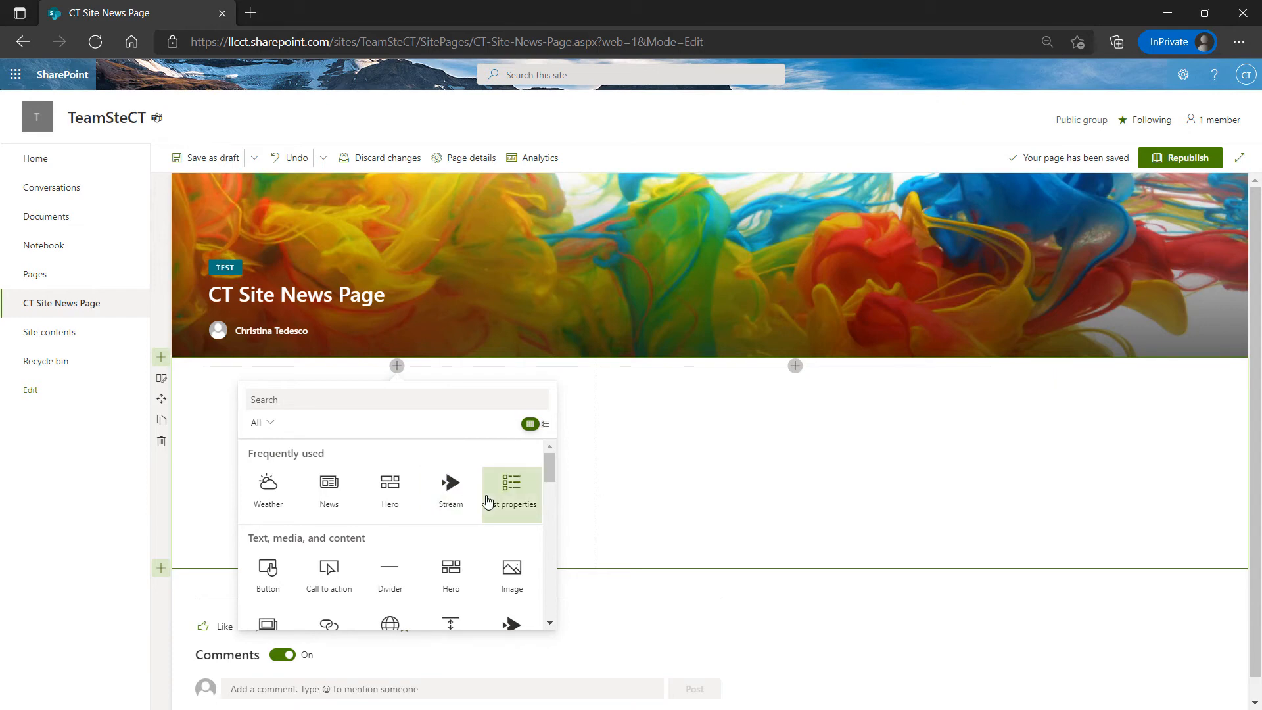
pyautogui.scroll(-2, 491, 503)
pyautogui.scroll(-7, 487, 501)
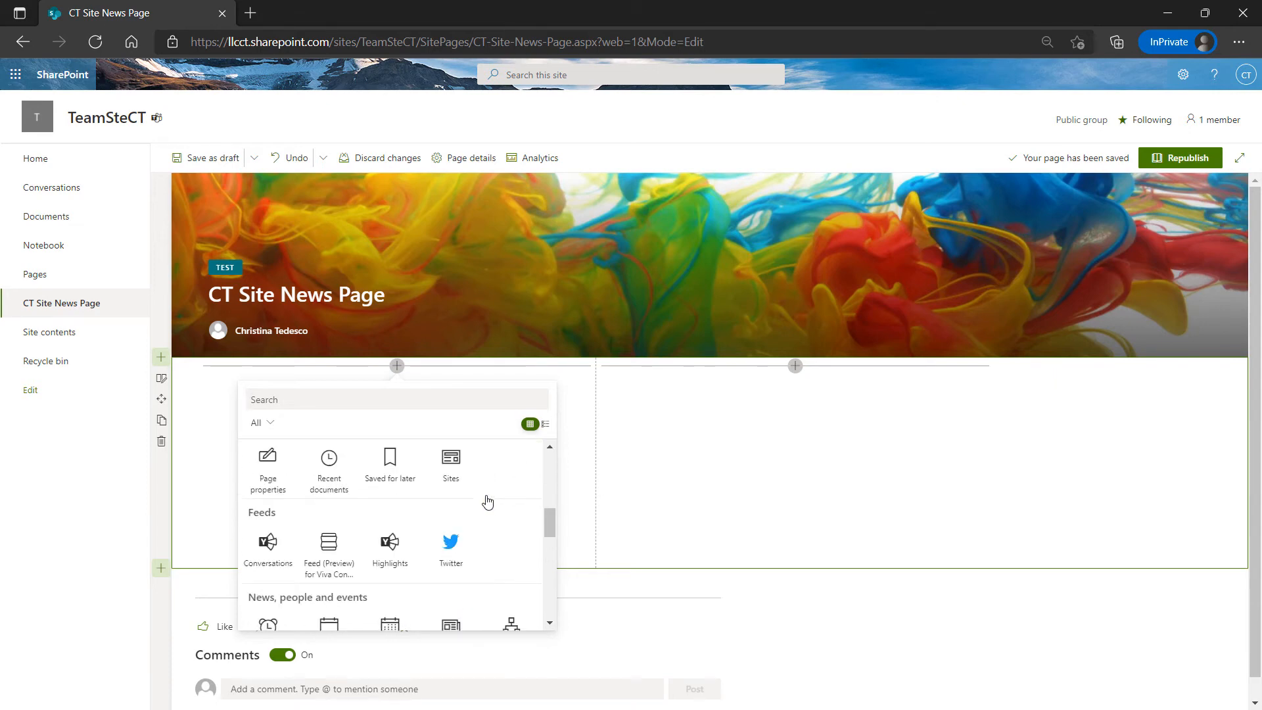
pyautogui.scroll(-8, 486, 492)
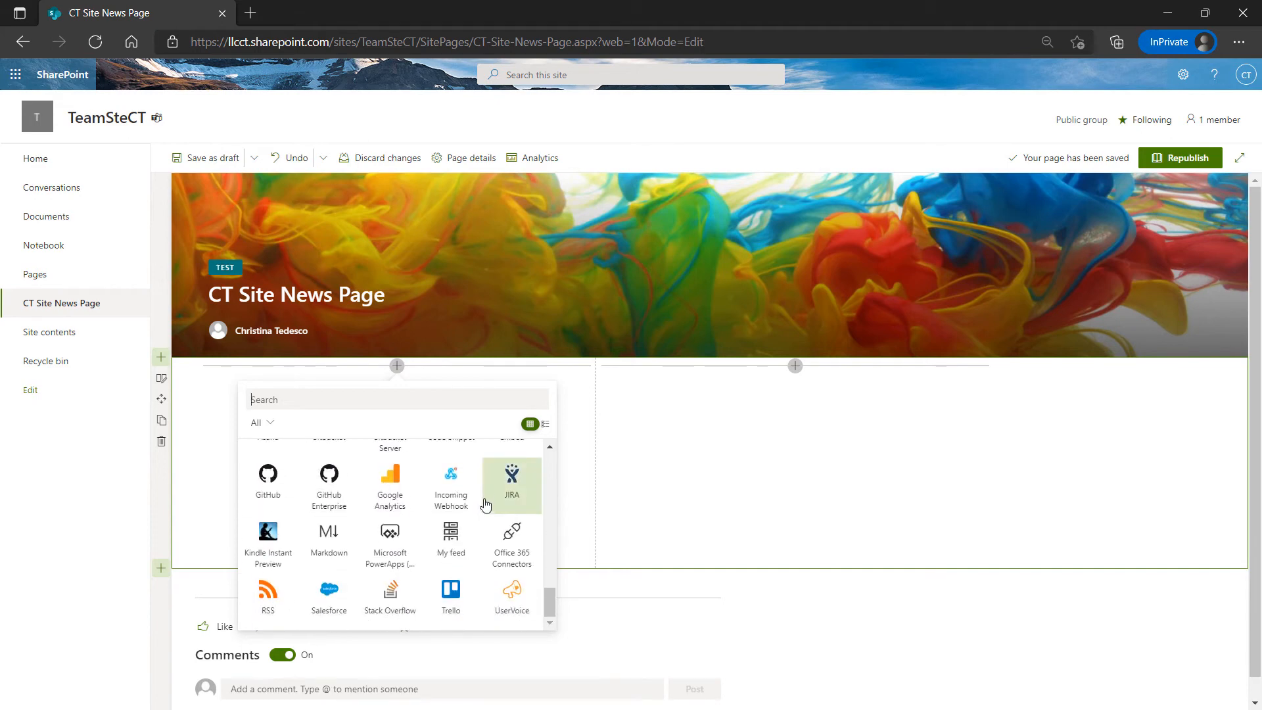
pyautogui.scroll(8, 486, 494)
pyautogui.scroll(8, 486, 494)
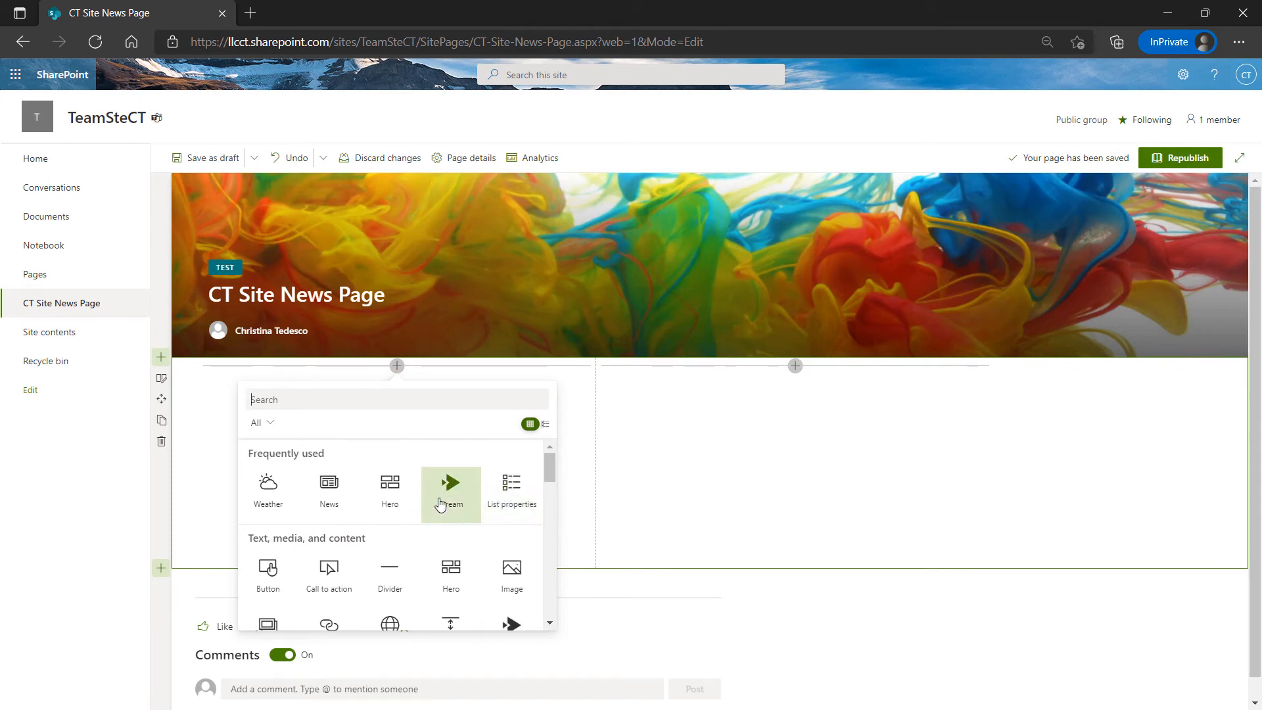
pyautogui.scroll(-1, 407, 534)
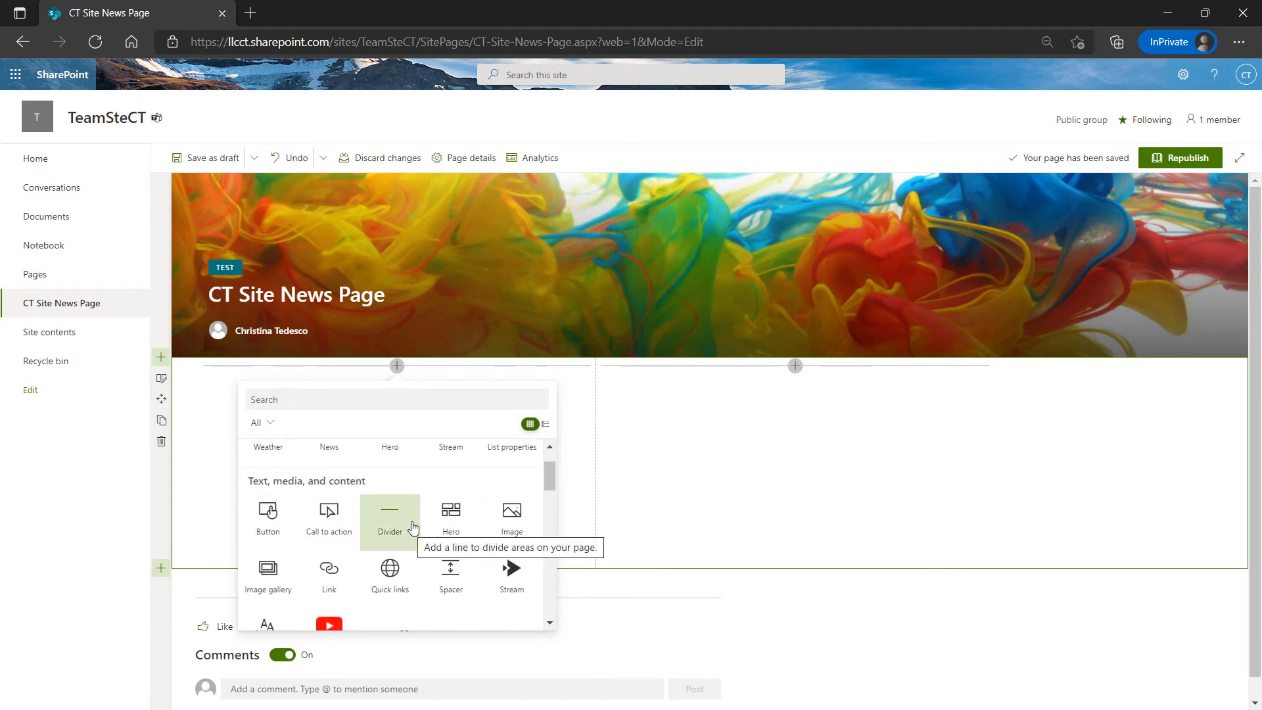
pyautogui.scroll(-3, 441, 473)
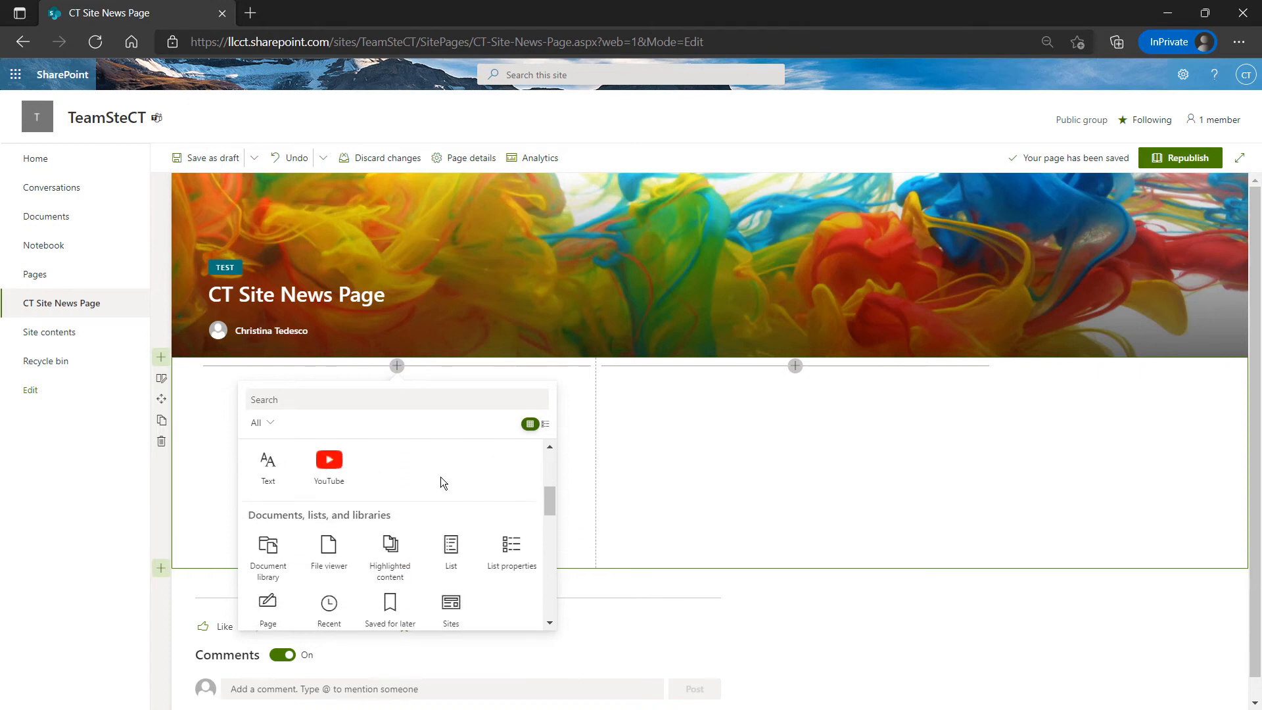
pyautogui.scroll(-4, 440, 483)
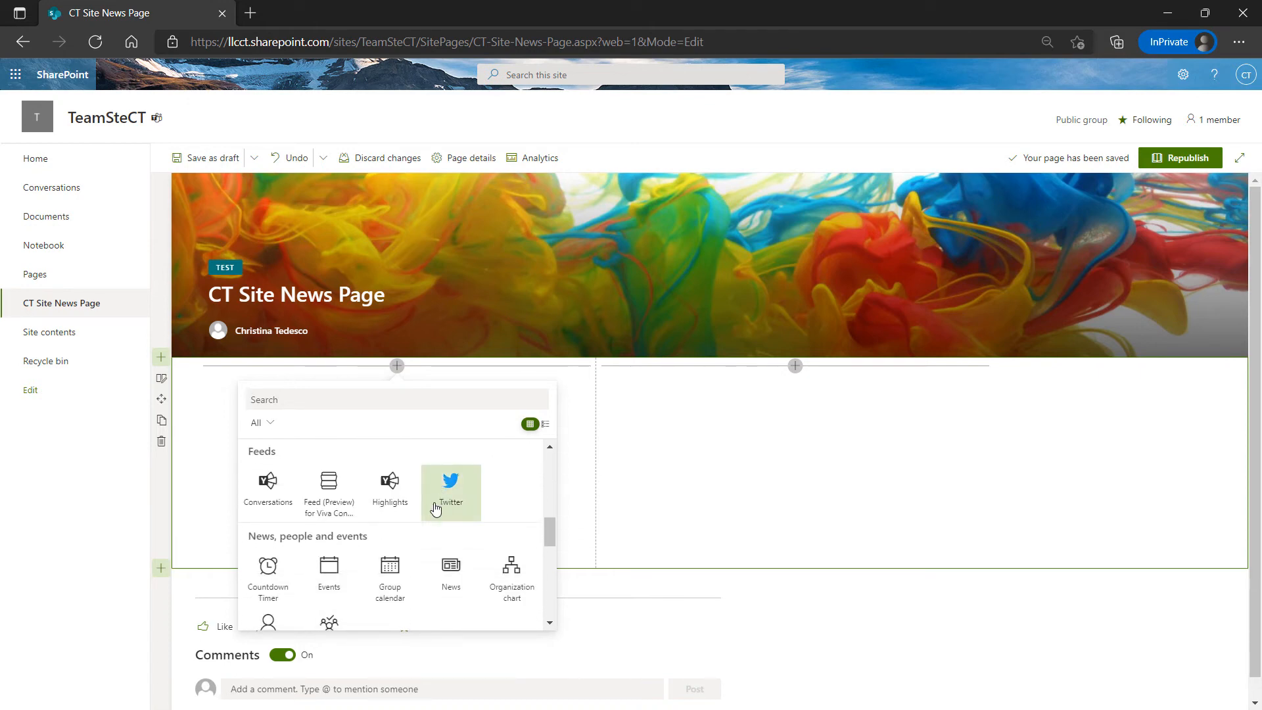
pyautogui.scroll(-2, 430, 523)
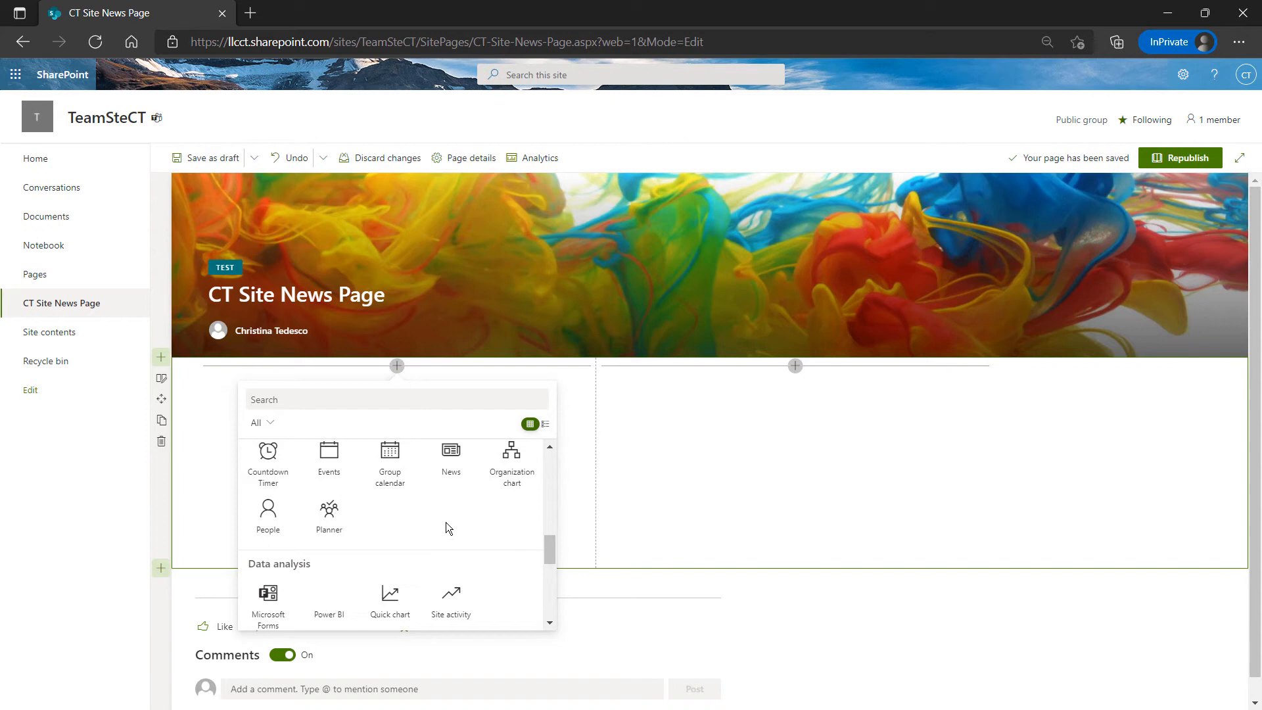
pyautogui.scroll(-4, 445, 522)
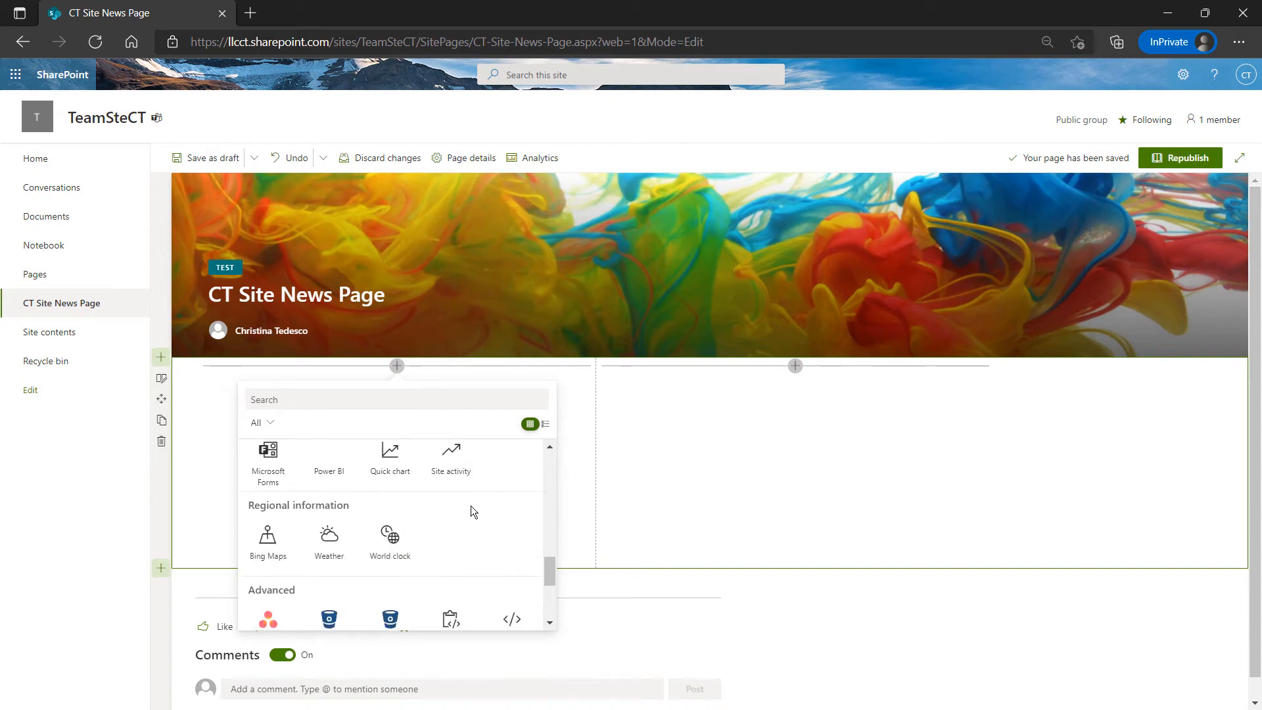
pyautogui.scroll(10, 473, 505)
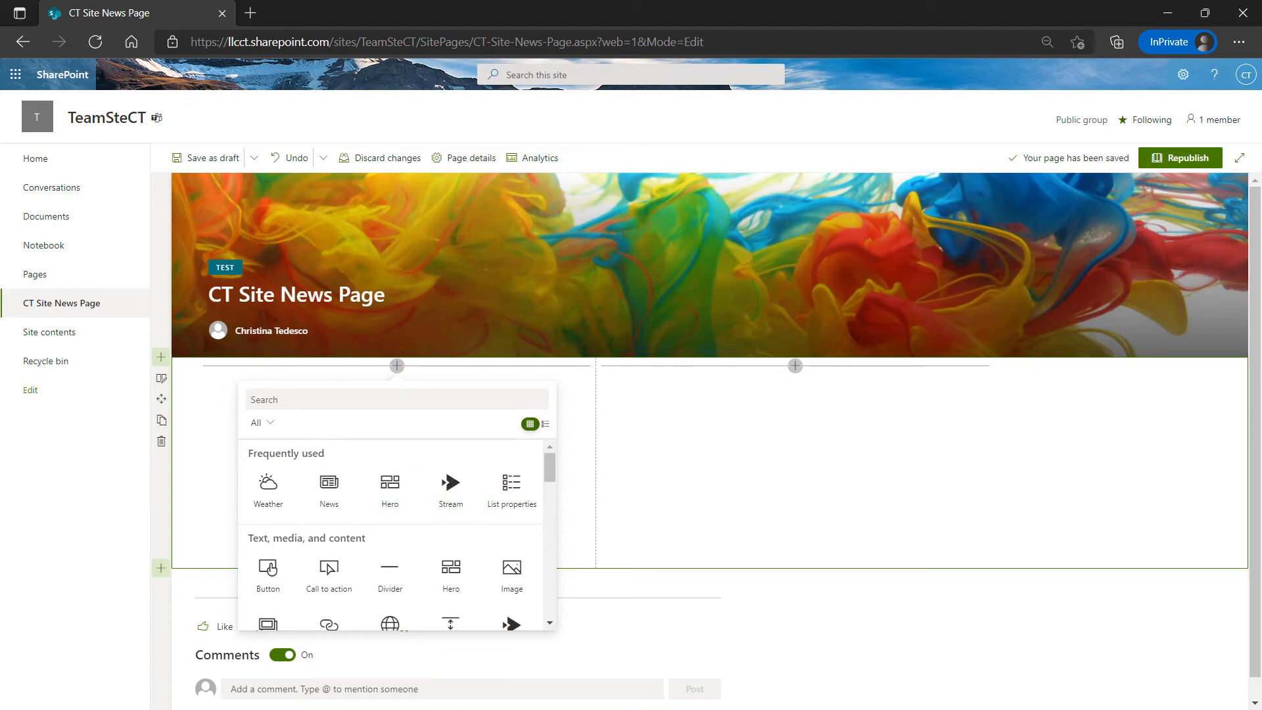
pyautogui.scroll(-1, 459, 485)
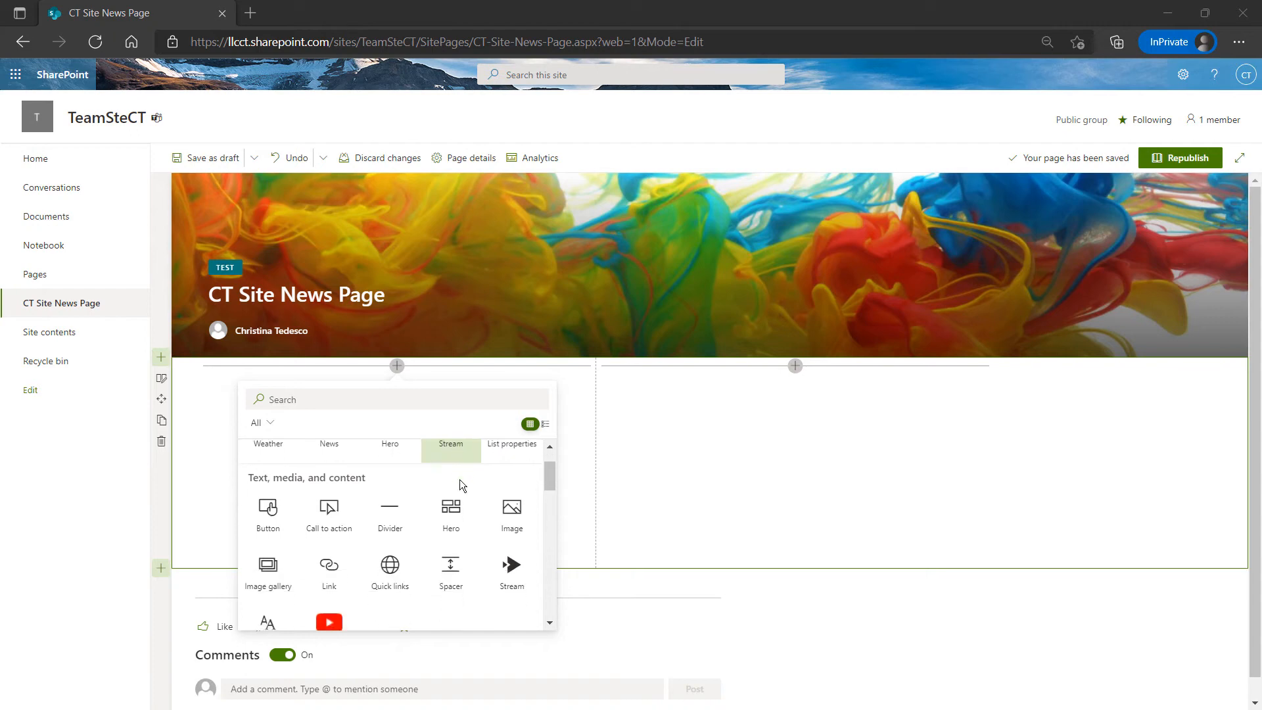
pyautogui.scroll(-5, 460, 485)
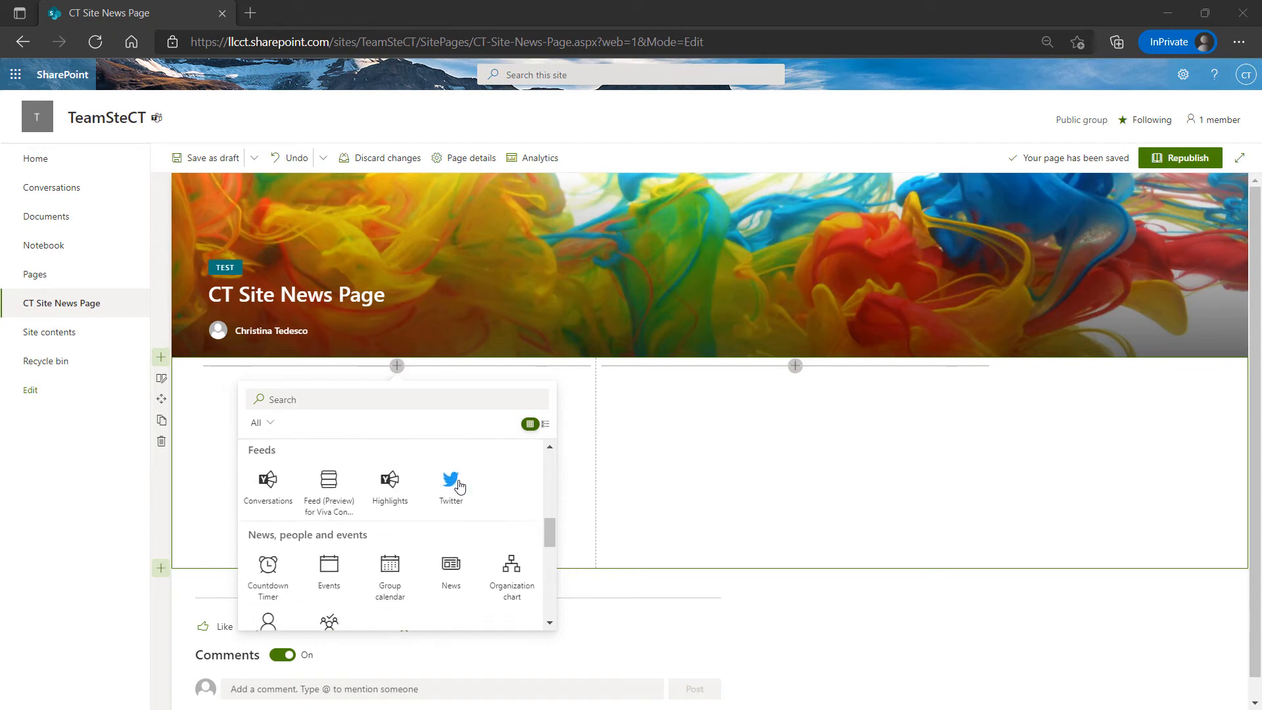
pyautogui.scroll(3, 295, 519)
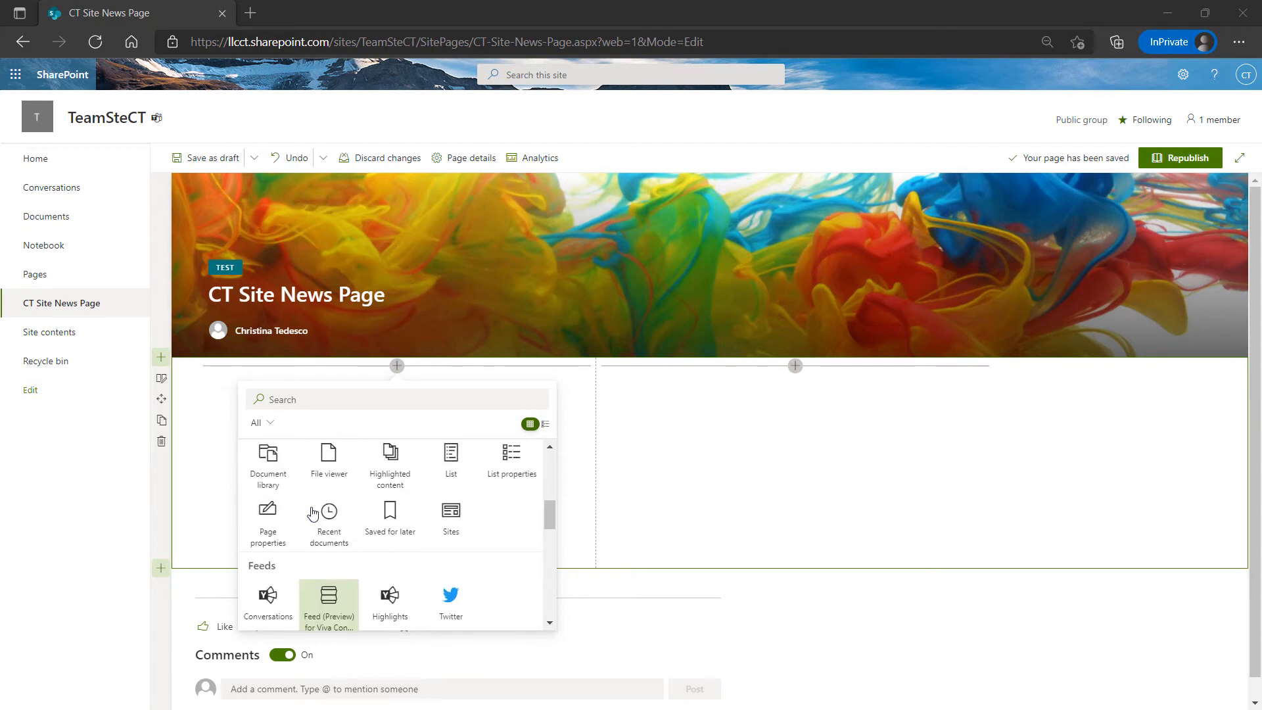
pyautogui.scroll(4, 314, 516)
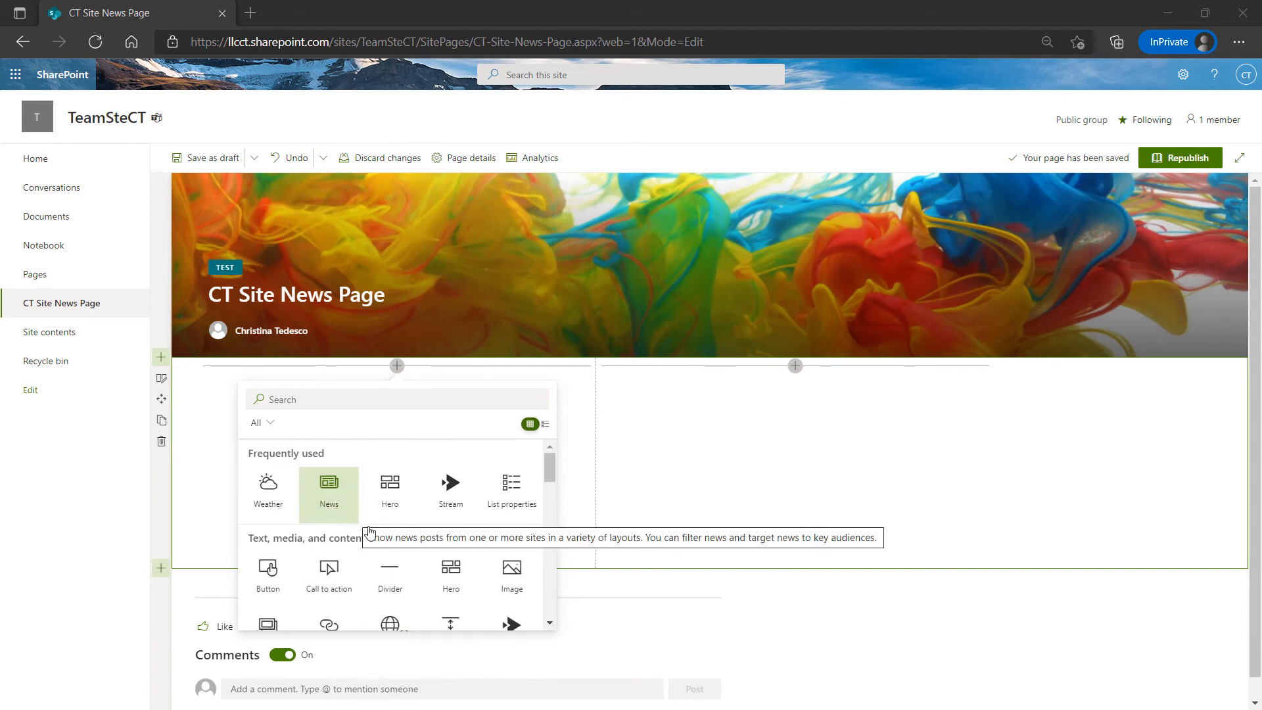
pyautogui.scroll(-6, 368, 530)
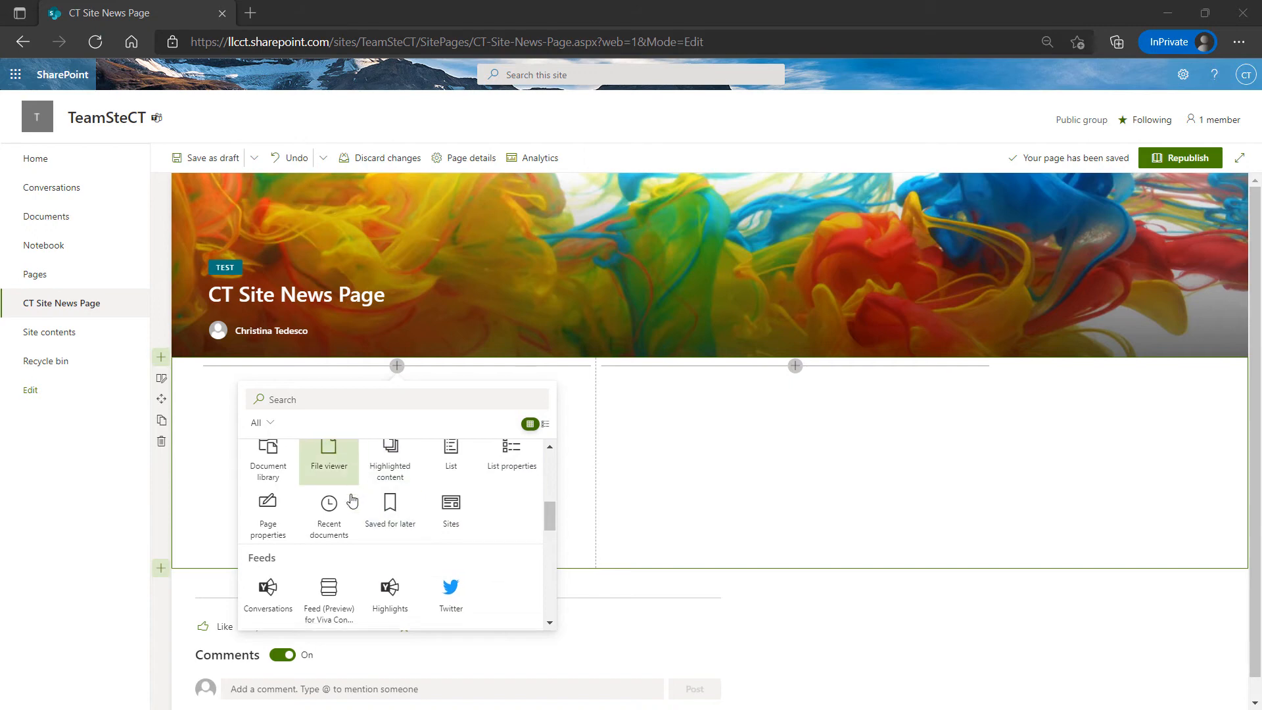
pyautogui.scroll(-3, 325, 519)
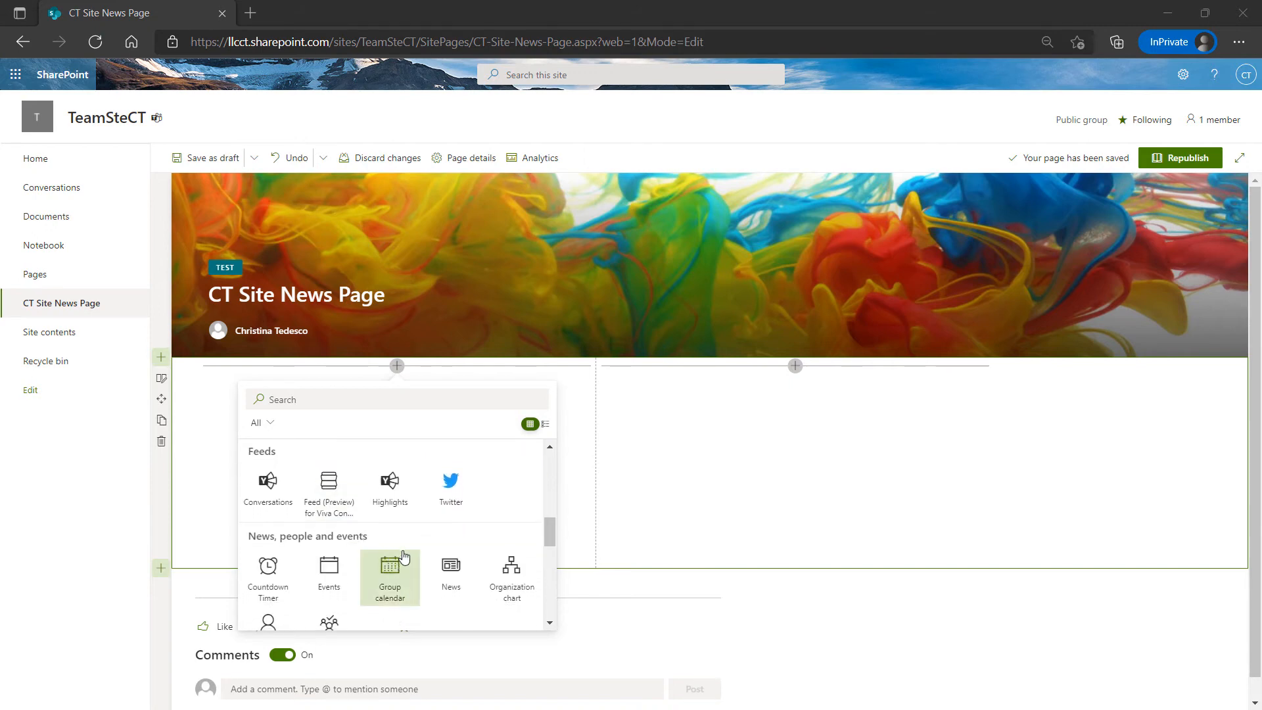
pyautogui.scroll(10, 396, 526)
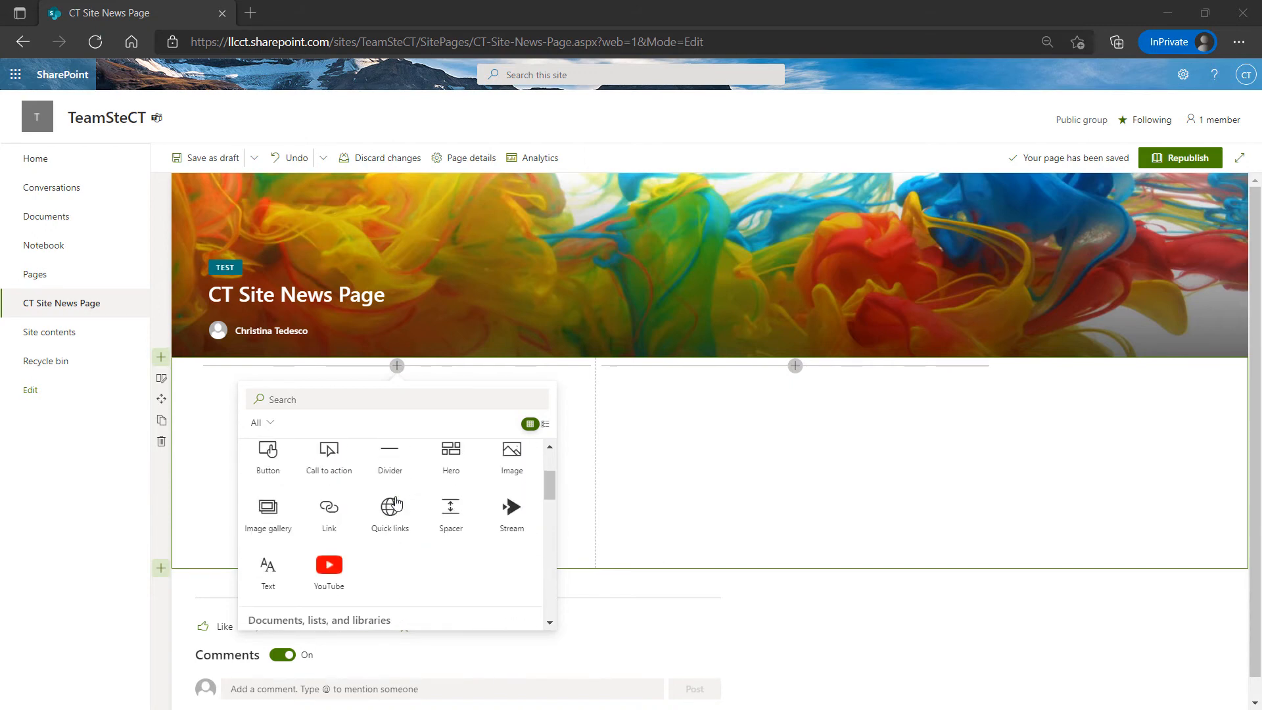
pyautogui.scroll(-1, 367, 487)
pyautogui.scroll(1, 373, 484)
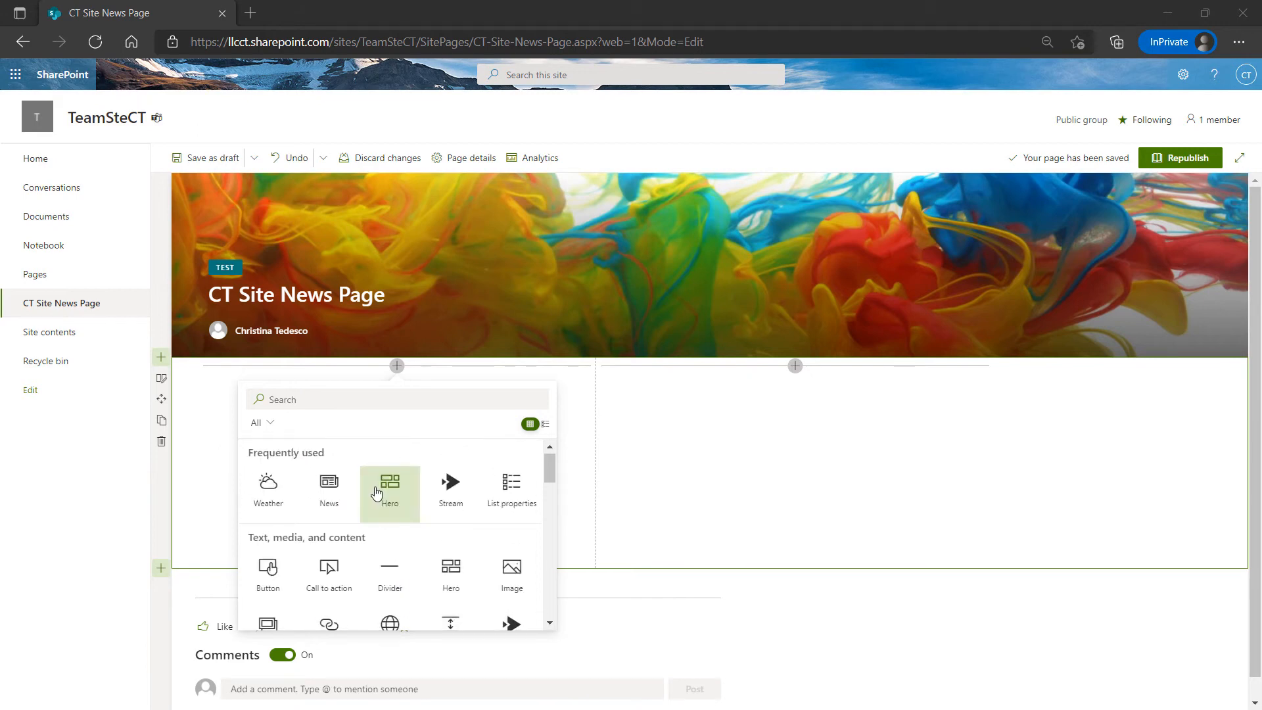
pyautogui.scroll(-1, 373, 485)
pyautogui.scroll(-6, 372, 484)
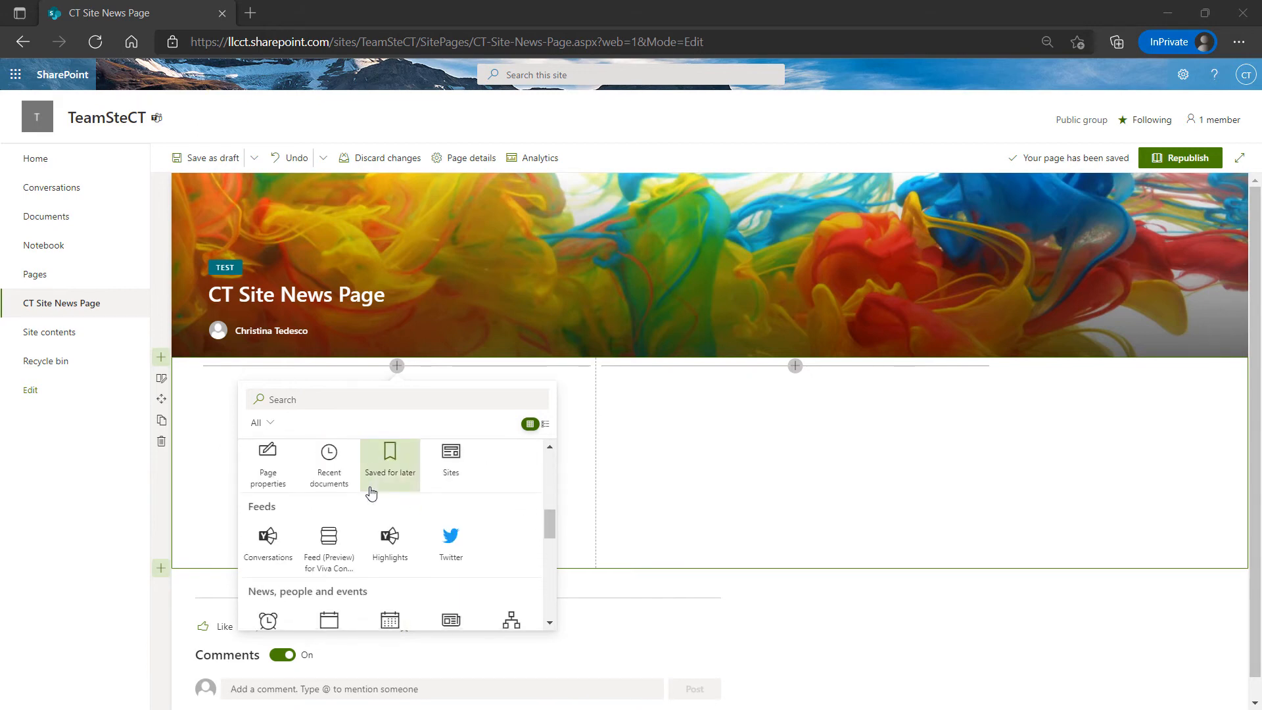
pyautogui.scroll(-3, 299, 526)
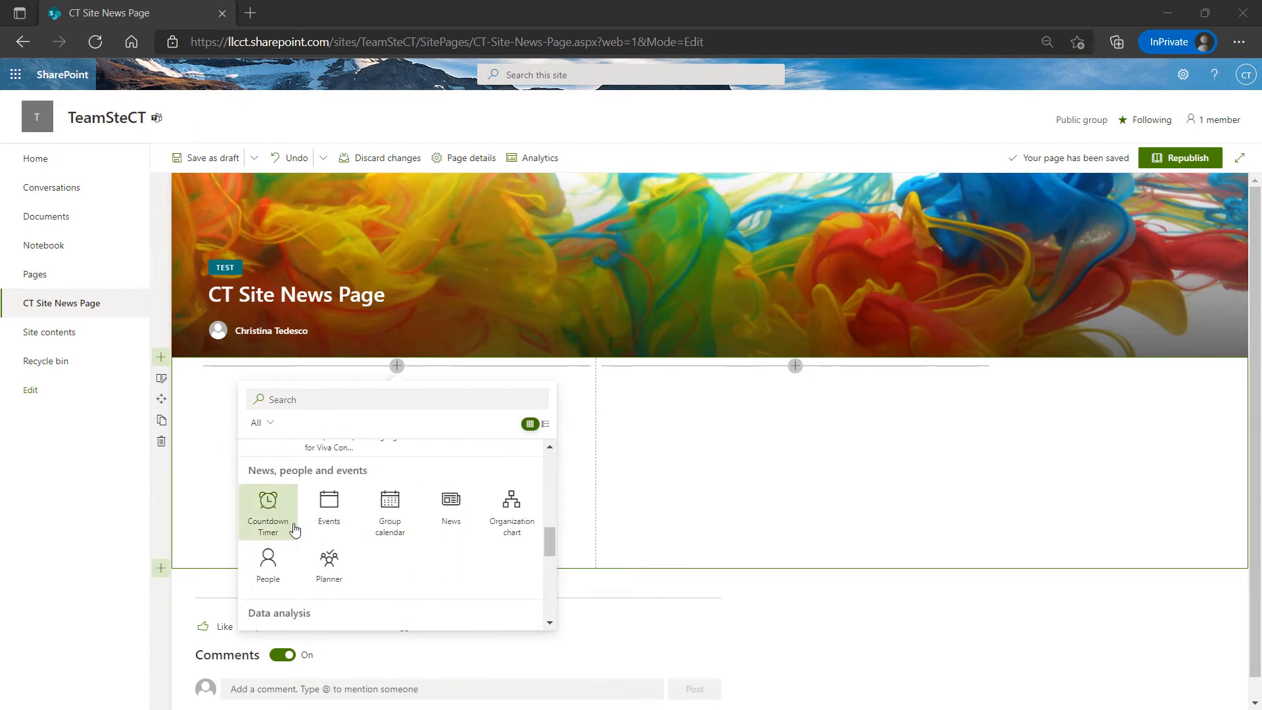
pyautogui.scroll(-5, 319, 539)
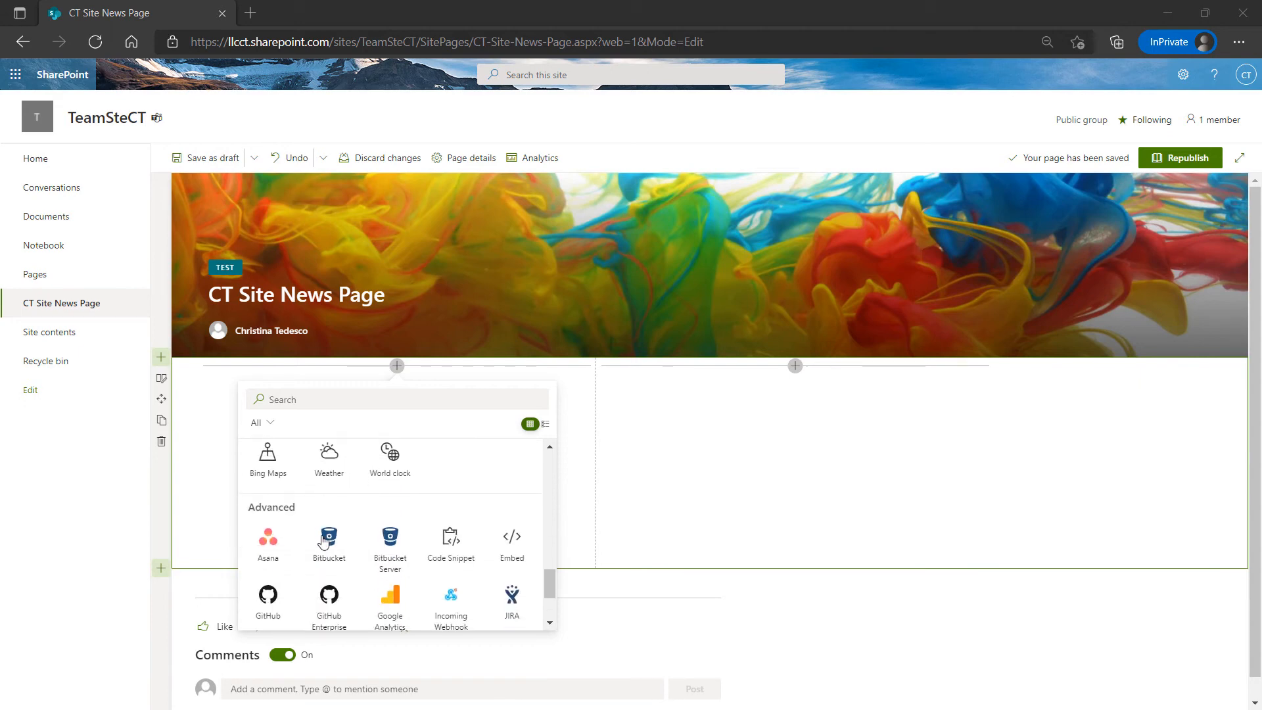
pyautogui.scroll(5, 322, 540)
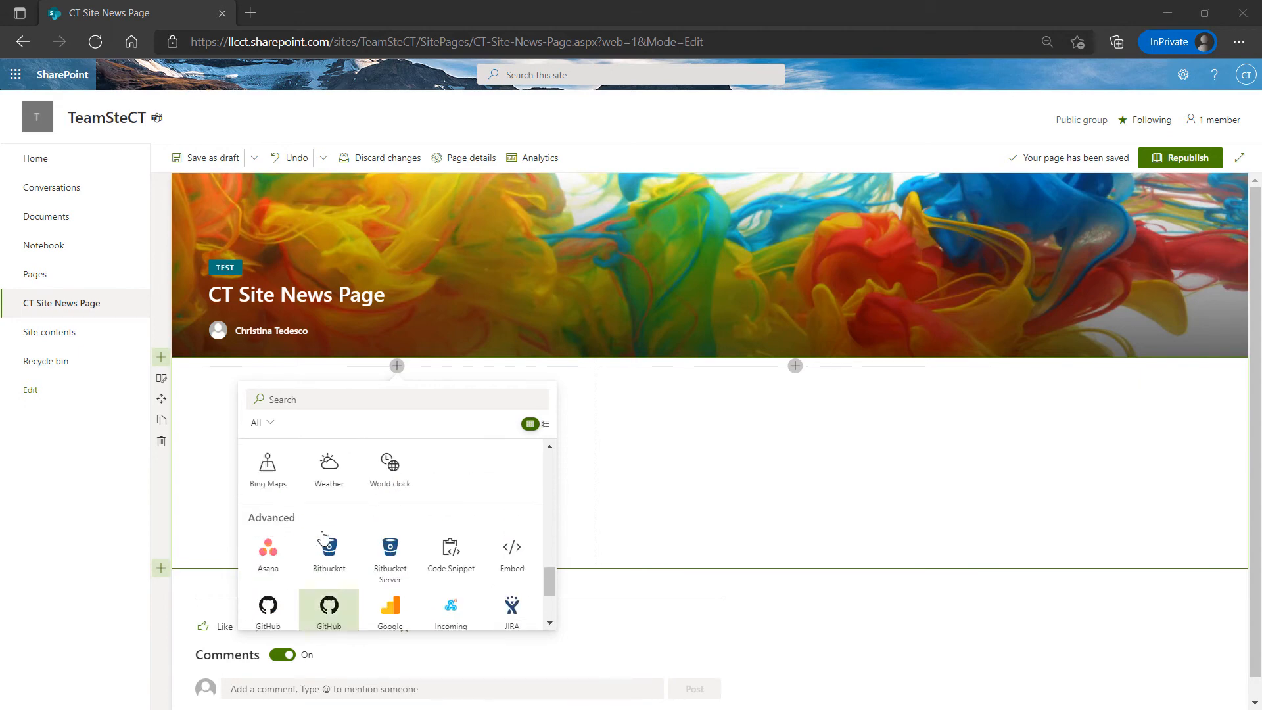
# Add a World clock web part to the left column by searching 'cloc'
pyautogui.click(309, 398)
pyautogui.write('cloc')
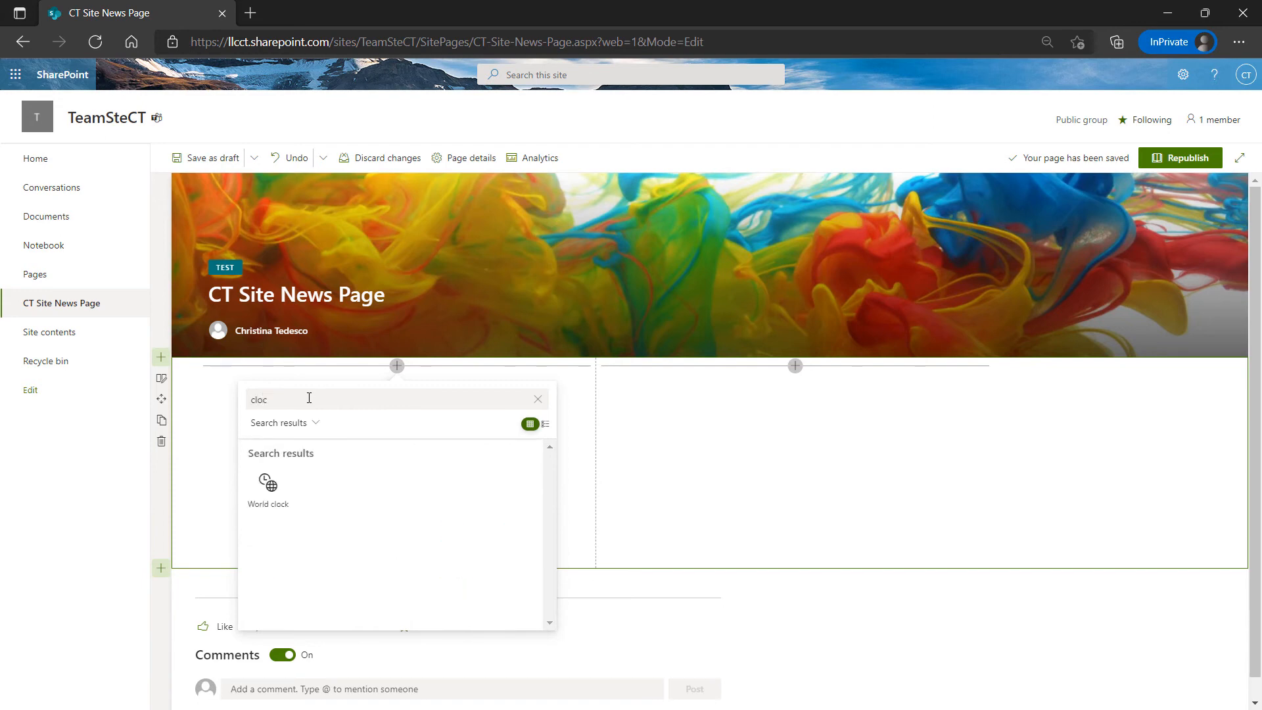
pyautogui.click(268, 488)
# Add Los Angeles, New York and Illinois City as the clock's locations
pyautogui.click(293, 435)
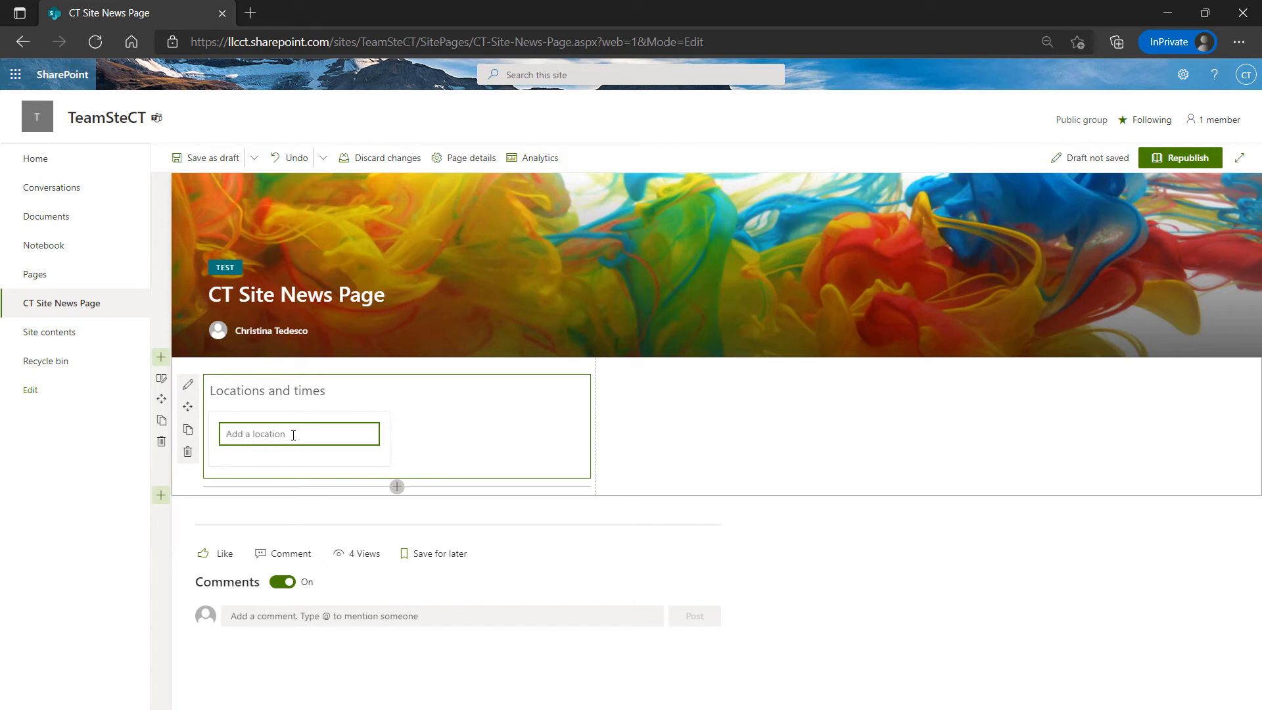
pyautogui.write('Los')
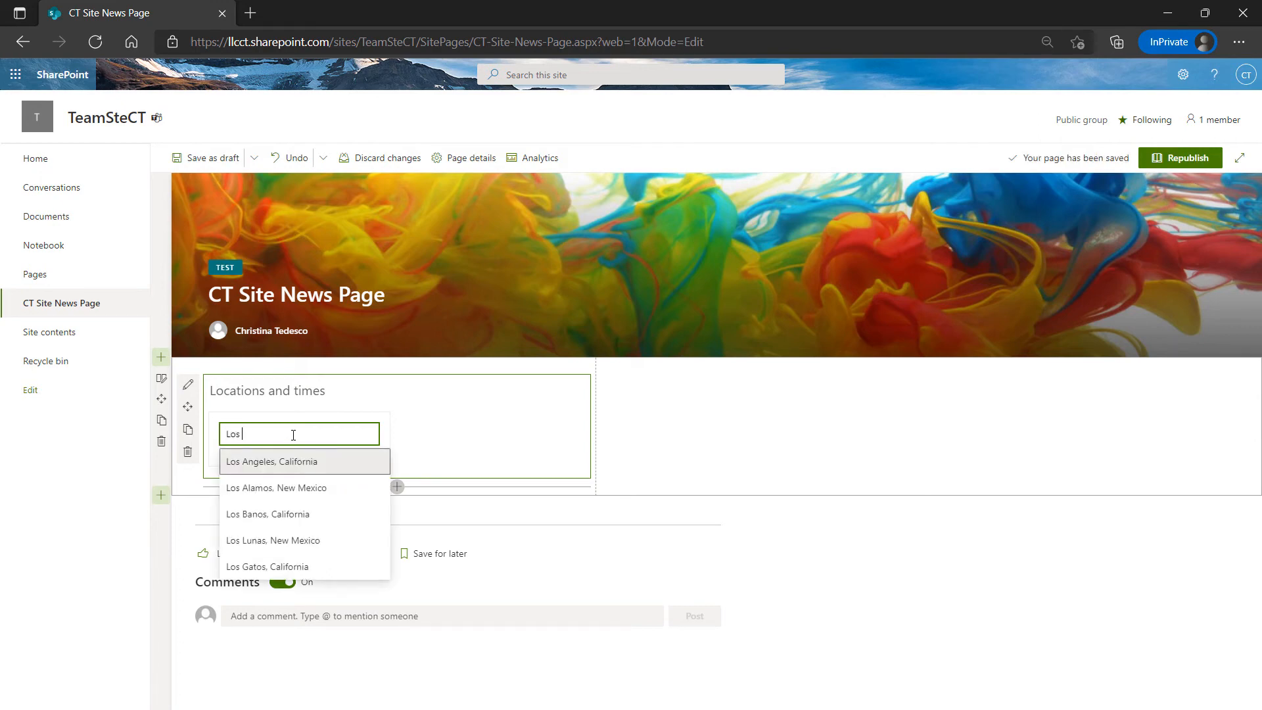
pyautogui.click(251, 462)
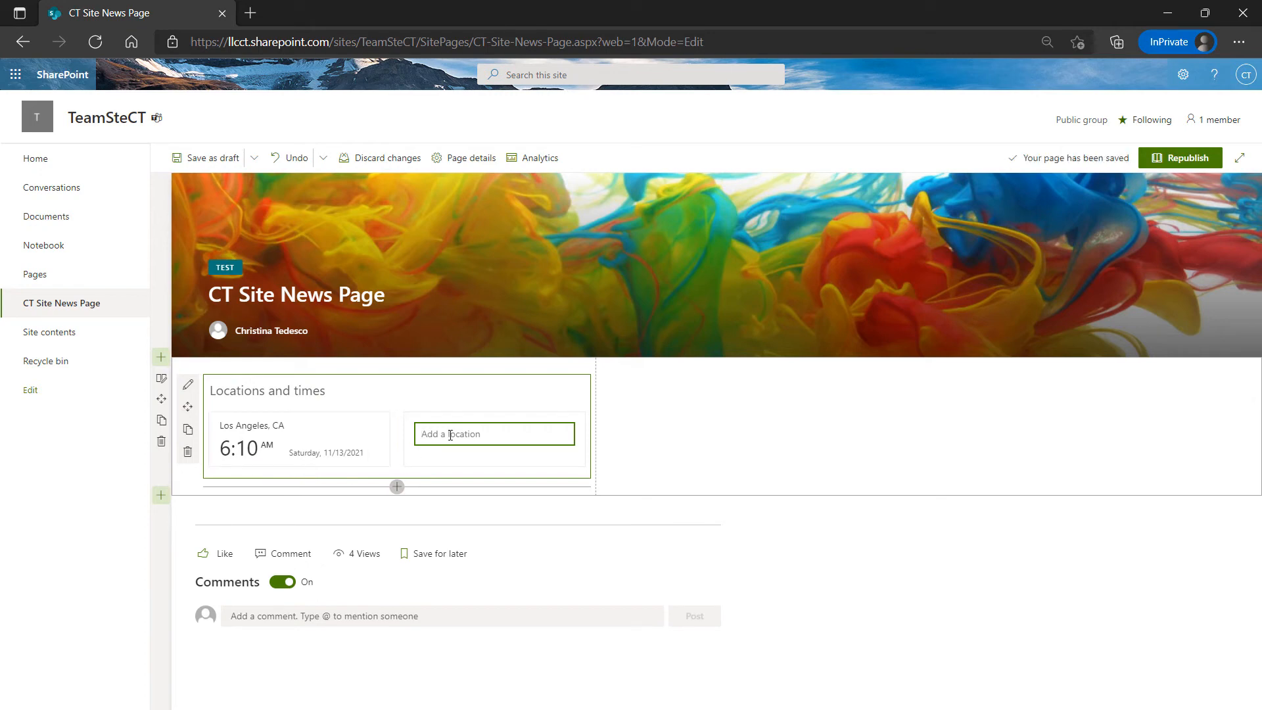
pyautogui.write('new')
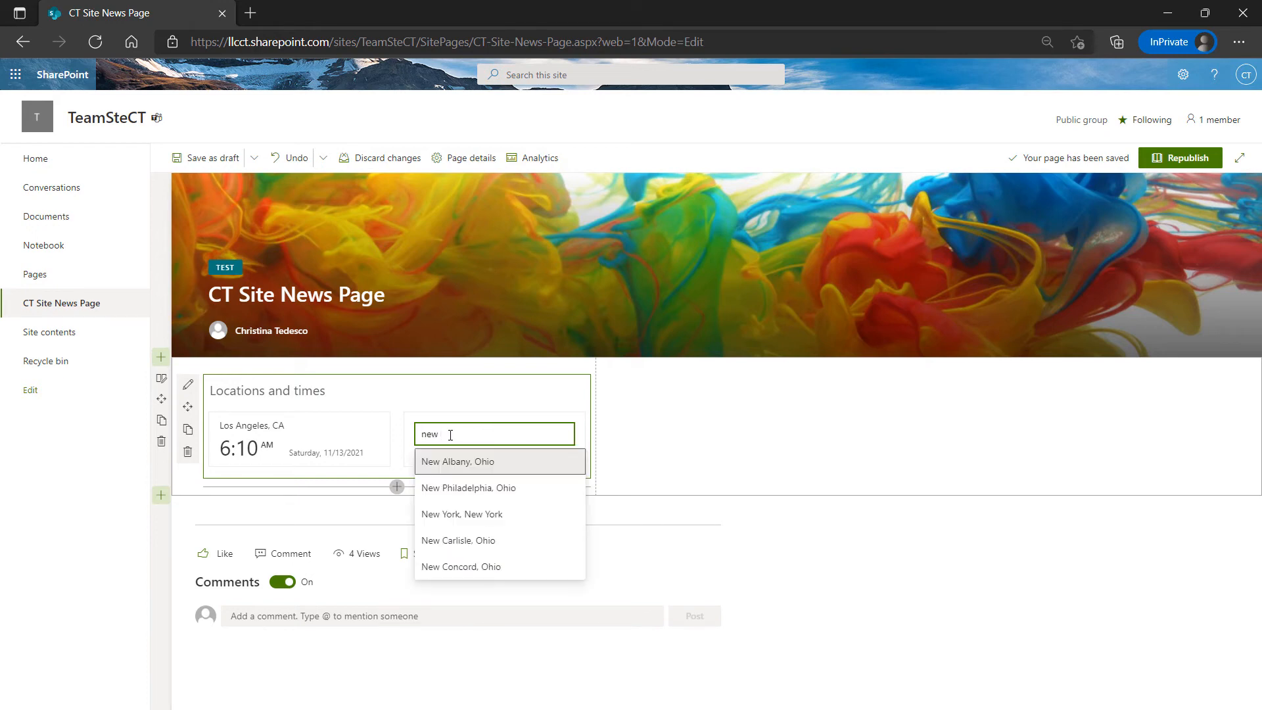
pyautogui.click(524, 514)
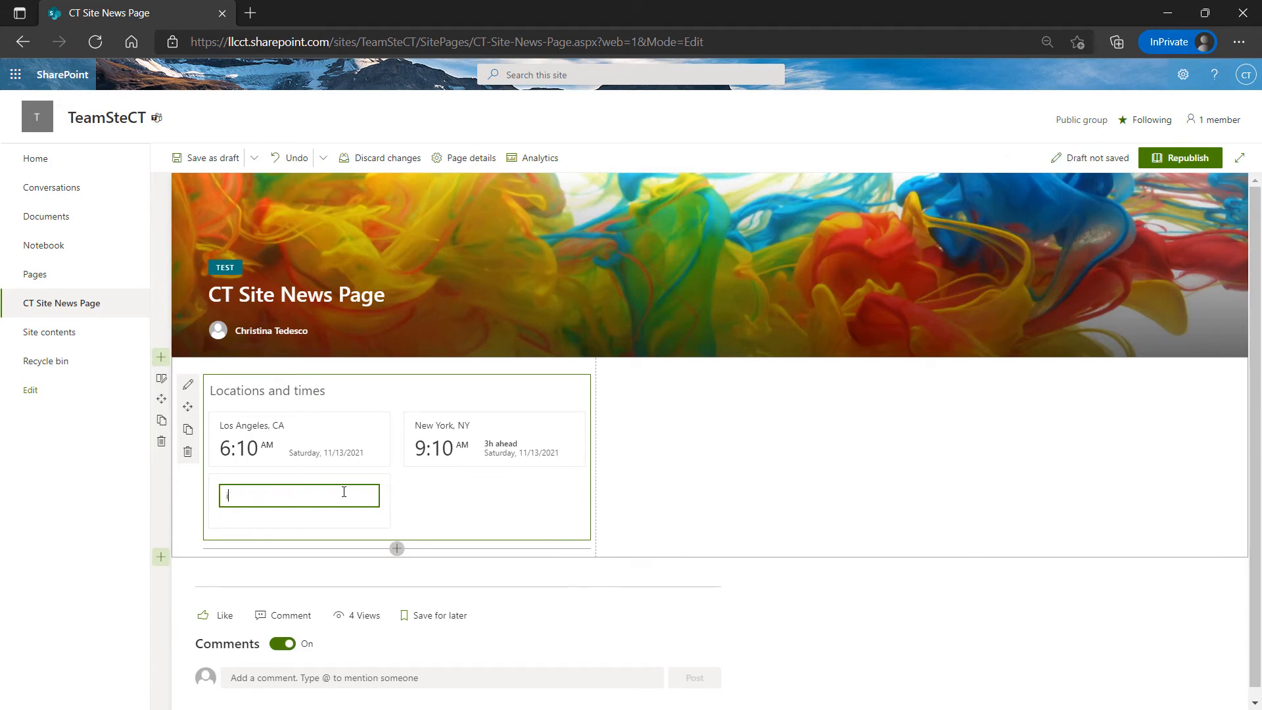
pyautogui.write('ill')
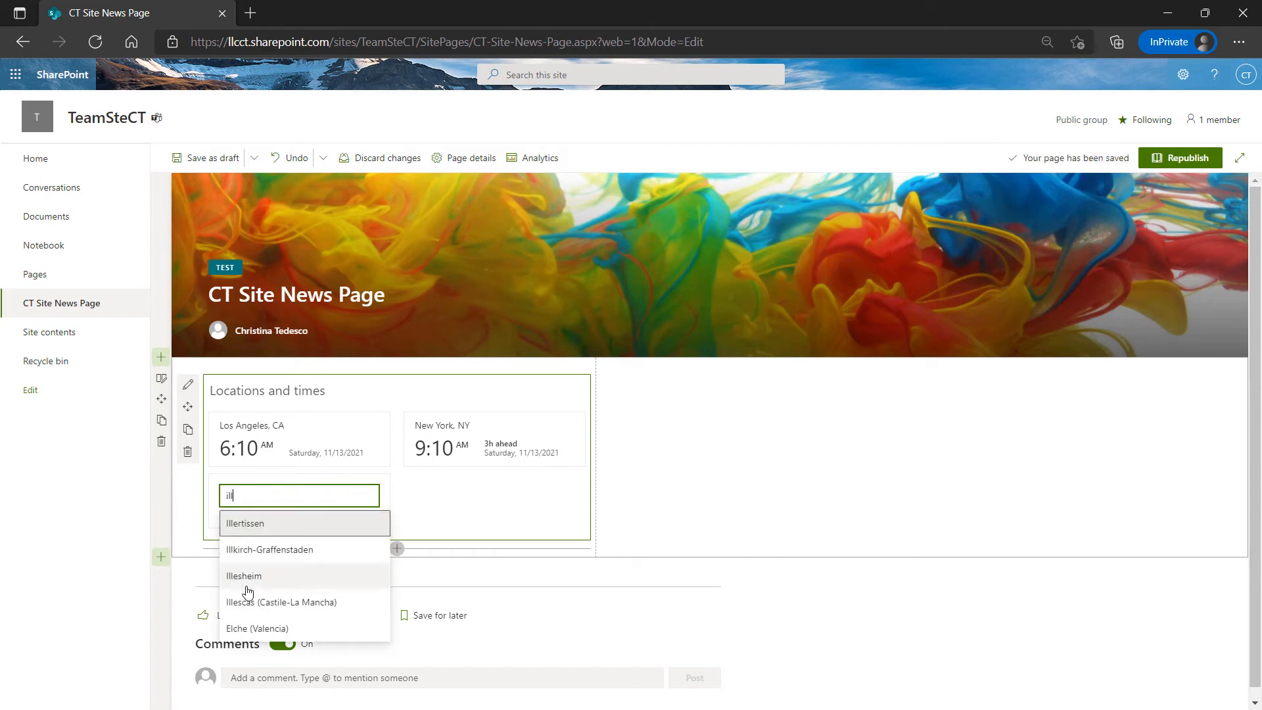
pyautogui.press('BackSpace')
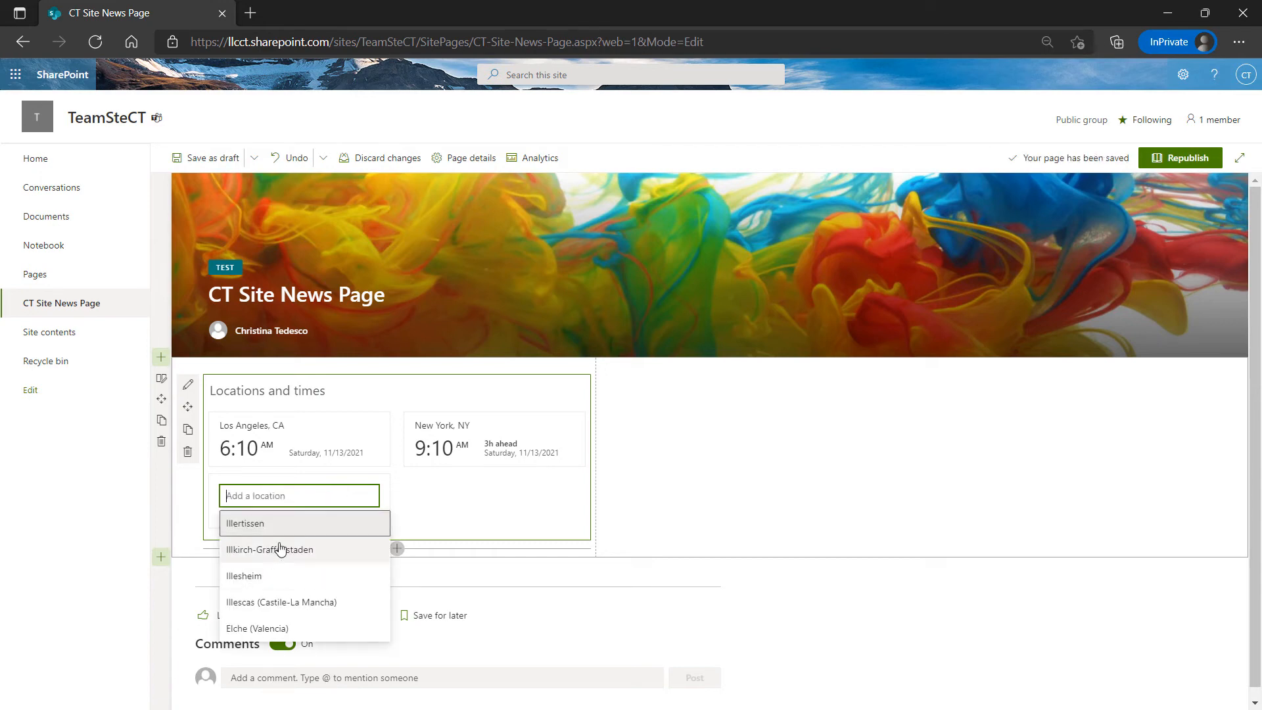
pyautogui.write('illin')
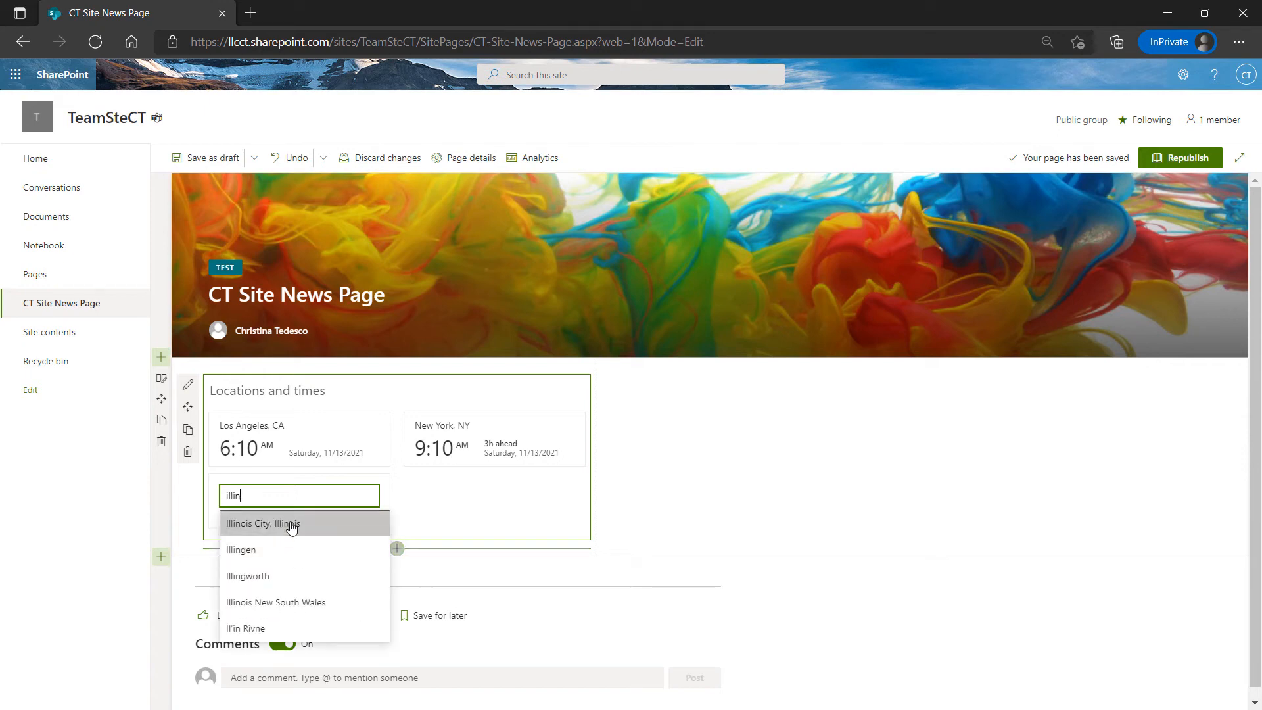
pyautogui.click(281, 524)
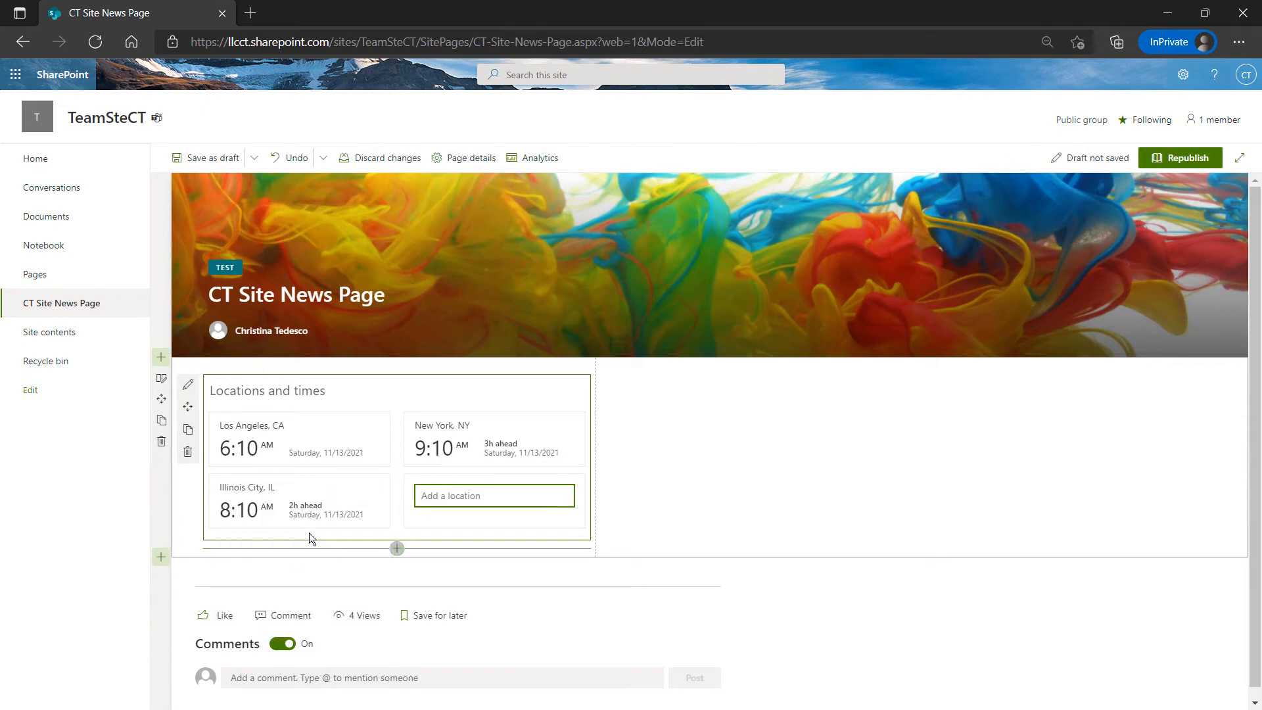
pyautogui.moveTo(382, 525)
pyautogui.click(700, 523)
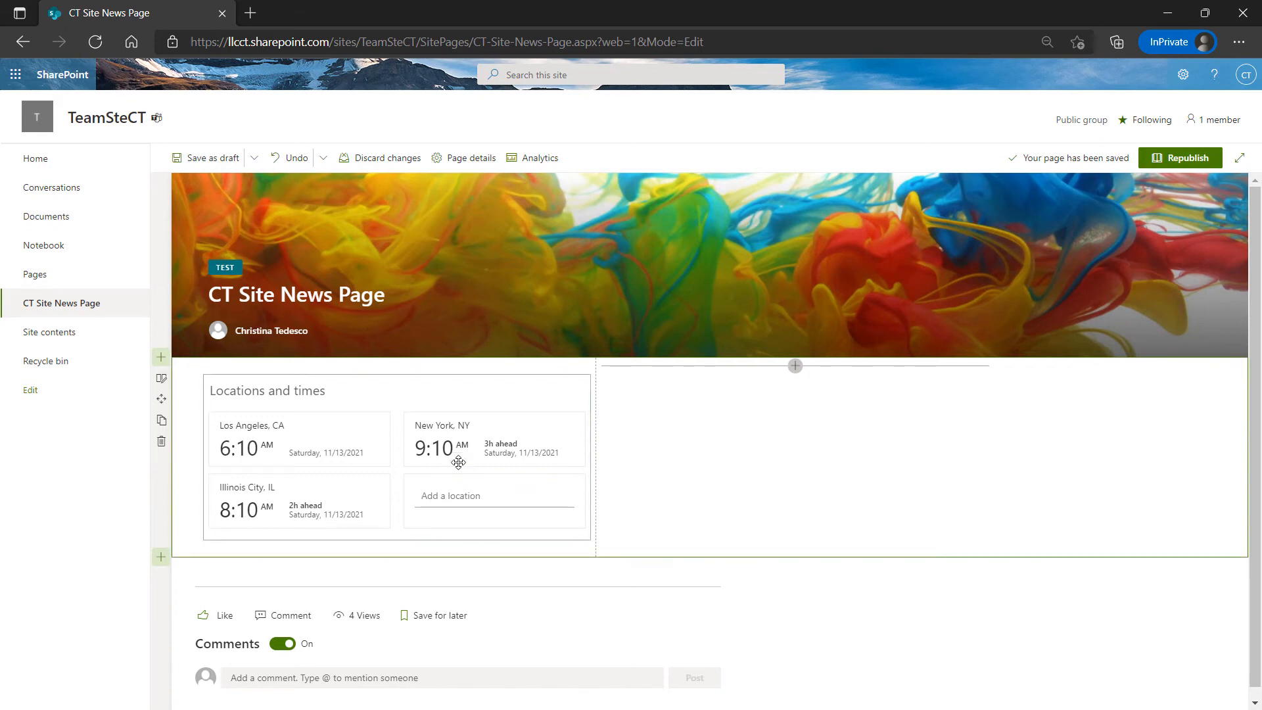
# Insert a Document library web part in column two via a 'docu' search
pyautogui.click(795, 366)
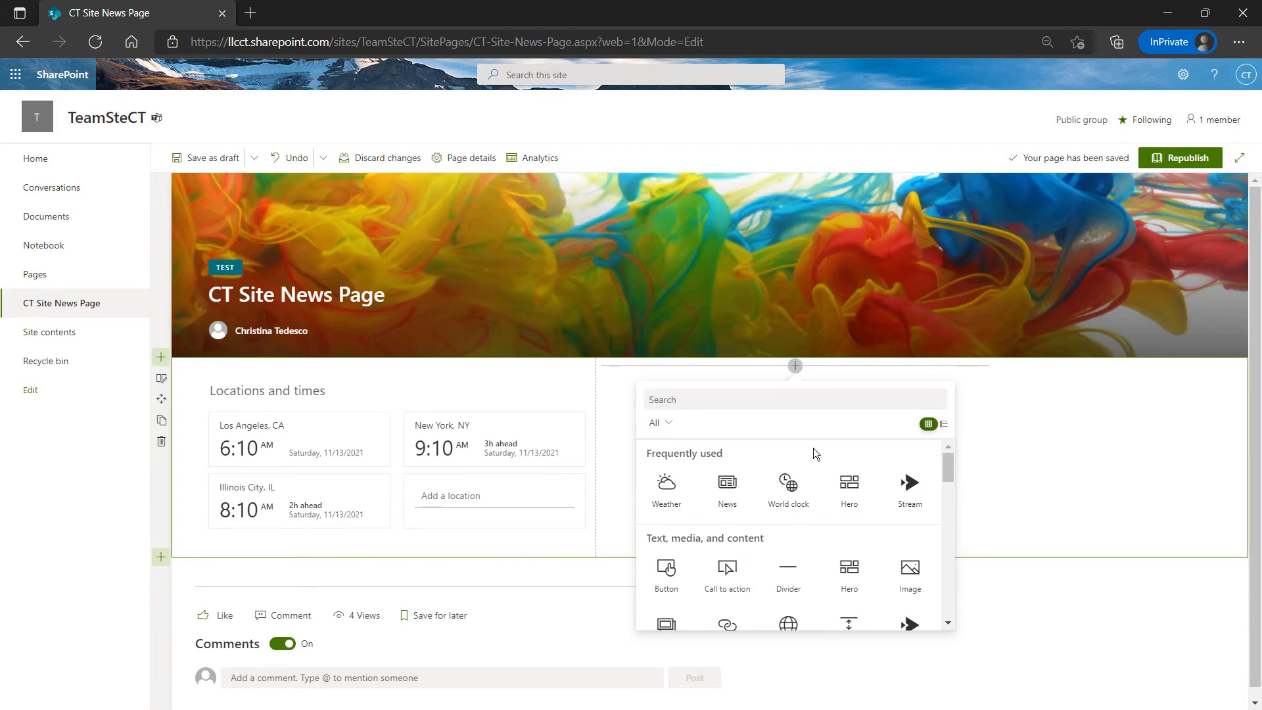
pyautogui.write('docu')
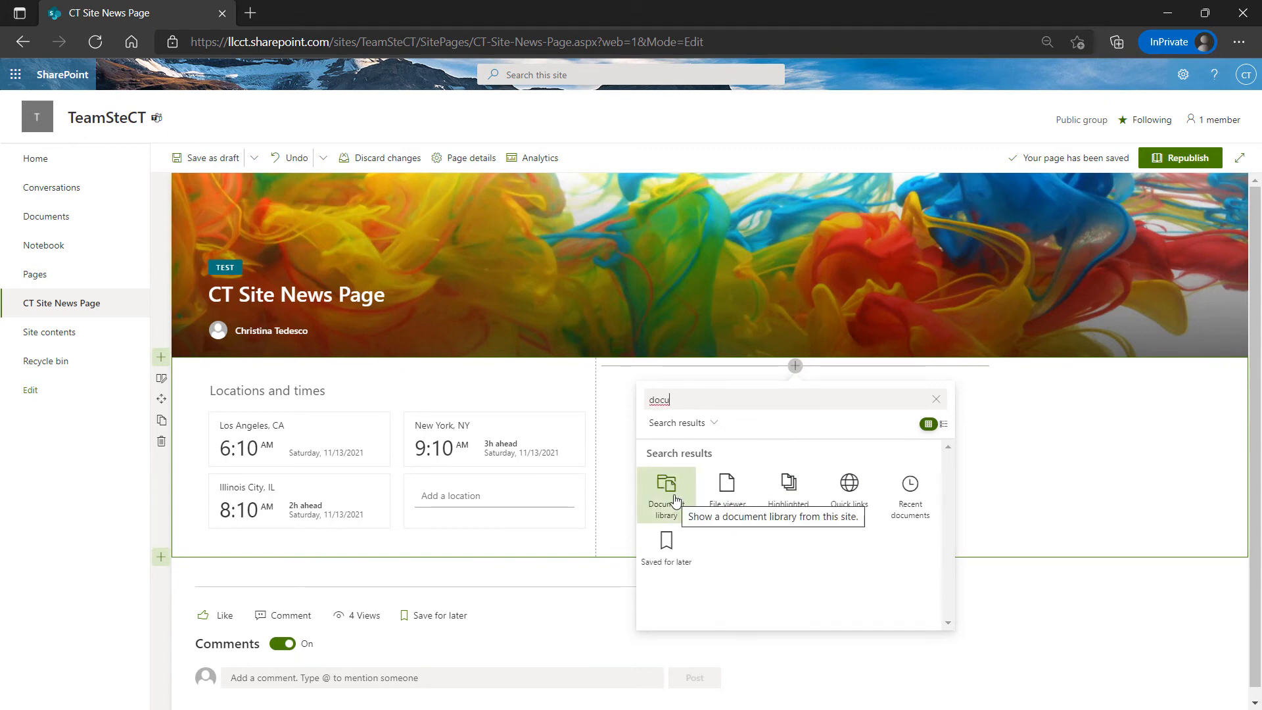
pyautogui.click(666, 493)
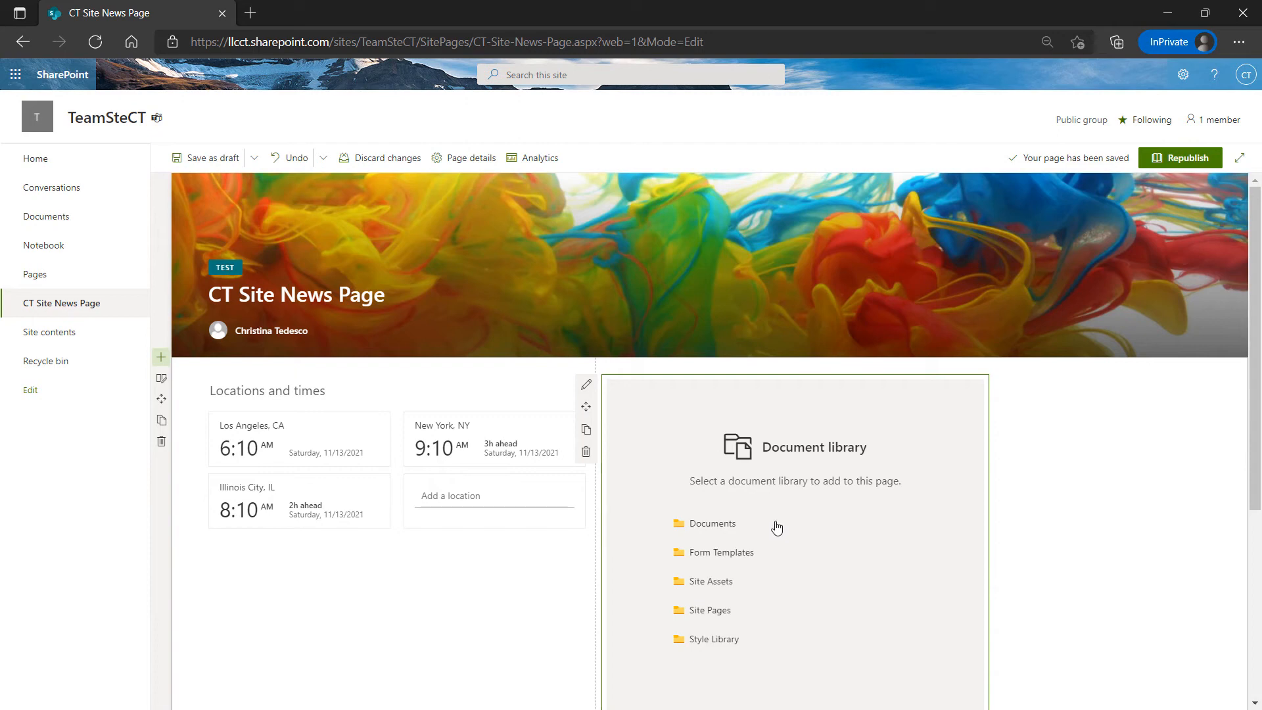
pyautogui.scroll(-1, 759, 520)
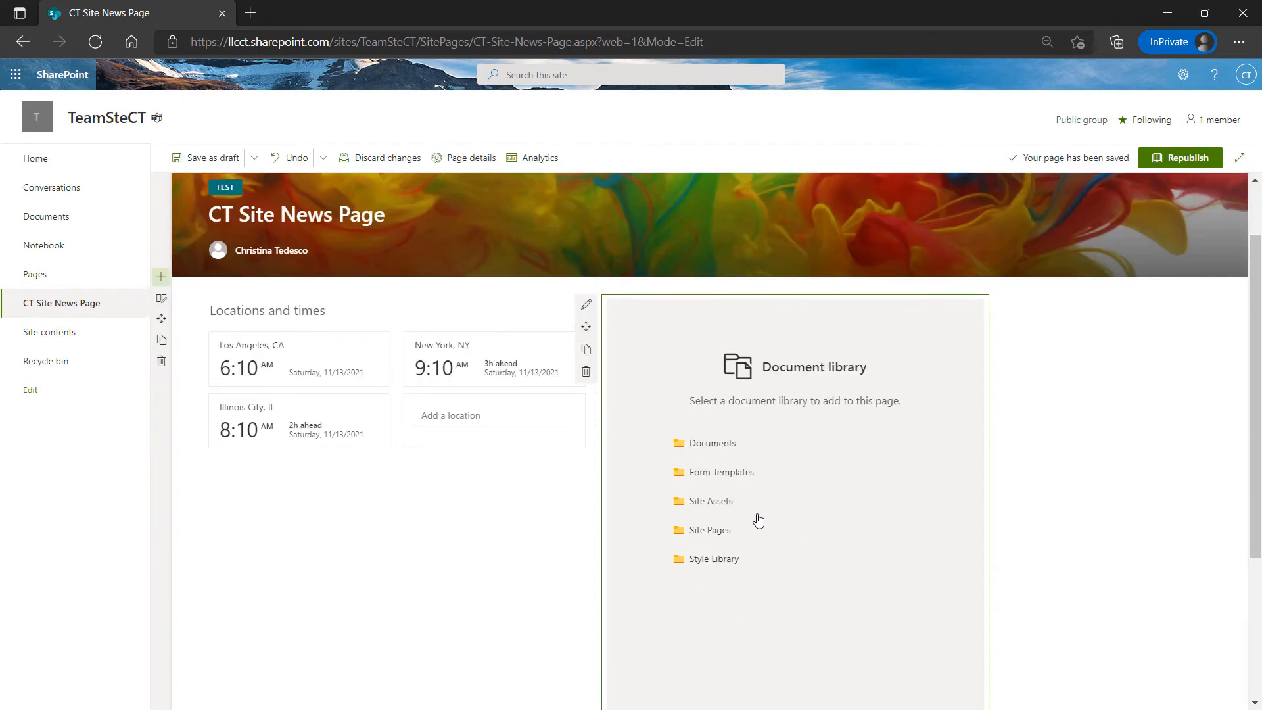
# Show the Documents library in the web part, retrying after the load error
pyautogui.click(717, 444)
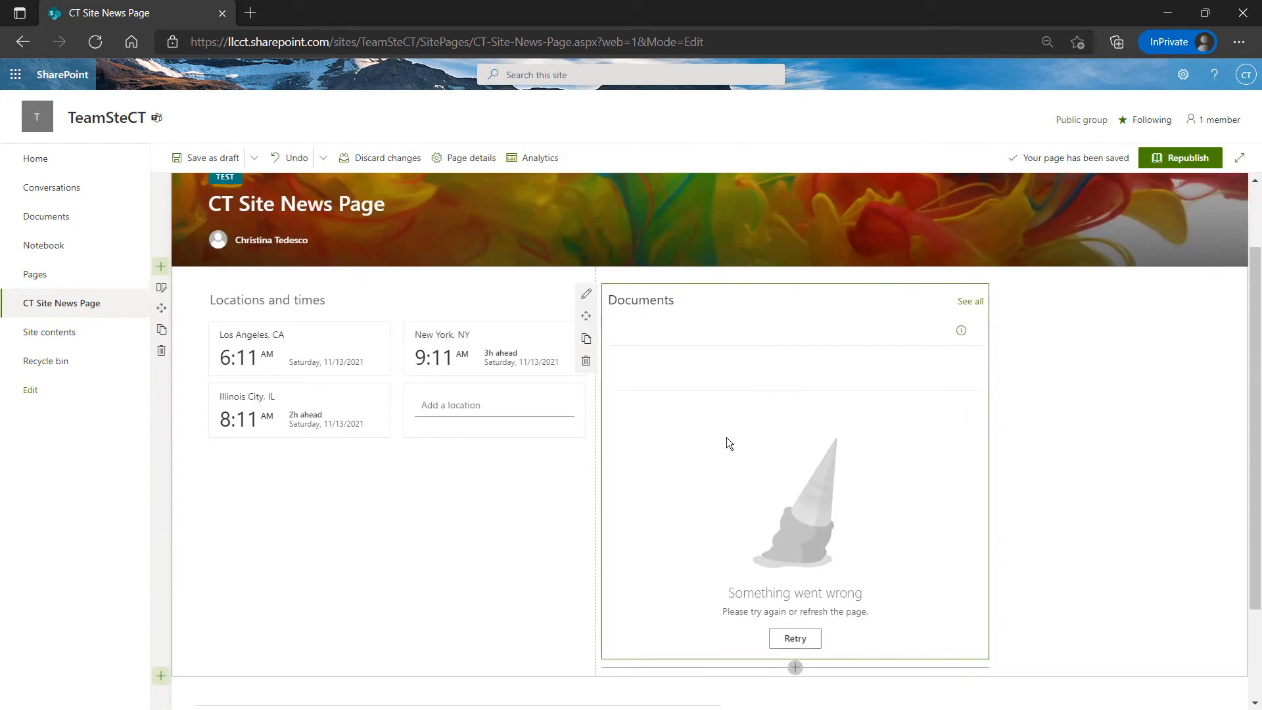
pyautogui.click(795, 637)
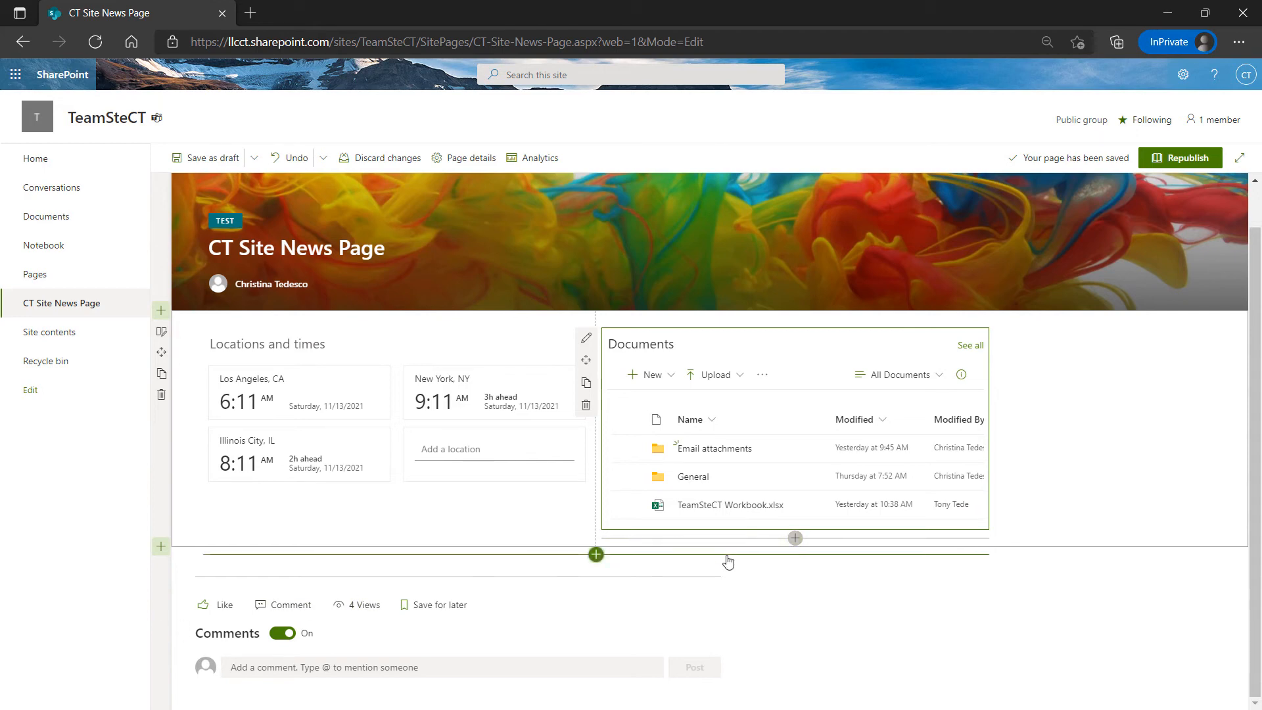
pyautogui.click(1051, 399)
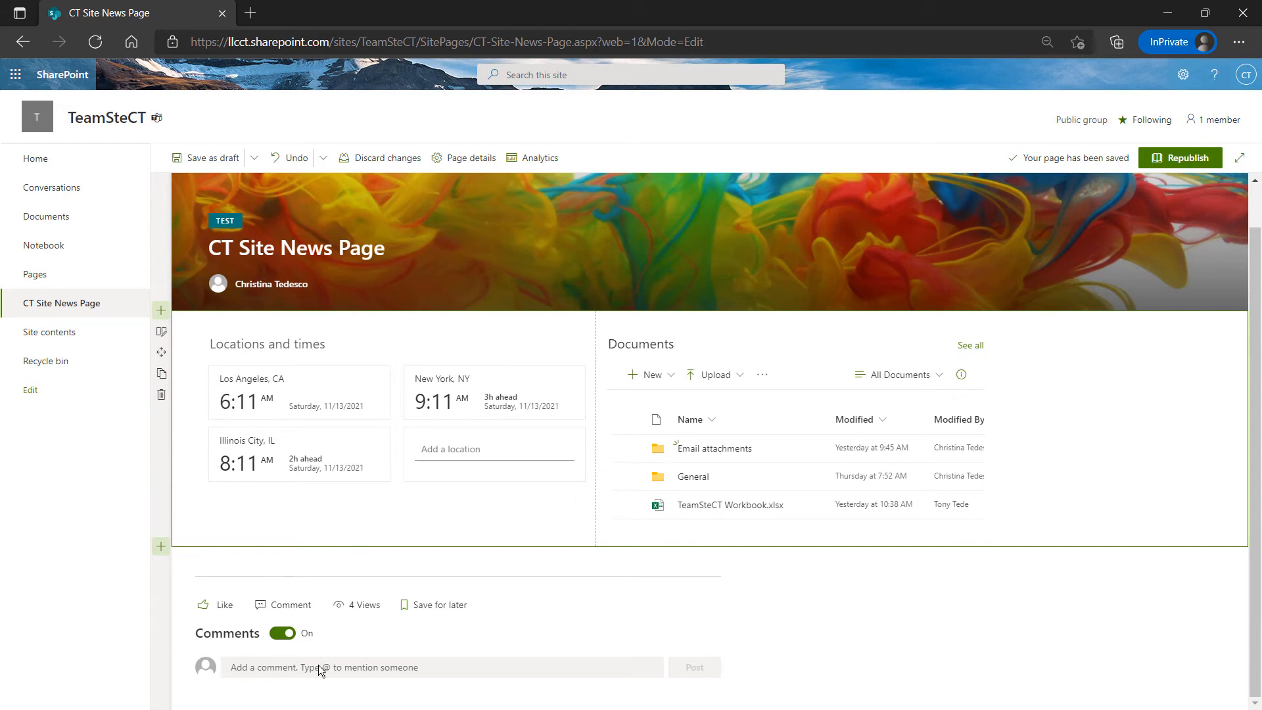
# Turn off page comments and republish the CT Site News Page
pyautogui.click(280, 635)
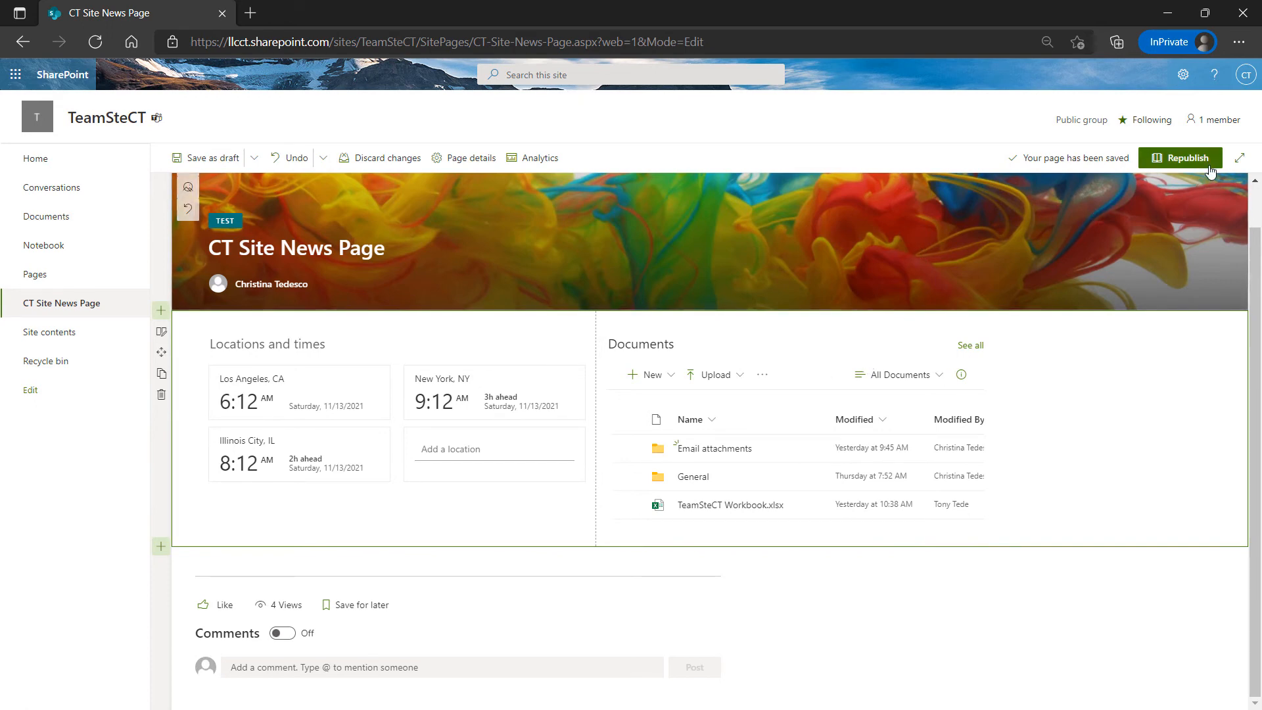
pyautogui.click(1189, 158)
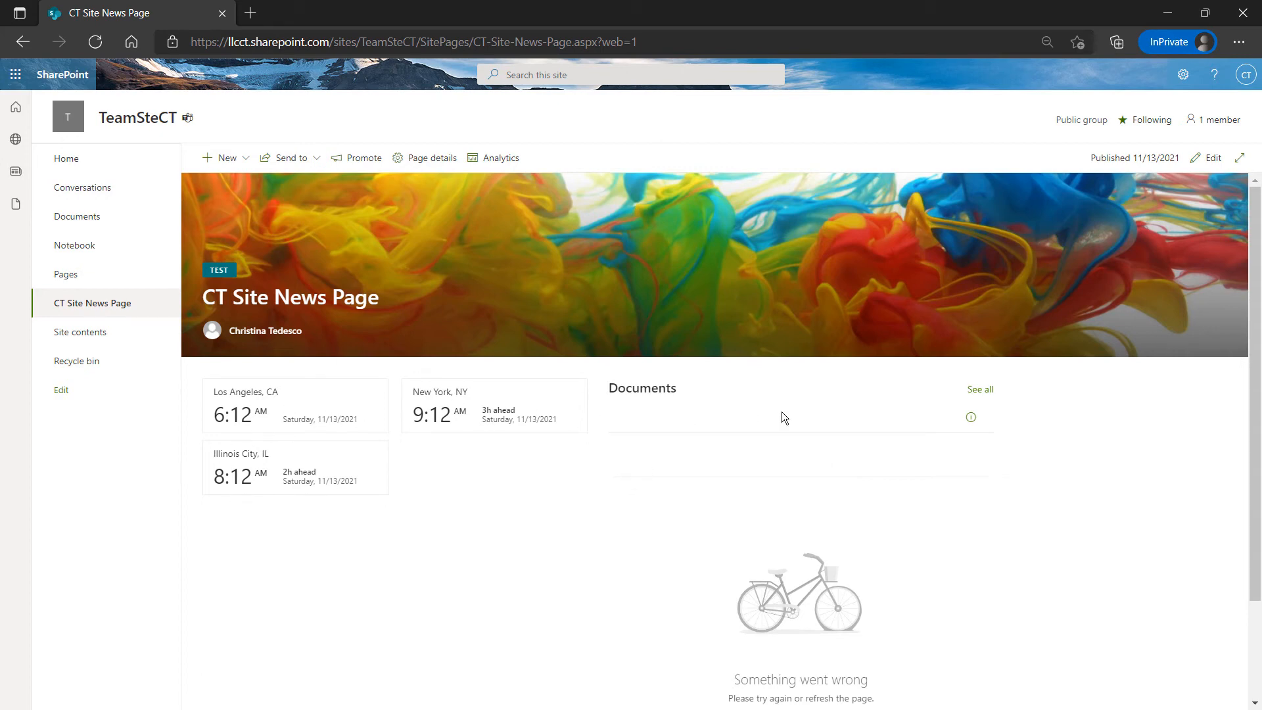
# View the full Documents library, return to the CT Site News Page, and reopen it for editing
pyautogui.click(979, 394)
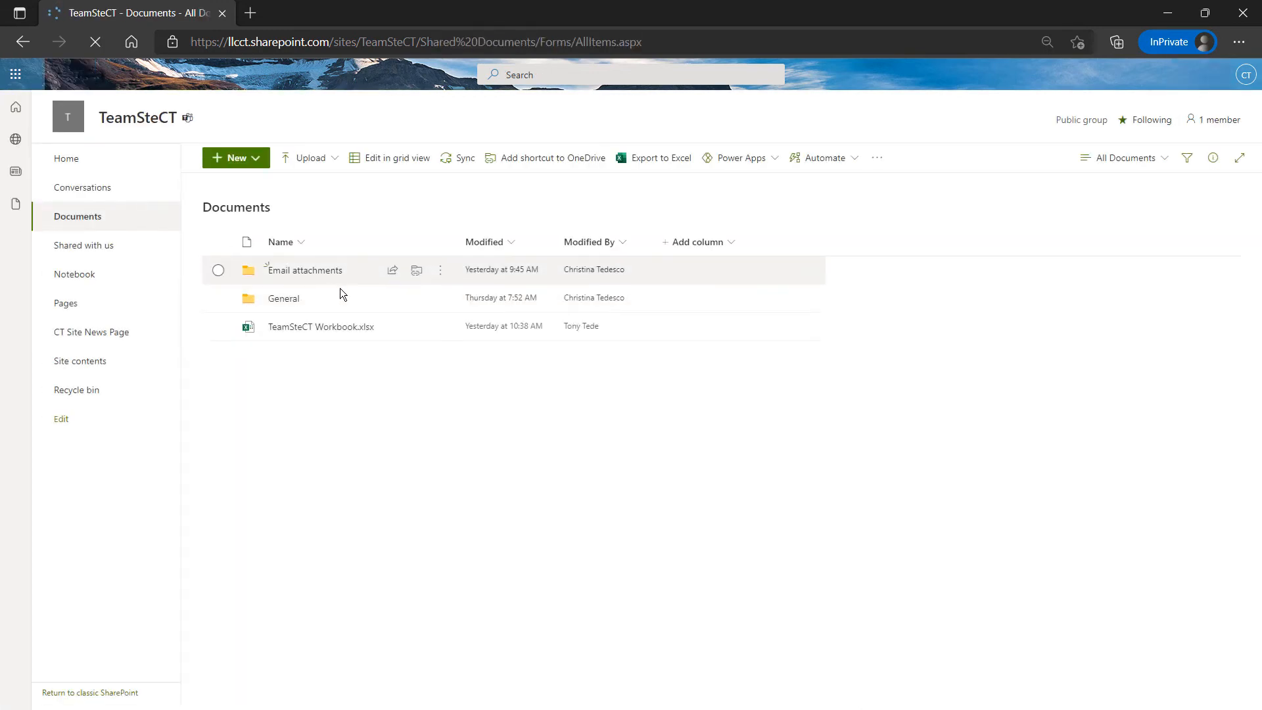
pyautogui.click(23, 41)
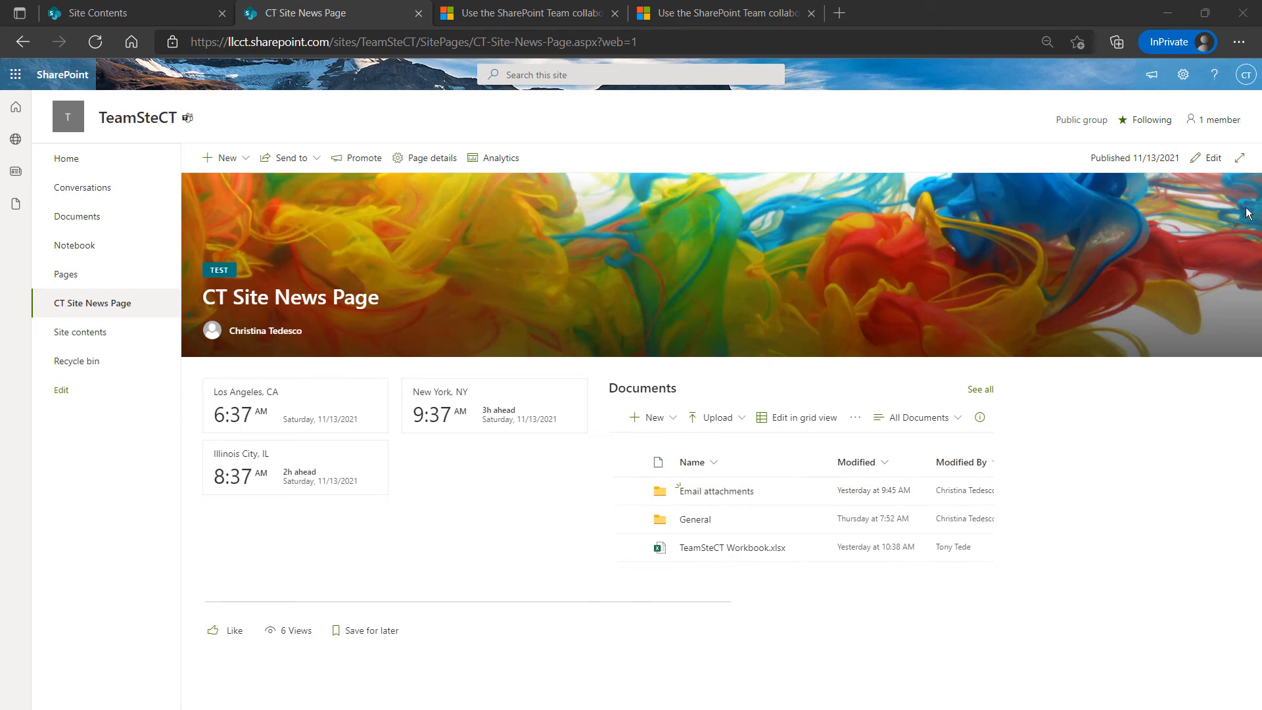
pyautogui.click(1214, 166)
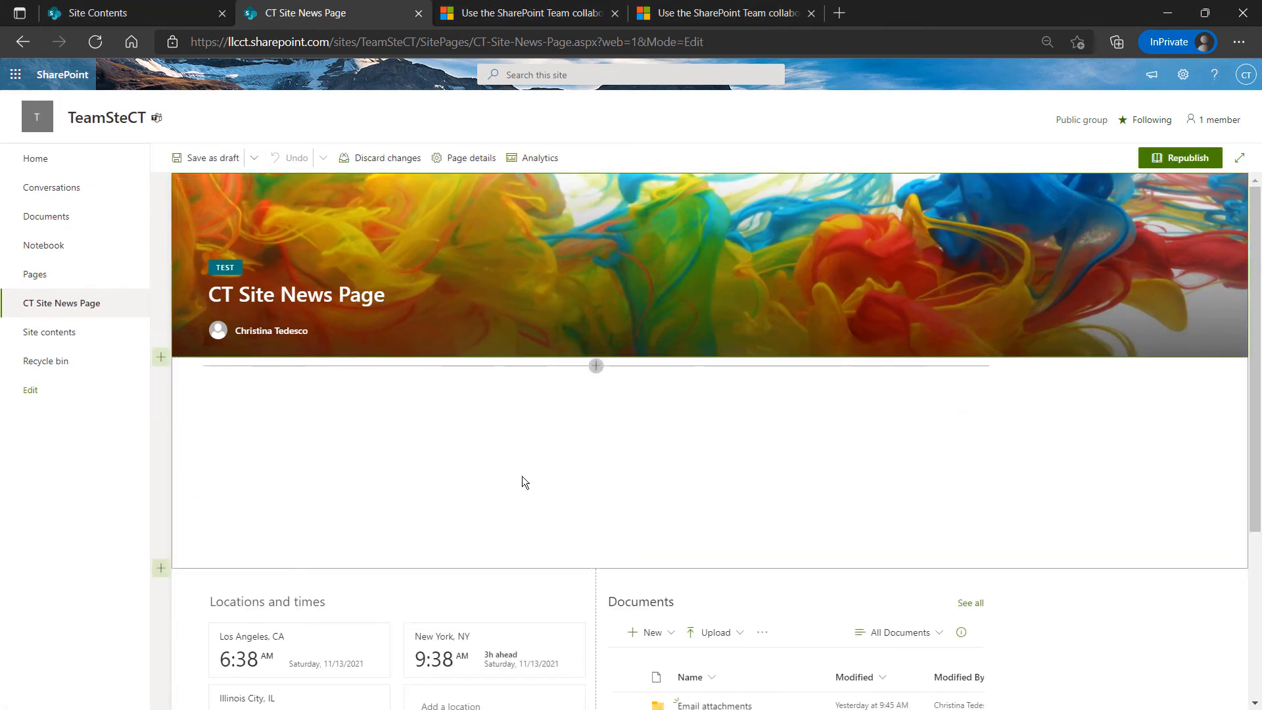
# Add a News web part showing New New Post to the new top section and republish
pyautogui.click(595, 367)
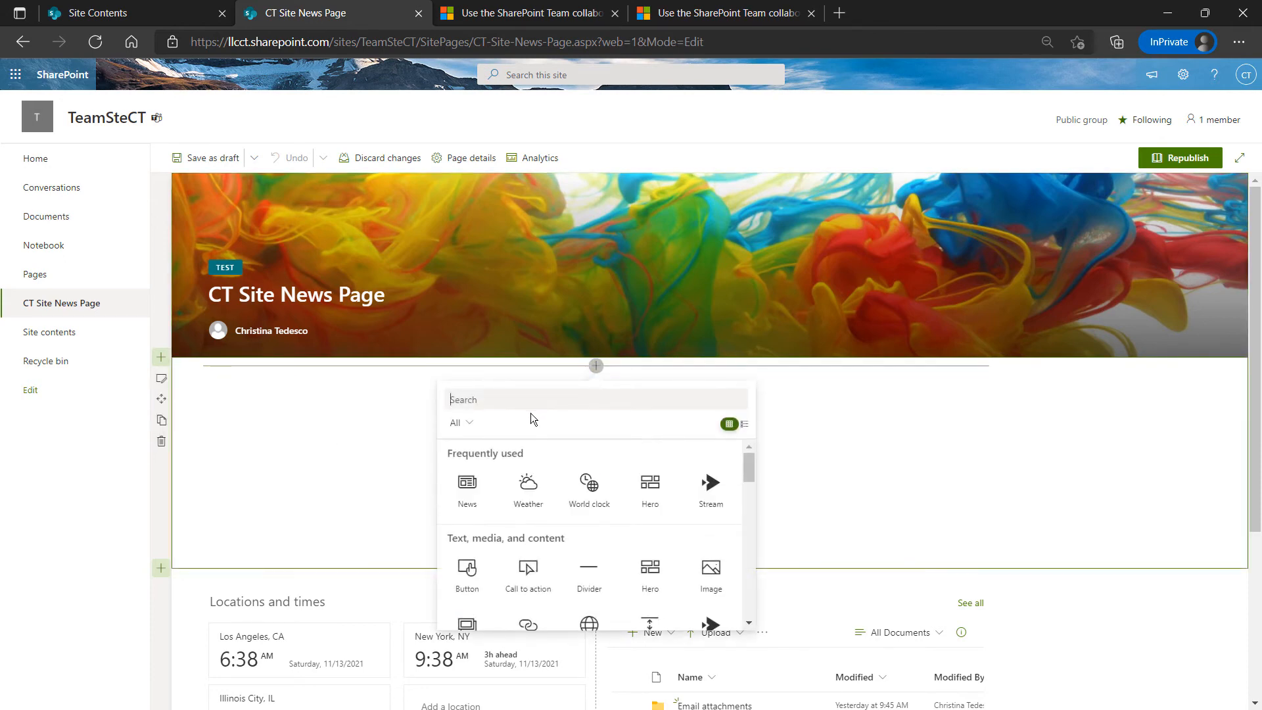
pyautogui.click(467, 487)
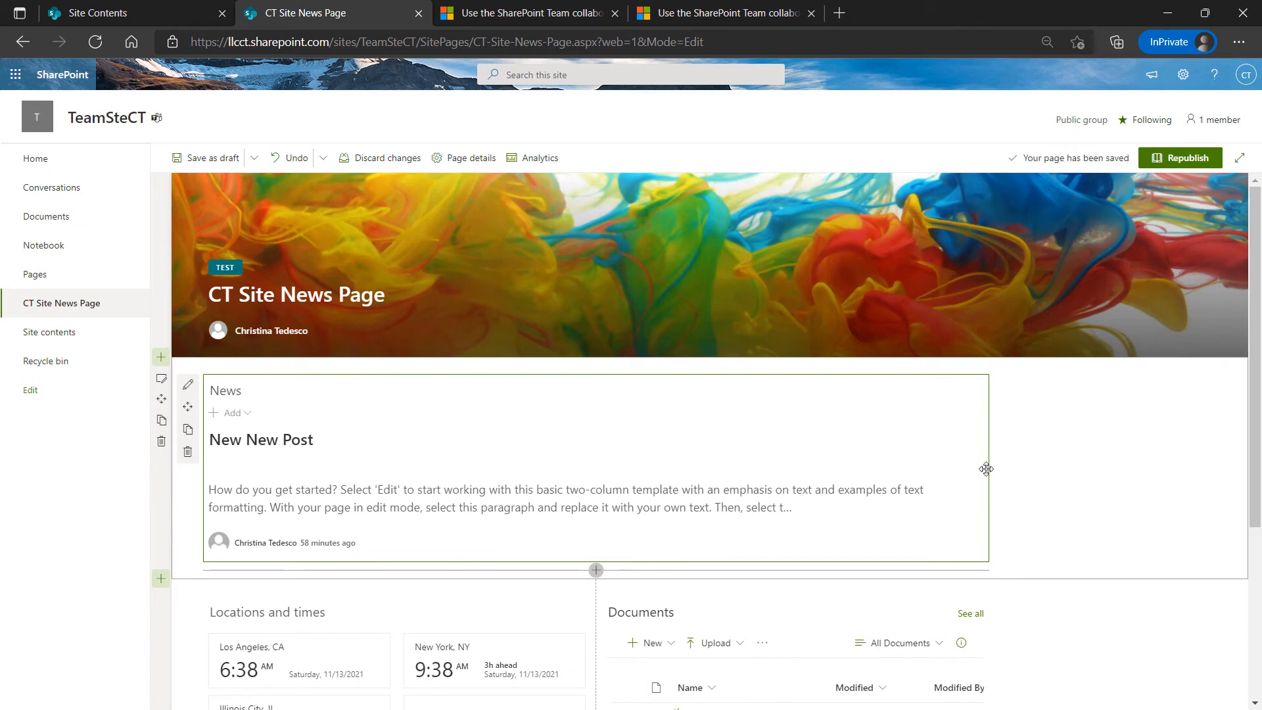
pyautogui.click(1066, 456)
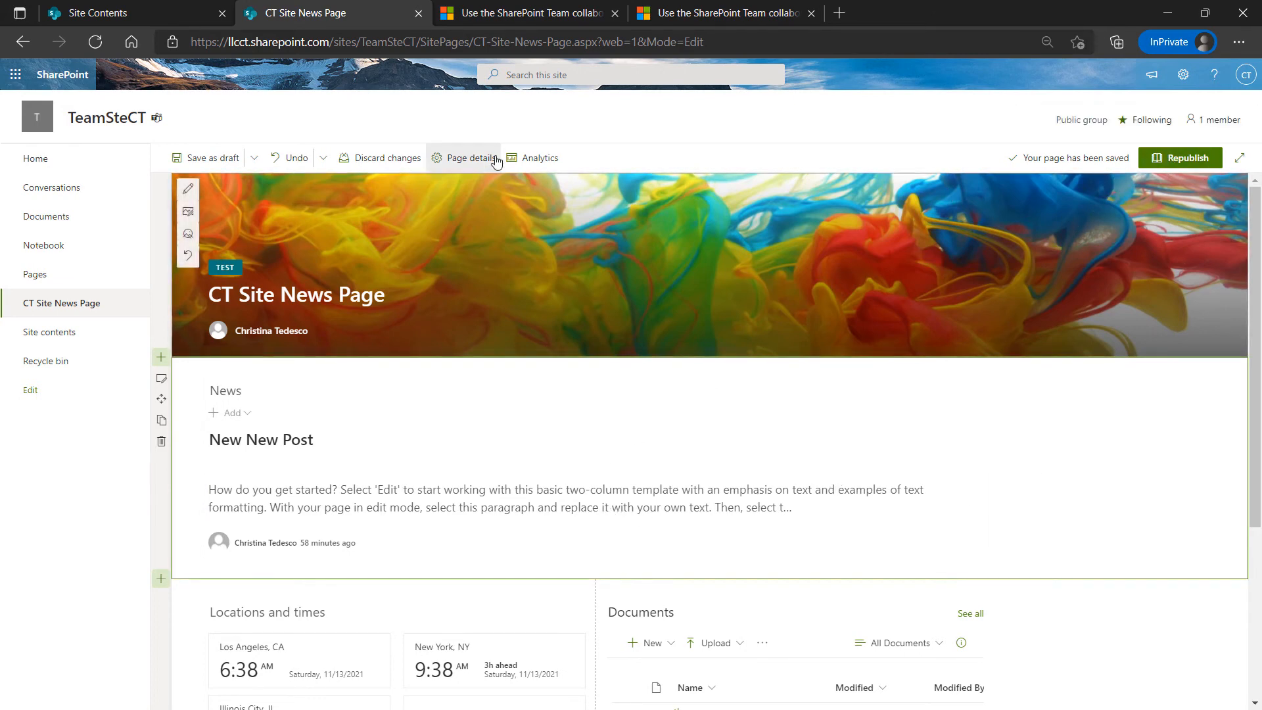
pyautogui.click(1180, 159)
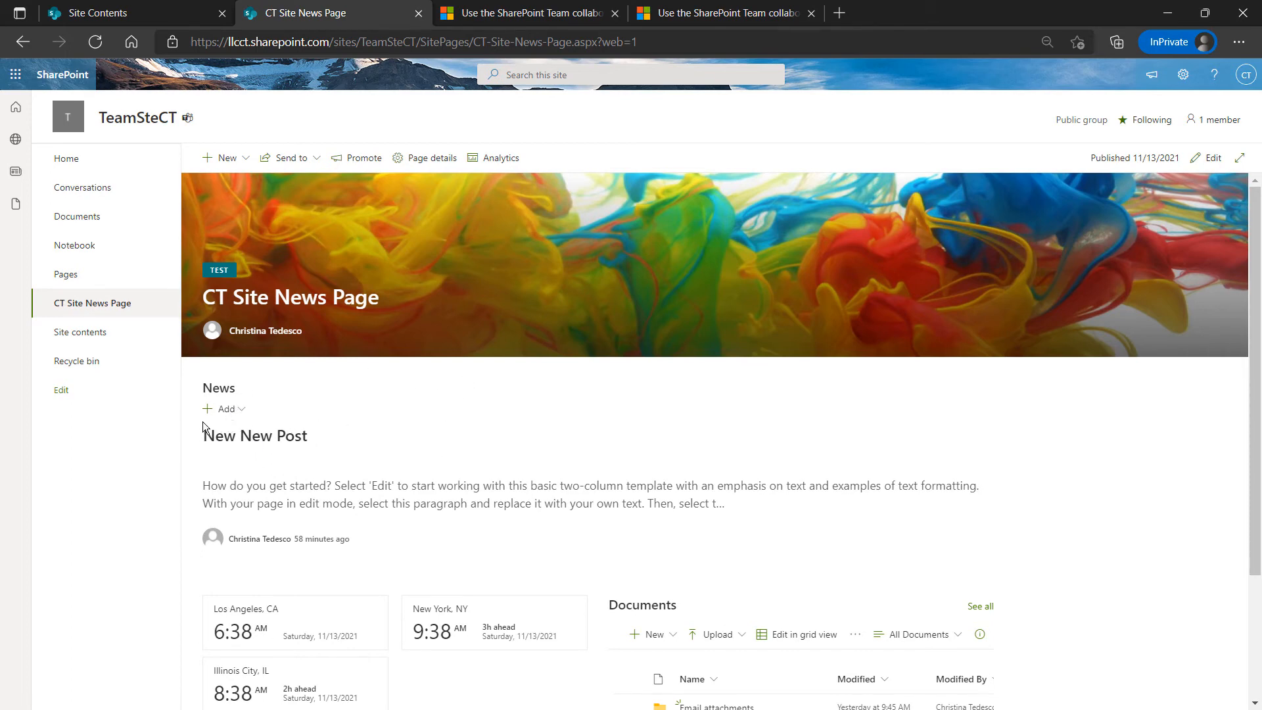
# Post a cnn.com news link titled 'CNN - Breaking News, Latest News and Videos'
pyautogui.click(239, 410)
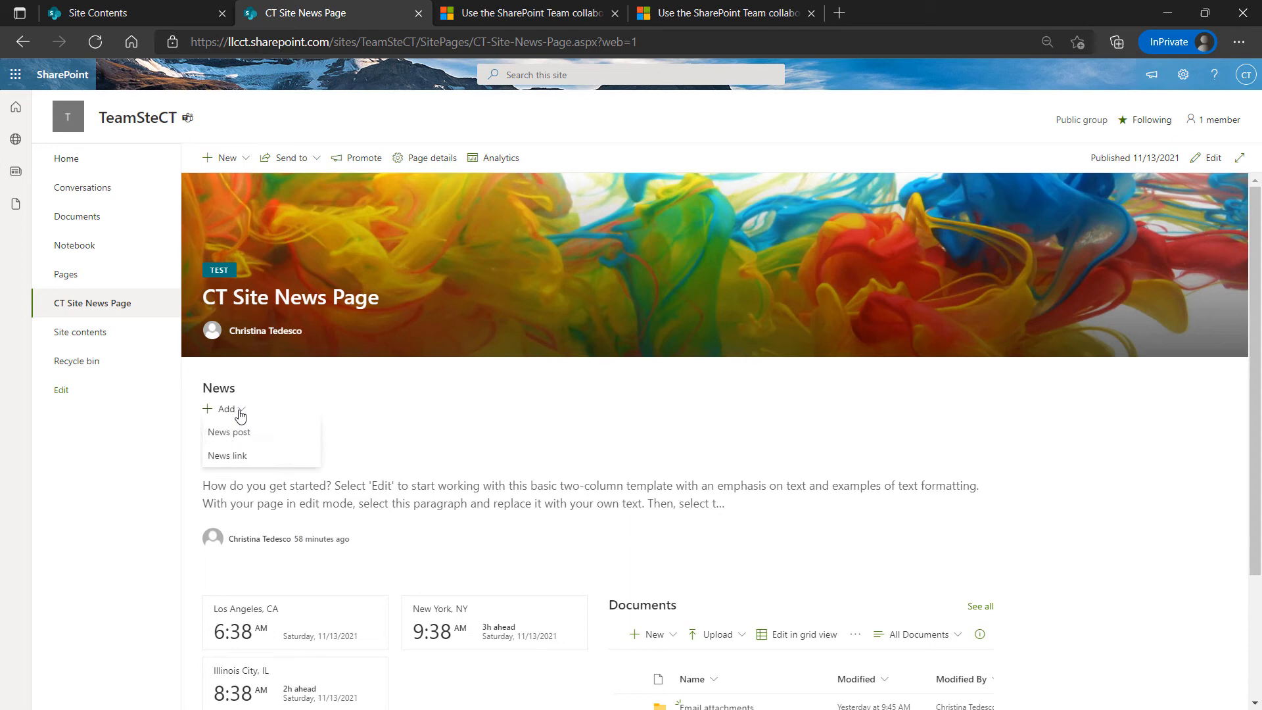
pyautogui.click(236, 458)
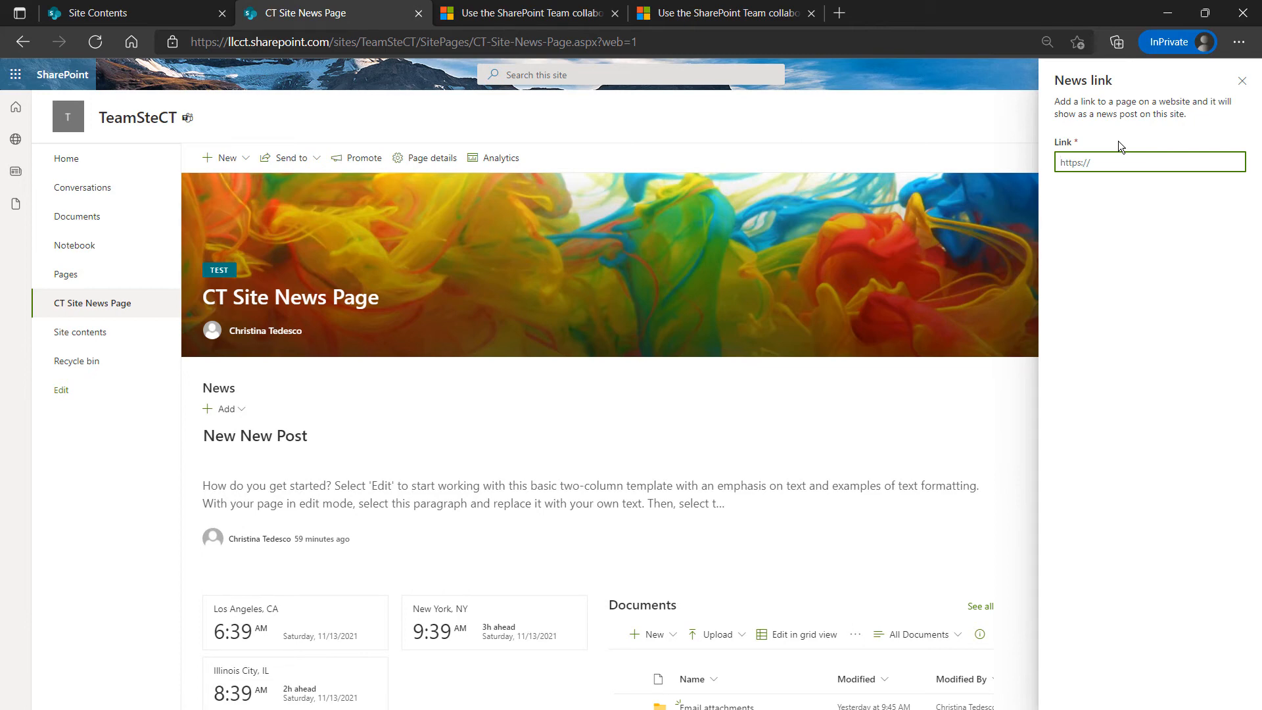
pyautogui.write('cnn.com')
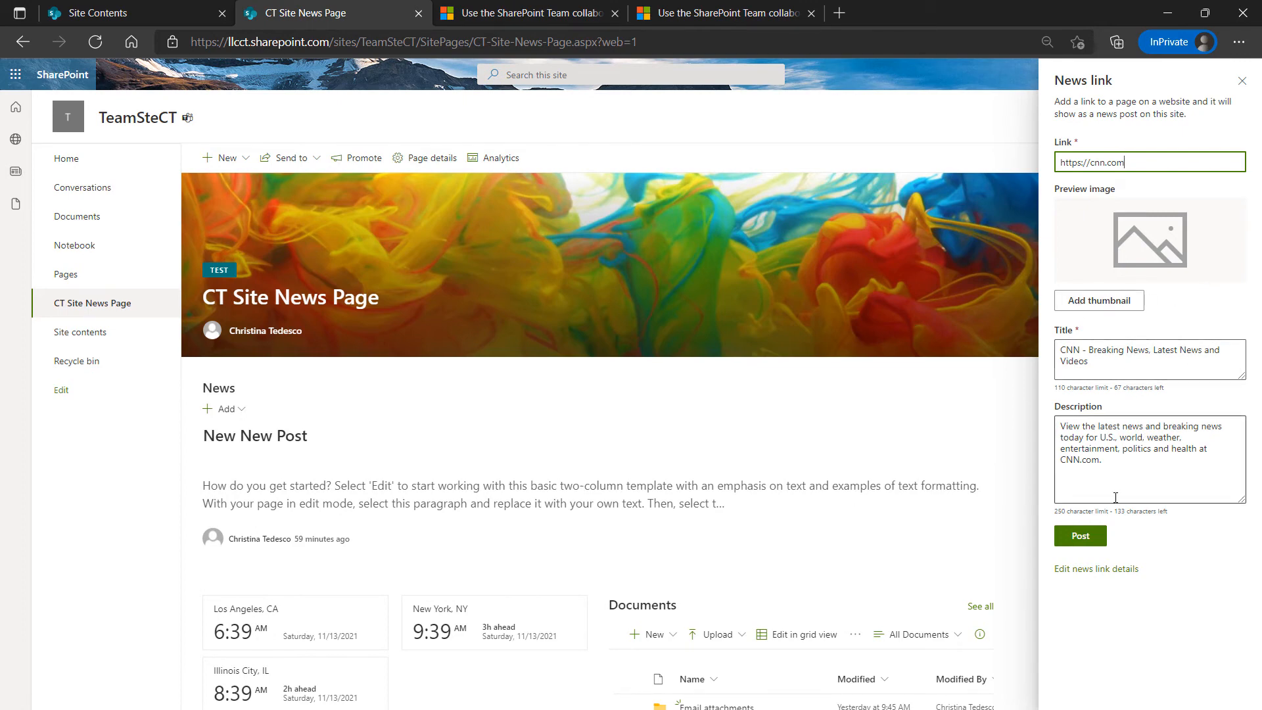
pyautogui.click(1086, 539)
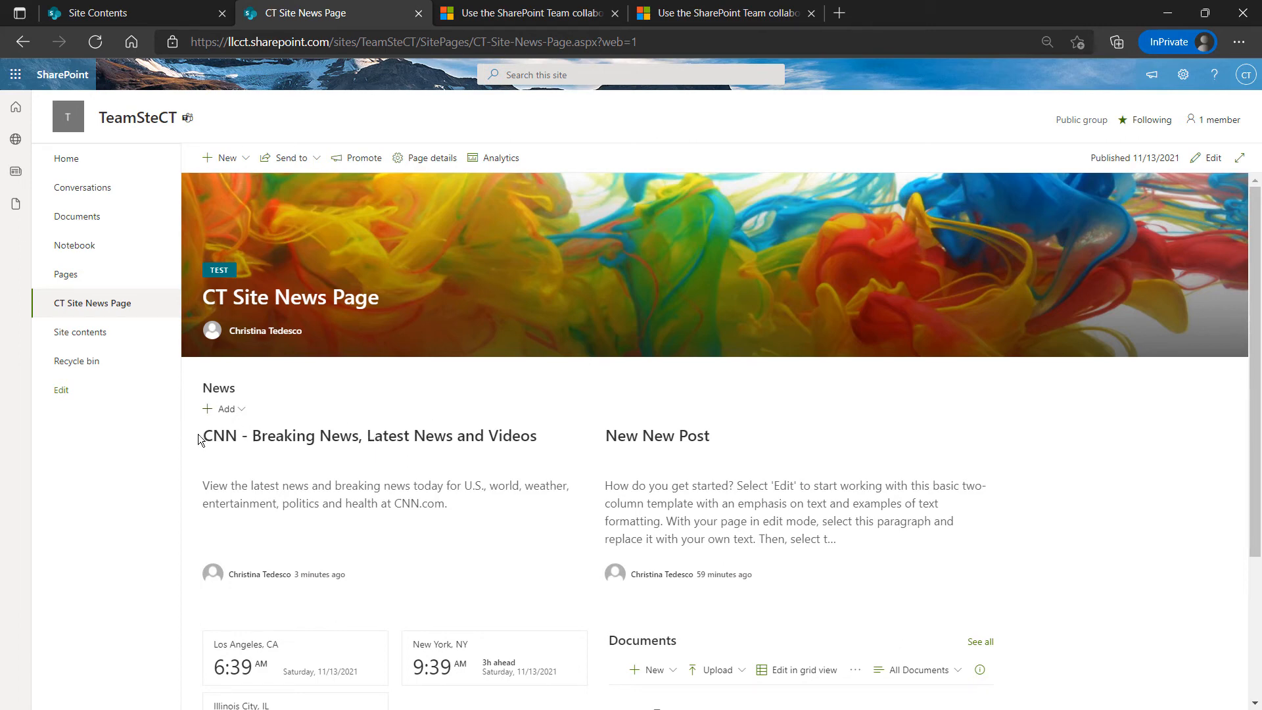
# Post an abc.com news link titled 'ABC Home Page - ABC.com' to the News section
pyautogui.click(228, 410)
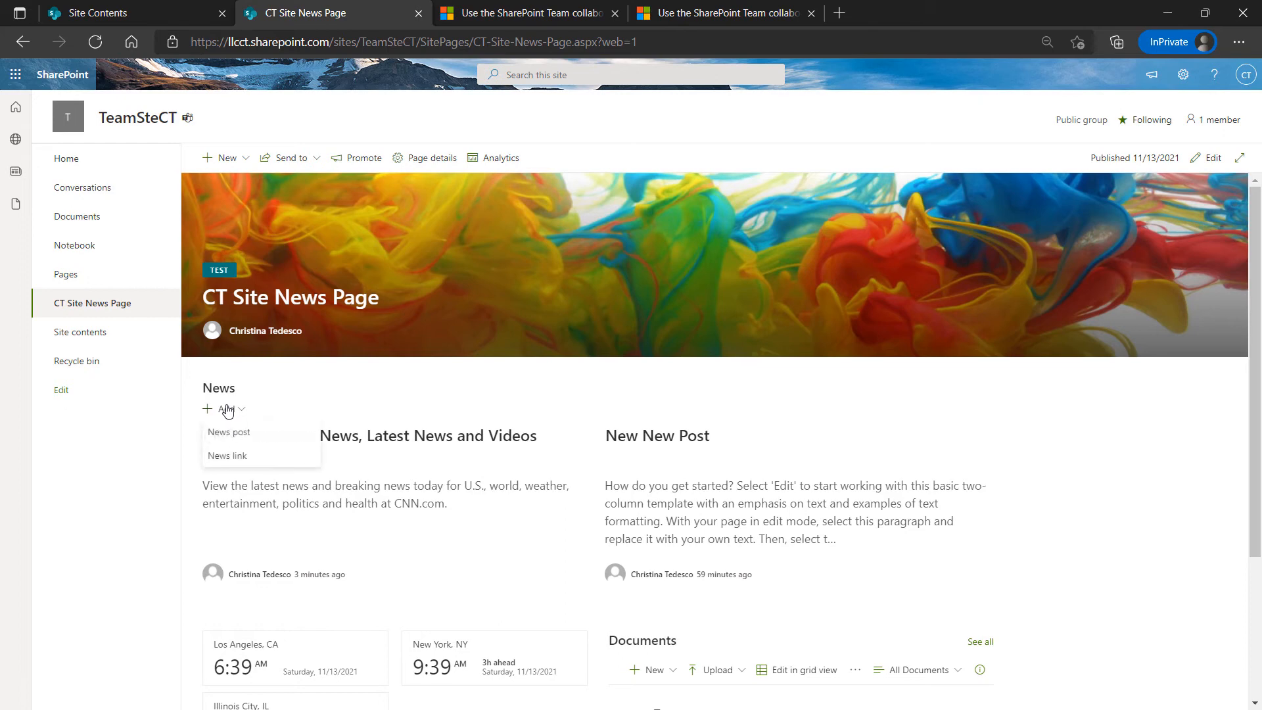
pyautogui.click(235, 460)
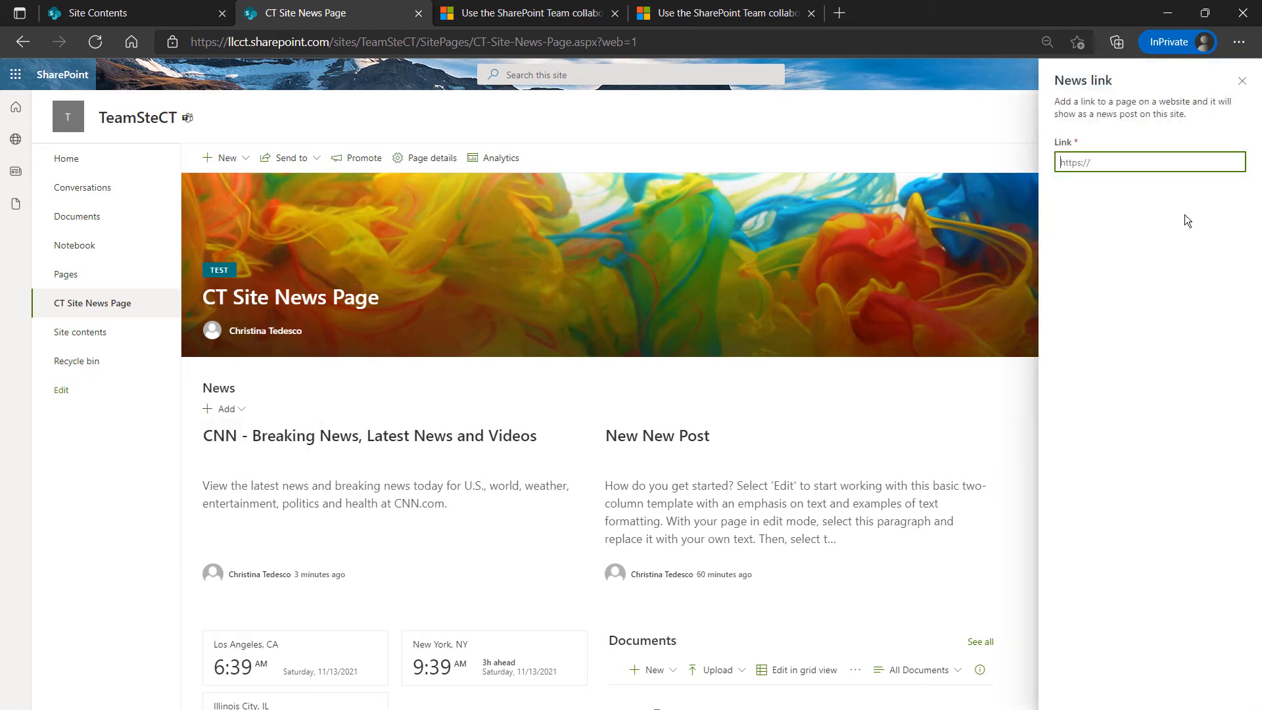
pyautogui.write('abc.c')
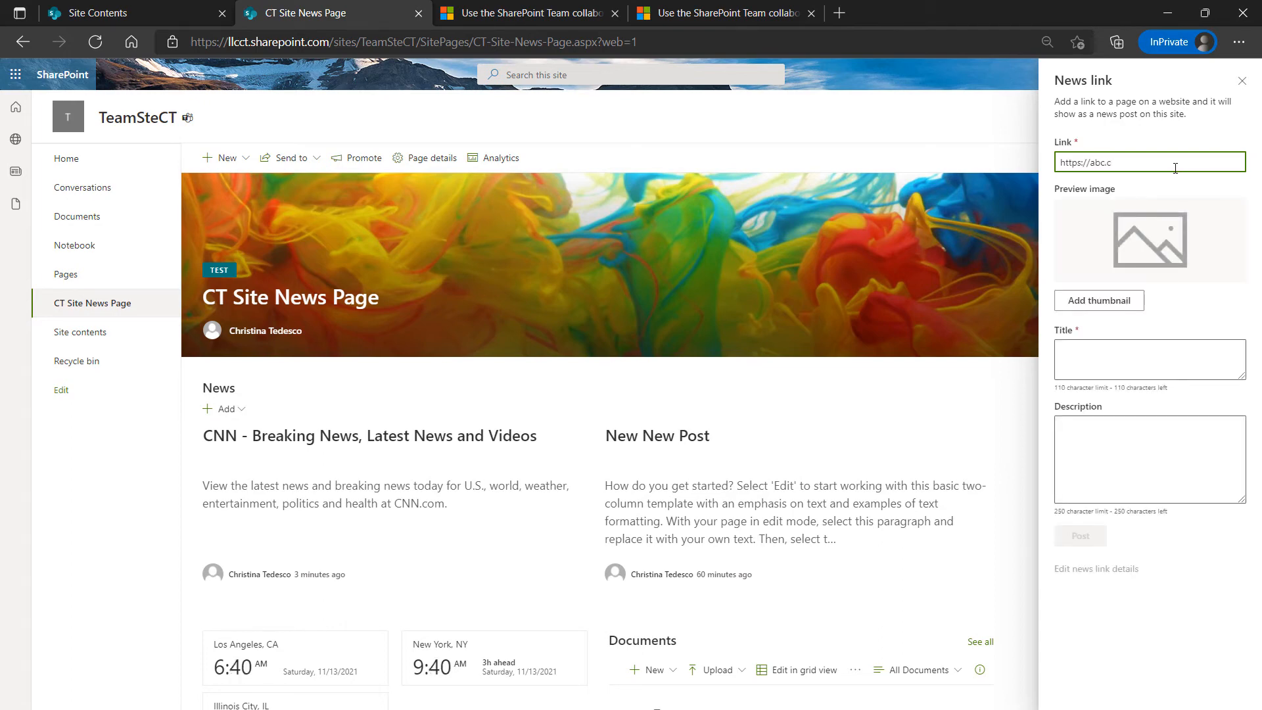
pyautogui.write('om')
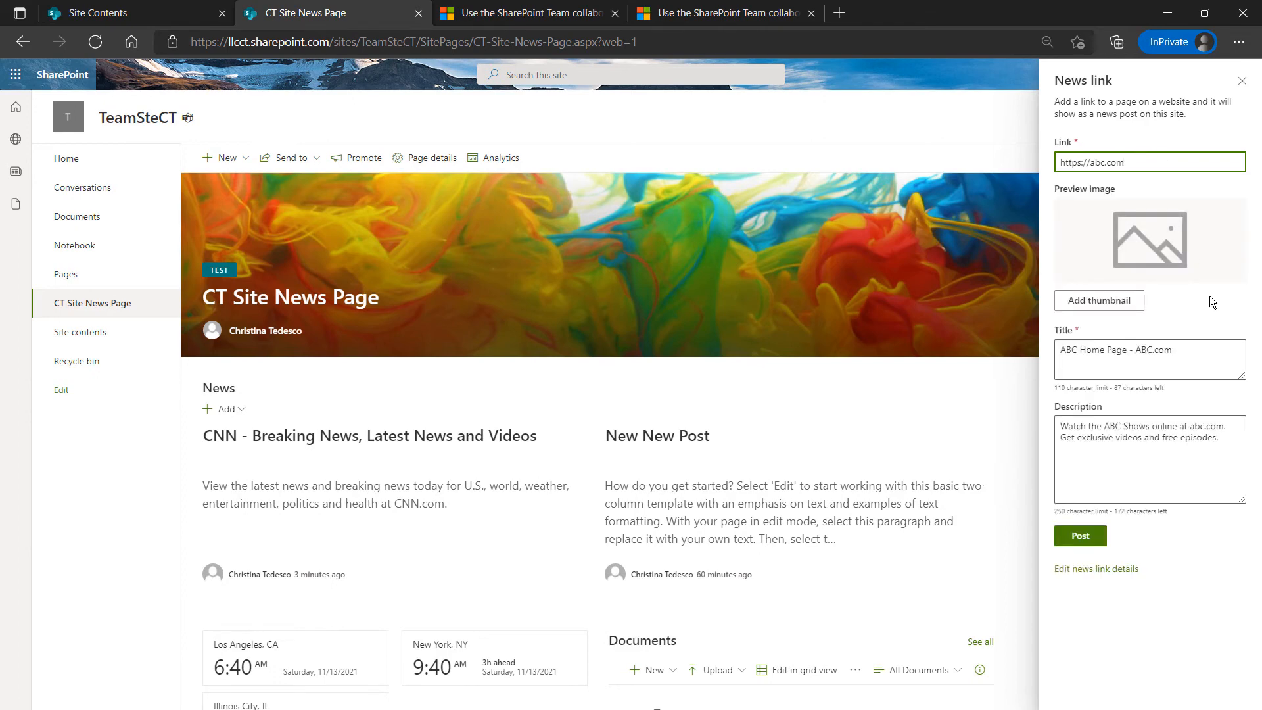
pyautogui.click(1082, 536)
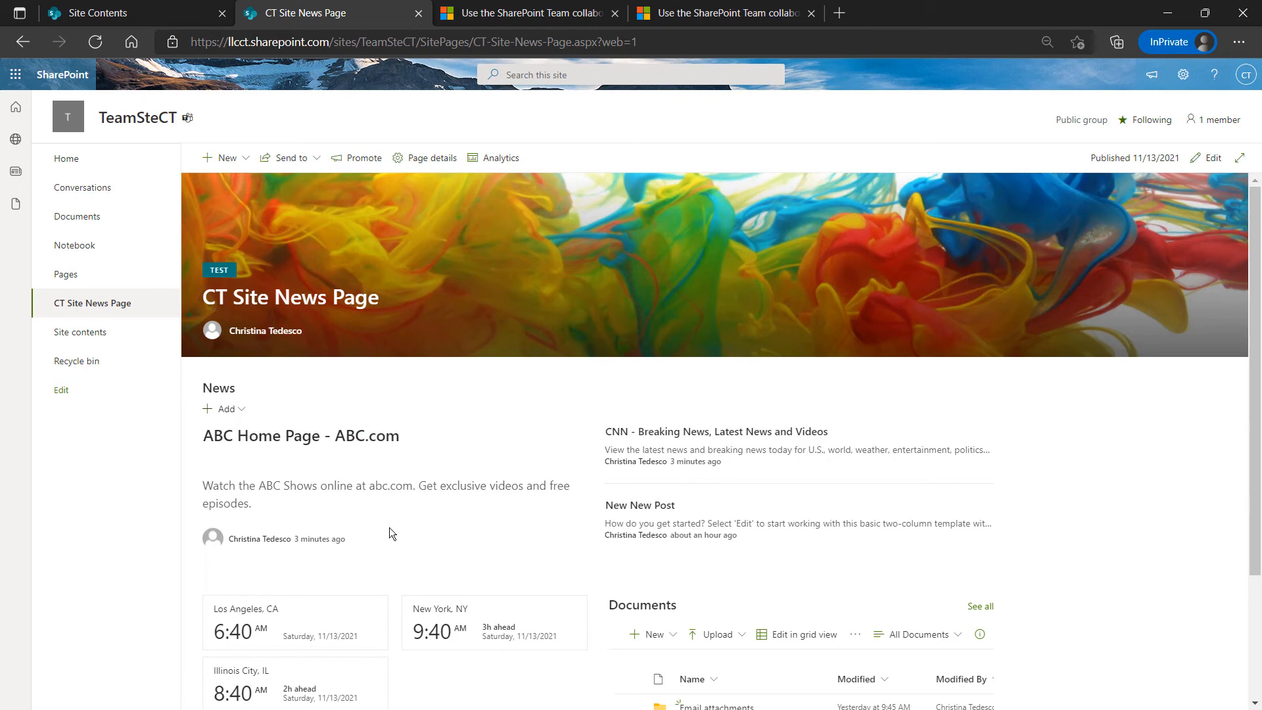
# Reload the news page, then open the ABC and CNN news links in their own tabs
pyautogui.scroll(-3, 557, 447)
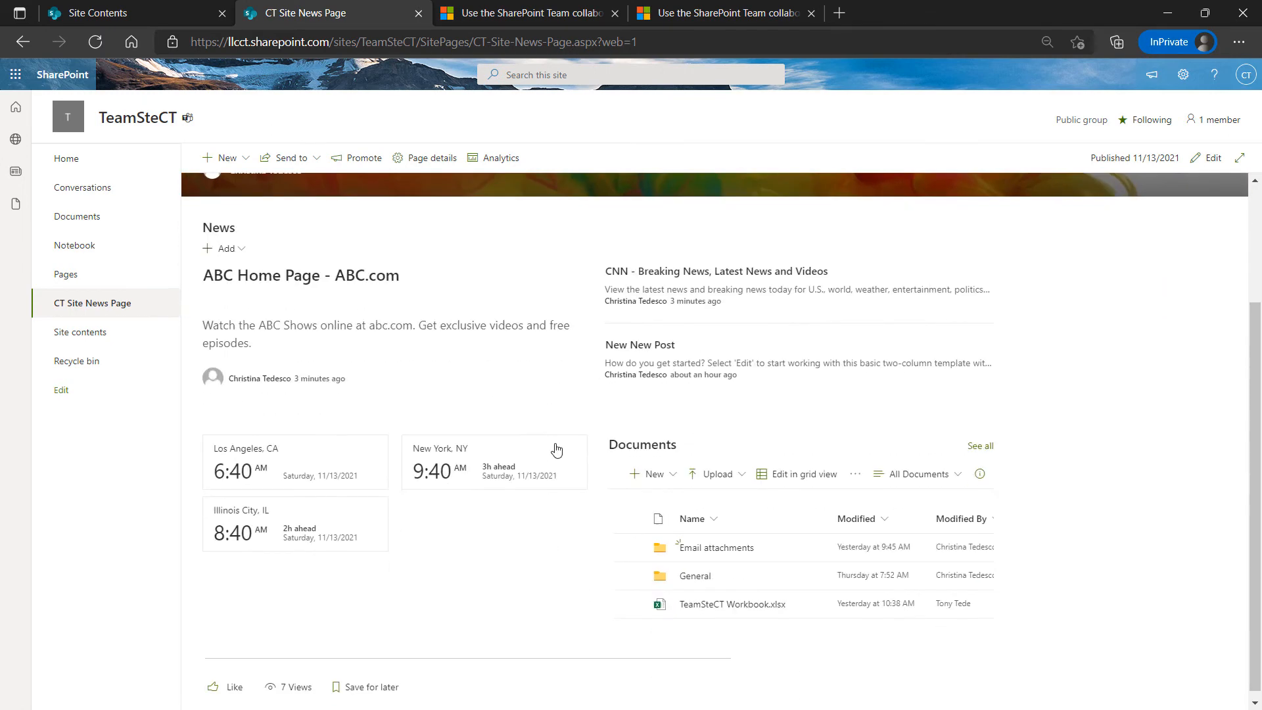
pyautogui.scroll(3, 557, 449)
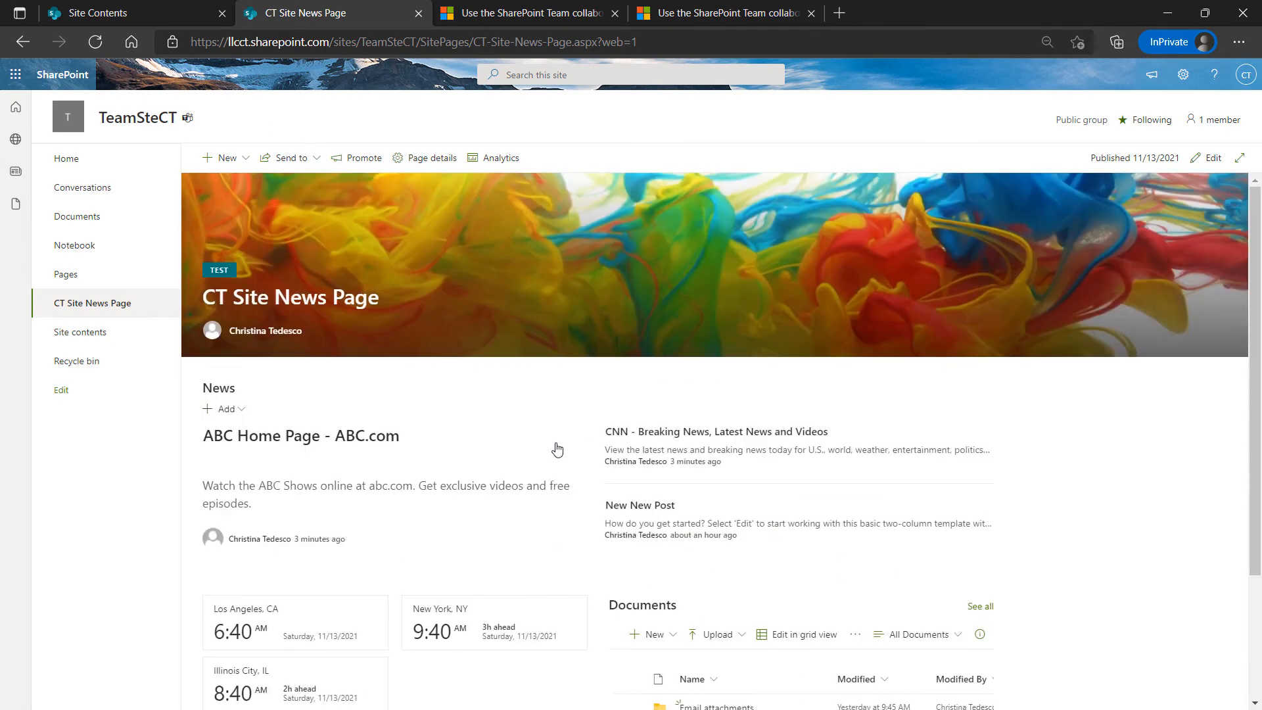
pyautogui.click(99, 42)
pyautogui.click(344, 445)
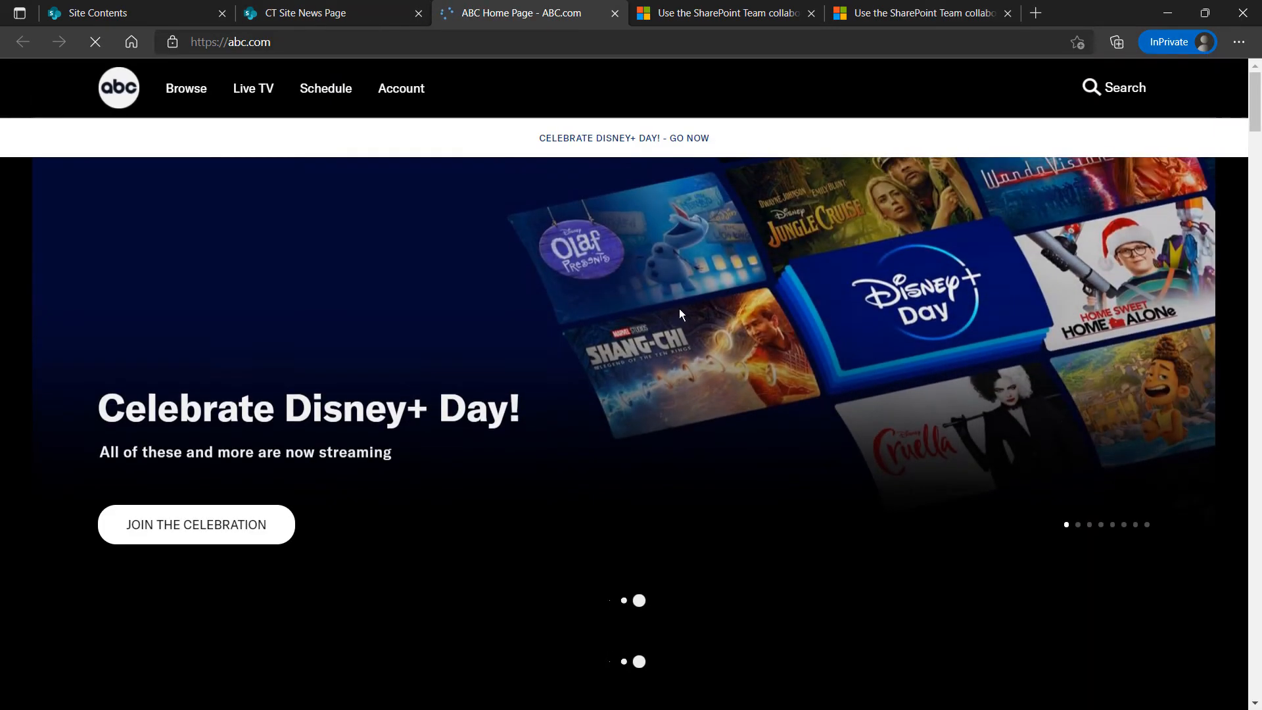
pyautogui.click(289, 14)
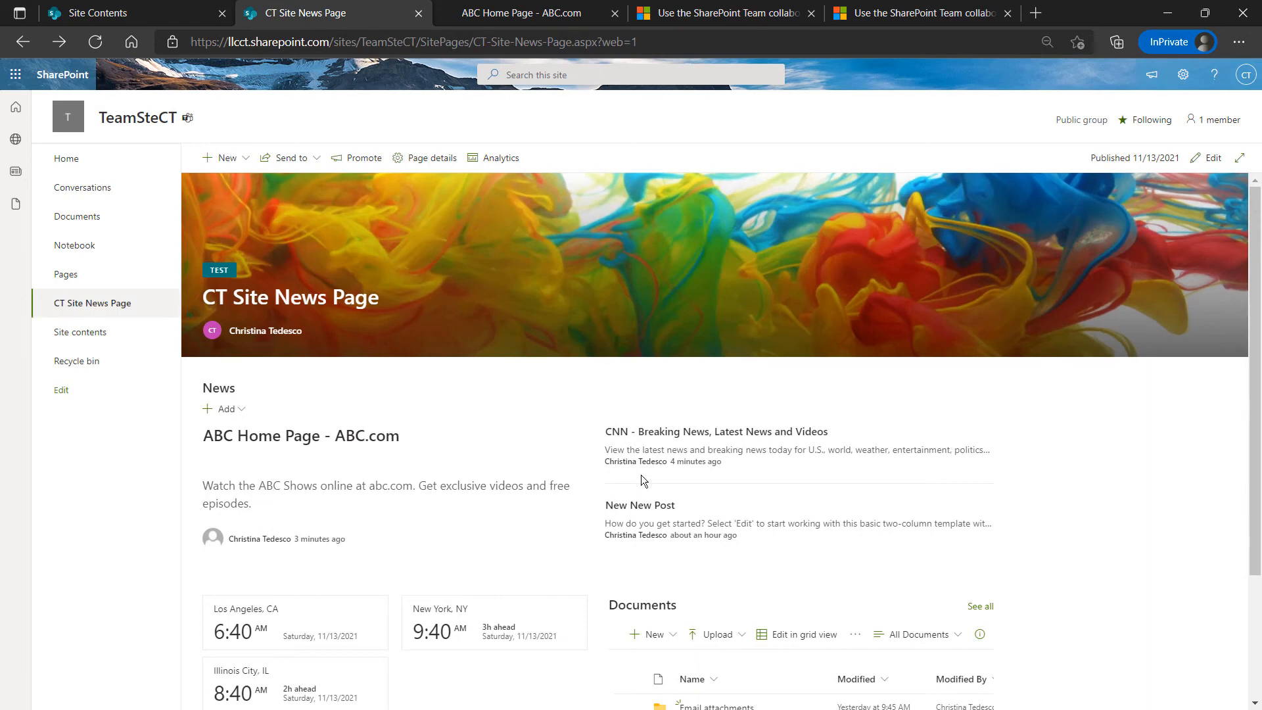
pyautogui.click(675, 436)
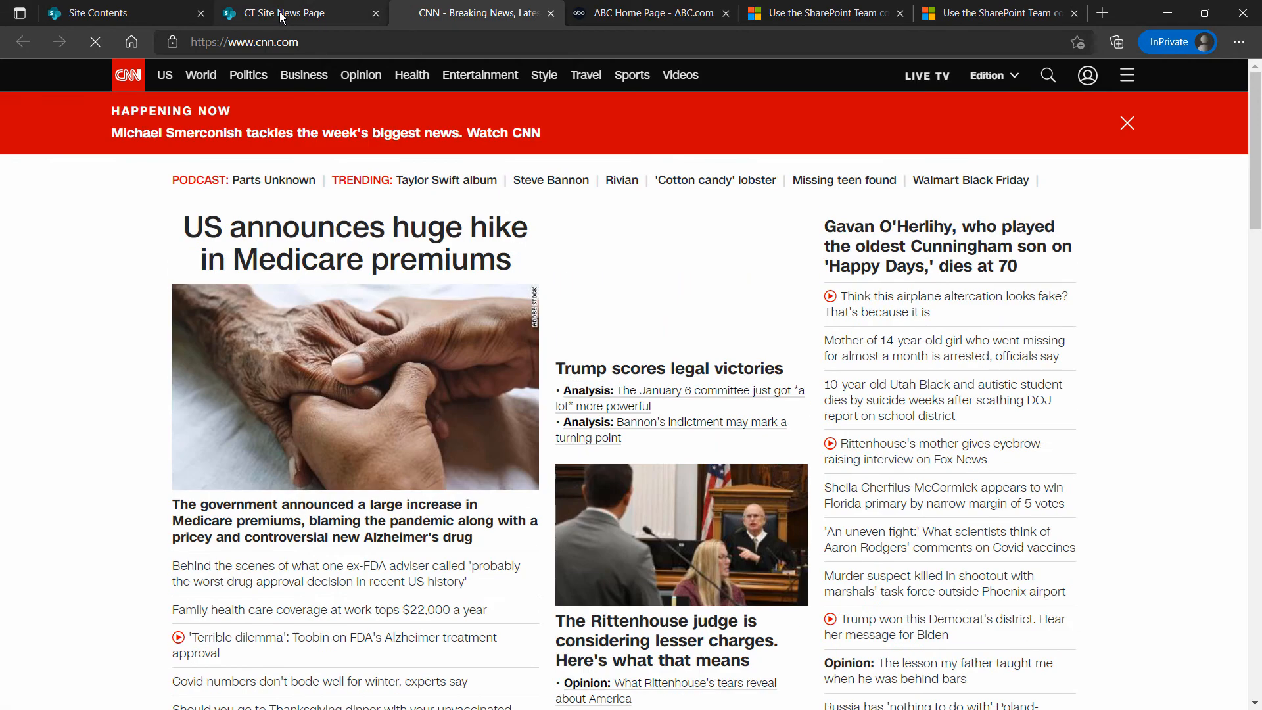
pyautogui.click(281, 15)
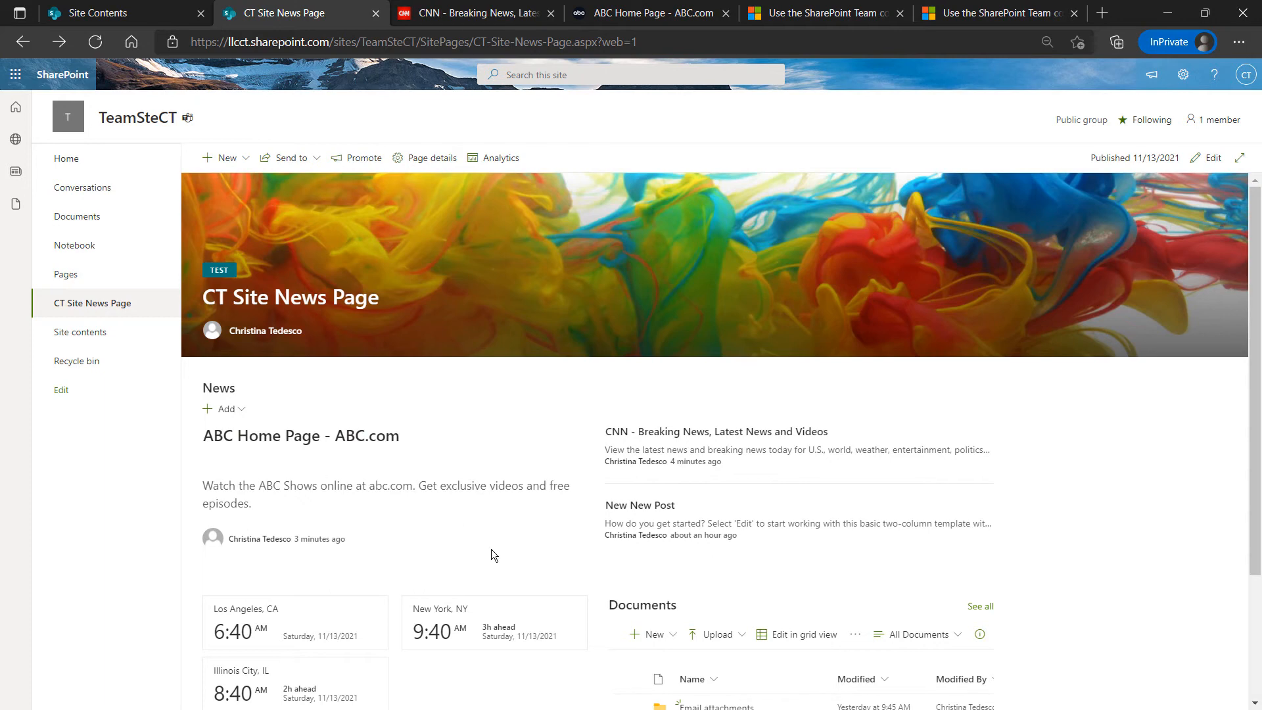
# Delete ABC-Home-Page---ABC.com.aspx from Site Pages, then return to the TeamSteCT home page
pyautogui.click(86, 331)
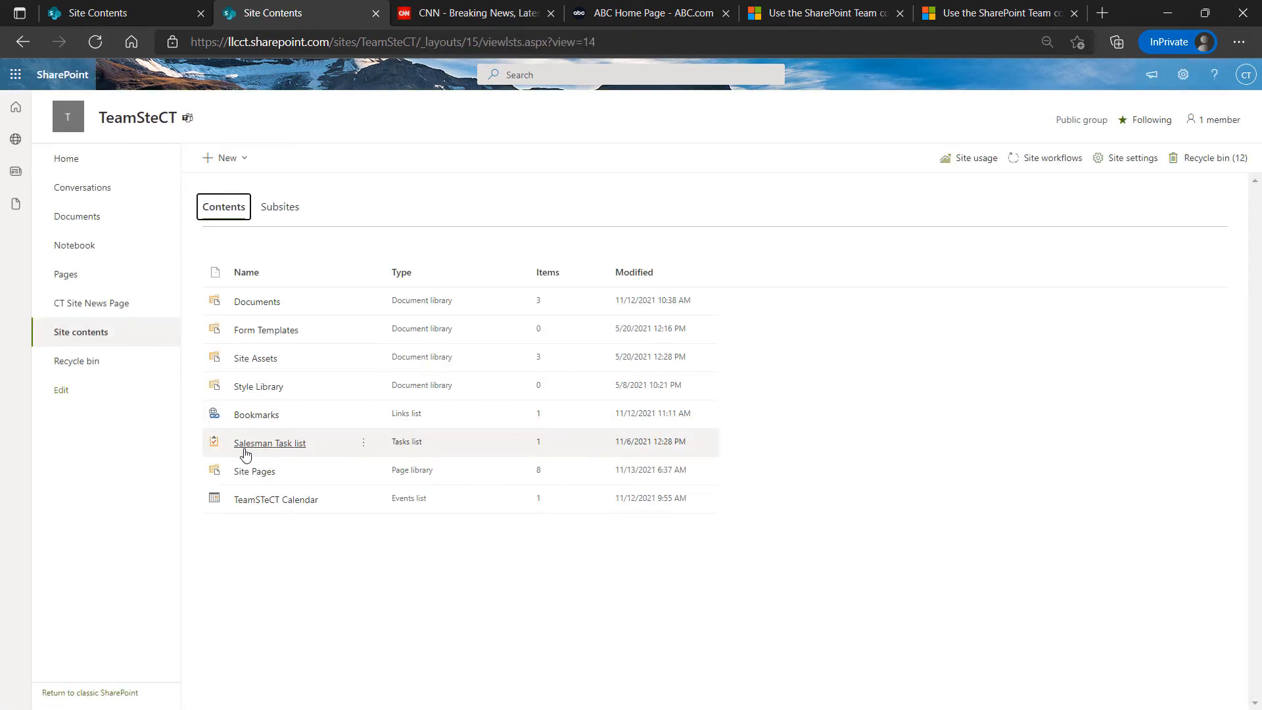
pyautogui.click(247, 472)
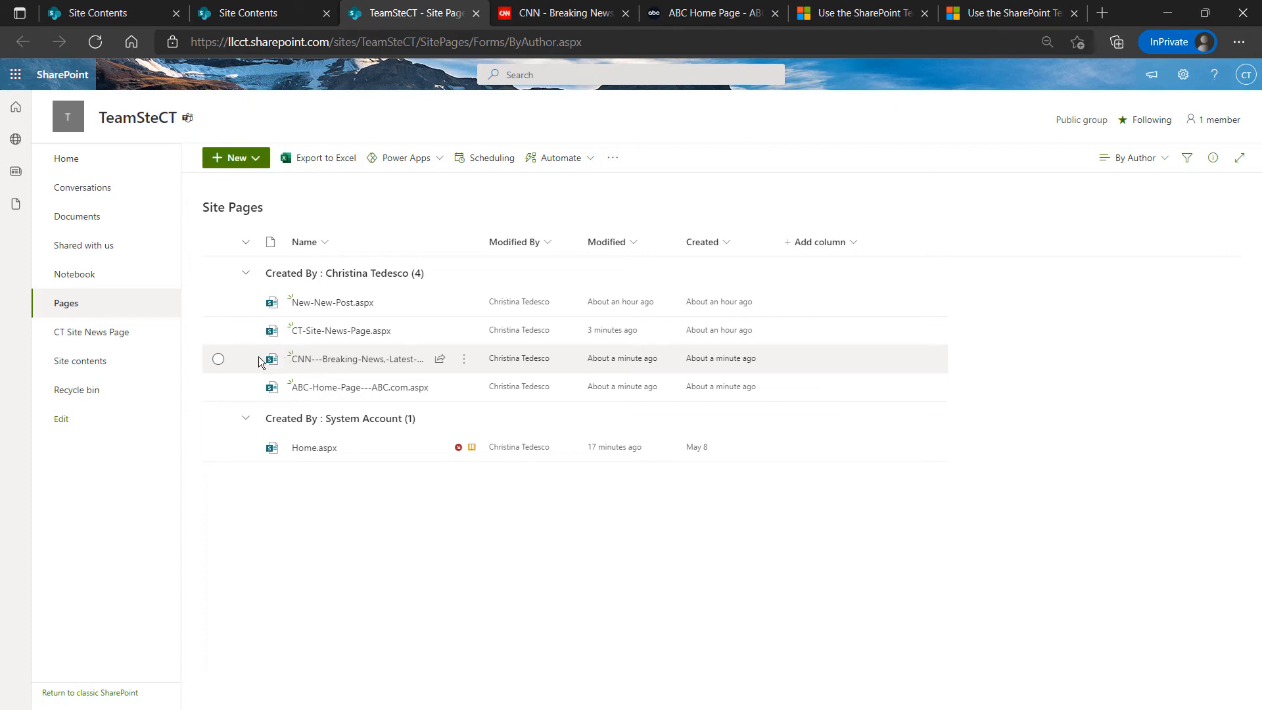
pyautogui.click(219, 389)
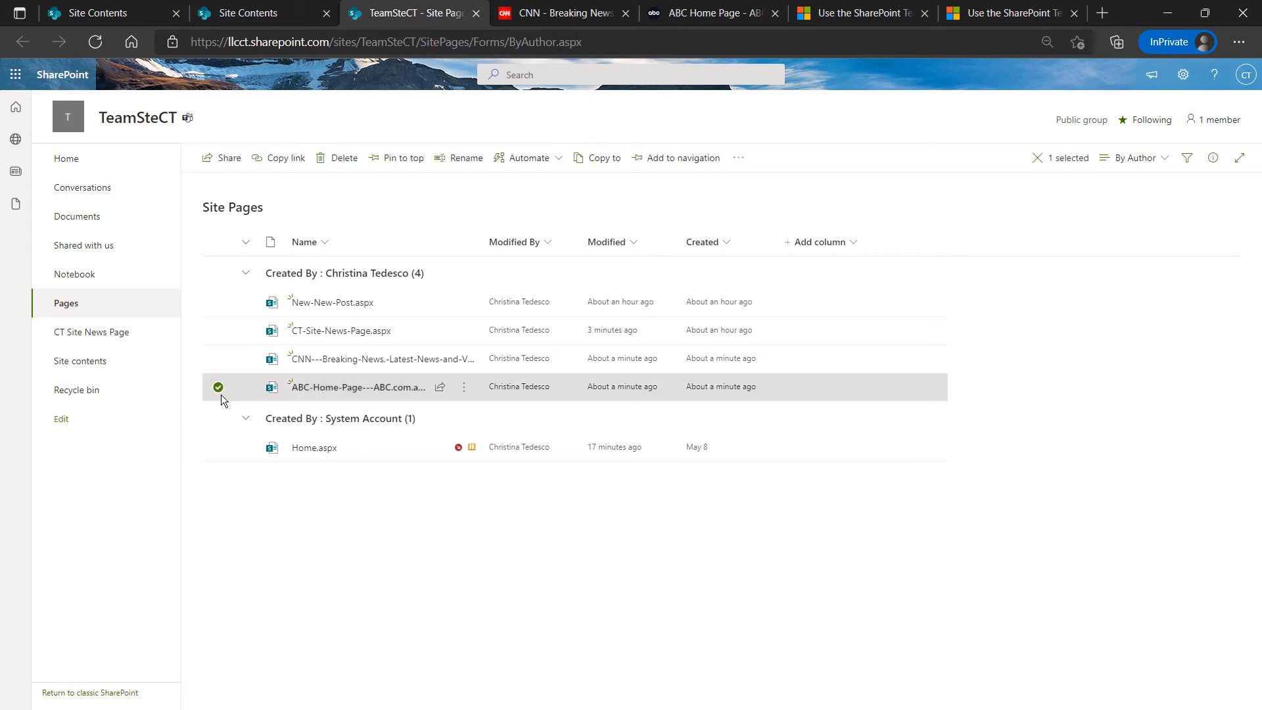
pyautogui.click(344, 158)
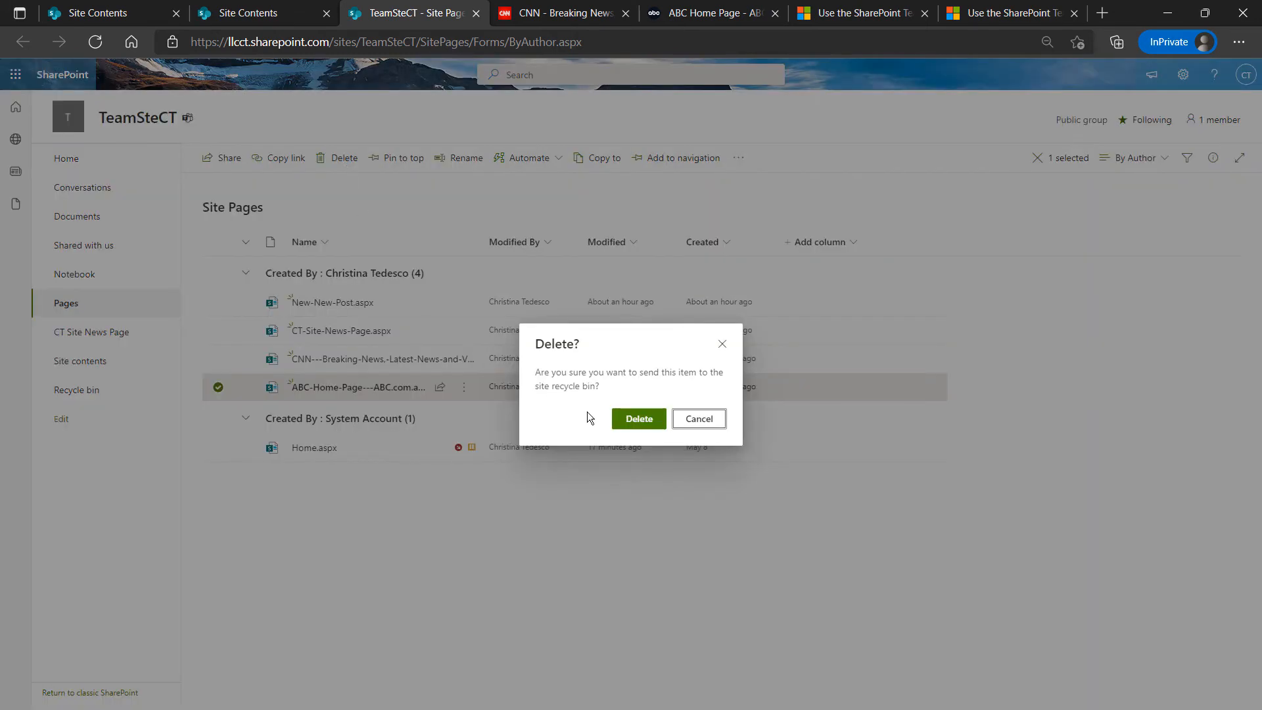
pyautogui.click(635, 418)
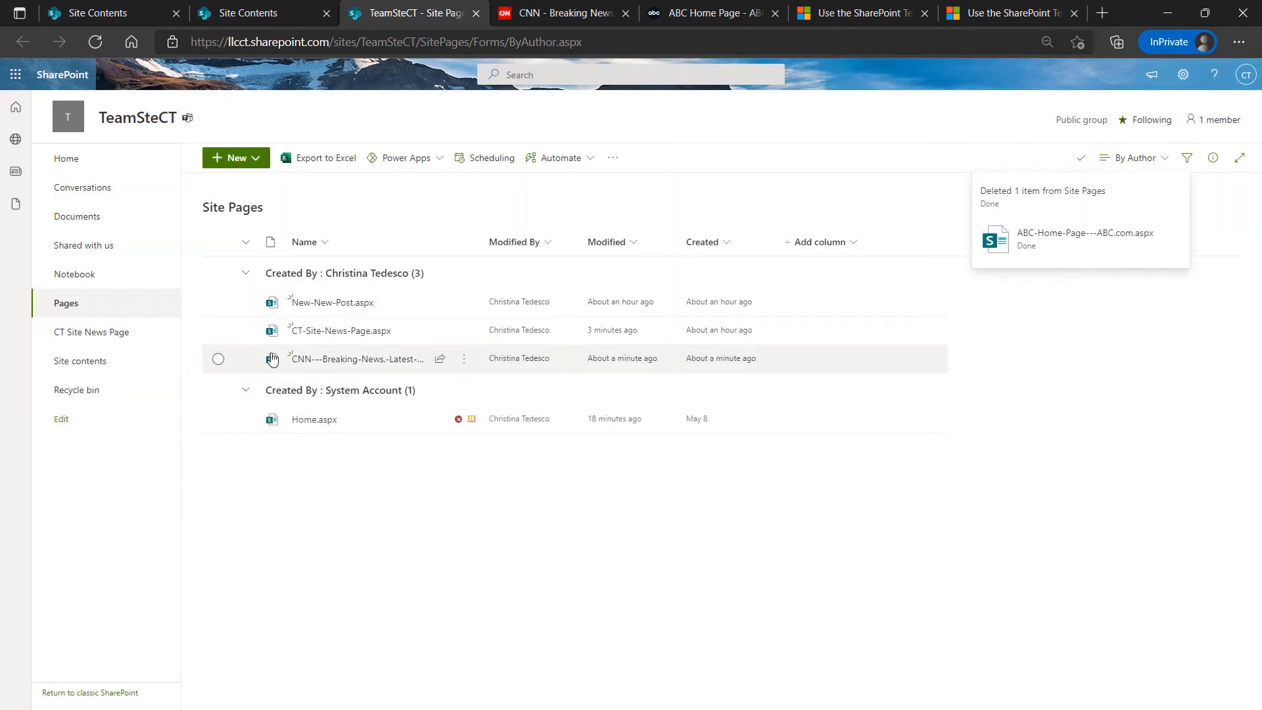
pyautogui.click(78, 159)
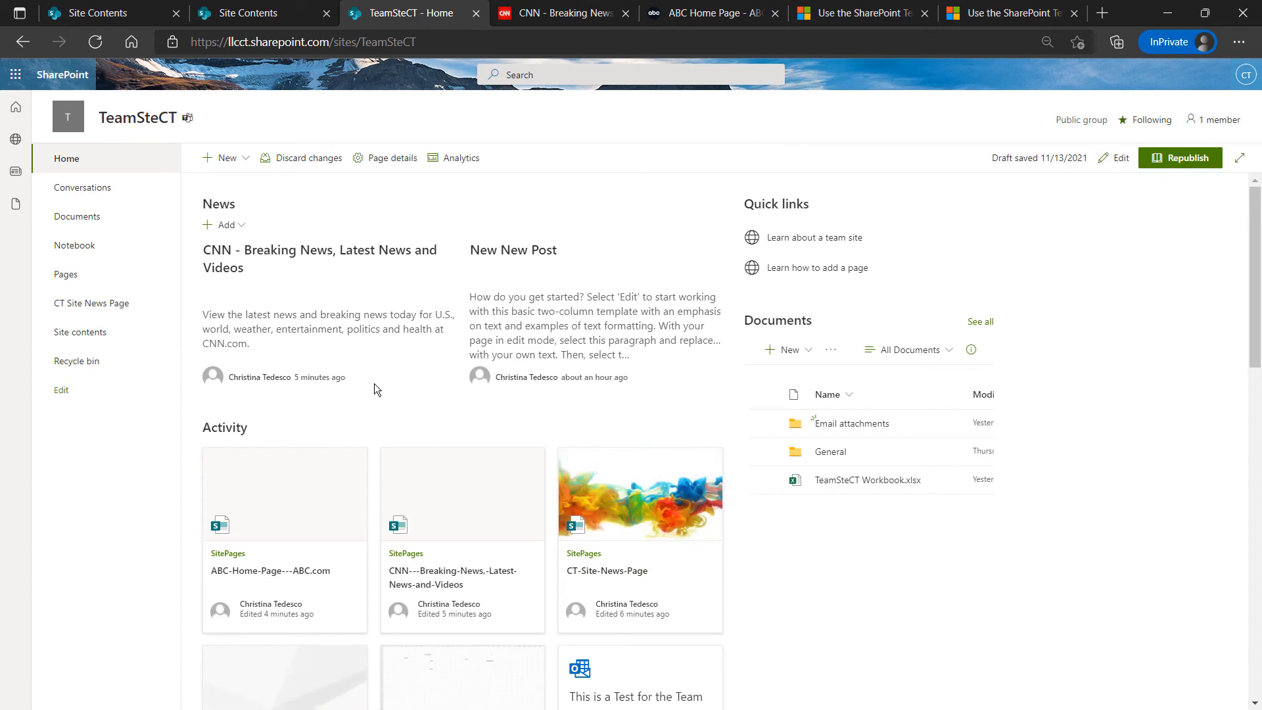
# Open CT Site News Page and show the Add options under its News heading
pyautogui.click(103, 310)
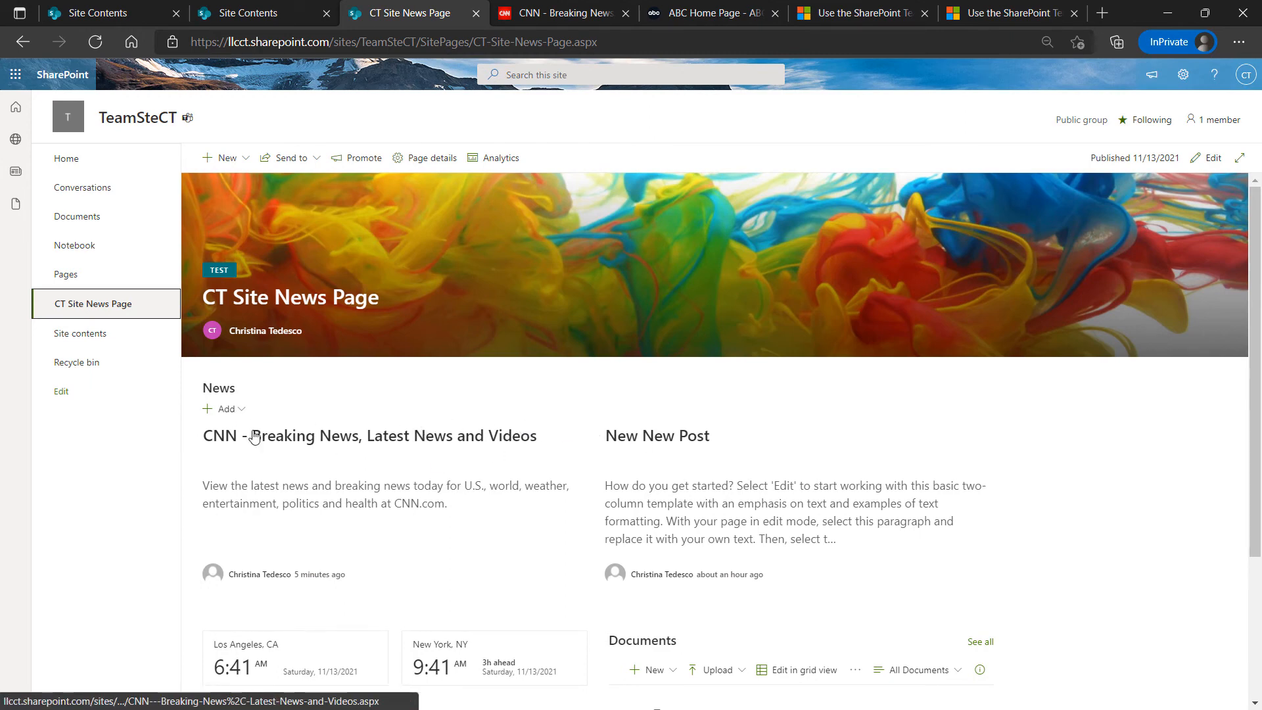
pyautogui.click(243, 411)
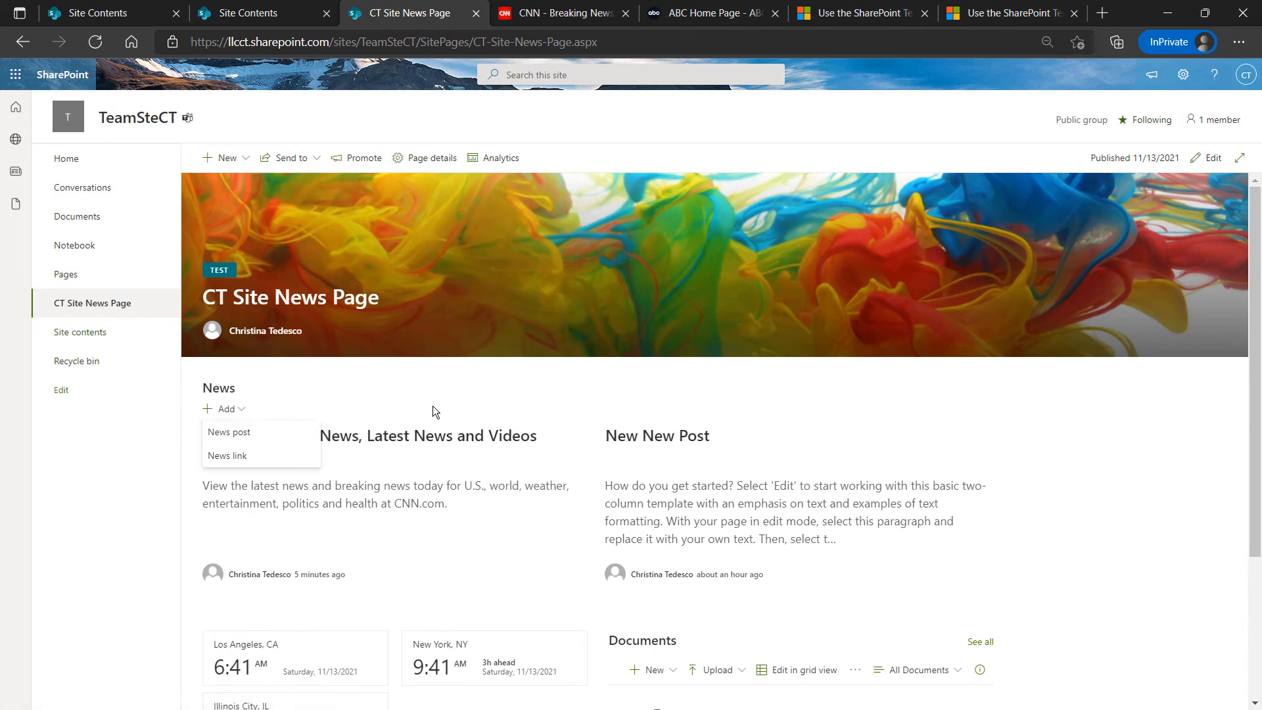
pyautogui.click(724, 424)
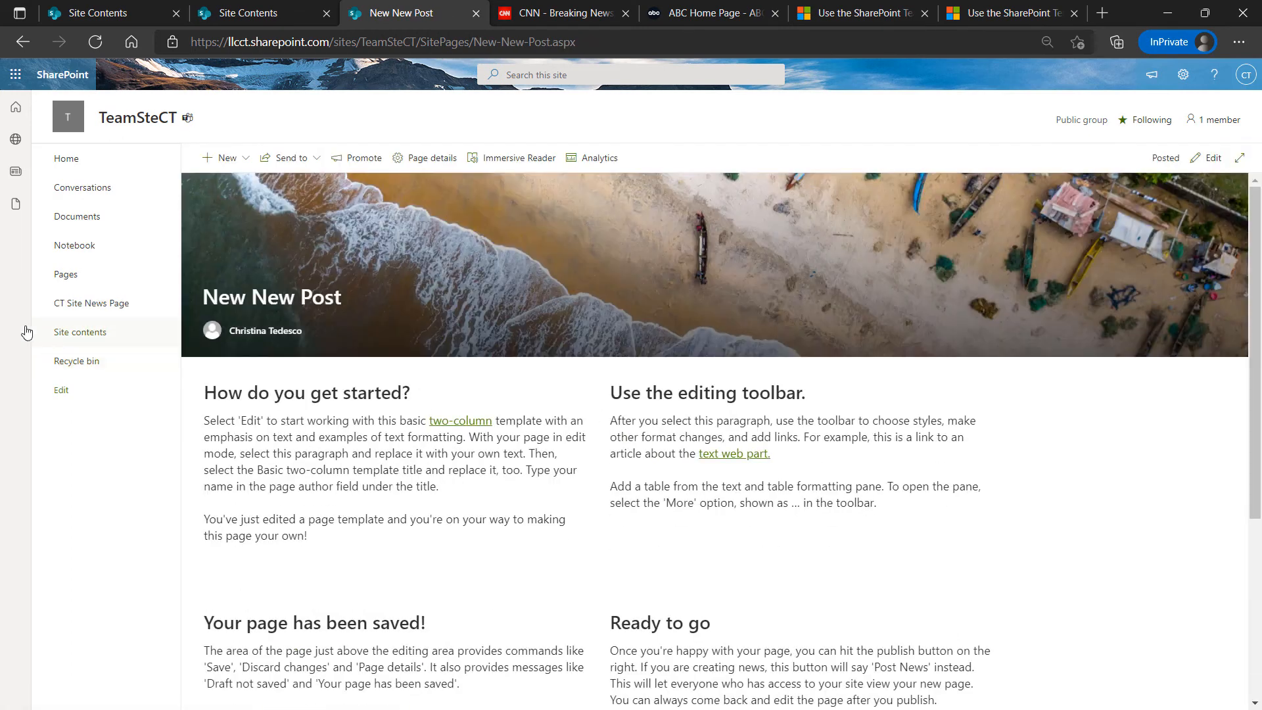
pyautogui.click(77, 303)
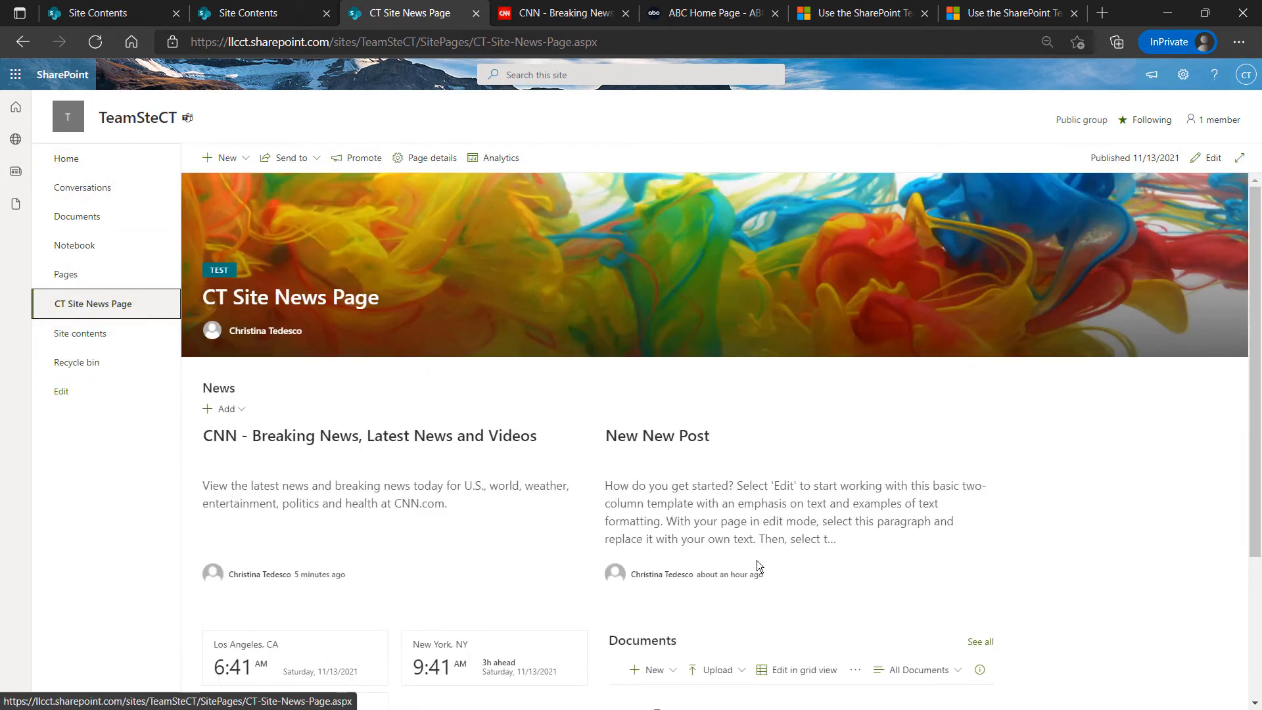
# Create a news post from the Basic text template titled 'New Post'
pyautogui.click(242, 414)
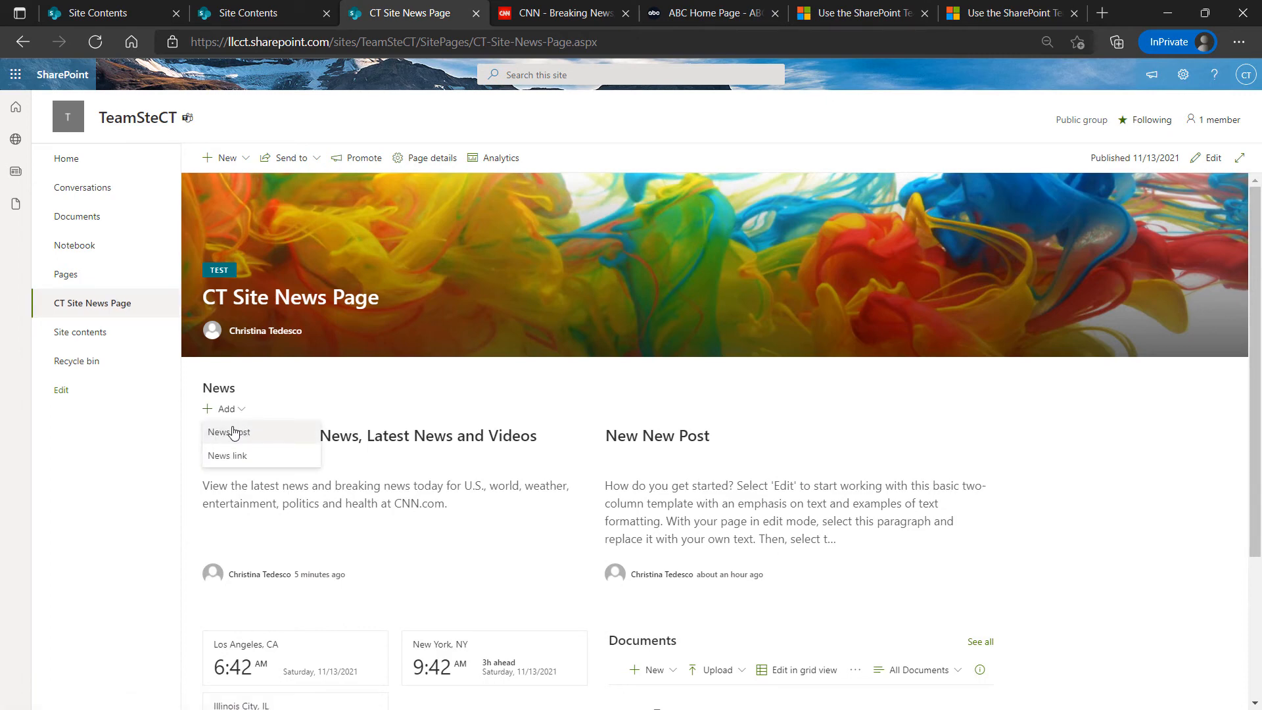
pyautogui.click(224, 439)
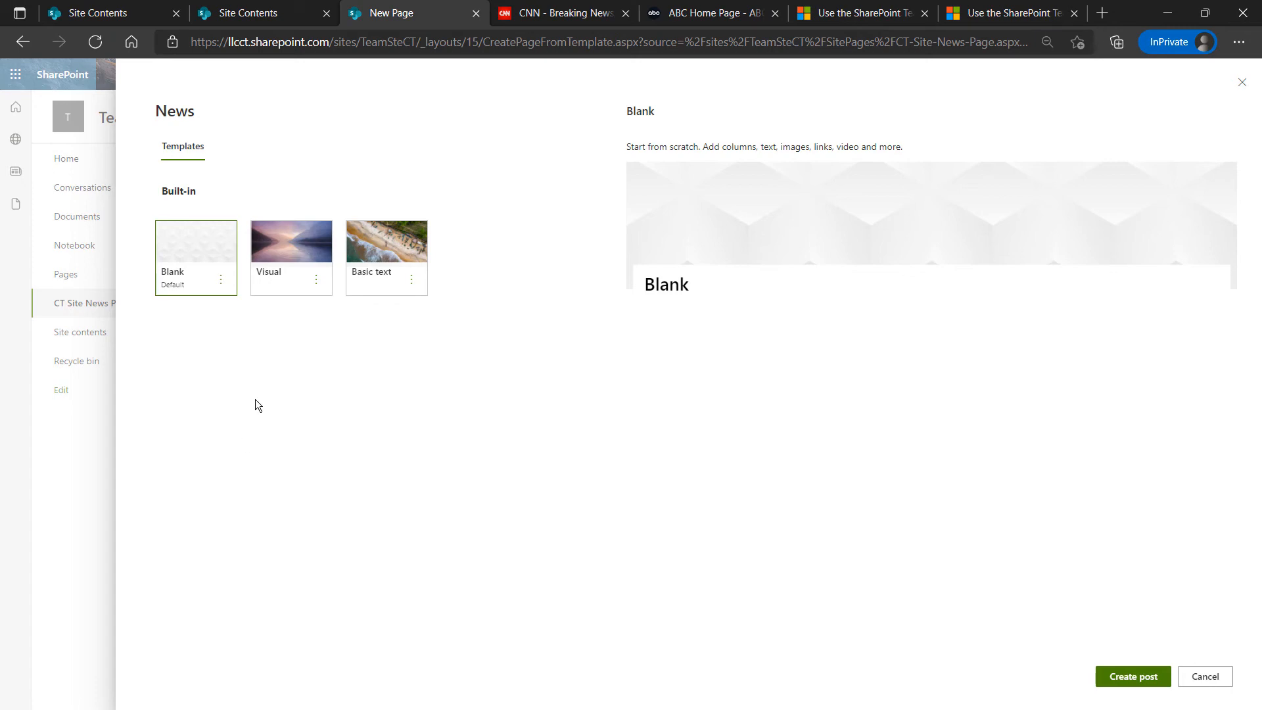
pyautogui.click(403, 251)
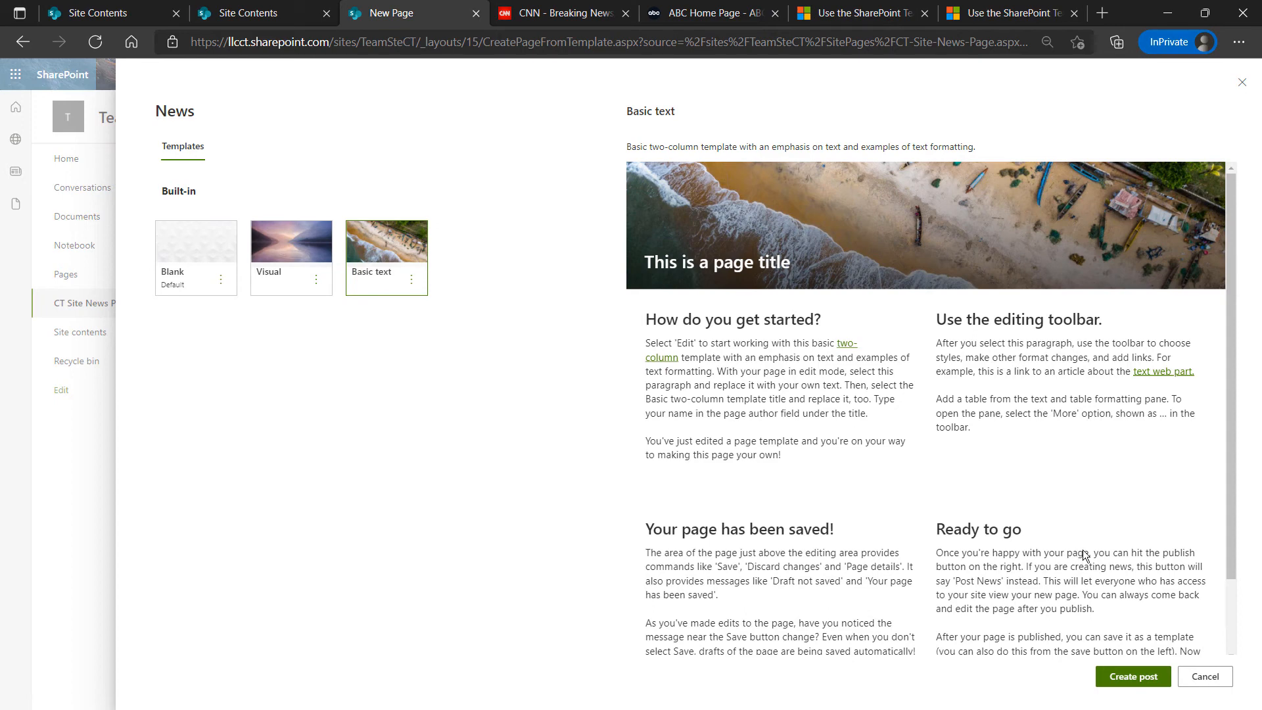
pyautogui.click(1130, 681)
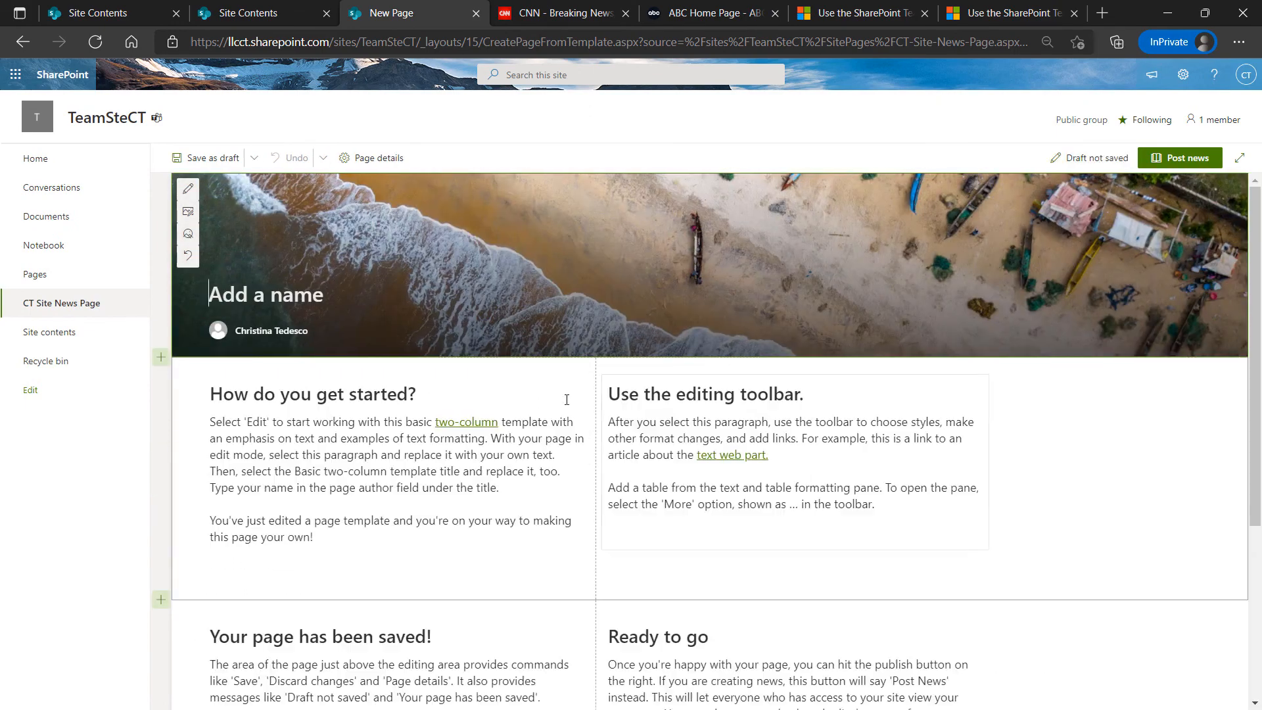
pyautogui.scroll(-4, 621, 312)
pyautogui.scroll(4, 621, 314)
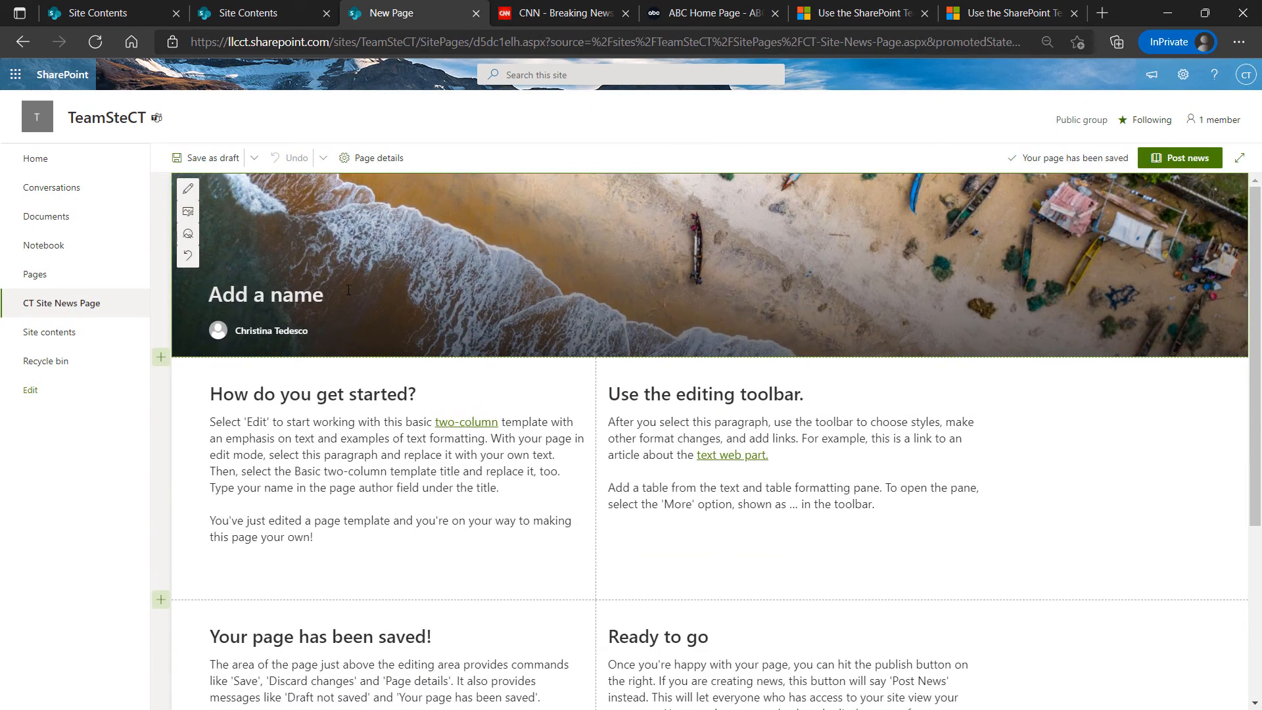
pyautogui.write('New Po')
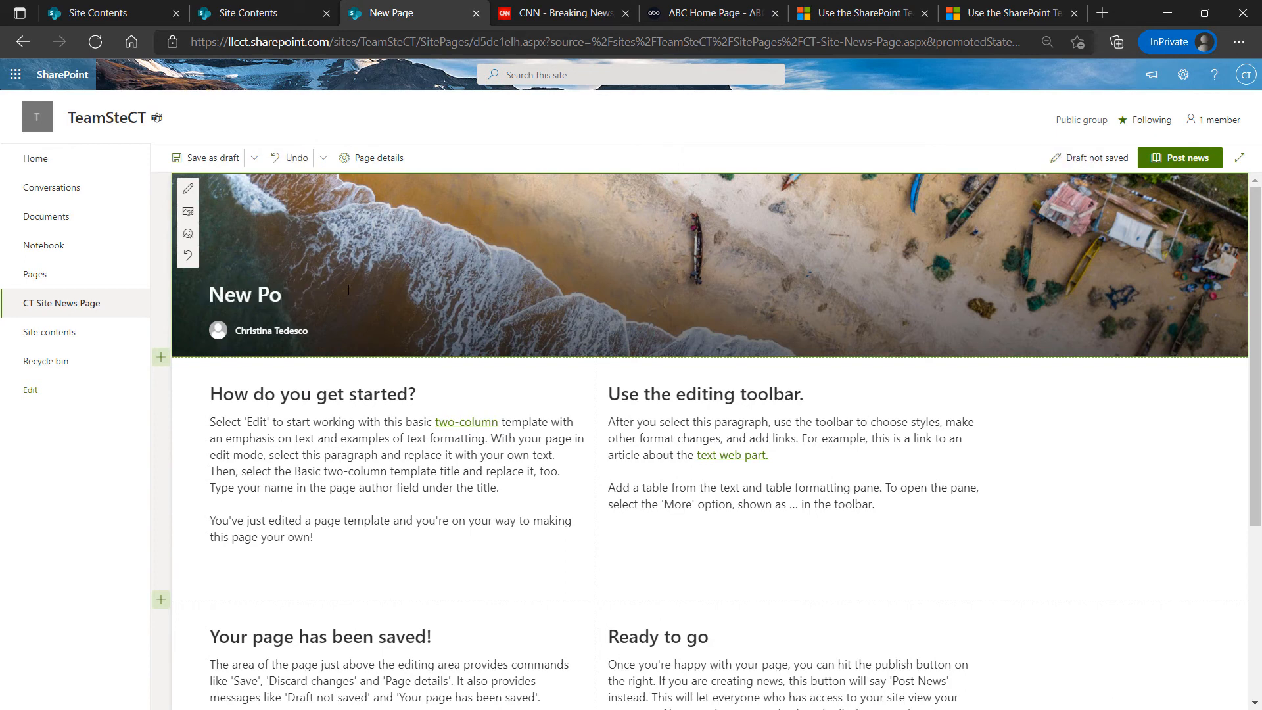
pyautogui.write('st')
# Edit the post's text sections, inserting 'dsfsdfsdfs' into the two-column intro text
pyautogui.click(311, 437)
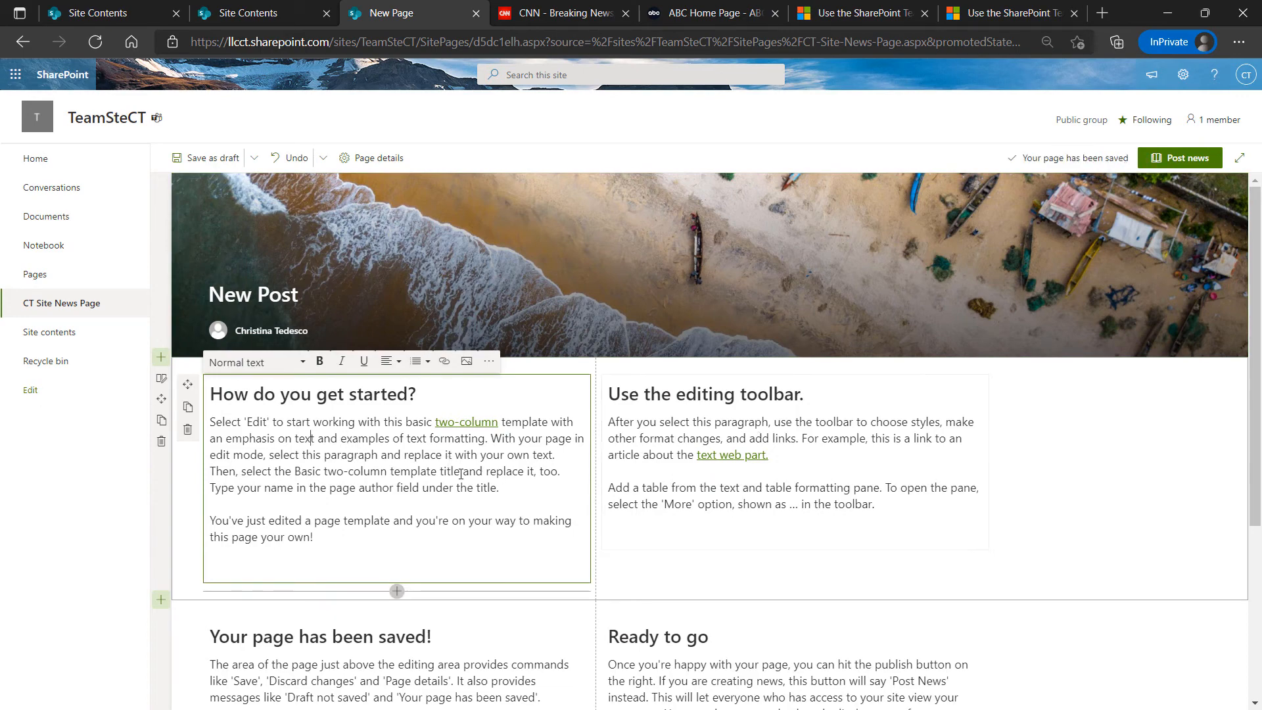
pyautogui.scroll(-1, 702, 545)
pyautogui.click(386, 596)
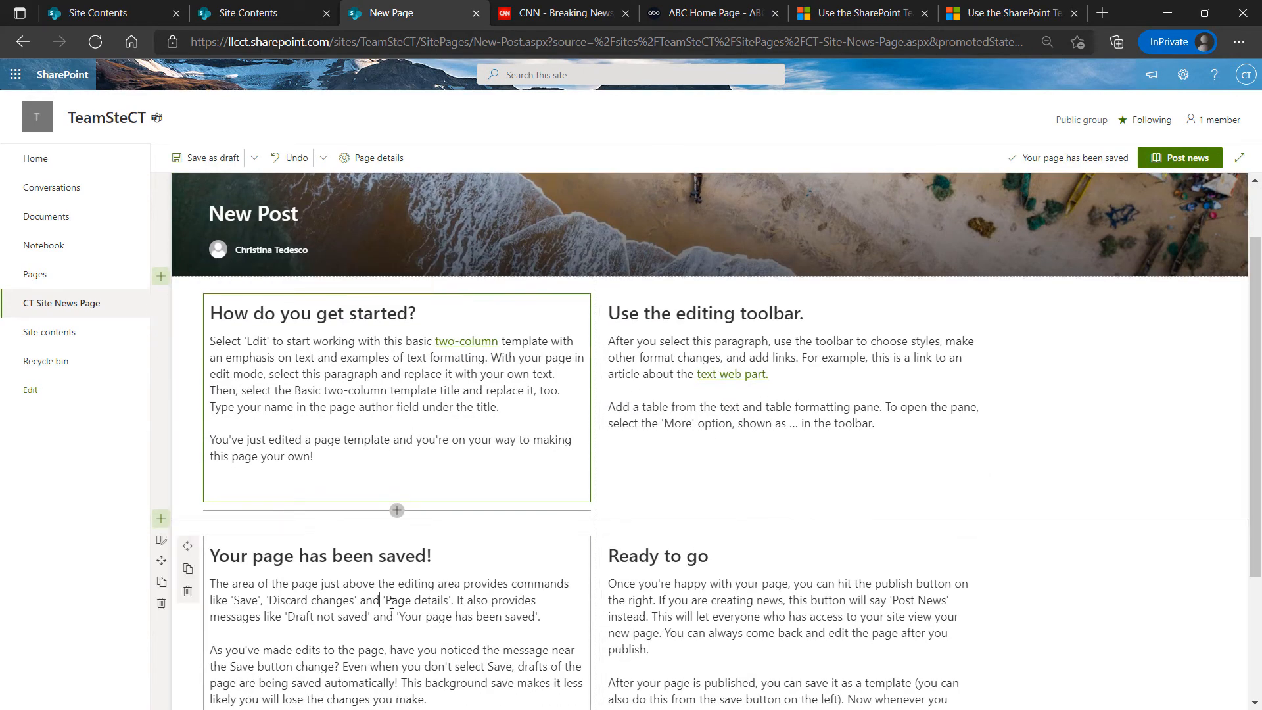
pyautogui.click(736, 584)
pyautogui.click(375, 375)
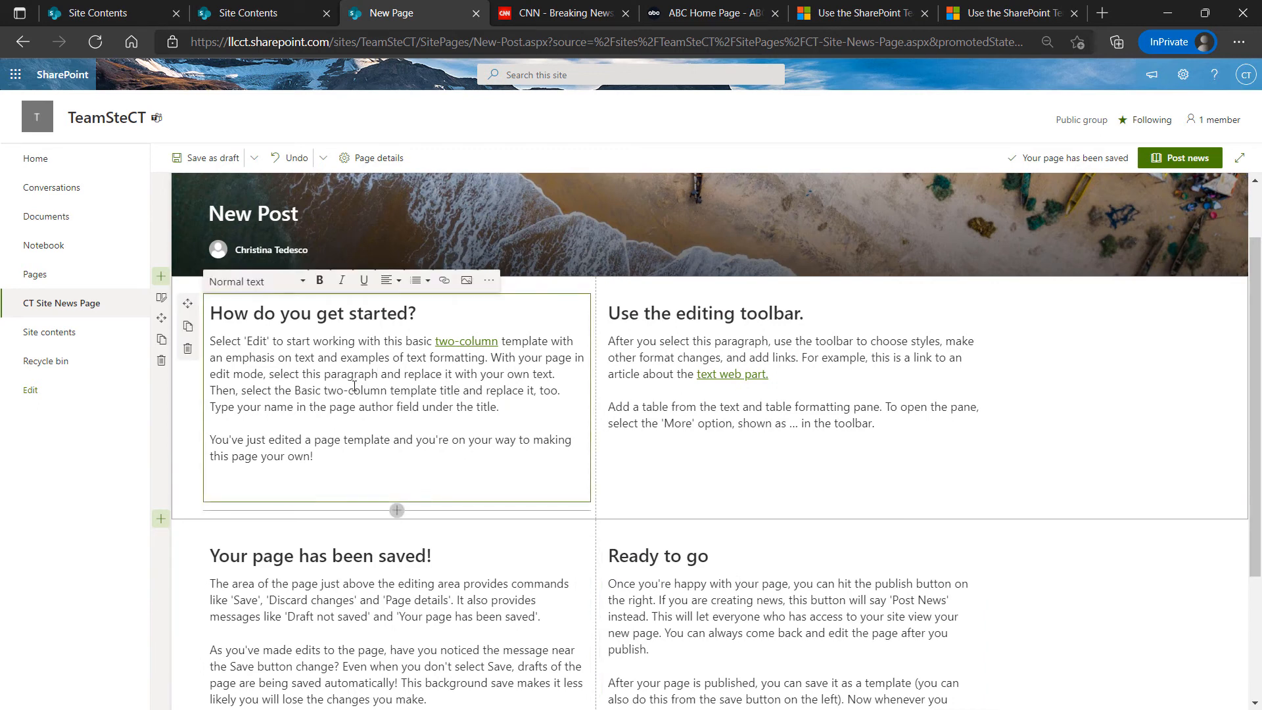
pyautogui.click(356, 389)
pyautogui.write('dsfsdfsdfsdsd')
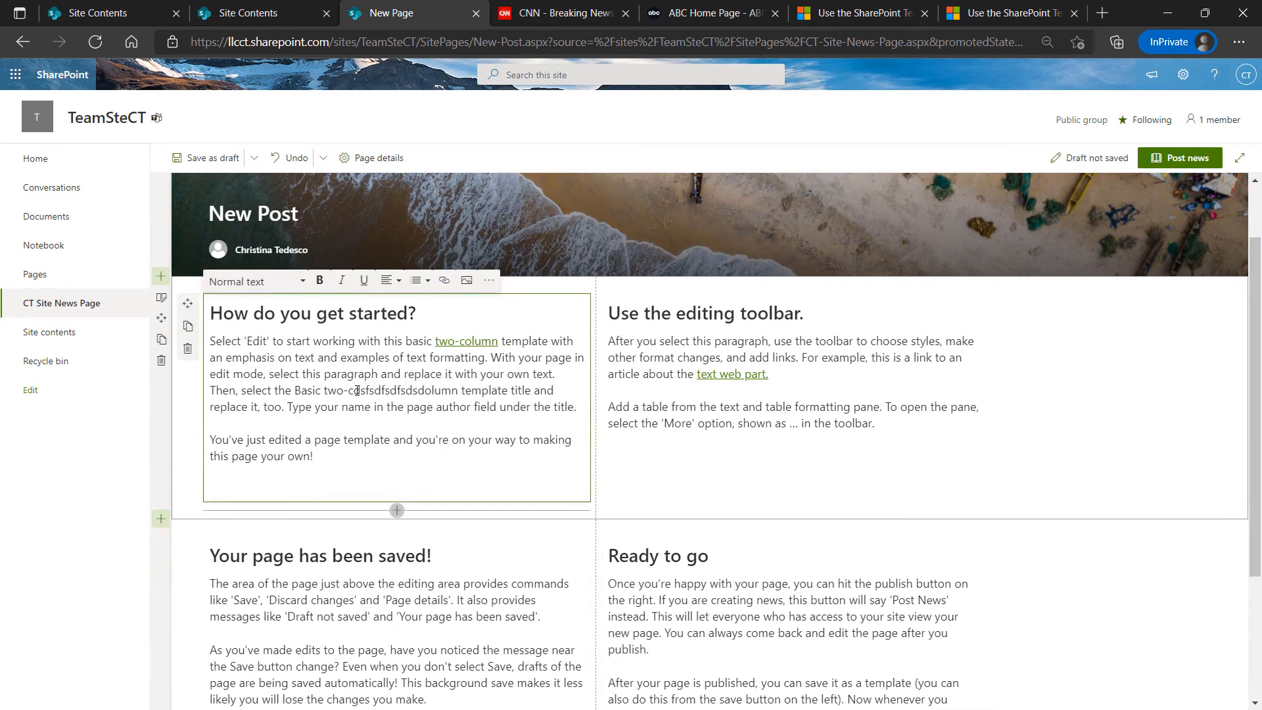
pyautogui.click(734, 358)
pyautogui.click(704, 557)
pyautogui.click(498, 597)
pyautogui.scroll(-2, 814, 674)
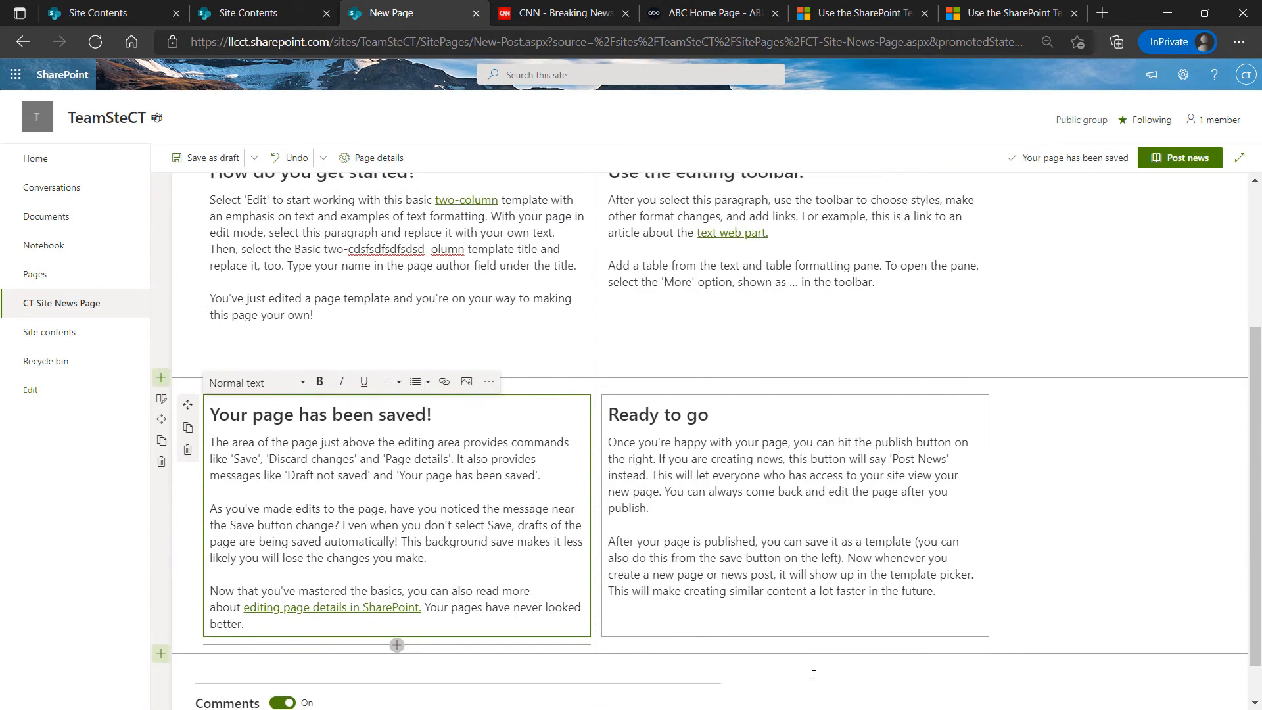
pyautogui.scroll(4, 812, 674)
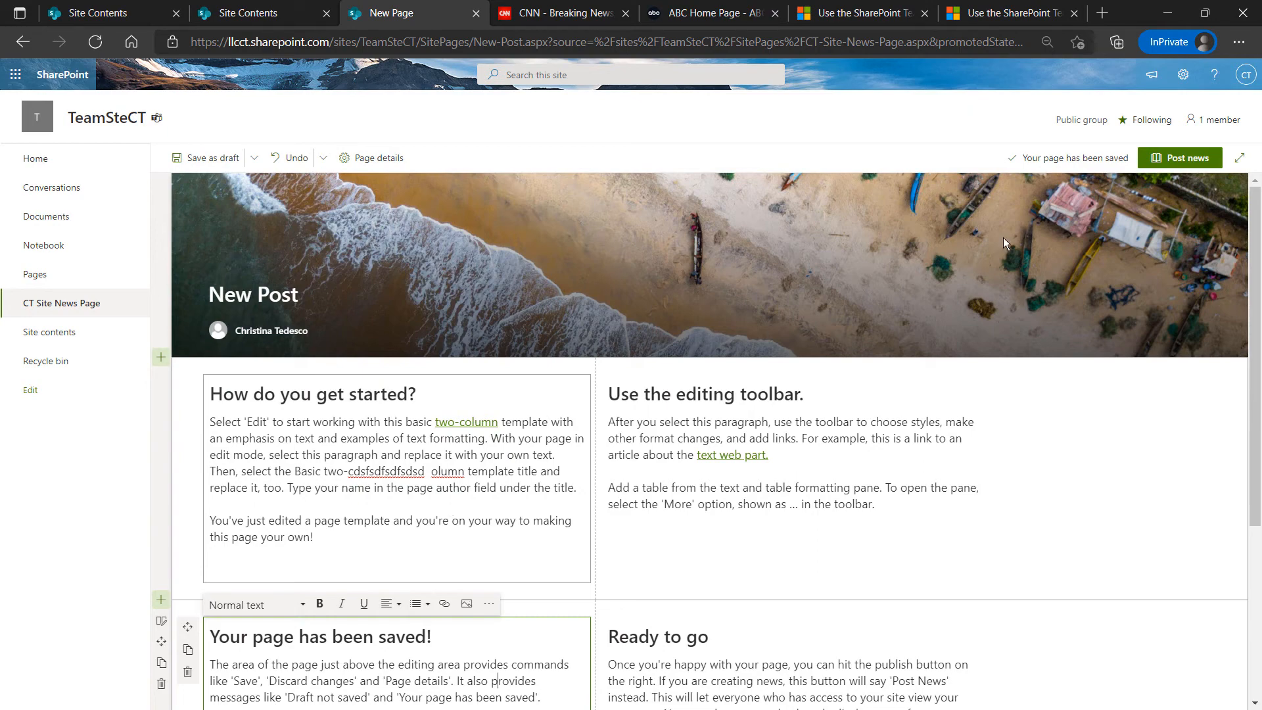
# Post New Post as news, then reopen and reload CT Site News Page from Home
pyautogui.click(1193, 159)
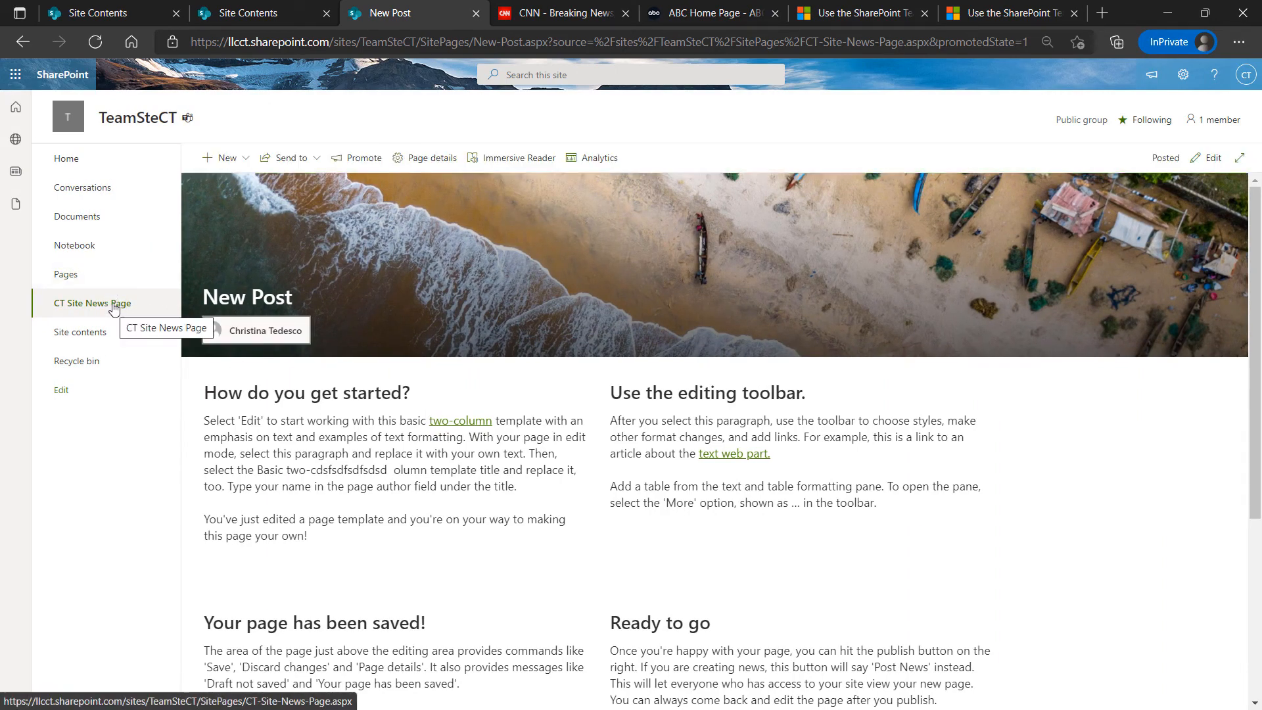
pyautogui.click(63, 160)
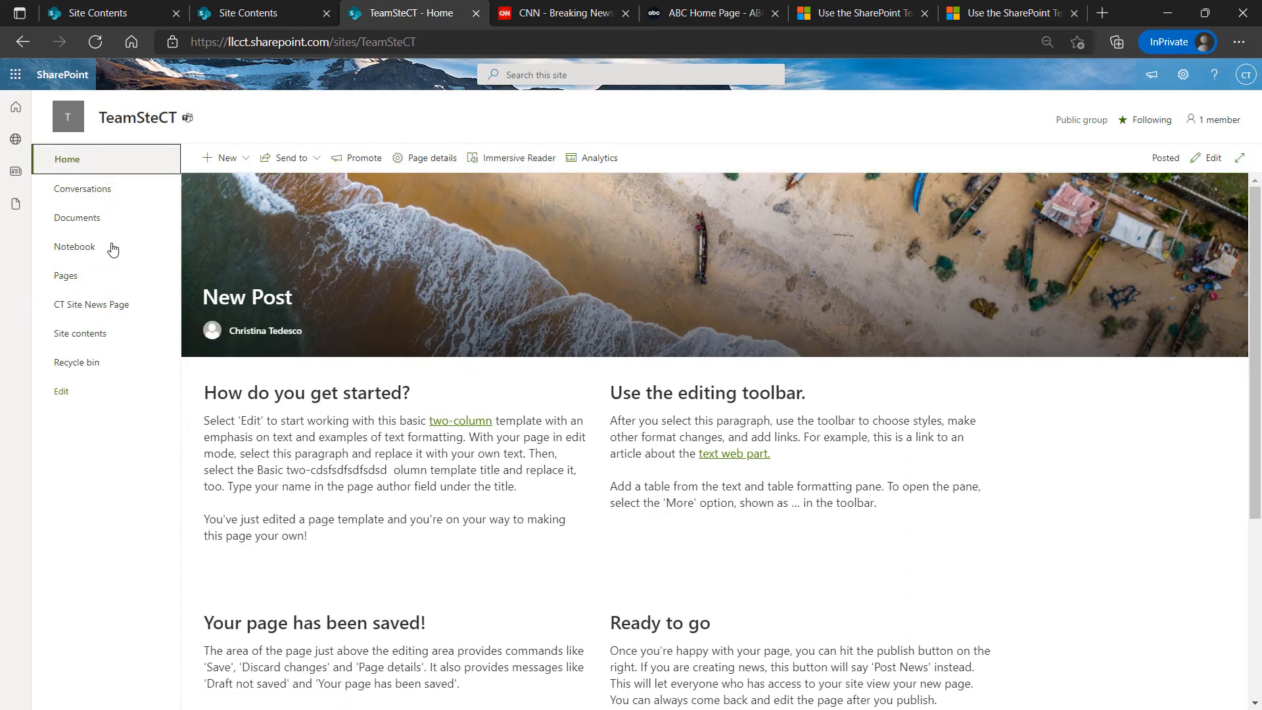
pyautogui.click(606, 596)
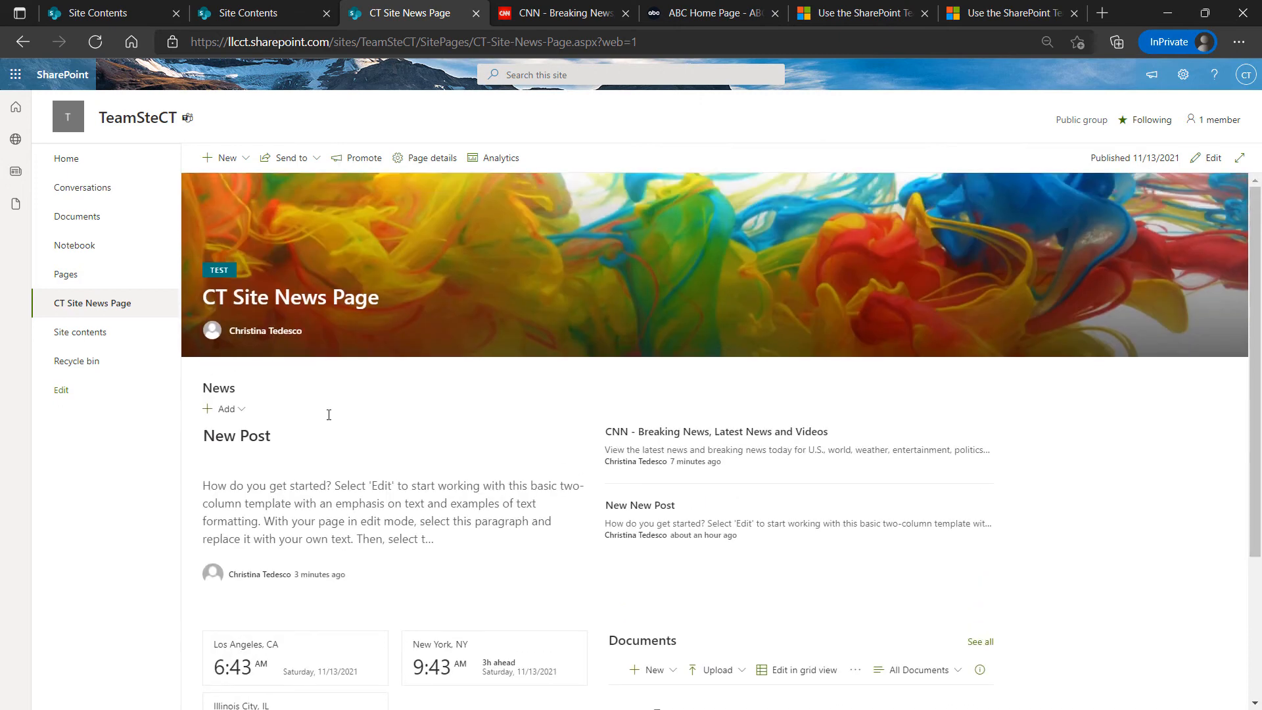
pyautogui.click(96, 42)
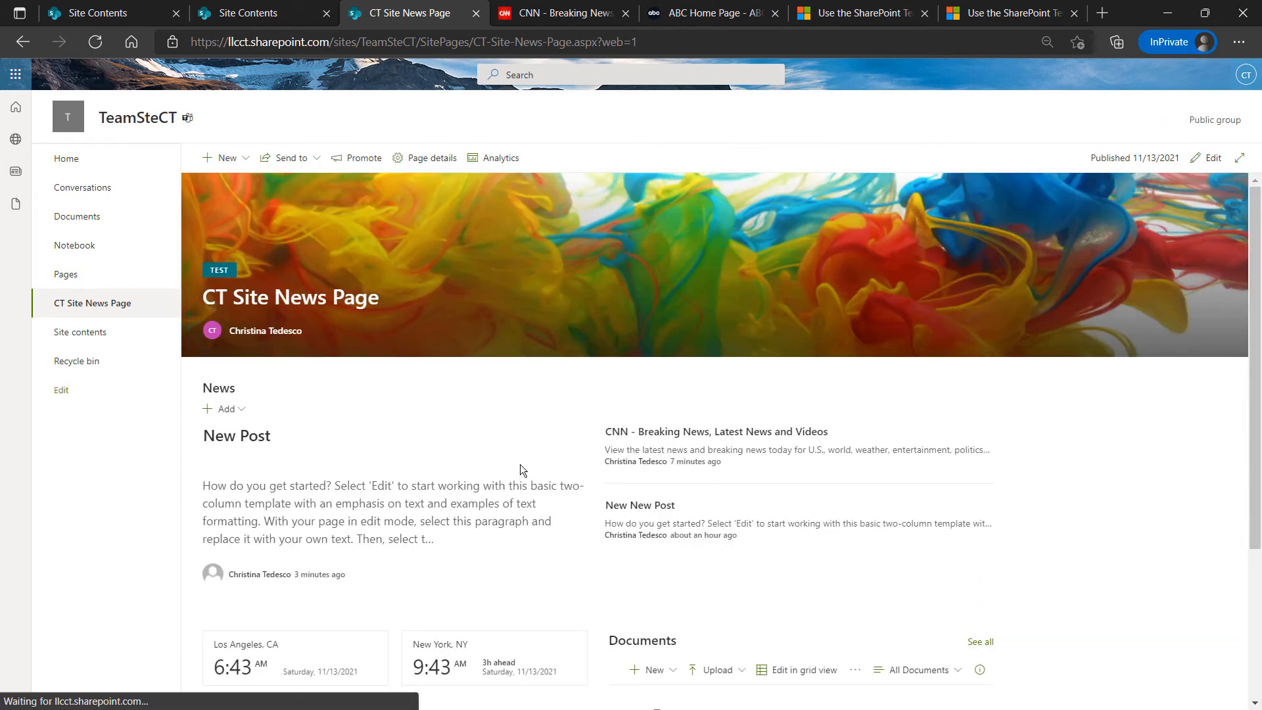
# Open the New Post article from the News section and return to CT Site News Page
pyautogui.scroll(-3, 521, 464)
pyautogui.scroll(2, 467, 466)
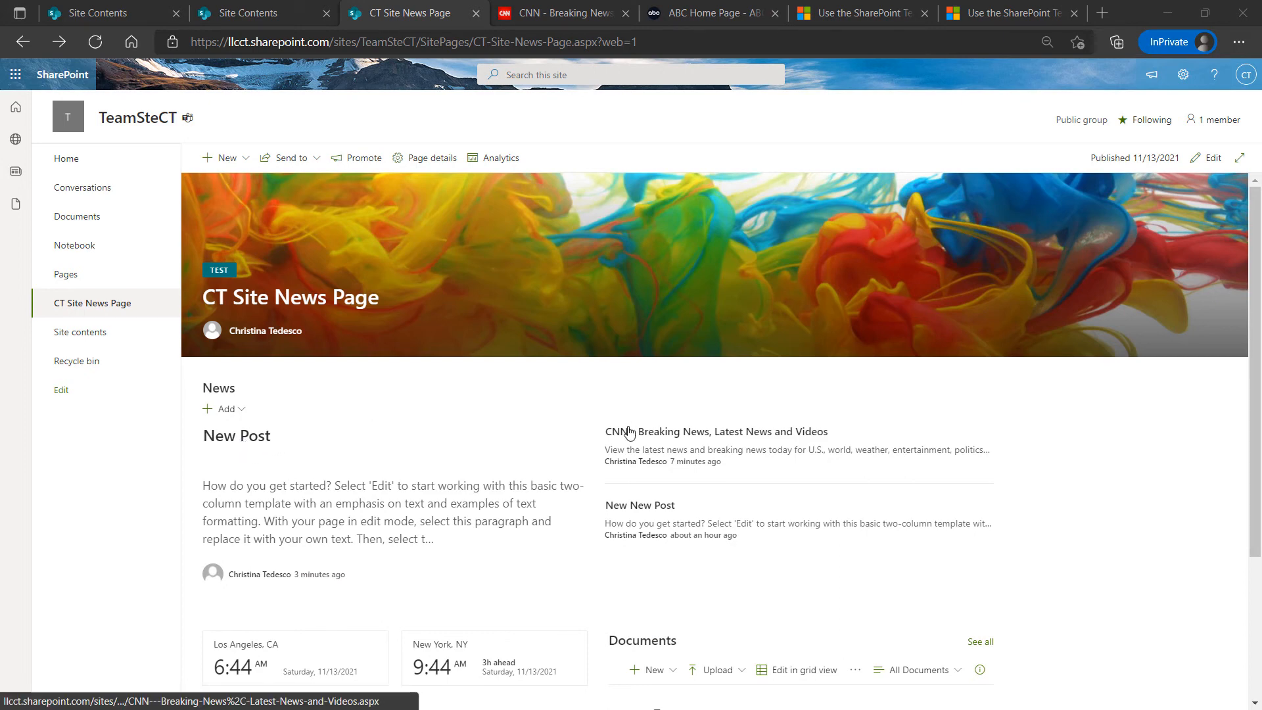
pyautogui.click(221, 437)
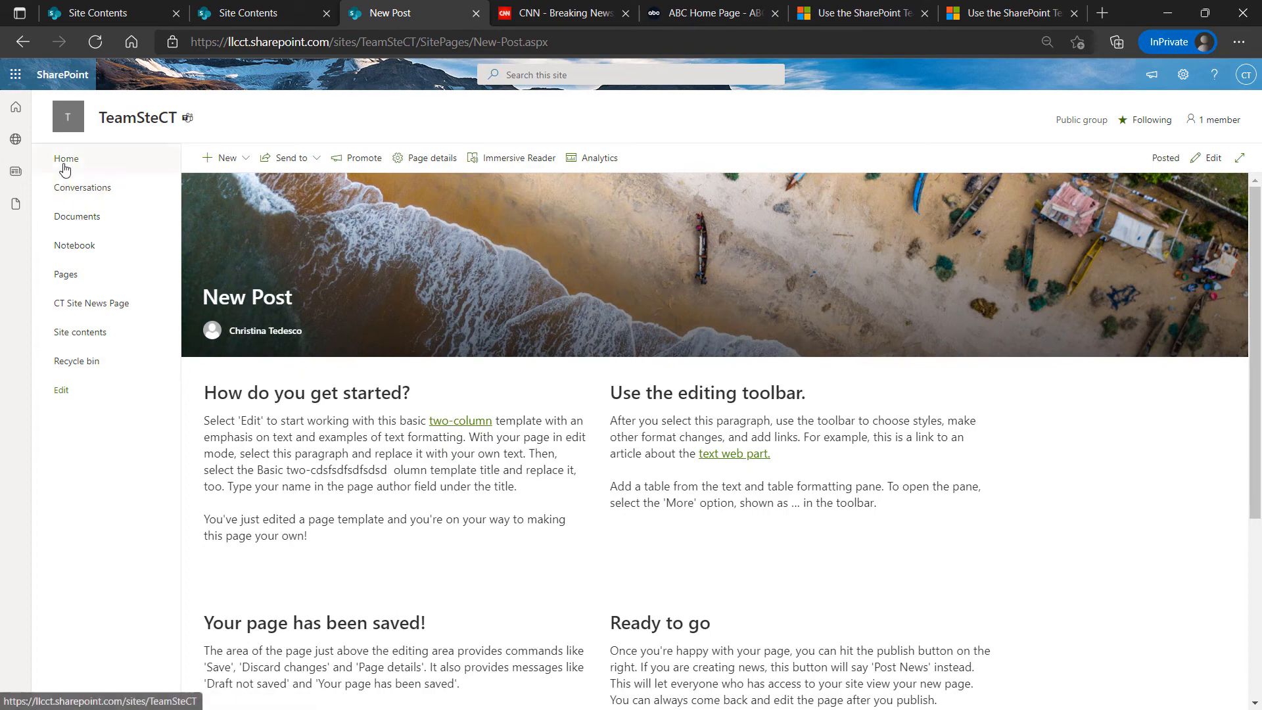
pyautogui.click(92, 303)
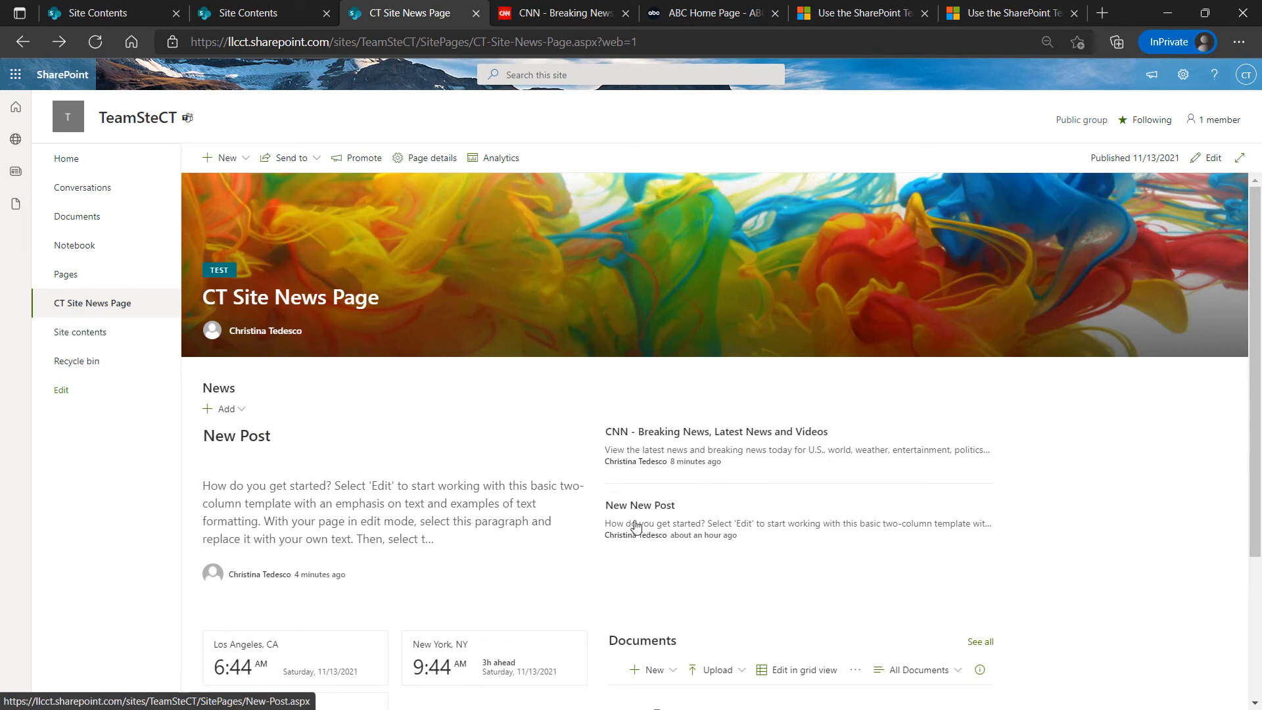
# Put CT Site News Page into edit mode and select its News web part
pyautogui.click(1213, 160)
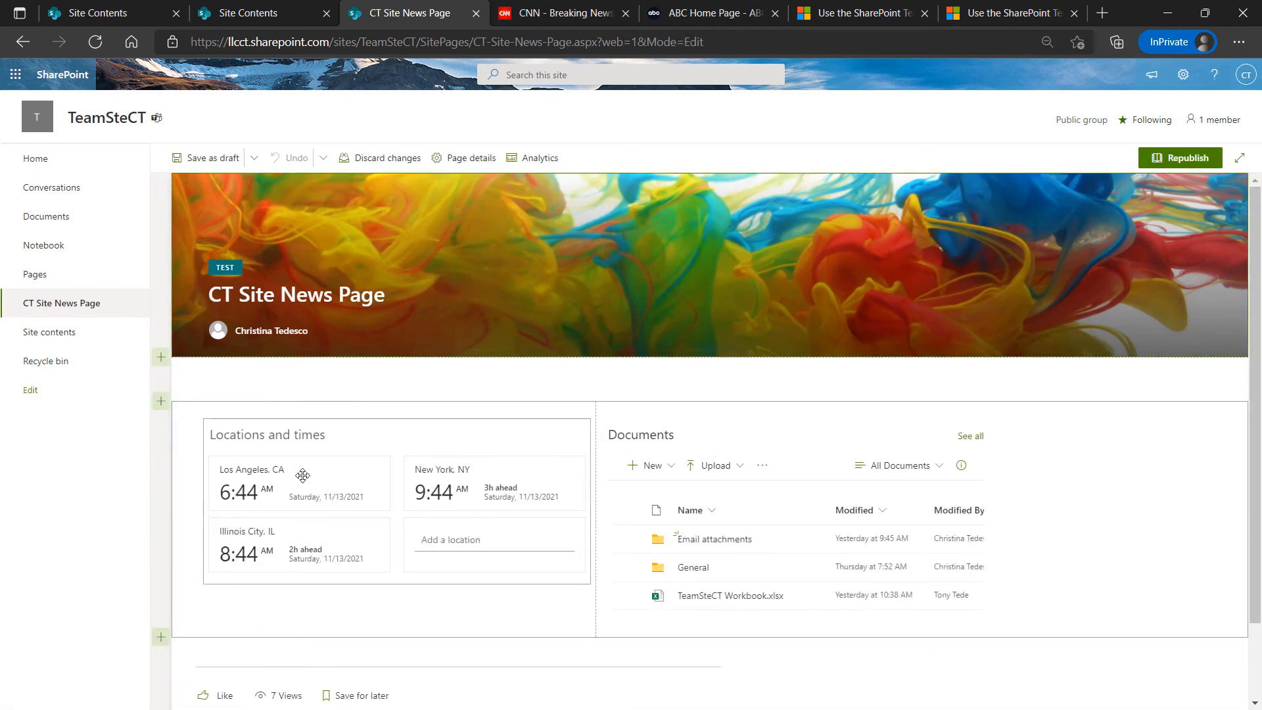
pyautogui.scroll(-4, 282, 427)
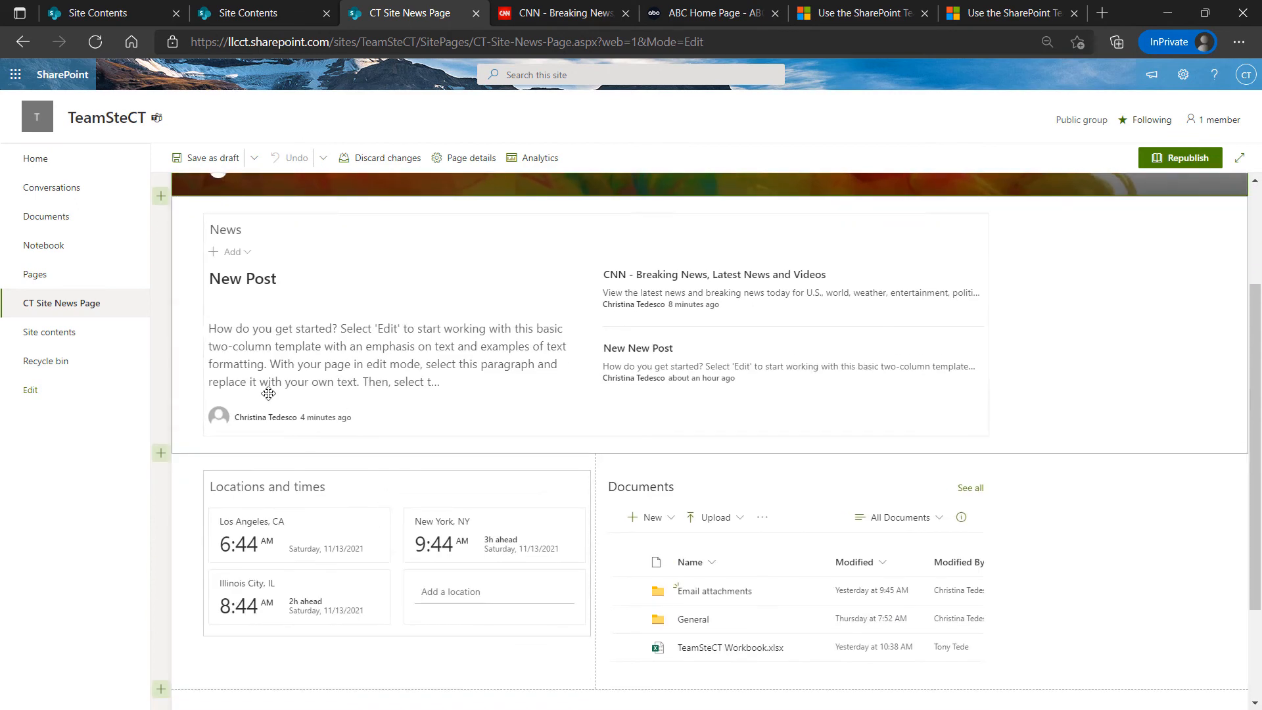
pyautogui.click(575, 309)
pyautogui.scroll(1, 478, 317)
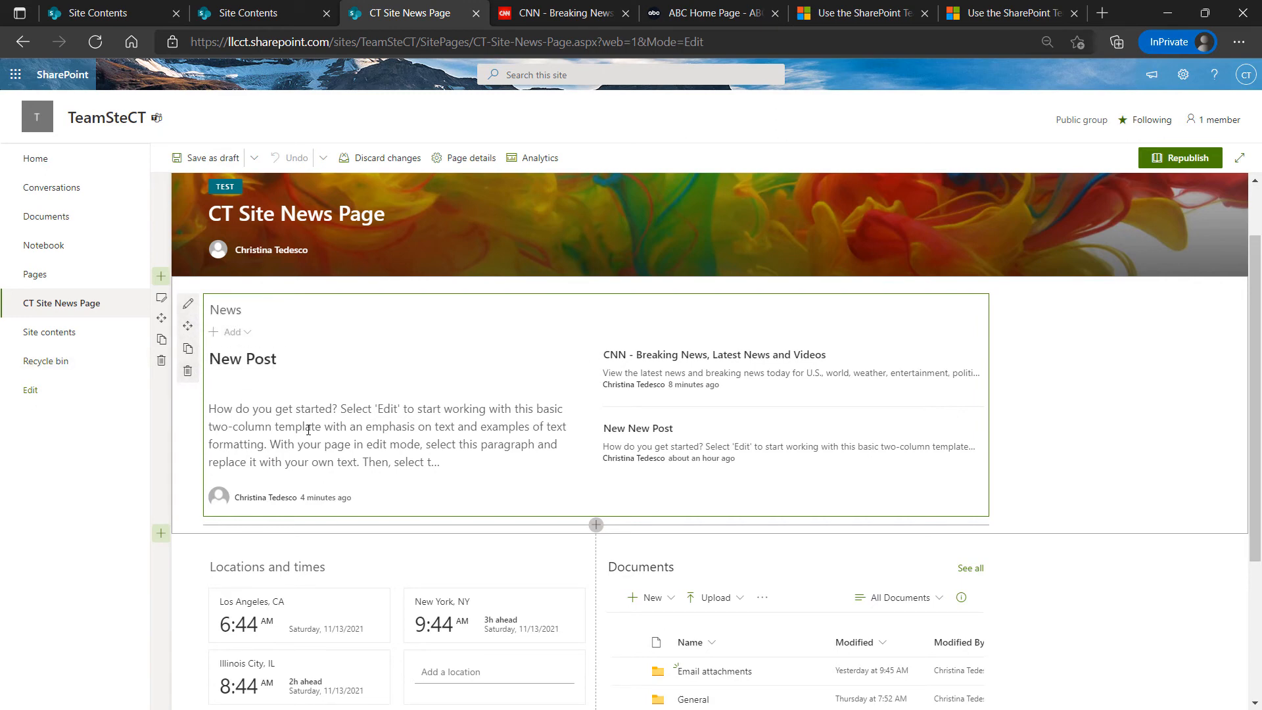
pyautogui.scroll(1, 308, 429)
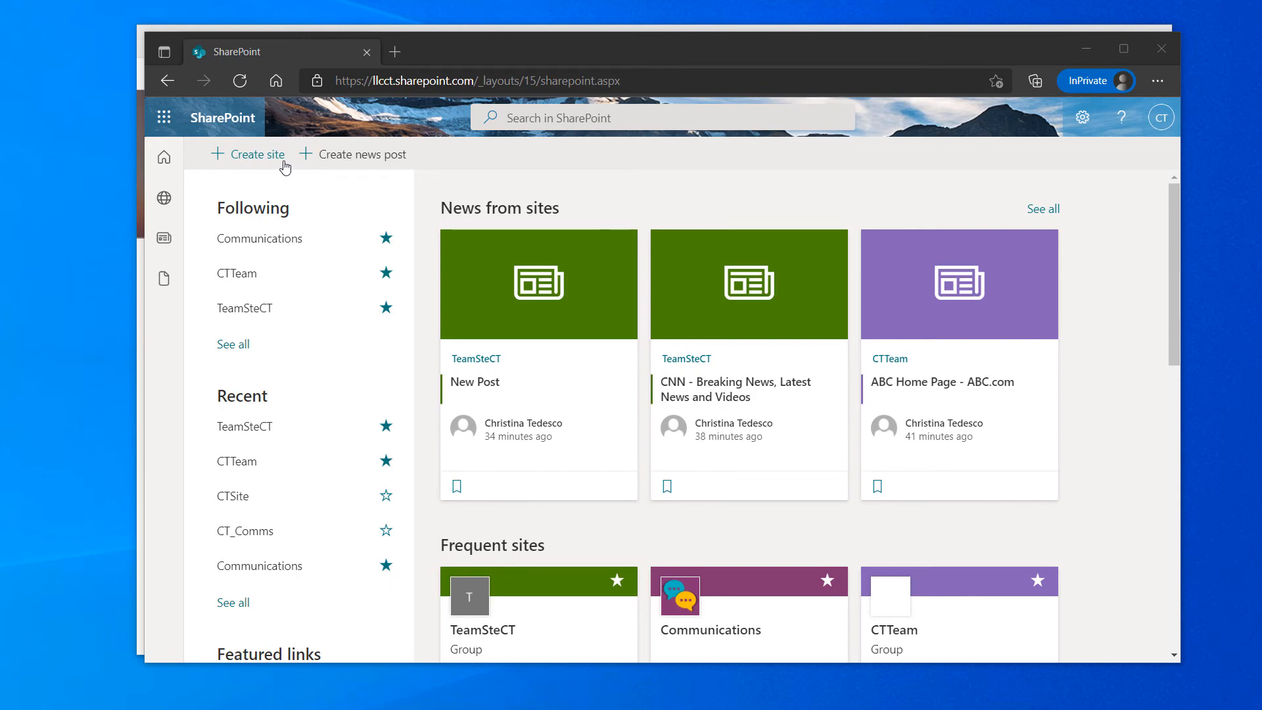
# From the SharePoint start page, dismiss the news-post publishing choice and begin creating a site
pyautogui.click(163, 157)
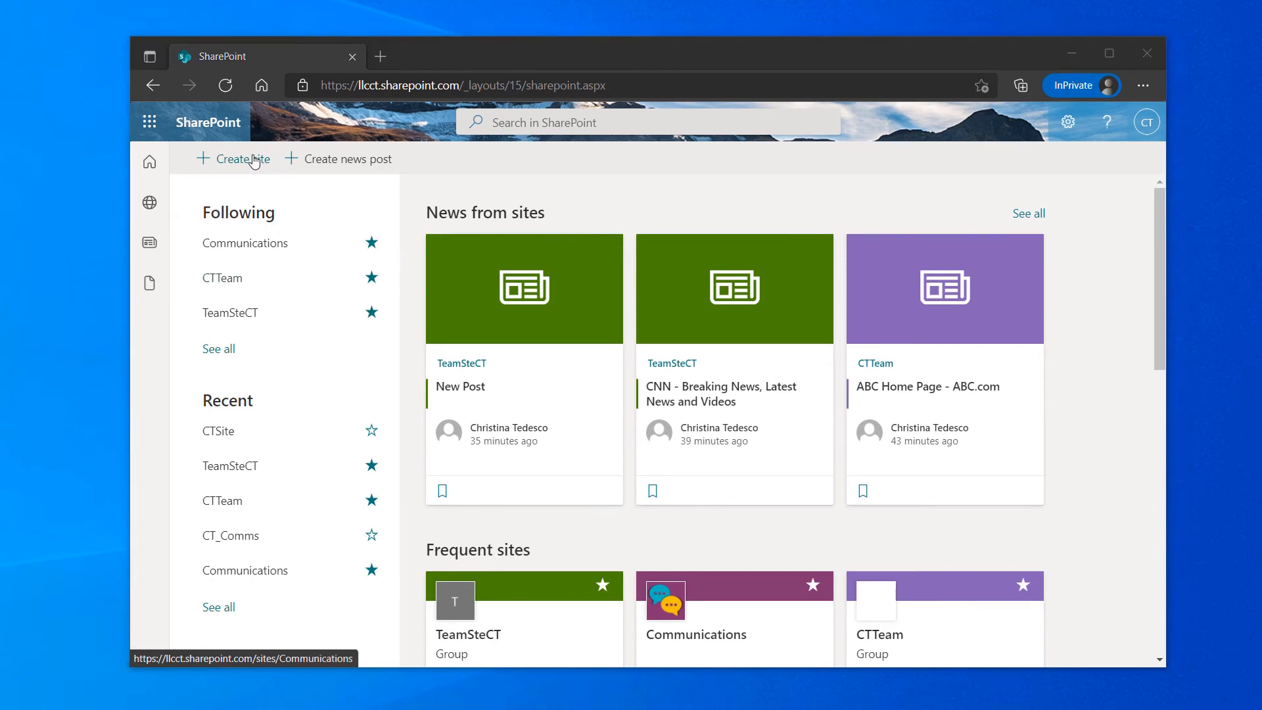
pyautogui.click(316, 161)
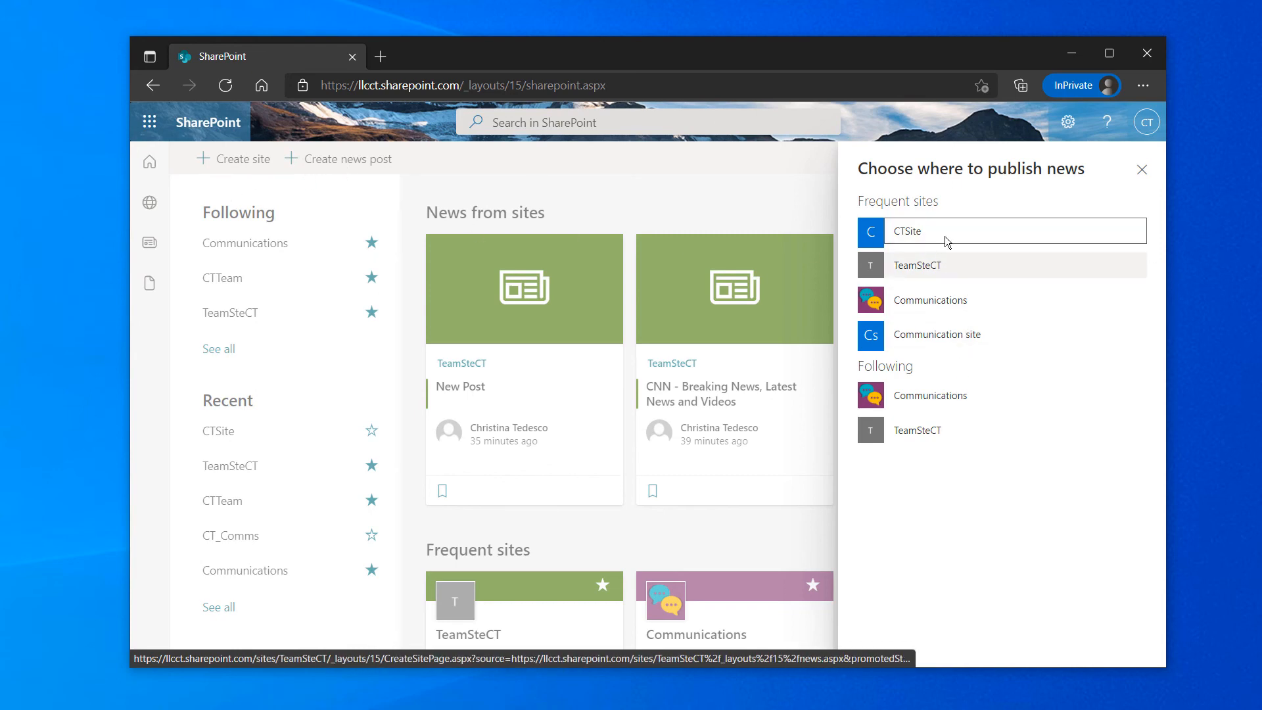
pyautogui.click(1141, 169)
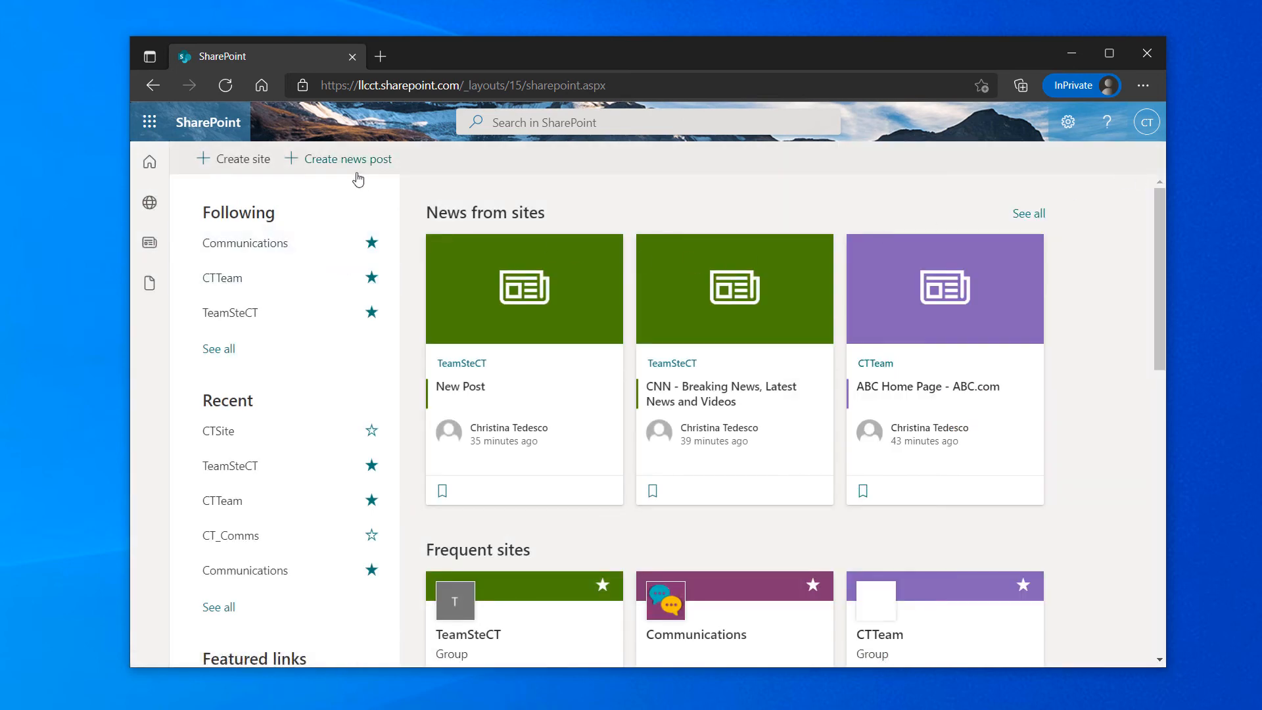
pyautogui.click(232, 163)
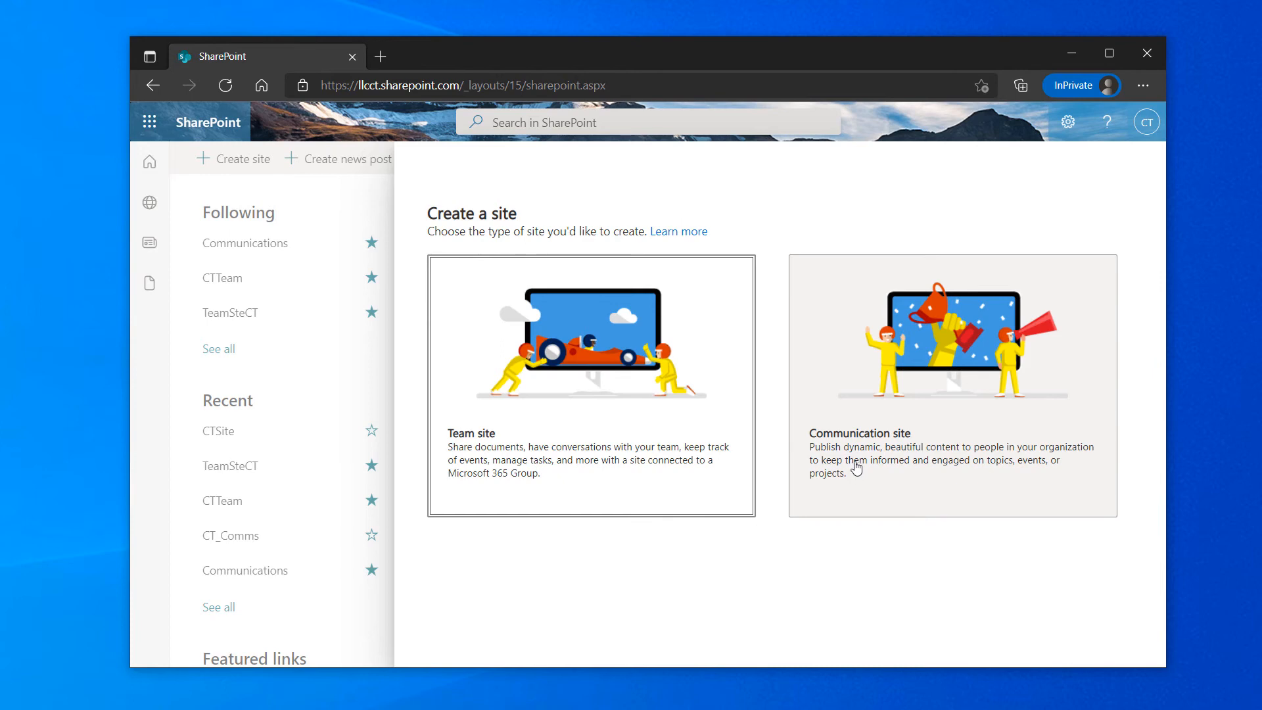
# Open the Learn more documentation on creating sites and scroll through it
pyautogui.click(677, 233)
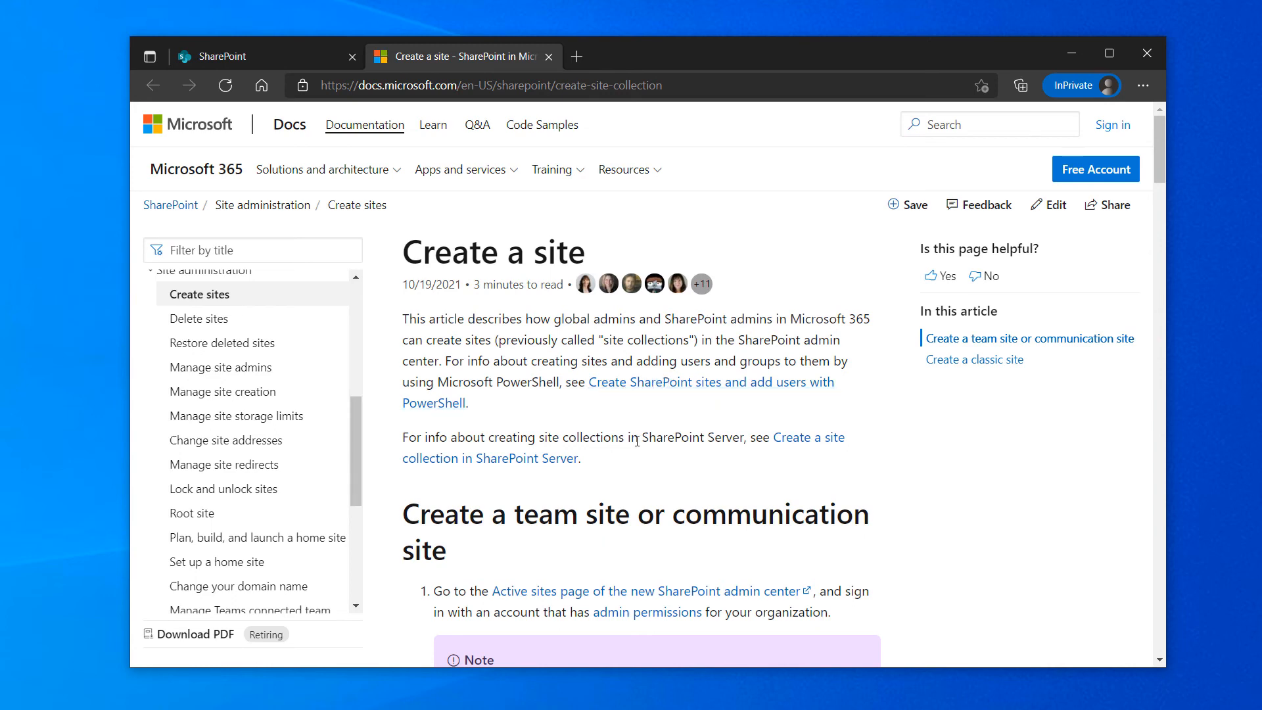
pyautogui.scroll(-2, 637, 437)
pyautogui.scroll(2, 611, 299)
pyautogui.scroll(-1, 696, 348)
pyautogui.scroll(-3, 698, 346)
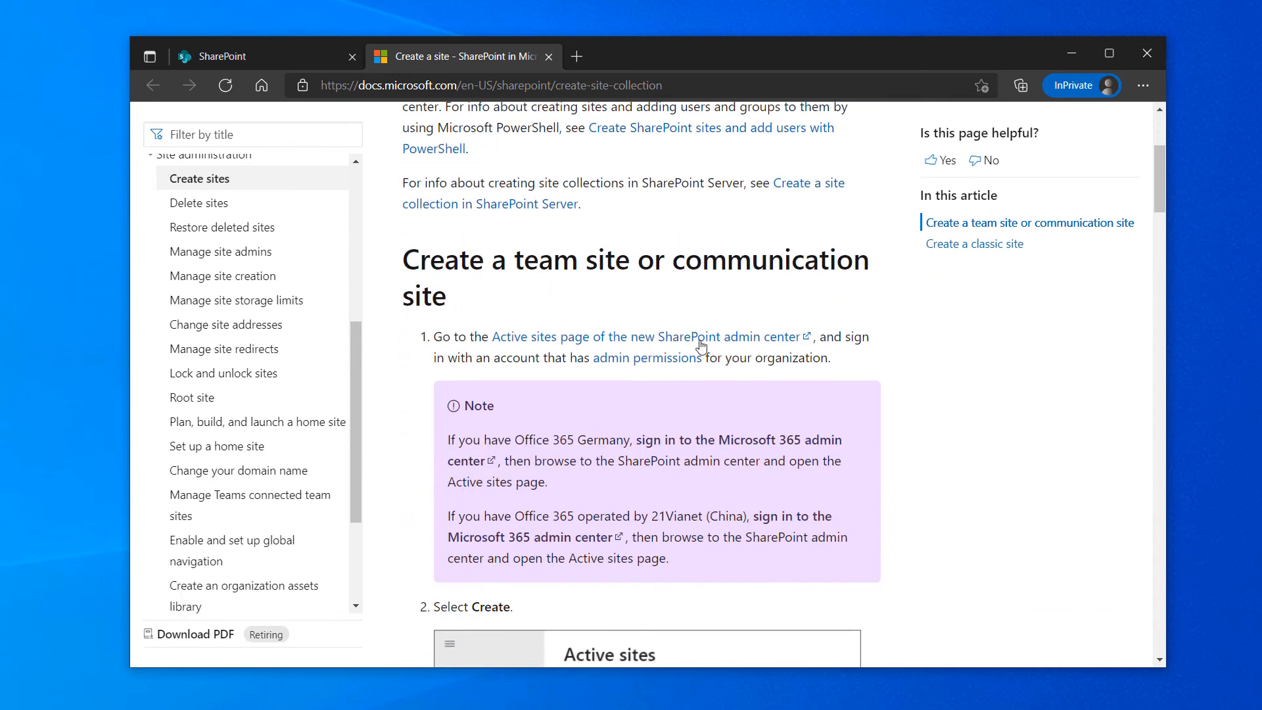
pyautogui.scroll(-8, 697, 332)
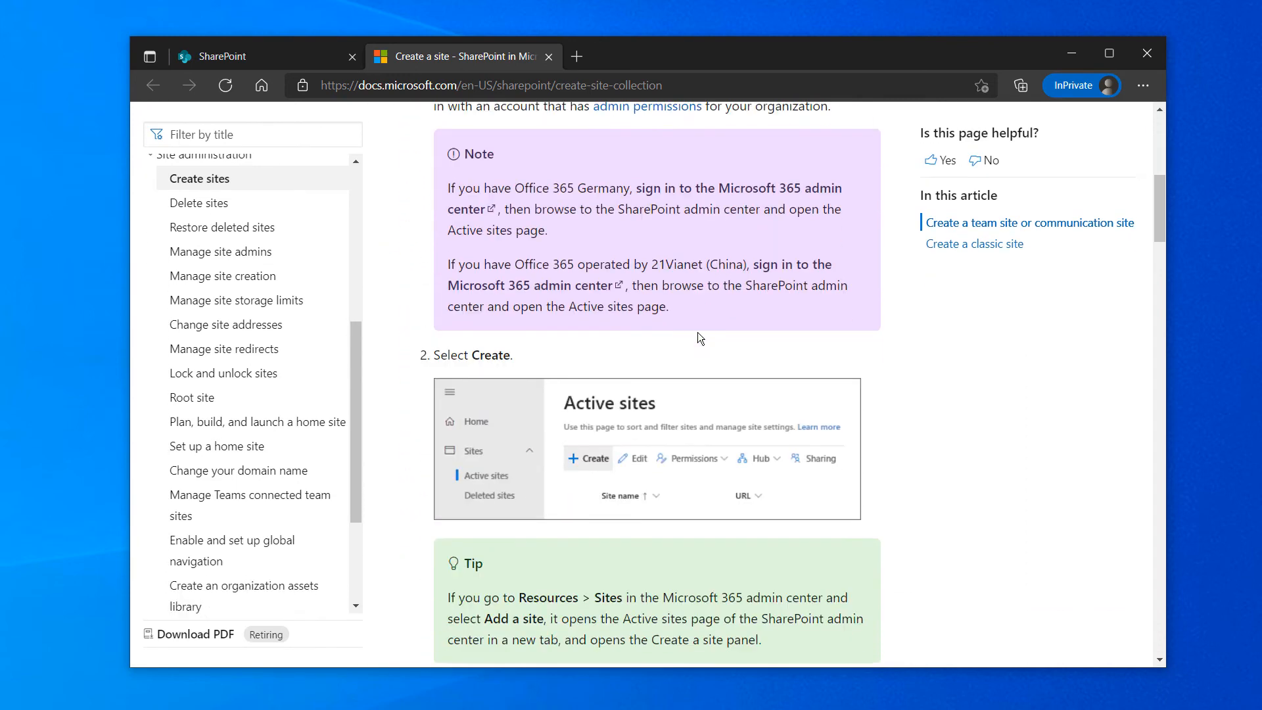
pyautogui.scroll(-3, 696, 338)
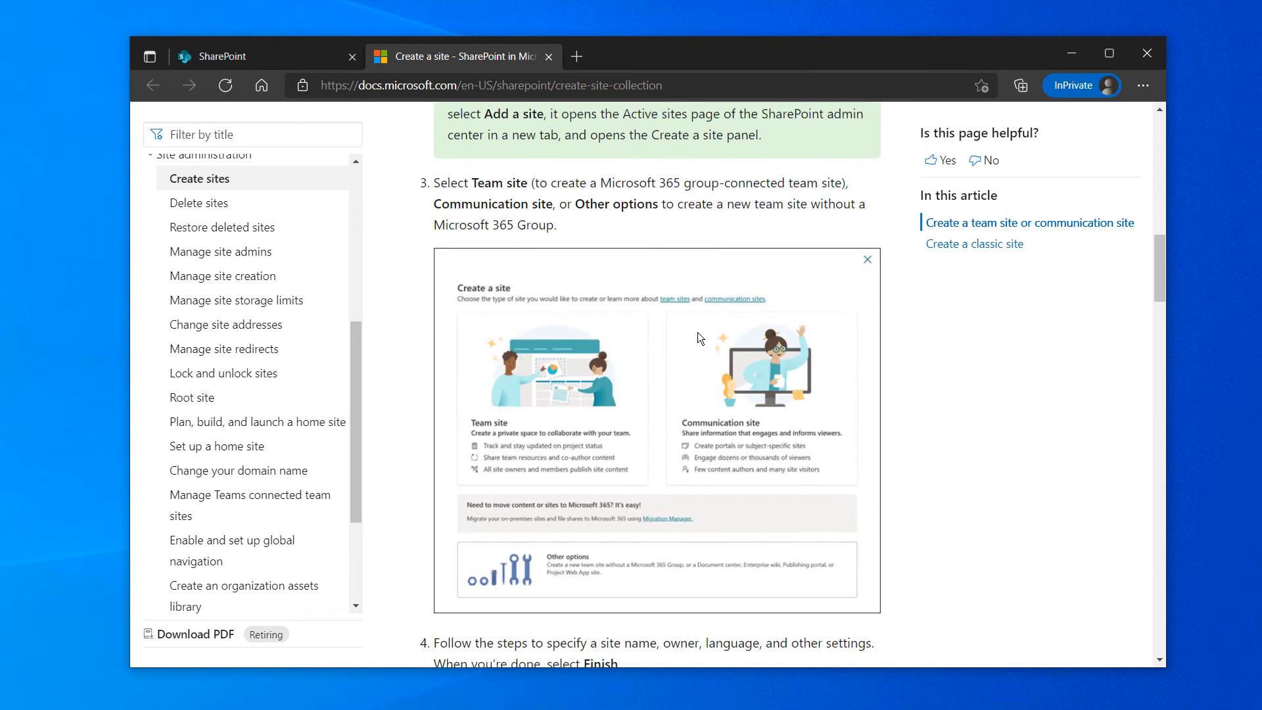
pyautogui.scroll(-9, 696, 333)
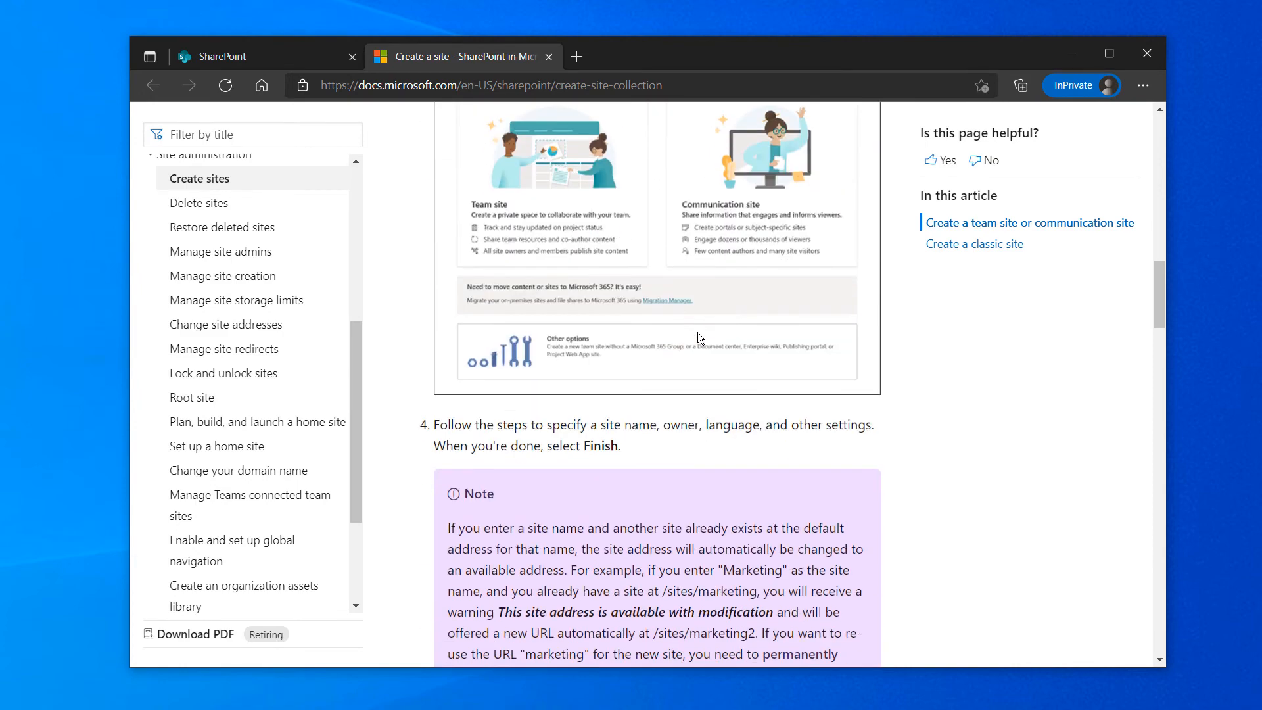
pyautogui.scroll(-15, 696, 333)
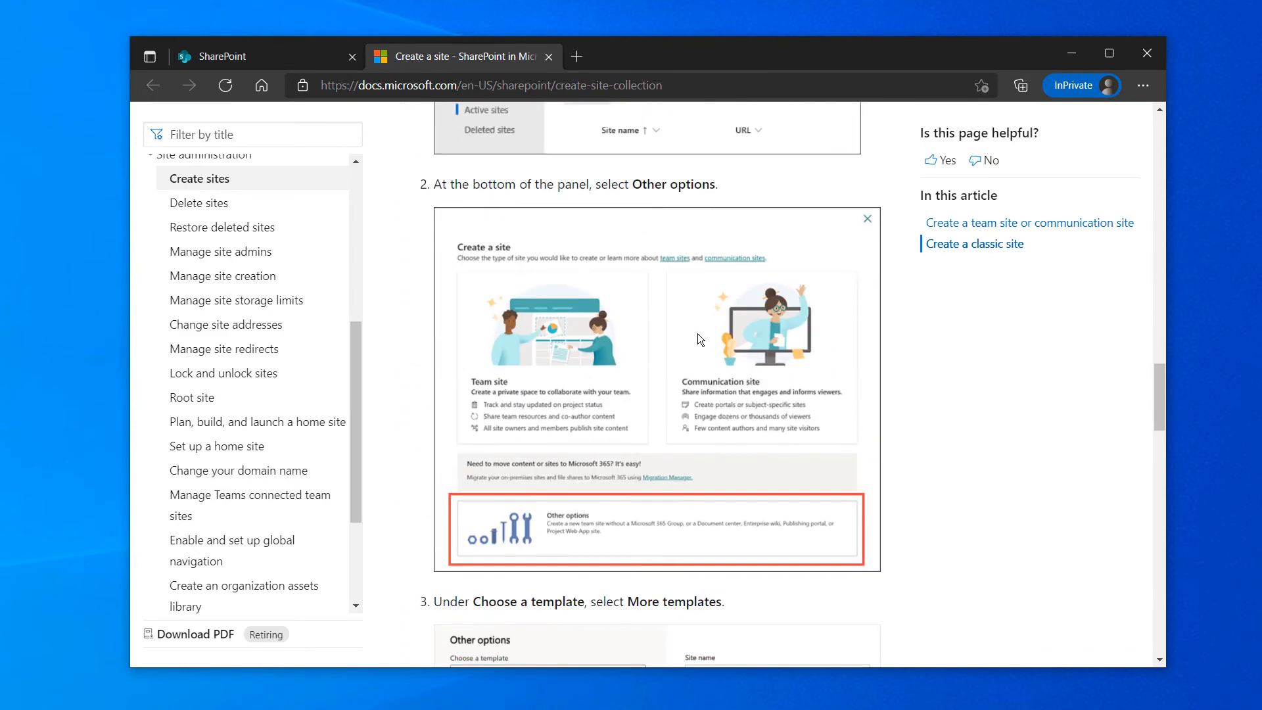
pyautogui.scroll(-8, 697, 335)
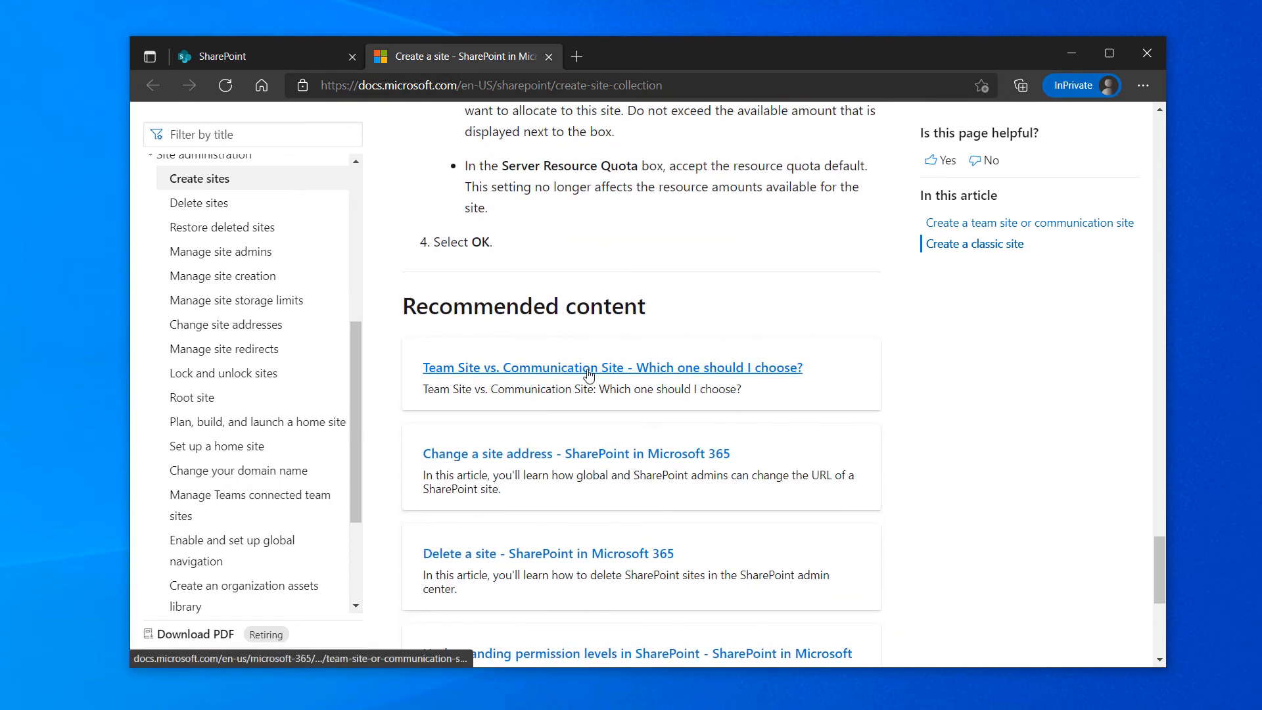
# Open and read the 'Team Site vs. Communication Site: Which one should I choose?' article
pyautogui.click(589, 370)
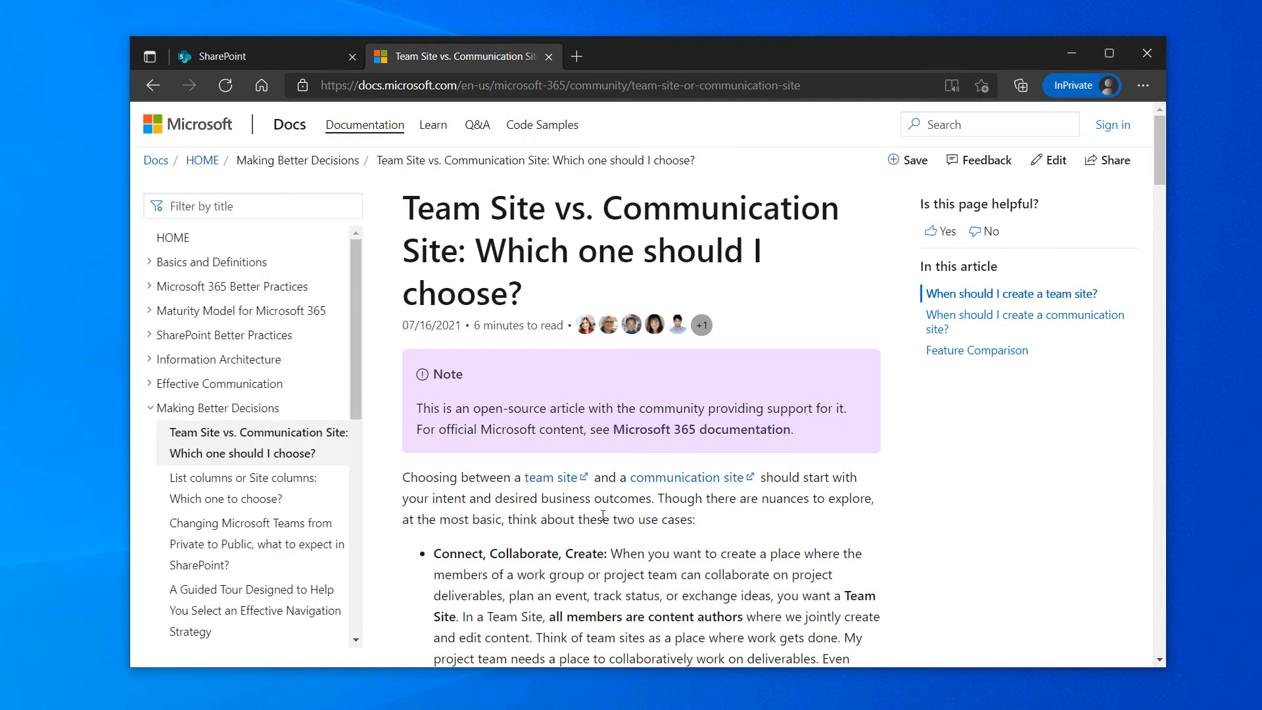
pyautogui.scroll(-3, 621, 492)
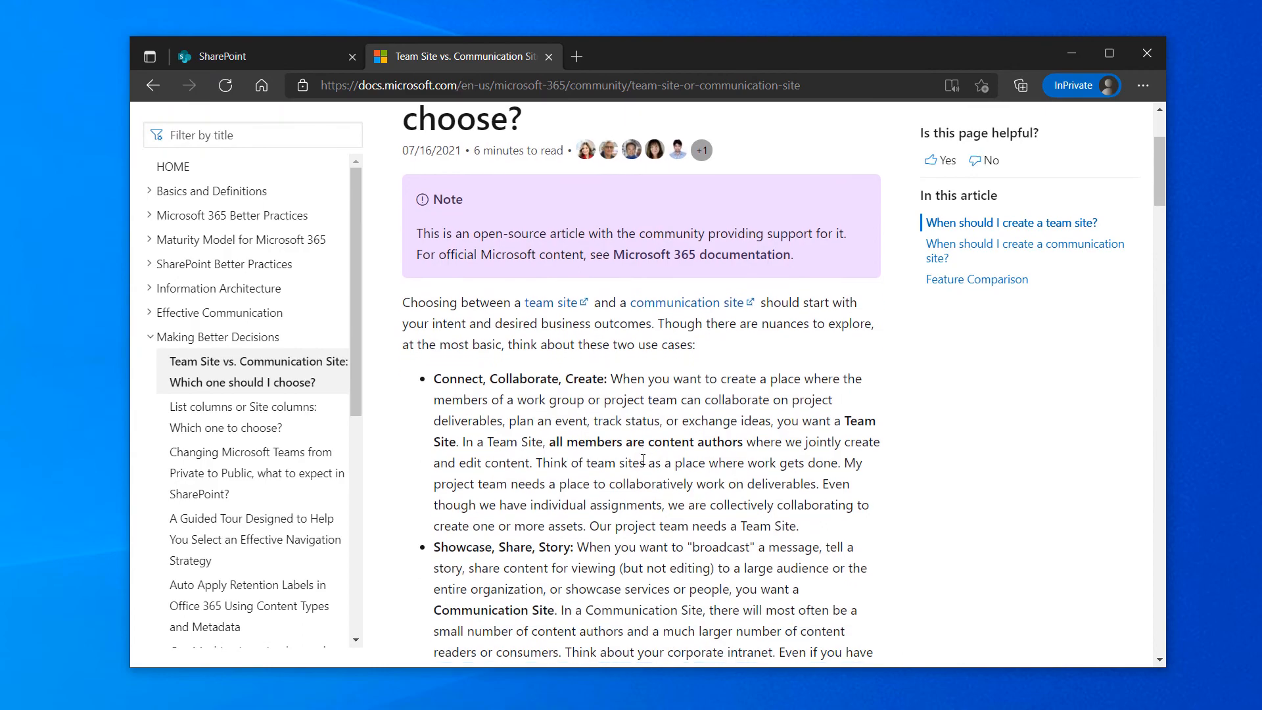
pyautogui.scroll(-10, 642, 460)
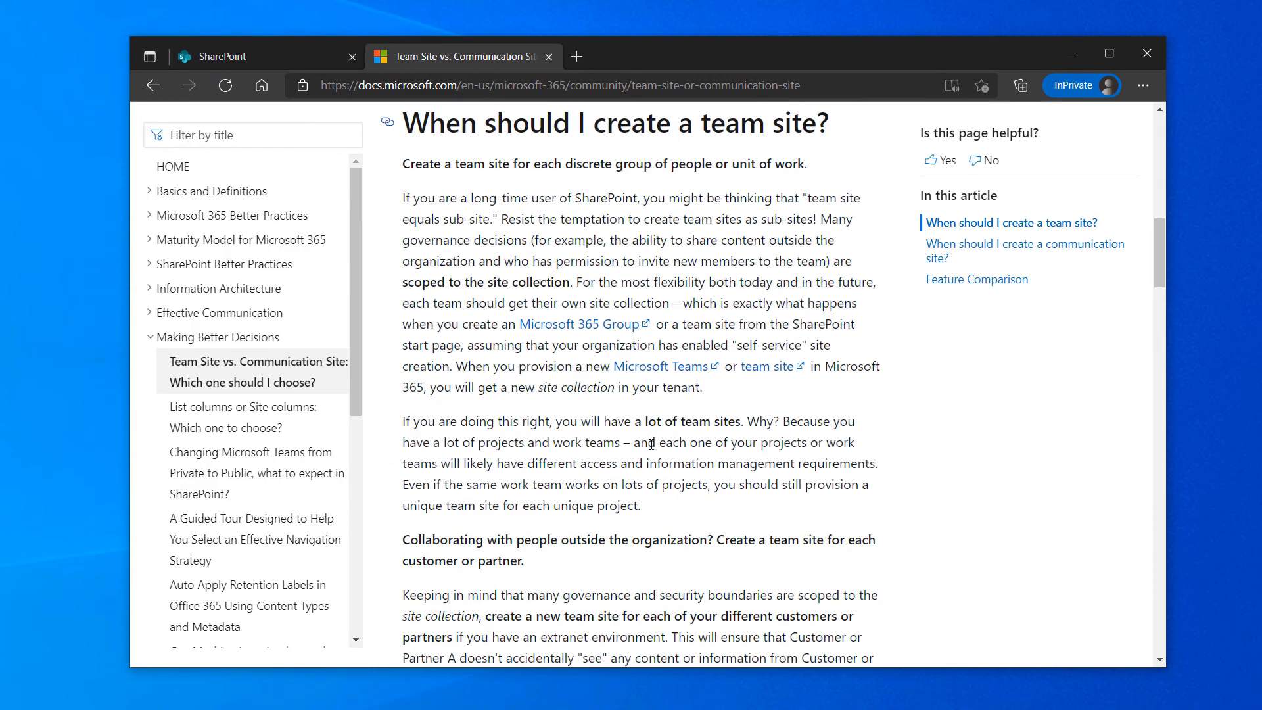
pyautogui.scroll(-8, 651, 444)
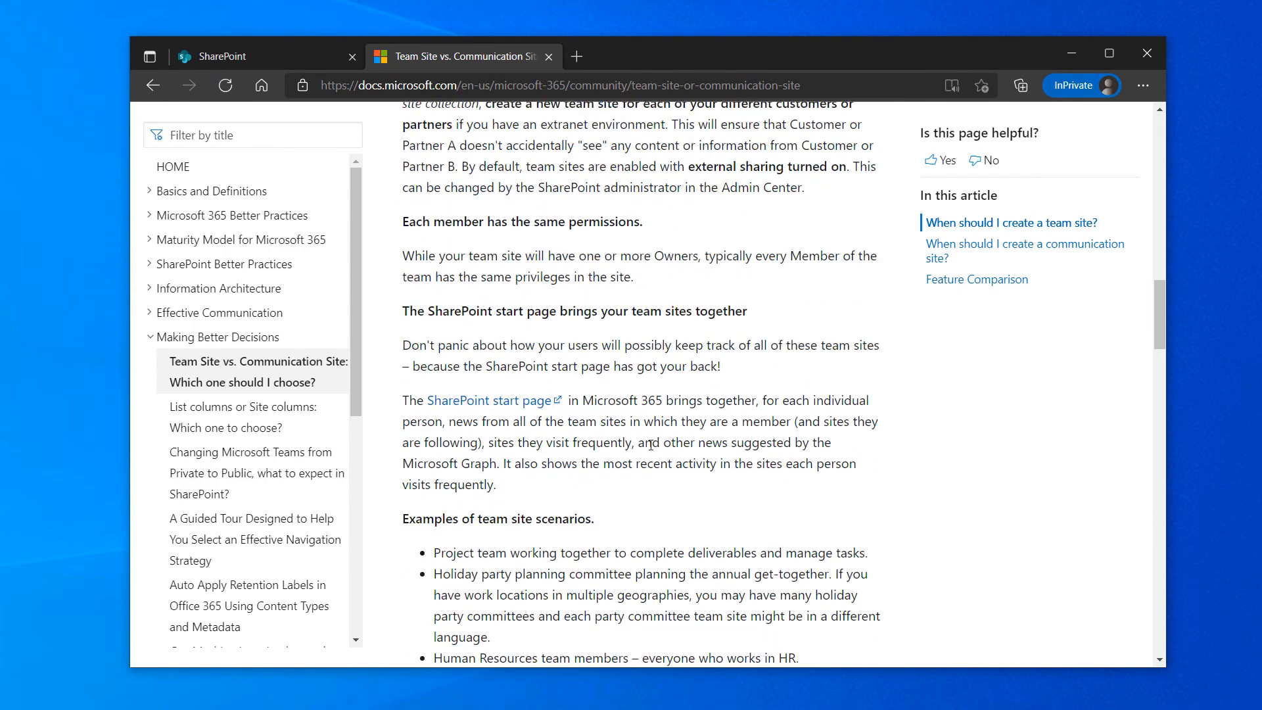
pyautogui.scroll(-3, 651, 444)
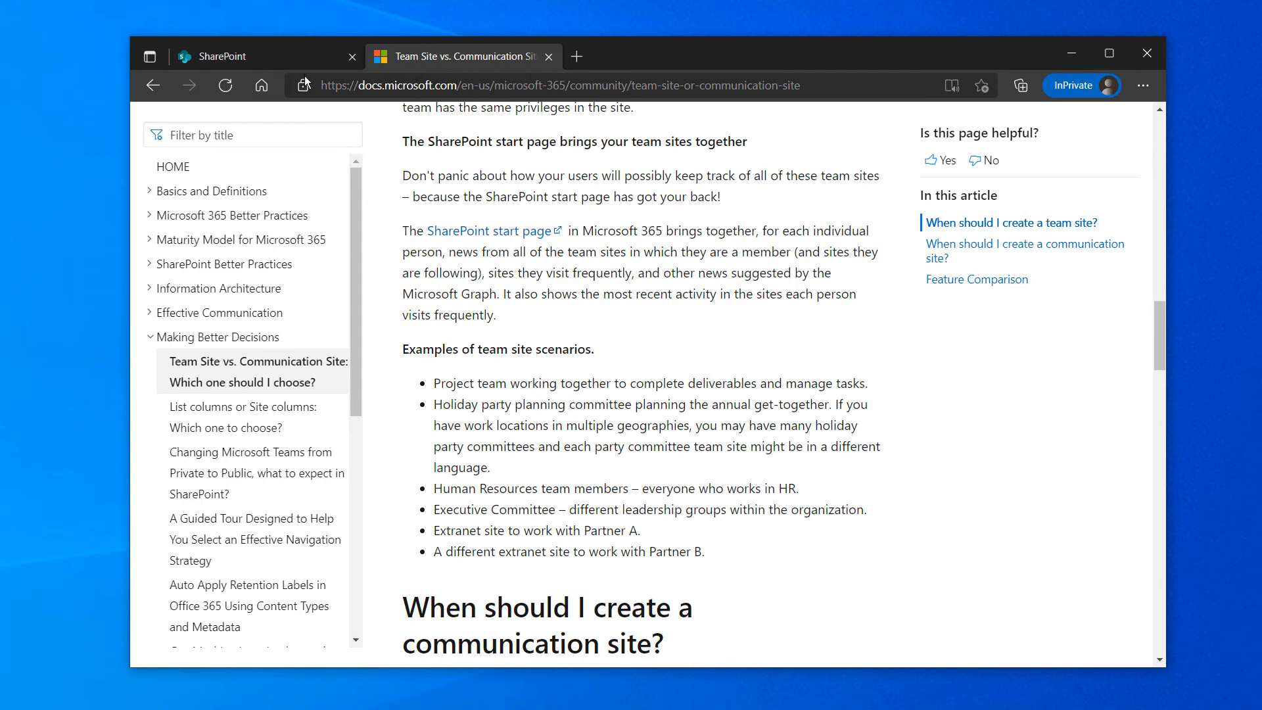
# Go back to the SharePoint tab to the Create a site panel with Team site and Communication site
pyautogui.click(305, 55)
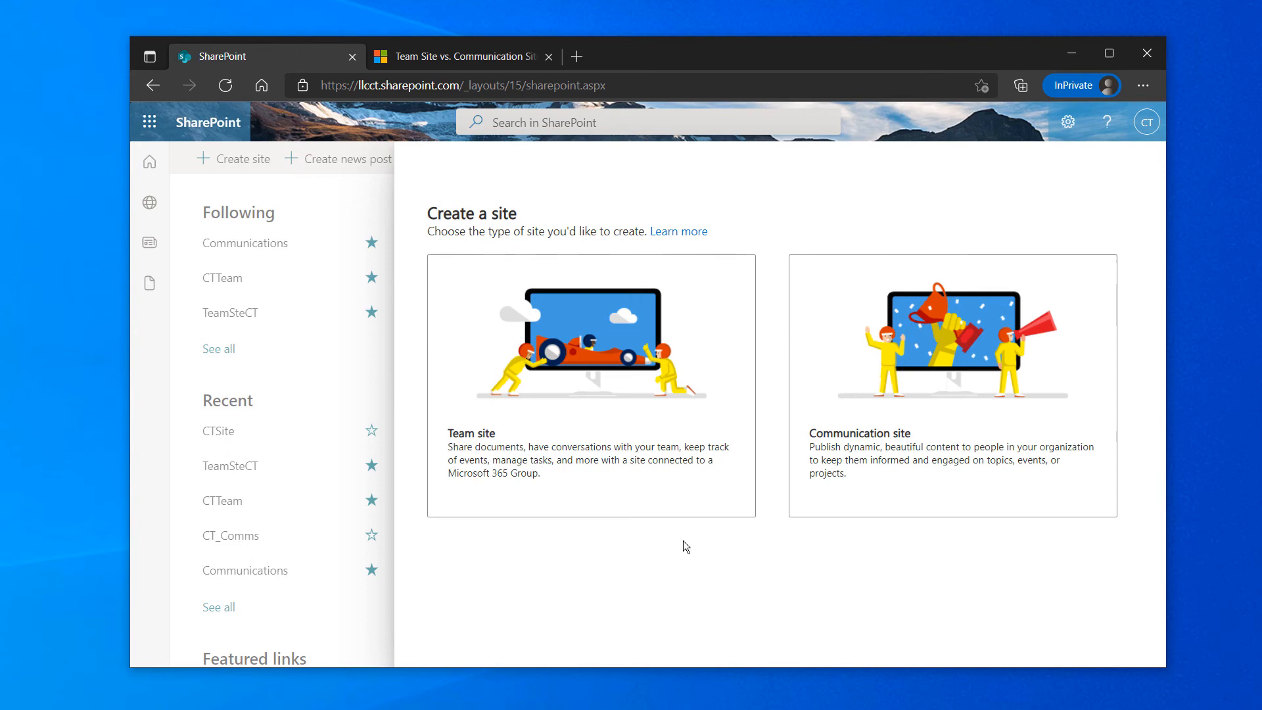
# Choose Team site and name it 'HR Team Site', auto-filling the HRTeamSite alias and address
pyautogui.click(659, 502)
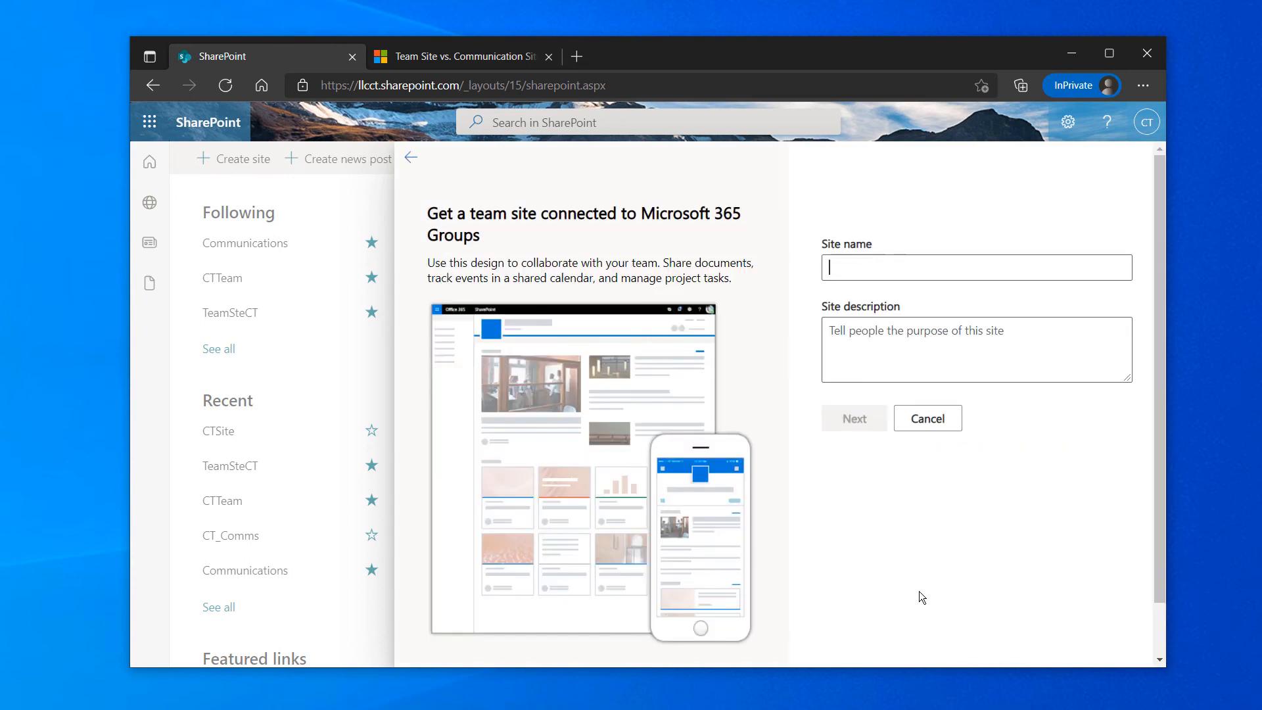
pyautogui.write('H')
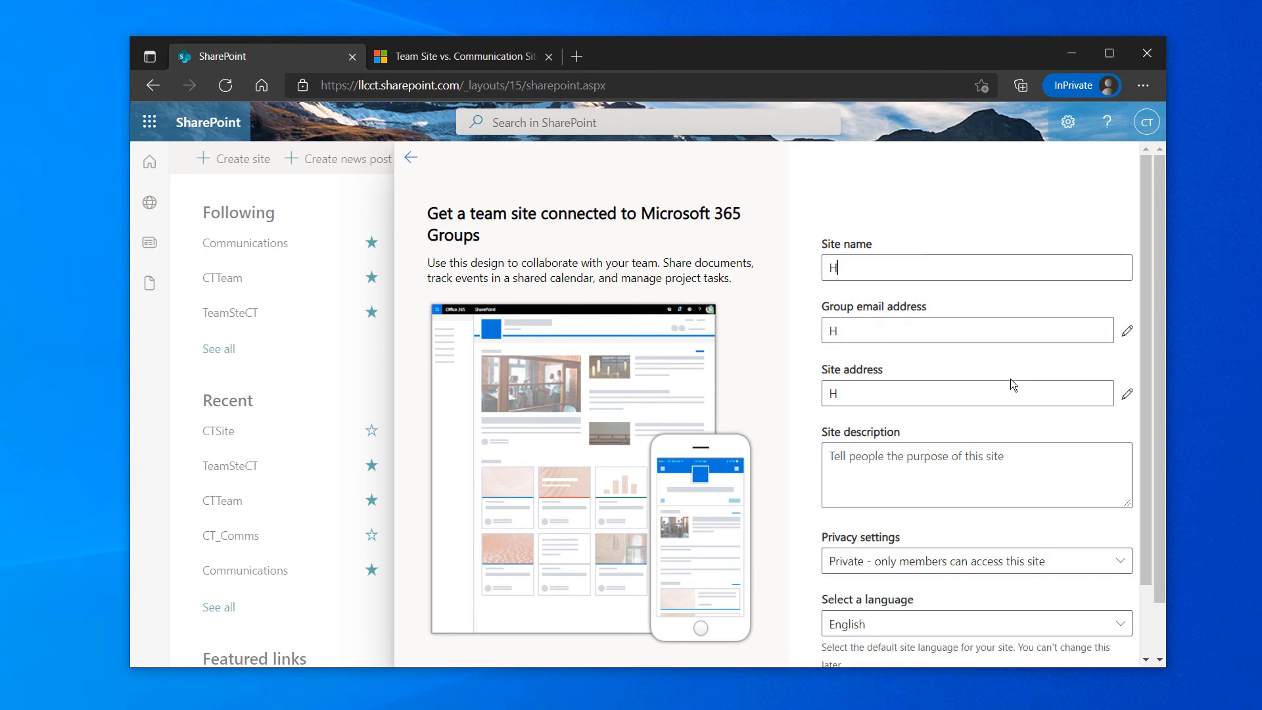
pyautogui.write('R Team Site')
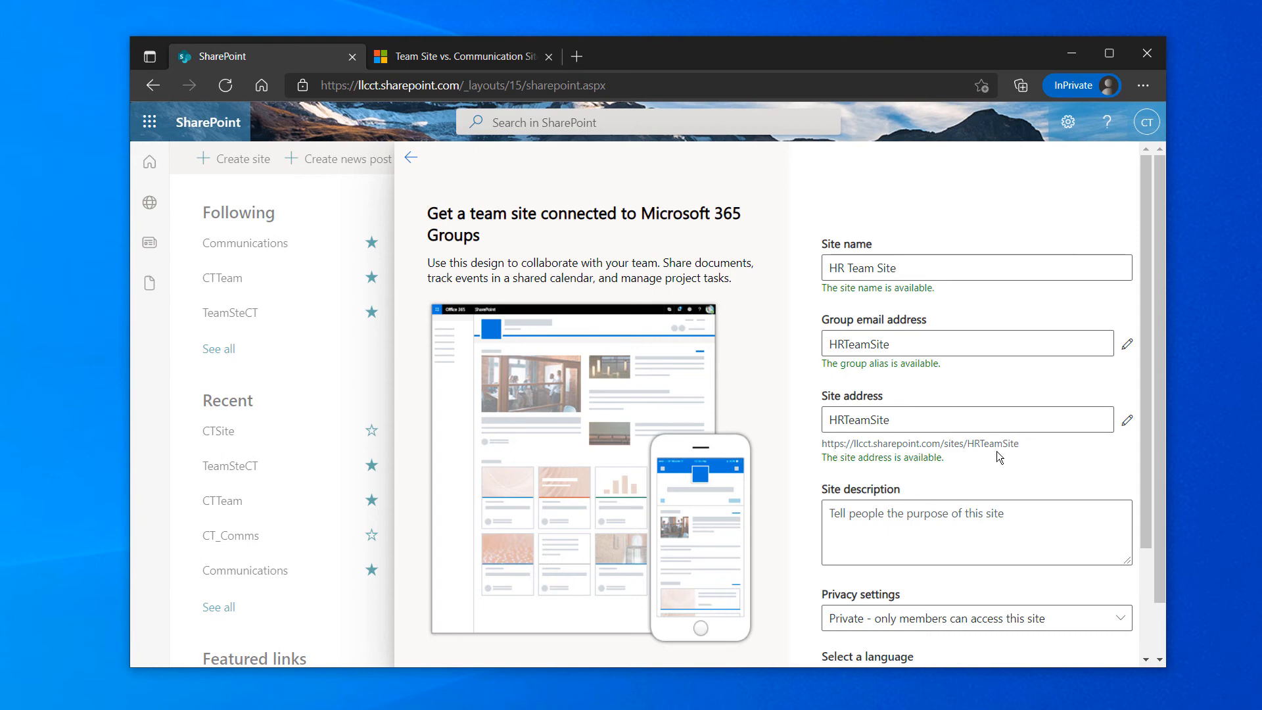
pyautogui.click(935, 529)
# Enter 'HR Content Information' as the site description, fixing the typos
pyautogui.scroll(-1, 922, 521)
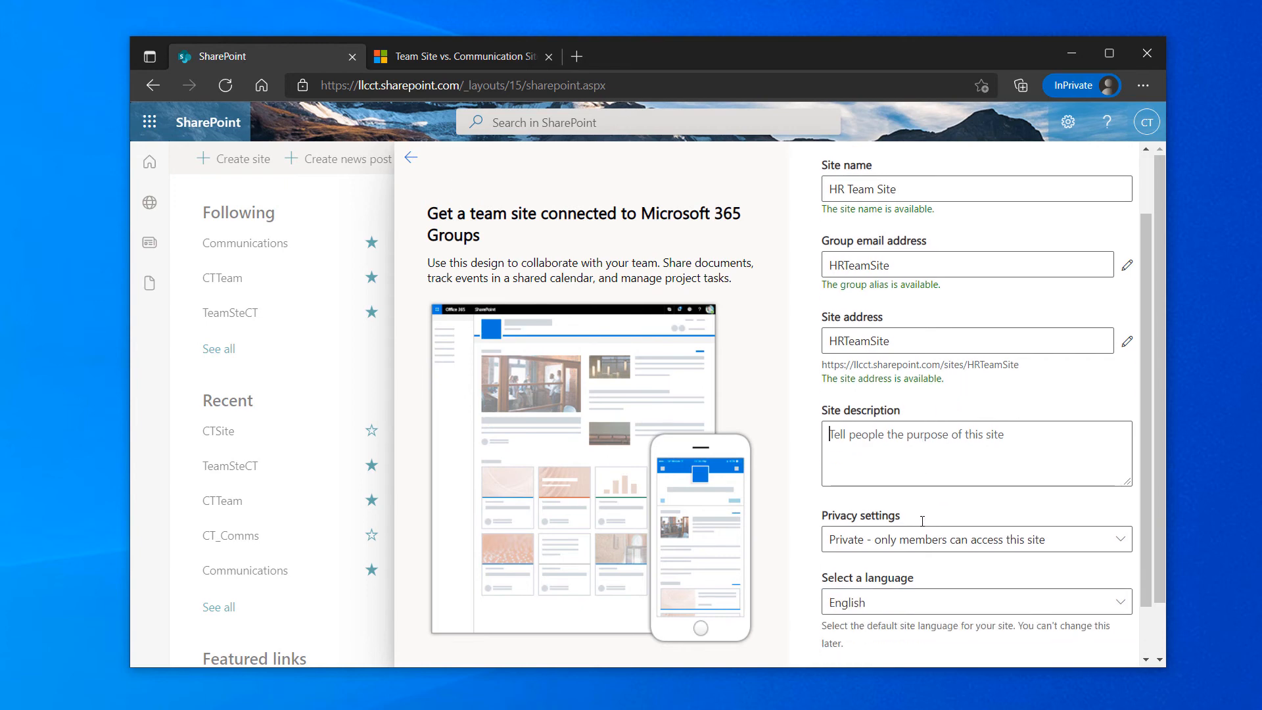
pyautogui.write('HR ')
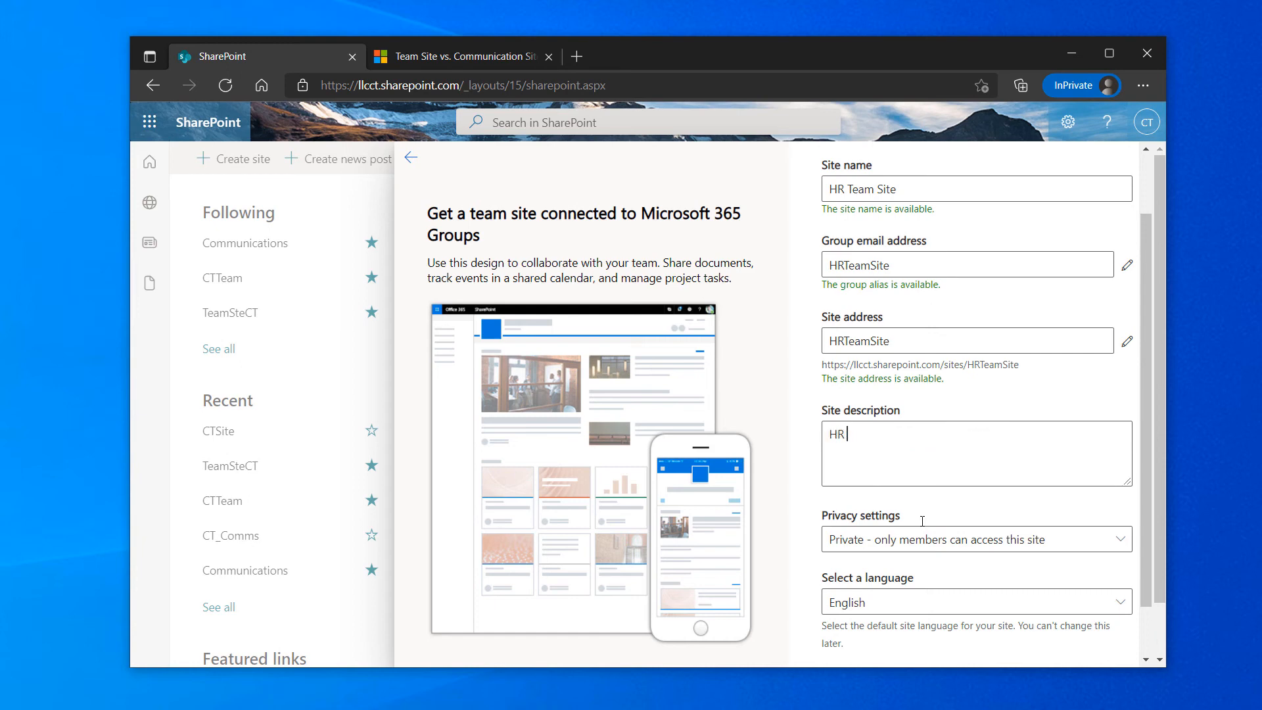
pyautogui.write('Cont')
pyautogui.press('BackSpace')
pyautogui.write('ent Informaion')
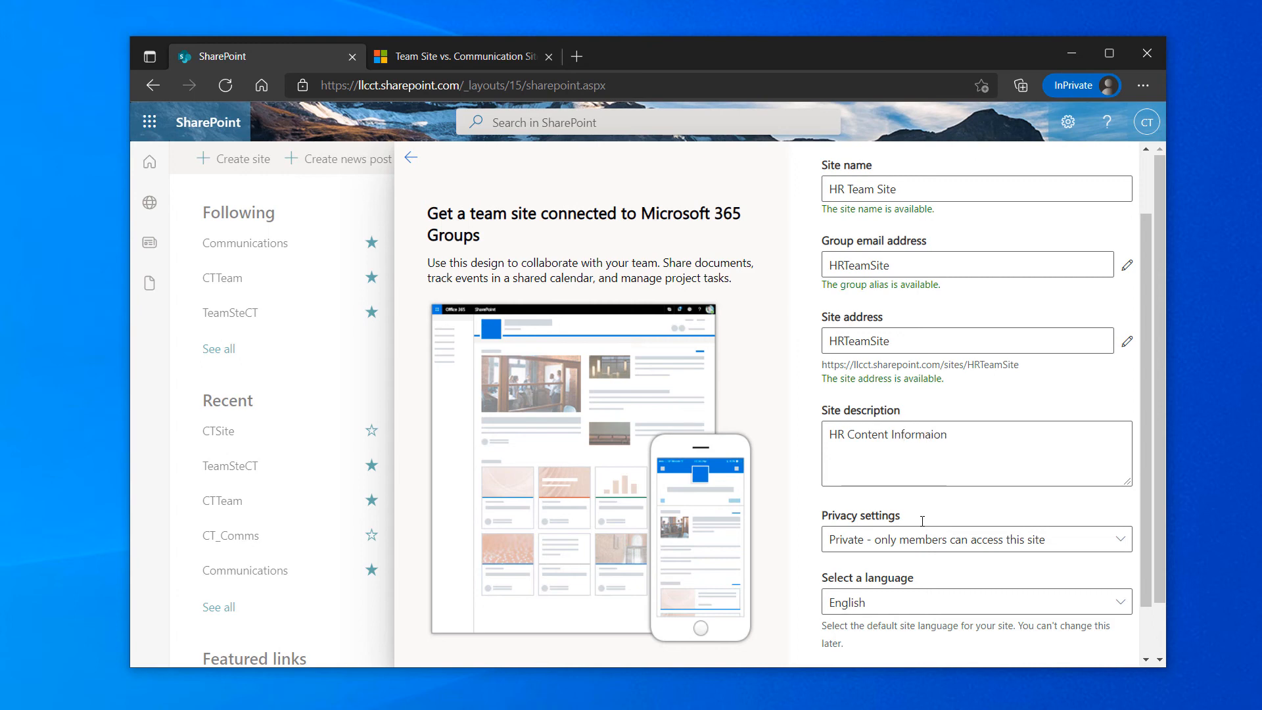
pyautogui.press('BackSpace')
pyautogui.press('BackSpace')
pyautogui.press('BackSpace')
pyautogui.write('tion')
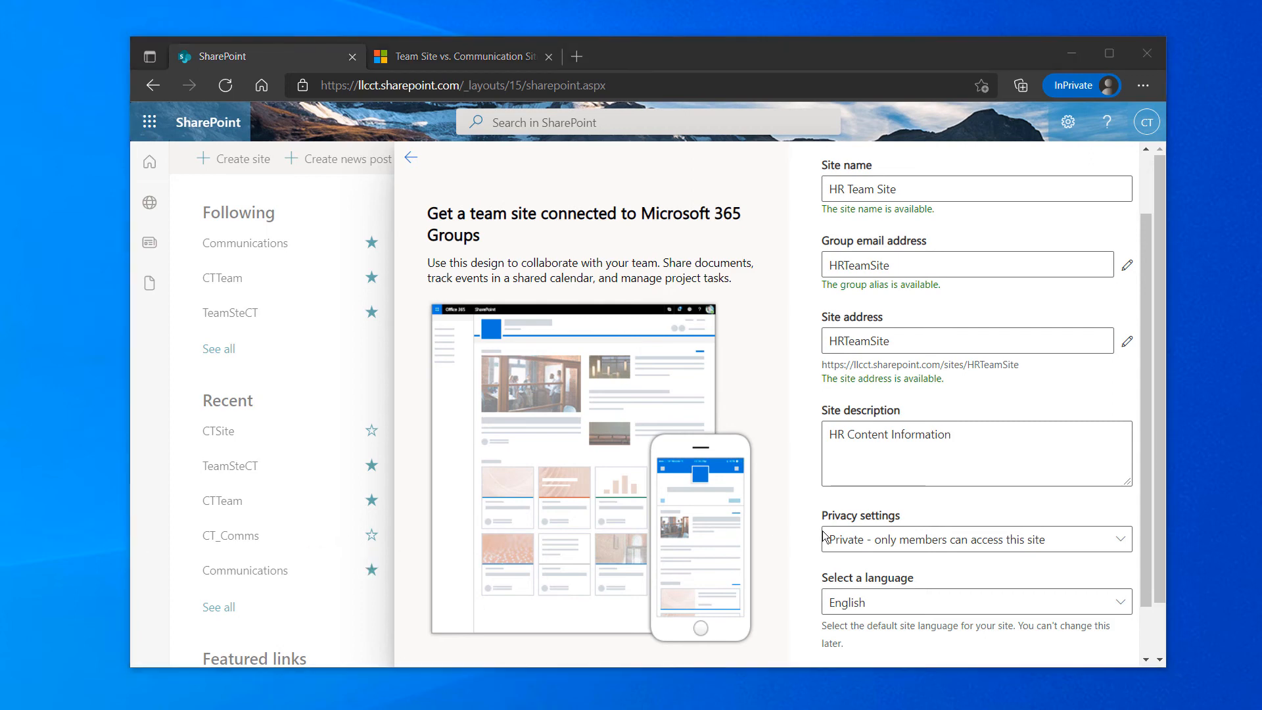
pyautogui.click(1037, 437)
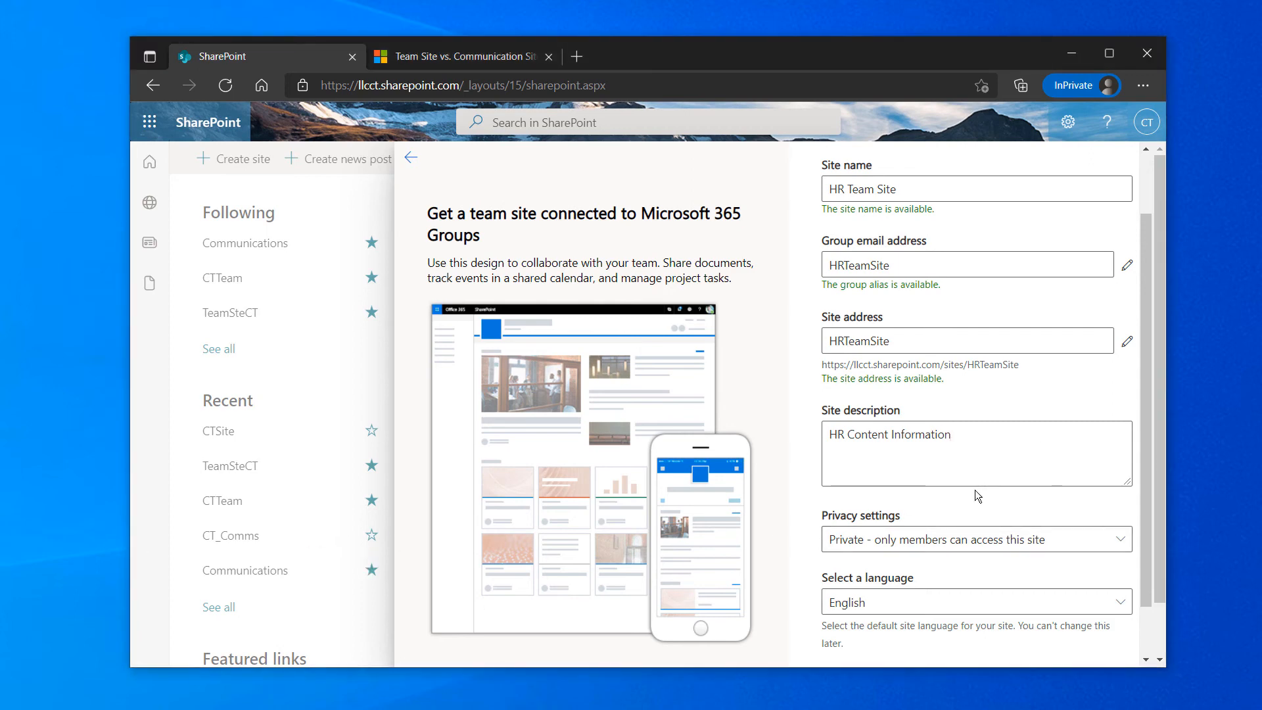
# Keep the site's privacy setting as Private and proceed to adding group members
pyautogui.scroll(-1, 982, 490)
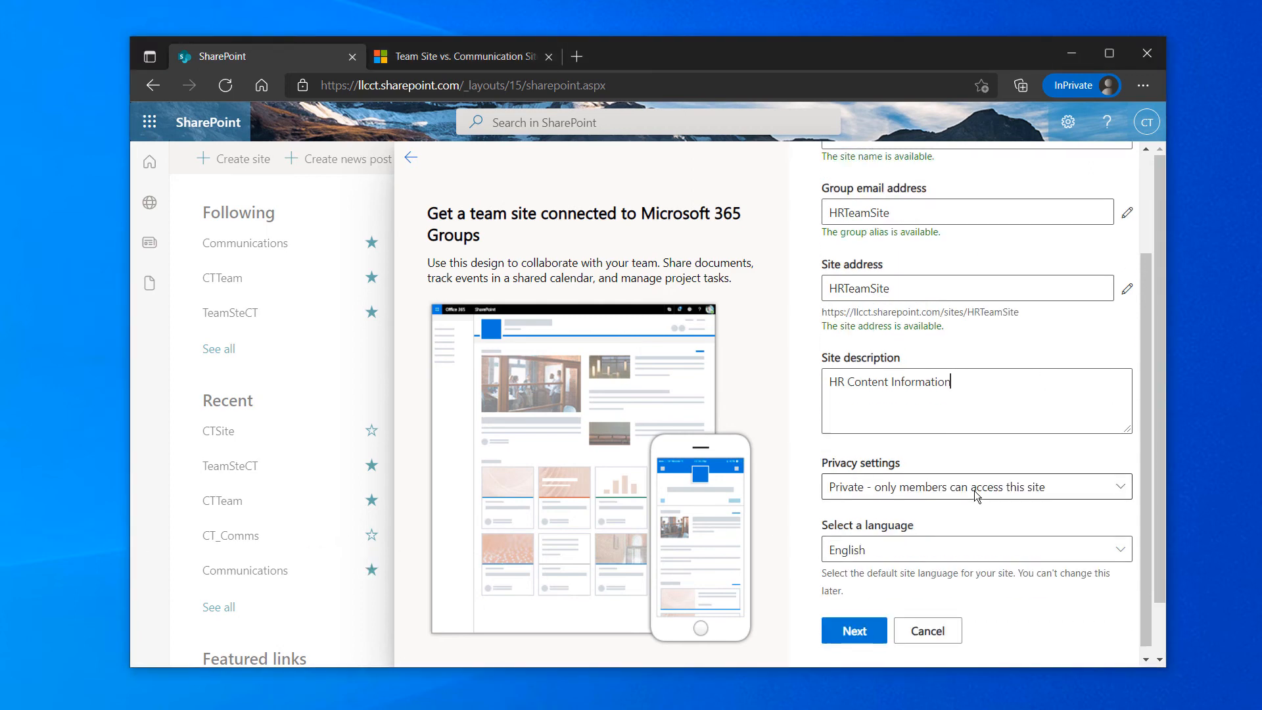
pyautogui.click(1042, 481)
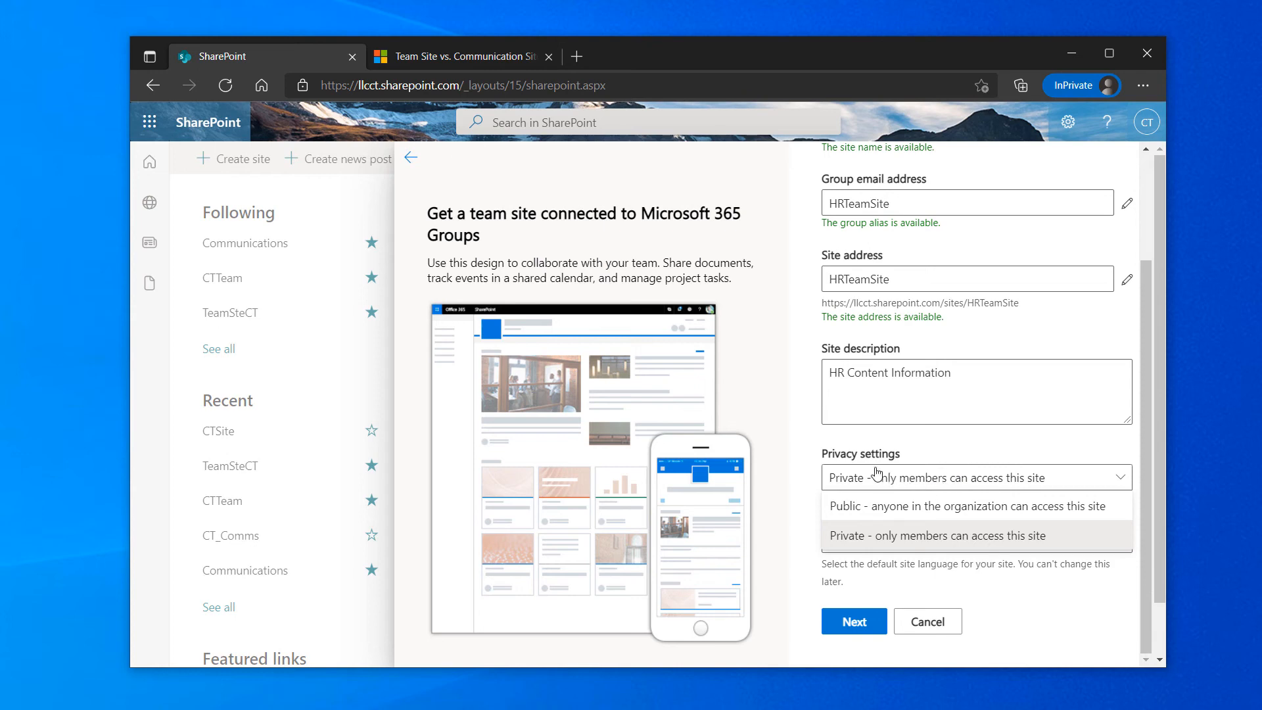
pyautogui.click(787, 446)
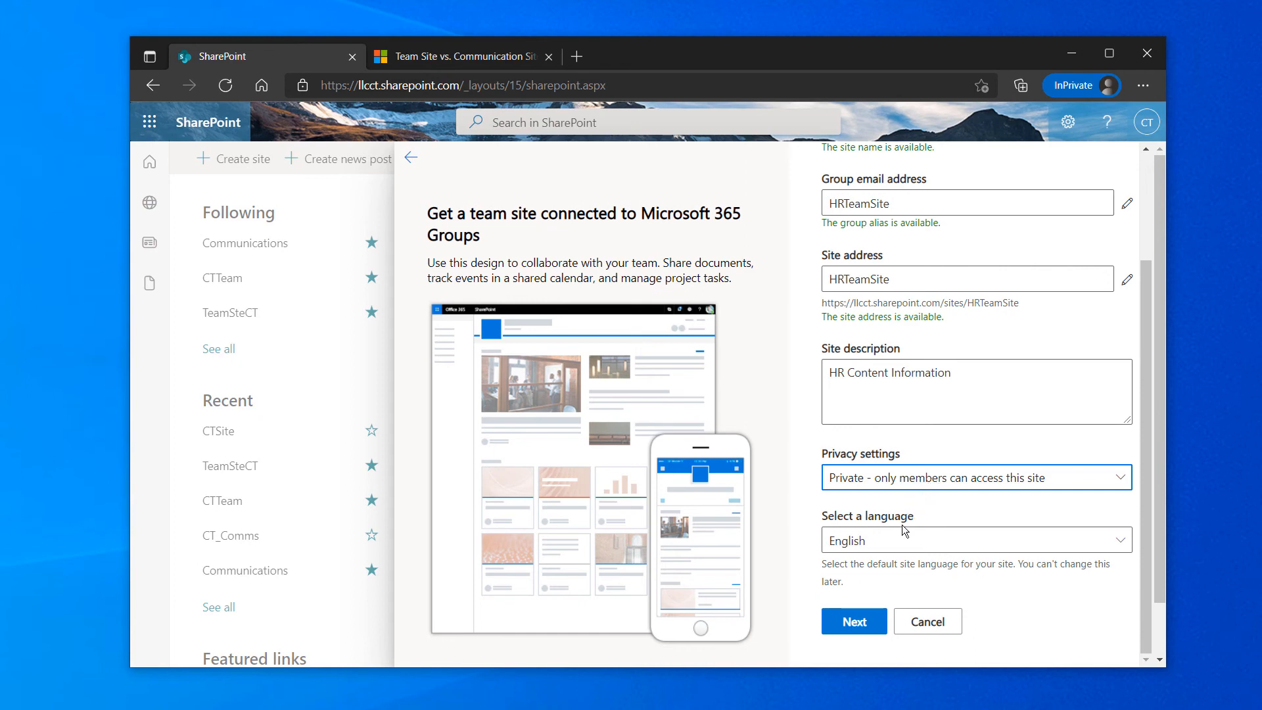
pyautogui.scroll(-2, 897, 540)
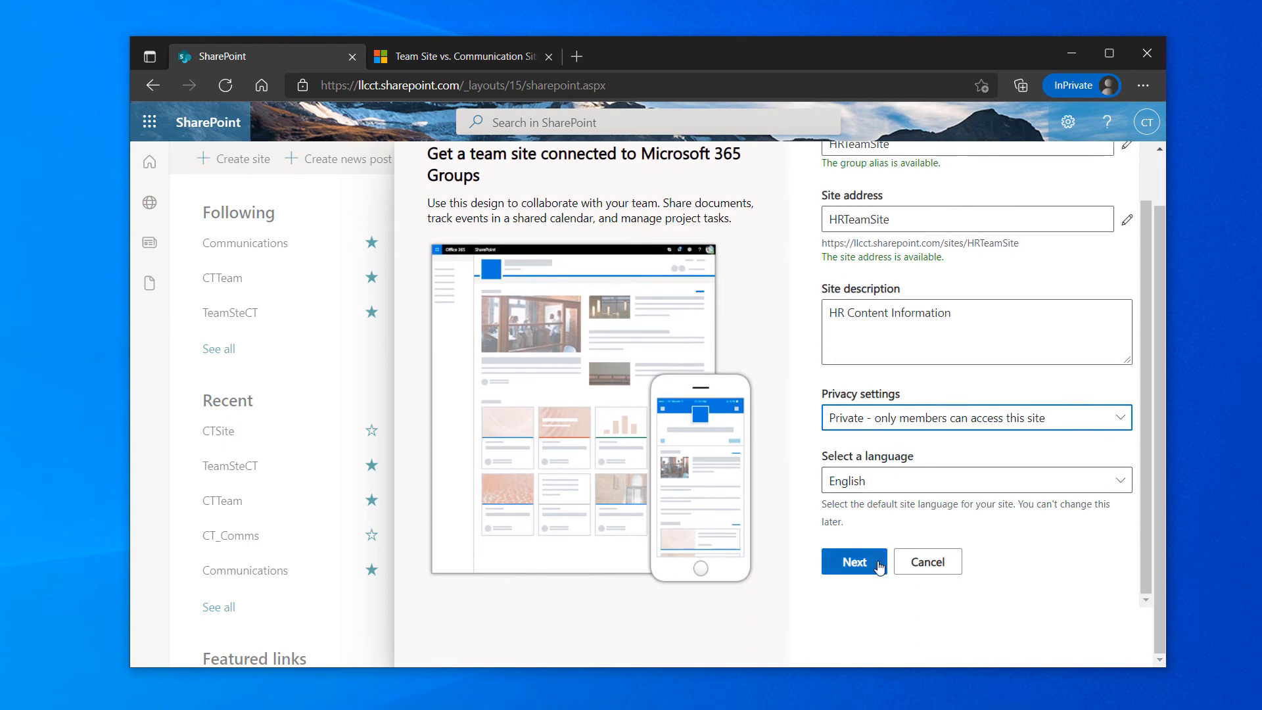
pyautogui.click(873, 563)
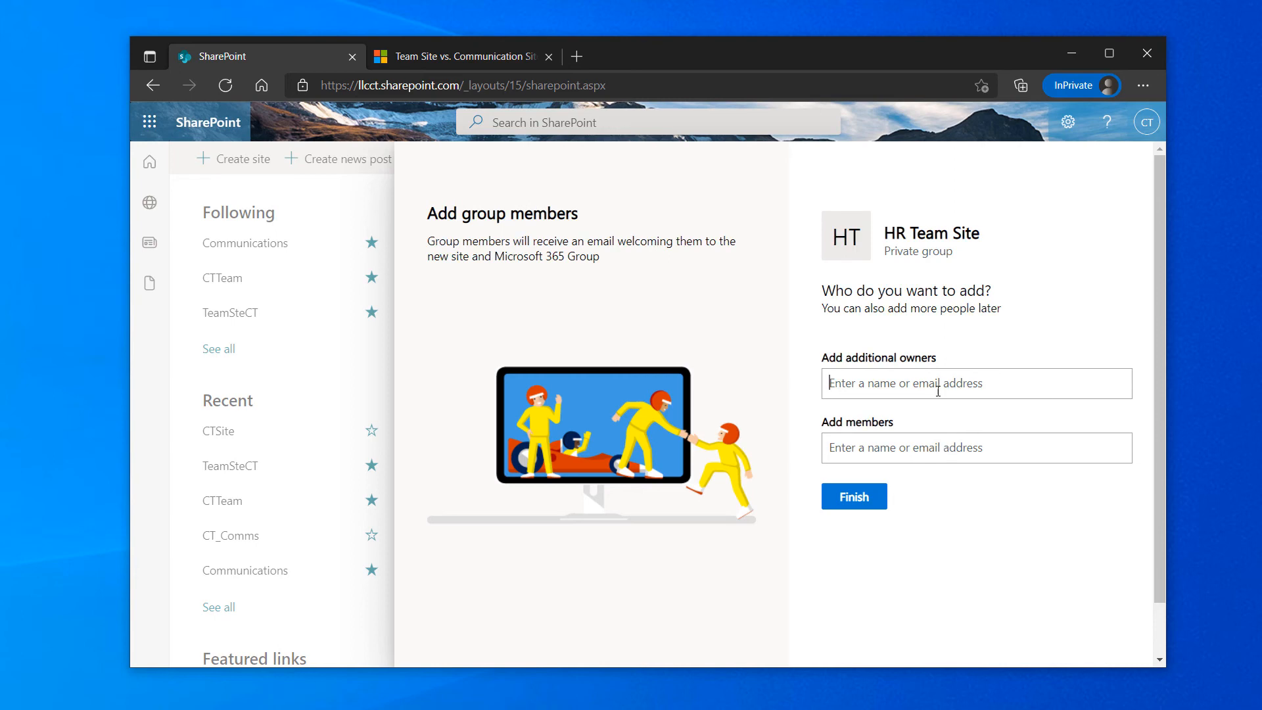
# Add one suggested person as an additional owner and another as a member, then finish
pyautogui.write('tt')
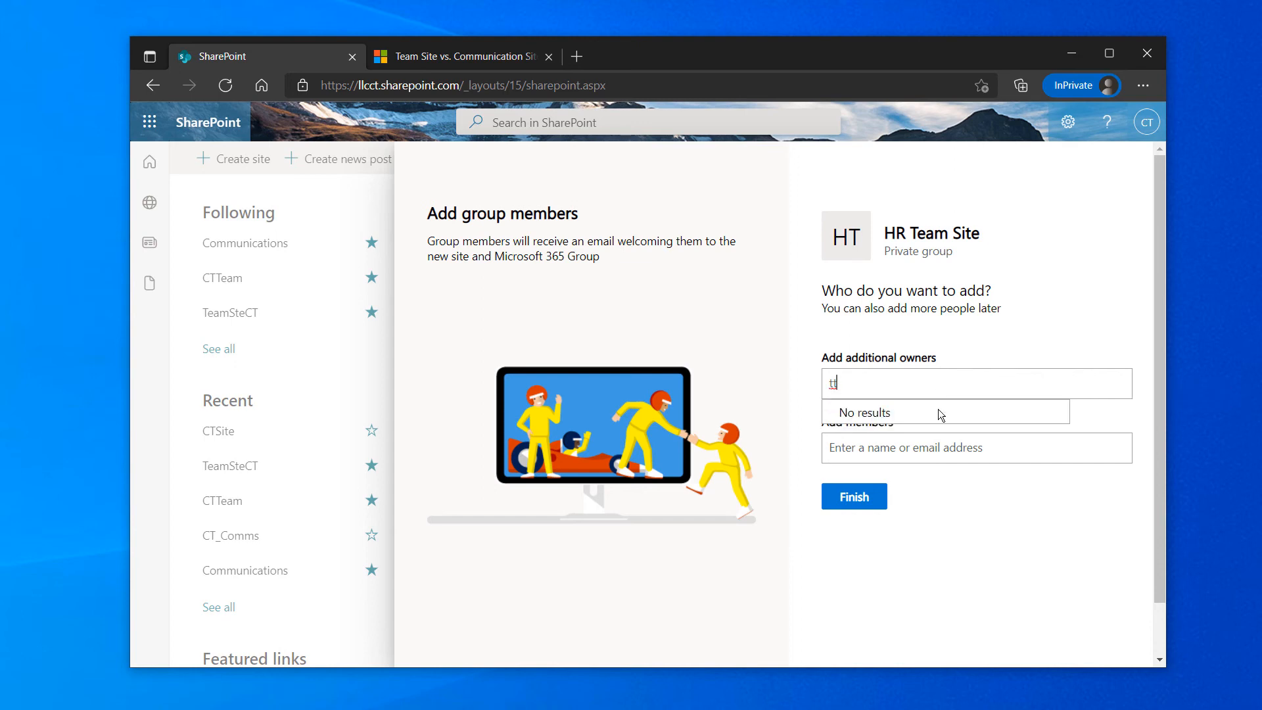
pyautogui.write('e')
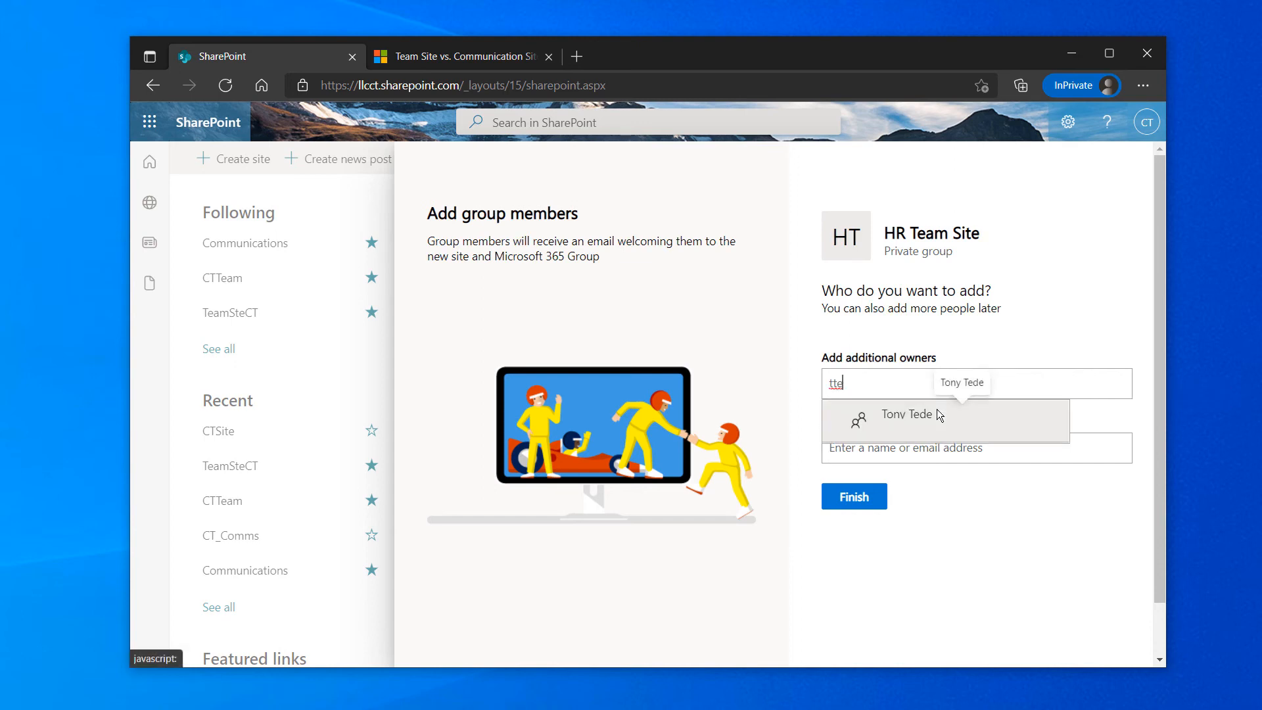
pyautogui.click(927, 414)
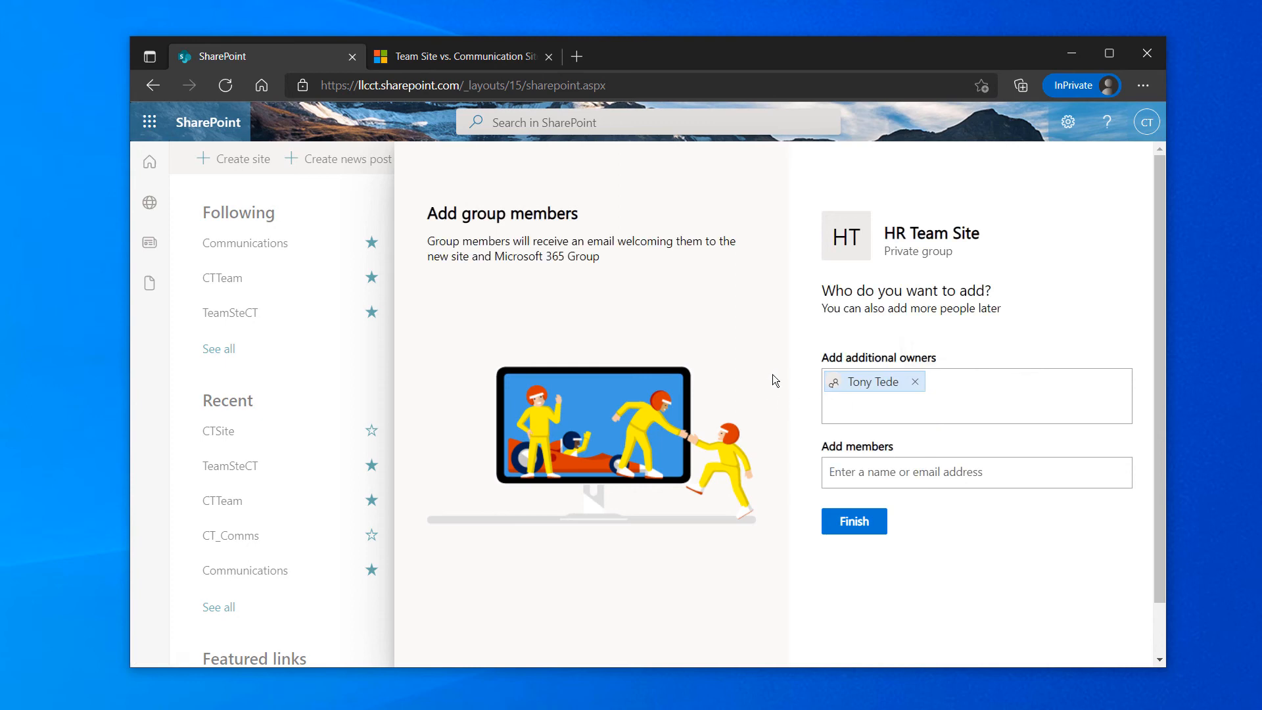
pyautogui.click(863, 472)
pyautogui.write('ch')
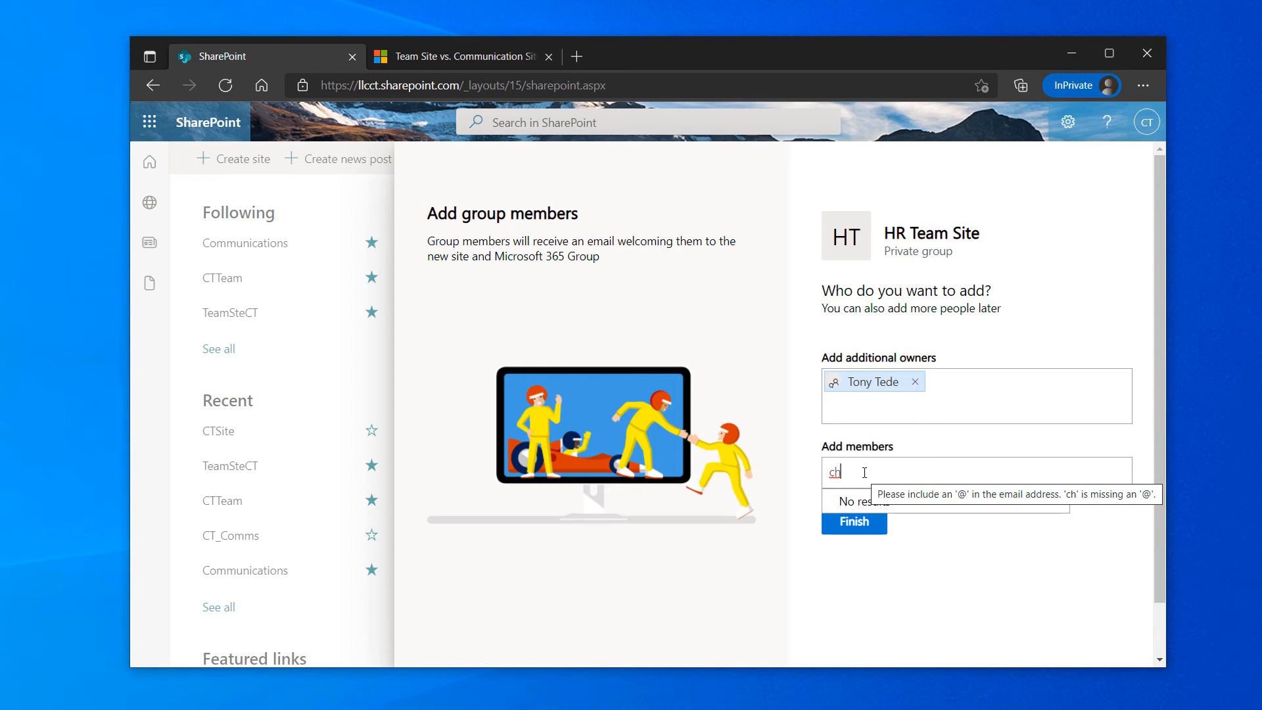
pyautogui.press('BackSpace')
pyautogui.write('ted')
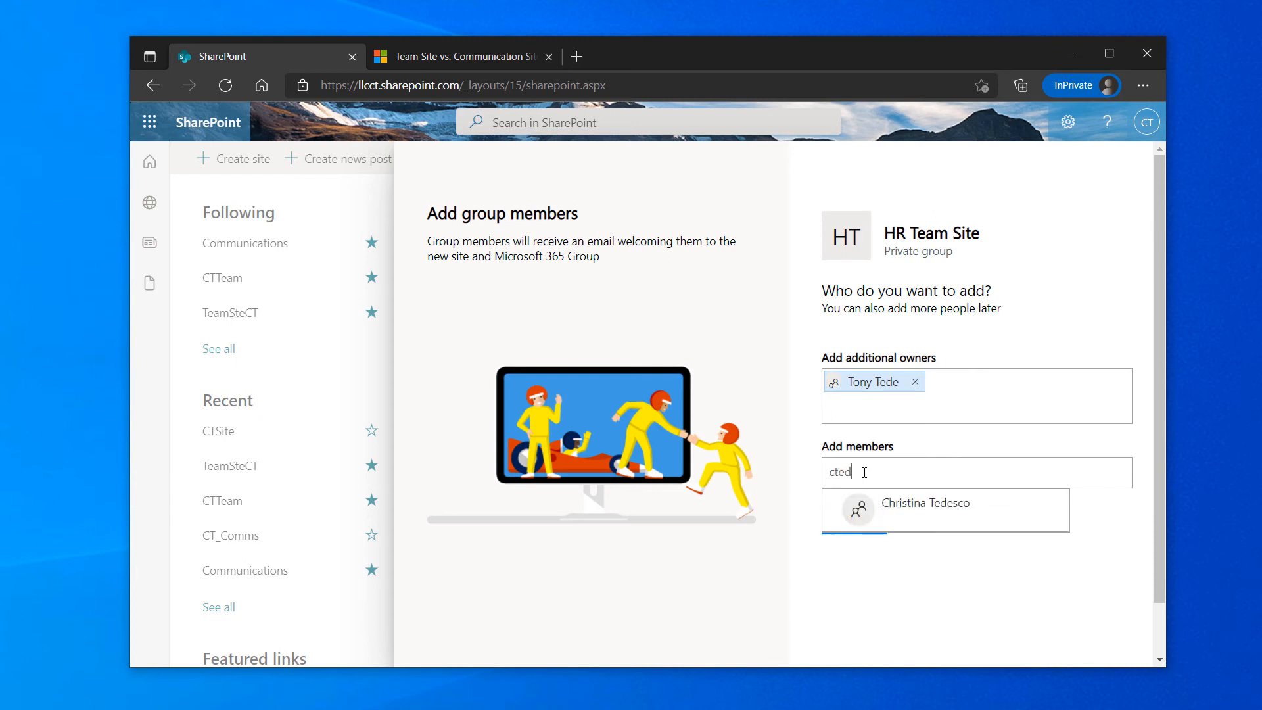
pyautogui.click(879, 505)
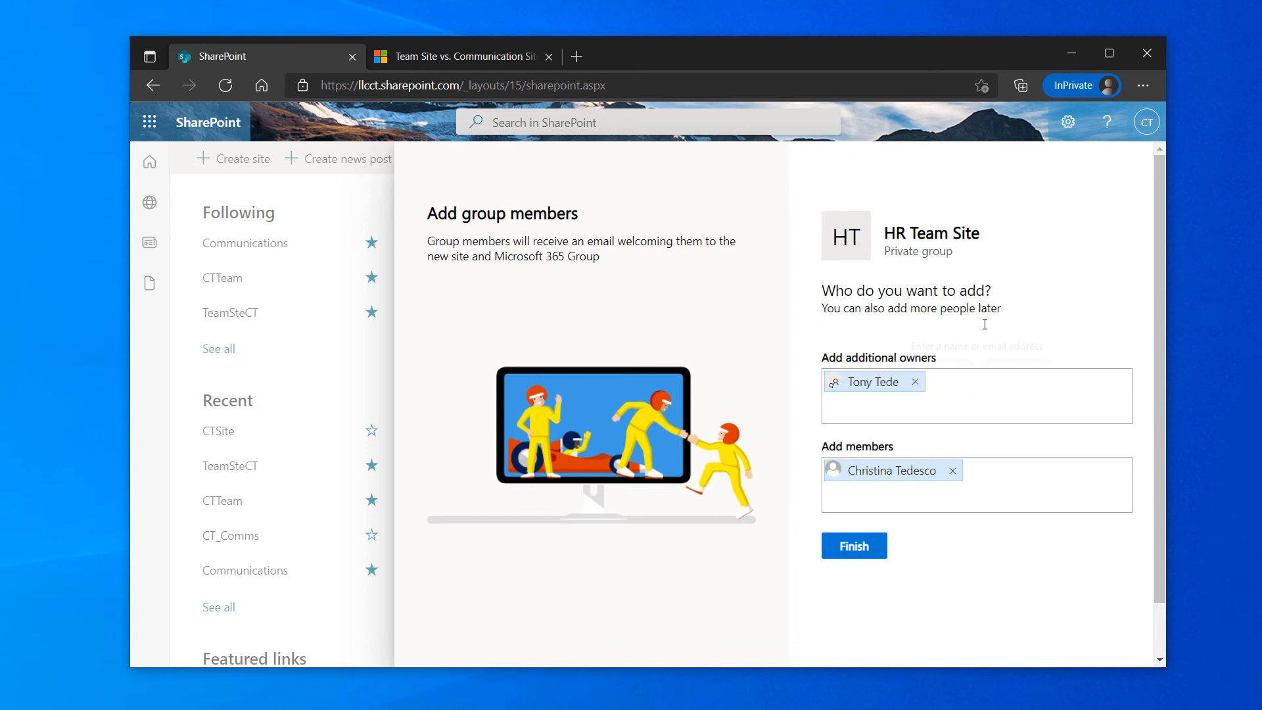
pyautogui.click(854, 552)
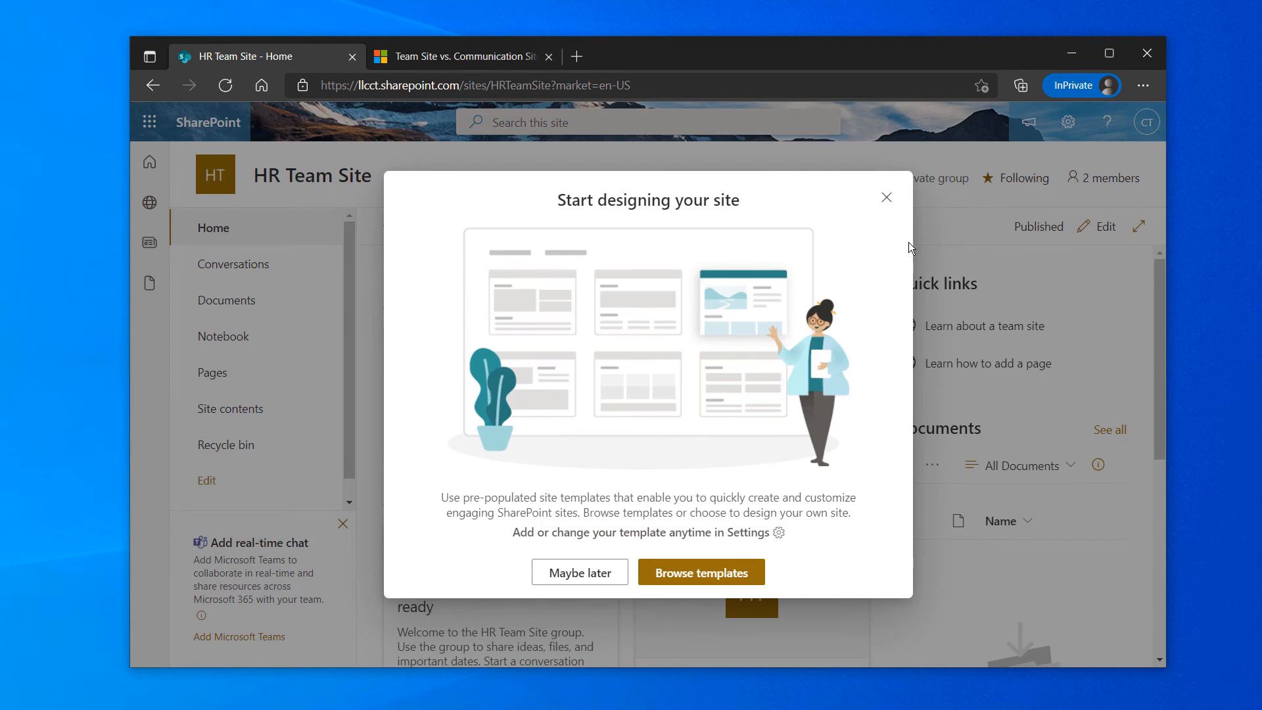
# Close the Start designing your site prompt on the new HR Team Site home page
pyautogui.click(887, 199)
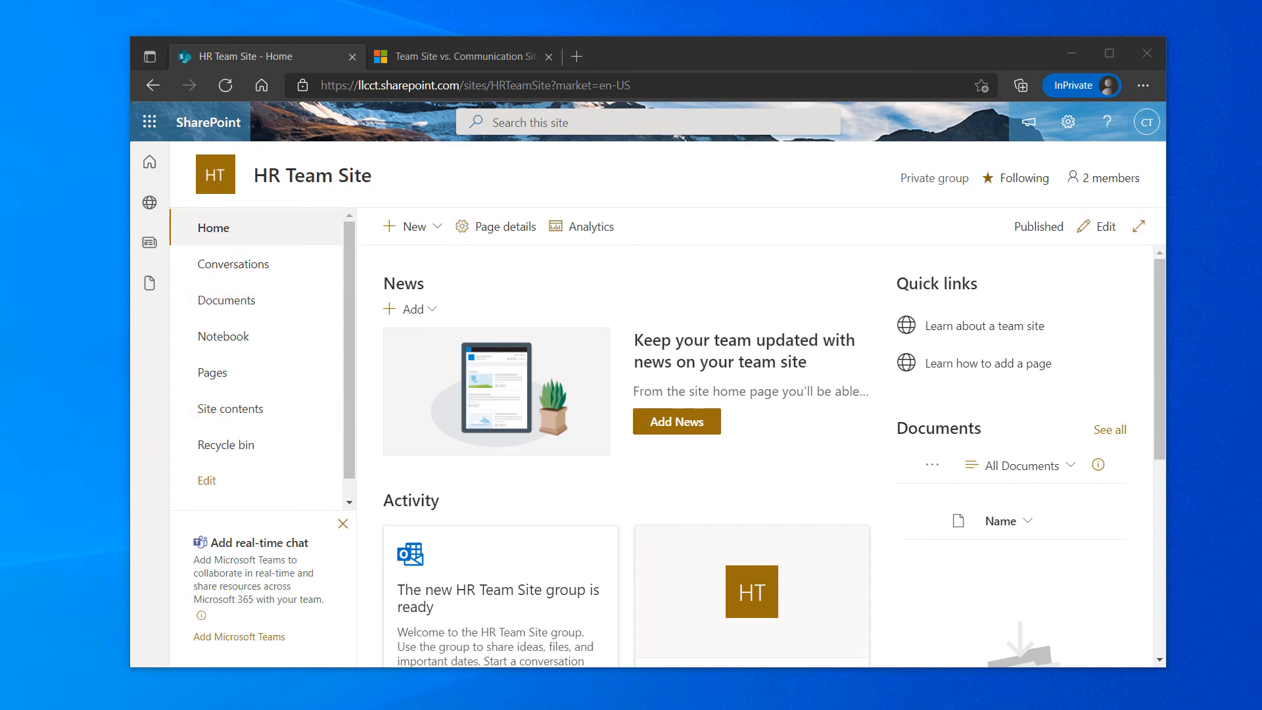
# Position the Microsoft Teams window over the SharePoint page, showing Join or create a team
pyautogui.moveTo(0, 159); pyautogui.dragTo(802, 204)
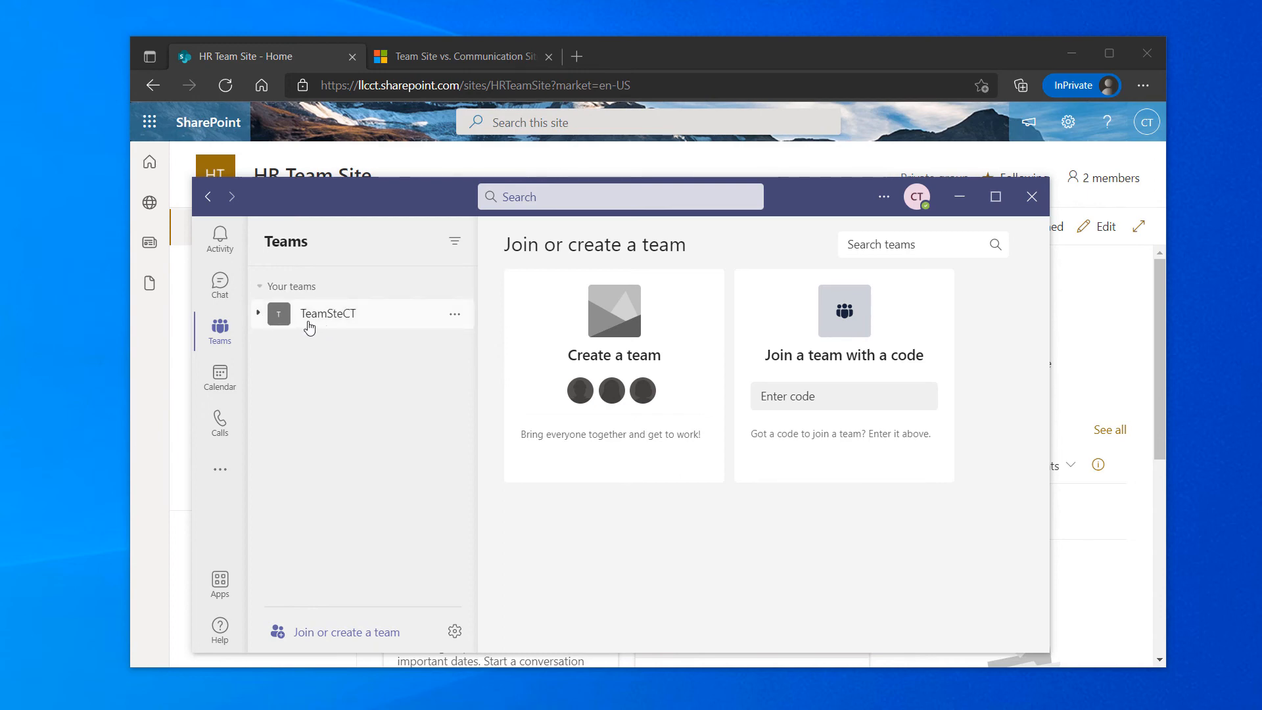
pyautogui.moveTo(406, 203); pyautogui.dragTo(657, 709)
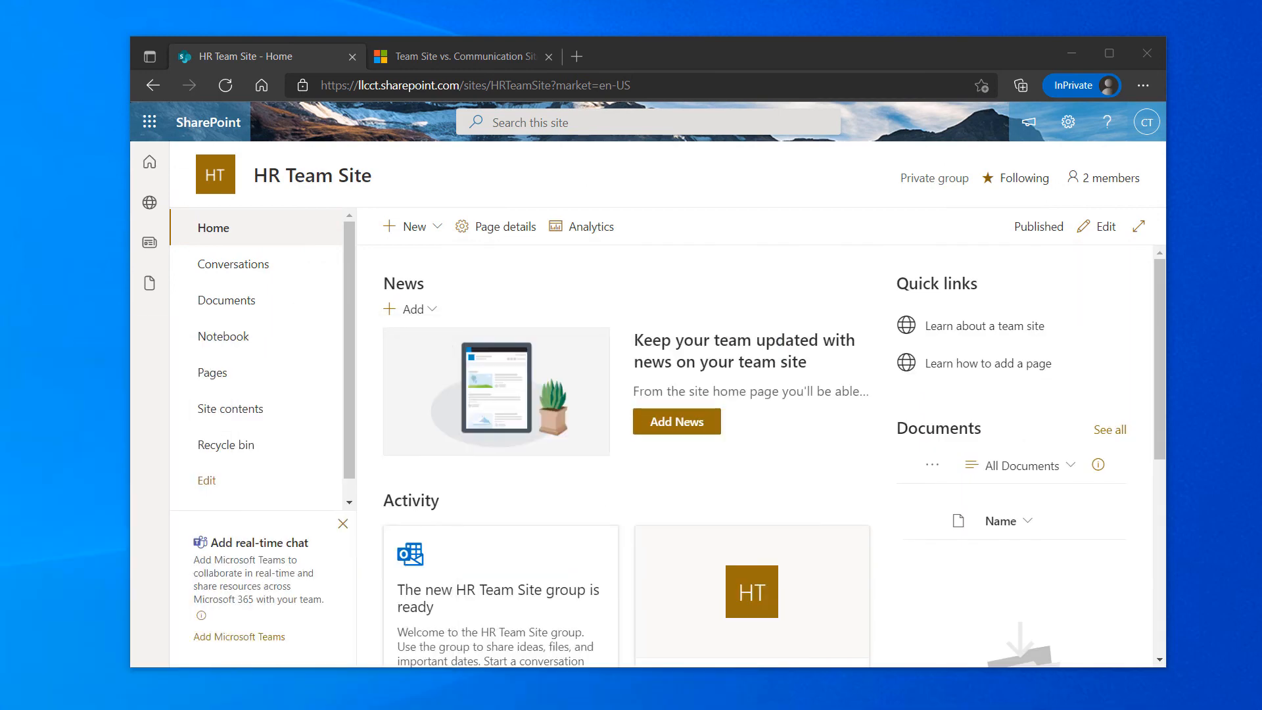
pyautogui.moveTo(0, 220); pyautogui.dragTo(506, 227)
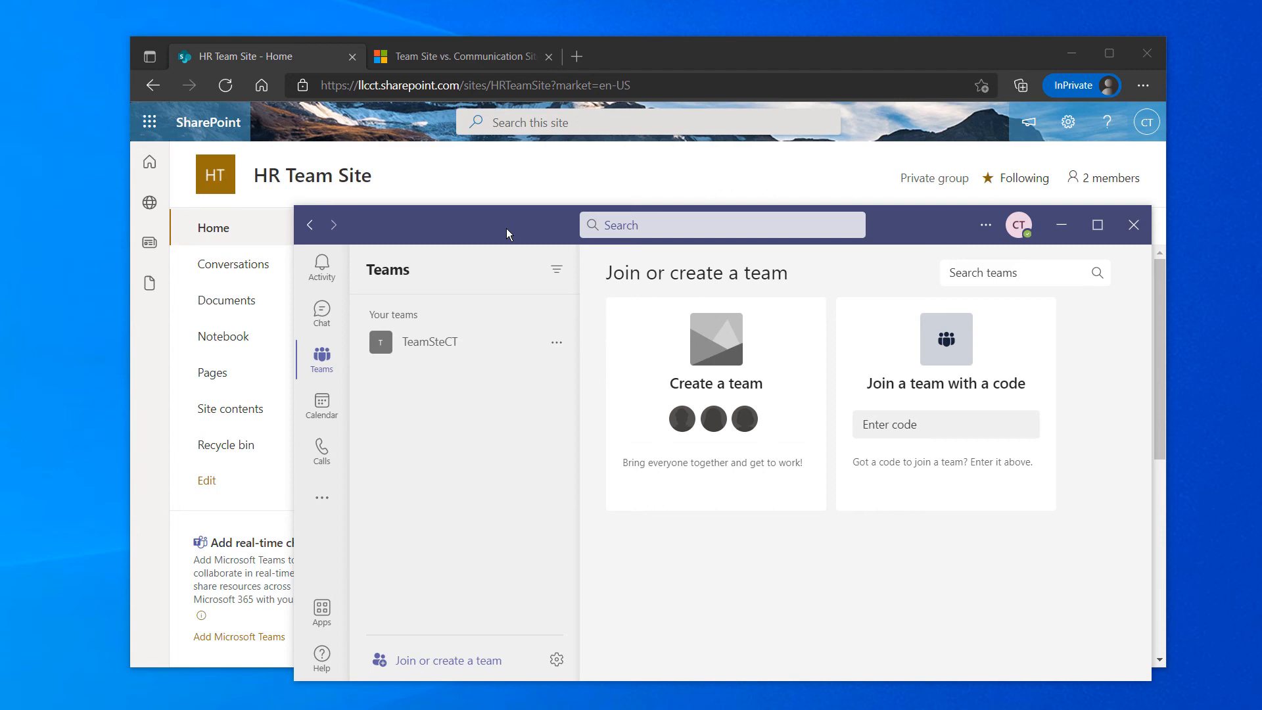
pyautogui.moveTo(506, 227); pyautogui.dragTo(523, 152)
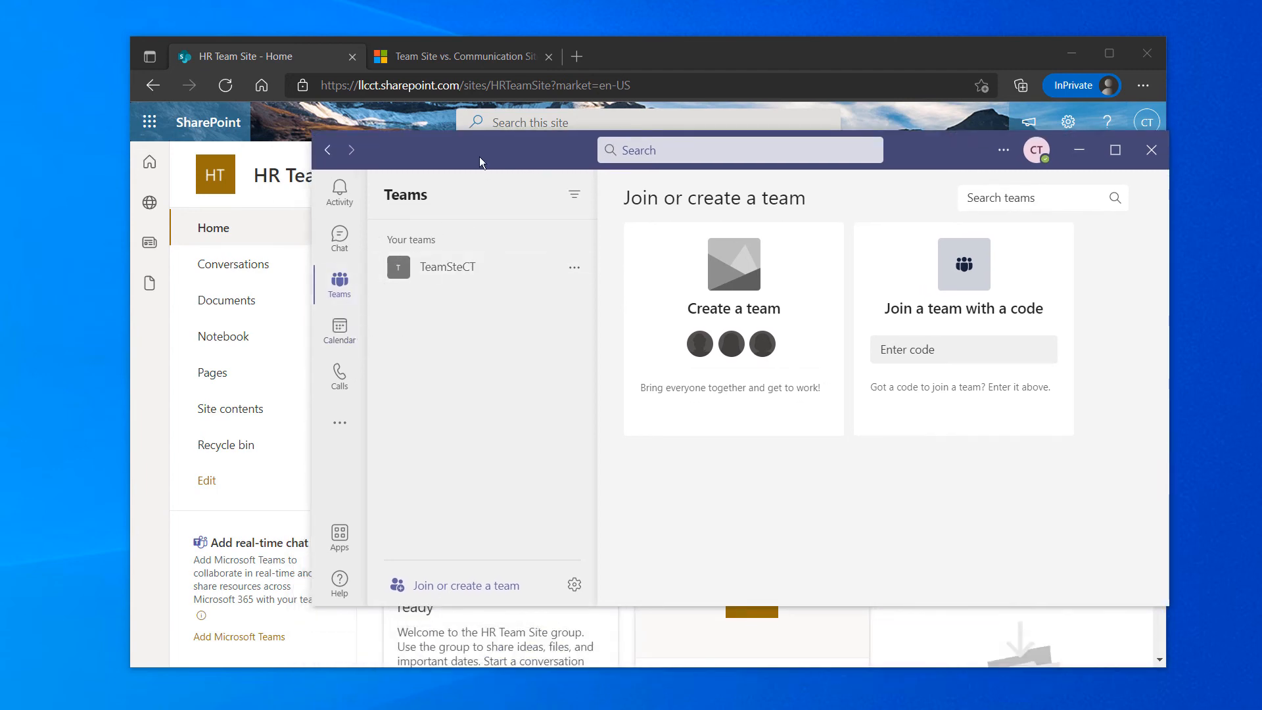
pyautogui.moveTo(479, 158); pyautogui.dragTo(0, 191)
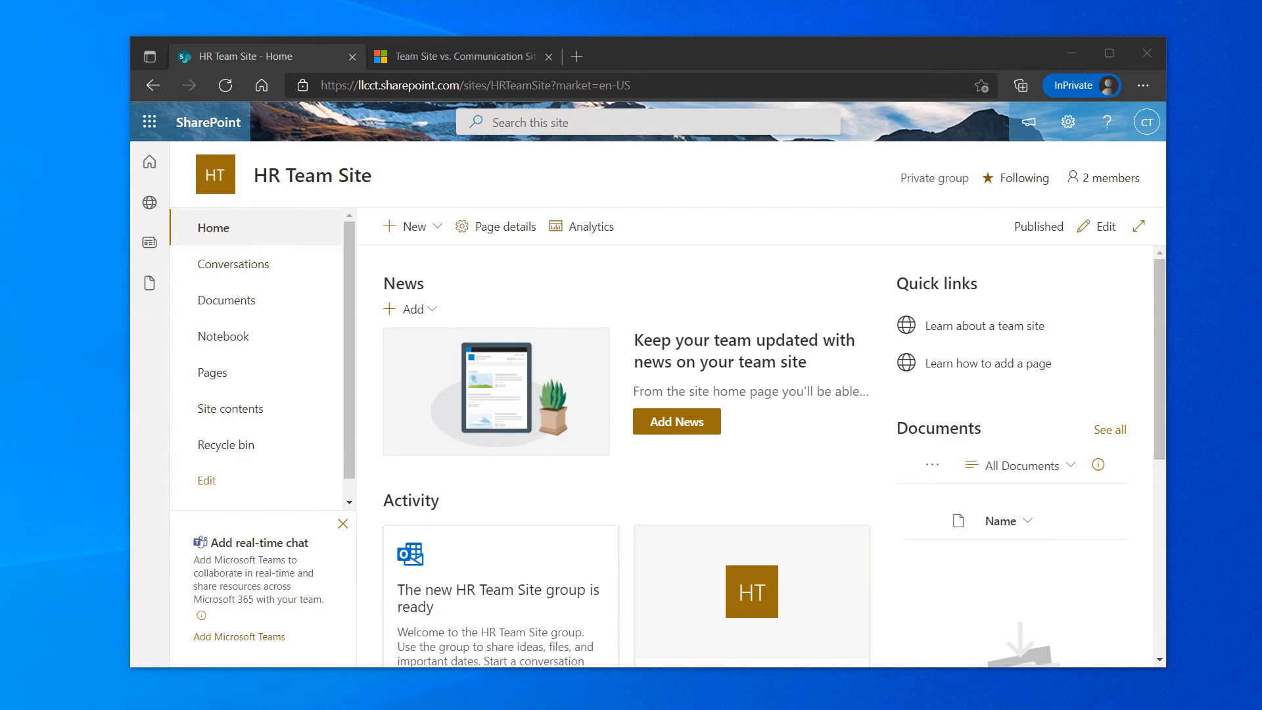
pyautogui.moveTo(0, 190); pyautogui.dragTo(837, 145)
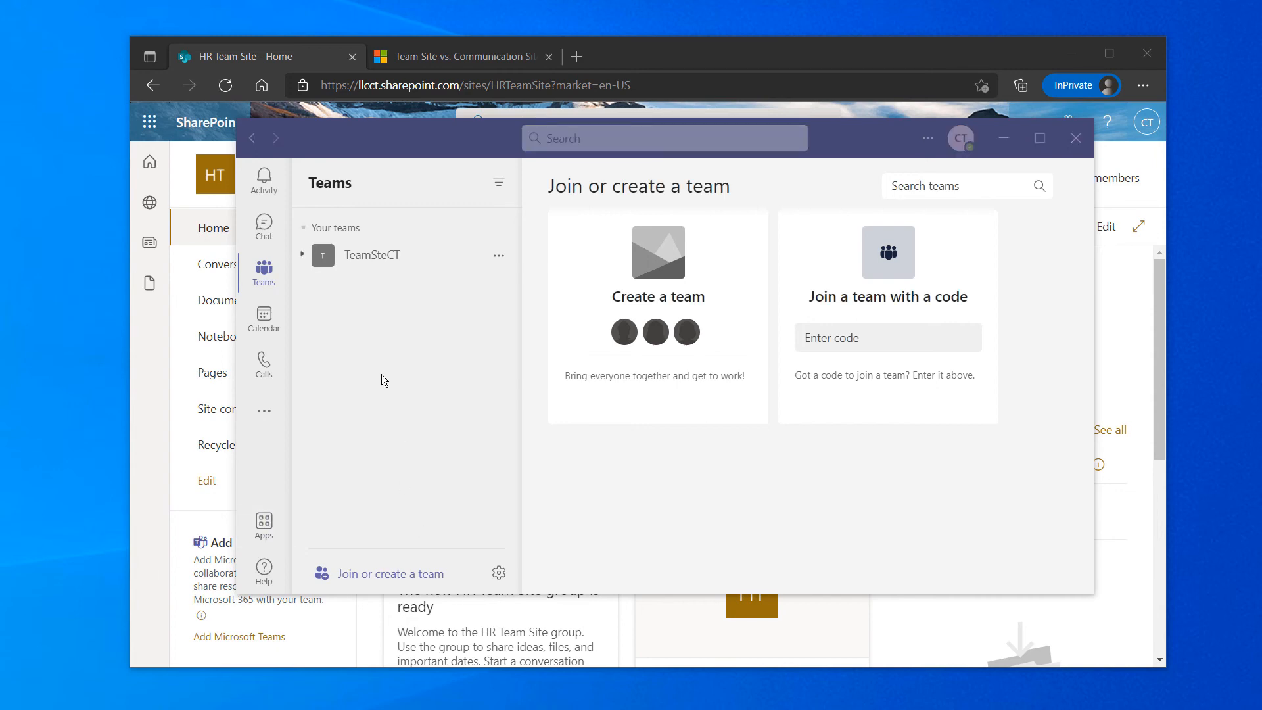
# Start creating a Teams team from an existing Microsoft 365 group, then go back
pyautogui.click(351, 575)
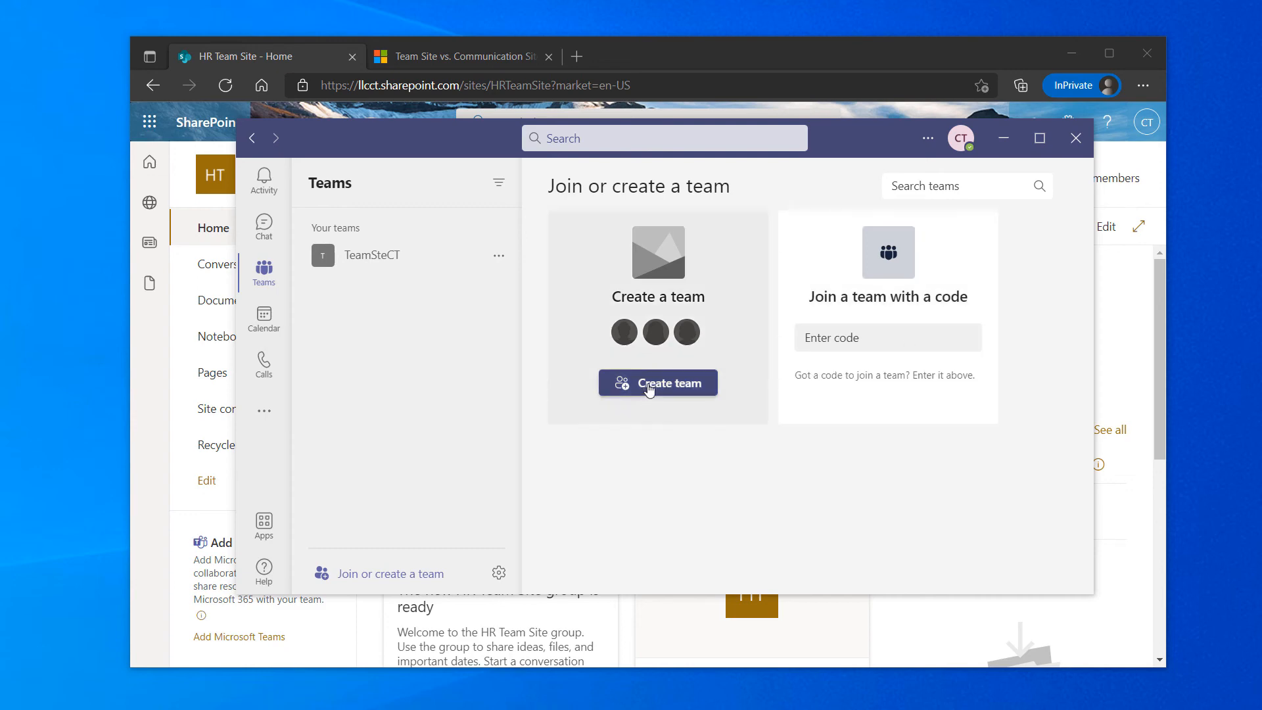
pyautogui.click(653, 384)
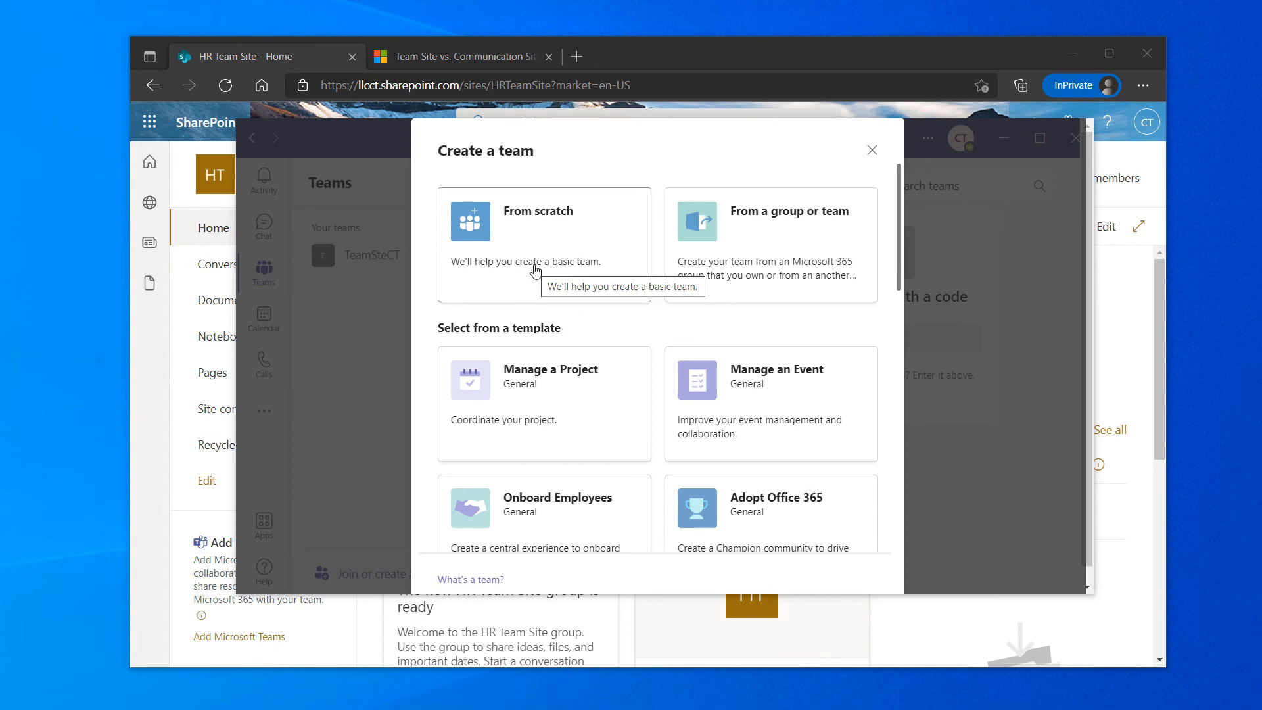
pyautogui.click(762, 239)
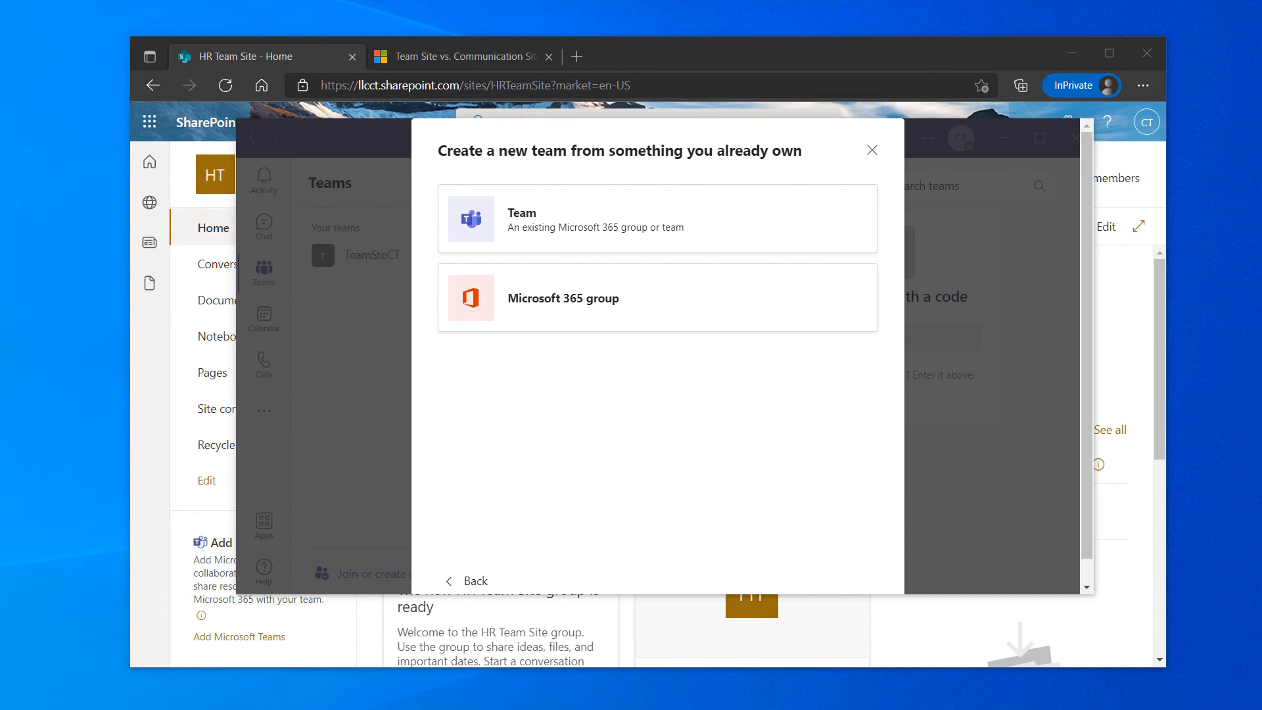
pyautogui.click(646, 302)
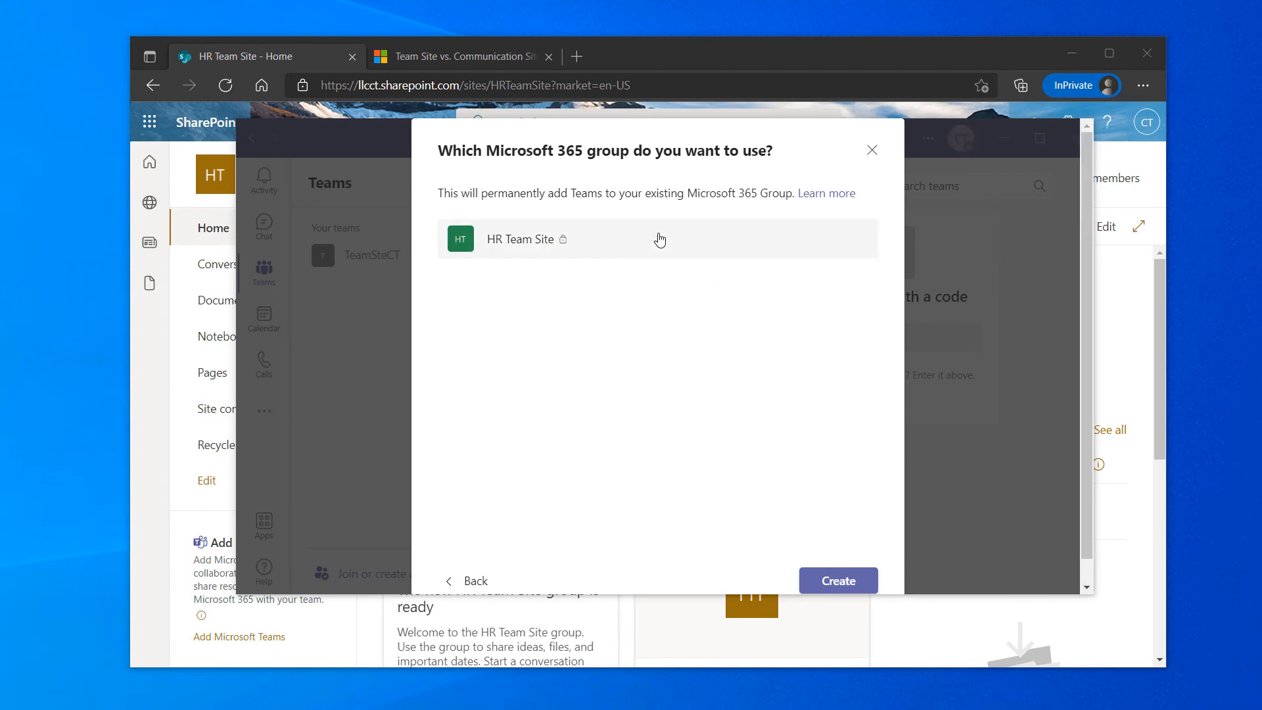
pyautogui.click(475, 583)
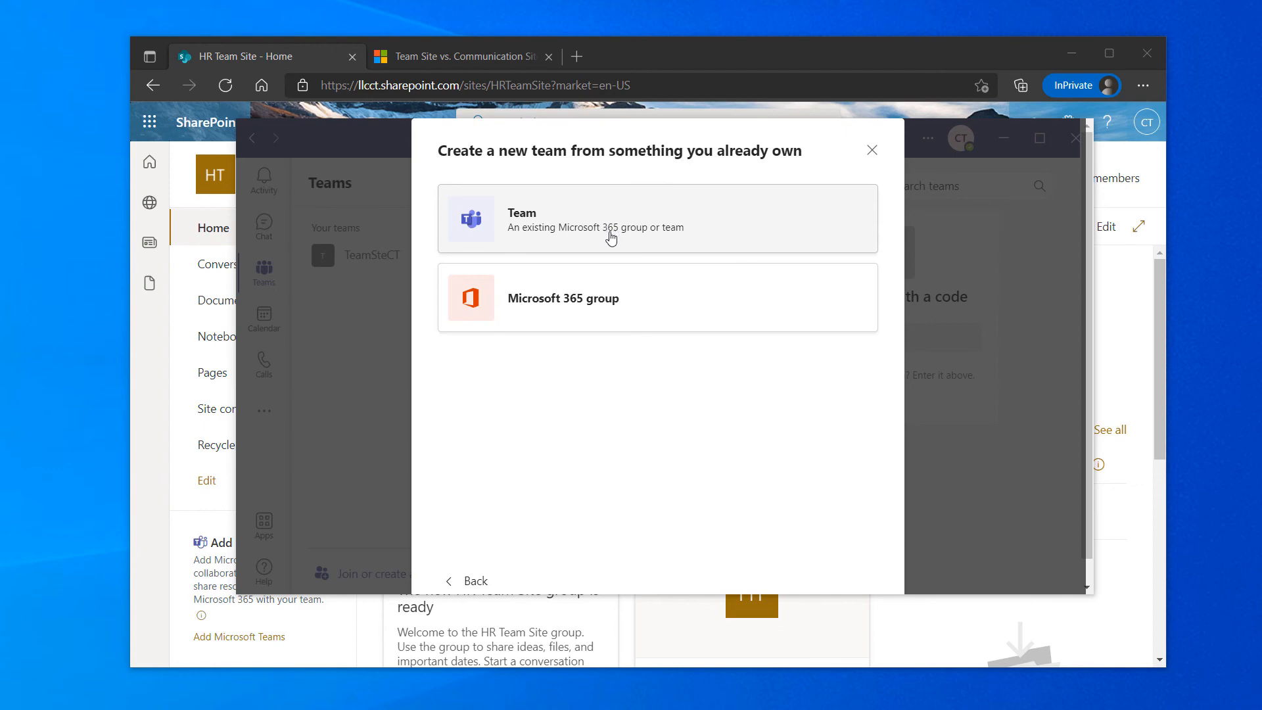
# Select the HR Team Site group, back out again, and cancel creating the team
pyautogui.click(611, 300)
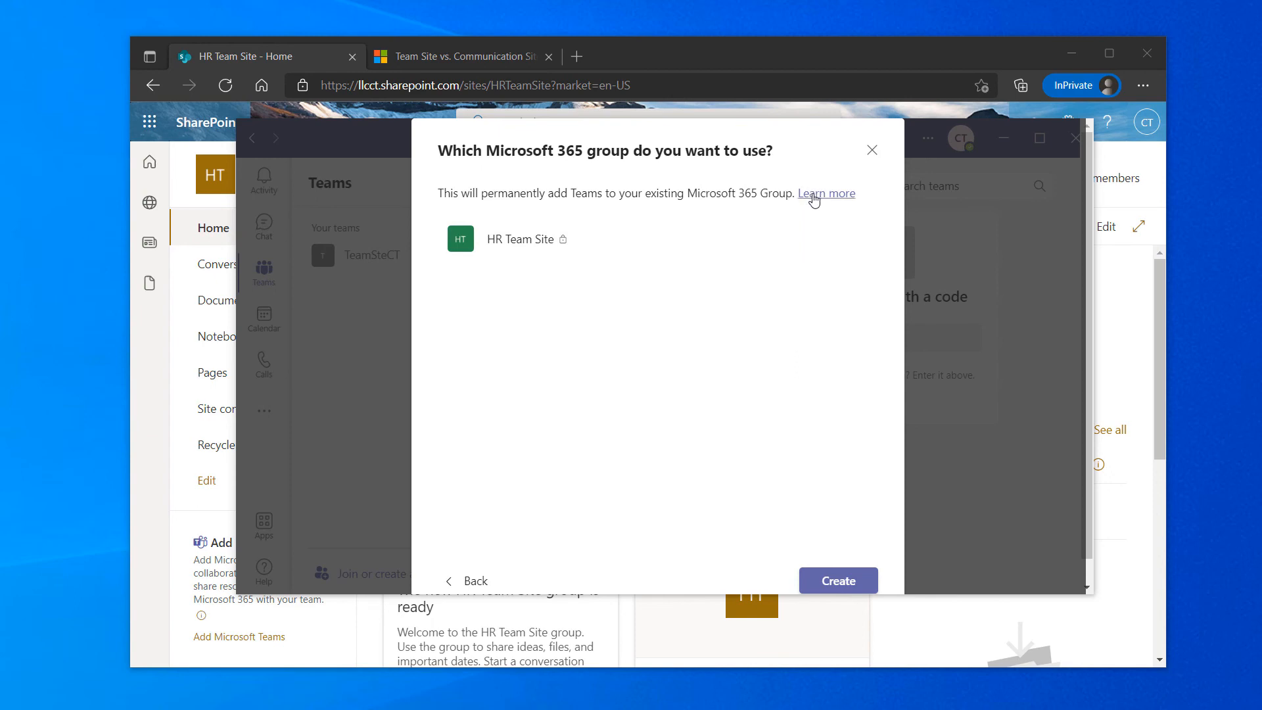
pyautogui.click(511, 246)
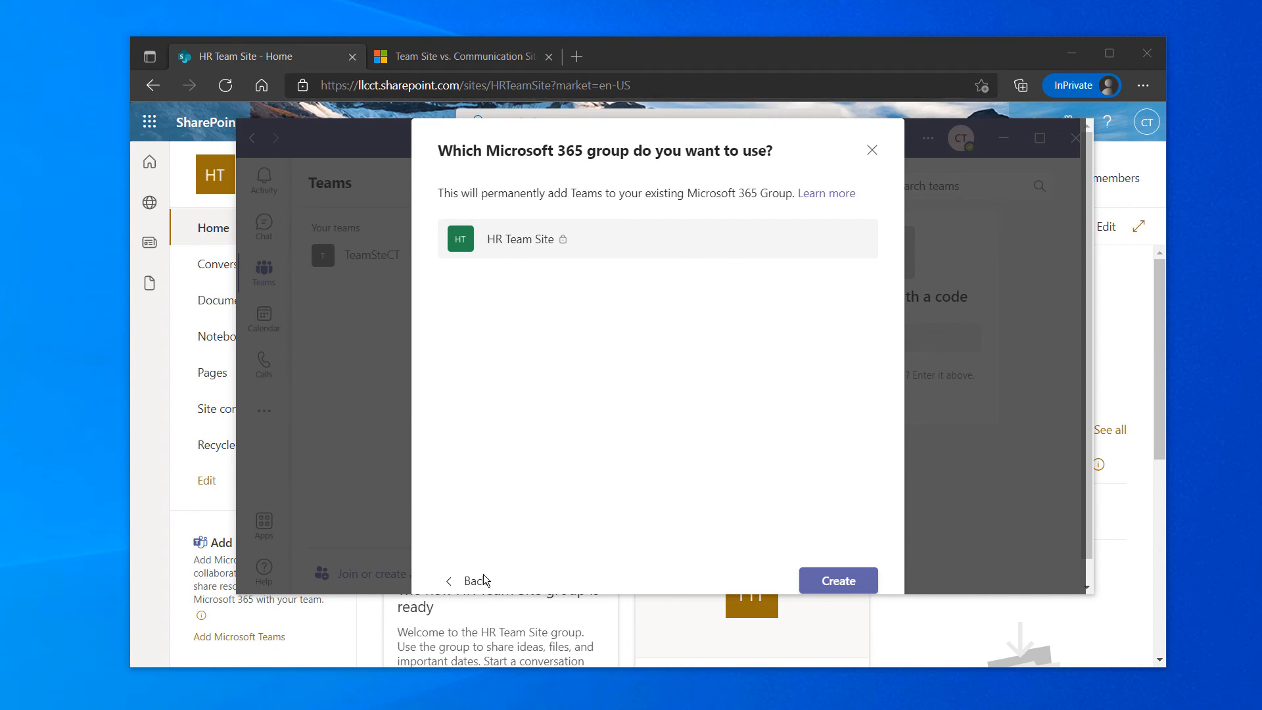
pyautogui.click(464, 582)
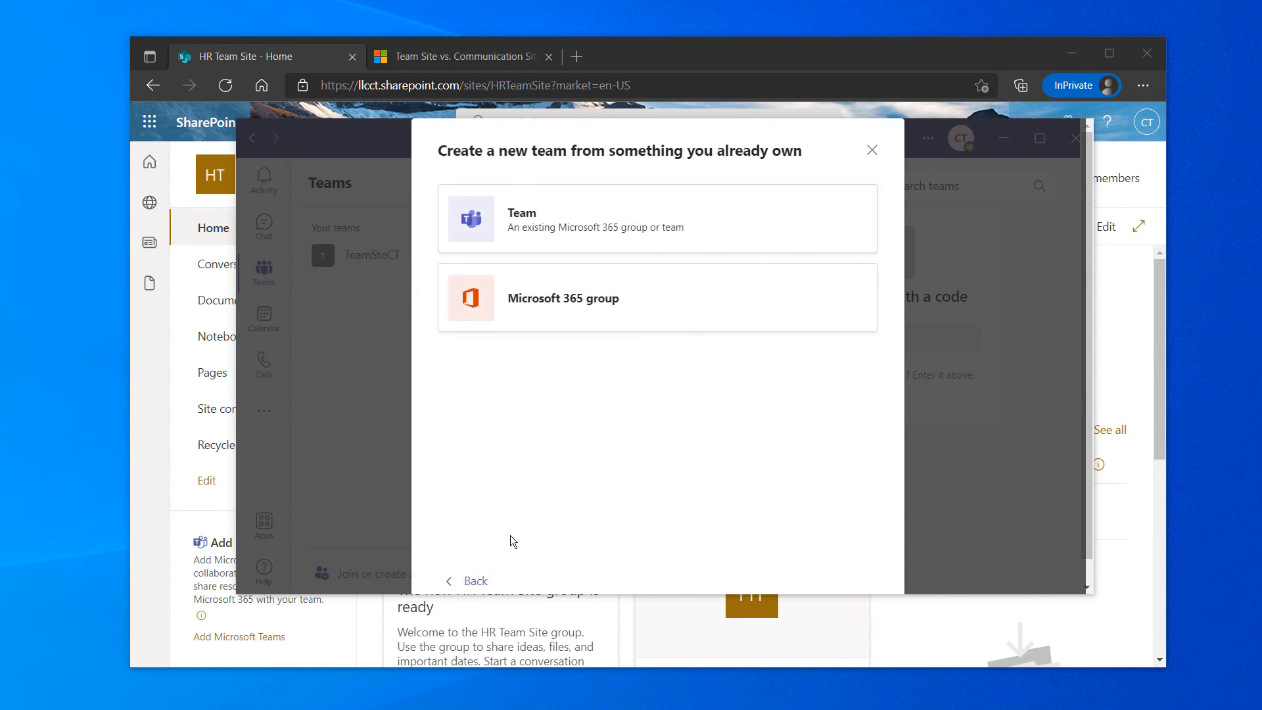
pyautogui.click(870, 151)
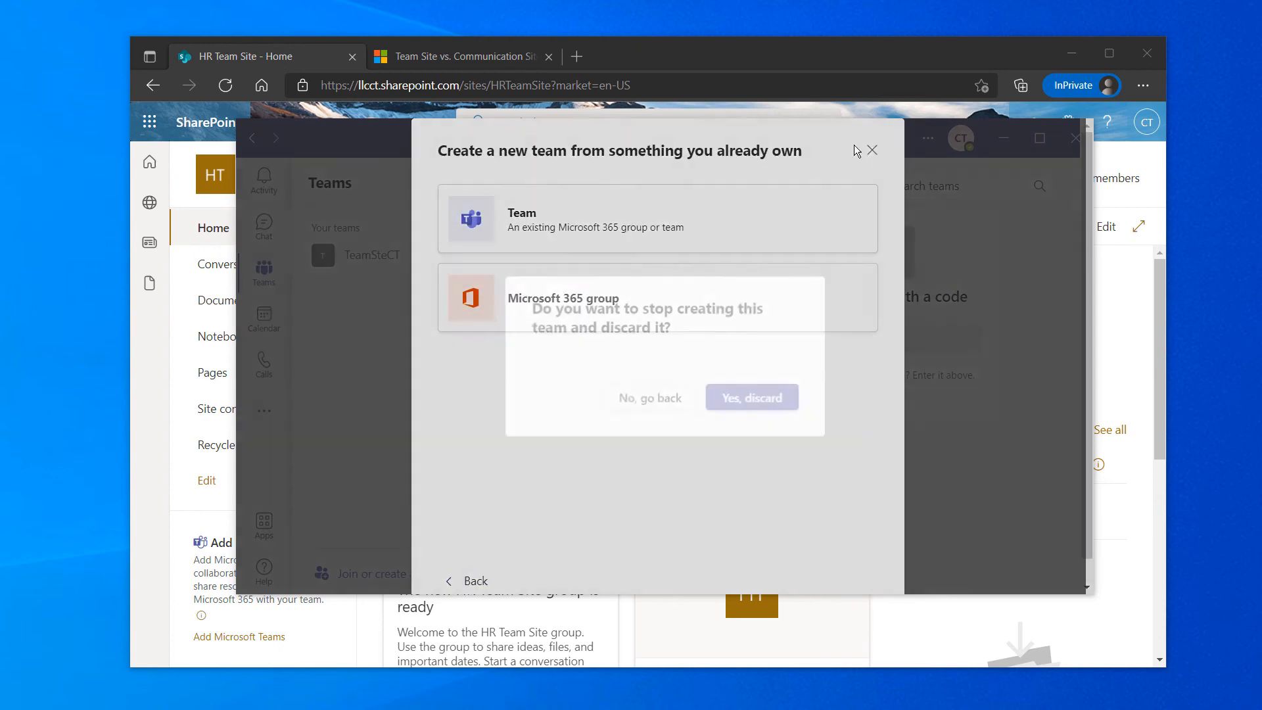
# Discard the unfinished team, then add Microsoft Teams from the HR Team Site home page
pyautogui.click(740, 398)
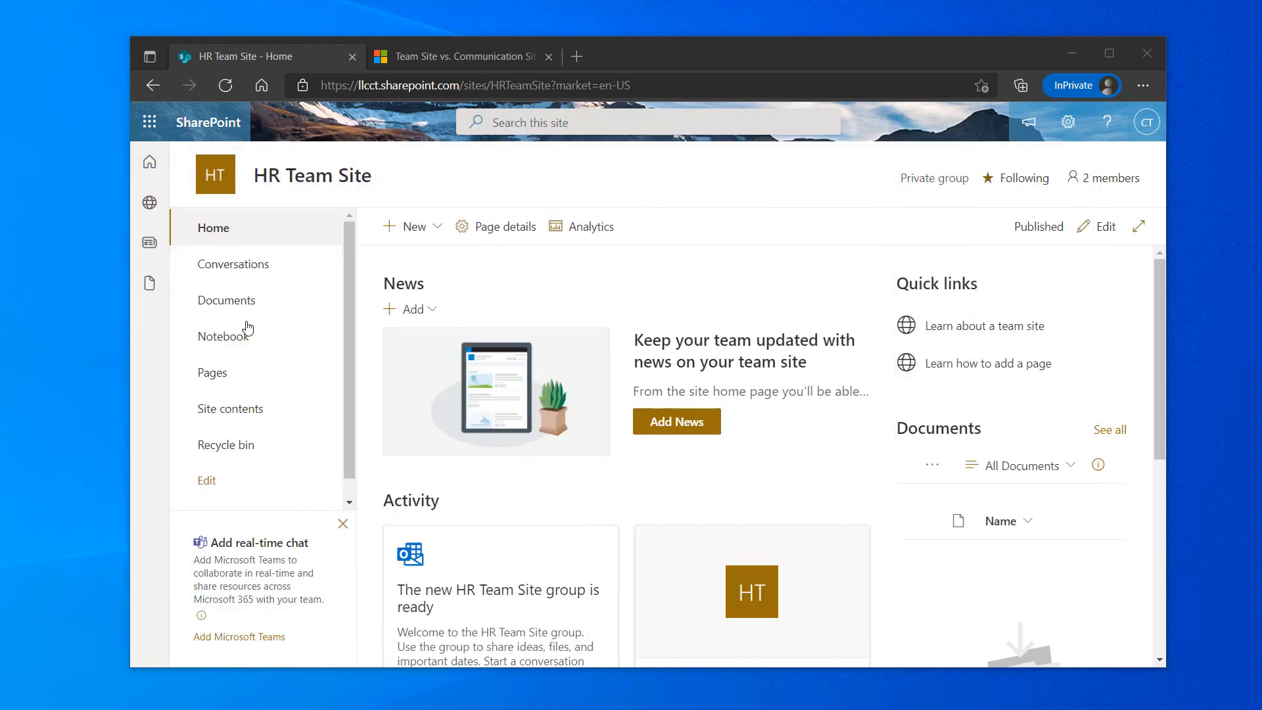
pyautogui.click(239, 637)
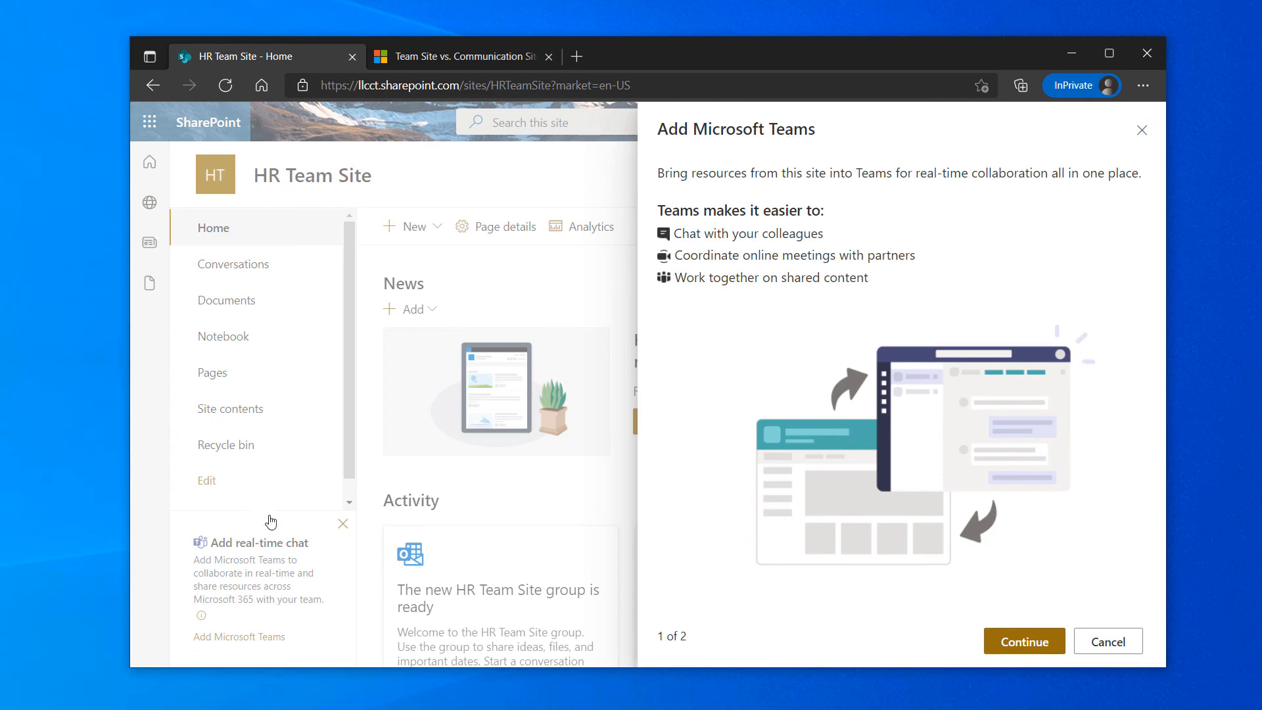
pyautogui.click(1013, 640)
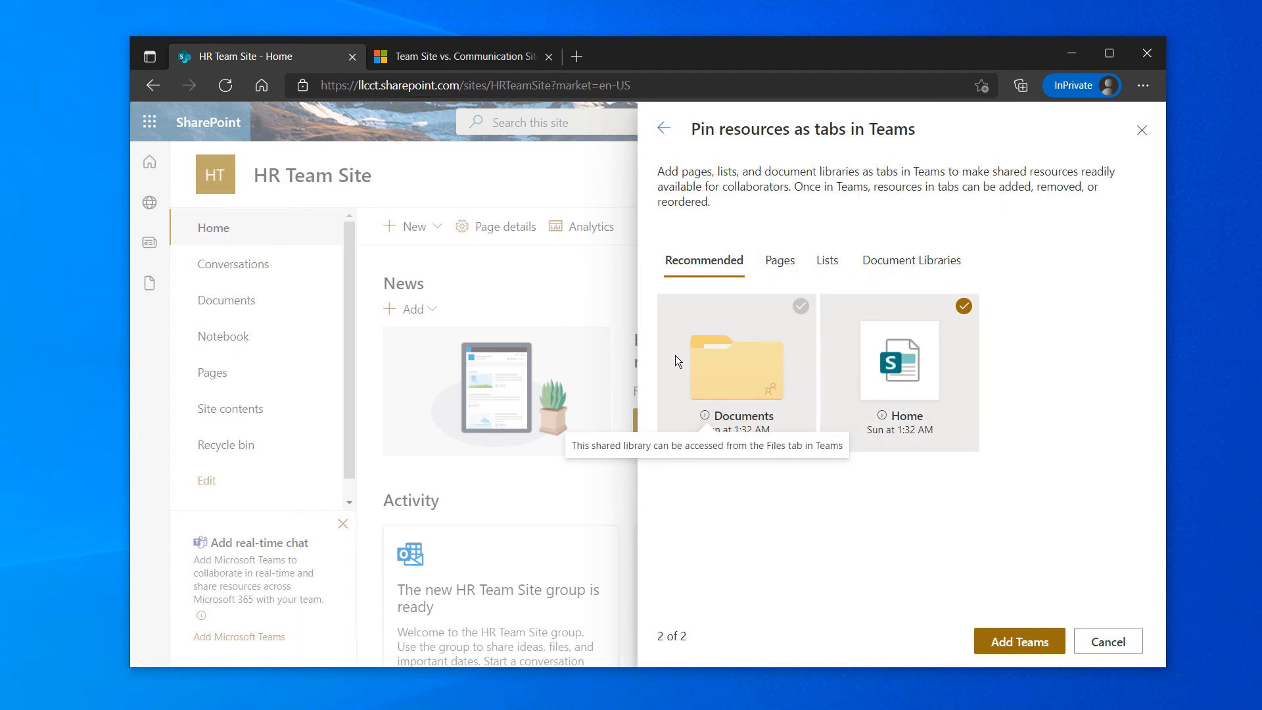
# Review the Pages, Lists and Document Libraries resources, then create the team with Documents and Home pinned
pyautogui.click(779, 280)
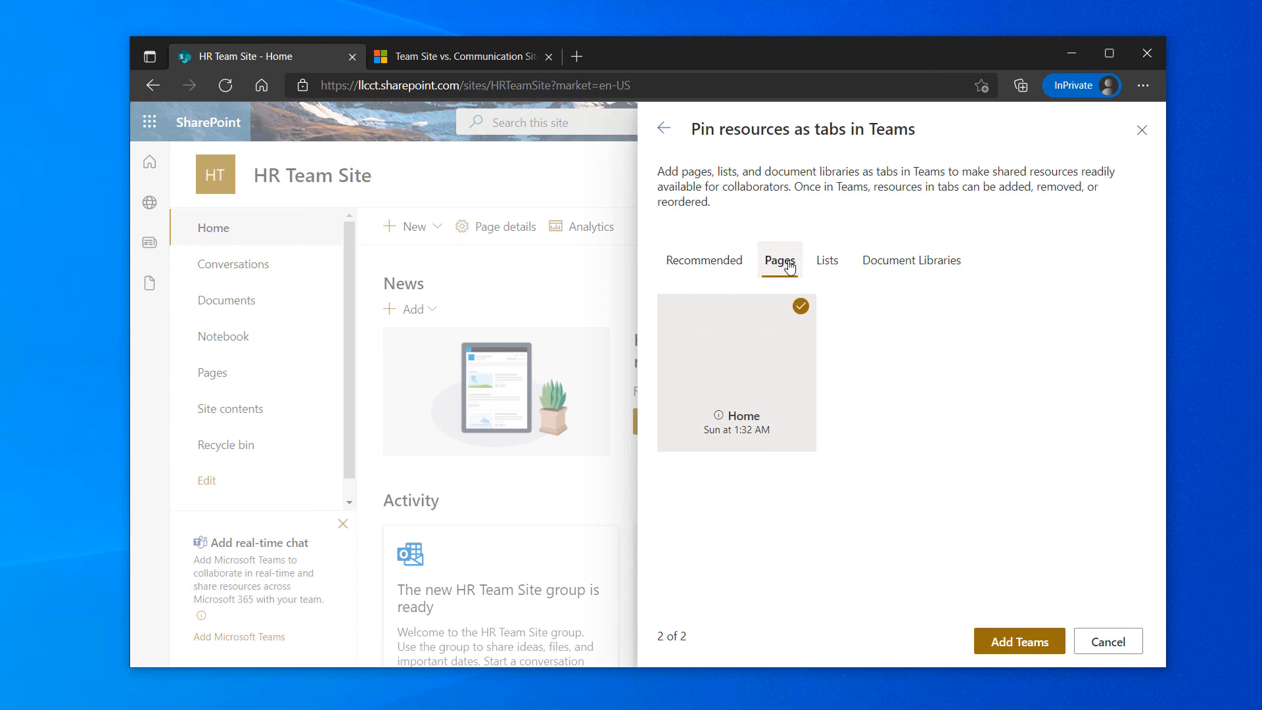
pyautogui.click(827, 261)
pyautogui.click(894, 262)
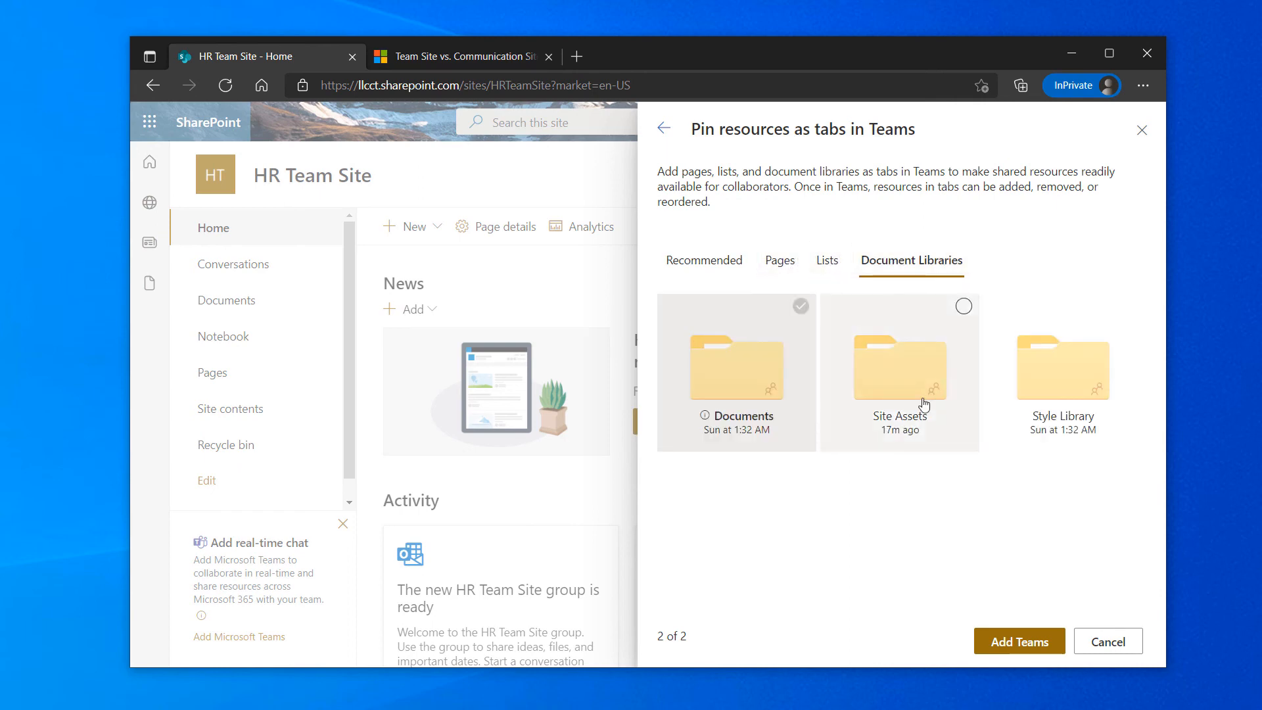
pyautogui.click(709, 263)
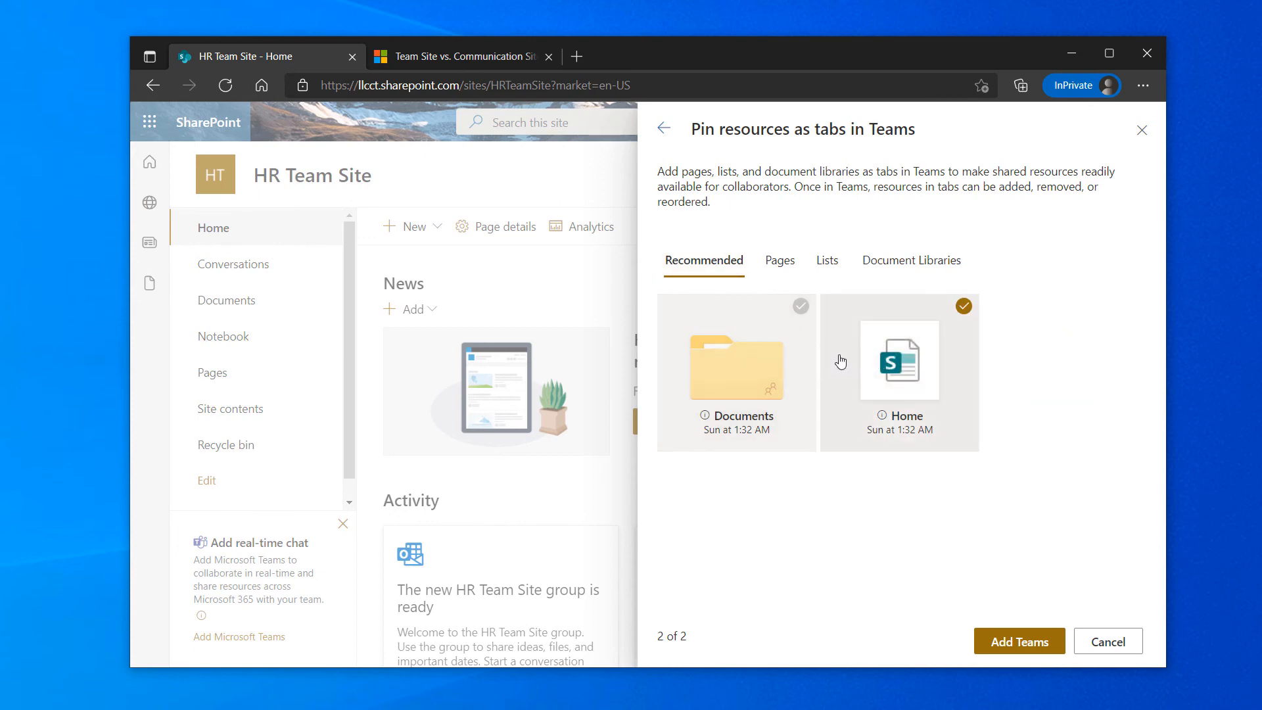
pyautogui.click(1030, 647)
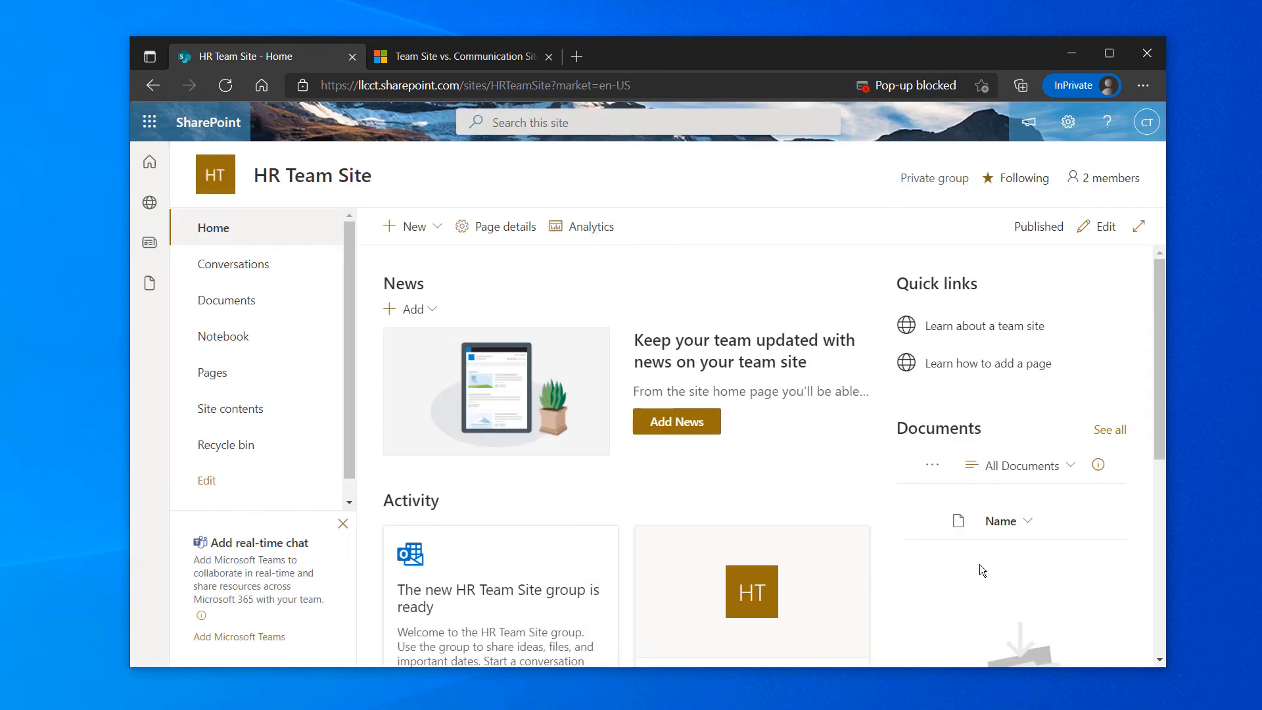
# Reload HR Team Site, dismiss the Next steps pane, and bring Teams listing HR Team Site onscreen
pyautogui.click(680, 424)
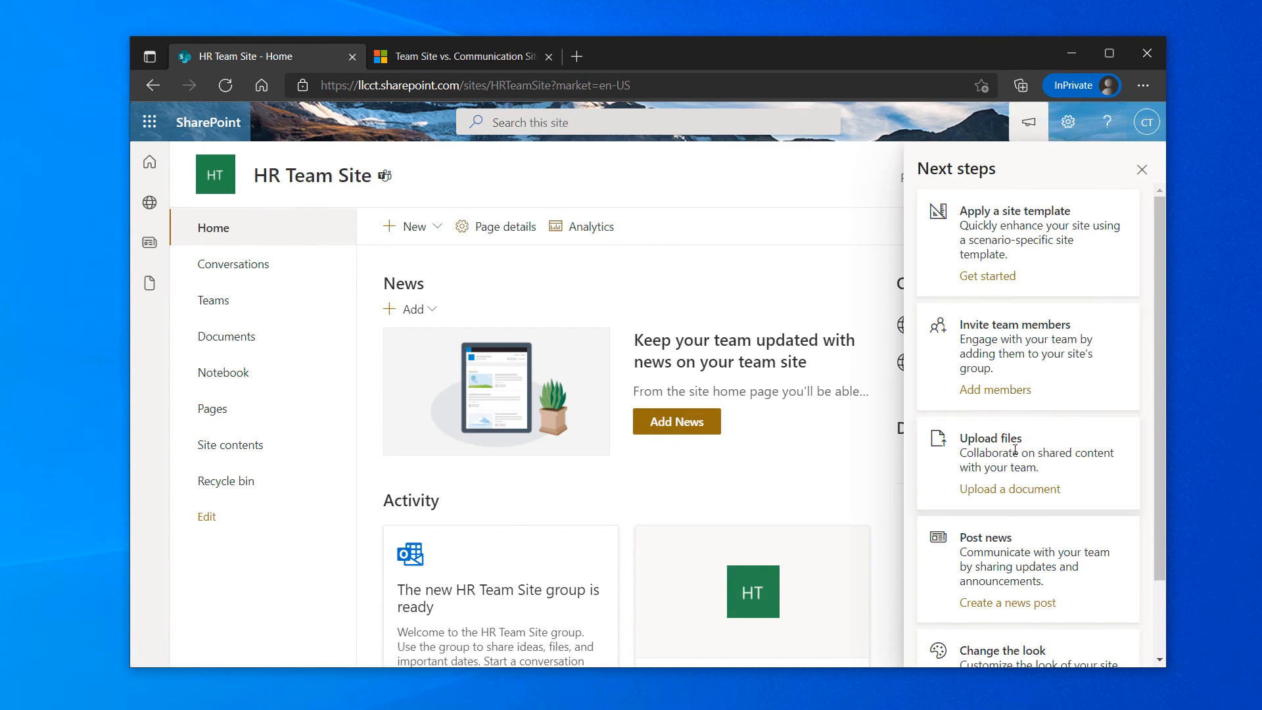
pyautogui.scroll(-2, 1017, 446)
pyautogui.scroll(2, 1025, 368)
pyautogui.scroll(-2, 1037, 426)
pyautogui.scroll(2, 1038, 421)
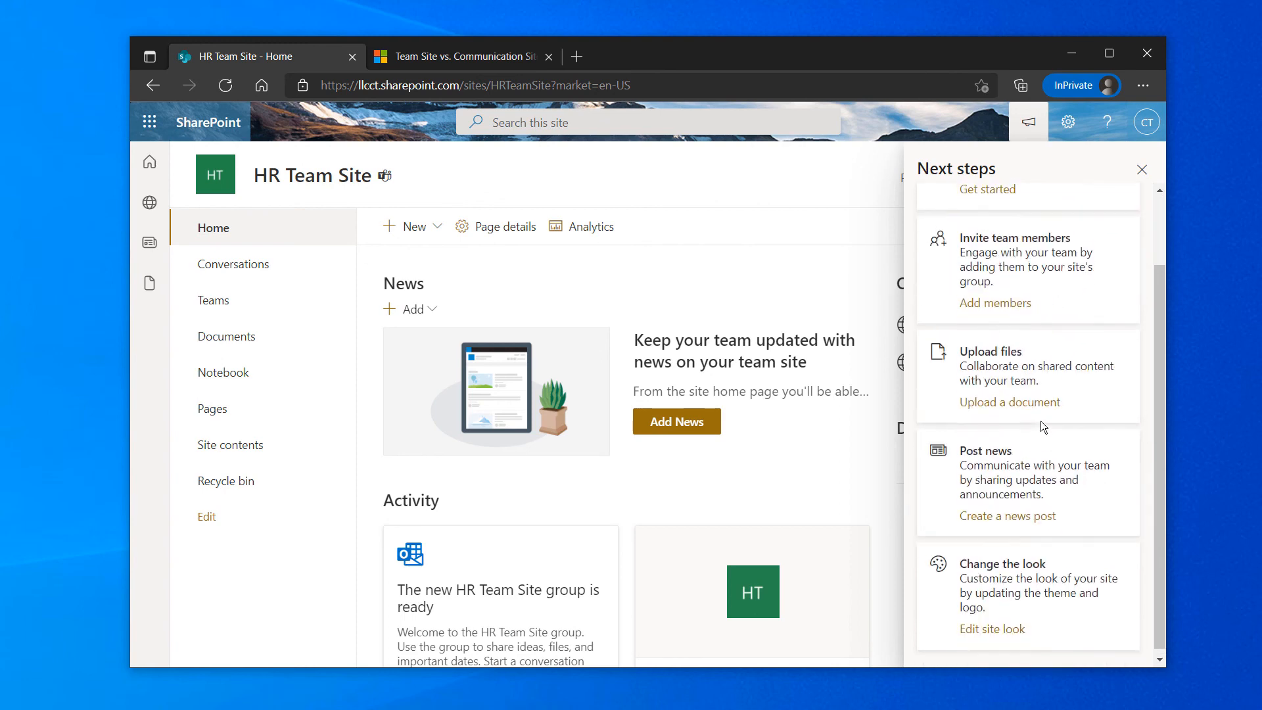
pyautogui.click(1143, 172)
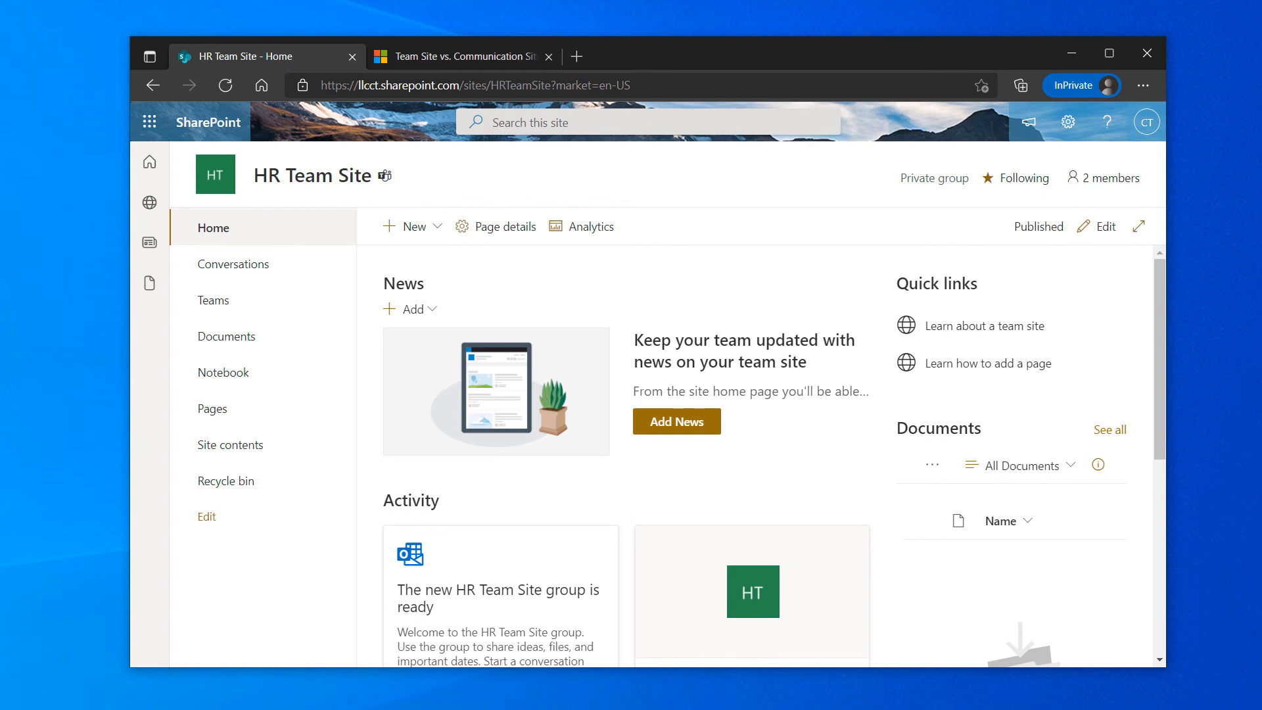
pyautogui.moveTo(0, 175); pyautogui.dragTo(801, 173)
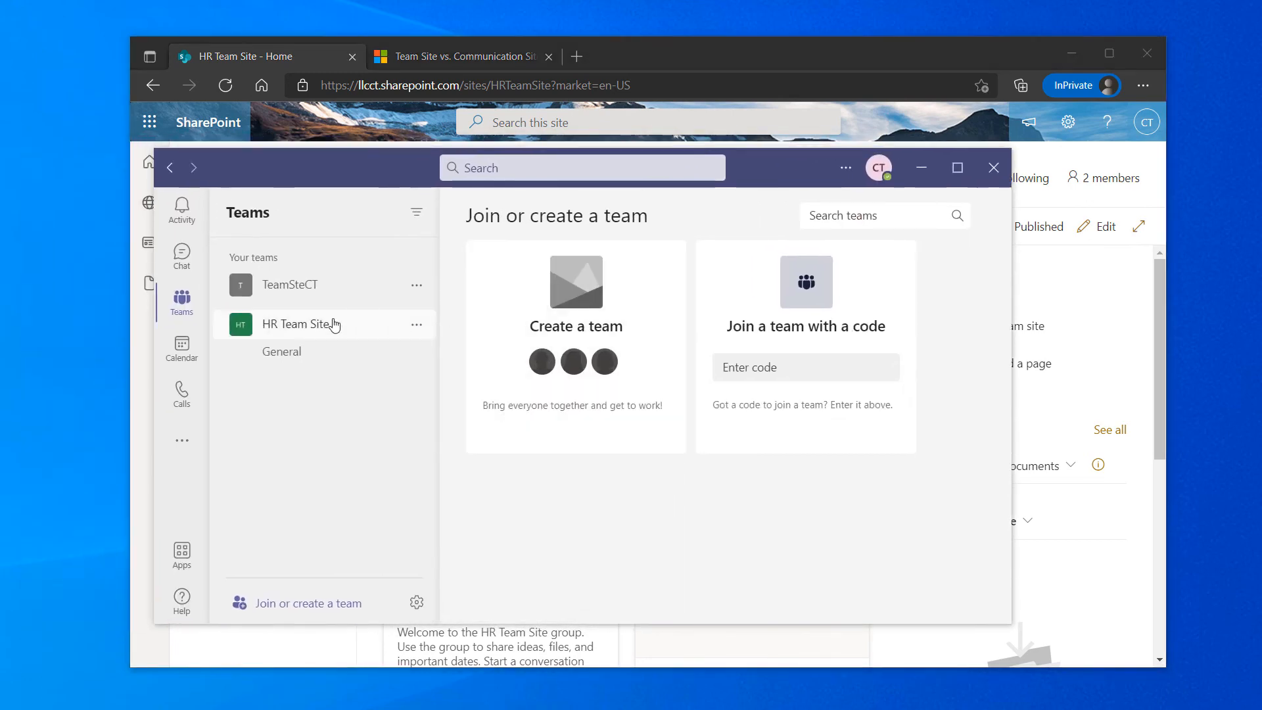
# Show the HR Team Site General channel's site home page in Teams, with the window moved aside
pyautogui.click(268, 322)
pyautogui.click(276, 328)
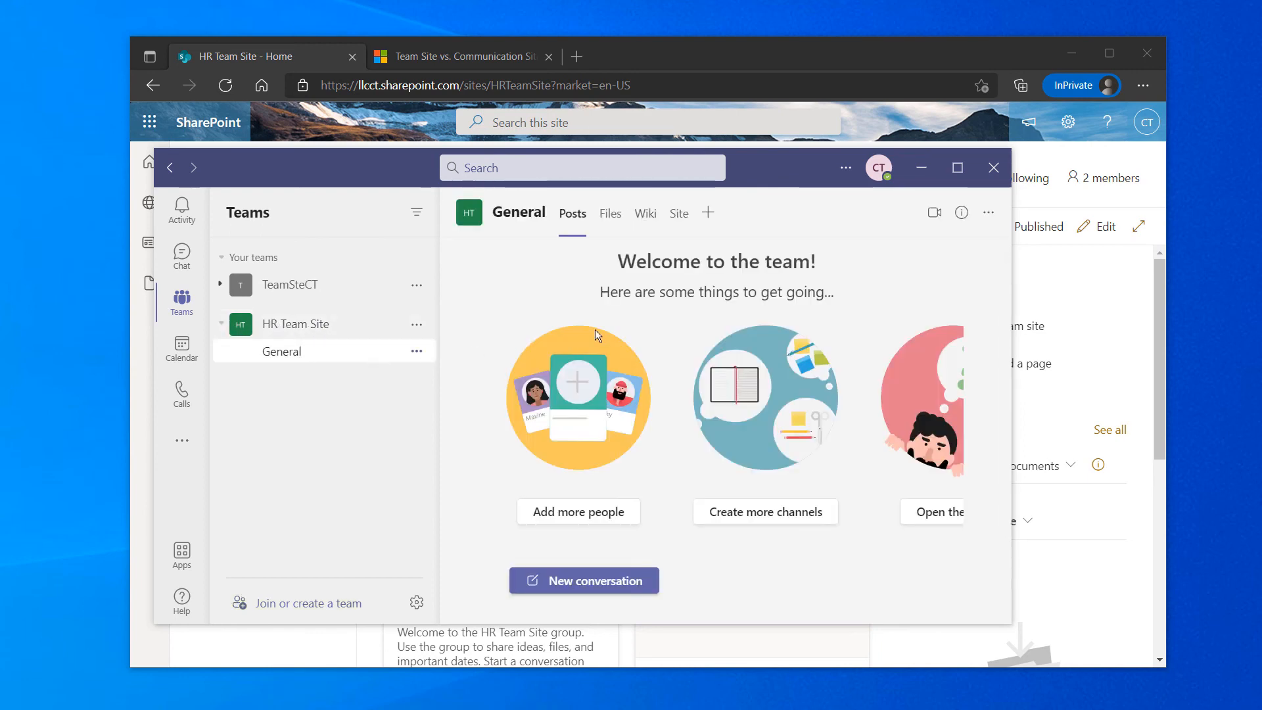
pyautogui.click(605, 215)
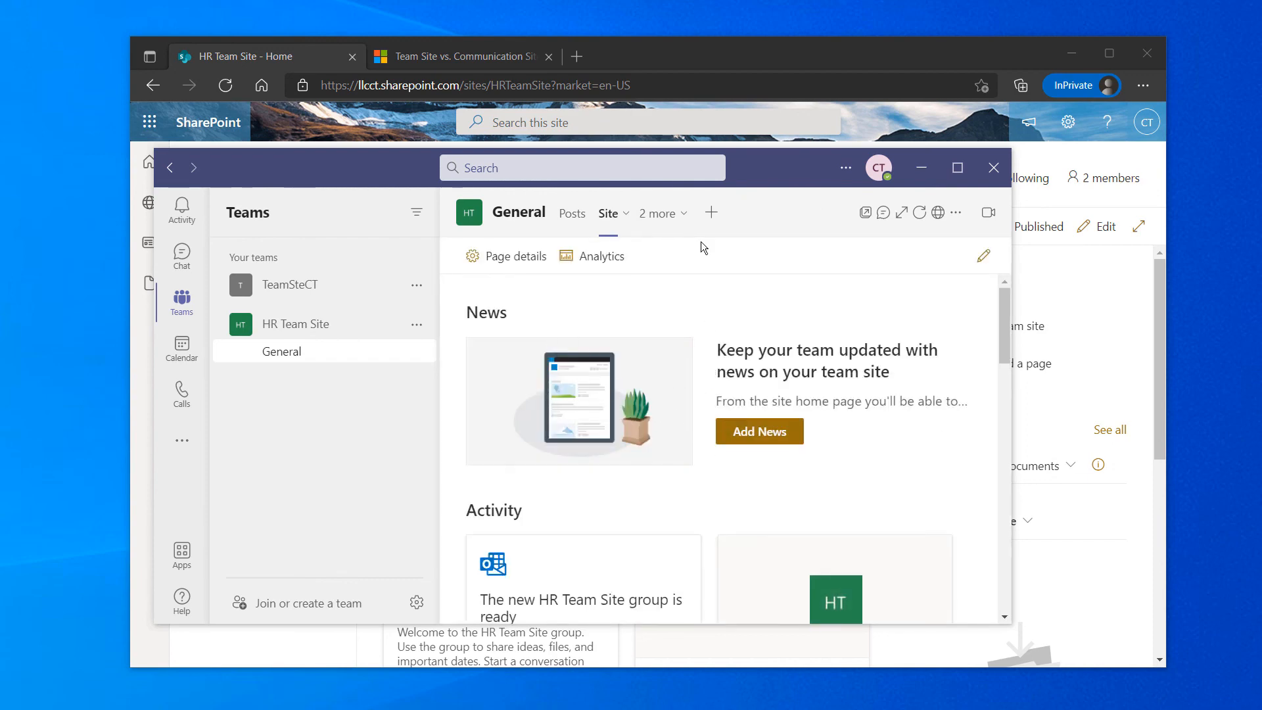
pyautogui.moveTo(753, 181); pyautogui.dragTo(792, 148)
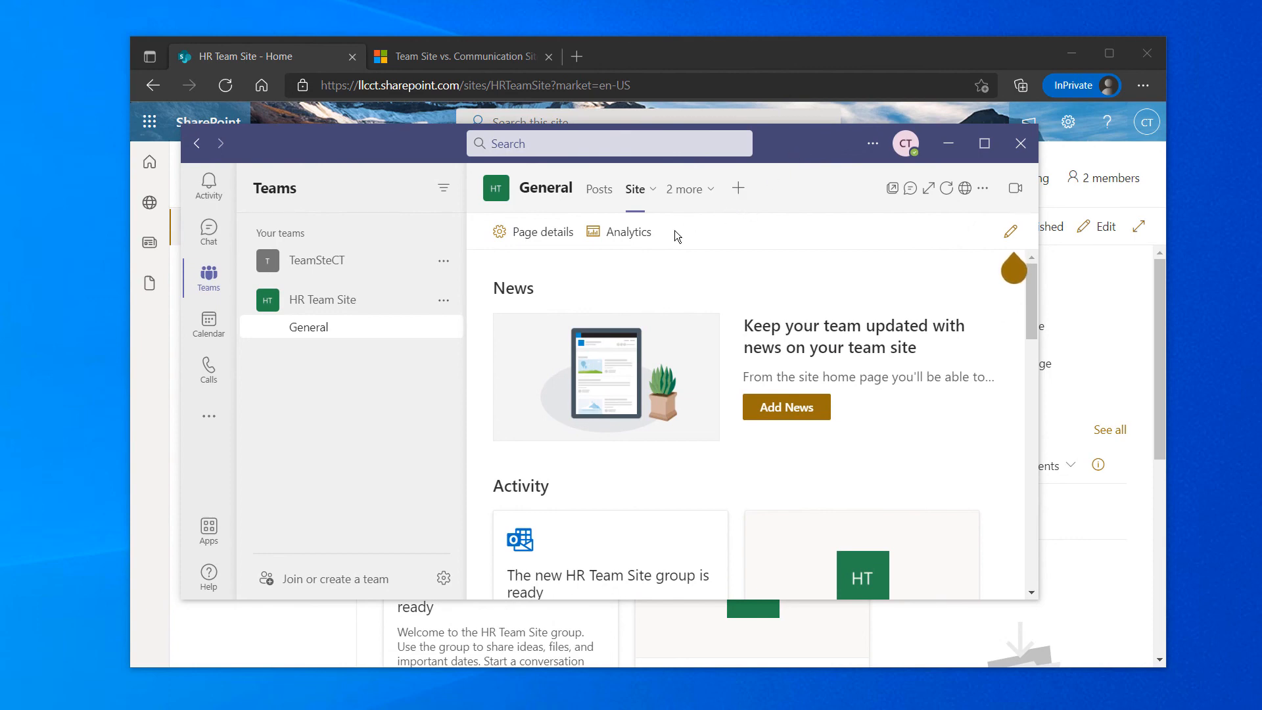
pyautogui.click(690, 191)
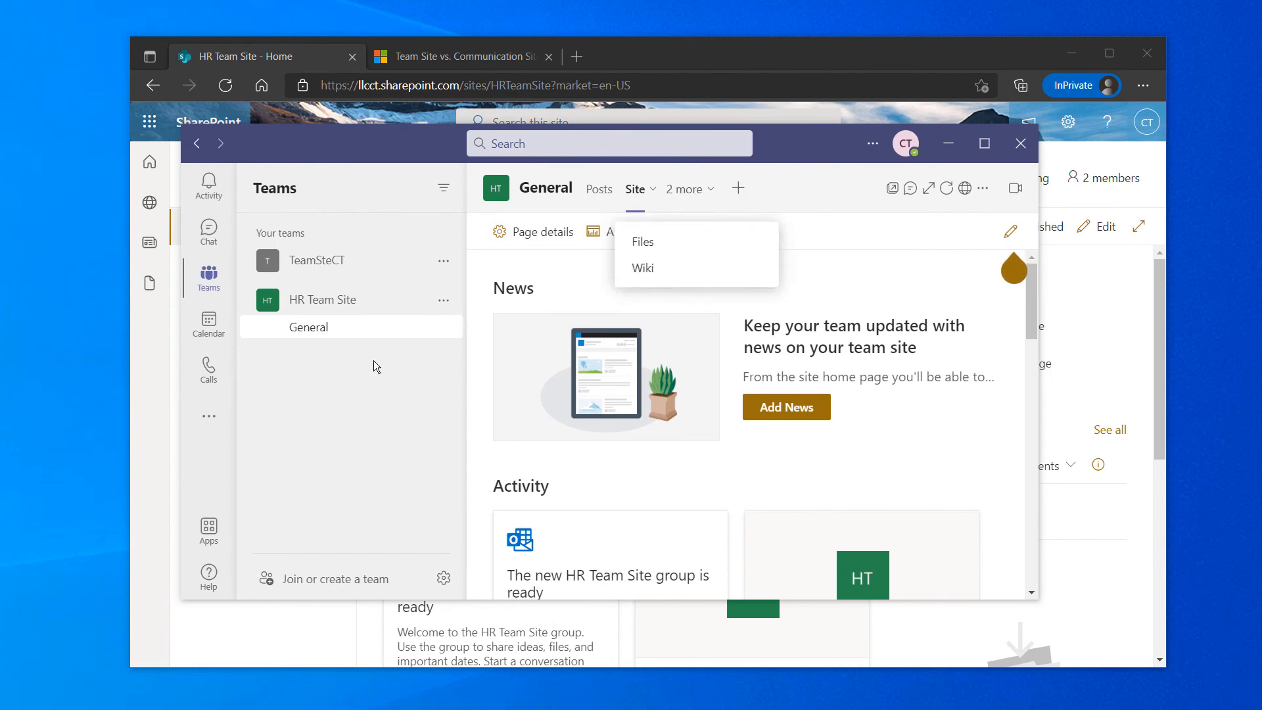
pyautogui.click(785, 186)
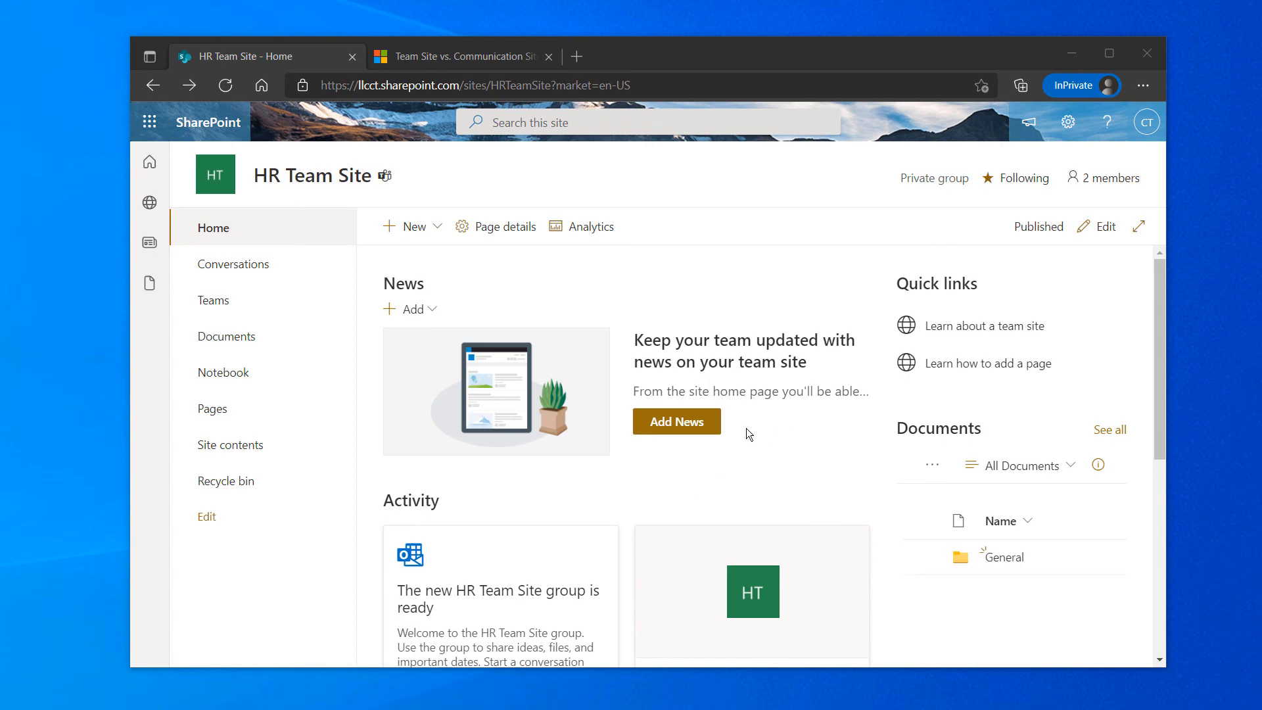
# Open the site's Documents library and its General folder, matching the channel's Files tab in Teams
pyautogui.click(240, 343)
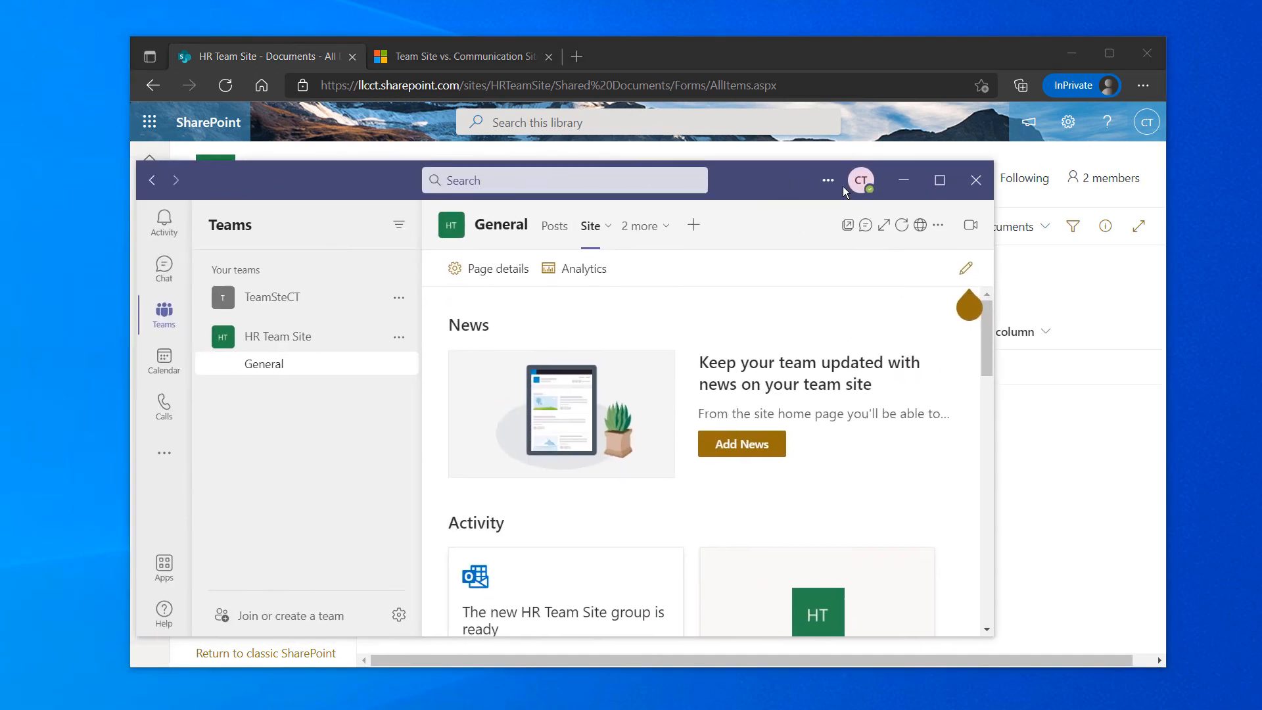
pyautogui.click(642, 228)
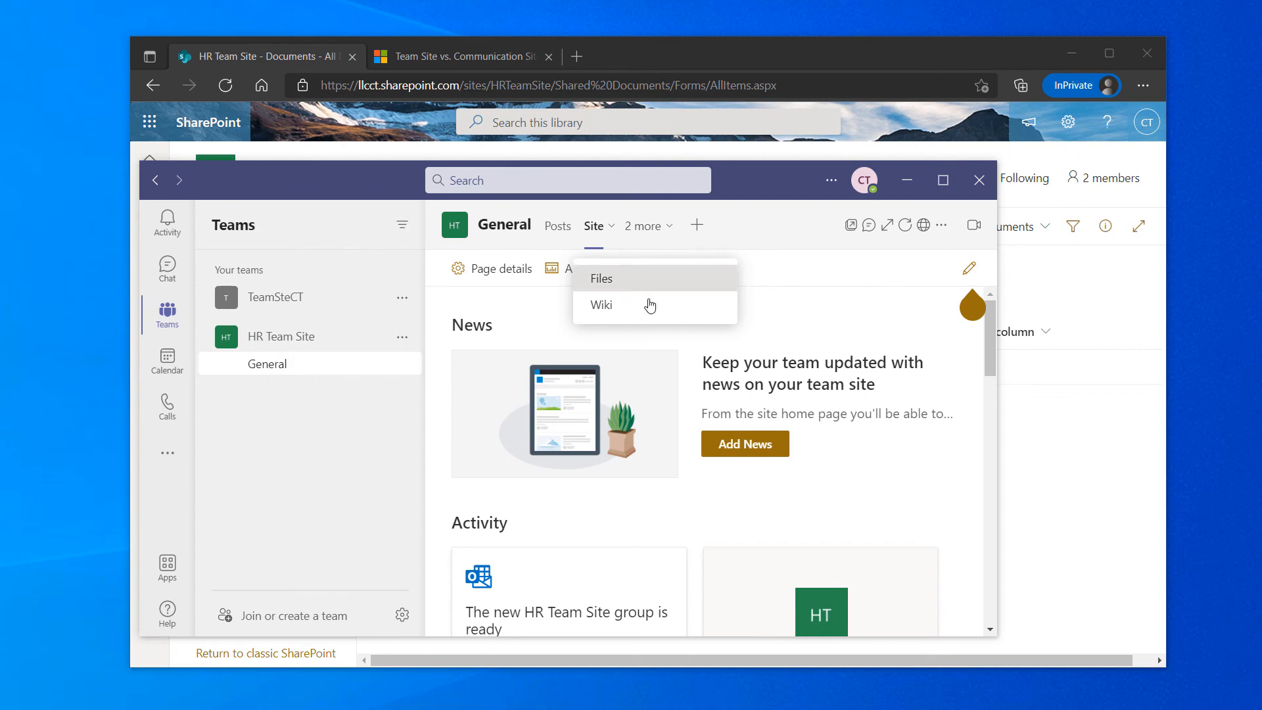
pyautogui.click(614, 289)
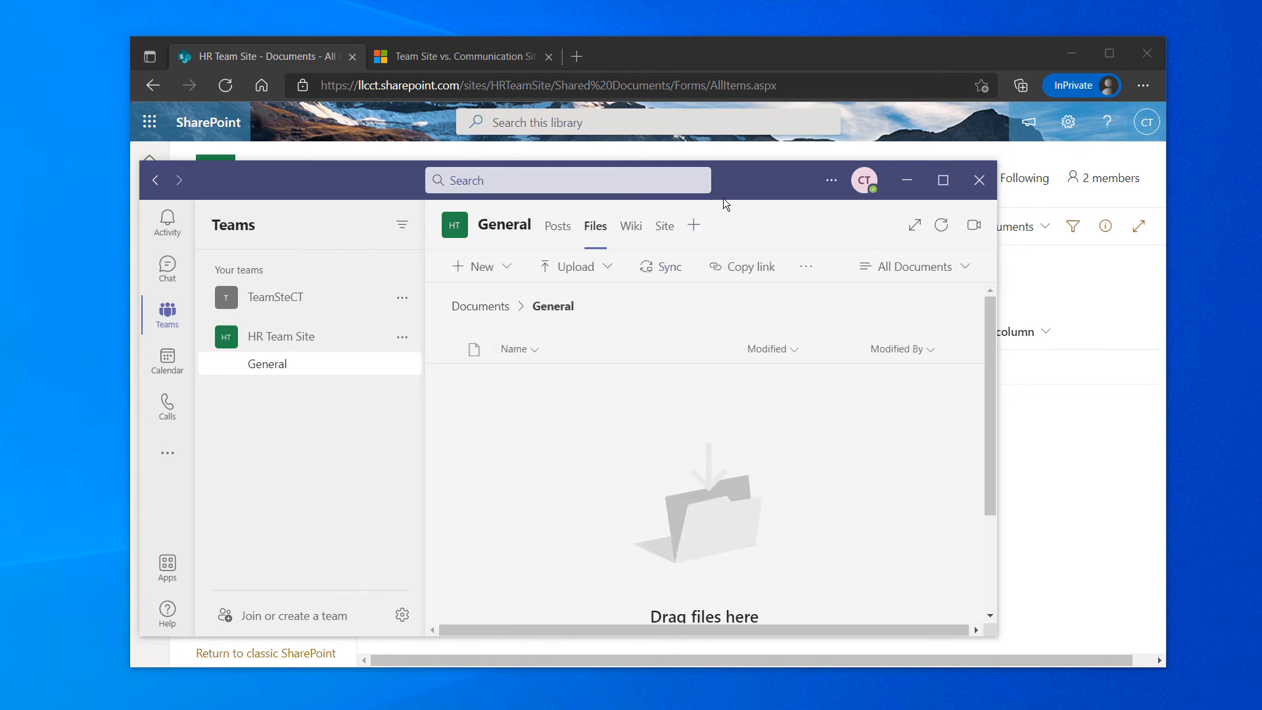
pyautogui.moveTo(722, 198); pyautogui.dragTo(0, 268)
pyautogui.click(484, 367)
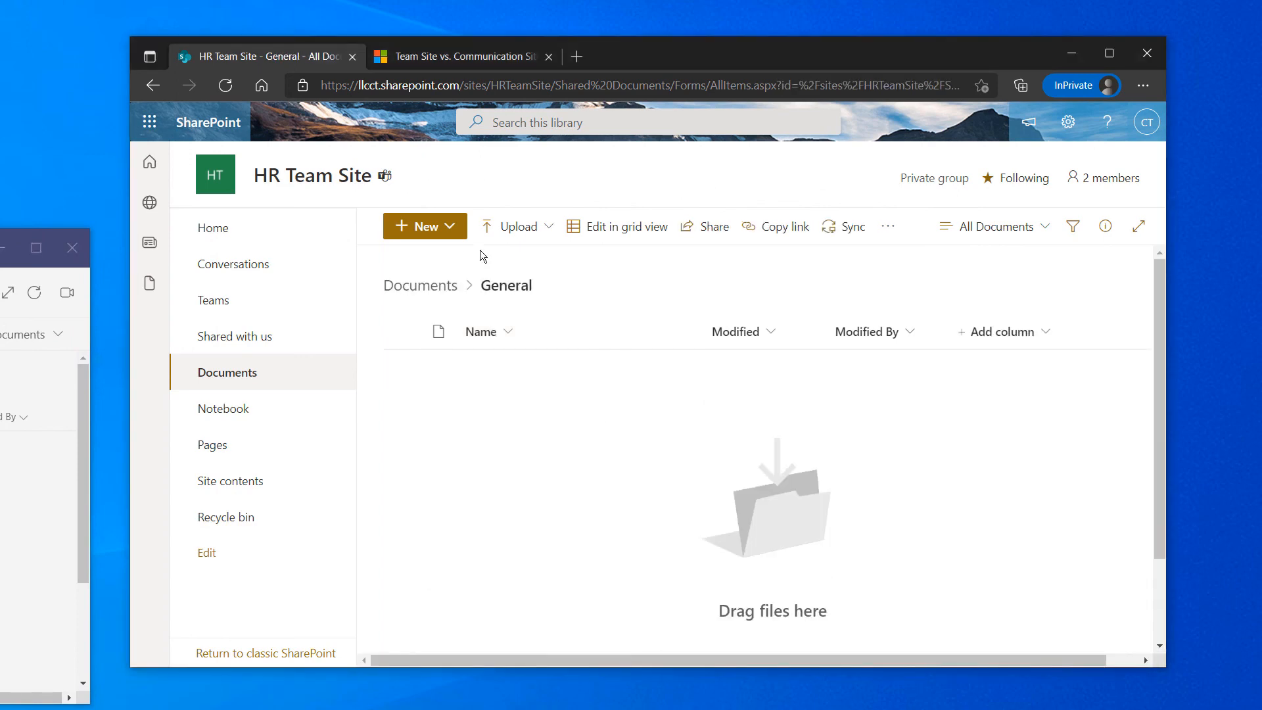
pyautogui.click(425, 226)
# Create a blank Word document in the General folder and rename it 'Document - new'
pyautogui.click(434, 289)
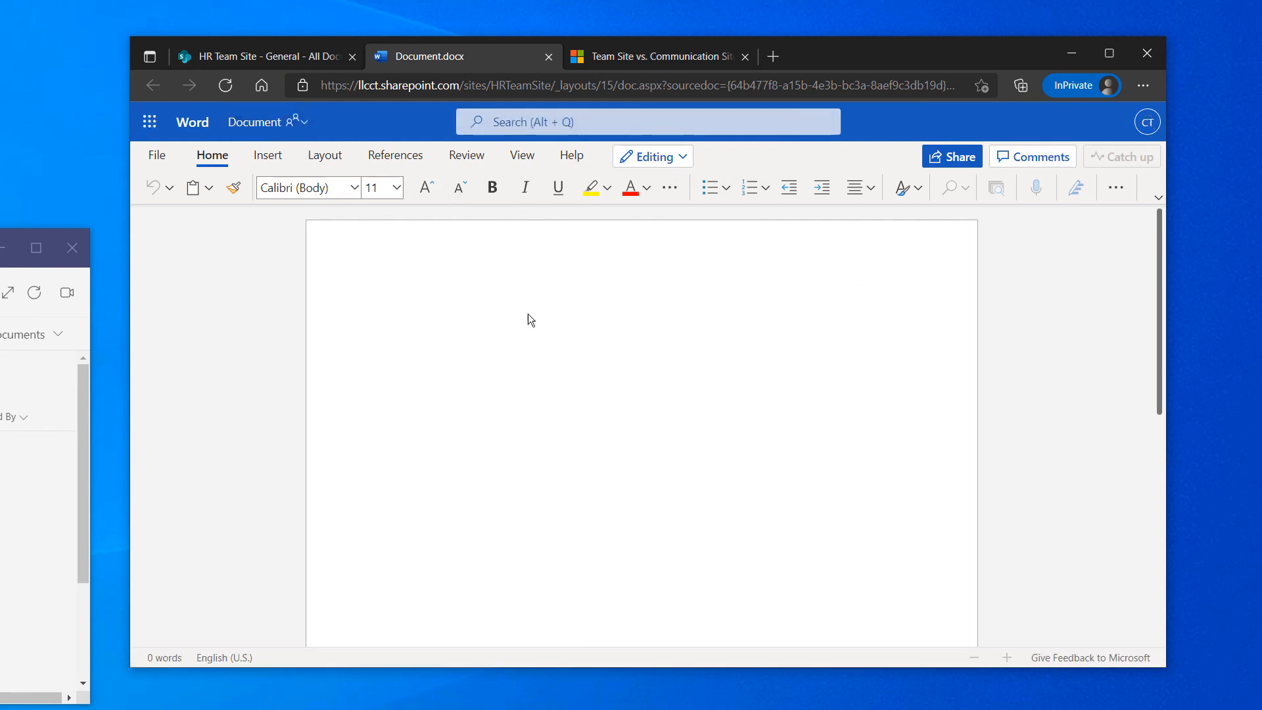
pyautogui.click(255, 122)
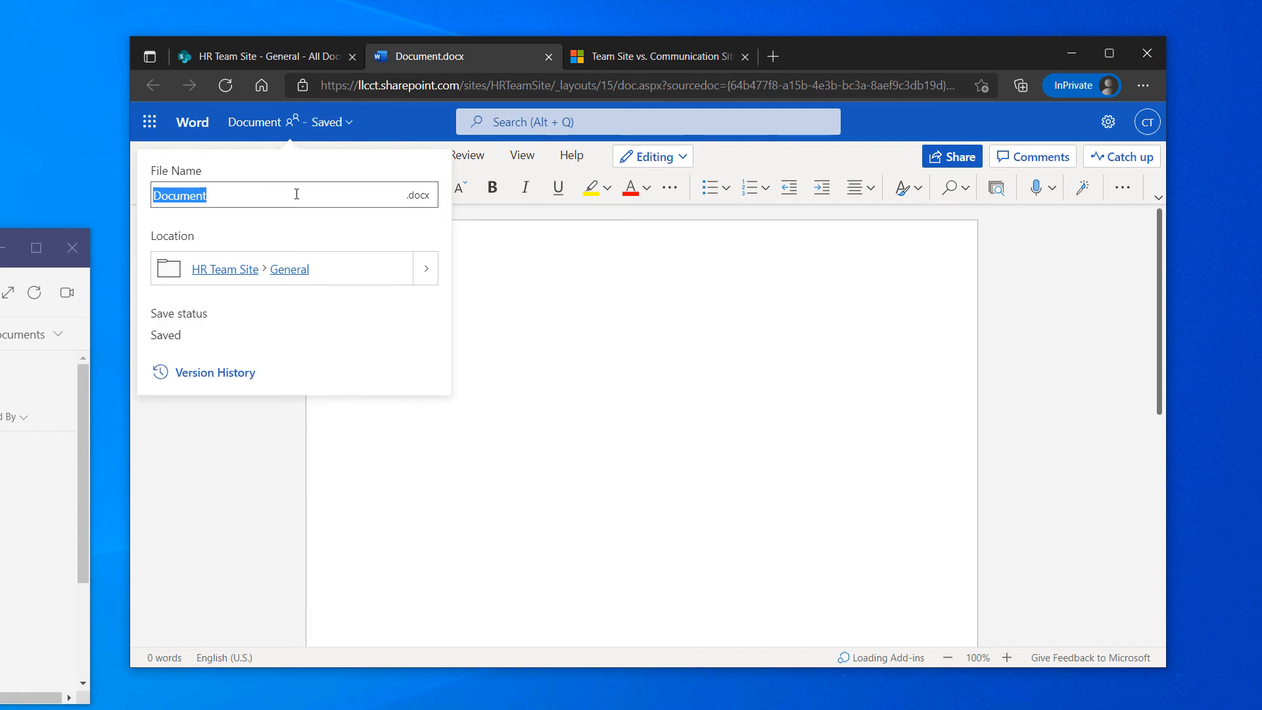
pyautogui.click(296, 194)
pyautogui.write('- new')
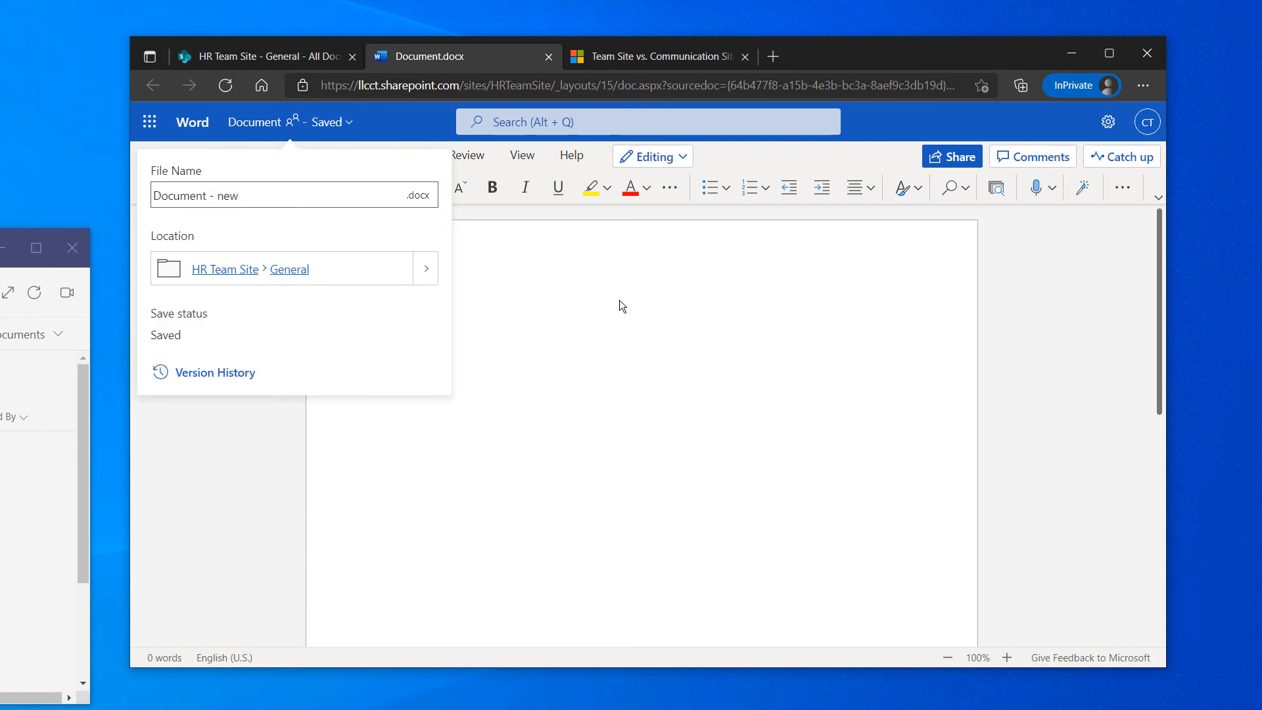
pyautogui.click(619, 300)
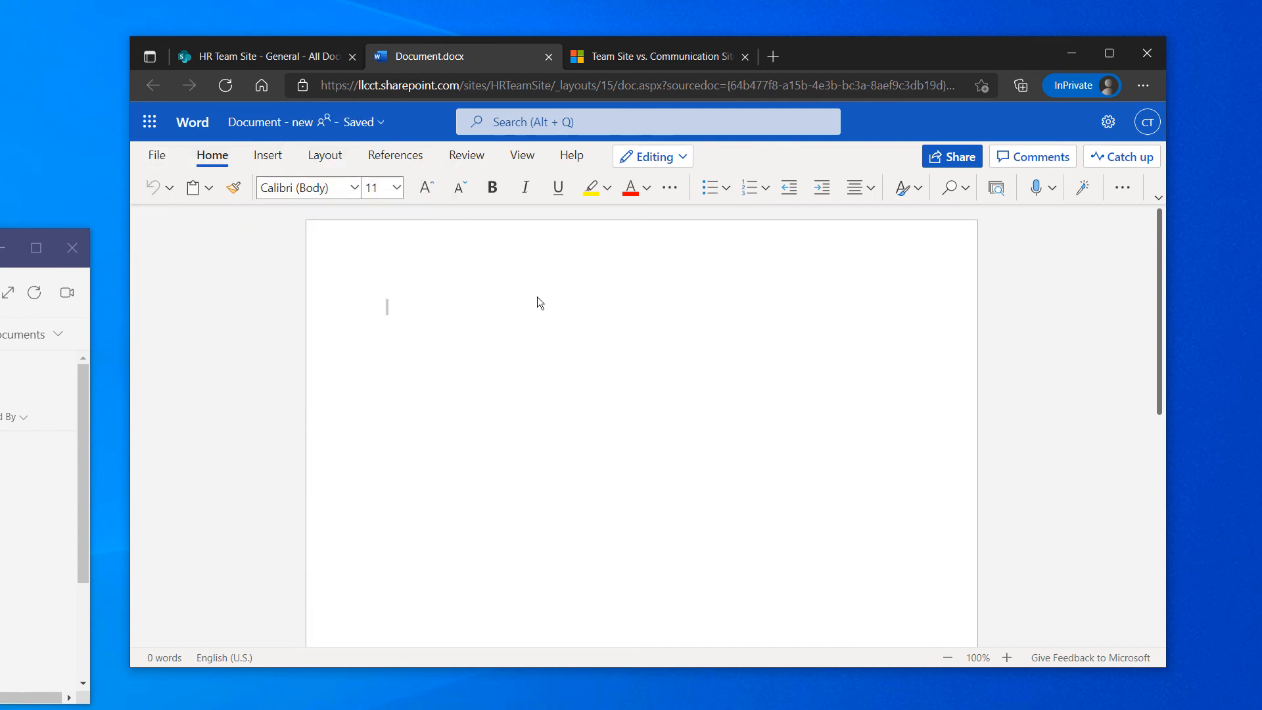
pyautogui.click(315, 58)
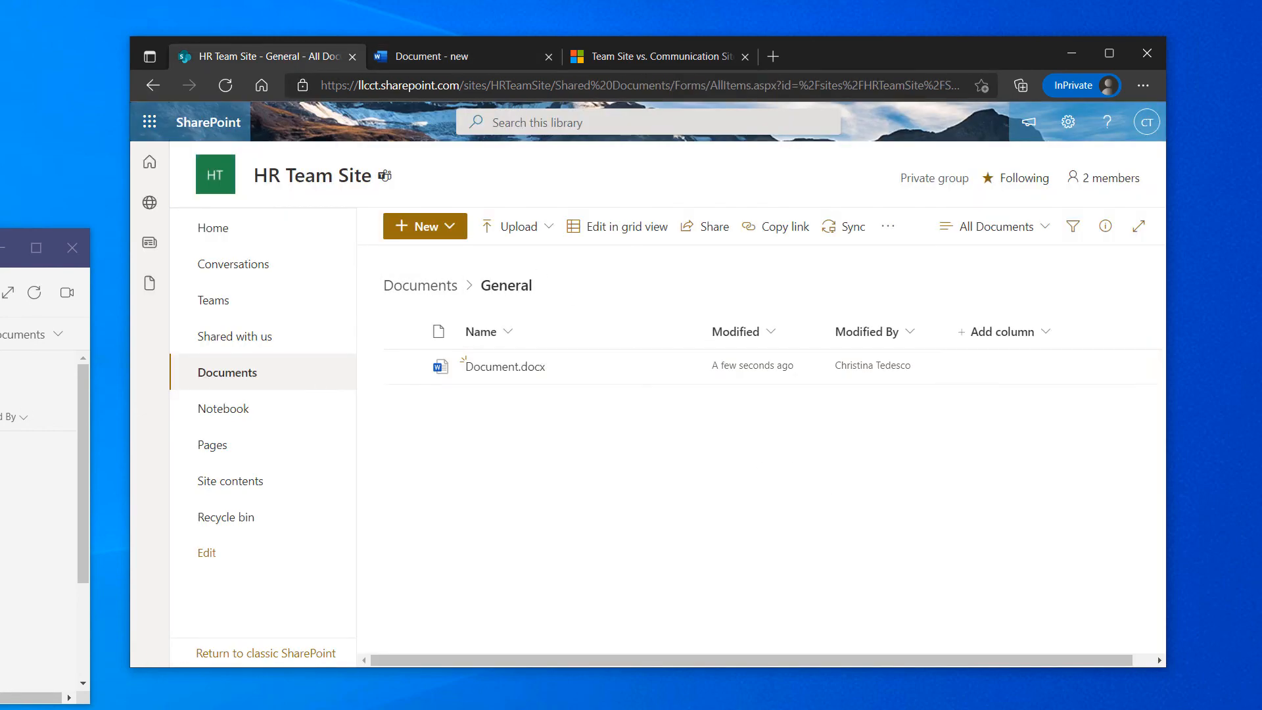
# Refresh the General folder in Teams' Files tab so it shows Document - new.docx
pyautogui.moveTo(0, 248); pyautogui.dragTo(814, 211)
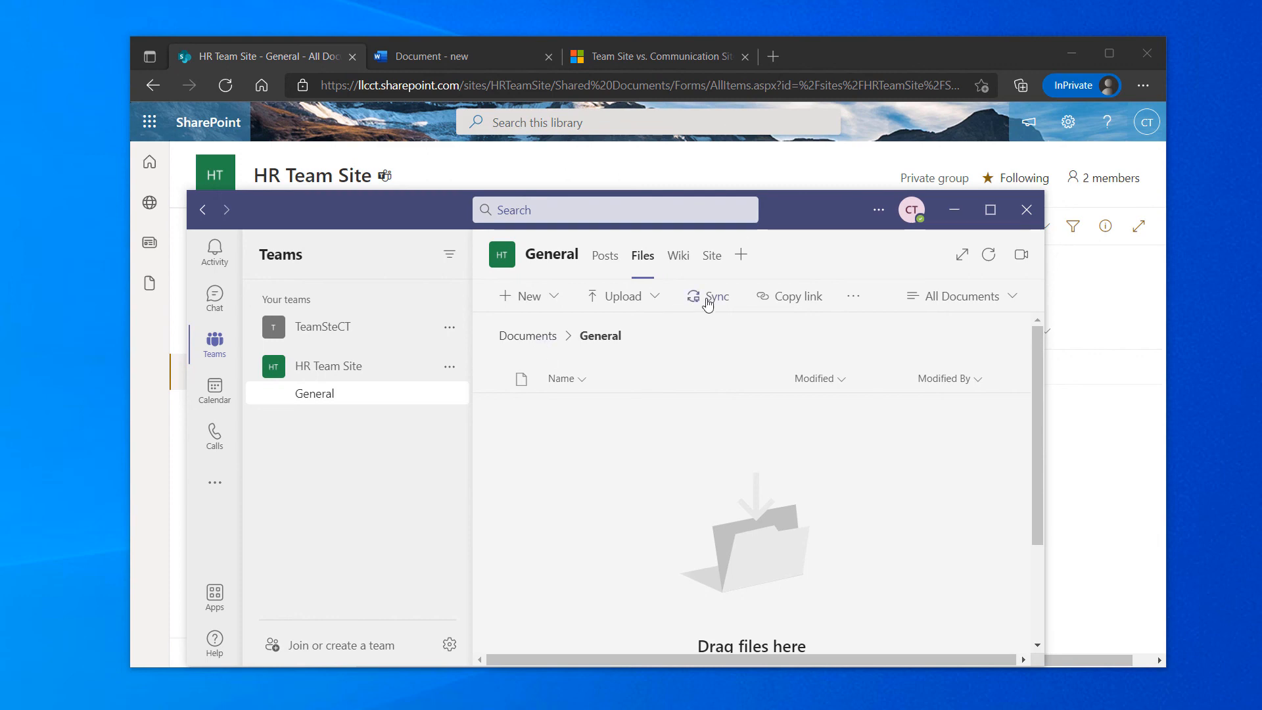
pyautogui.click(540, 336)
pyautogui.click(563, 418)
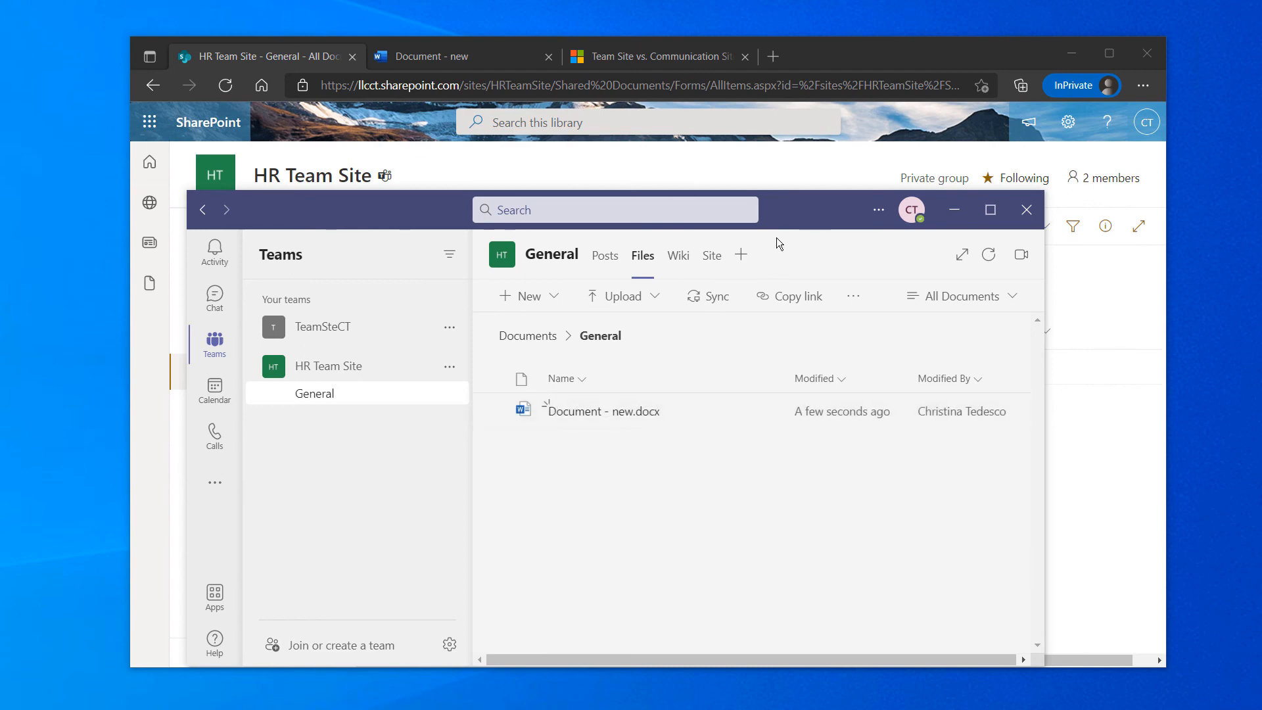
pyautogui.moveTo(791, 220); pyautogui.dragTo(0, 303)
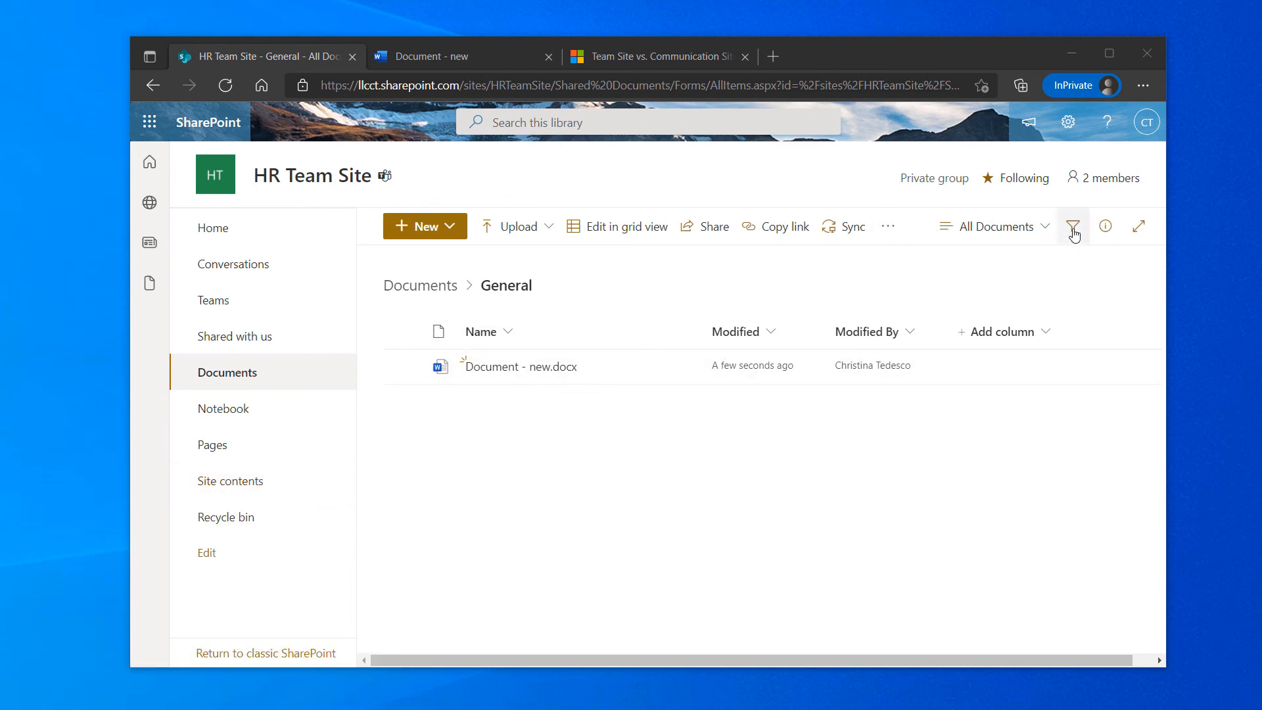
# In the 2-member group list, change the second person's role from Owner to Member
pyautogui.click(1109, 179)
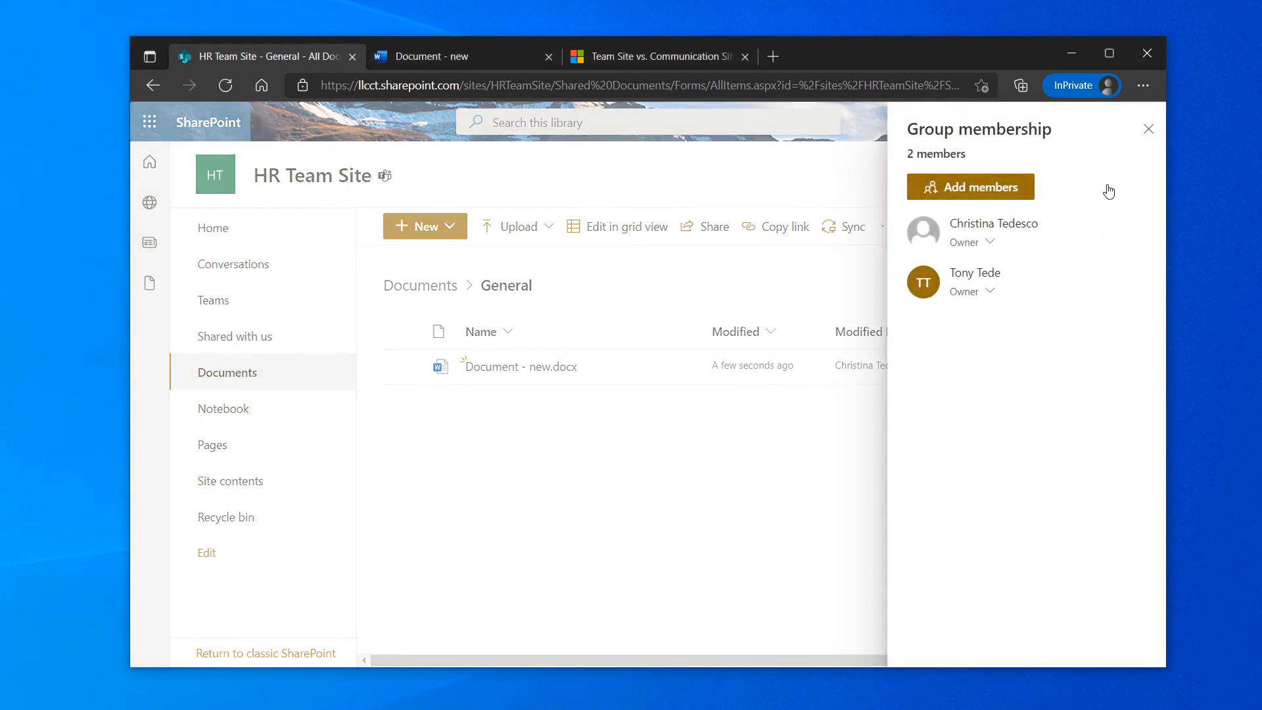
pyautogui.click(997, 191)
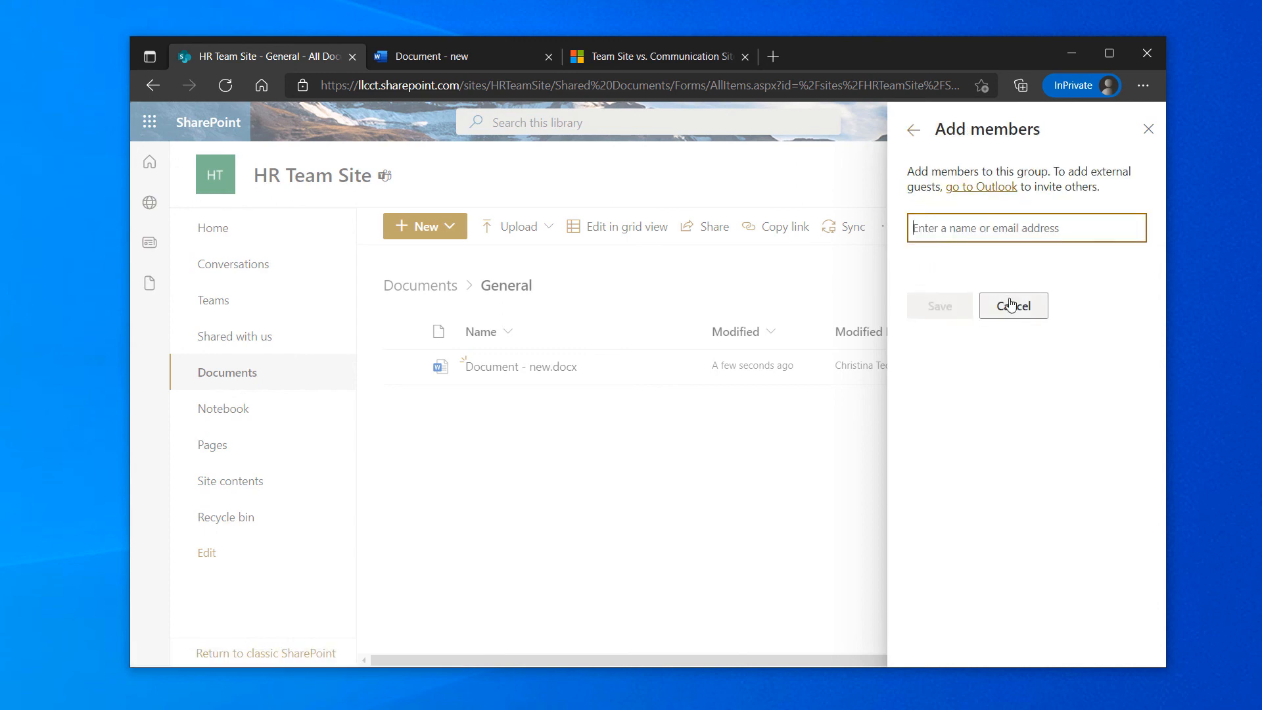
pyautogui.click(1010, 305)
pyautogui.click(986, 246)
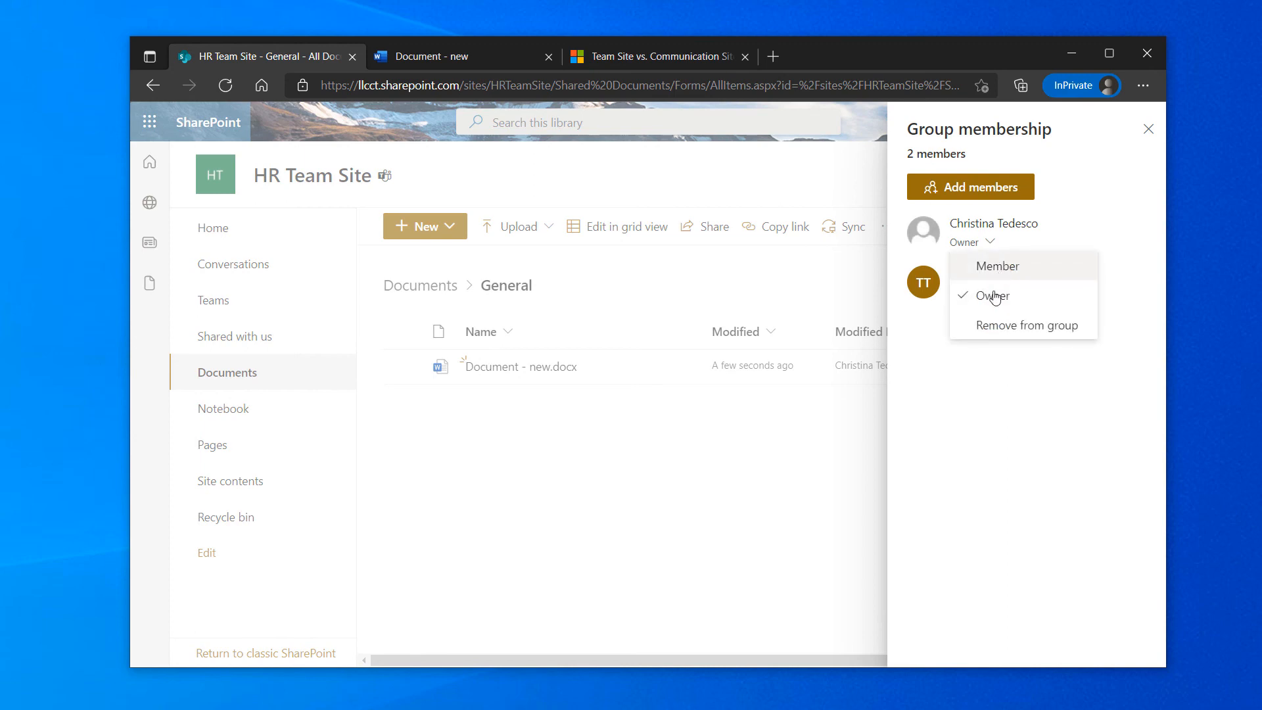
pyautogui.click(1094, 229)
pyautogui.click(987, 297)
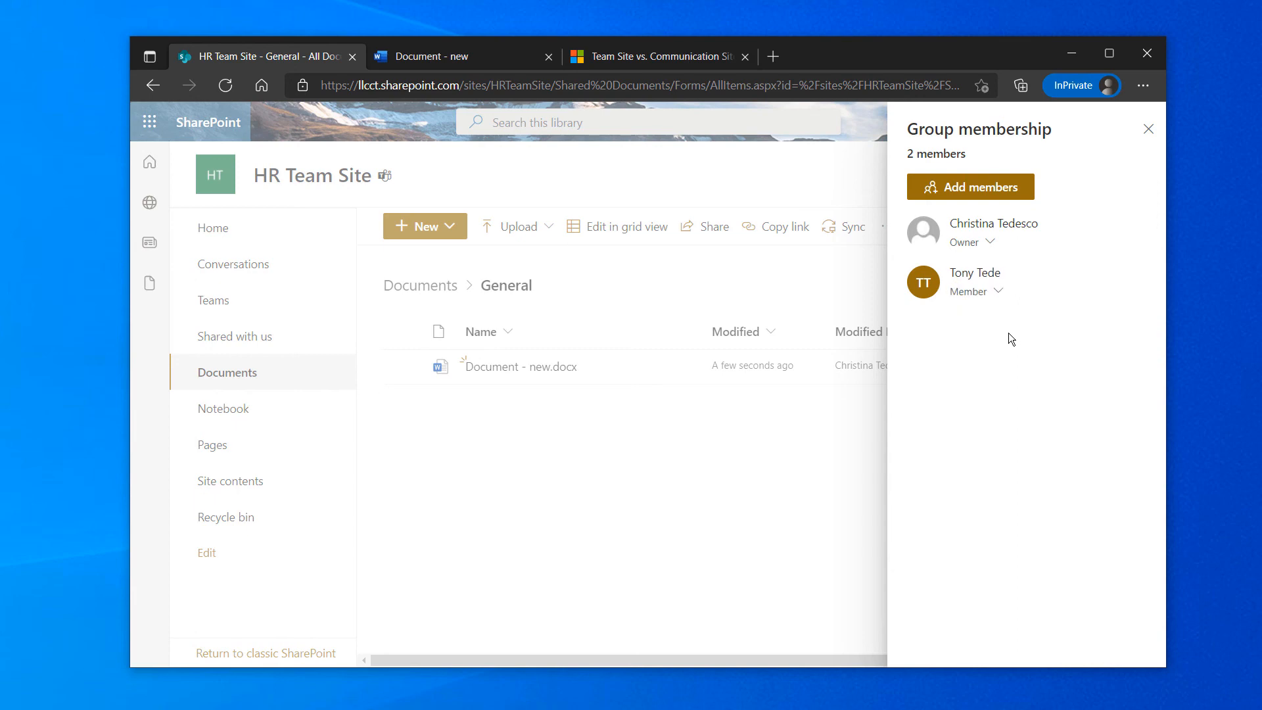
pyautogui.click(998, 292)
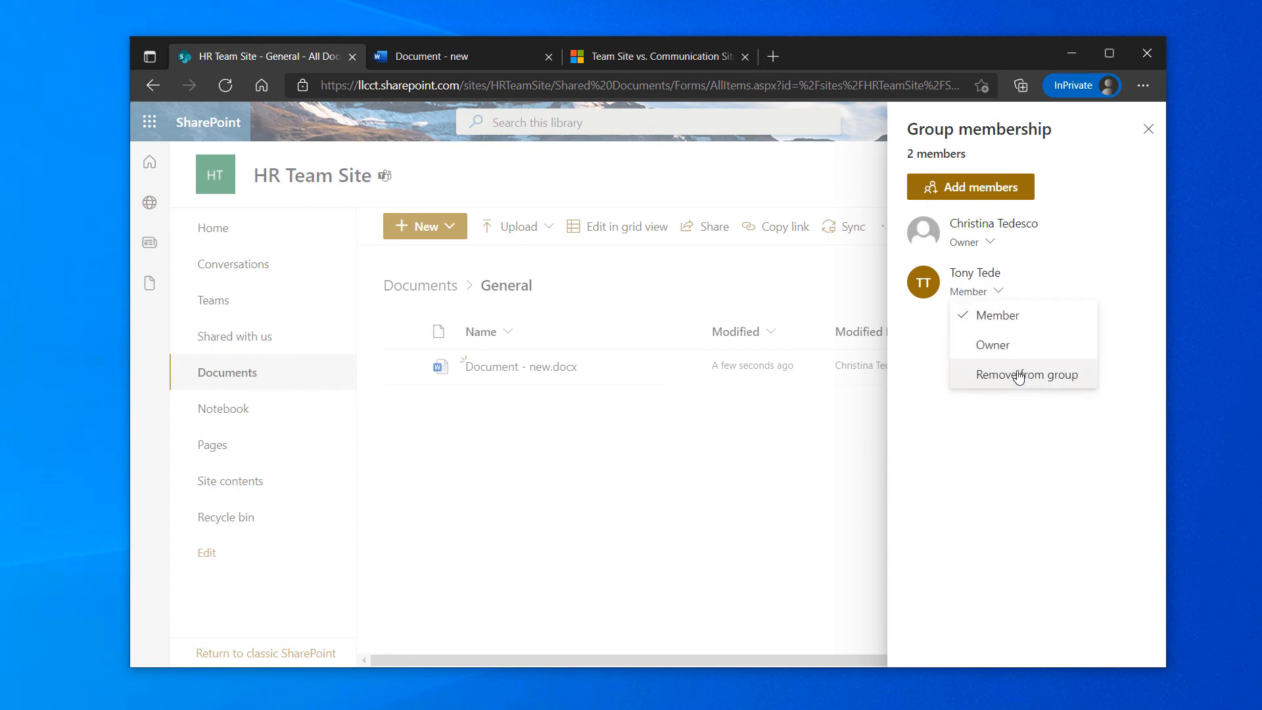
pyautogui.click(1039, 261)
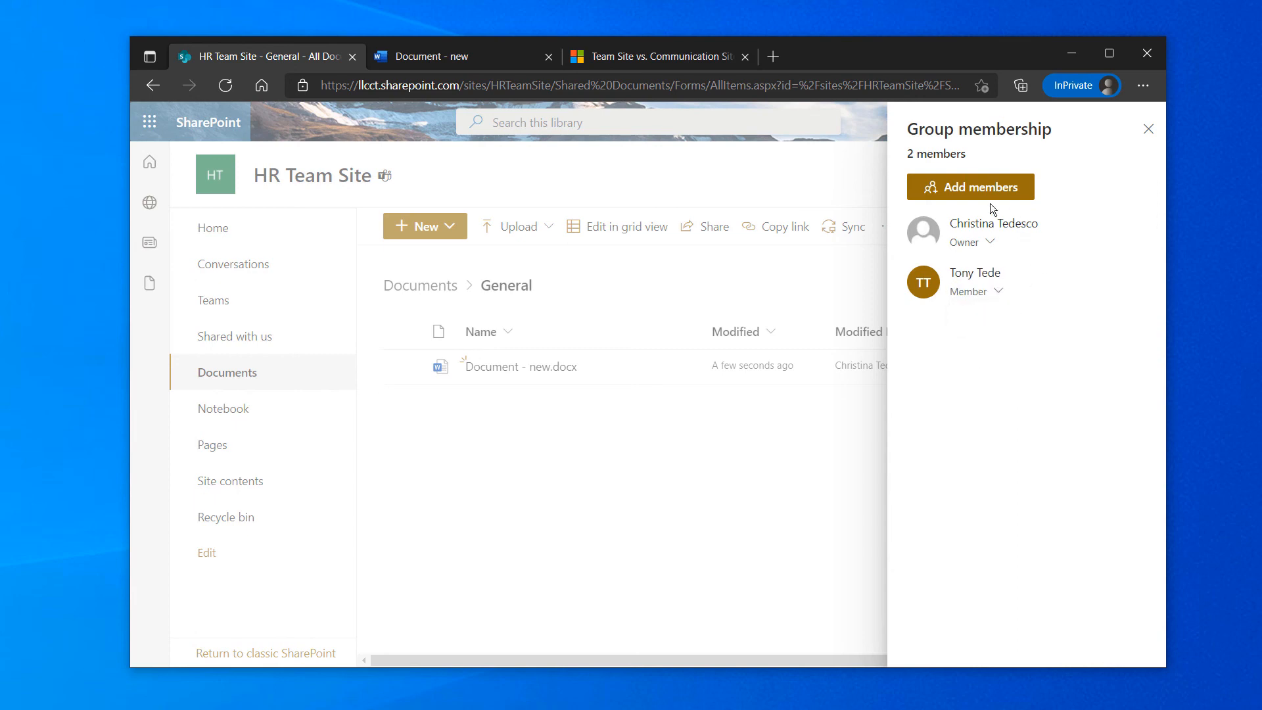
pyautogui.click(1148, 128)
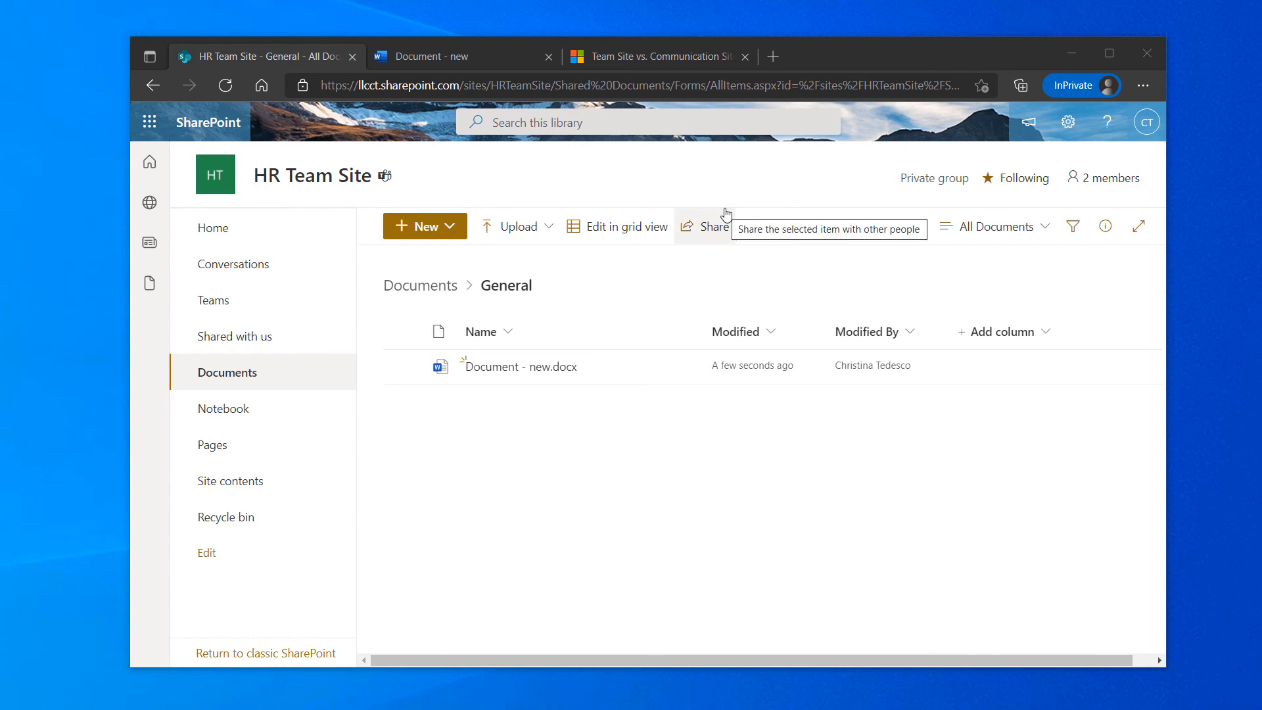
pyautogui.click(1091, 182)
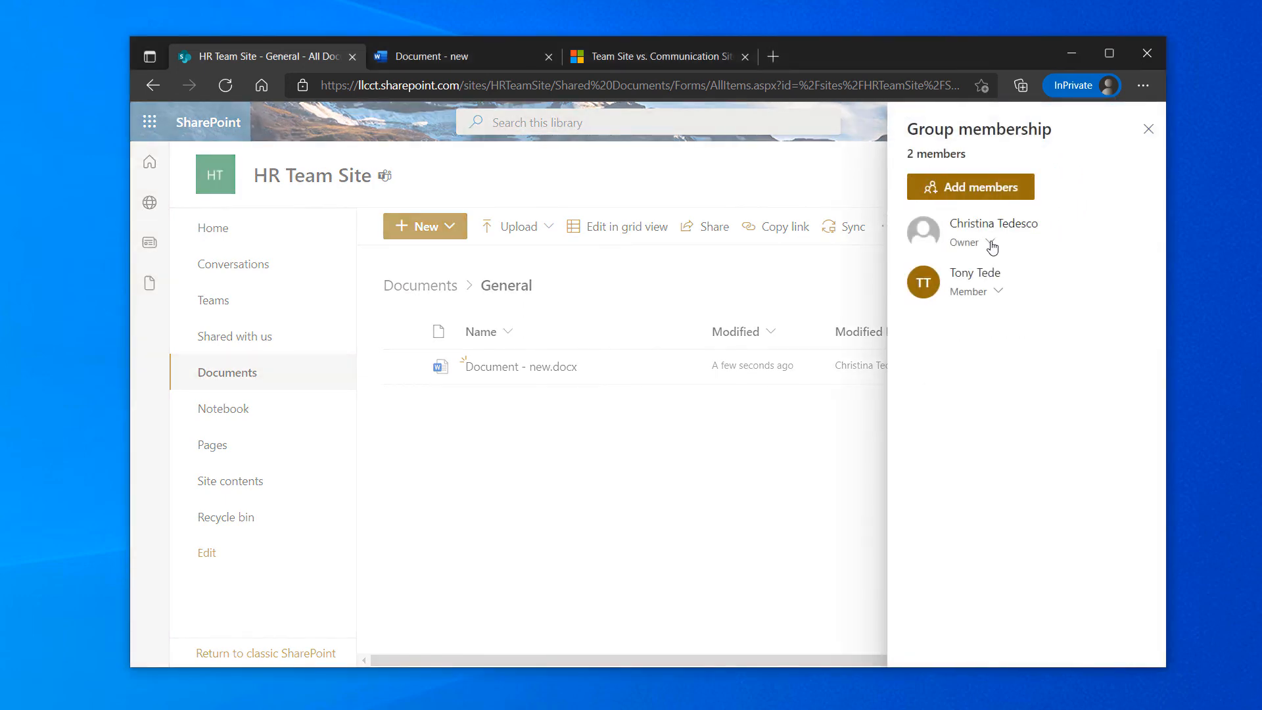
pyautogui.click(991, 245)
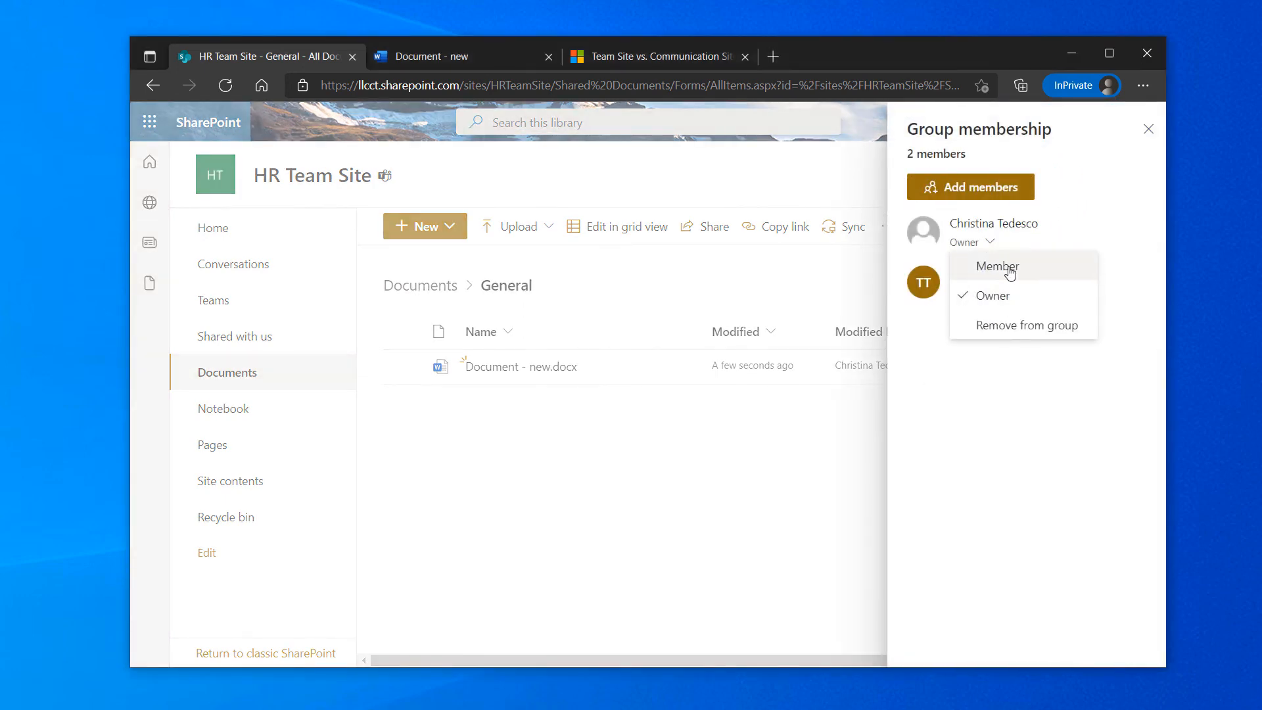
pyautogui.click(1072, 211)
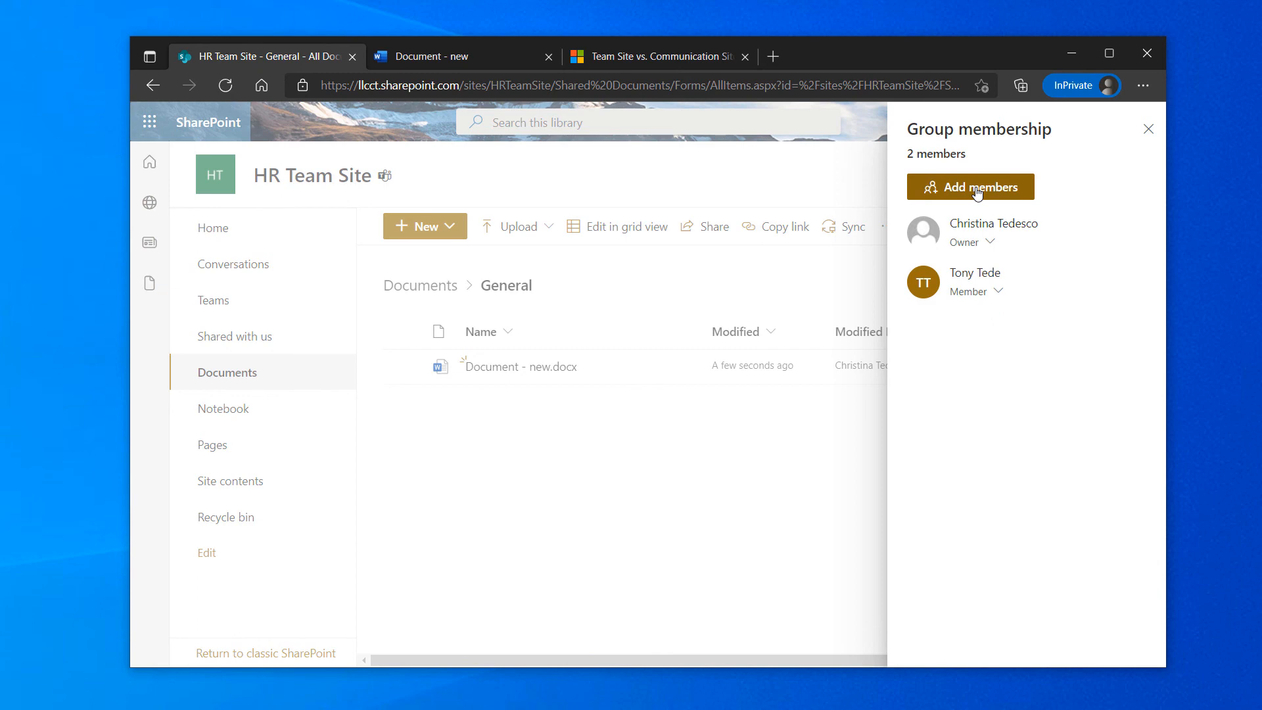
pyautogui.click(1147, 130)
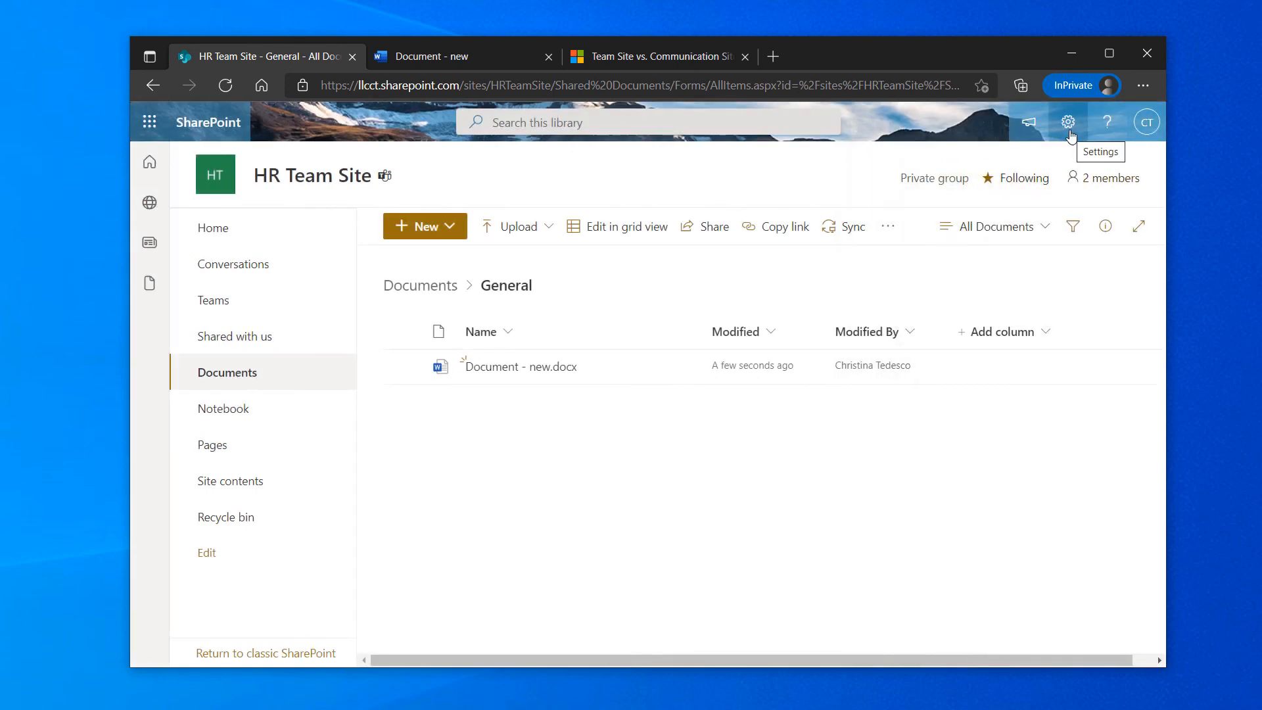
# Open Site permissions and expand the Site owners, Site members and Site visitors groups
pyautogui.click(1068, 131)
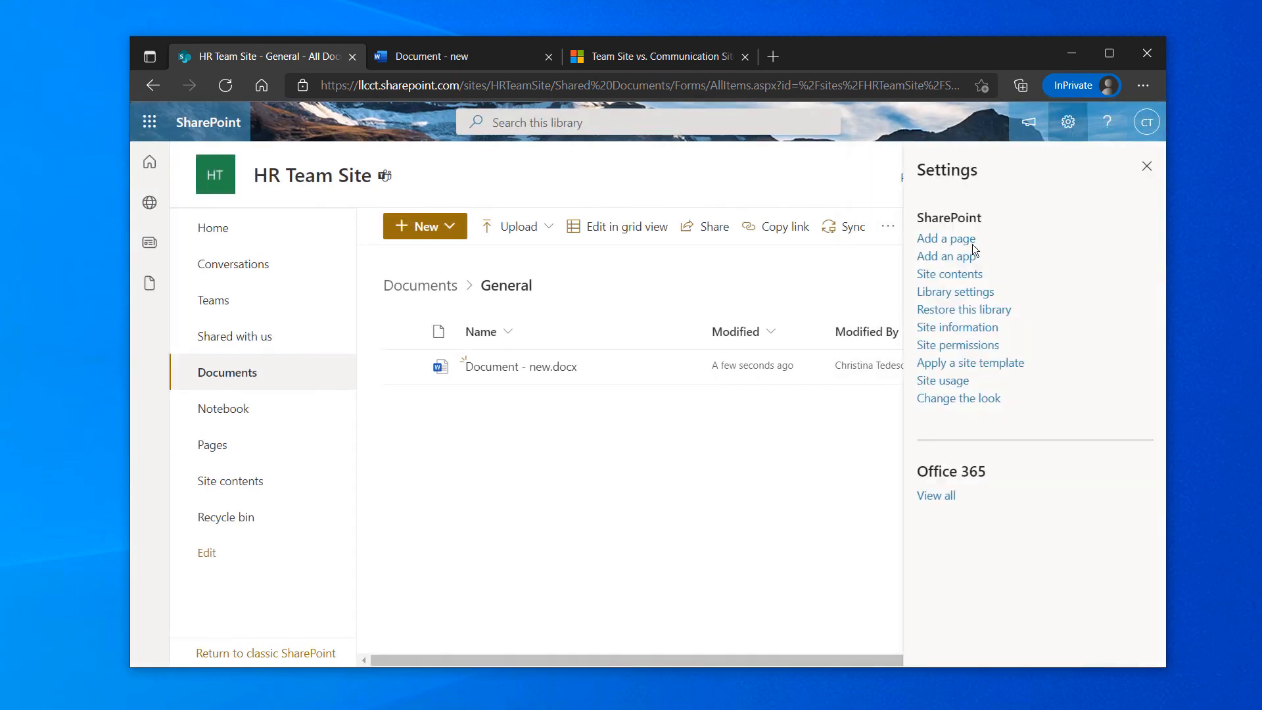
pyautogui.click(938, 346)
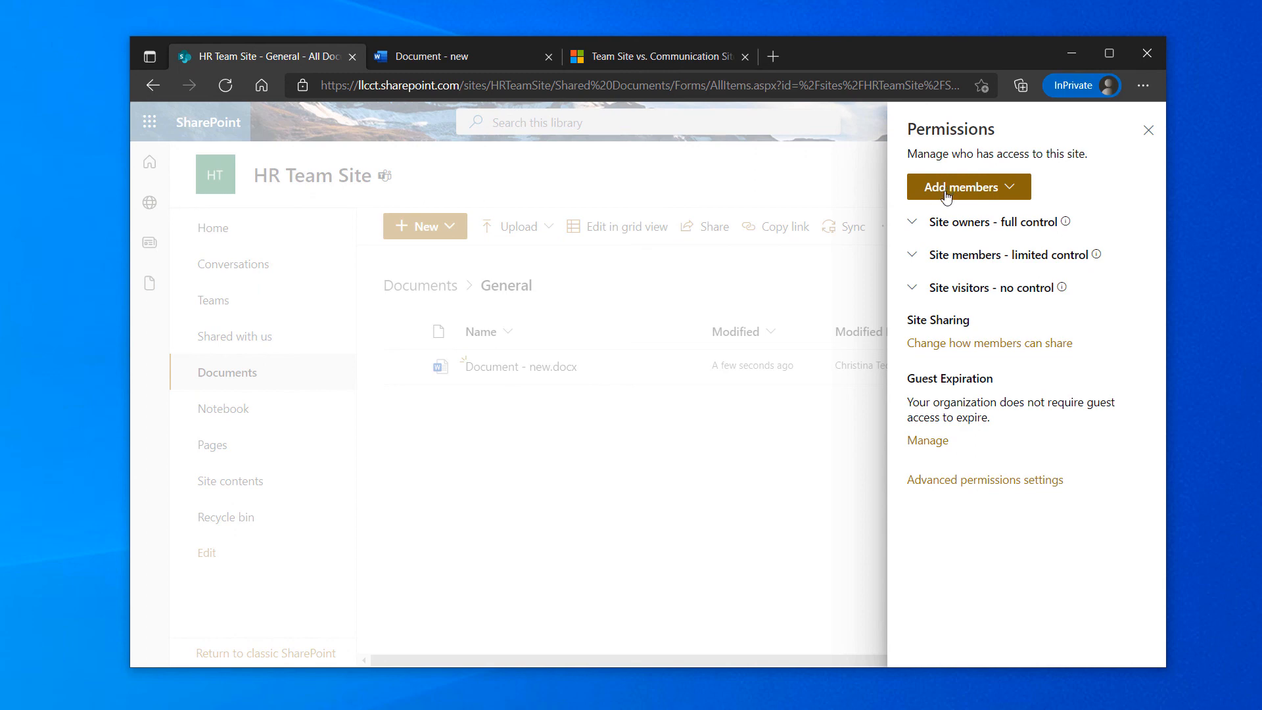
pyautogui.click(914, 227)
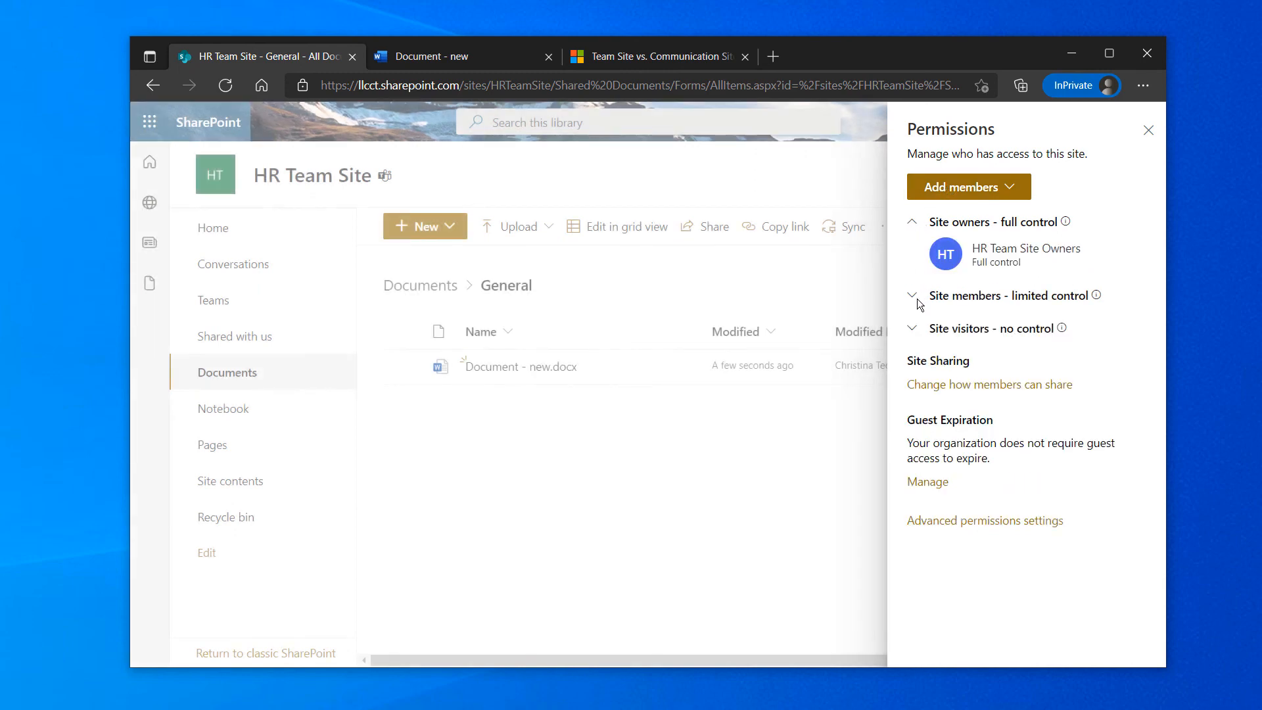
pyautogui.click(915, 297)
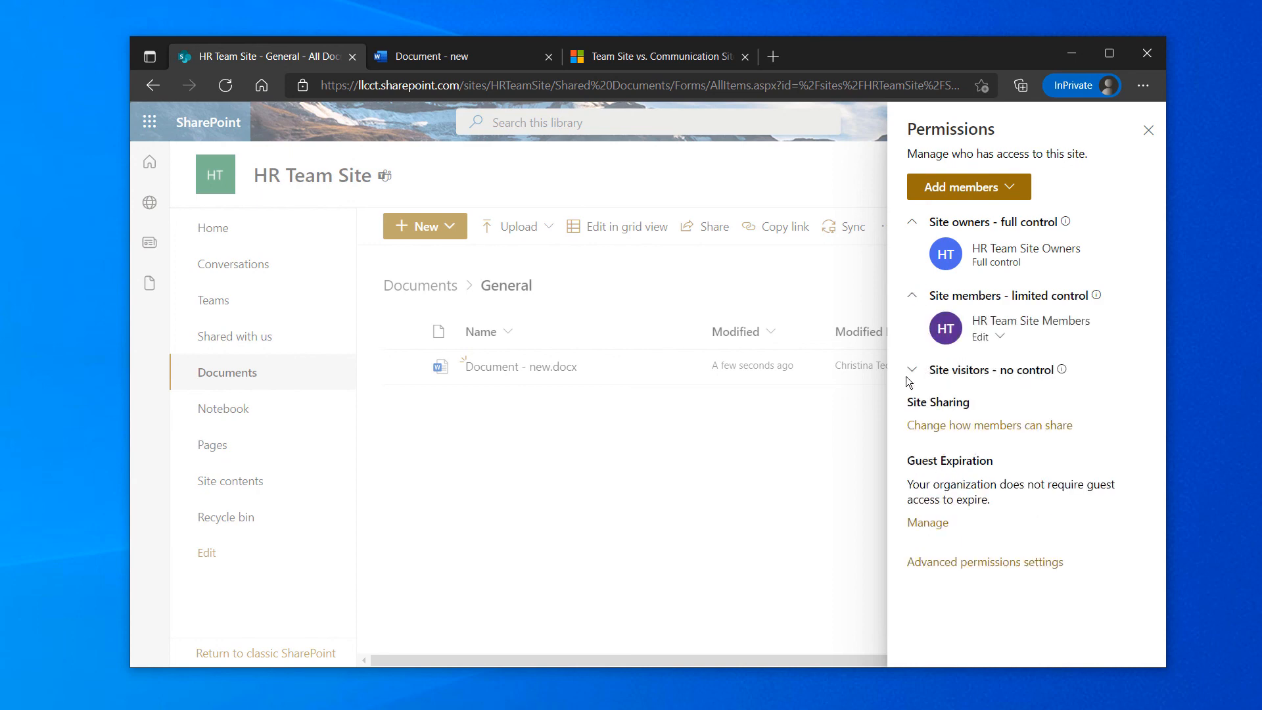
pyautogui.click(911, 372)
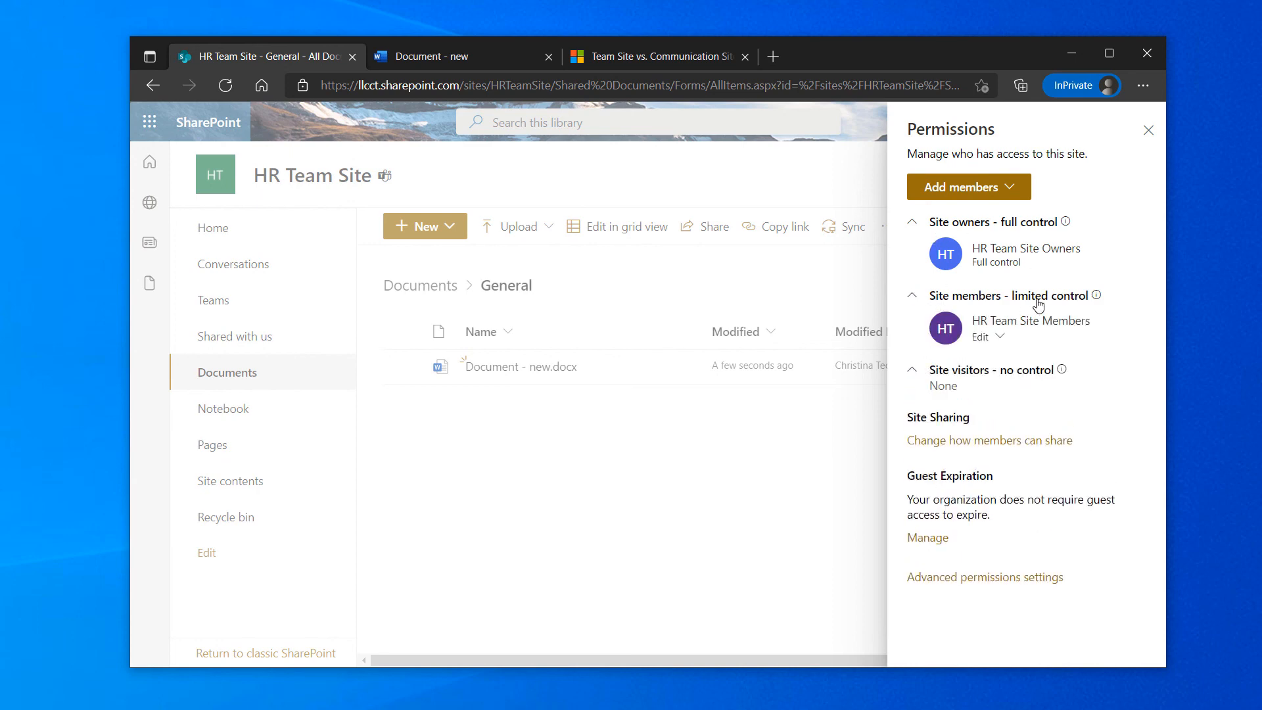
pyautogui.moveTo(1055, 372)
pyautogui.click(1015, 446)
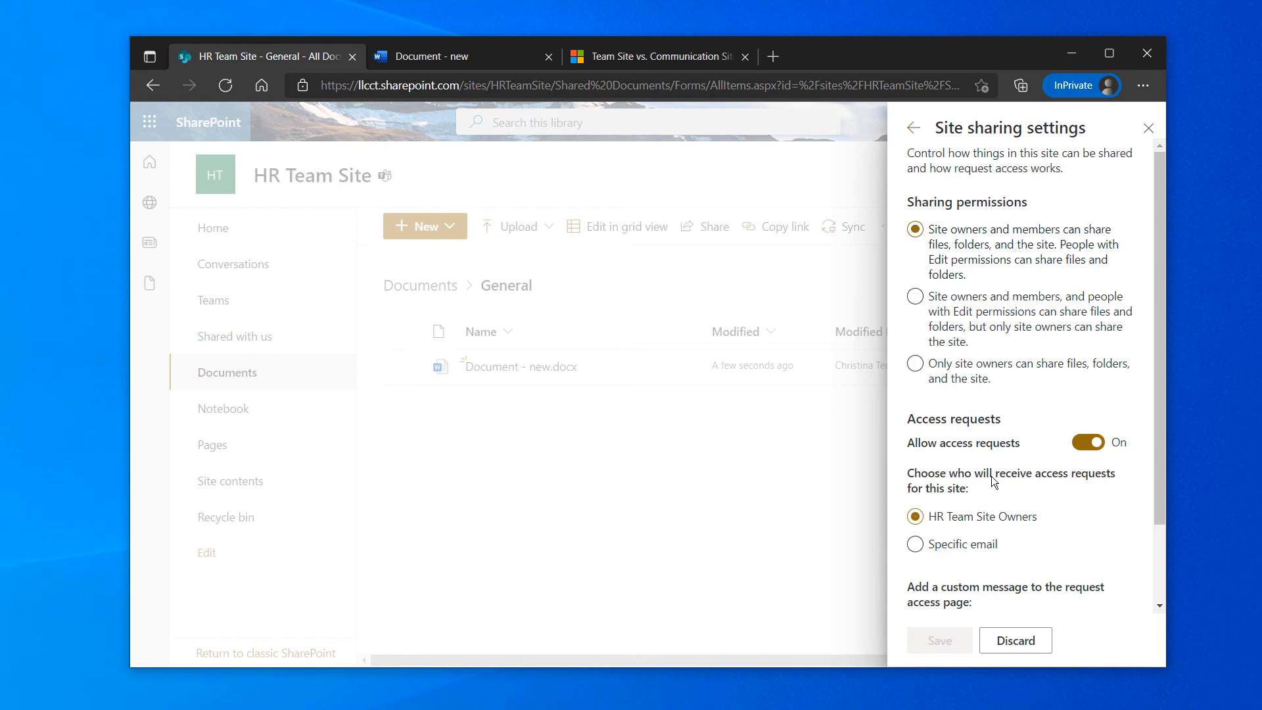
pyautogui.scroll(-2, 996, 556)
pyautogui.scroll(3, 1010, 554)
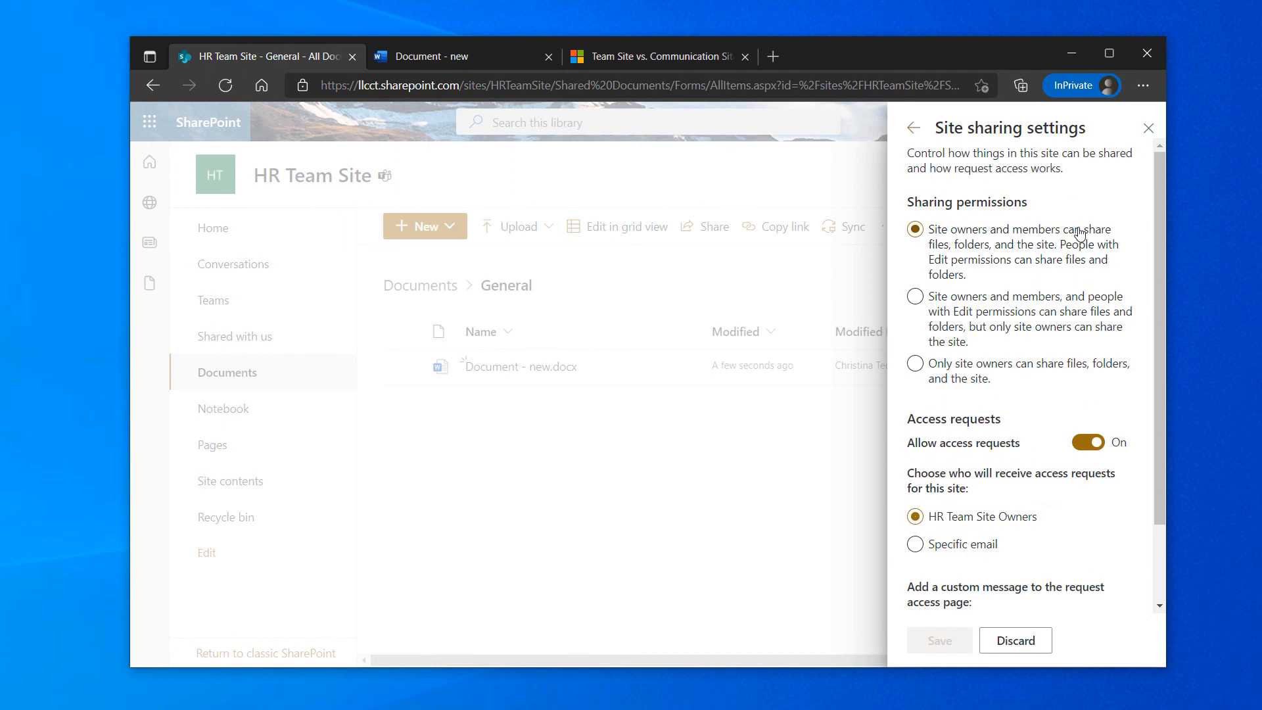
pyautogui.click(914, 128)
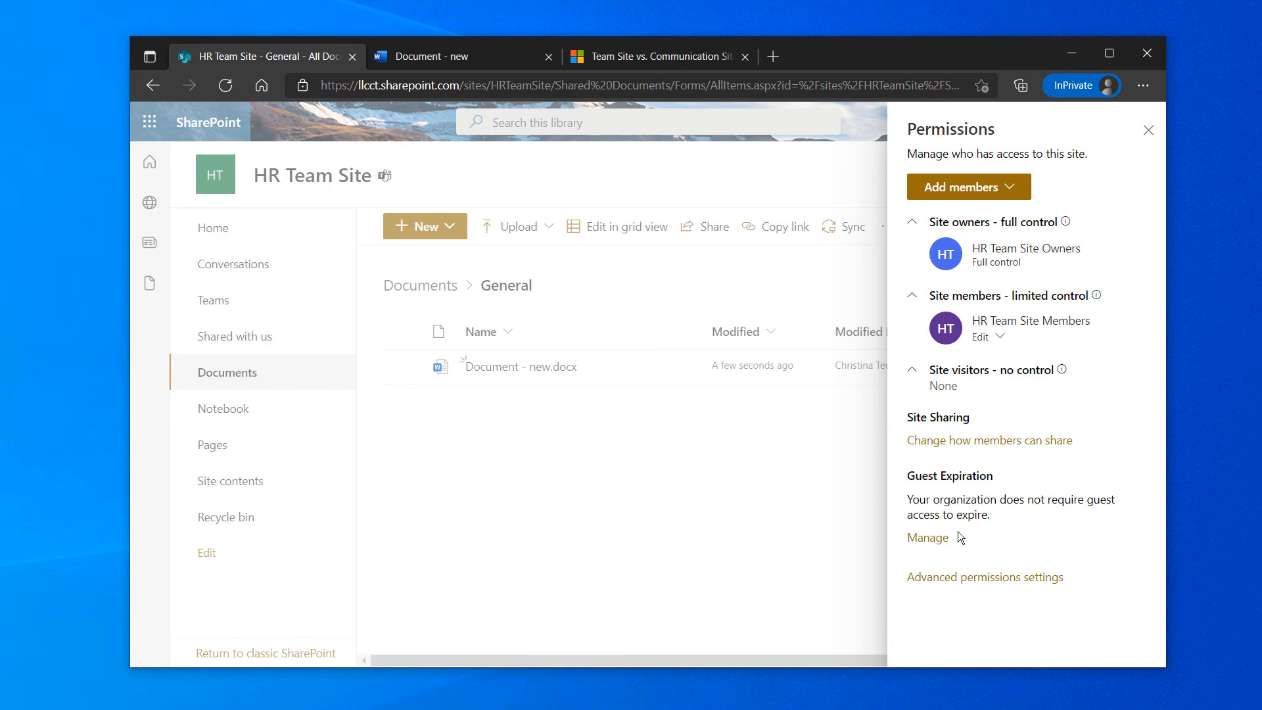
# Open the classic Advanced permissions settings page for HR Team Site
pyautogui.click(992, 580)
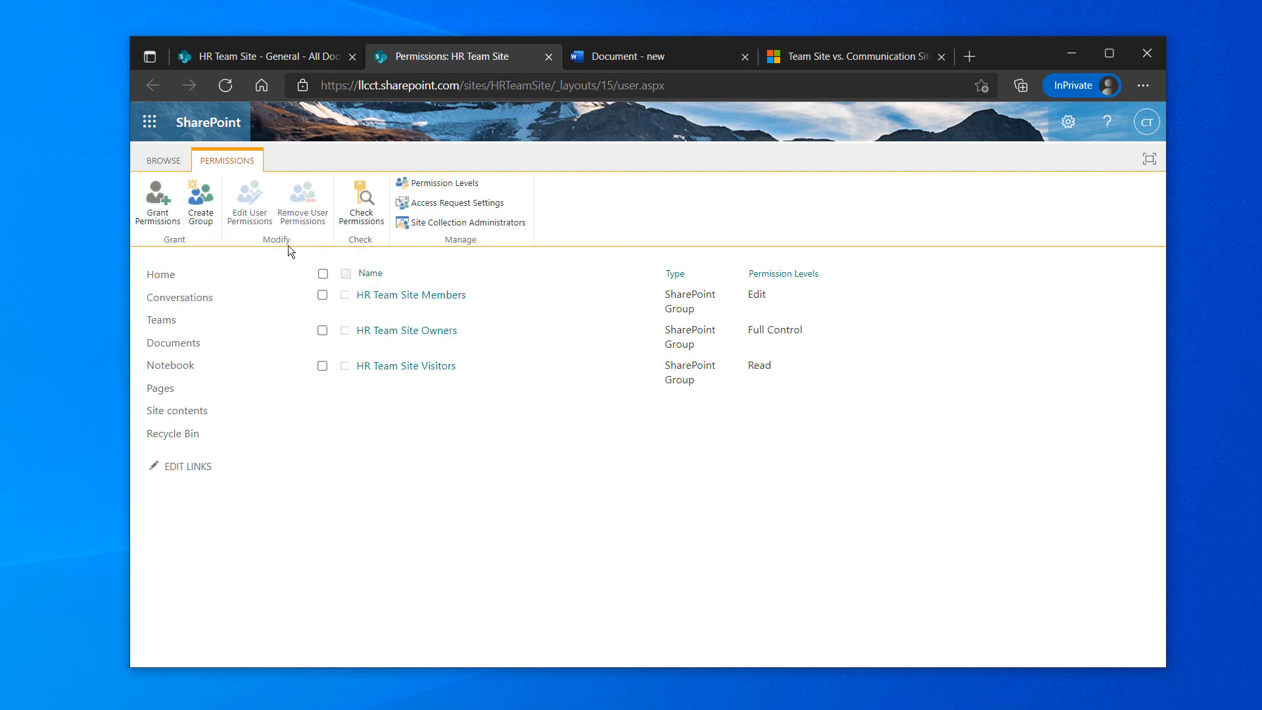
# Start a new SharePoint group with Create Group and scroll through its form sections
pyautogui.click(195, 217)
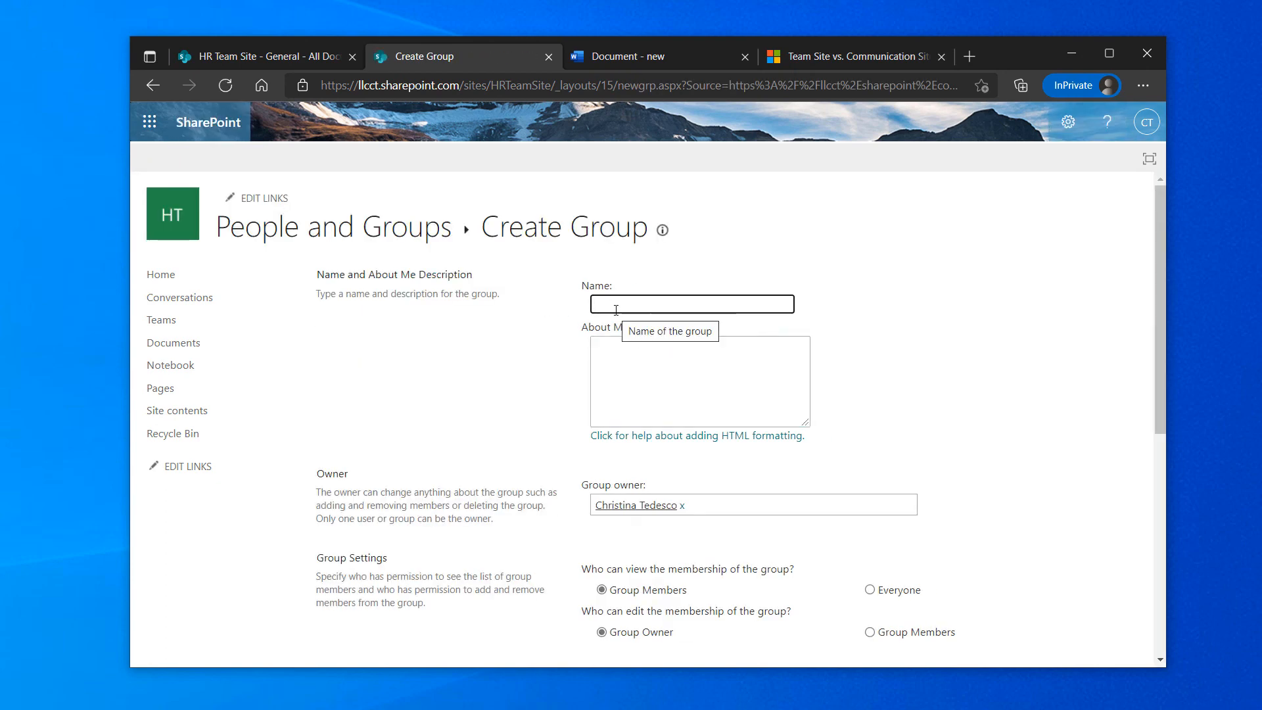
pyautogui.scroll(-1, 623, 322)
pyautogui.scroll(-2, 623, 322)
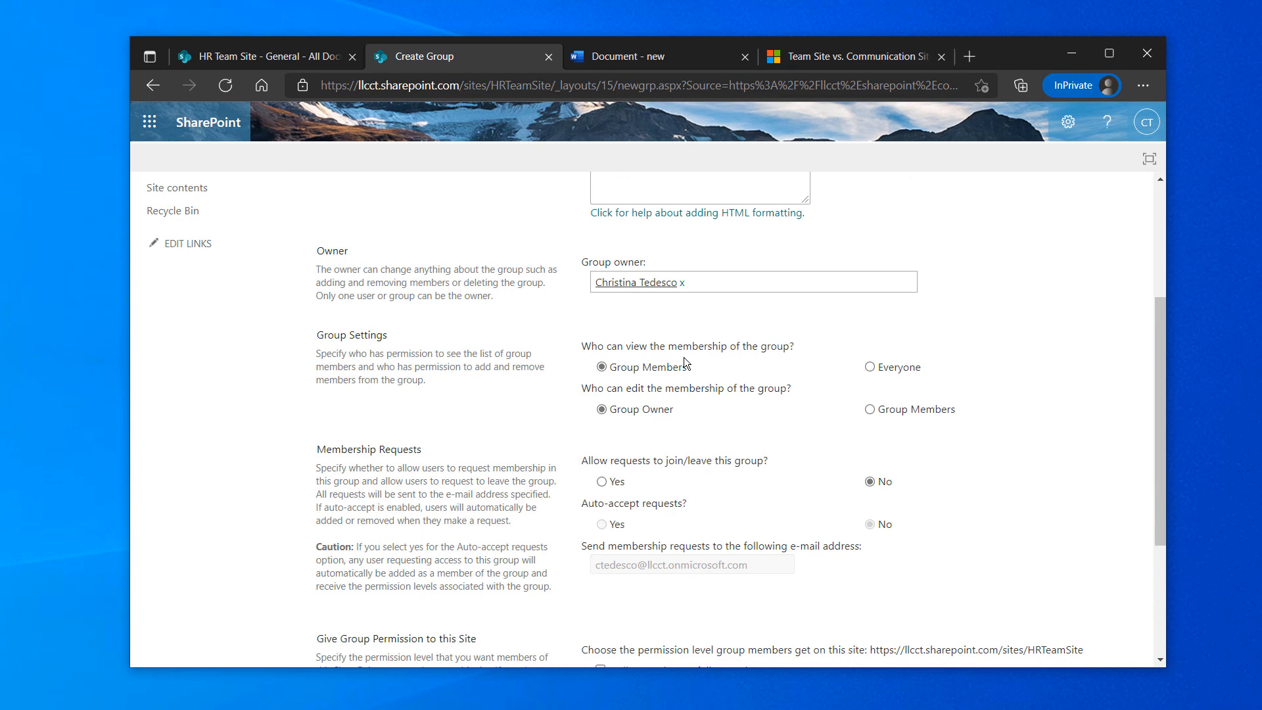
pyautogui.scroll(-2, 435, 416)
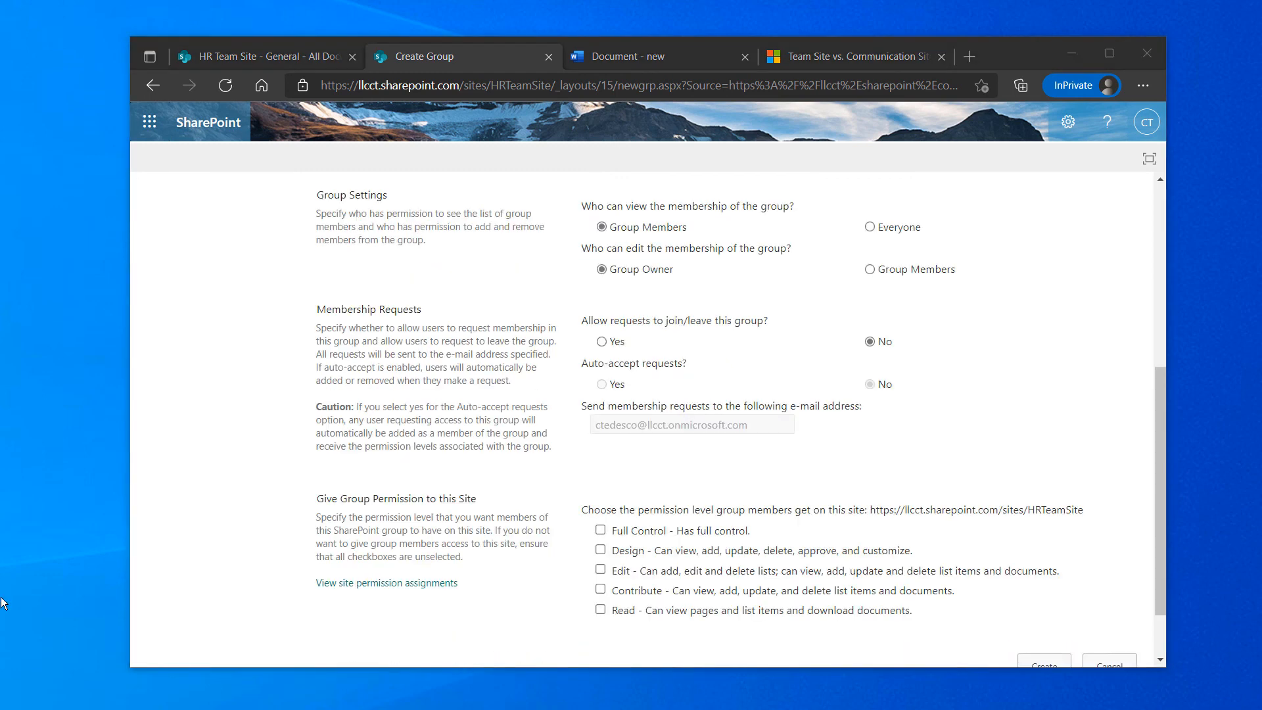
pyautogui.scroll(1, 510, 339)
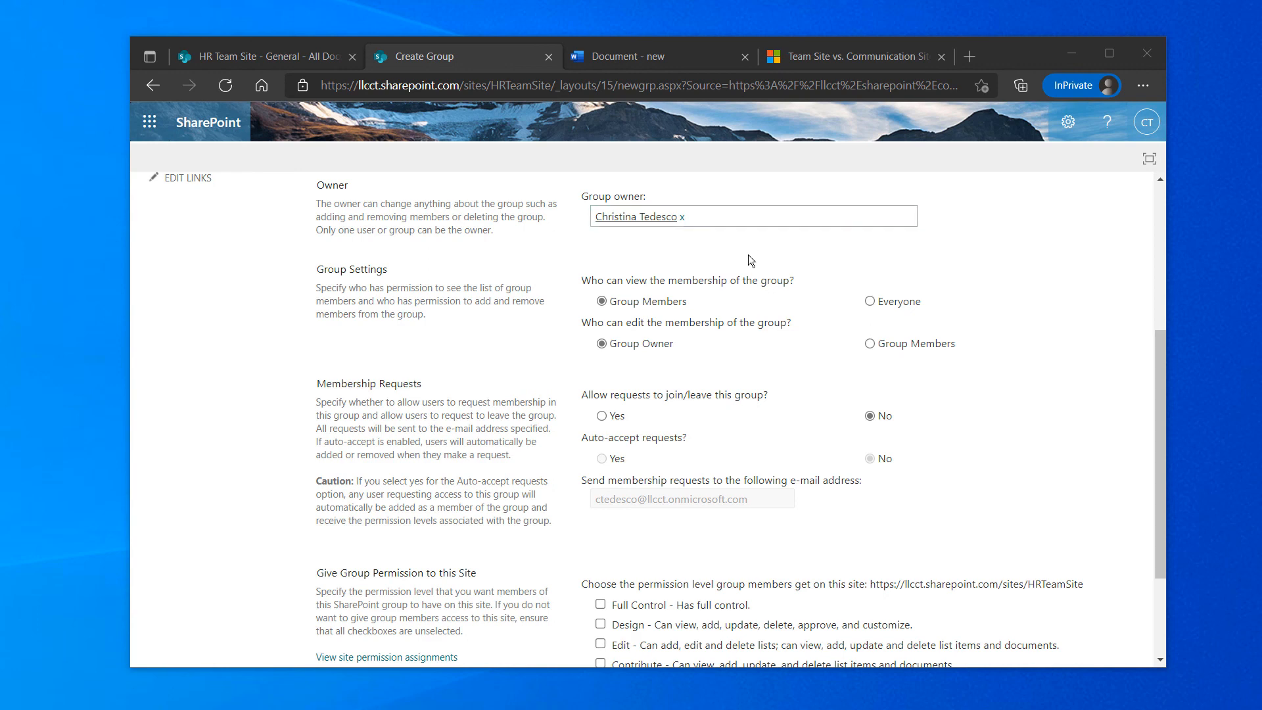
pyautogui.scroll(-1, 686, 386)
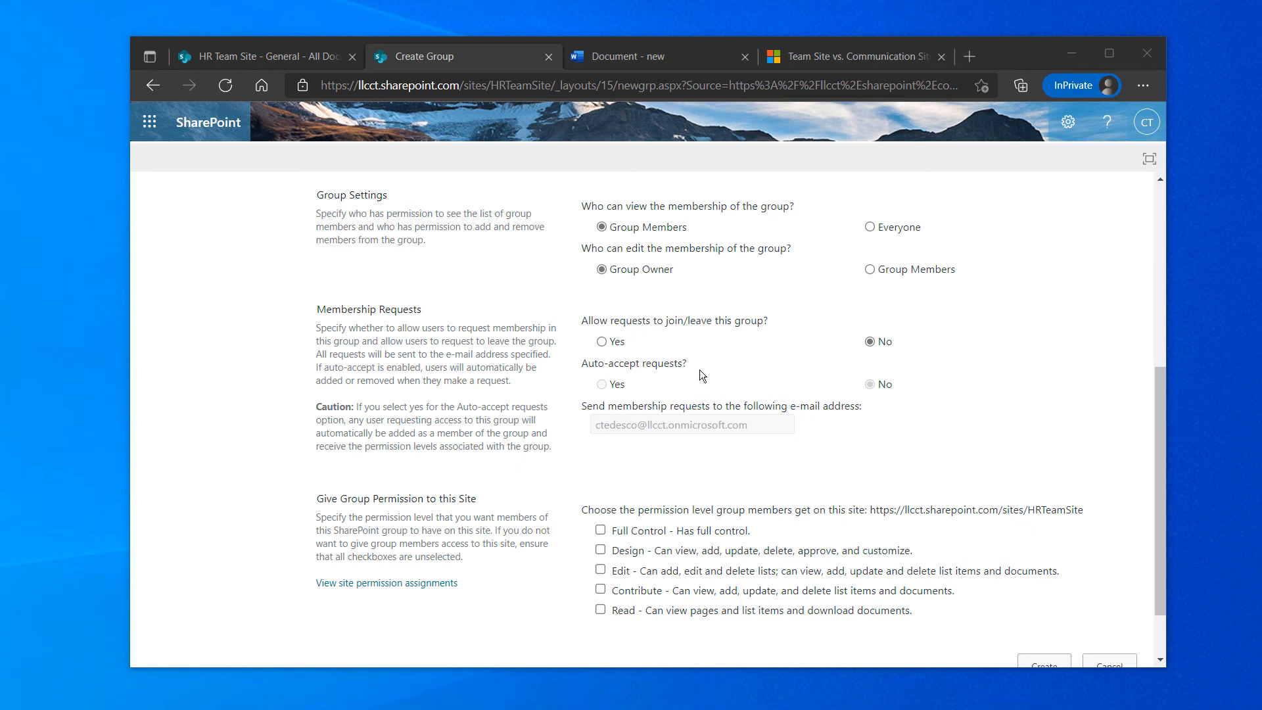
pyautogui.scroll(-1, 752, 334)
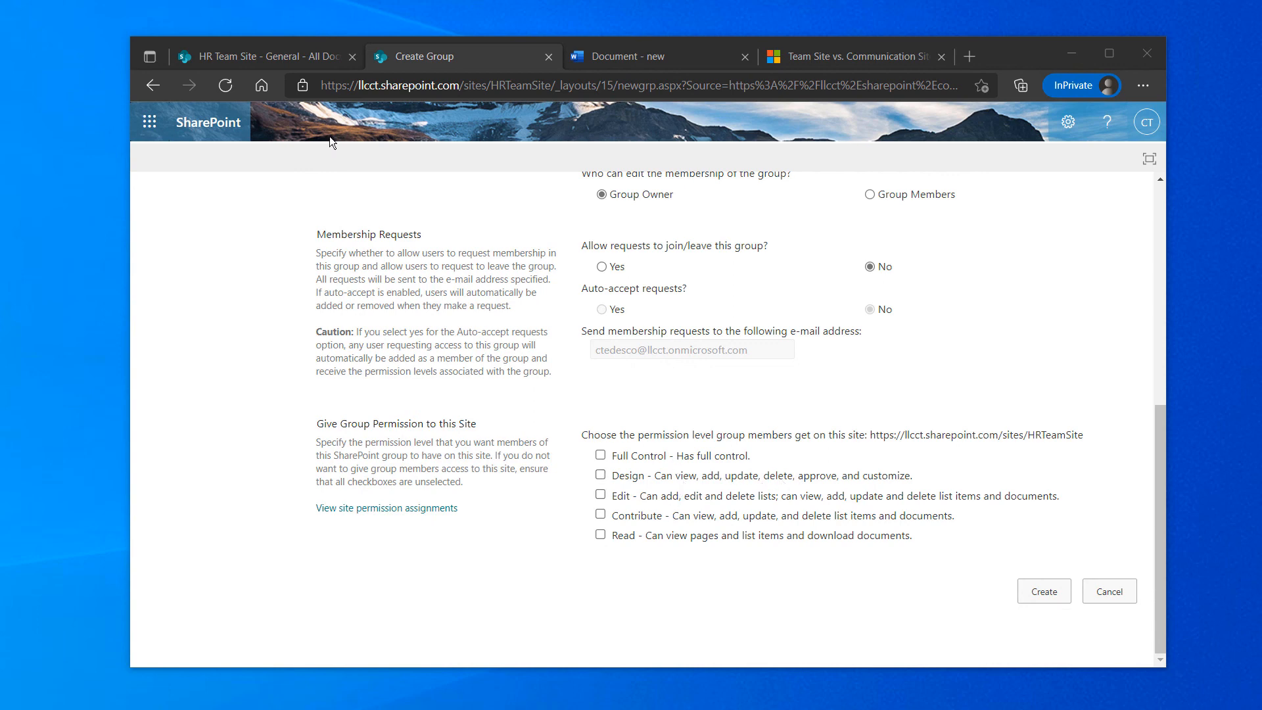
pyautogui.click(269, 54)
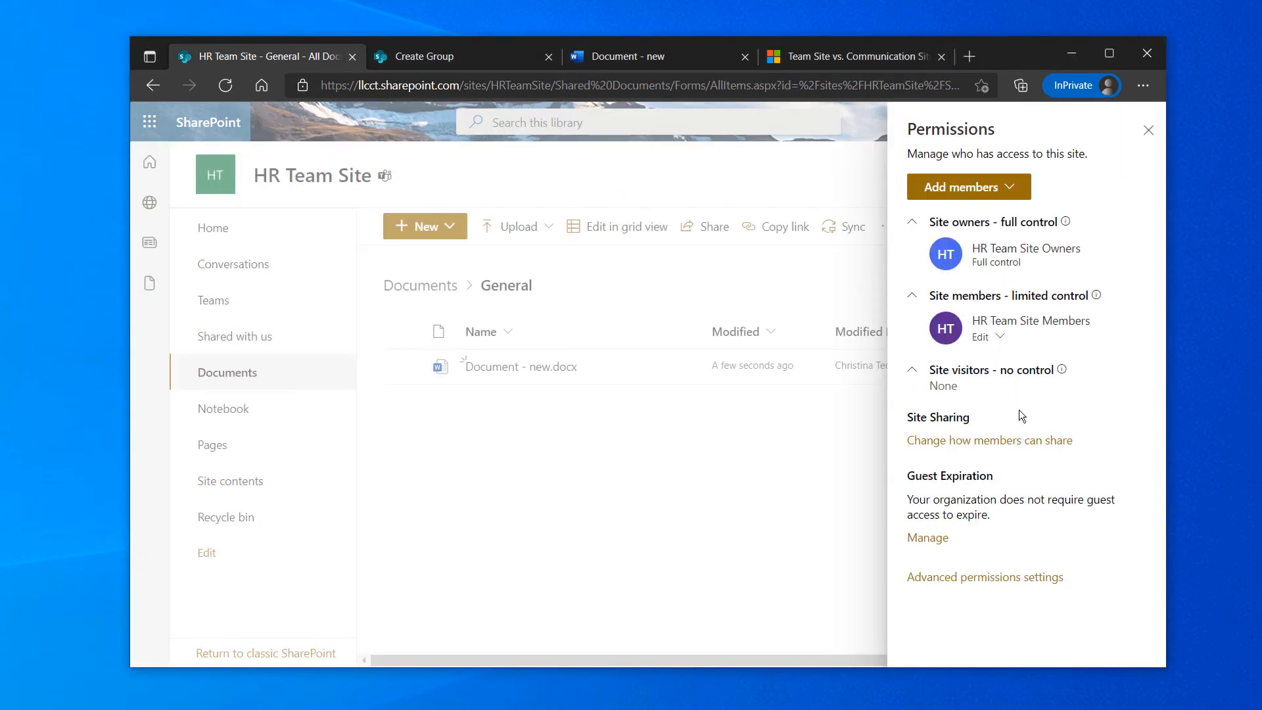
pyautogui.click(1003, 336)
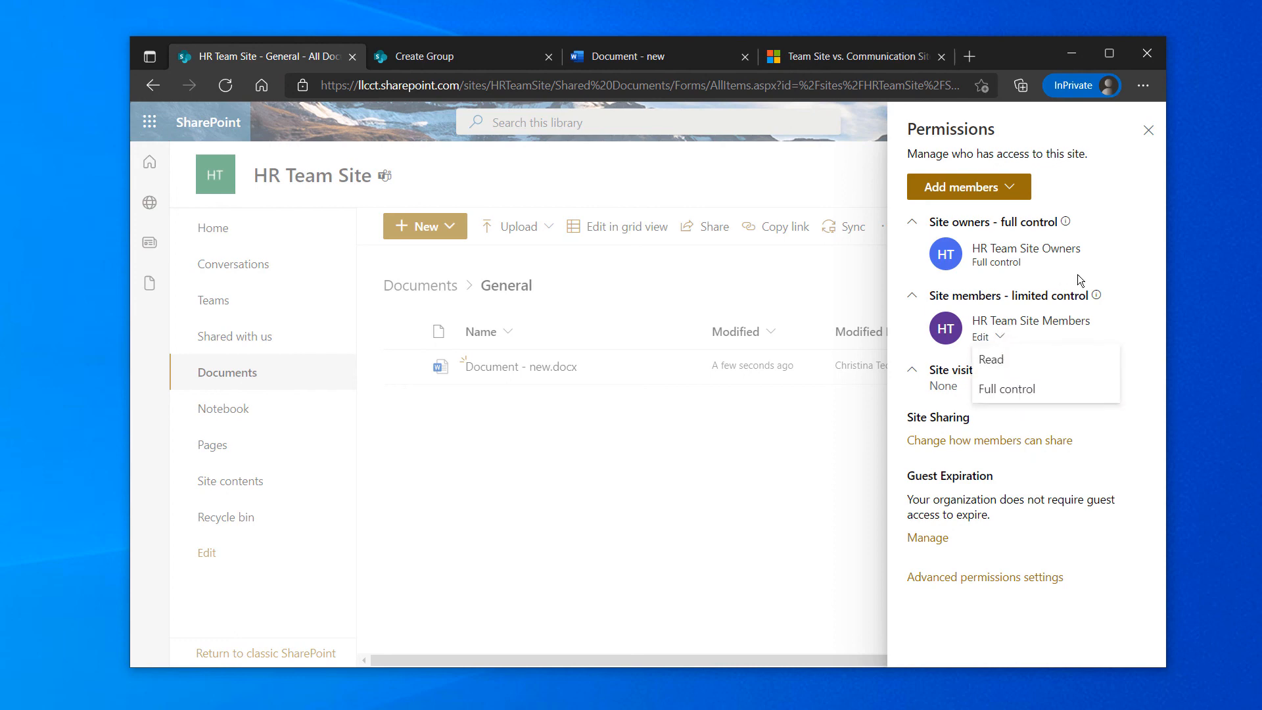
pyautogui.click(1104, 272)
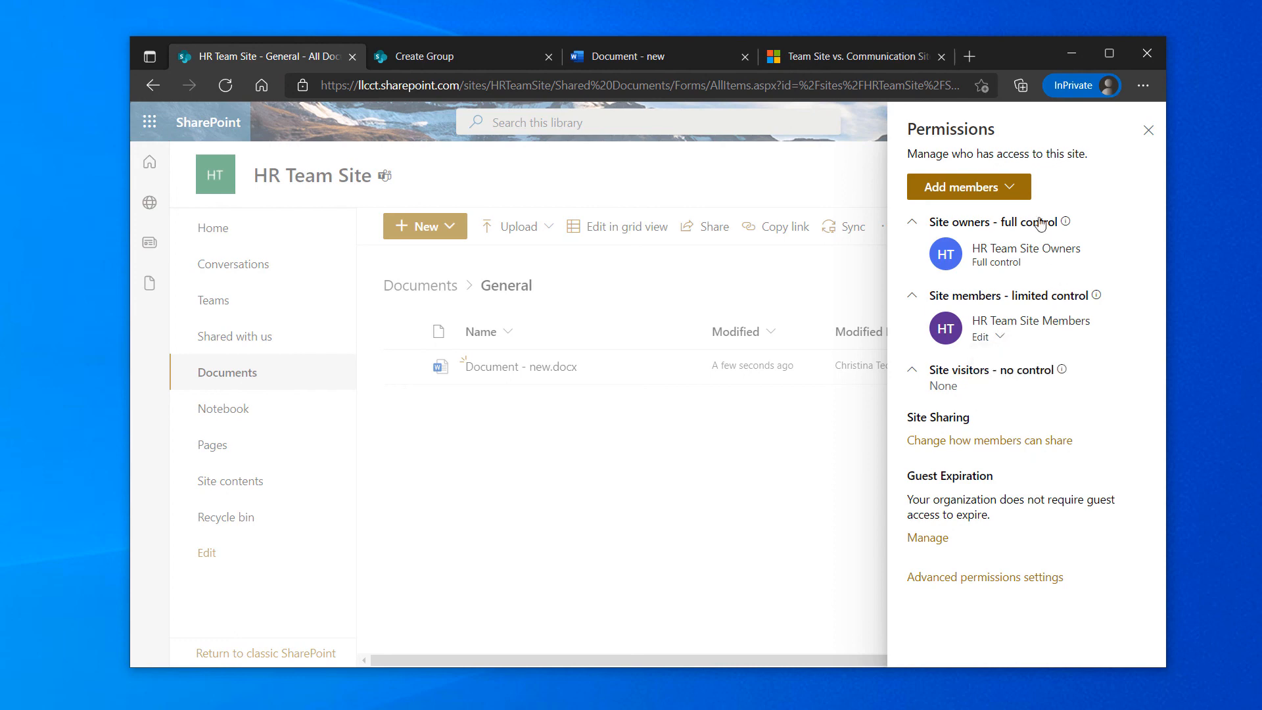
pyautogui.click(486, 53)
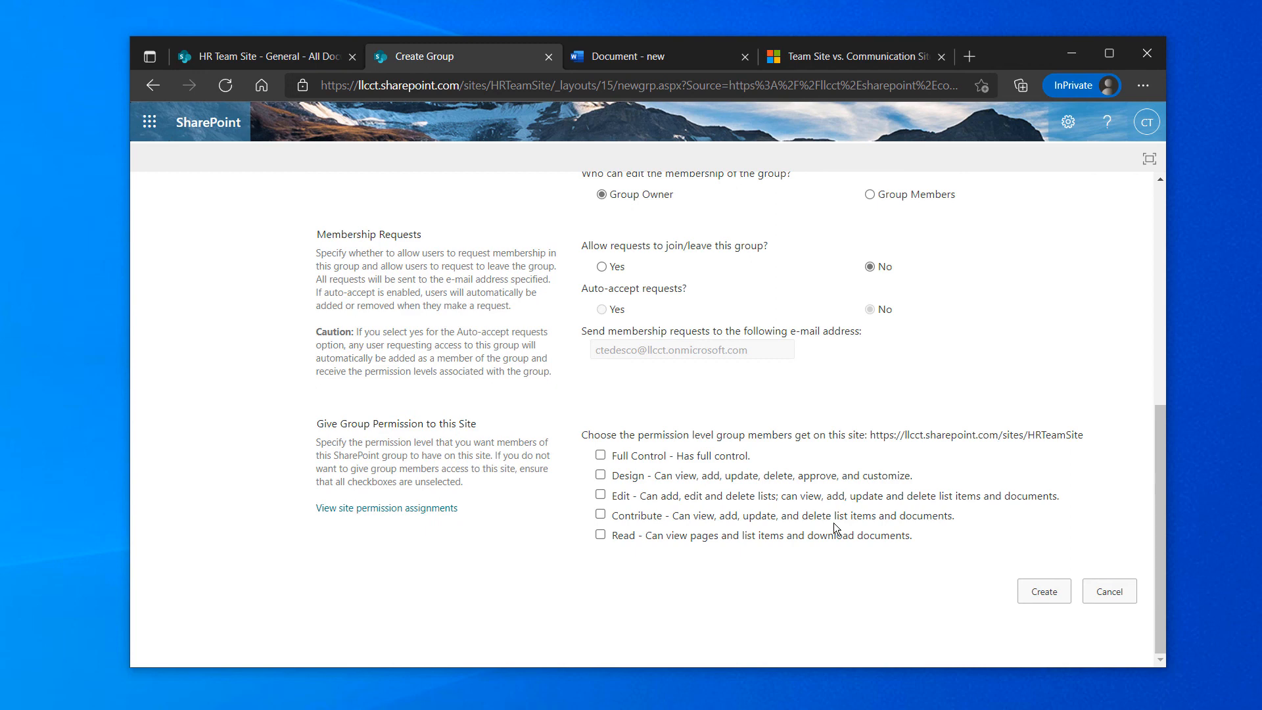
pyautogui.scroll(7, 748, 373)
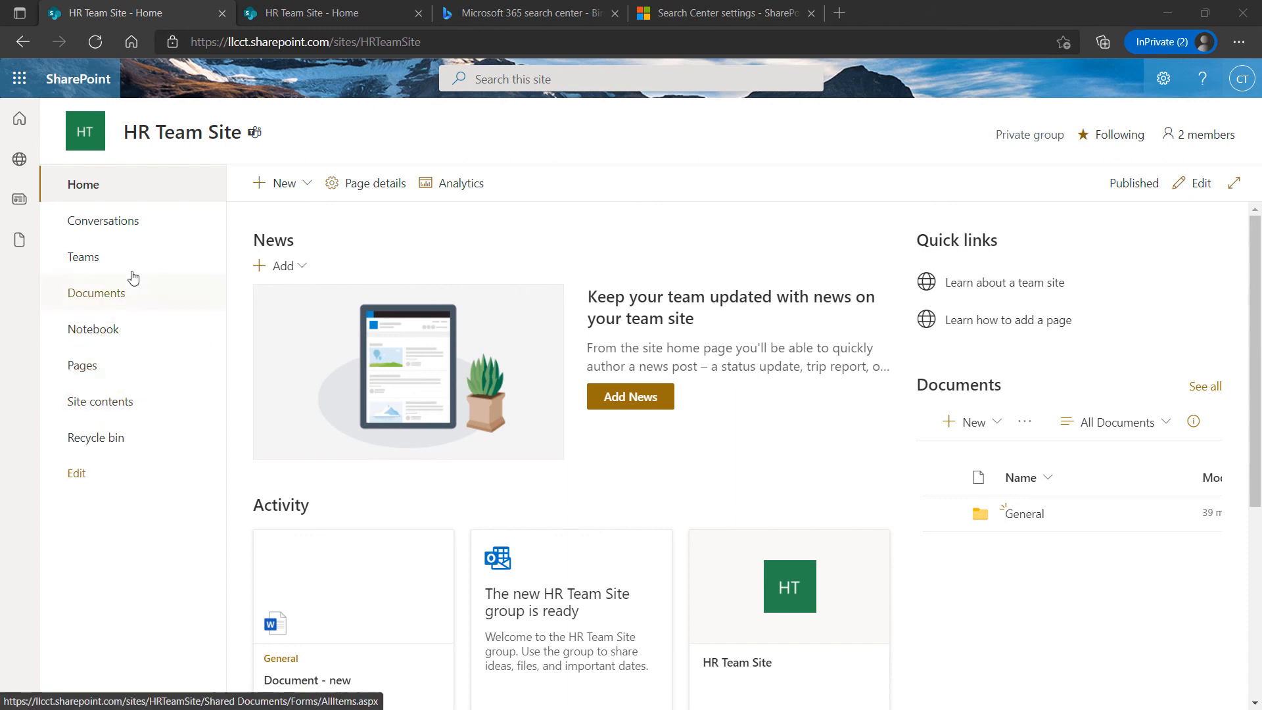
# Go to HR Team Site's Site contents page from the left navigation
pyautogui.click(104, 402)
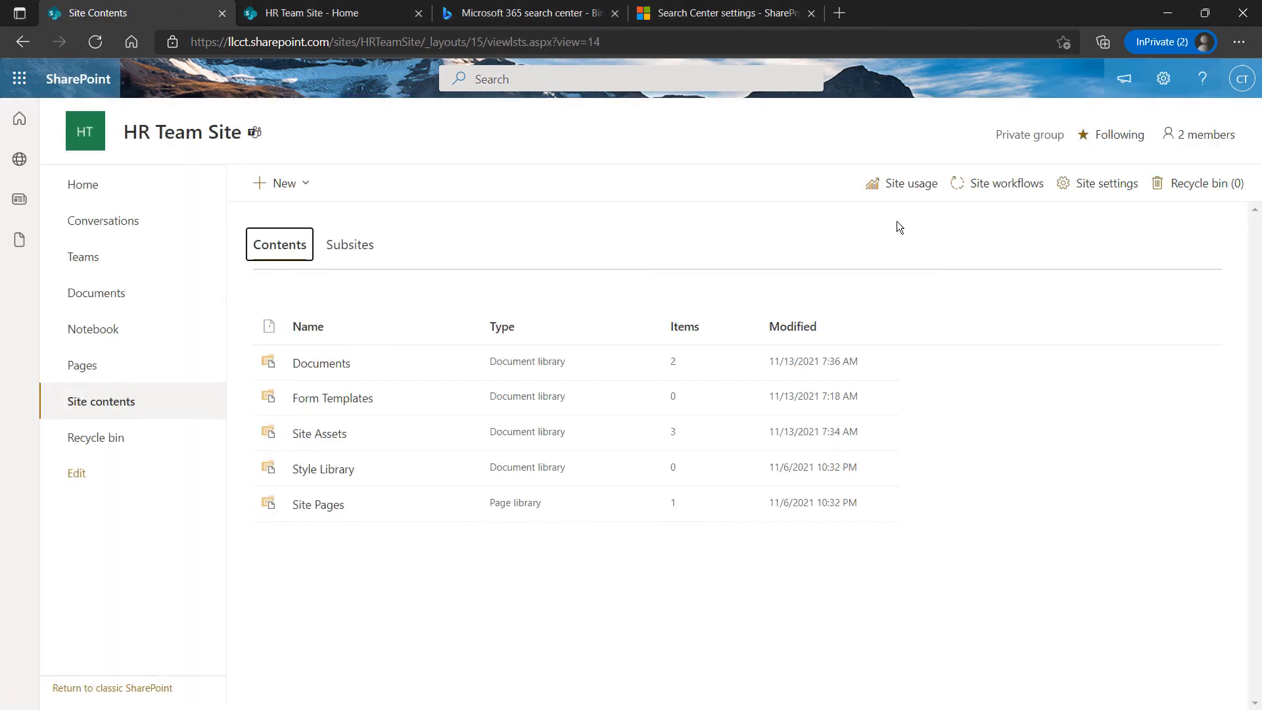
# Open the classic Site Settings page, look over its sections, then go to Quick Launch settings
pyautogui.click(1105, 184)
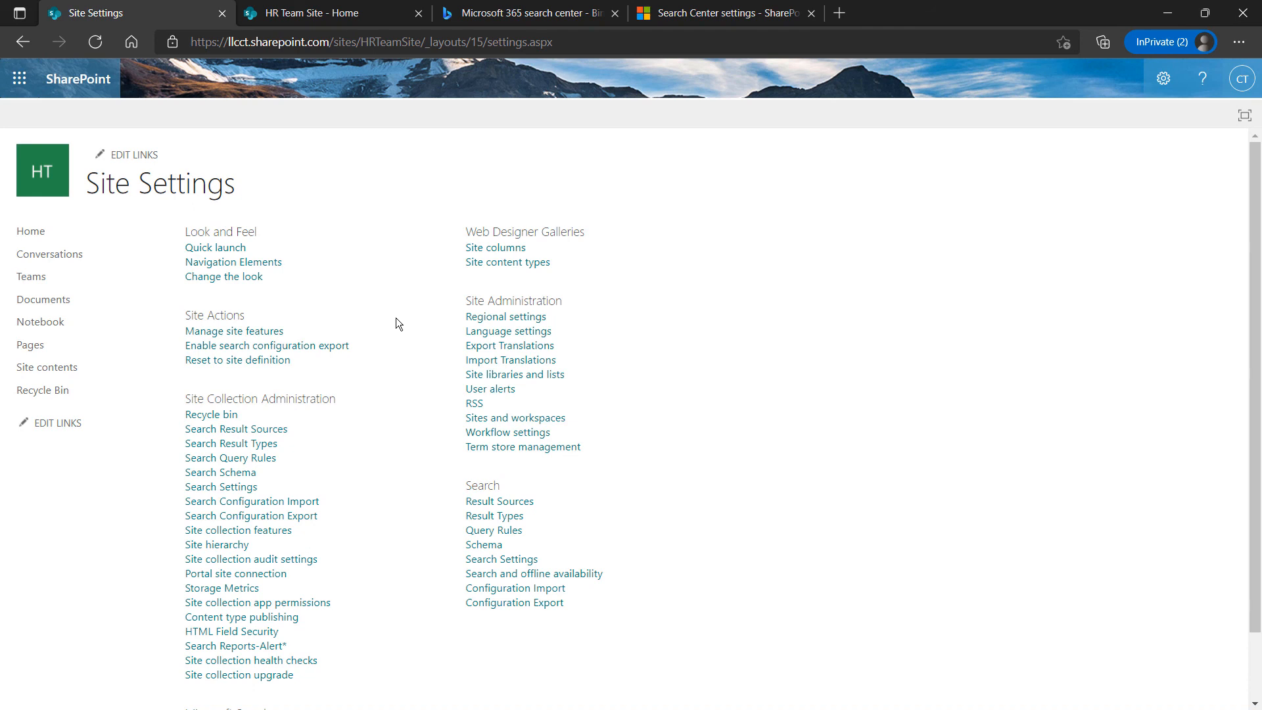
pyautogui.scroll(-1, 419, 291)
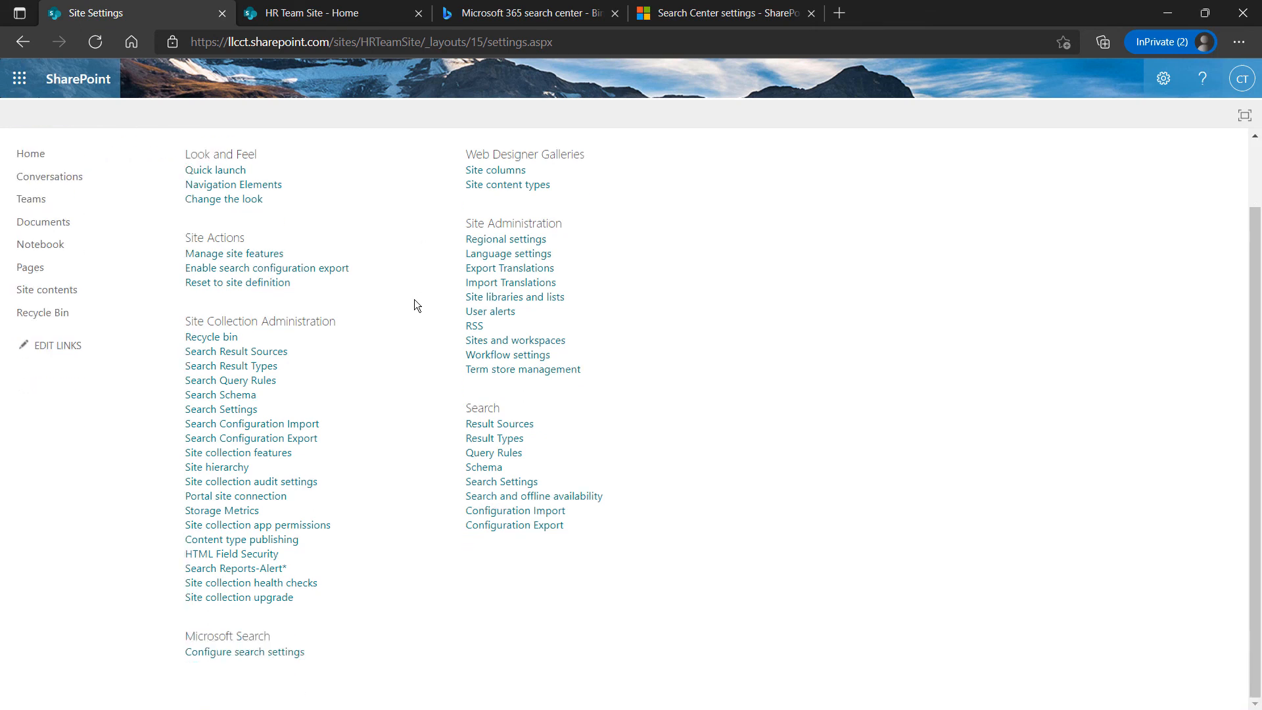
pyautogui.scroll(1, 414, 298)
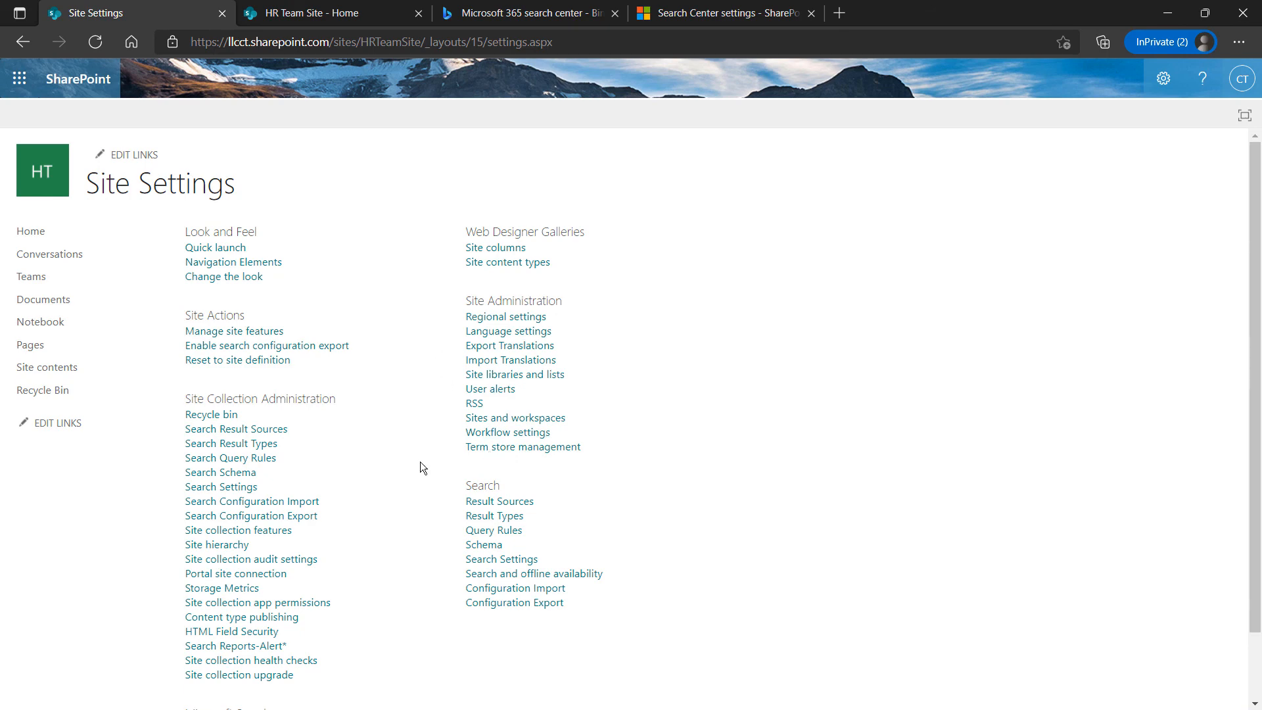
pyautogui.scroll(-2, 420, 462)
pyautogui.scroll(2, 418, 465)
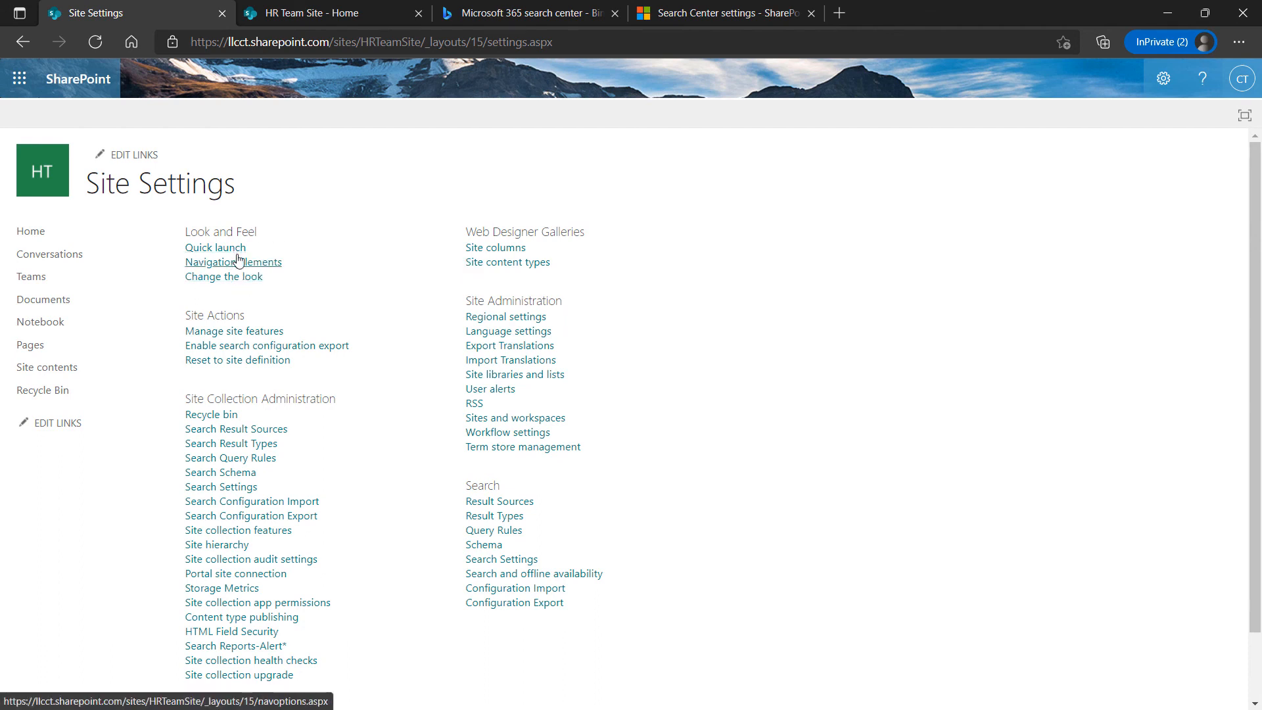
pyautogui.click(216, 247)
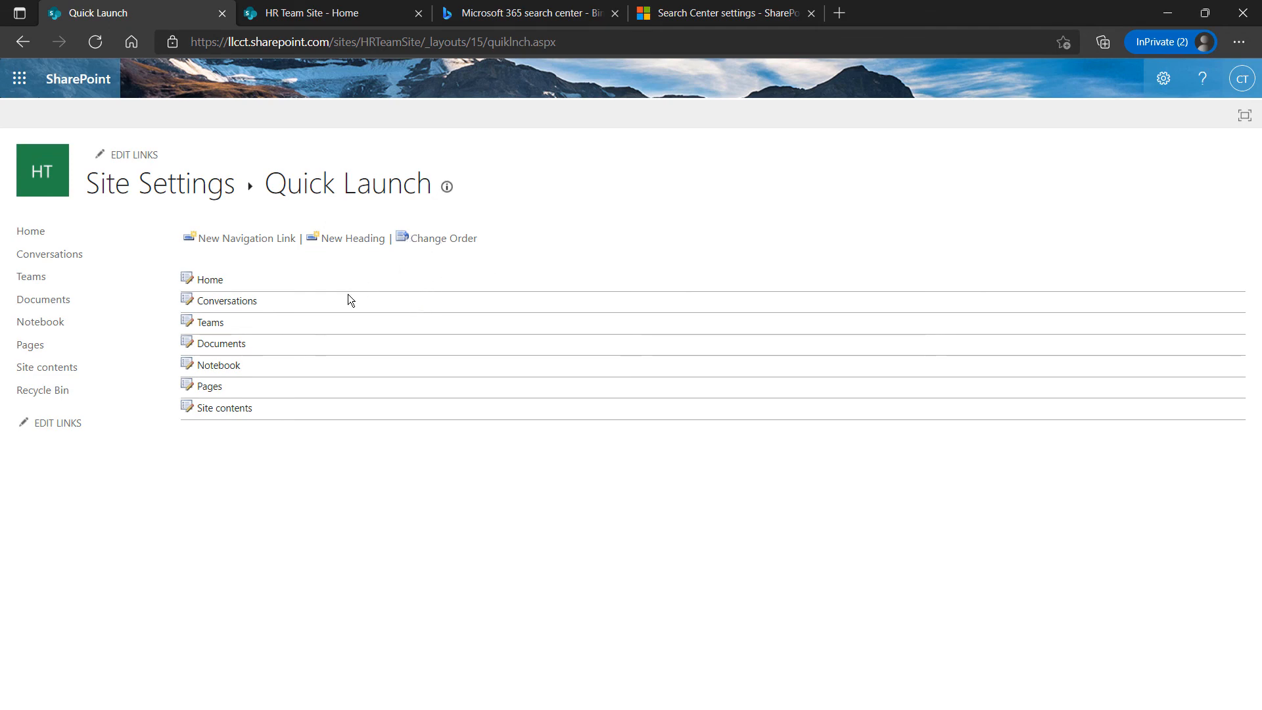
pyautogui.click(23, 41)
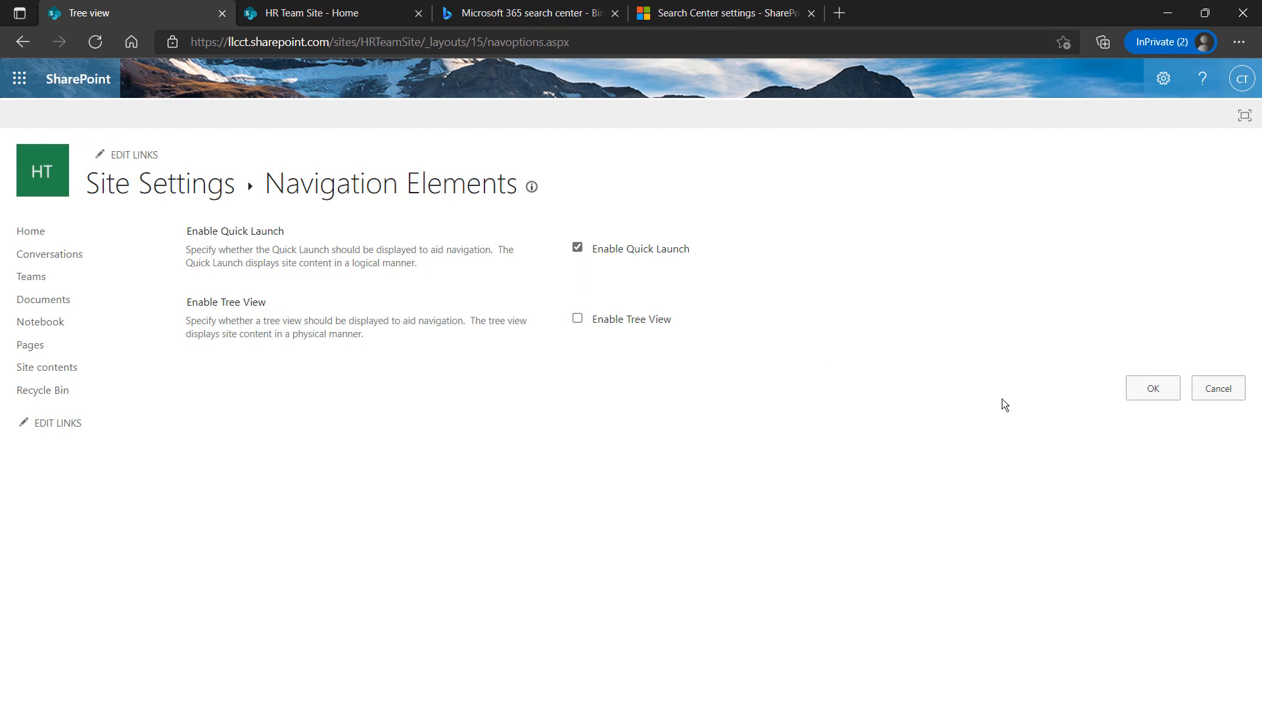
pyautogui.click(1213, 387)
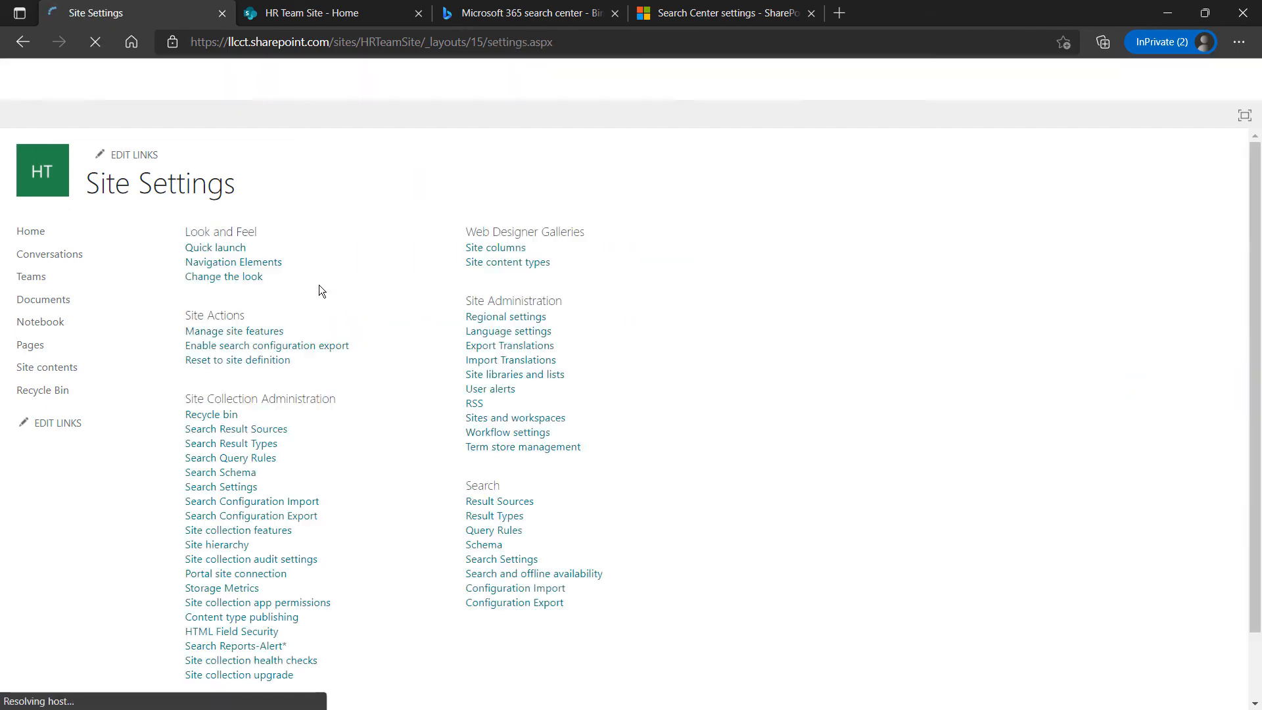
pyautogui.click(255, 284)
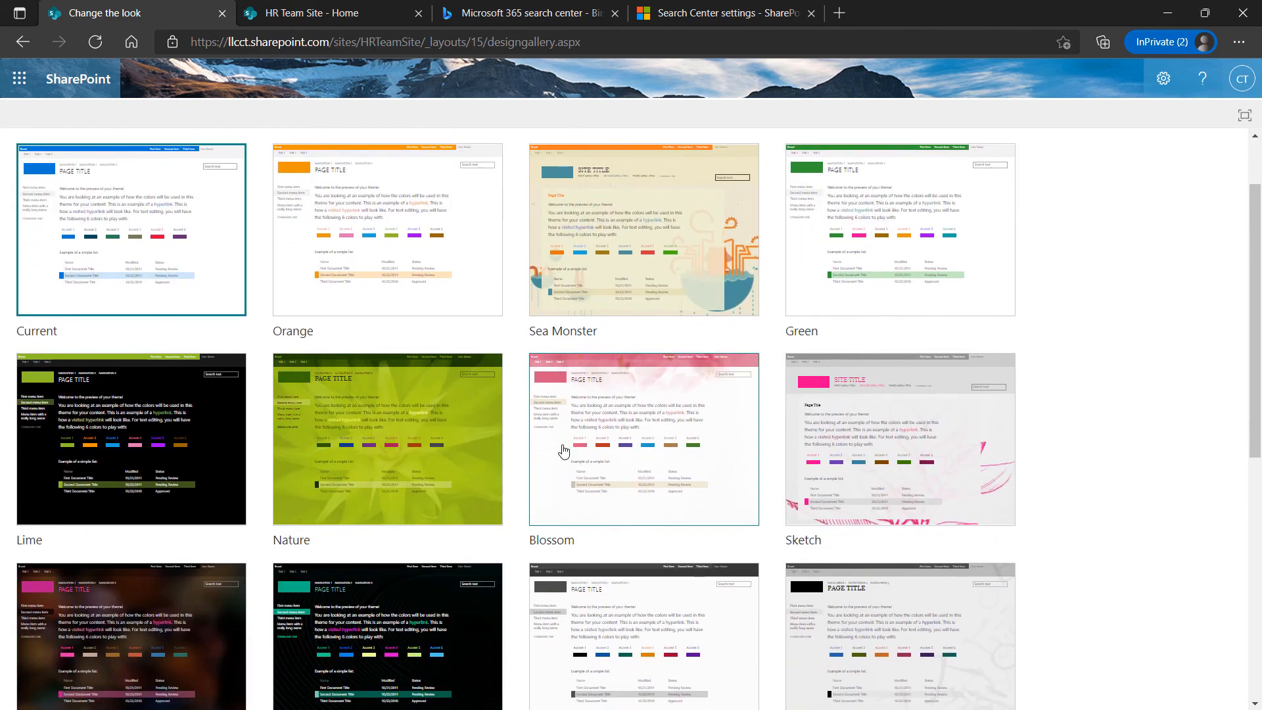
pyautogui.scroll(-3, 513, 459)
pyautogui.scroll(-3, 434, 489)
pyautogui.scroll(6, 453, 476)
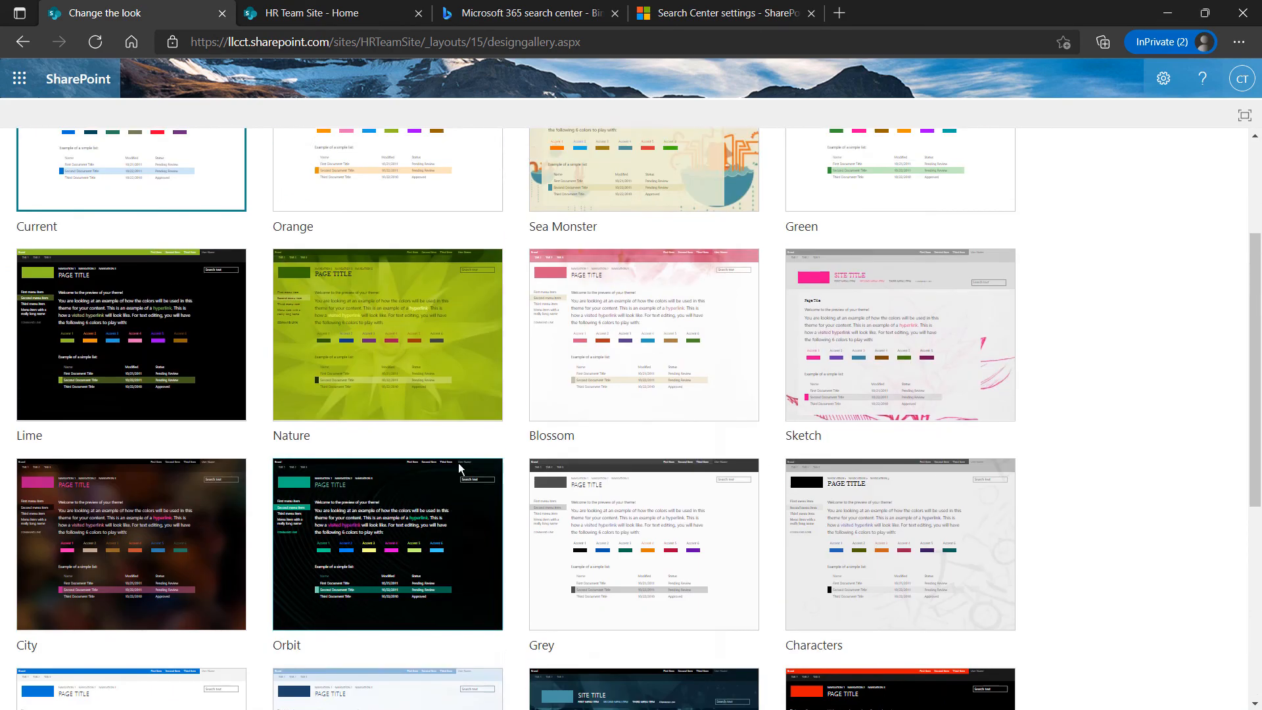
pyautogui.click(23, 41)
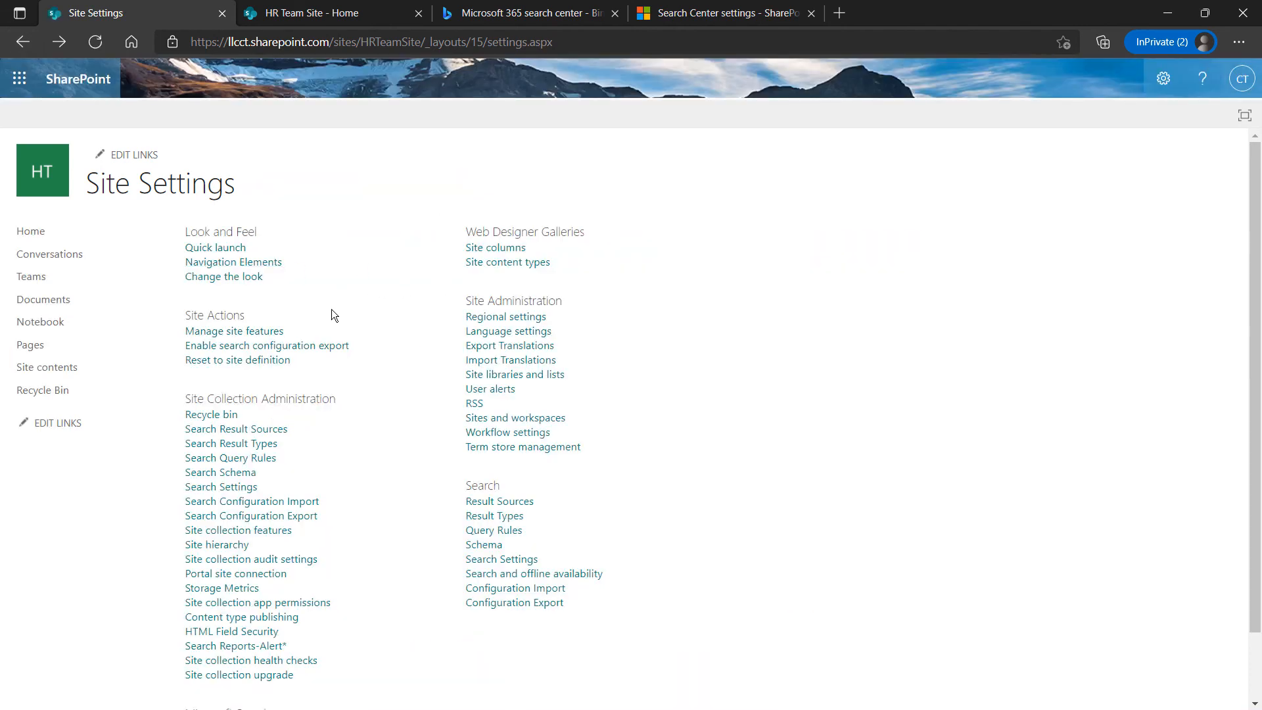
pyautogui.click(266, 344)
# Open HR Team Site's Search Settings from the Search section of Site Settings
pyautogui.scroll(-2, 334, 418)
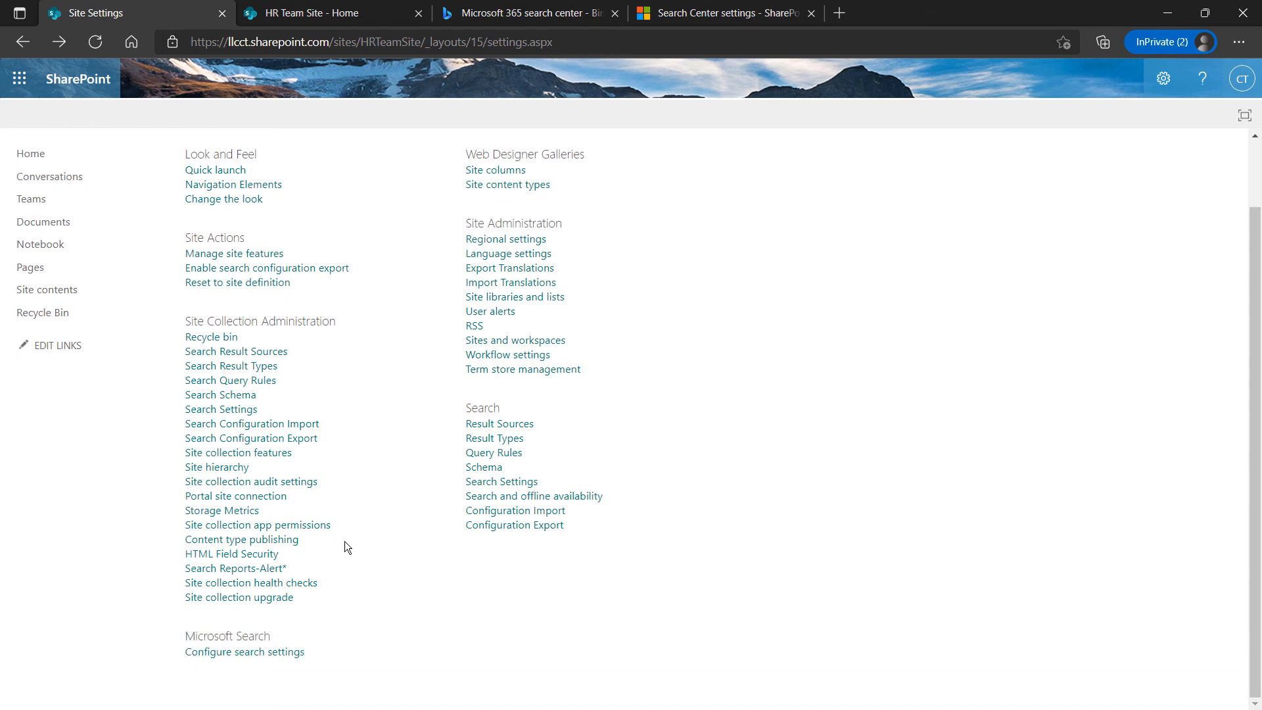
pyautogui.scroll(2, 420, 458)
pyautogui.scroll(-2, 435, 431)
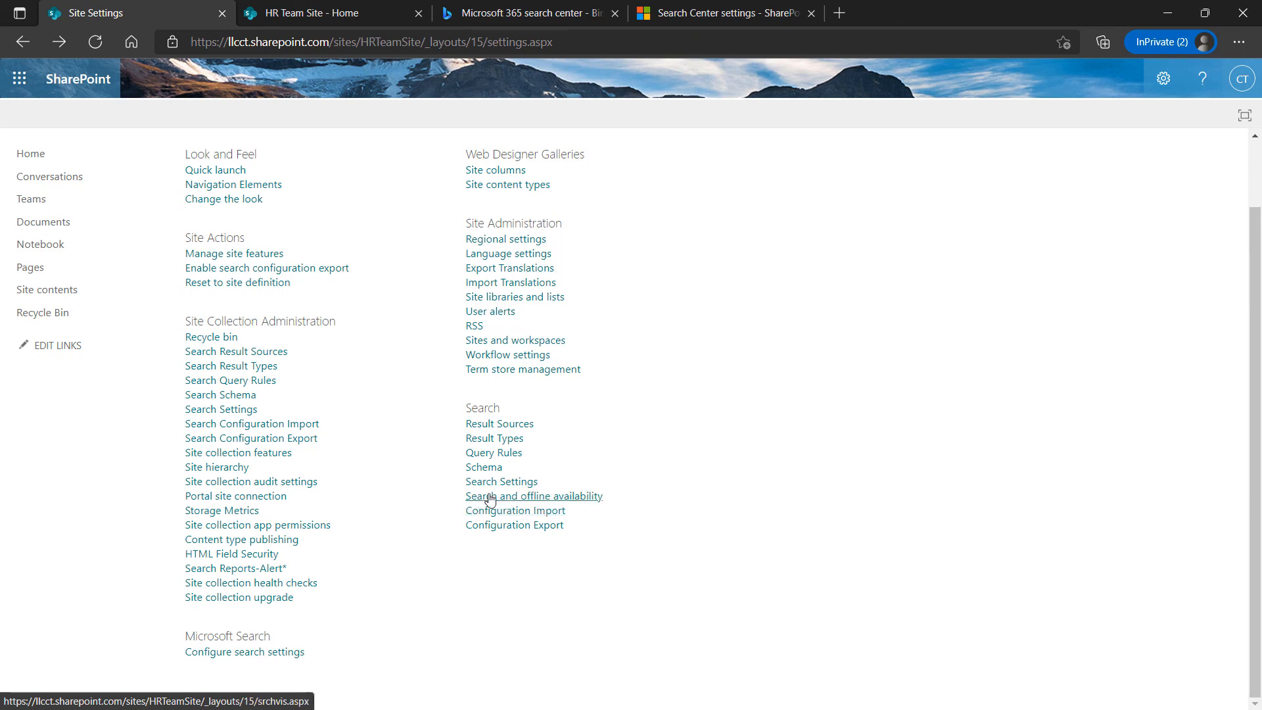
pyautogui.click(493, 485)
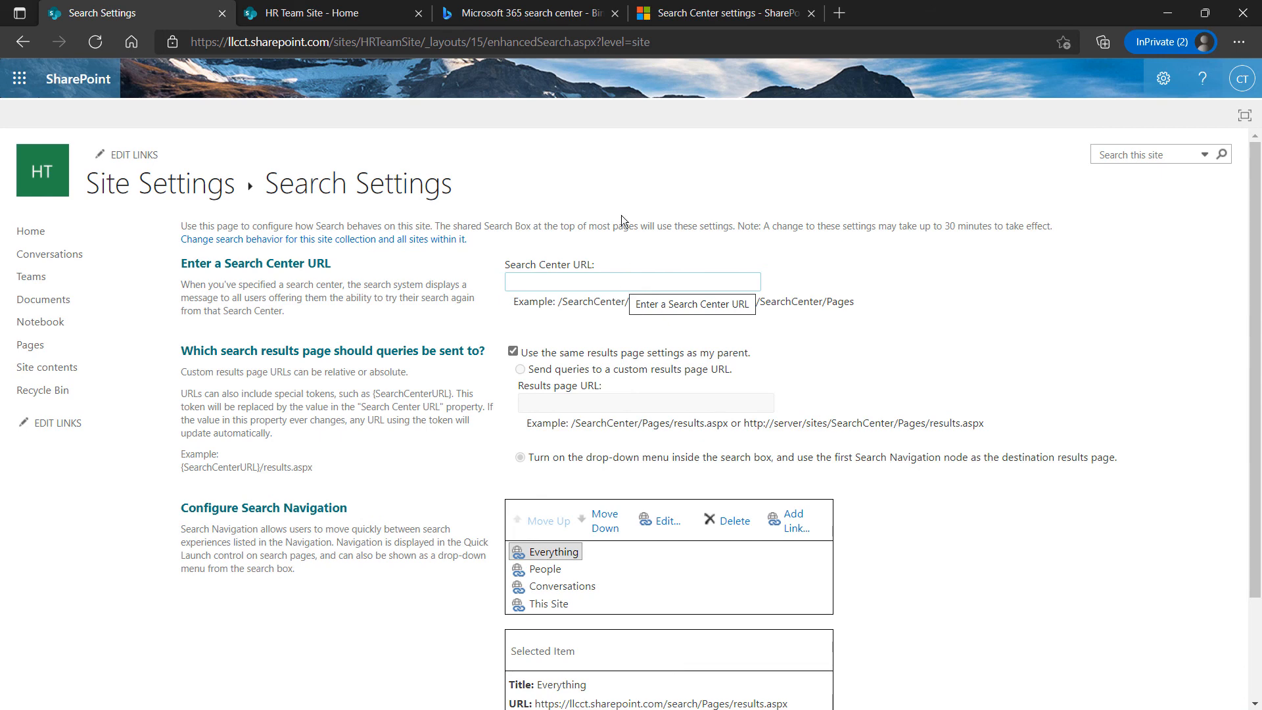
# Read the Microsoft Docs article on specifying the default Search Center, then return to the HR Team Site home page
pyautogui.click(575, 15)
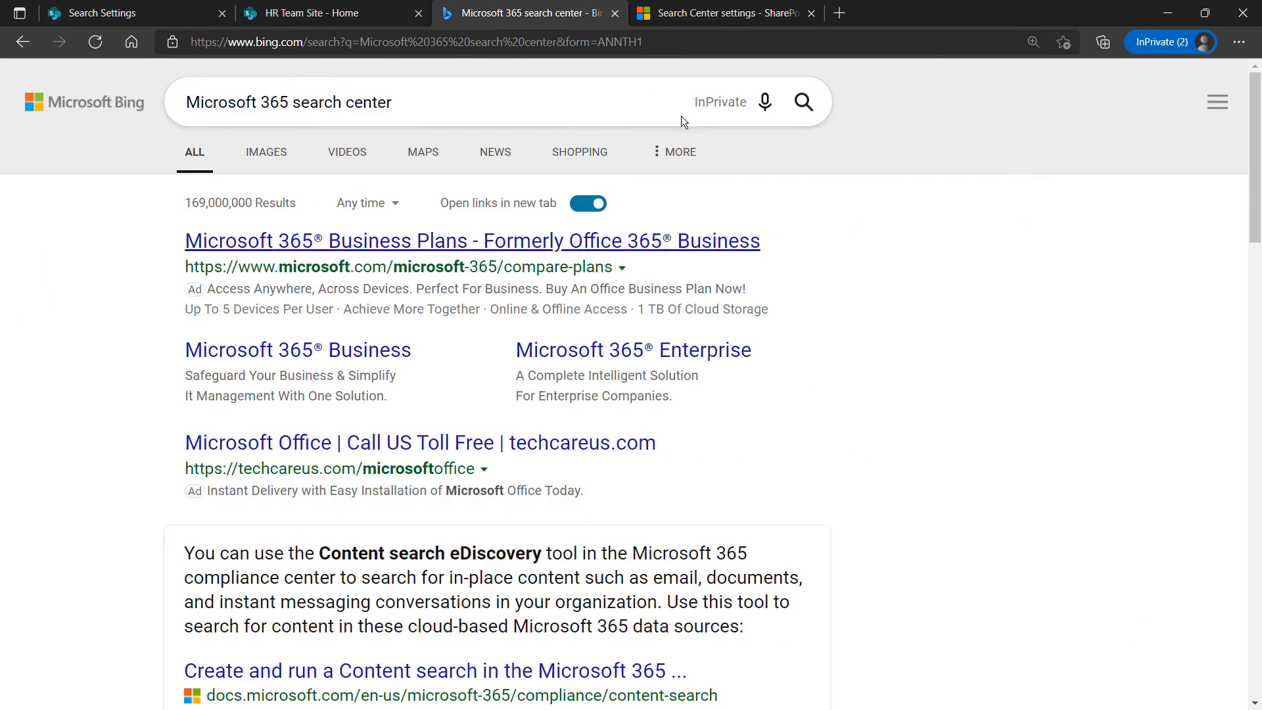
pyautogui.click(738, 15)
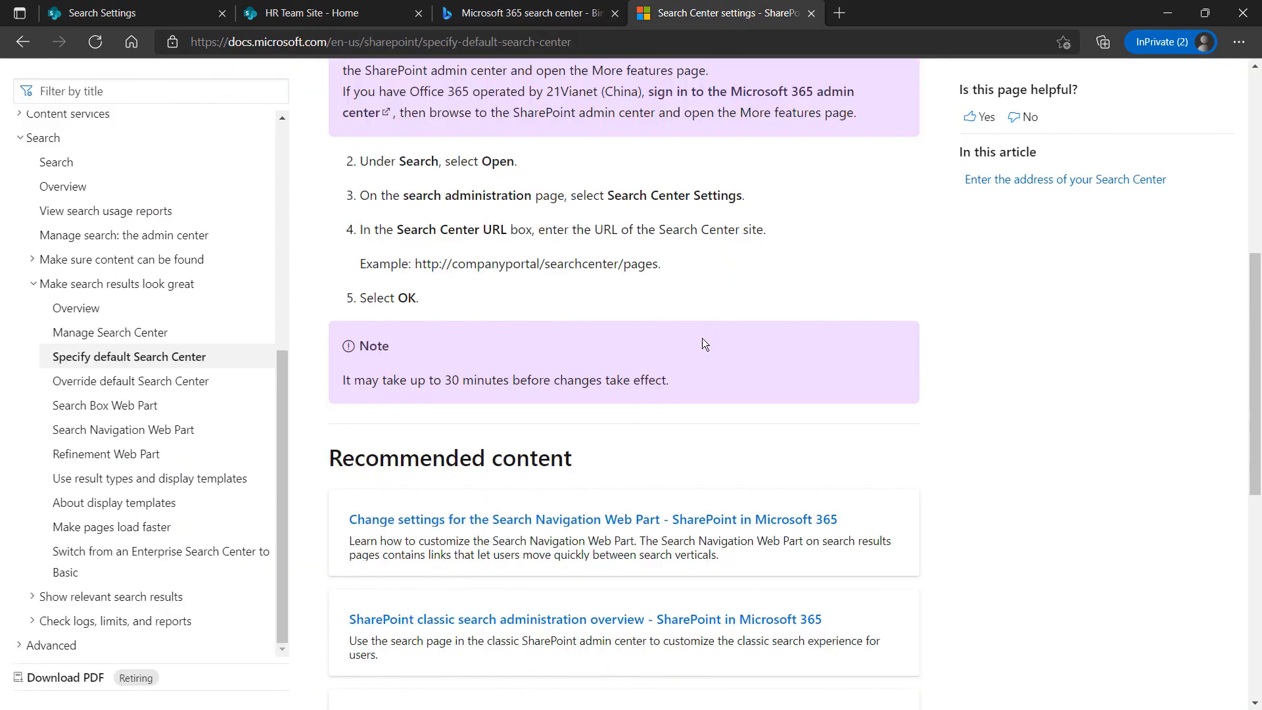
pyautogui.scroll(7, 702, 338)
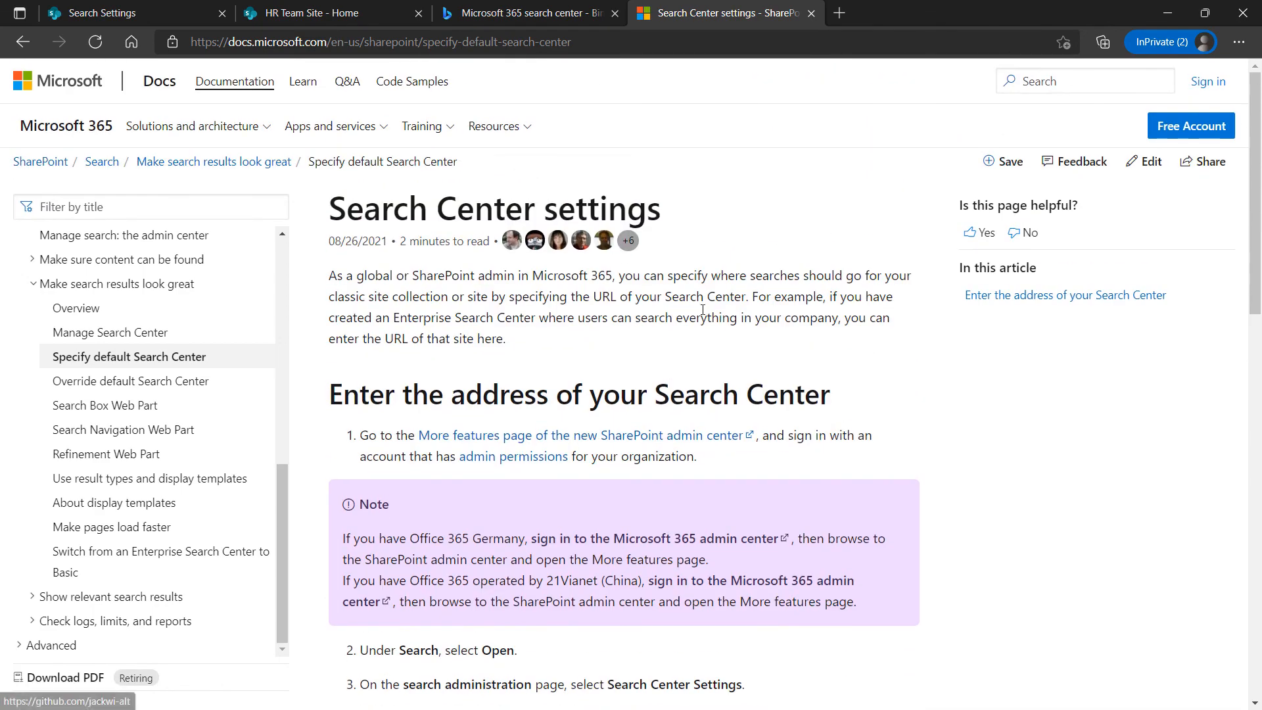
pyautogui.scroll(-12, 703, 329)
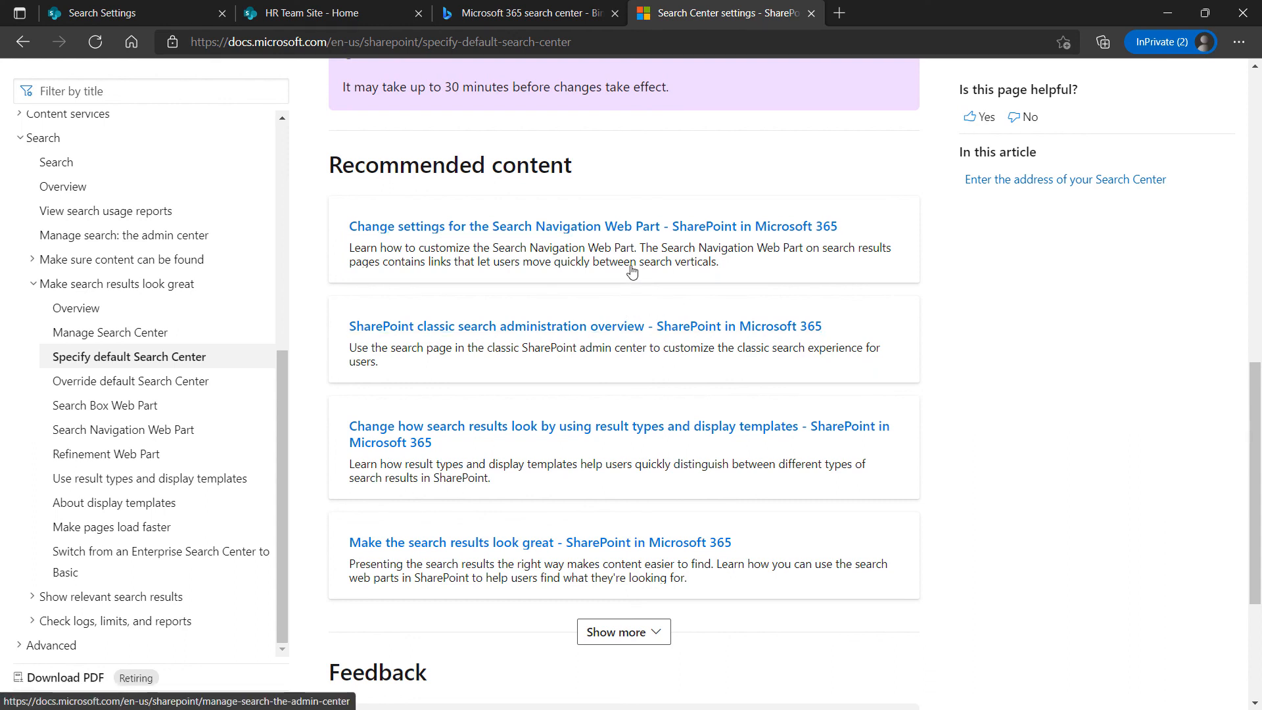
pyautogui.scroll(2, 628, 289)
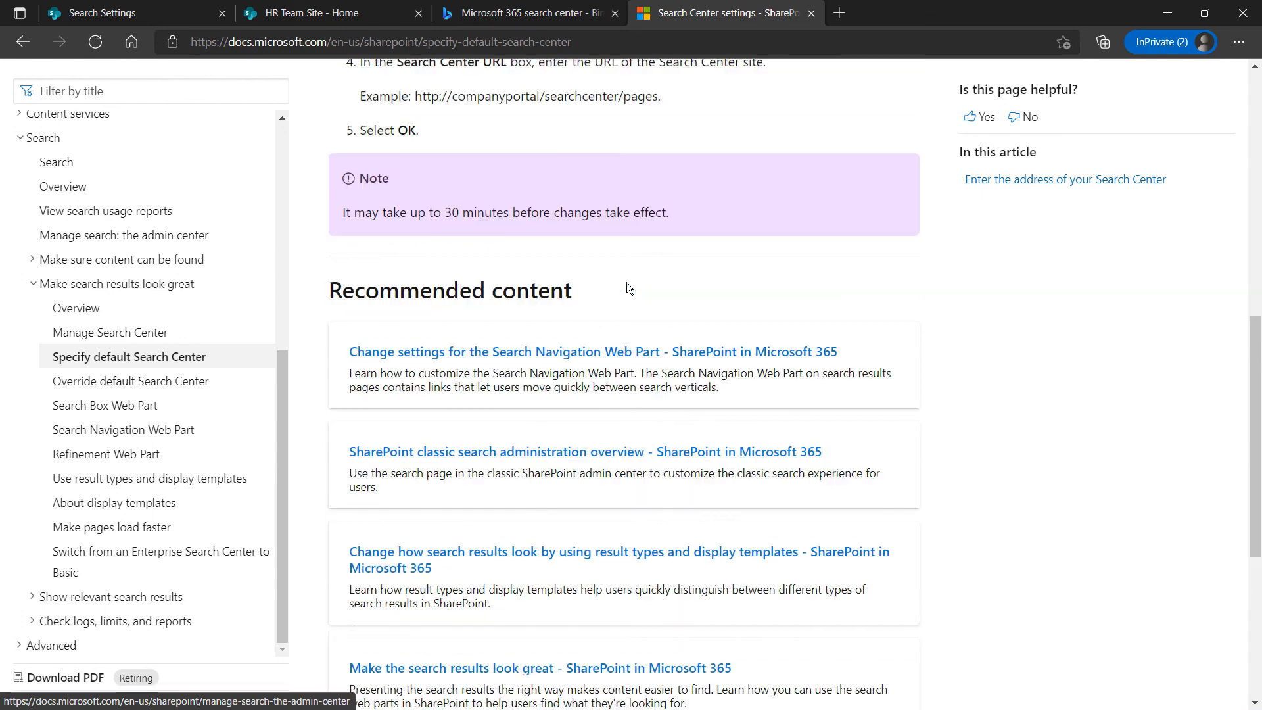
pyautogui.click(334, 21)
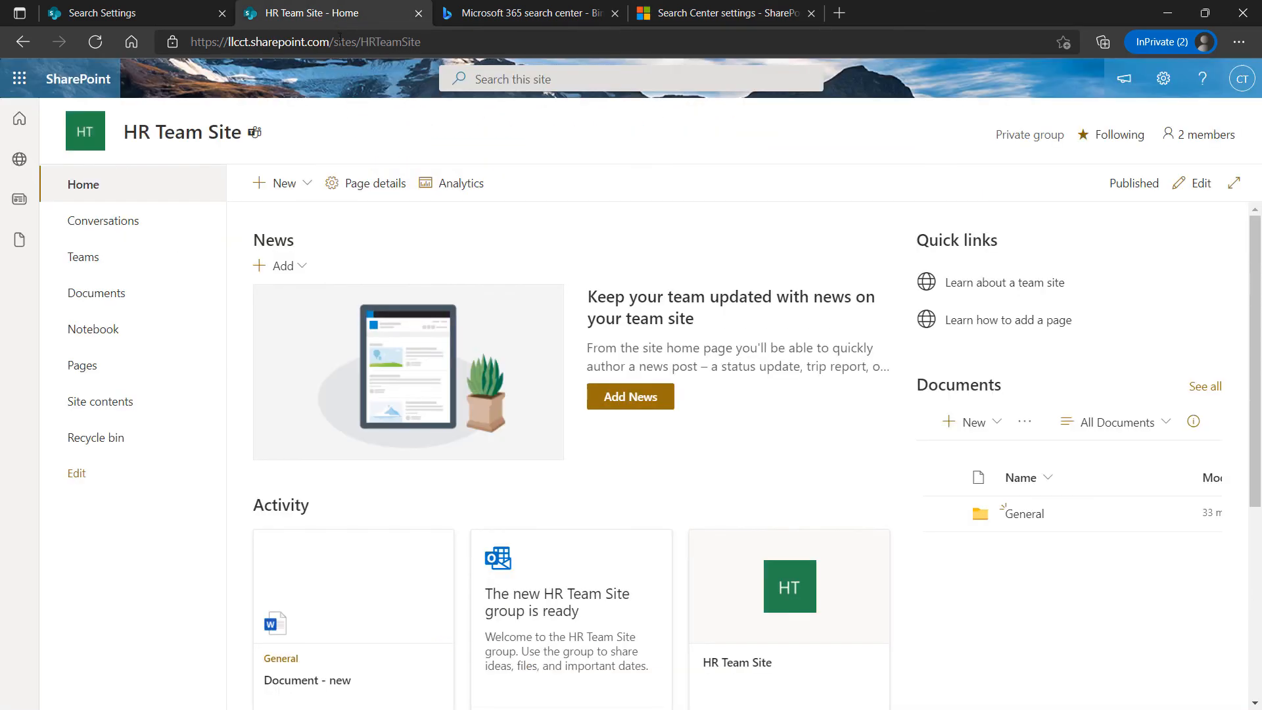
# Review the Search Settings page, leaving the Search Center URL empty
pyautogui.click(145, 20)
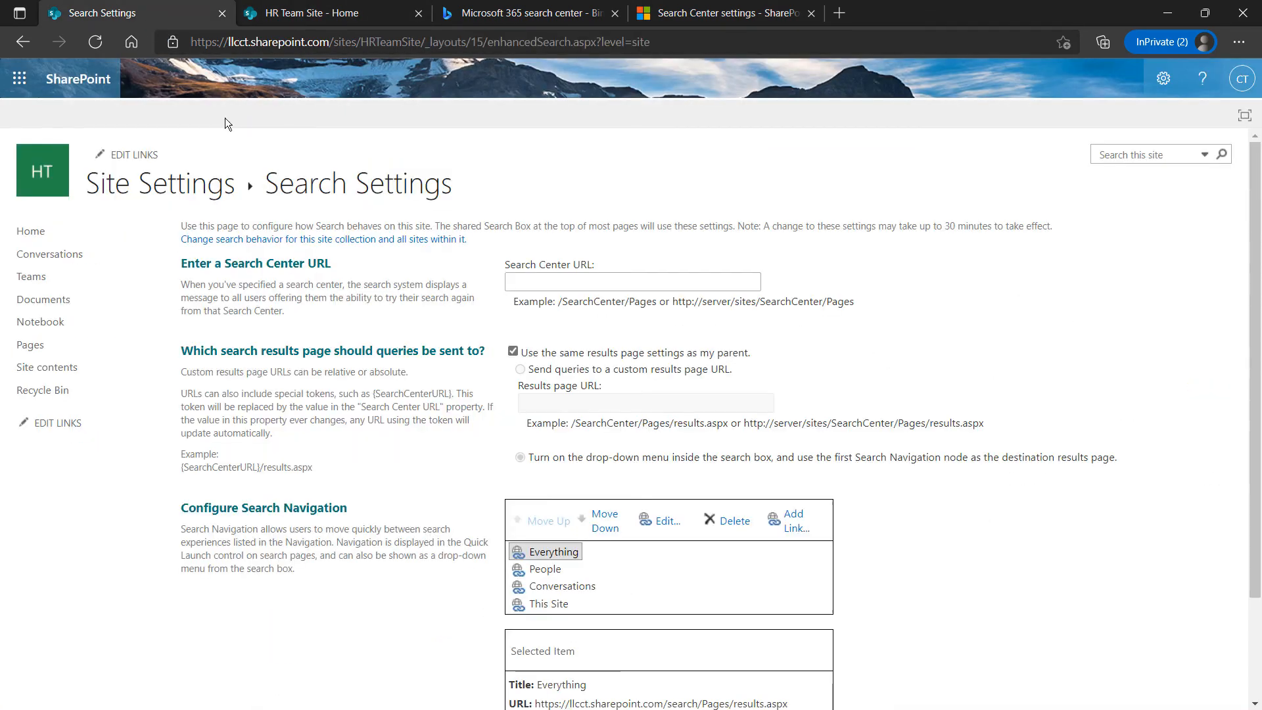
pyautogui.click(365, 12)
pyautogui.click(166, 15)
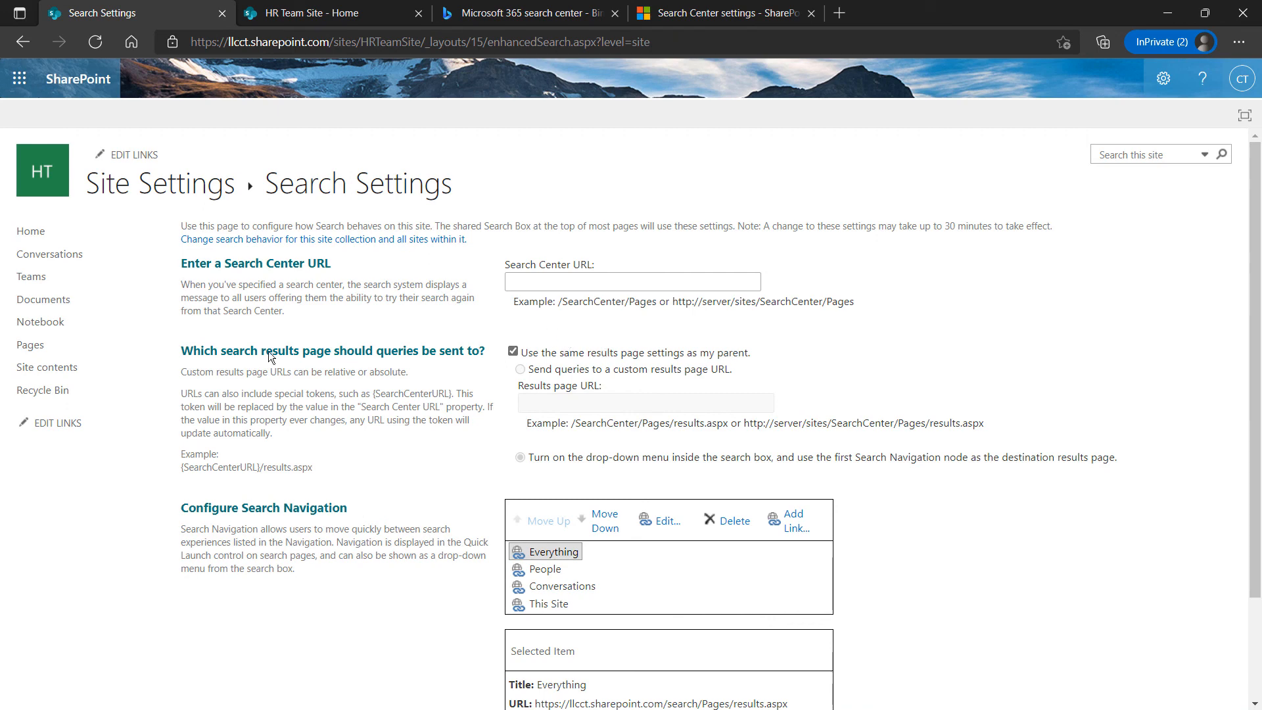
pyautogui.scroll(-1, 621, 536)
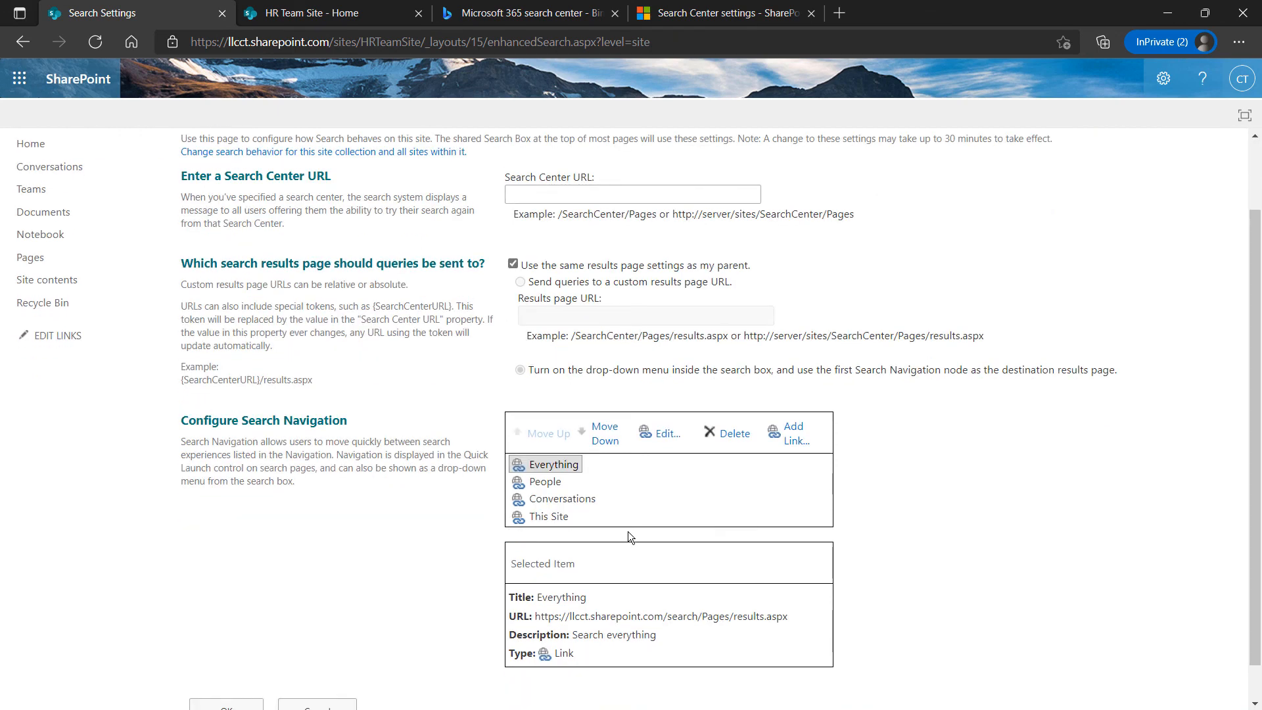
pyautogui.scroll(1, 626, 532)
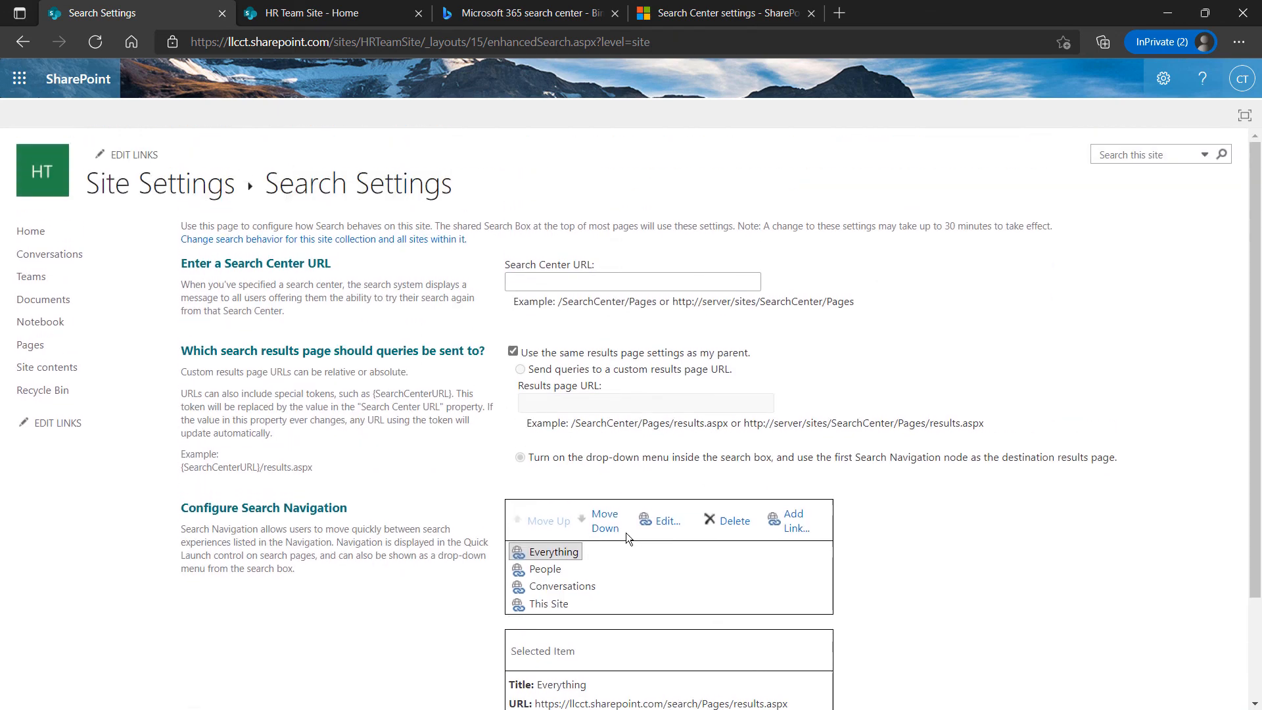
pyautogui.scroll(-1, 659, 532)
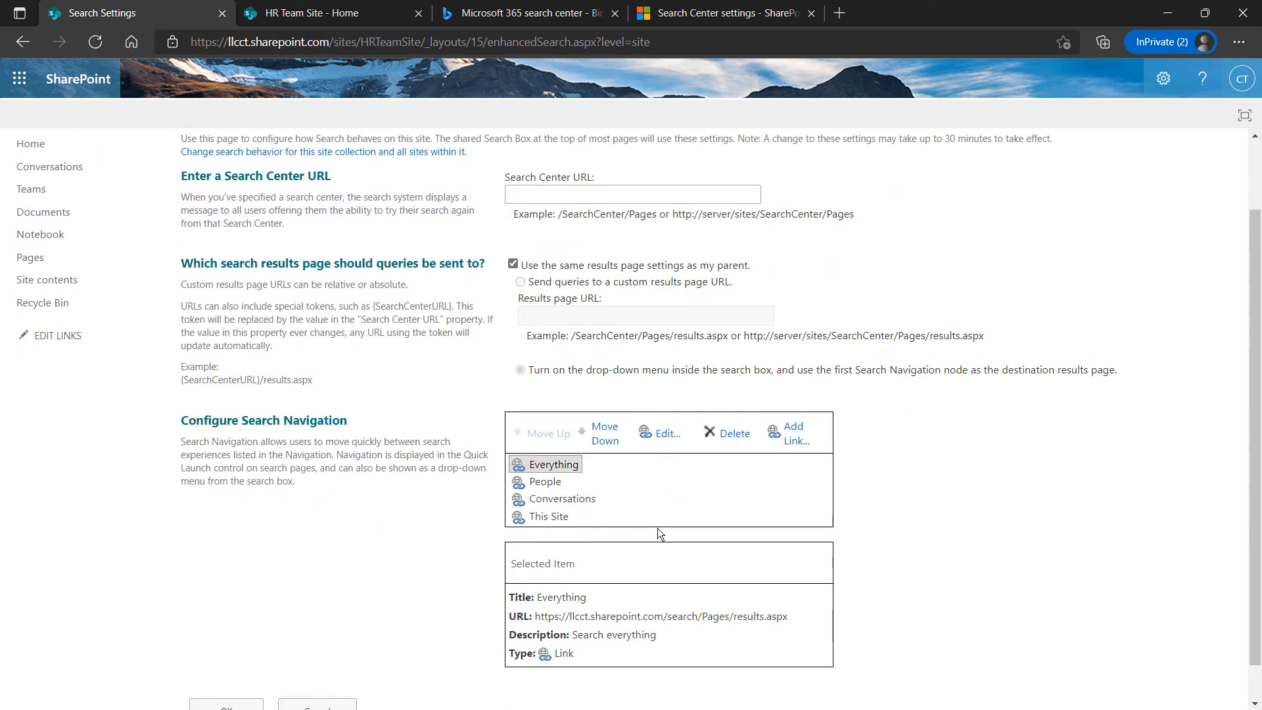
pyautogui.scroll(1, 50, 484)
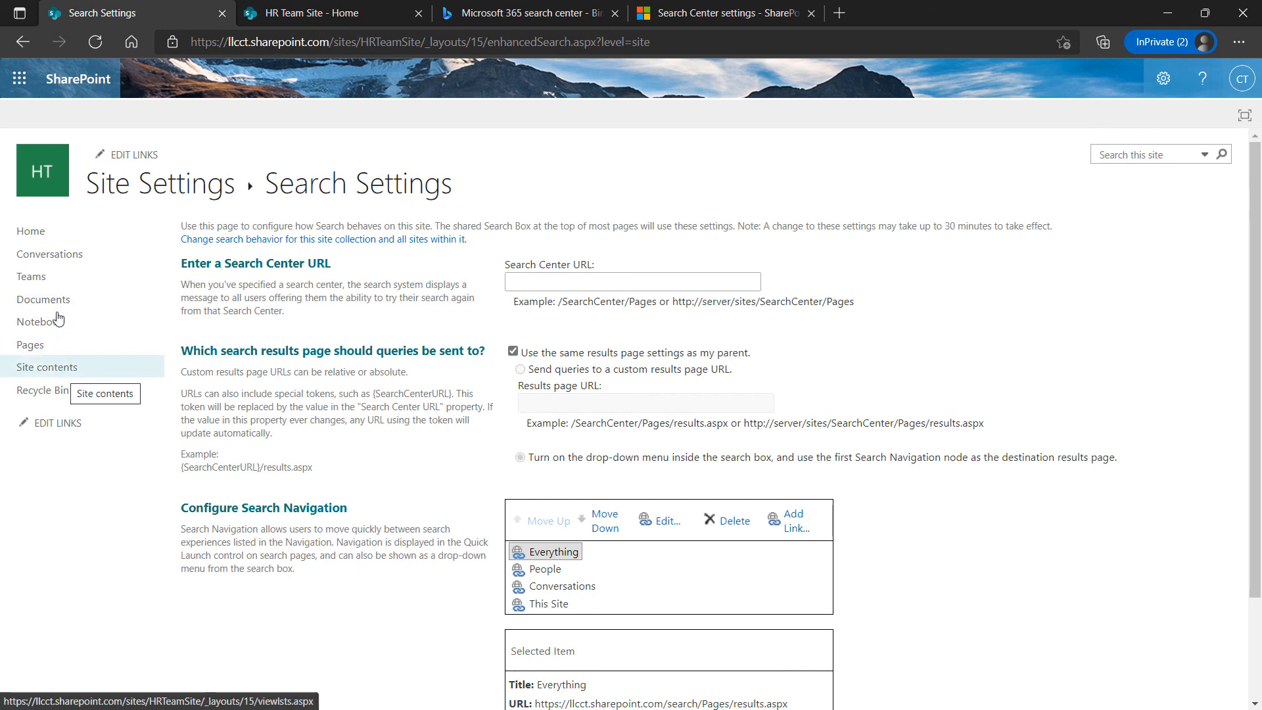
# Return to HR Team Site's Site Settings without saving any search changes
pyautogui.click(21, 43)
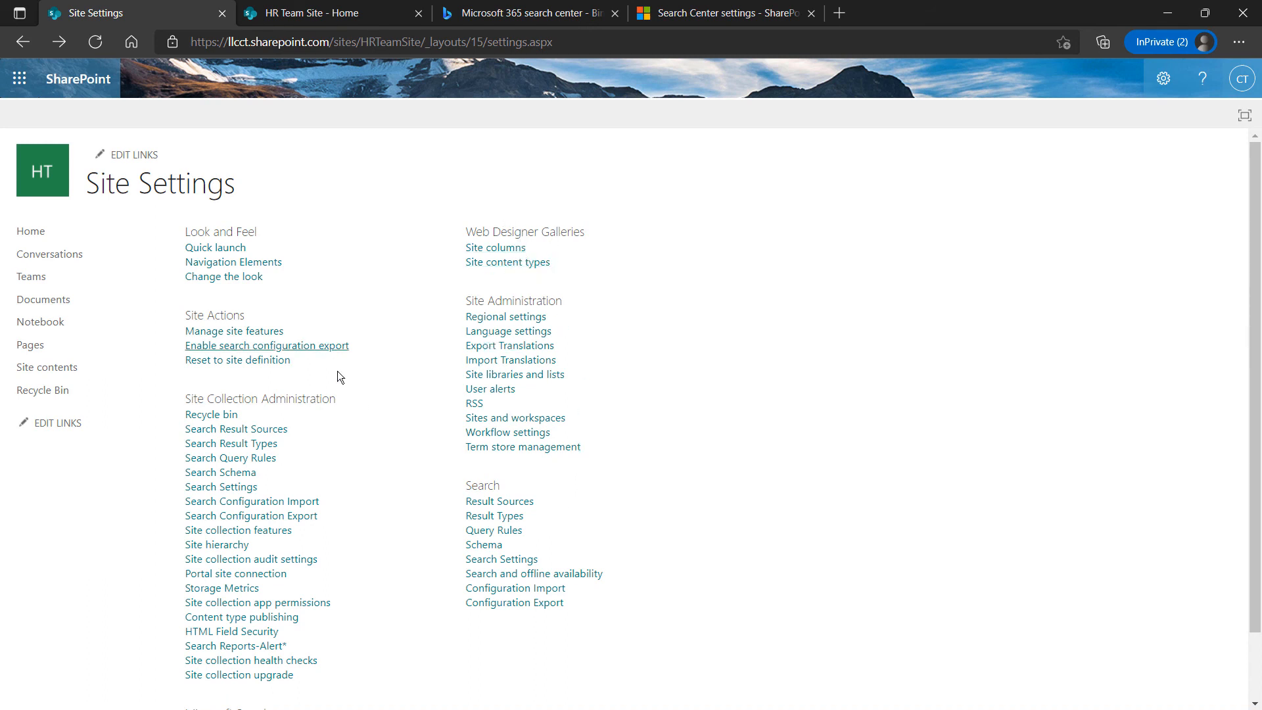
pyautogui.scroll(-2, 332, 394)
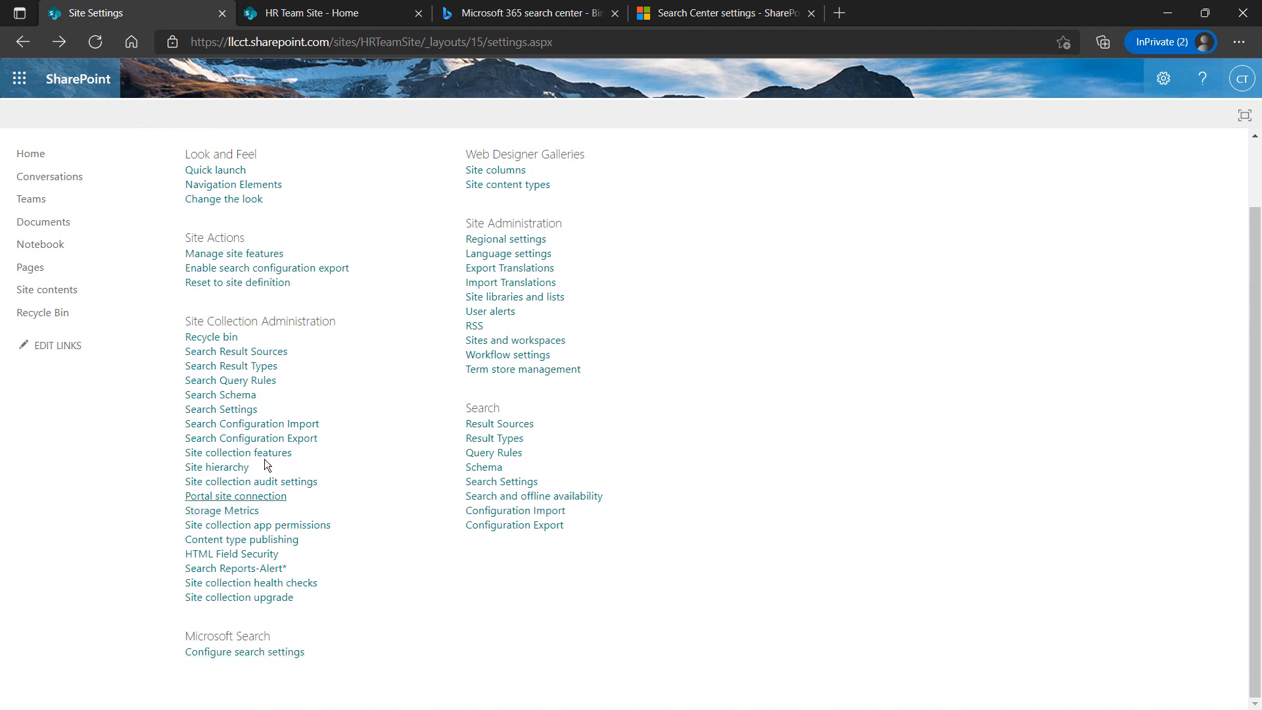
pyautogui.scroll(2, 262, 486)
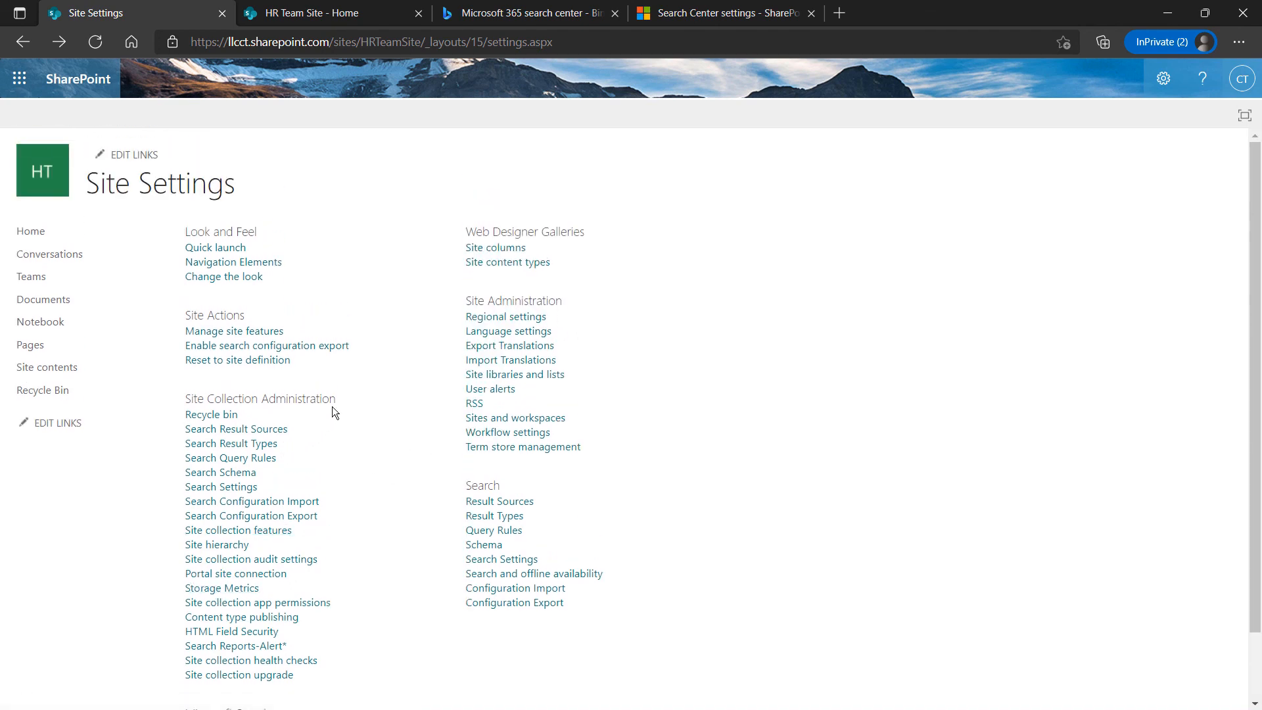